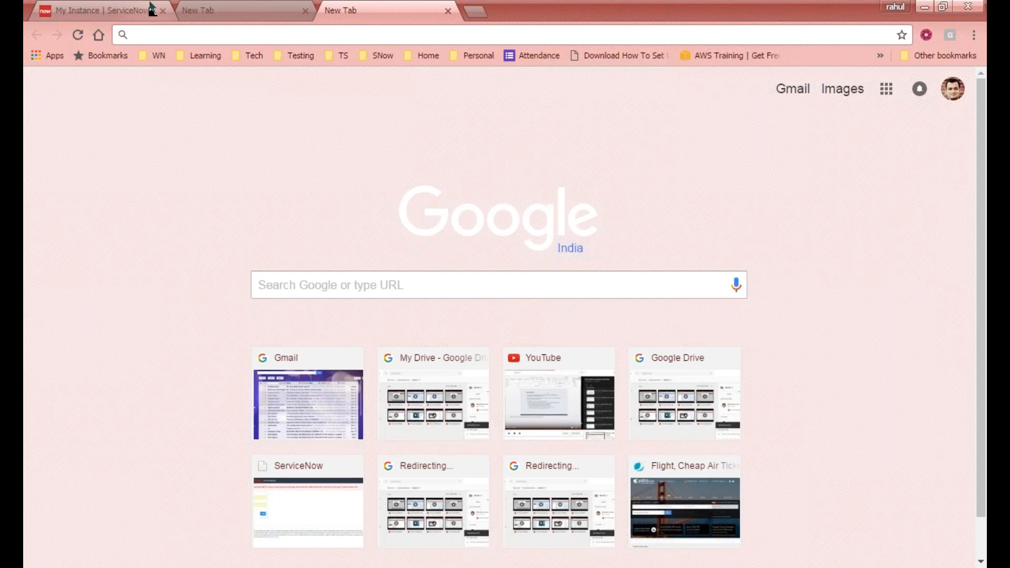
- Switch to the My Instance page to check the developer instance's status
click(73, 13)
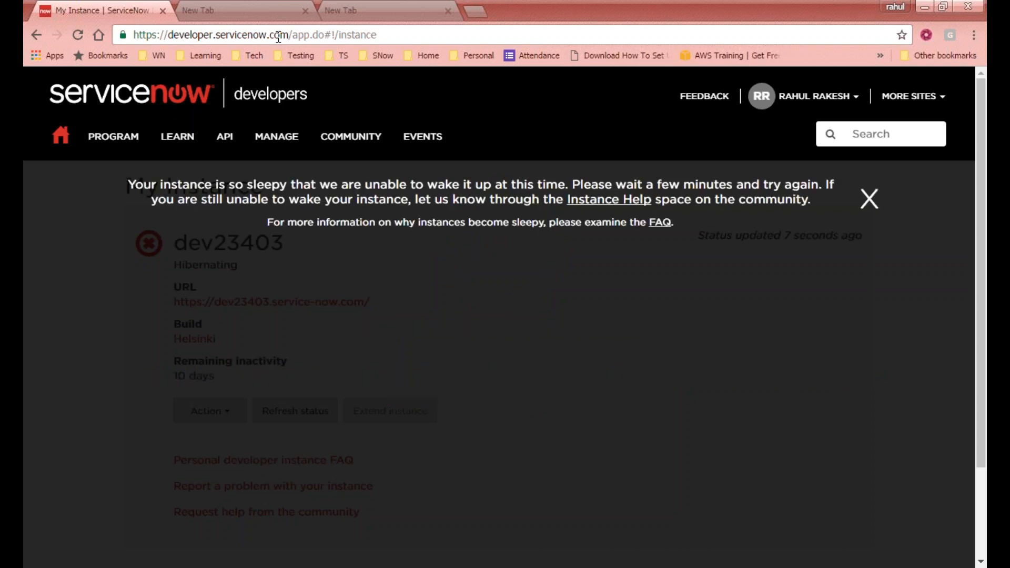
- Dismiss the sleepy-instance notice, open the instance URL in a new tab, and close the spare tab
click(869, 202)
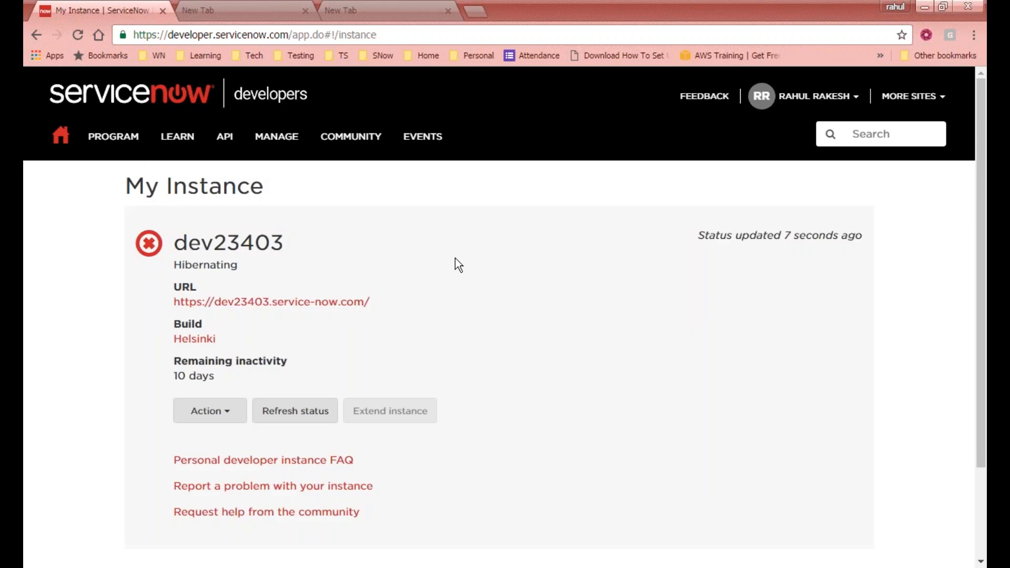
click(242, 303)
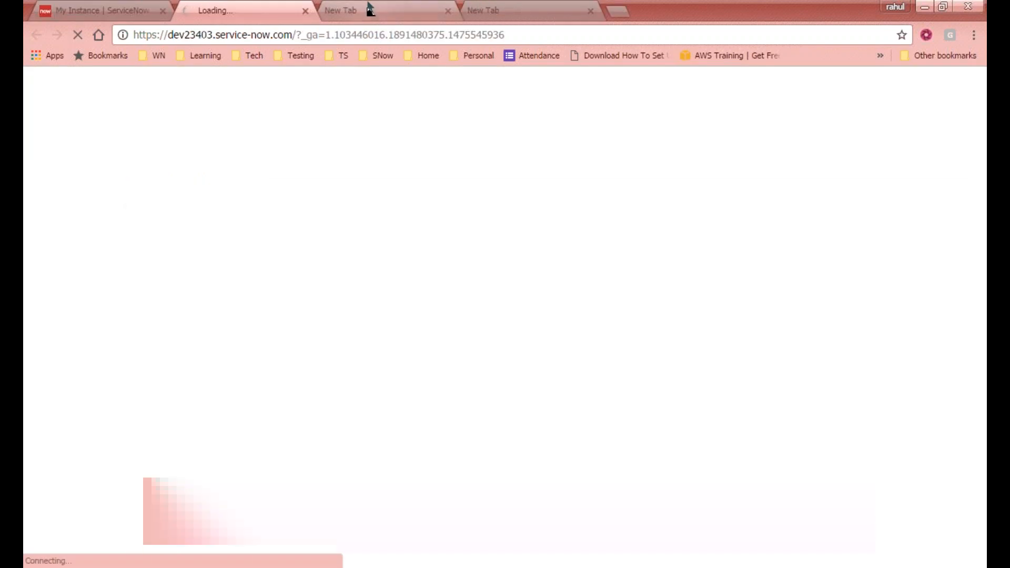
click(413, 8)
click(447, 11)
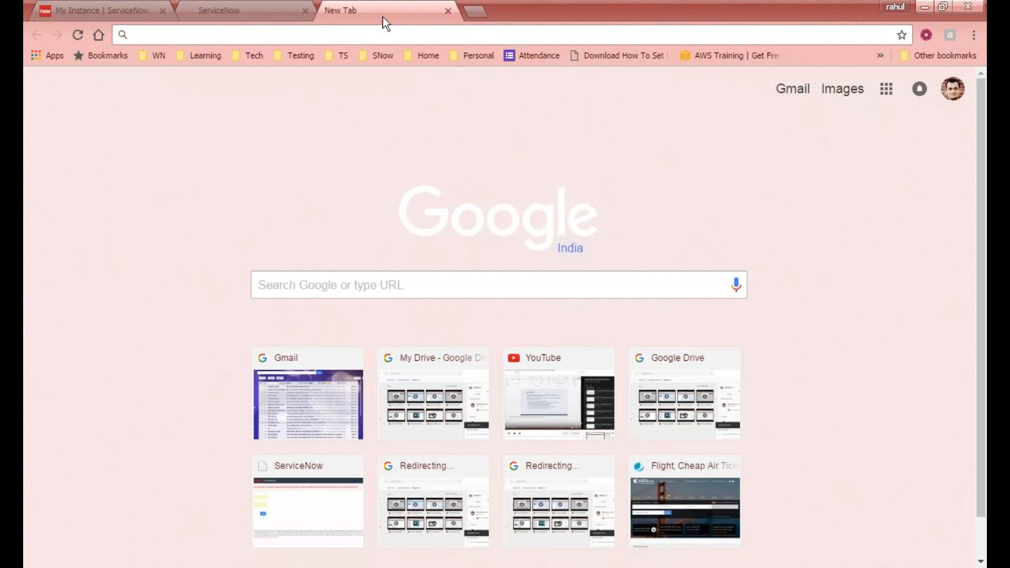
- Check the loading instance tab, then refresh the instance status on My Instance
click(245, 10)
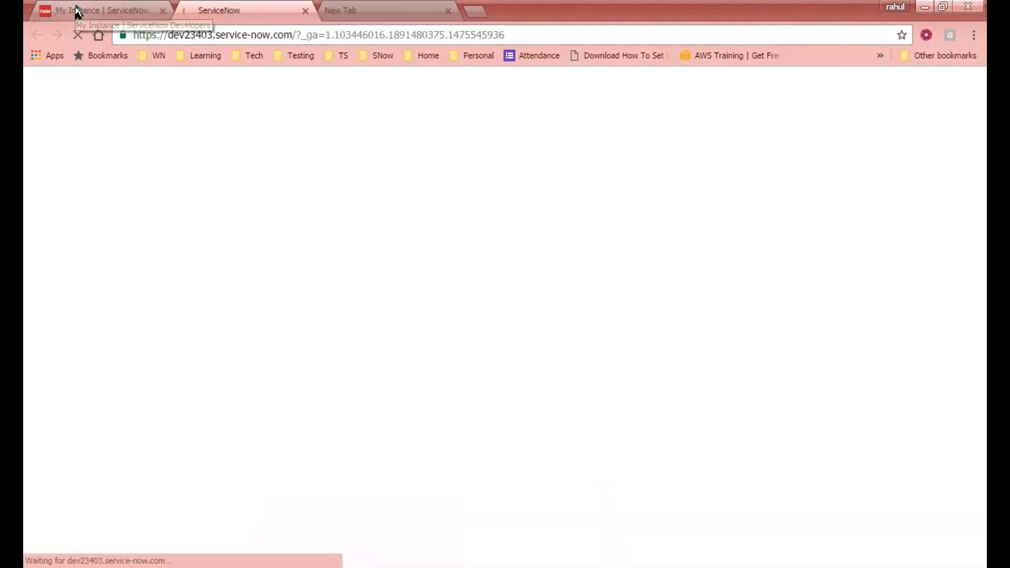
click(122, 12)
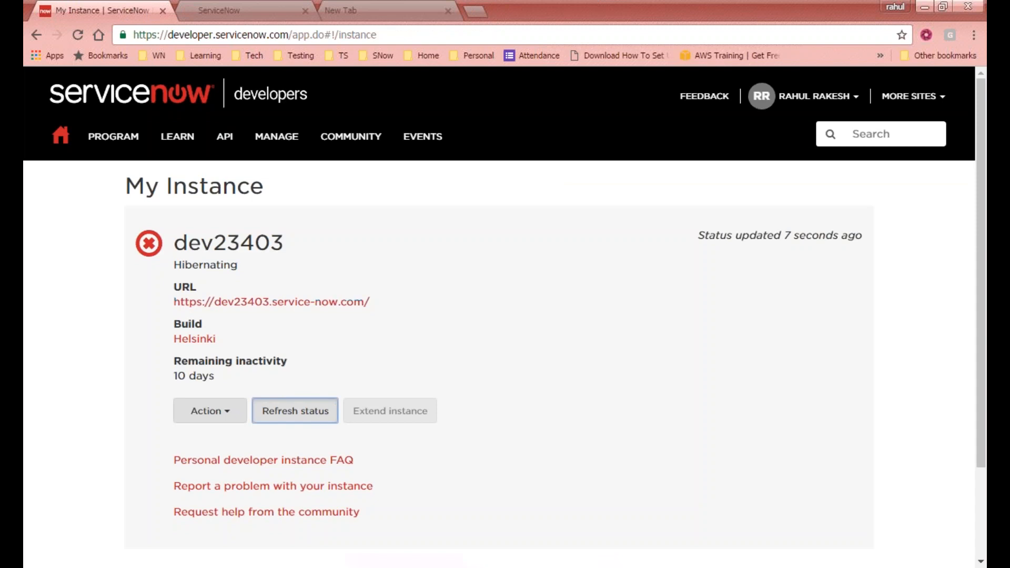
click(320, 415)
- Close the developer portal and empty tabs, leaving only the instance's My Self Service home page
click(207, 10)
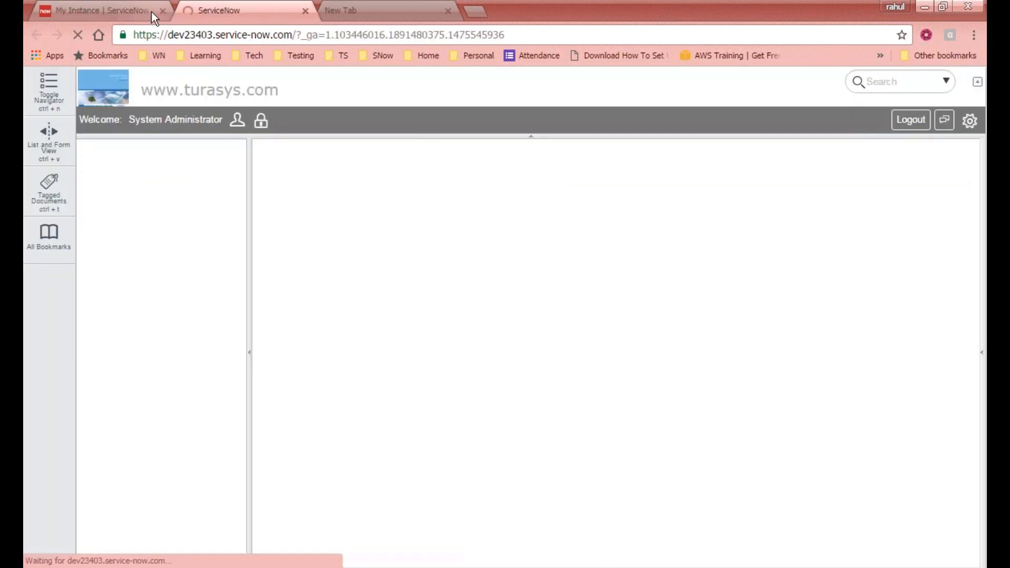
click(141, 9)
click(162, 11)
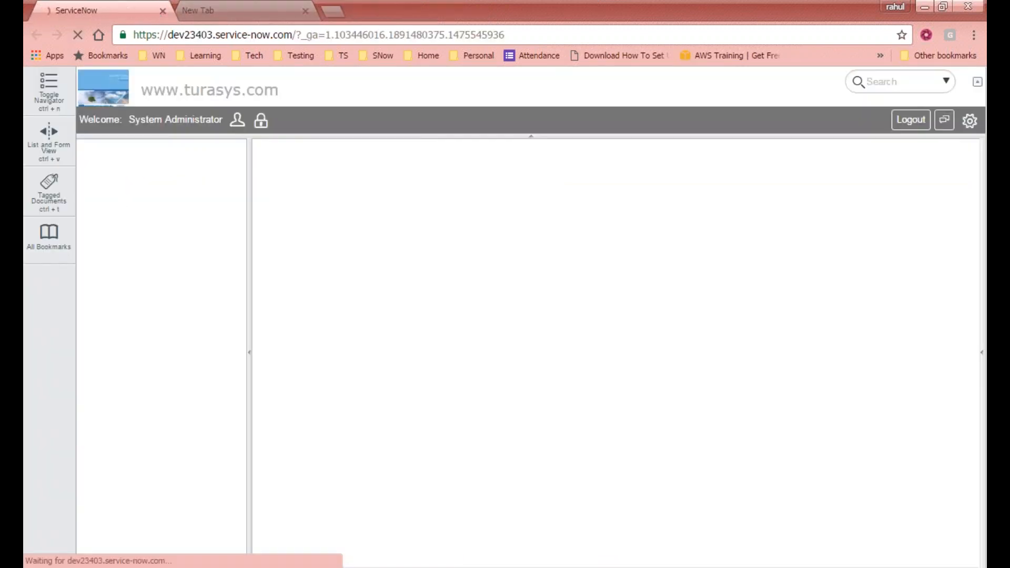
click(248, 8)
click(307, 11)
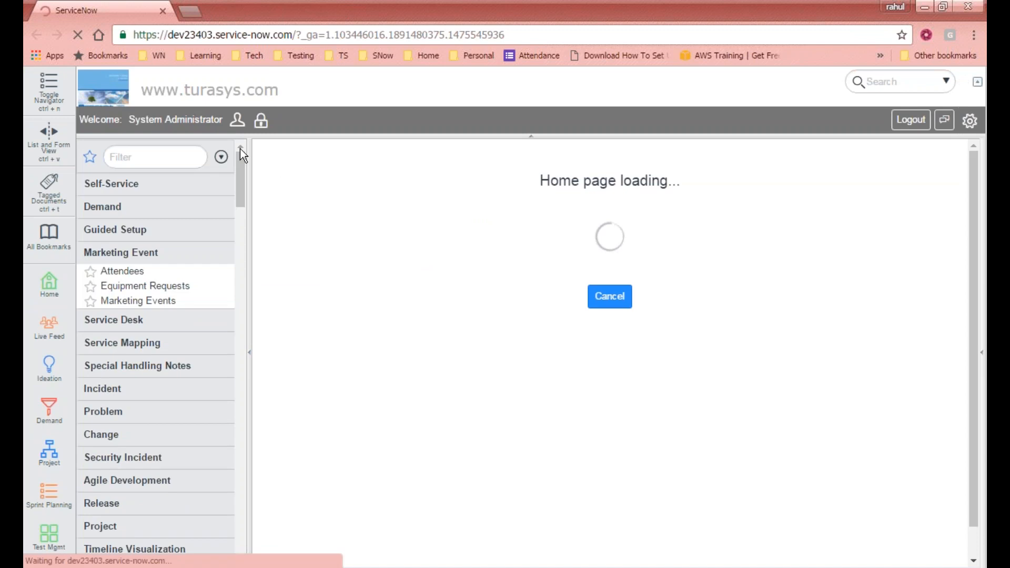
drag(243, 166, 247, 140)
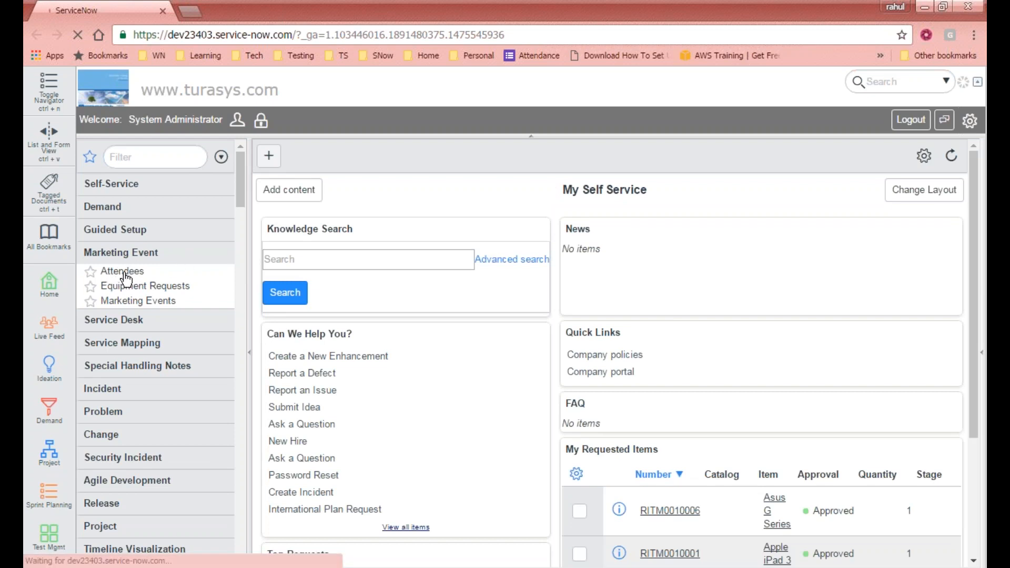
- Open Marketing Event > Attendees from the navigator, showing 52376 attendee records
click(126, 275)
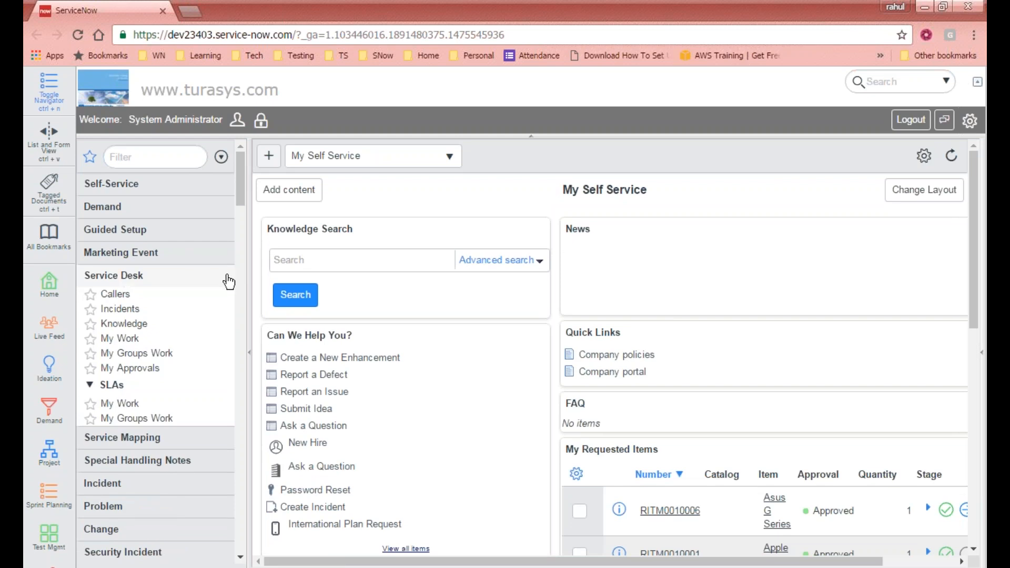
click(139, 284)
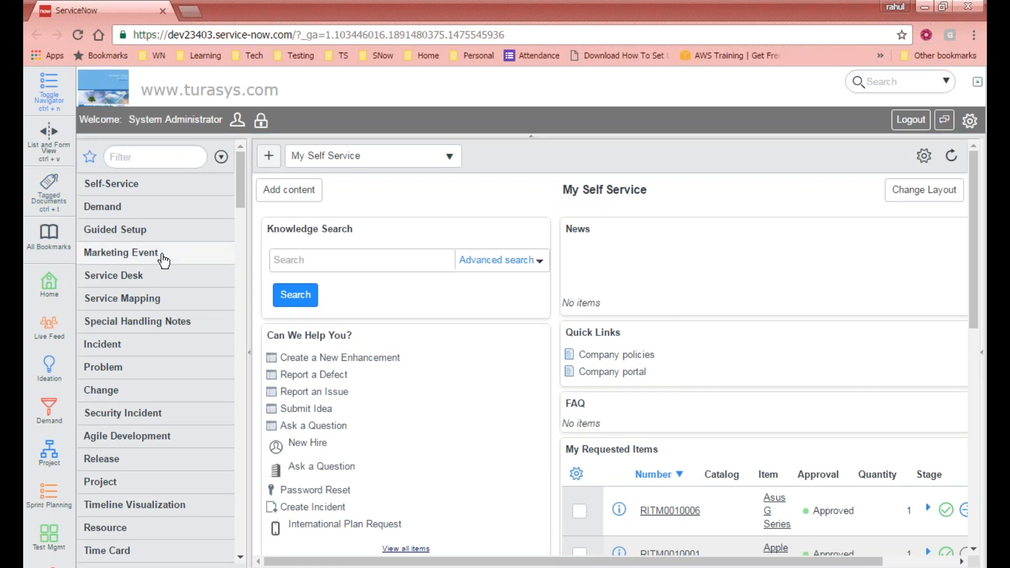
click(109, 254)
click(126, 274)
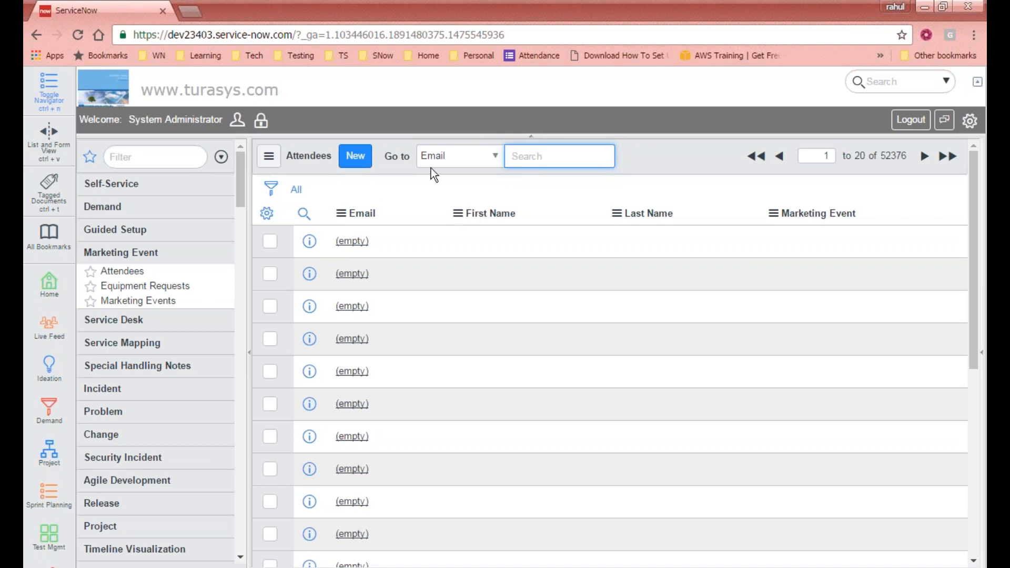
- Collapse Marketing Event and return to the My Self Service home page via the banner logo
click(171, 253)
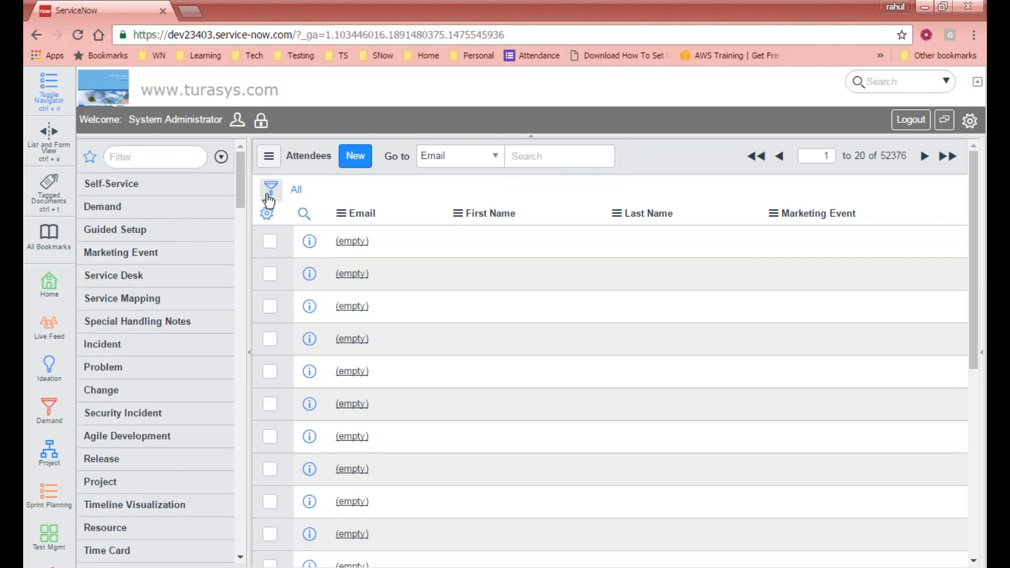
click(96, 90)
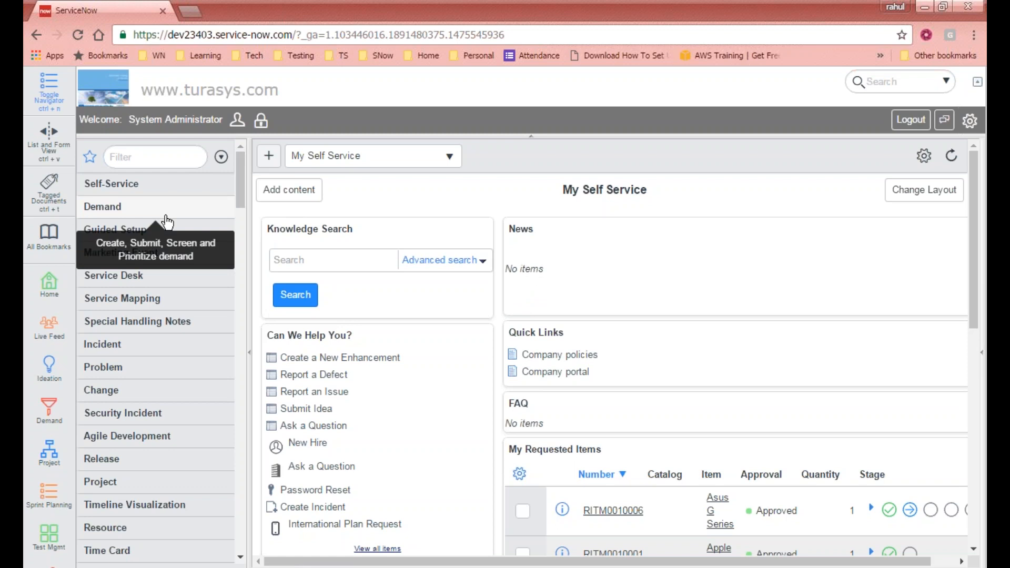
- Filter the application navigator for 'notifications'
click(148, 157)
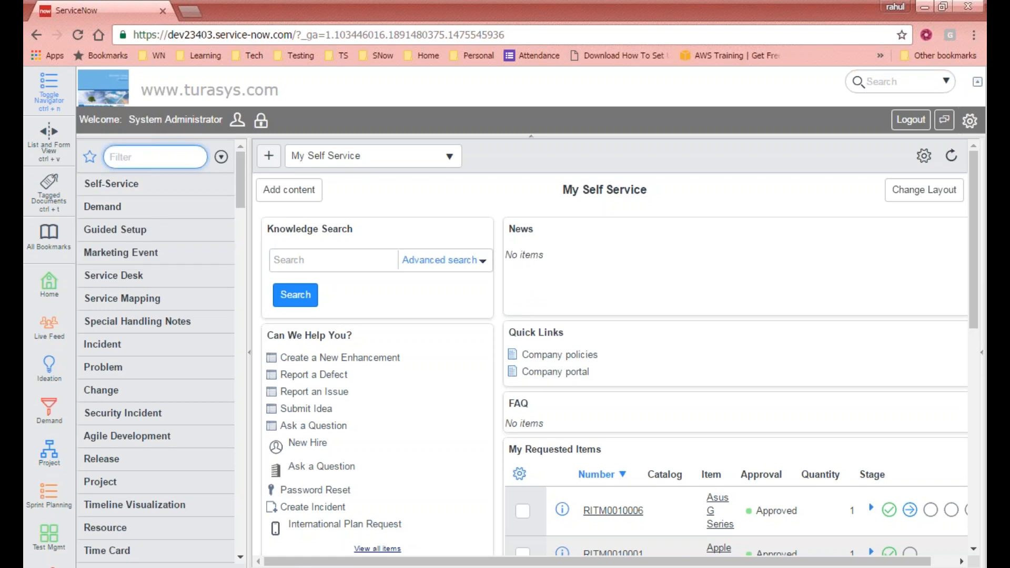
text(notific)
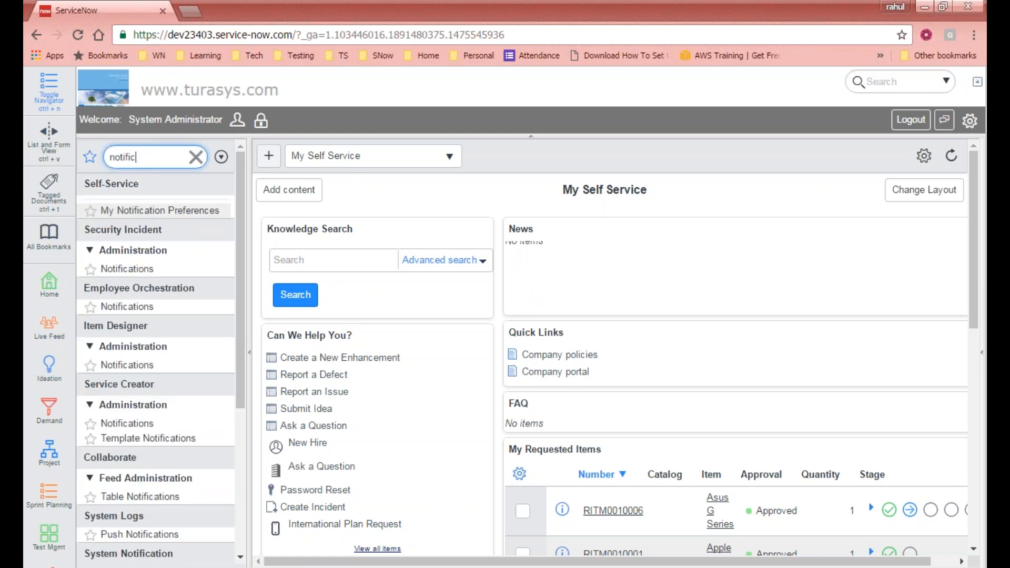
text(ations)
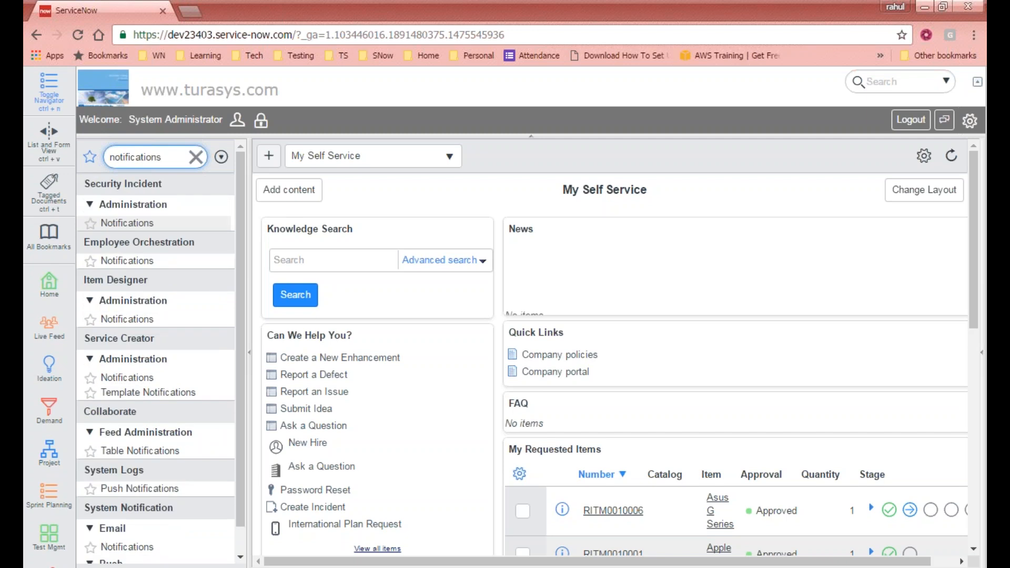
key(BackSpace)
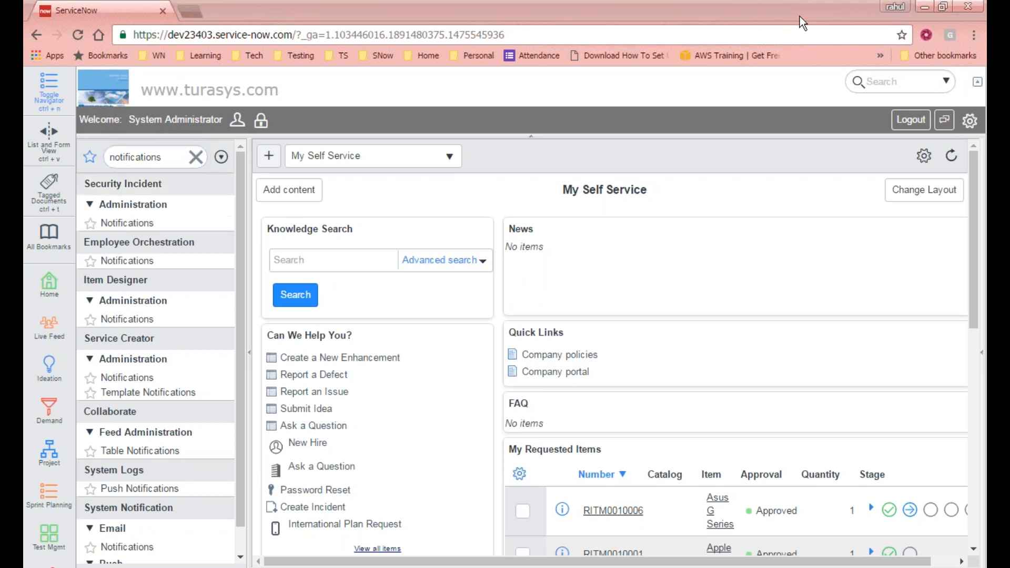
- Open System Notification > Email > Notifications, listing 246 active email notifications
click(239, 214)
drag(239, 213, 238, 254)
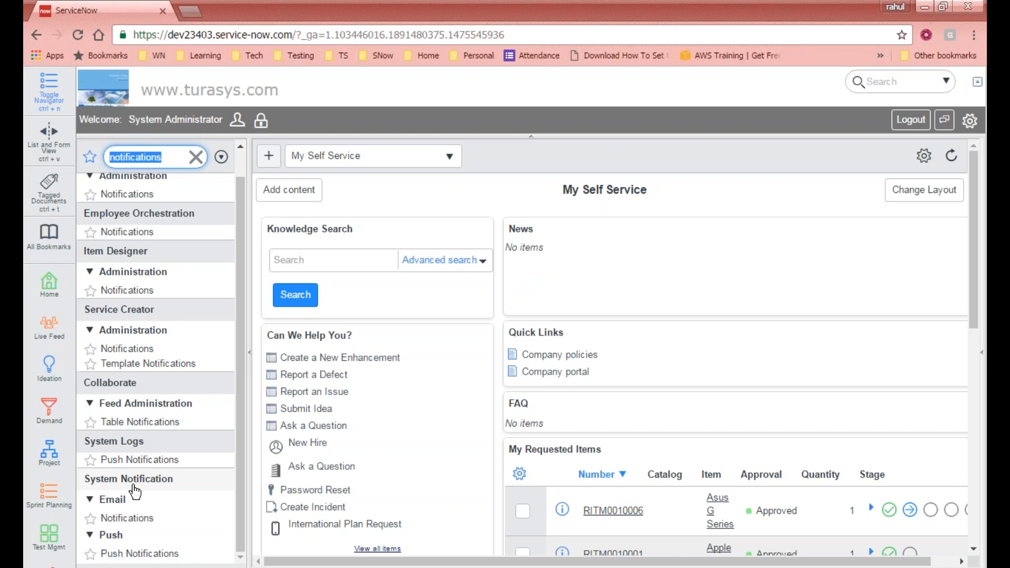
click(128, 519)
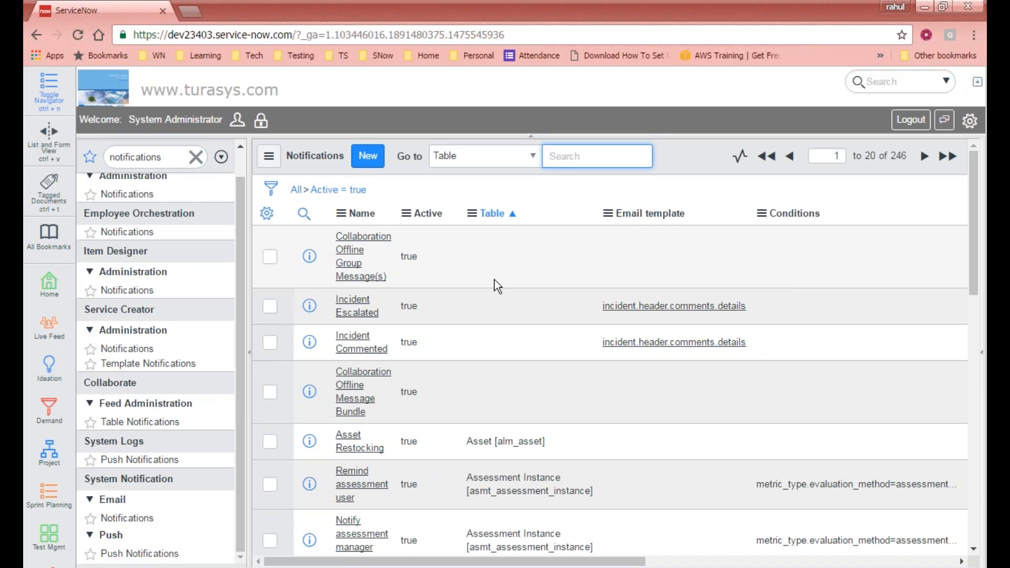
- Browse the active email notifications and sort the list by Table ascending
mouse_move(974, 175)
mouse_down()
mouse_move(980, 301)
mouse_move(958, 536)
mouse_move(974, 171)
mouse_up()
scroll(842, 267, down, 4)
scroll(842, 266, up, 4)
scroll(837, 265, down, 8)
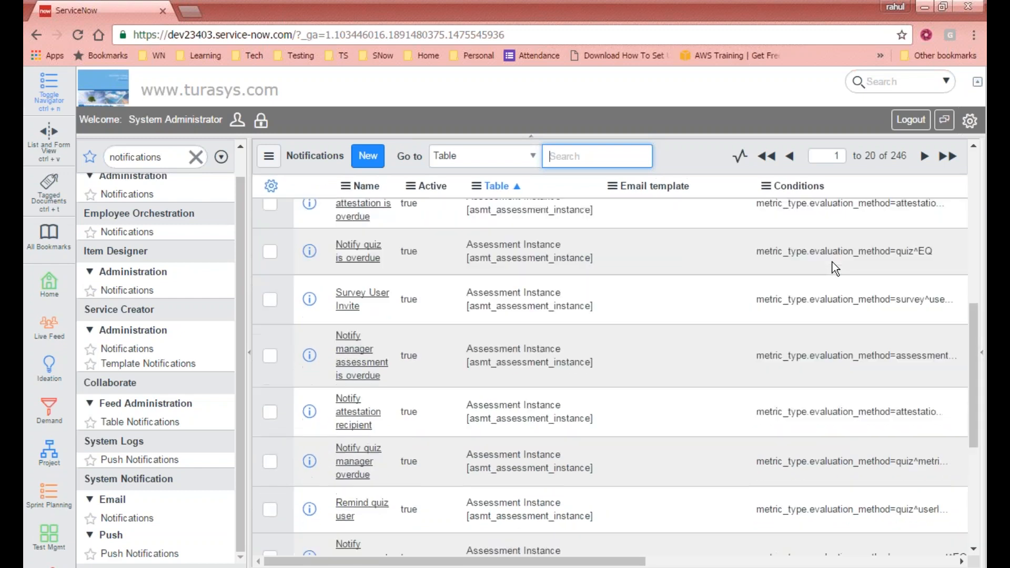
scroll(833, 263, up, 2)
scroll(832, 261, up, 6)
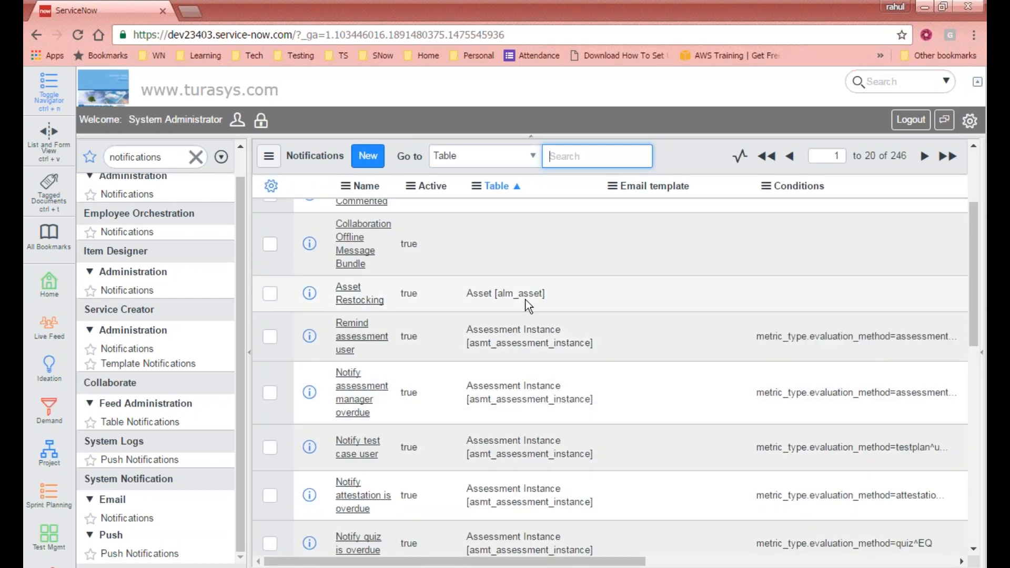
click(310, 293)
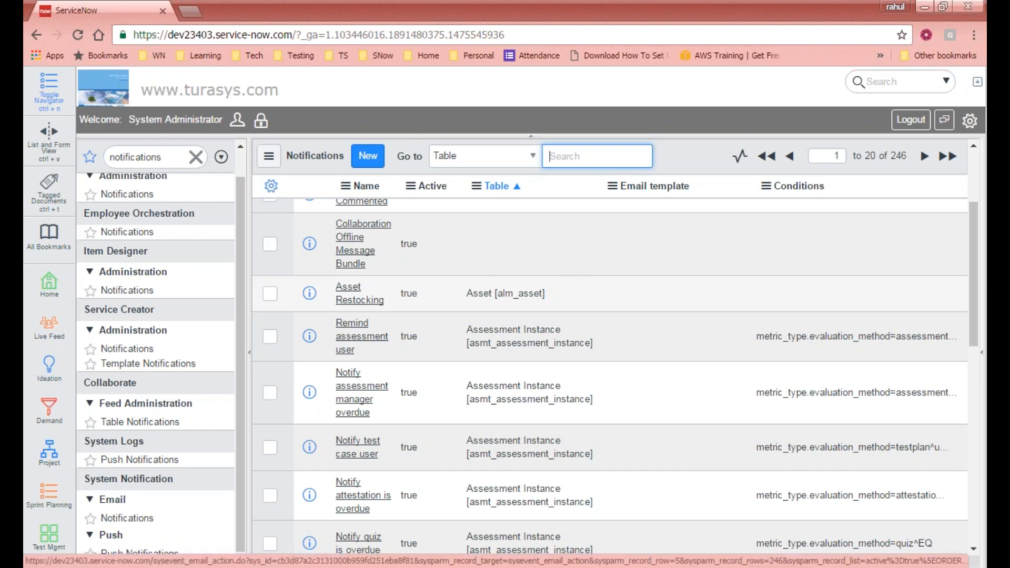
- Open the Asset Restocking notification and review When to send: asset.restock event, weight 0
click(349, 295)
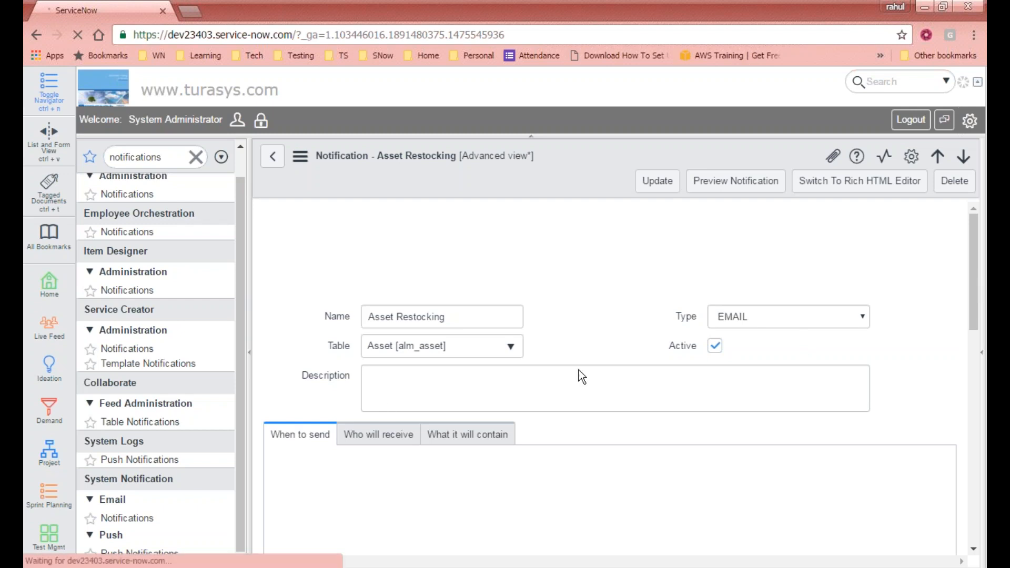
scroll(437, 337, down, 3)
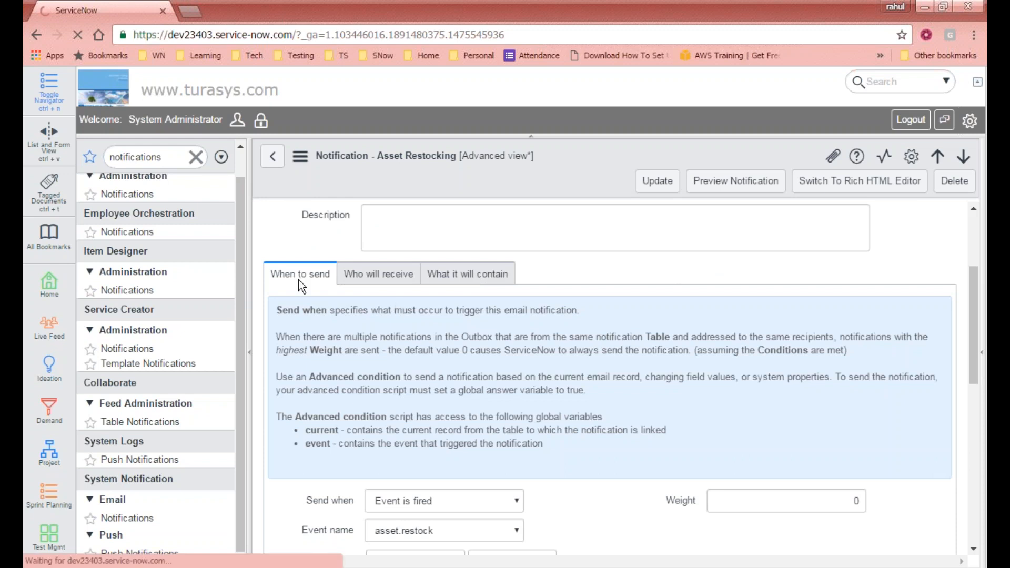
scroll(389, 282, down, 2)
scroll(960, 361, up, 3)
scroll(362, 264, up, 4)
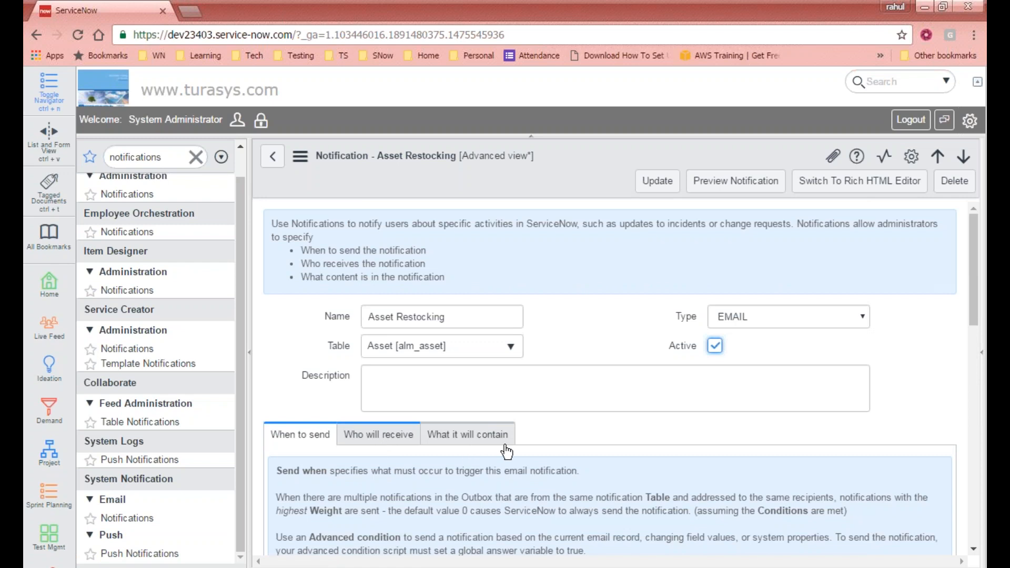
mouse_move(974, 257)
mouse_down()
mouse_move(973, 356)
mouse_move(974, 257)
mouse_up()
triple_click(456, 324)
drag(971, 282, 971, 380)
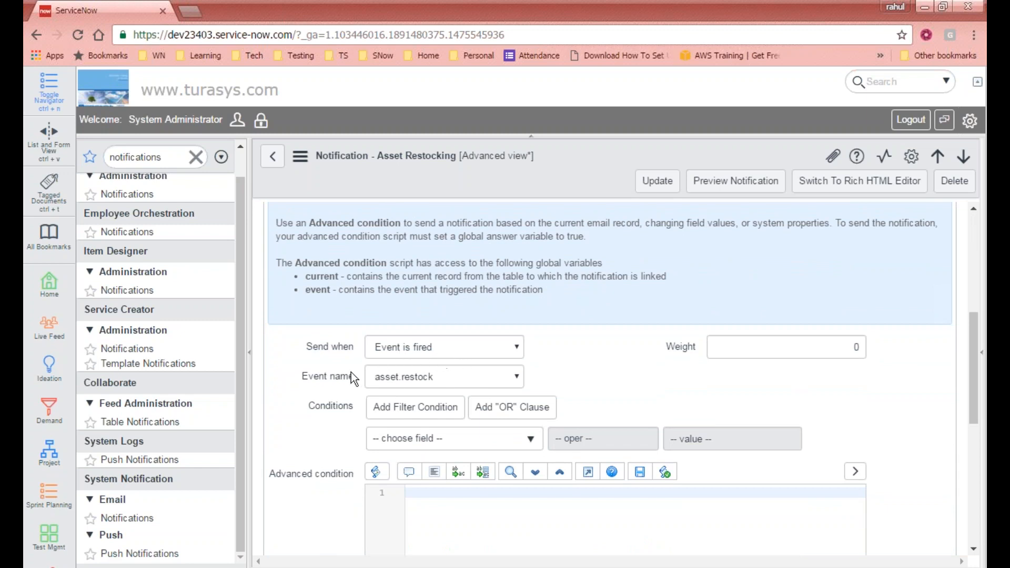
click(315, 377)
click(434, 377)
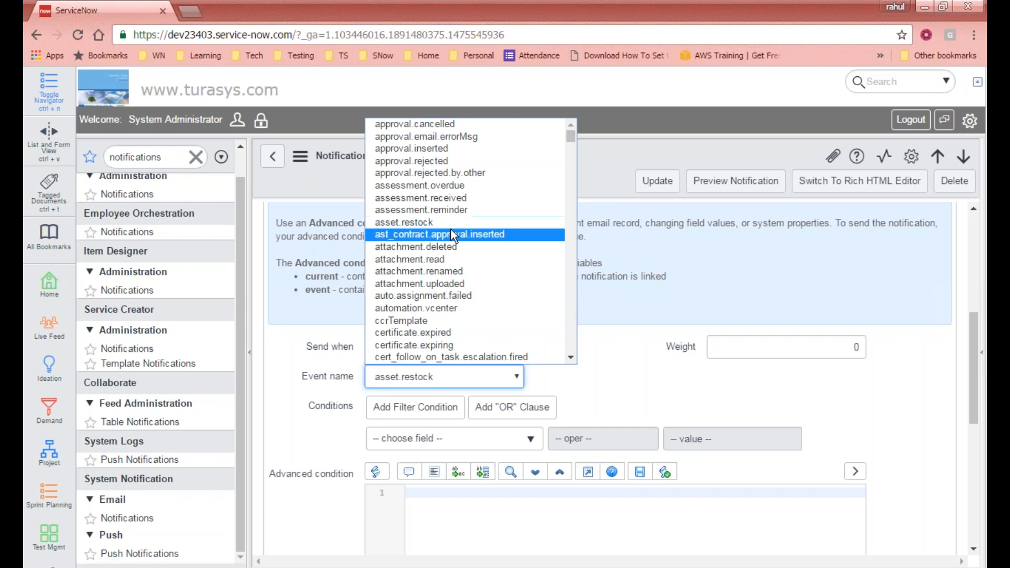
click(709, 363)
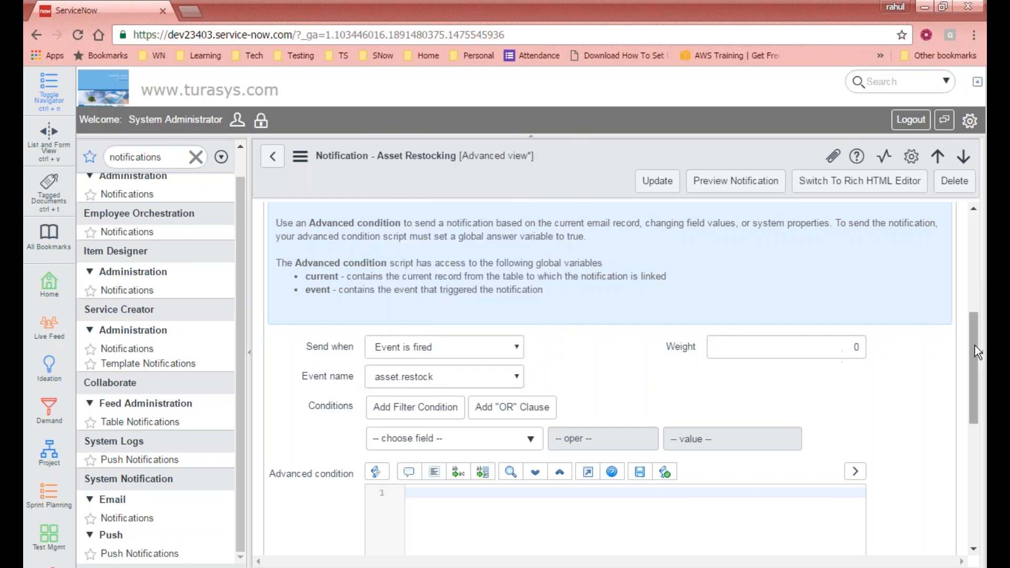
scroll(974, 346, down, 2)
mouse_move(686, 279)
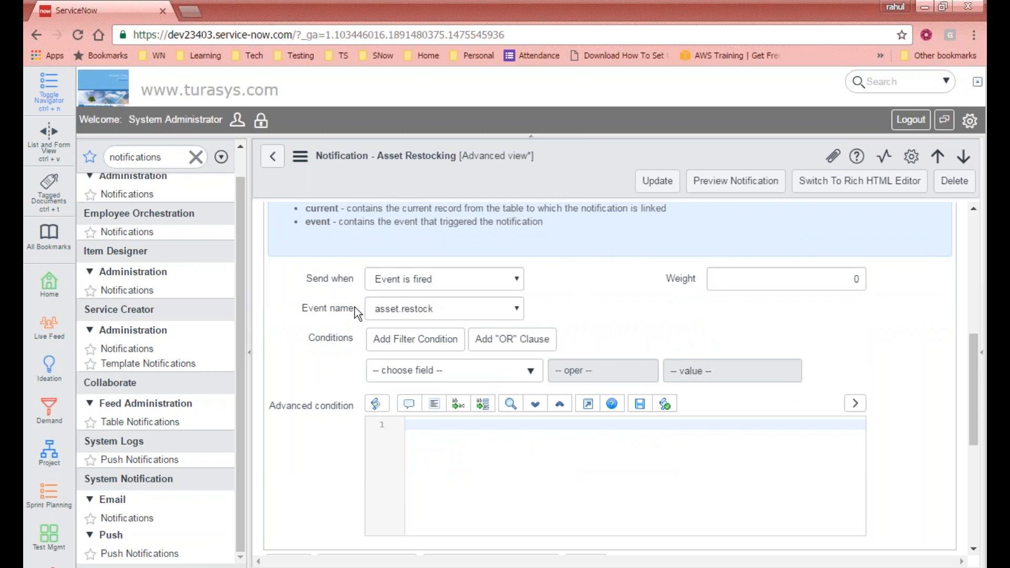
scroll(446, 286, up, 5)
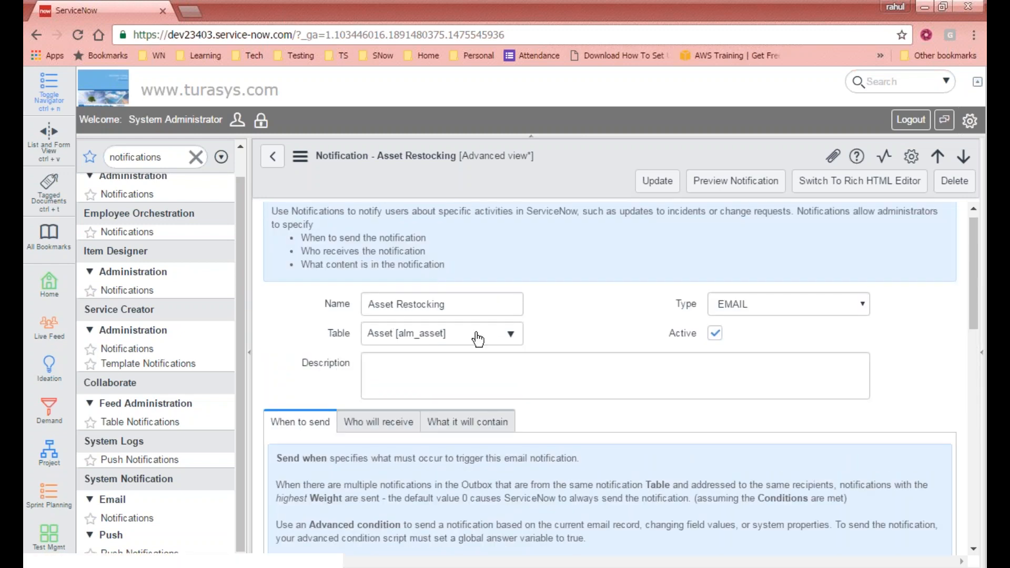
drag(976, 289, 961, 396)
- Inspect the Weight value 0, then view Who will receive, showing Stockroom.Manager as recipient
double_click(855, 329)
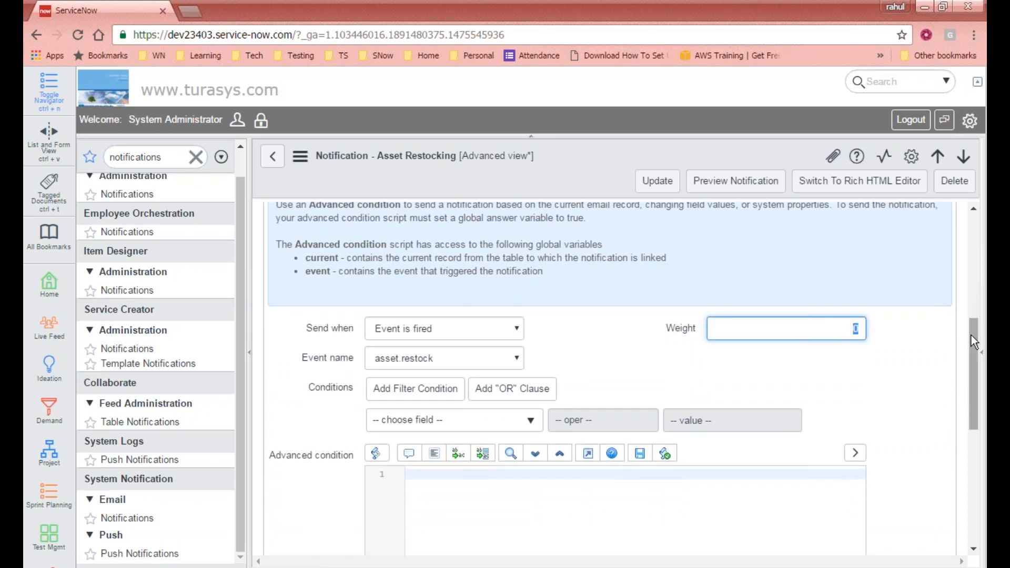
mouse_move(971, 336)
mouse_down()
mouse_move(965, 426)
mouse_move(986, 245)
mouse_move(986, 342)
mouse_up()
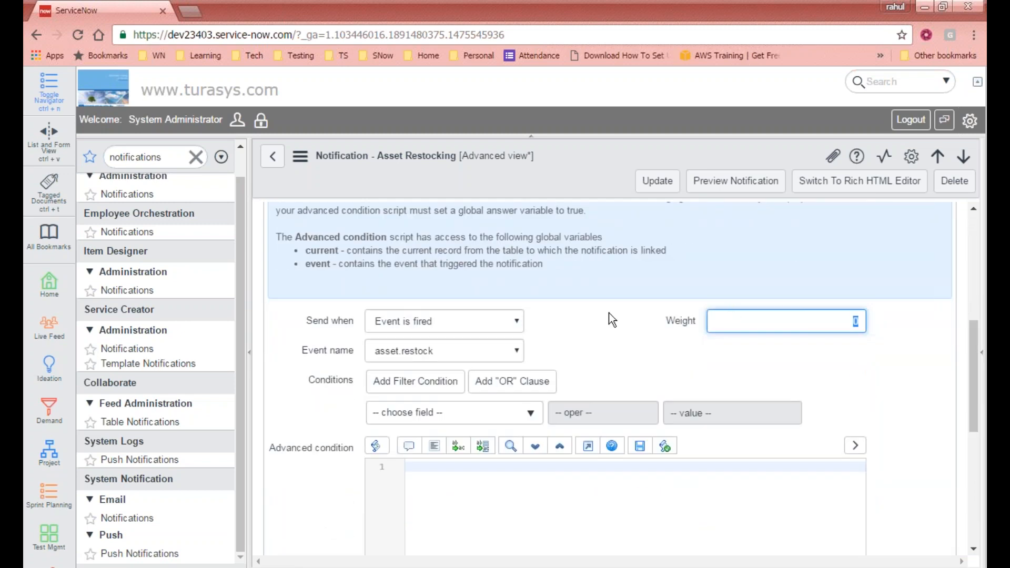
scroll(456, 310, up, 2)
scroll(371, 304, down, 1)
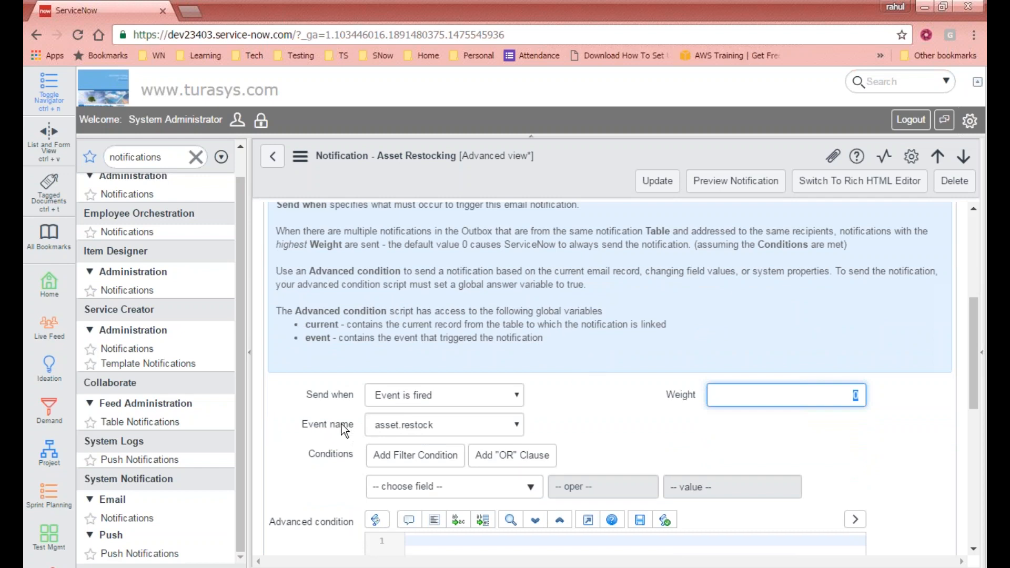
scroll(541, 363, up, 2)
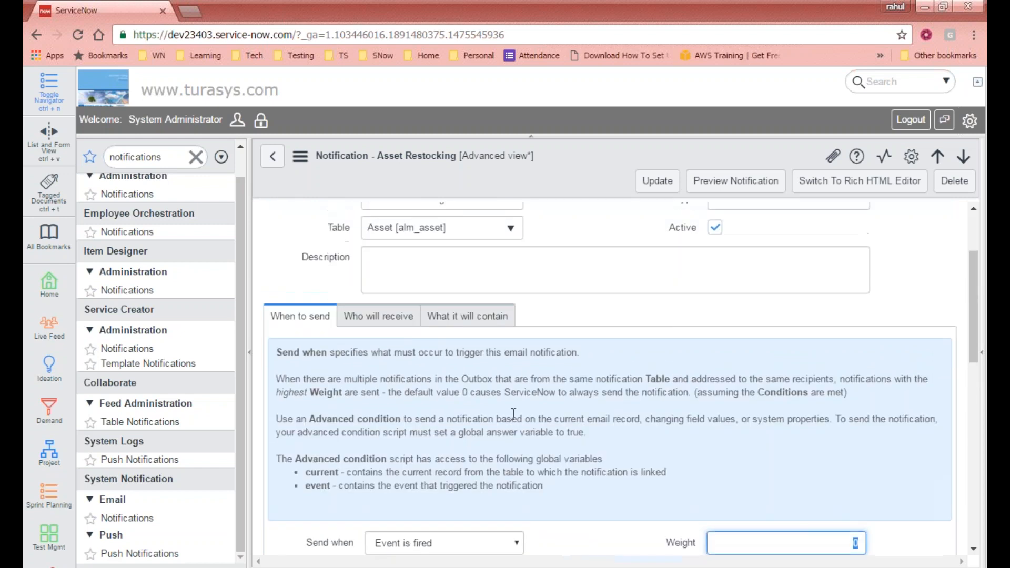
click(377, 321)
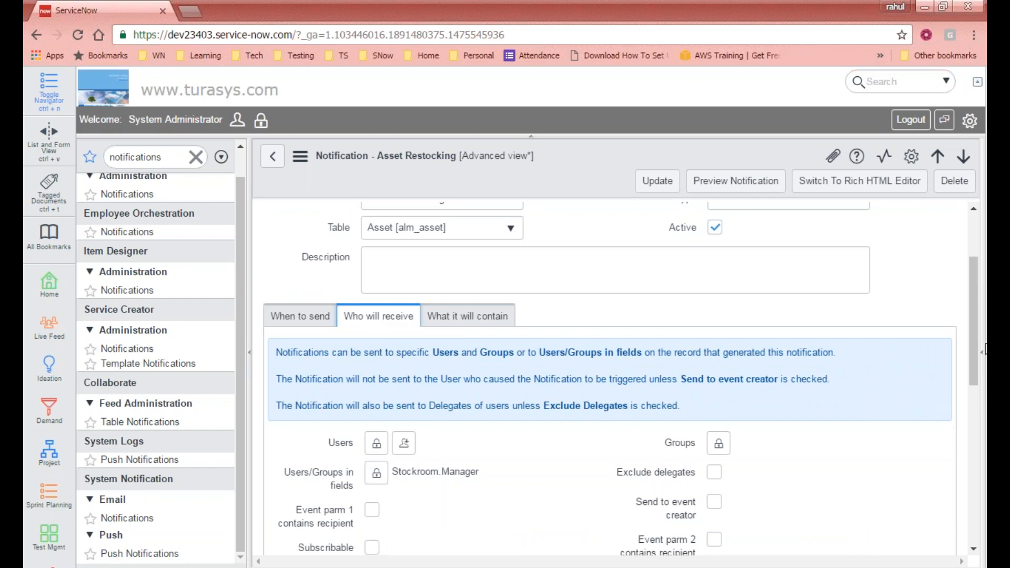
drag(974, 343, 968, 377)
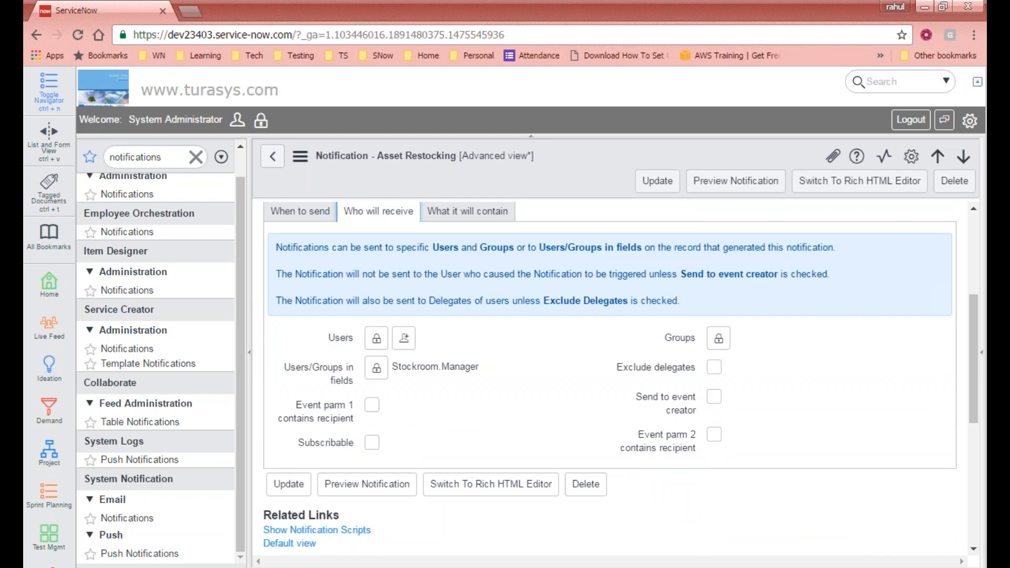
click(377, 339)
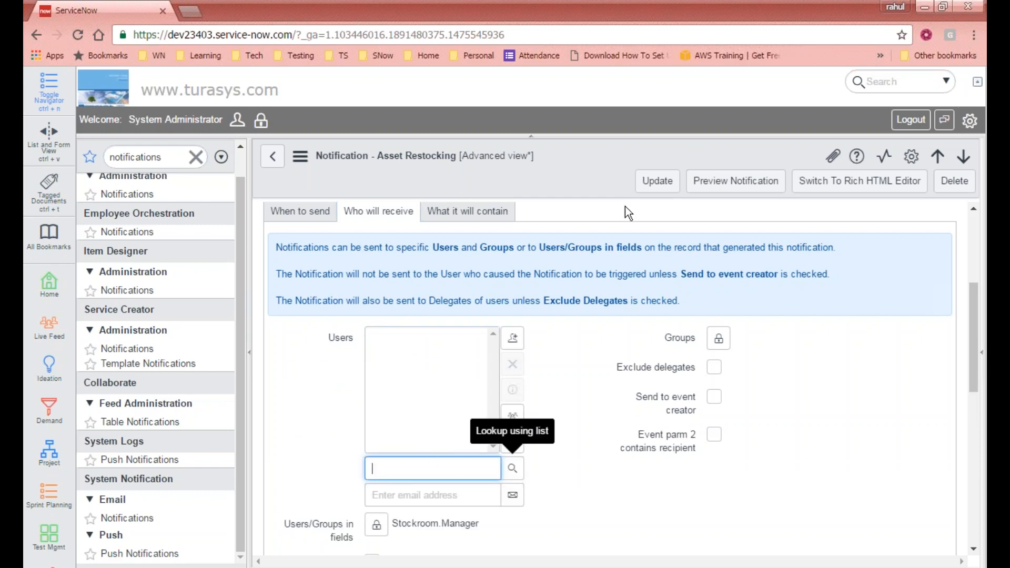
click(567, 343)
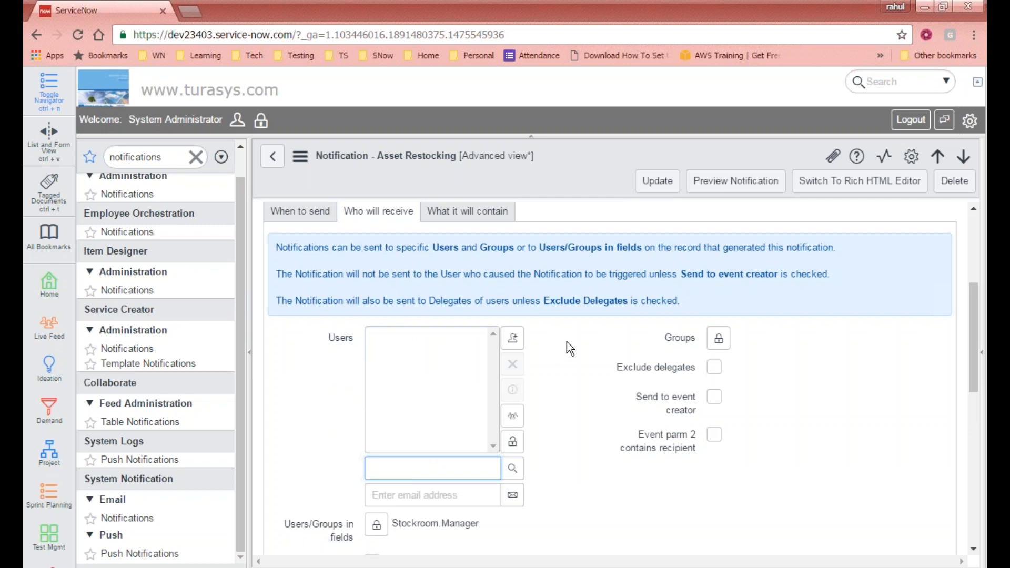
click(513, 443)
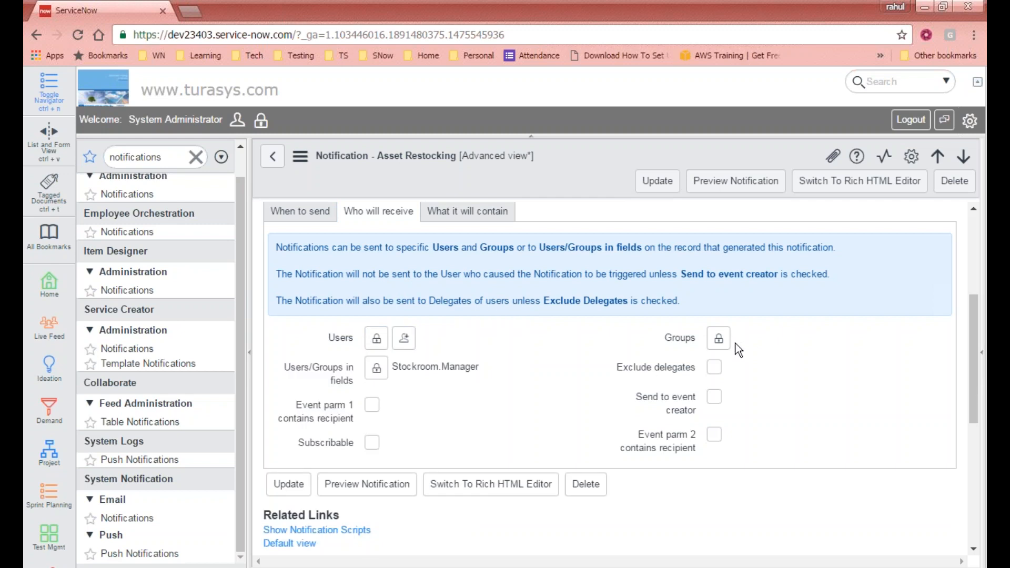
- Unlock the recipient Groups field and browse the full group lookup list
click(719, 339)
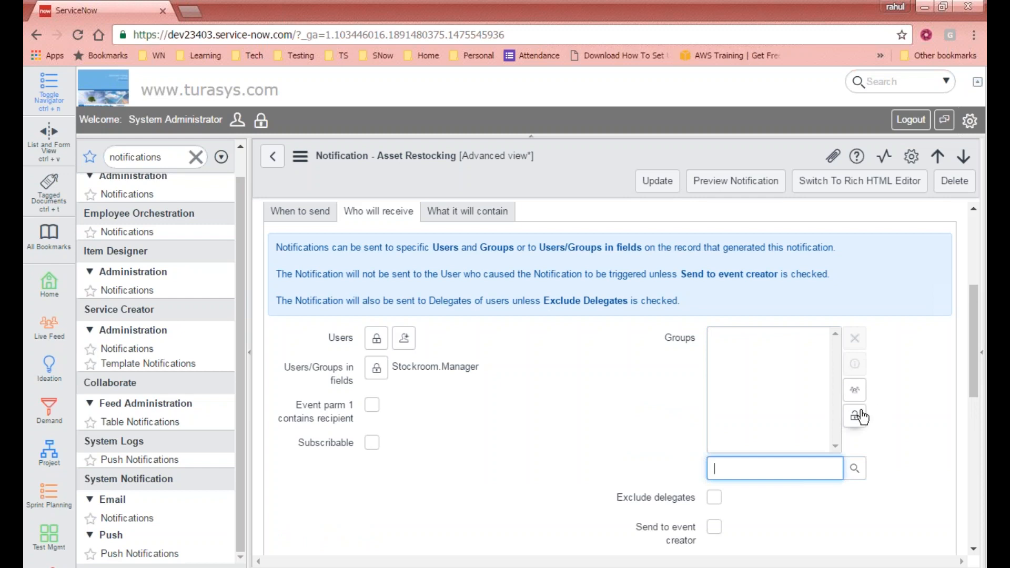
click(897, 386)
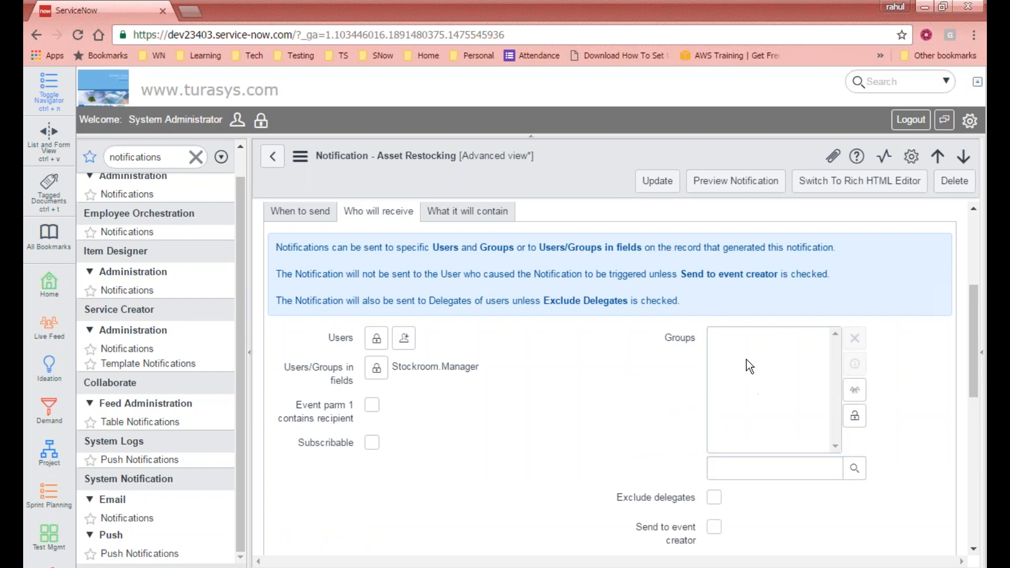
click(855, 468)
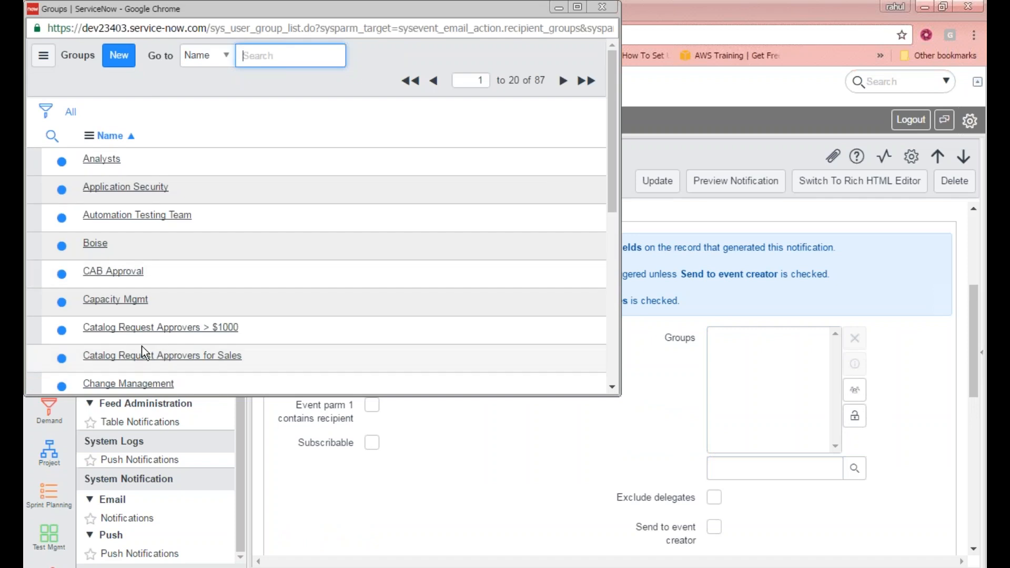
drag(604, 109, 601, 231)
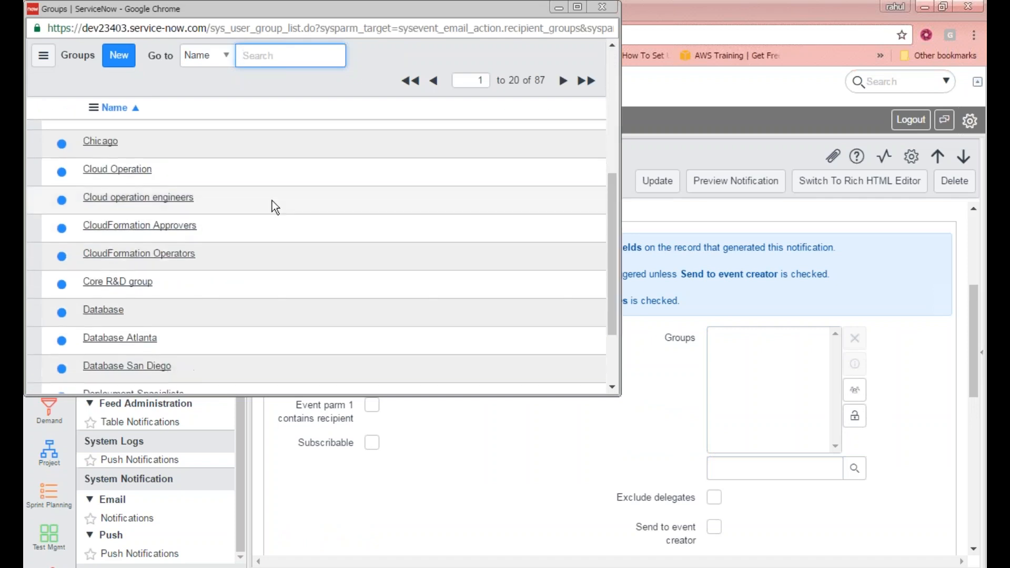
click(603, 7)
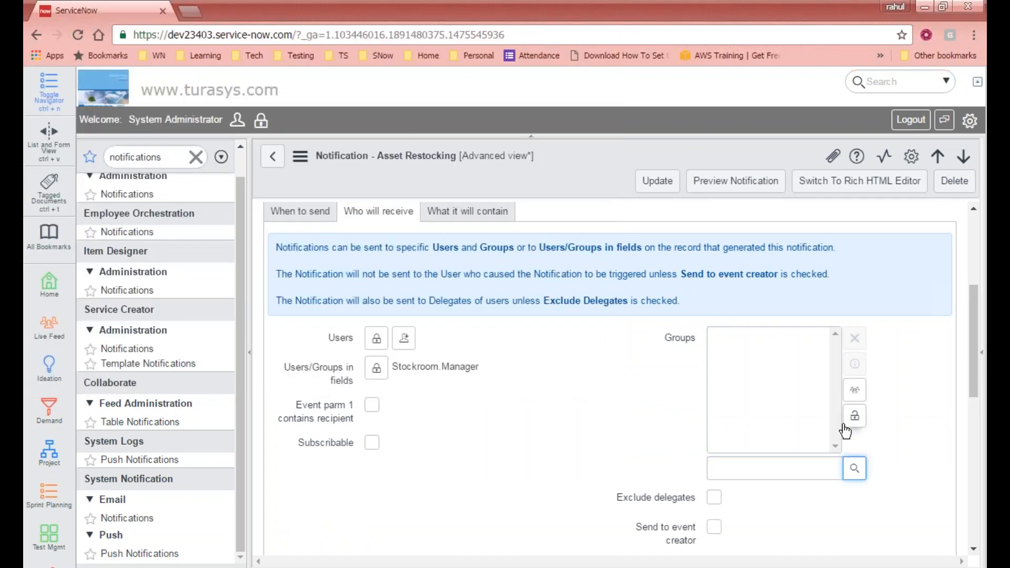
- Add Analysts, Boise and Application Security as recipient groups
click(854, 468)
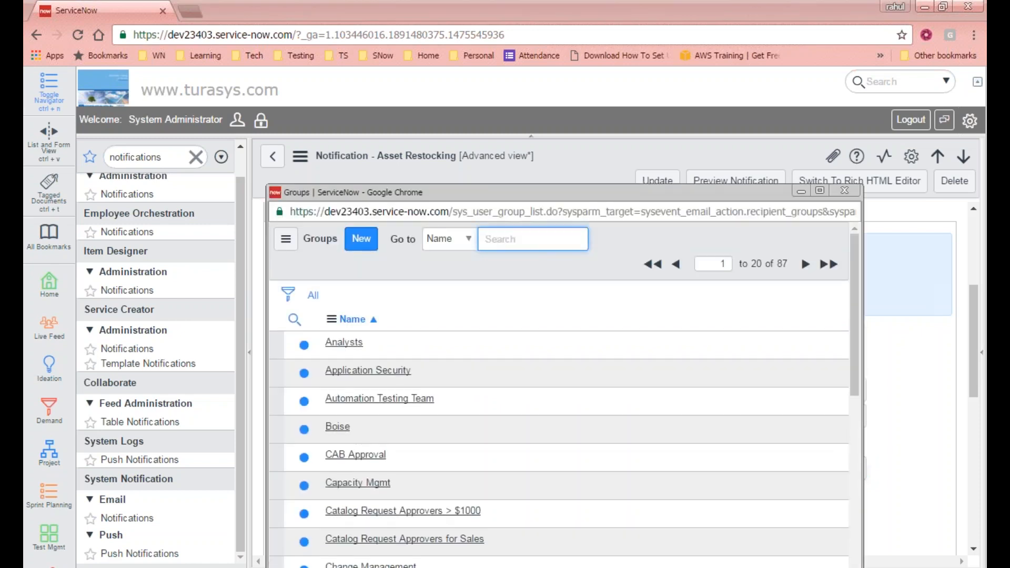
click(350, 343)
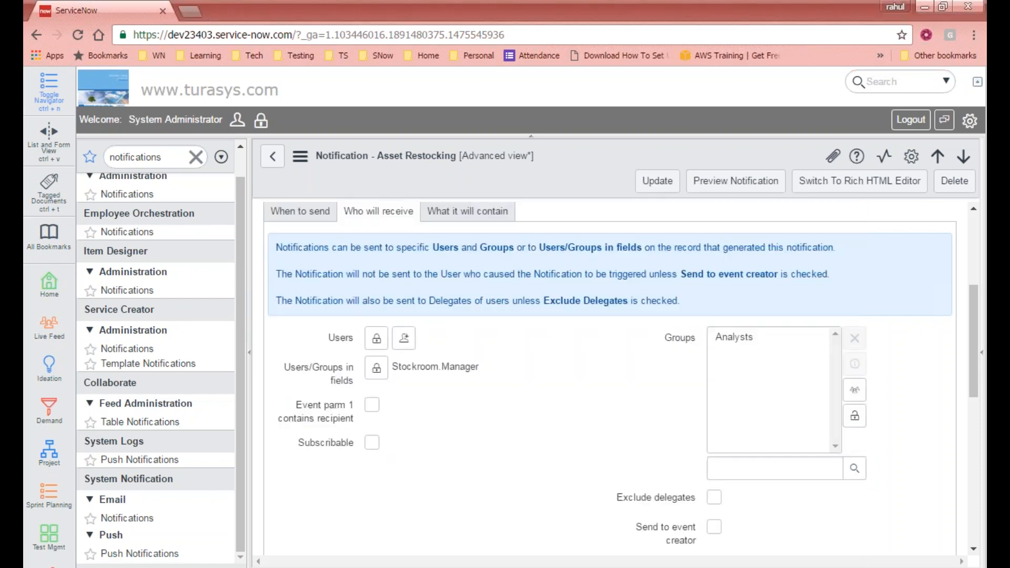
click(855, 468)
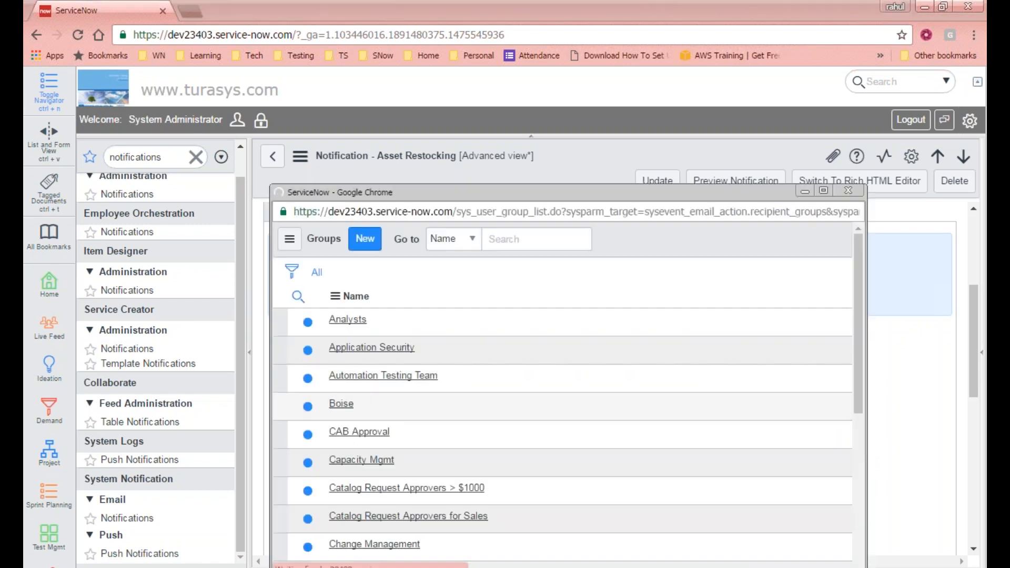
click(342, 421)
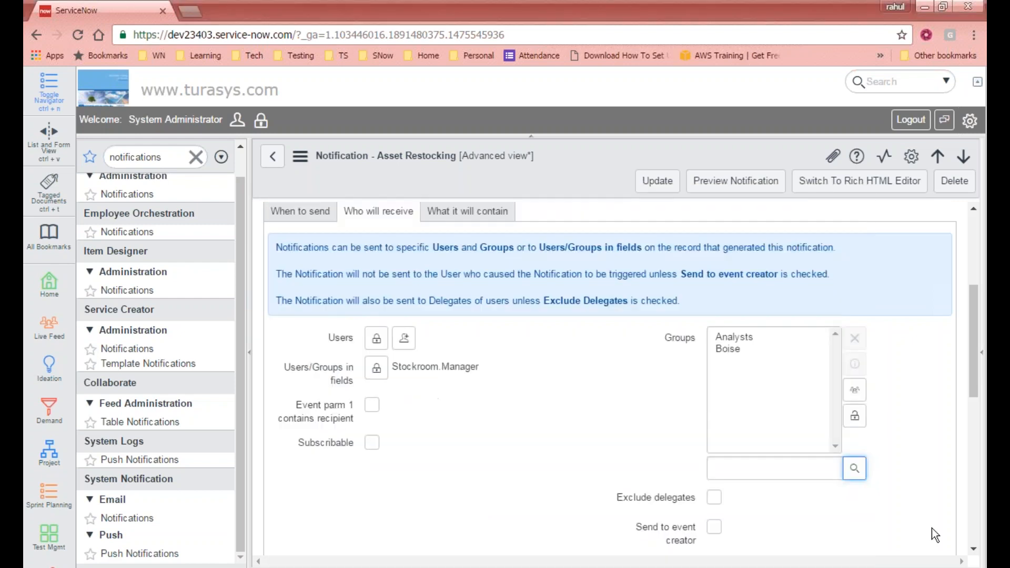
click(854, 468)
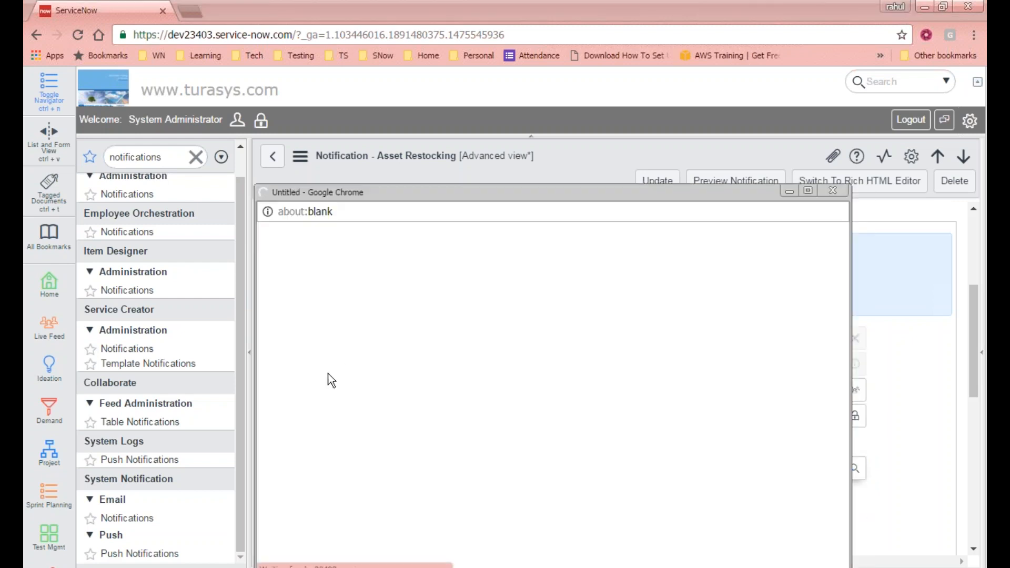
click(342, 308)
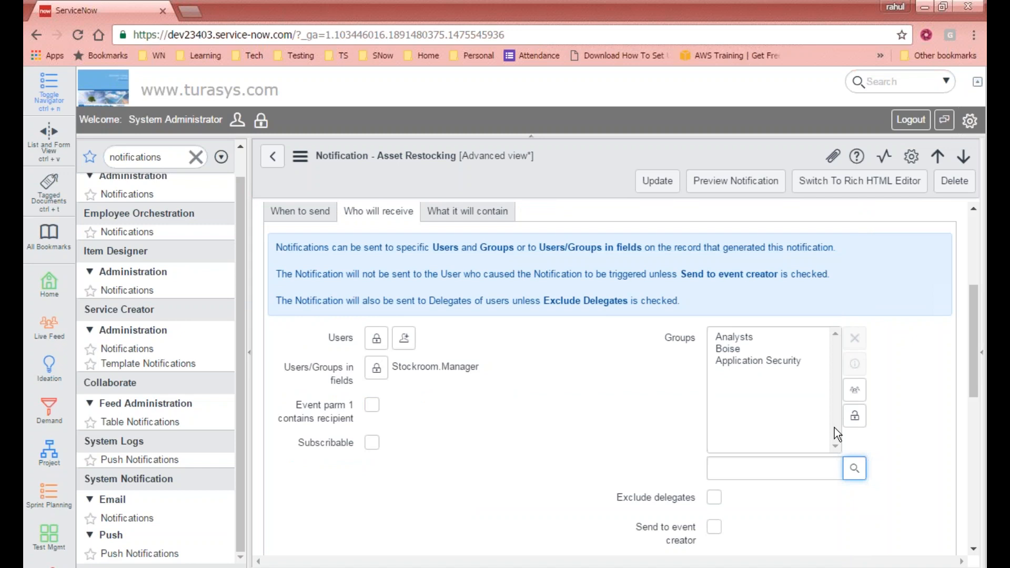
click(736, 337)
shift+click(736, 361)
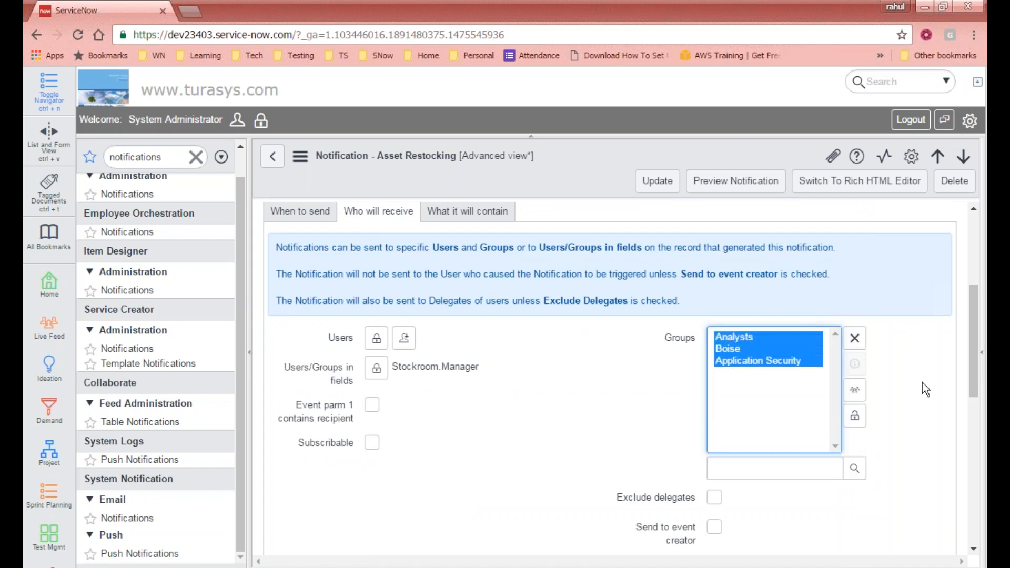
- Unlock the Users field and add recipient users from the user lookup
click(377, 338)
click(513, 468)
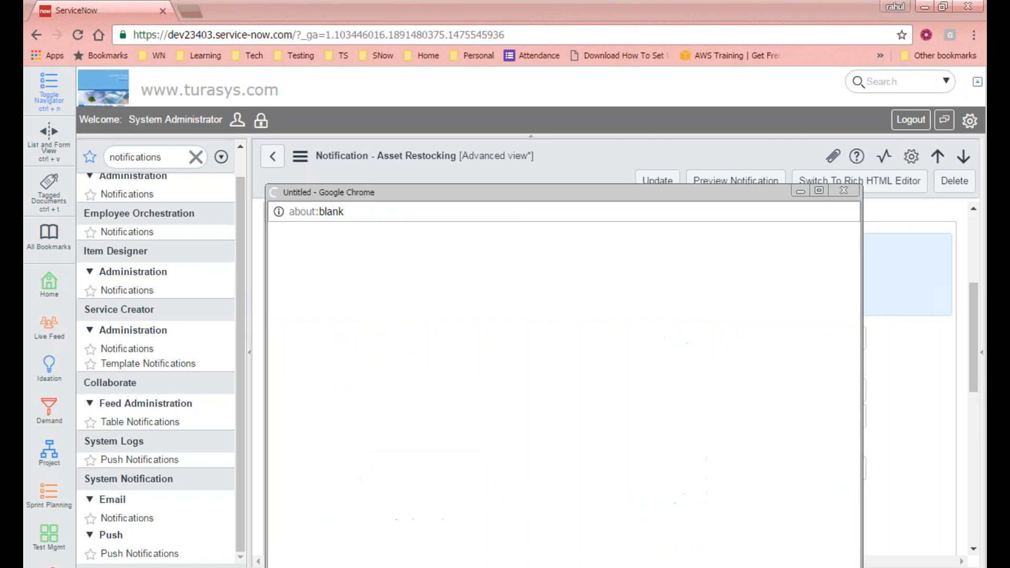
click(342, 341)
click(512, 468)
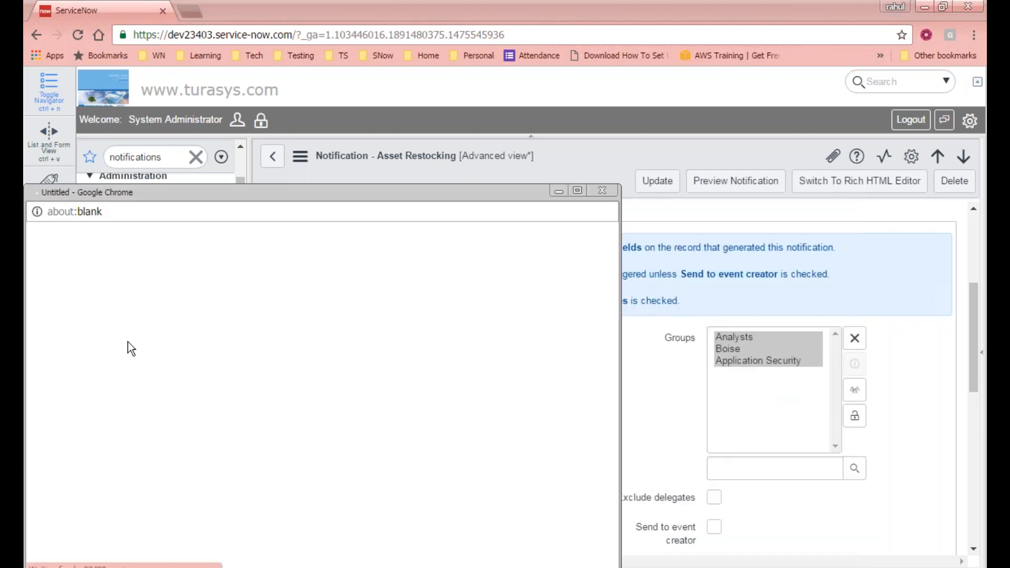
click(112, 348)
click(511, 468)
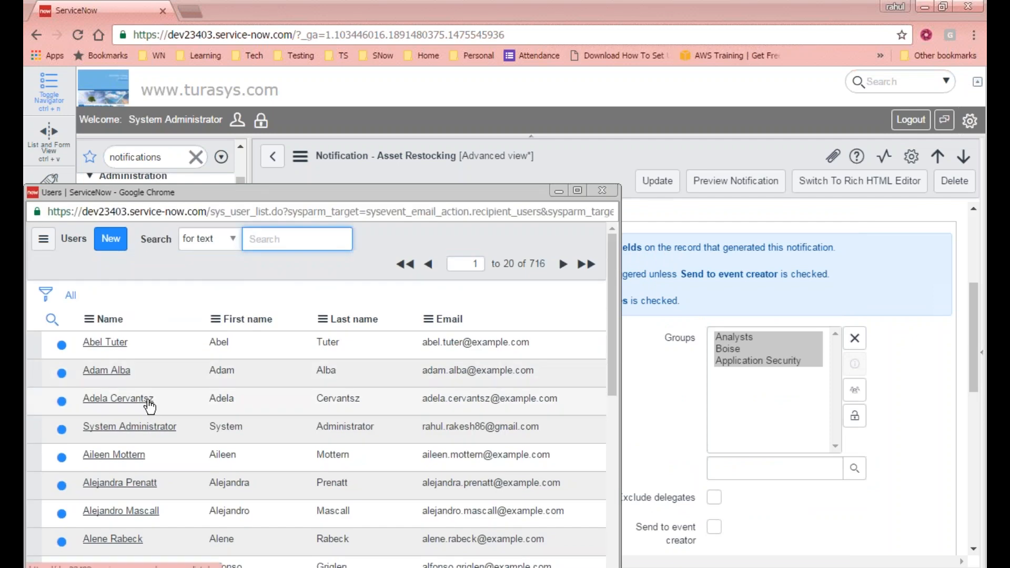
- Add the third listed user and an external e-mail address as notification recipients
click(146, 401)
scroll(612, 425, down, 2)
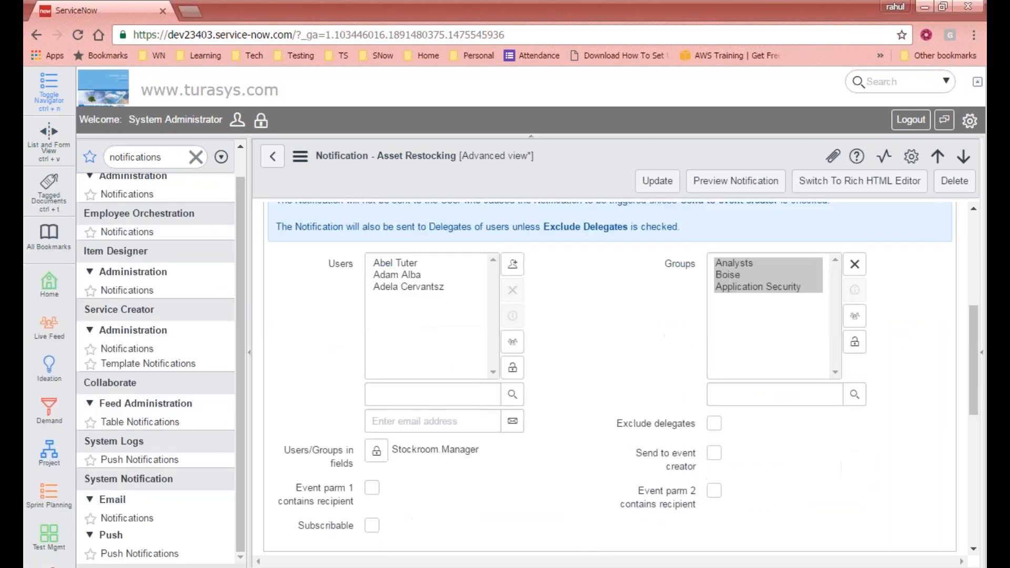
click(431, 421)
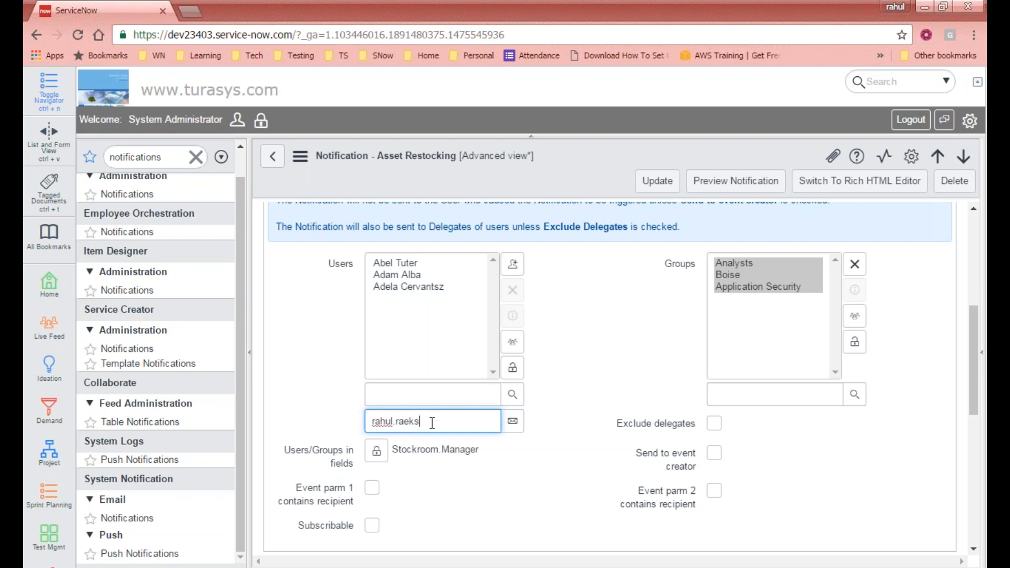
click(512, 421)
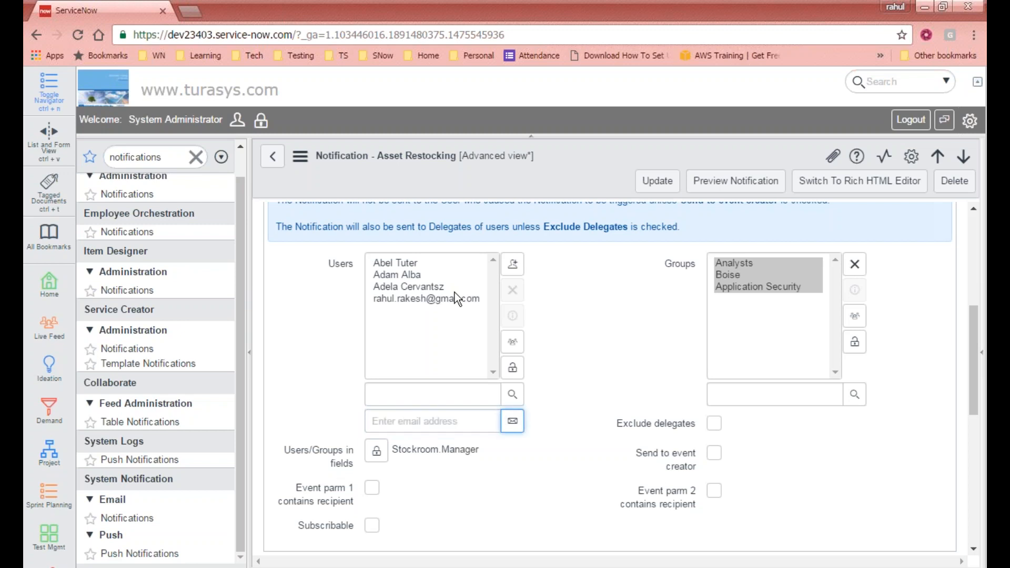
- Lock the Users recipients into a read-only list
click(512, 367)
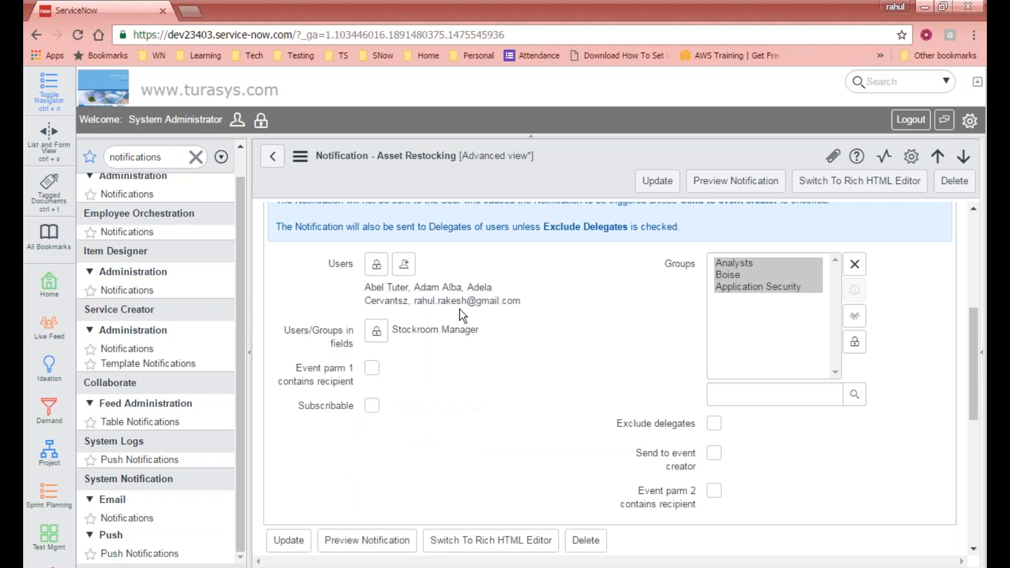
drag(521, 303, 414, 293)
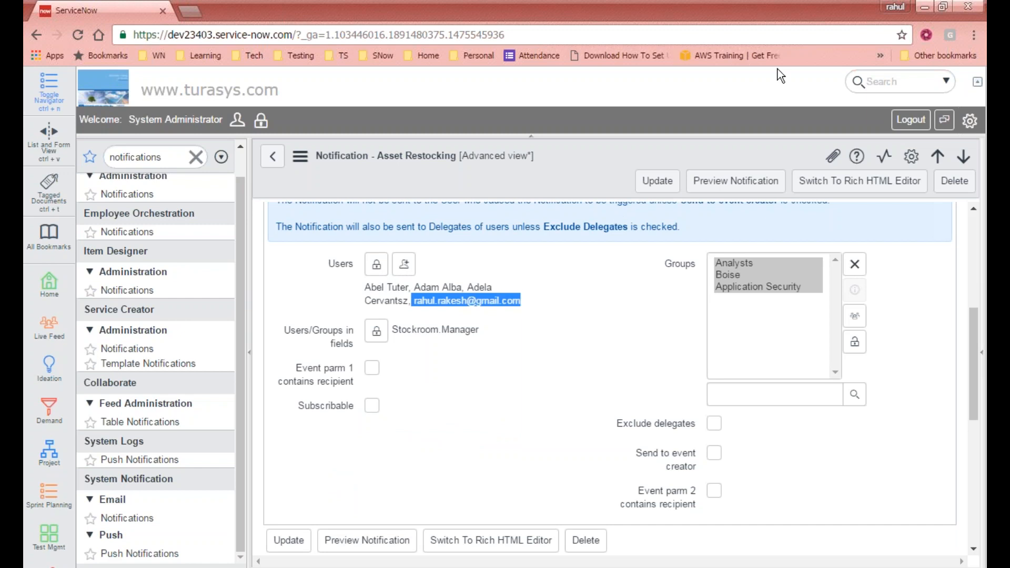
click(801, 23)
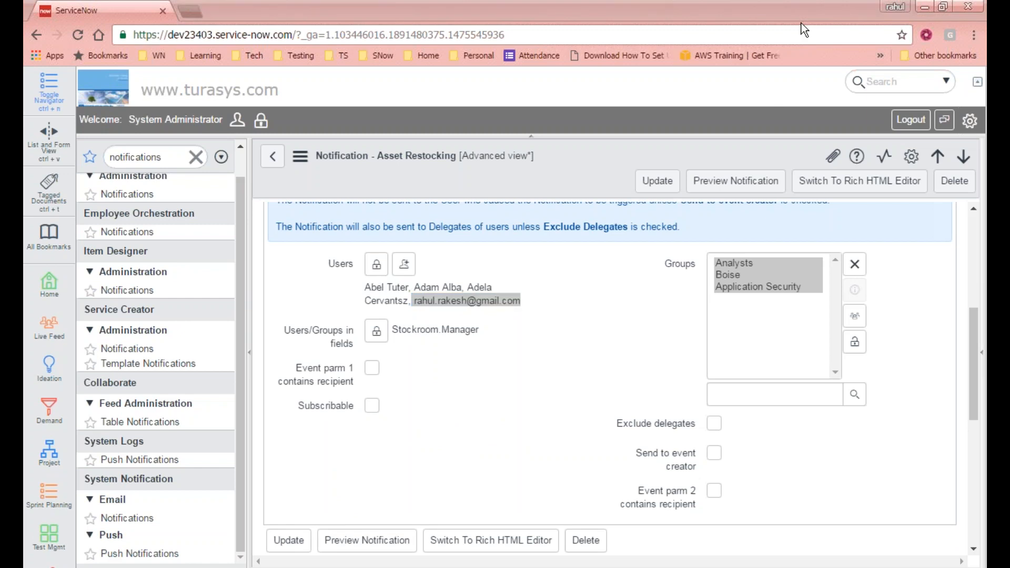
click(531, 345)
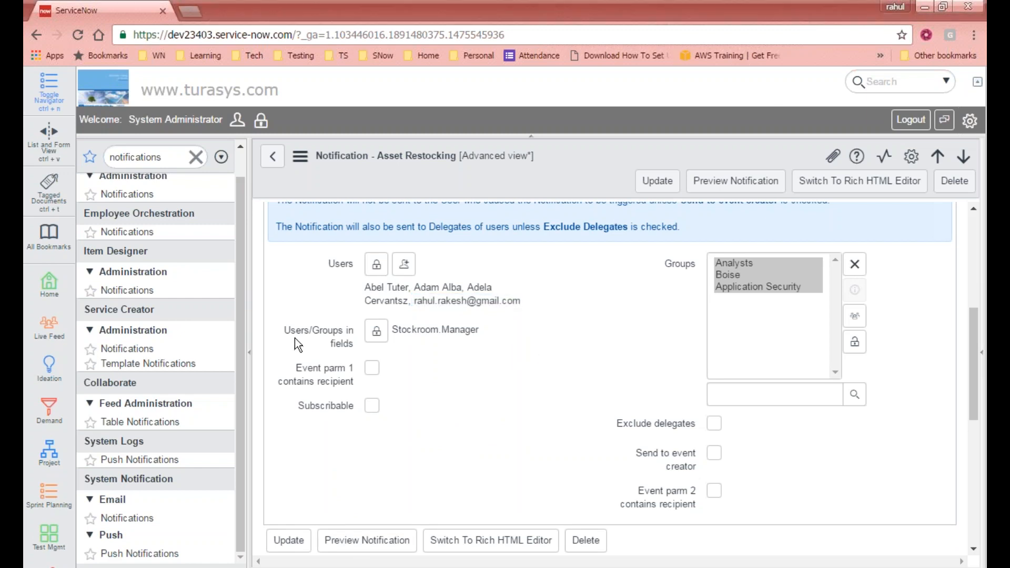
- Keep Stockroom.Manager as the field recipient and lock Groups (Analysts, Boise, Application Security)
click(376, 331)
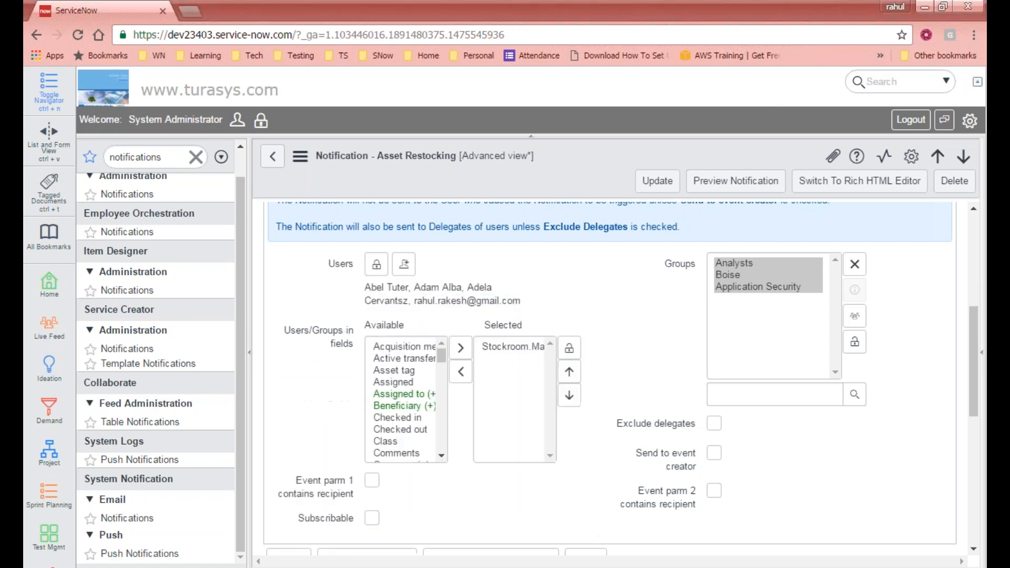
click(520, 347)
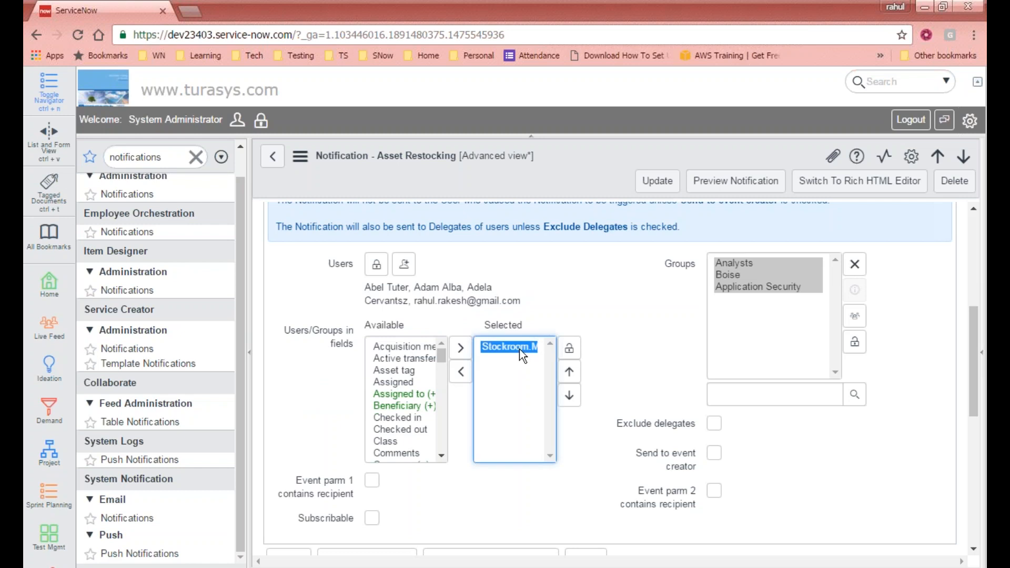
click(569, 348)
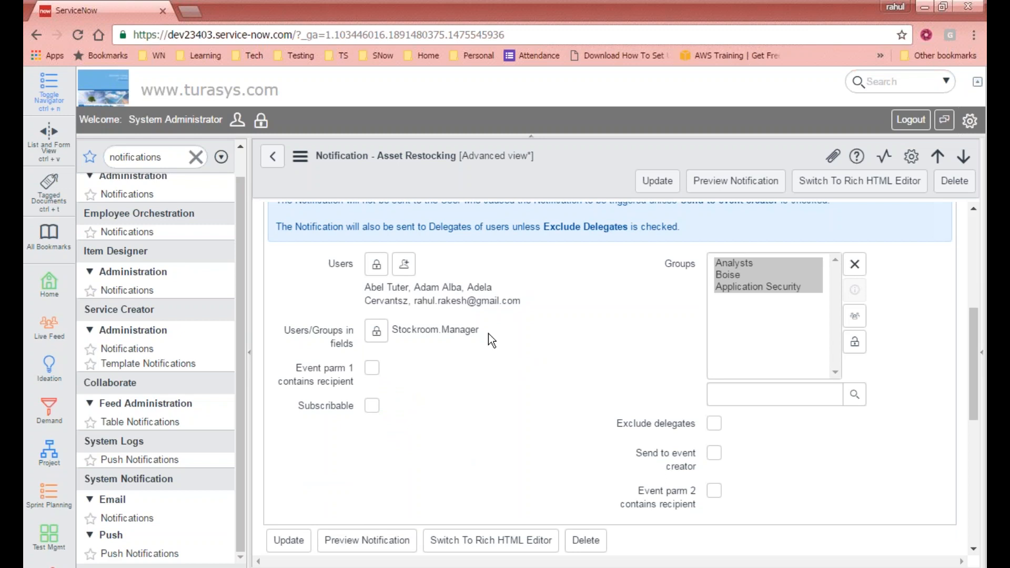
scroll(488, 334, up, 5)
scroll(482, 338, up, 1)
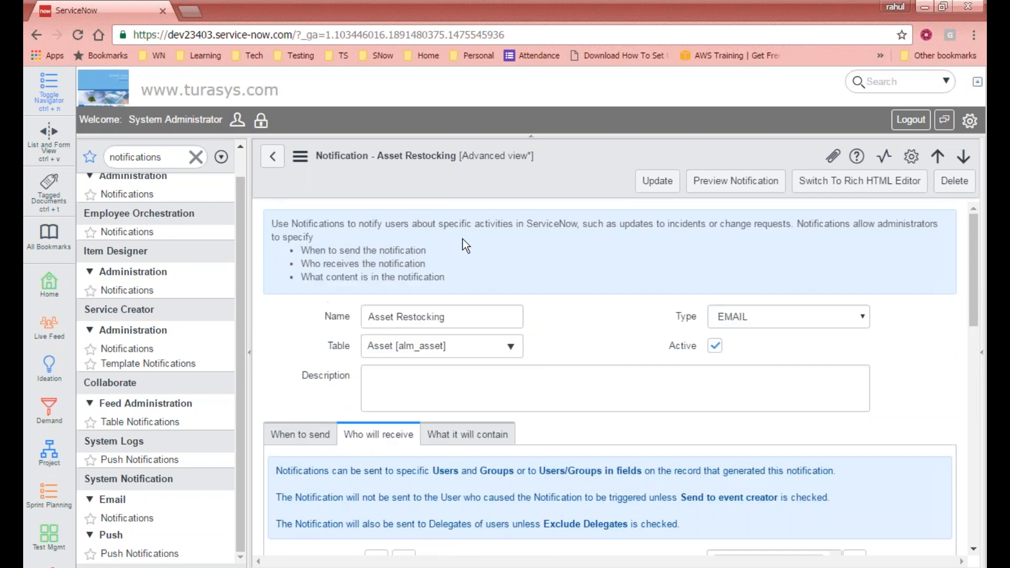
scroll(482, 338, down, 4)
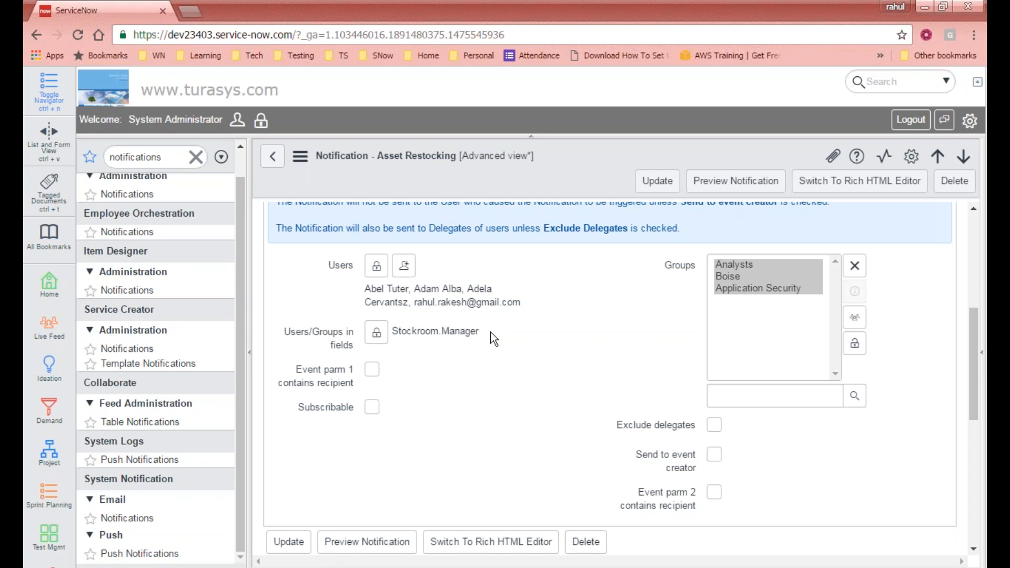
click(376, 332)
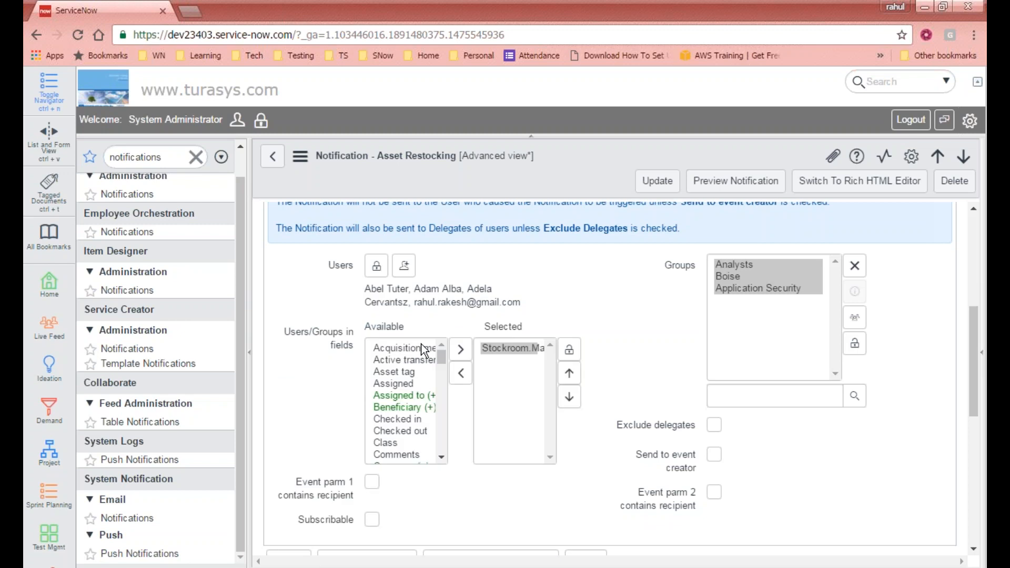
click(569, 349)
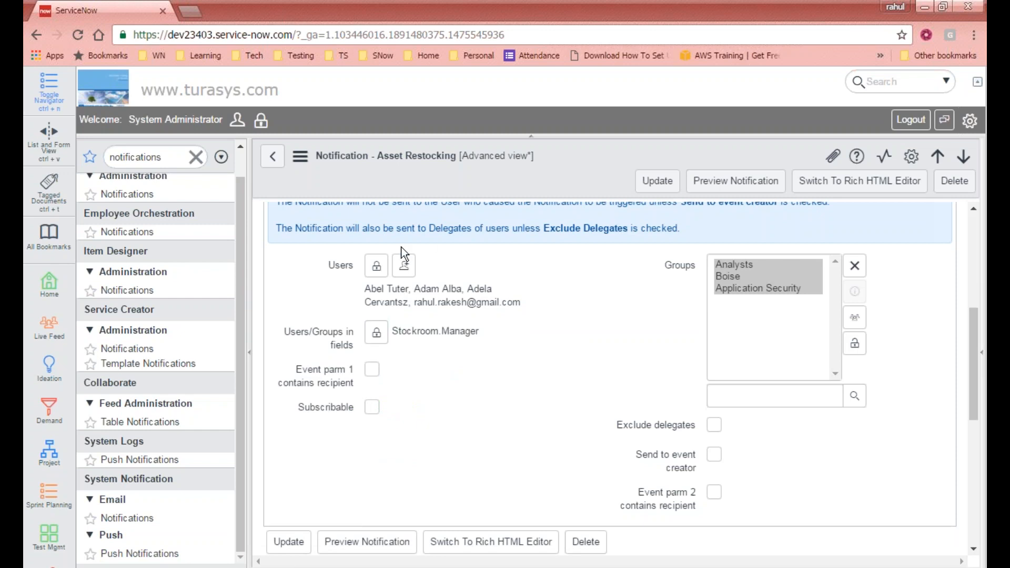
click(855, 343)
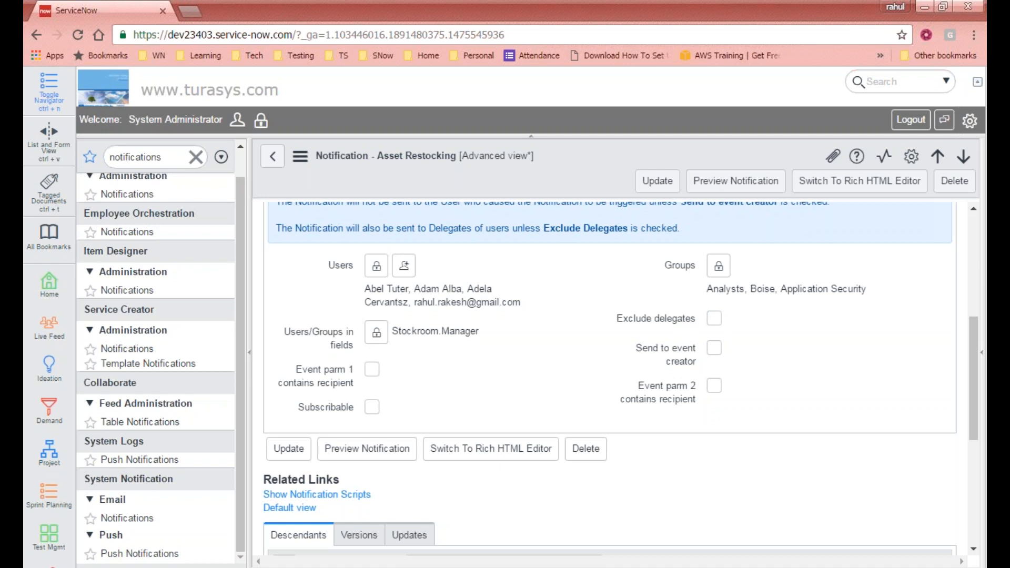
mouse_move(621, 322)
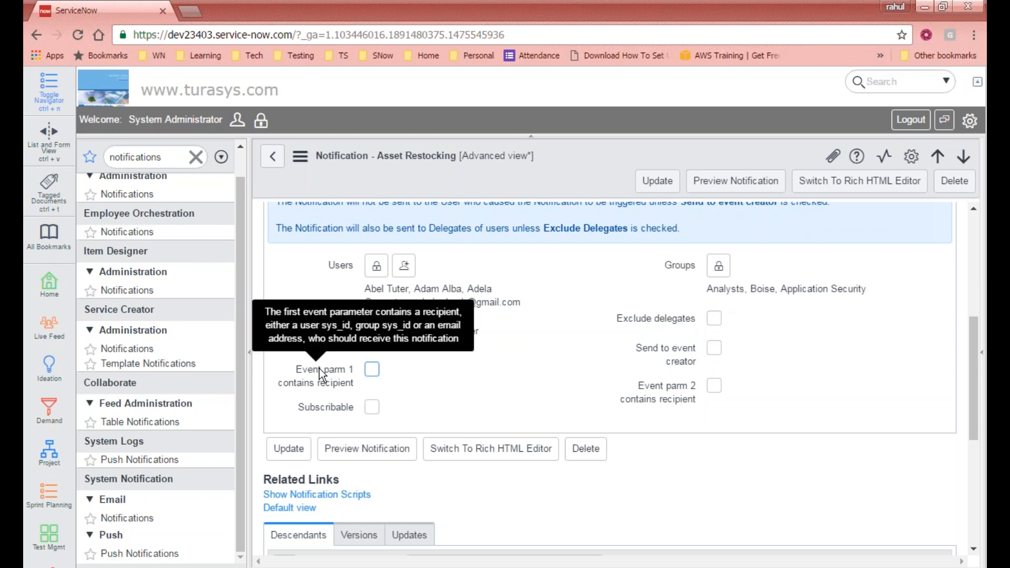
- Leave only Event parm 1 contains recipient ticked, with Event parm 2 unticked, and open a new browser tab
mouse_move(327, 374)
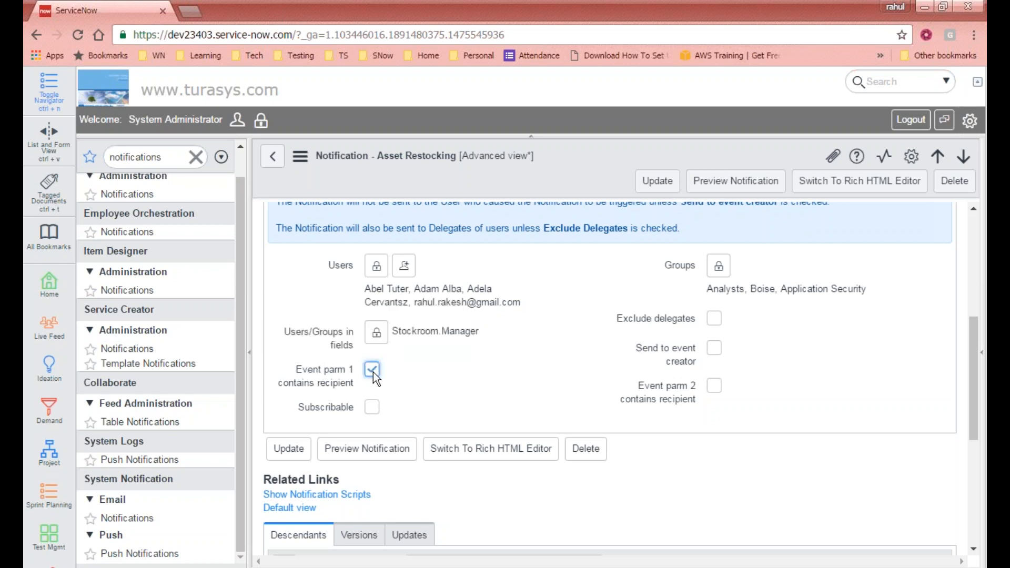
click(714, 386)
click(715, 389)
drag(294, 370, 351, 382)
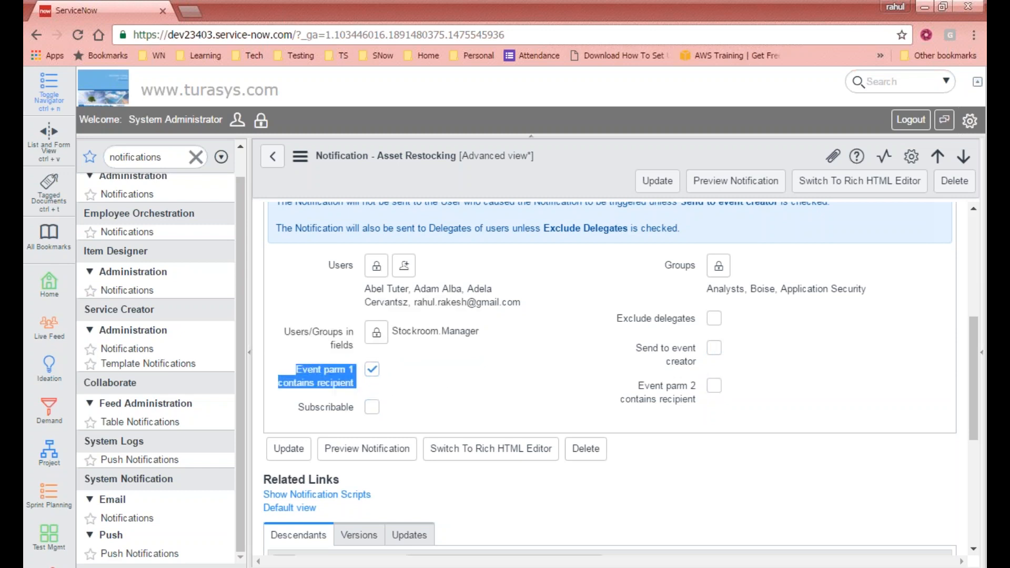
click(191, 12)
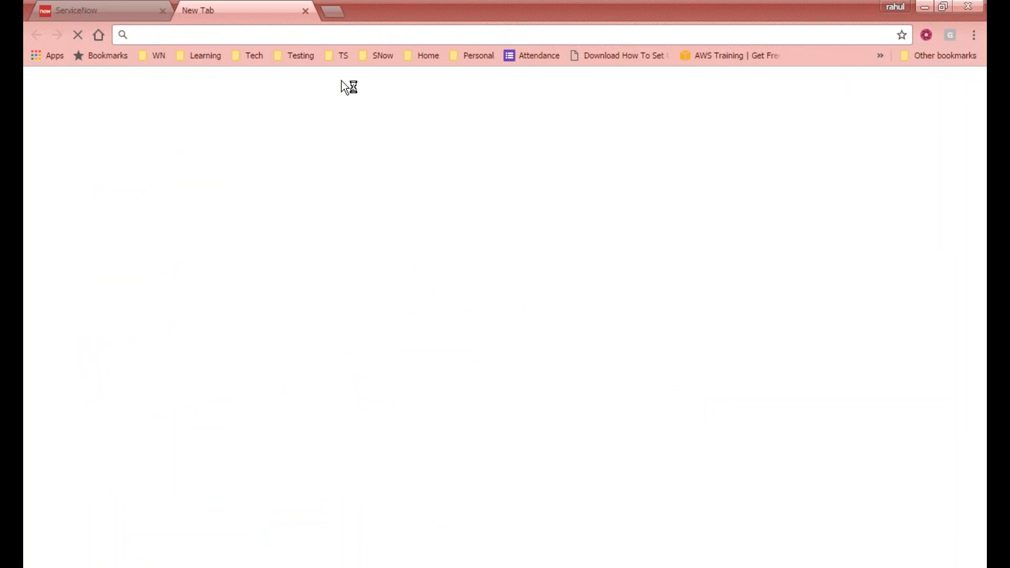
- Load the ServiceNow wiki site in the new tab
text(wiki)
key(Return)
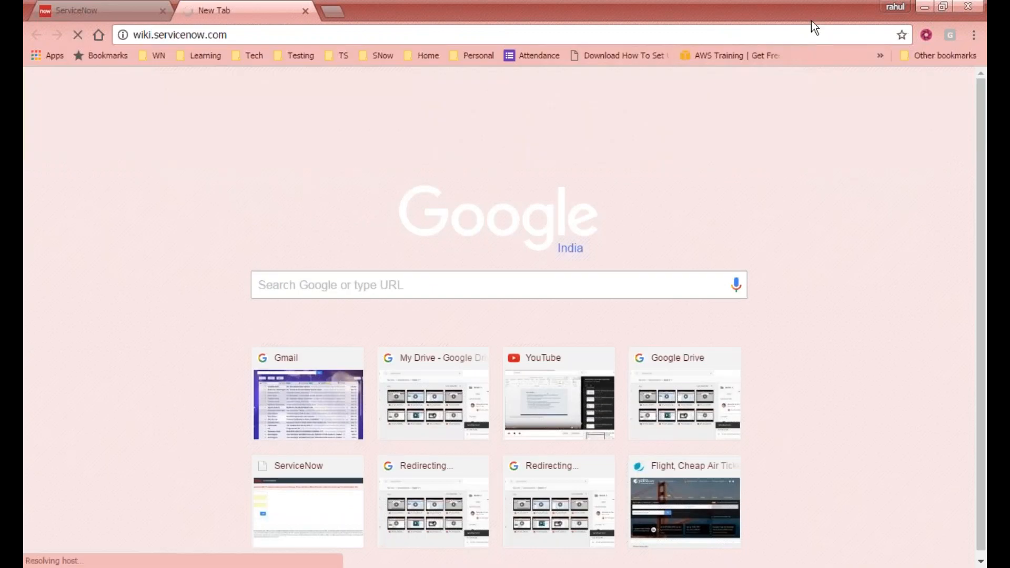
click(95, 10)
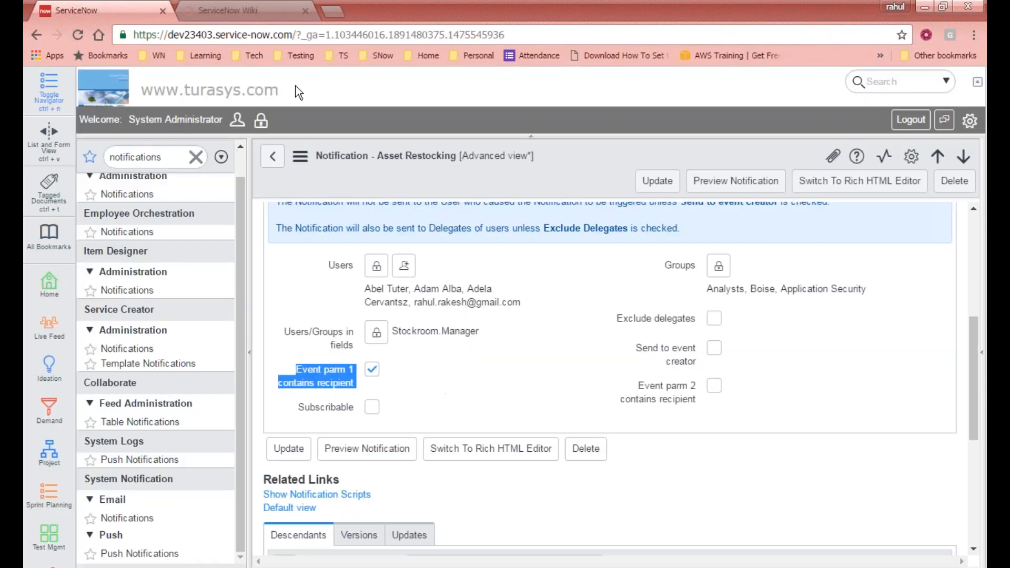
click(251, 10)
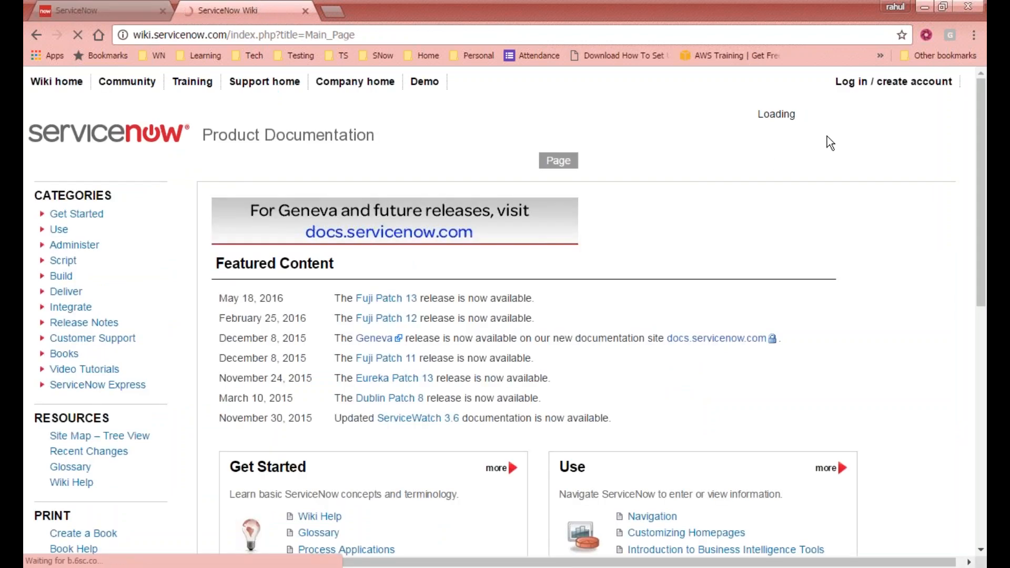
- Search the wiki for 'Event parm 1 contains recipient' and locate it in the Email Notifications article
click(808, 118)
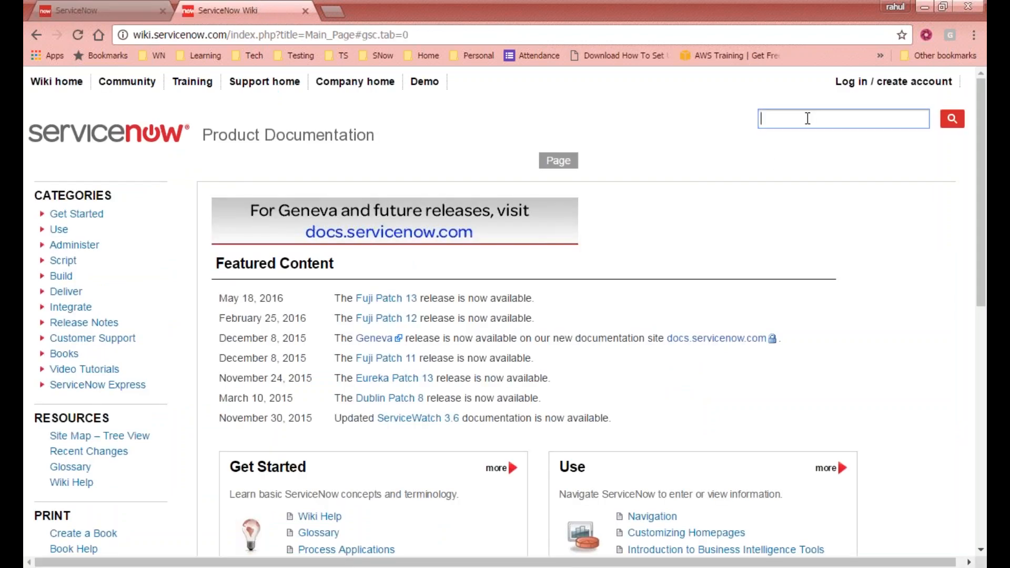
text(Event parm 1 contains recipient)
key(Return)
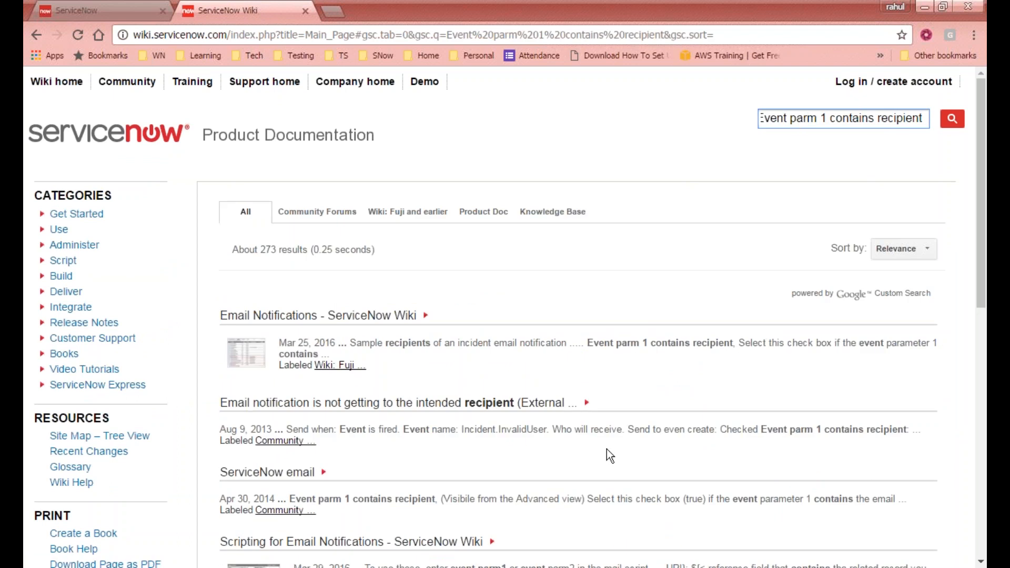
click(367, 317)
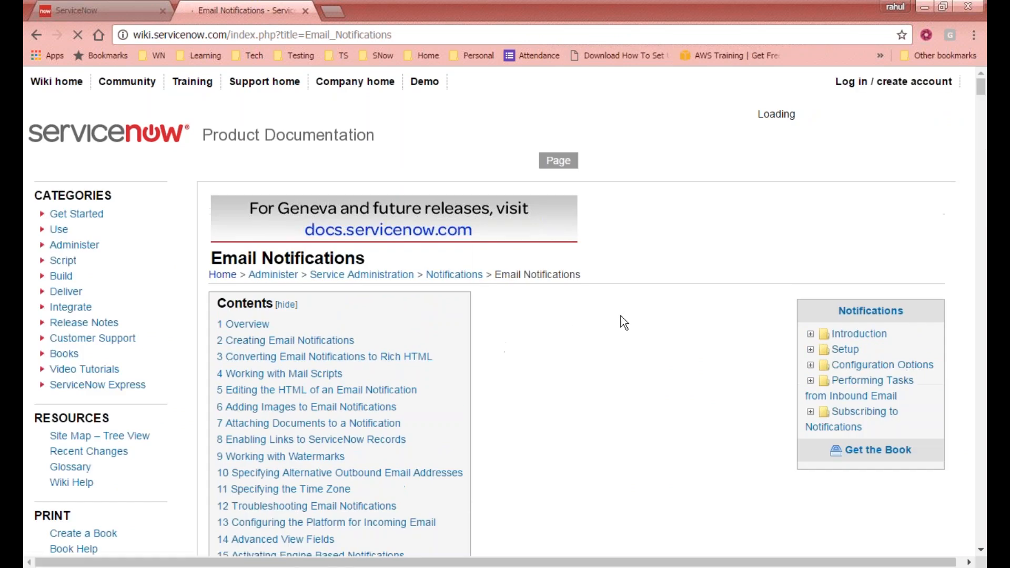
key(ctrl+f)
text(Event parm 1 contains recipient)
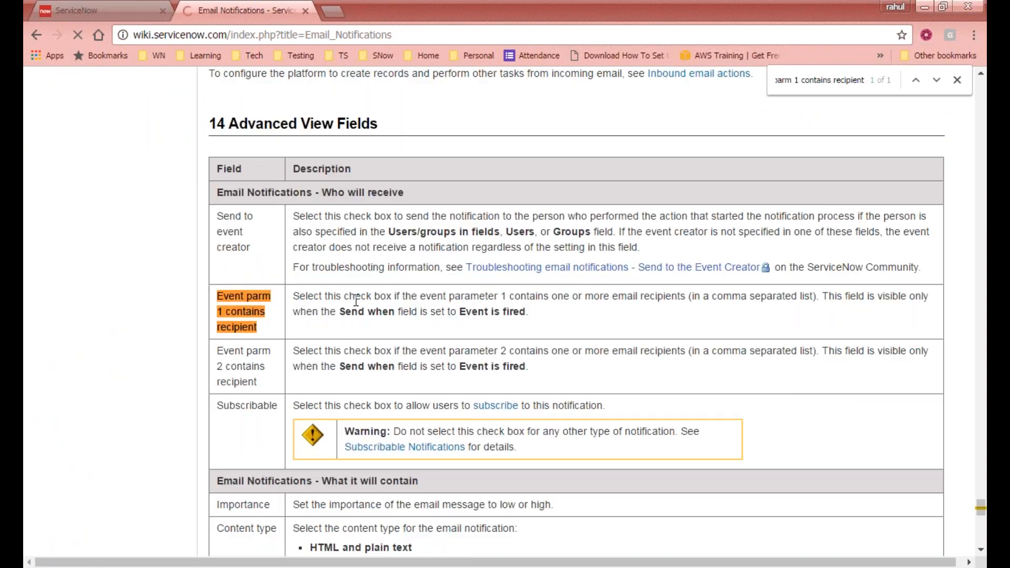
scroll(442, 298, down, 9)
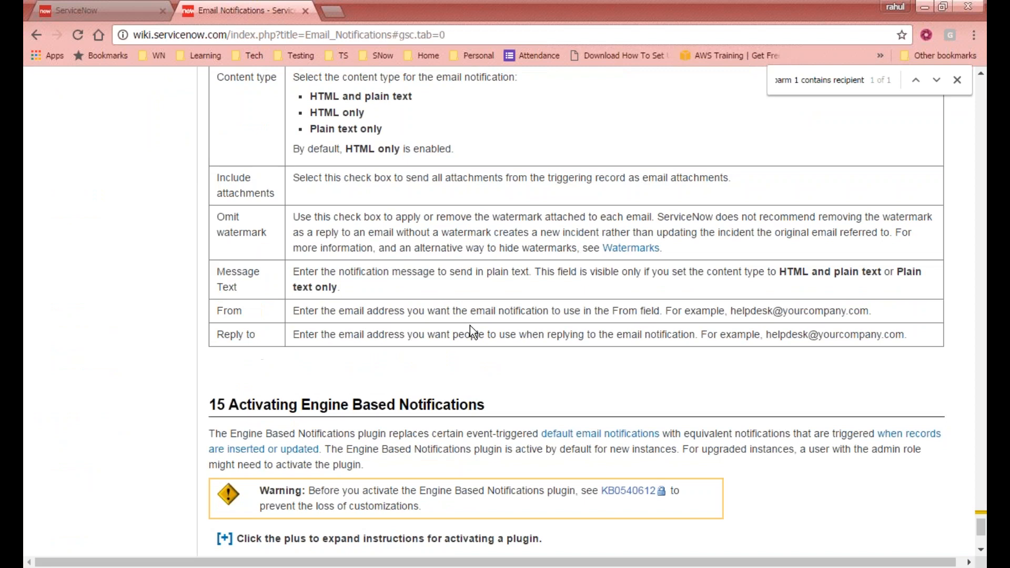
scroll(470, 326, up, 9)
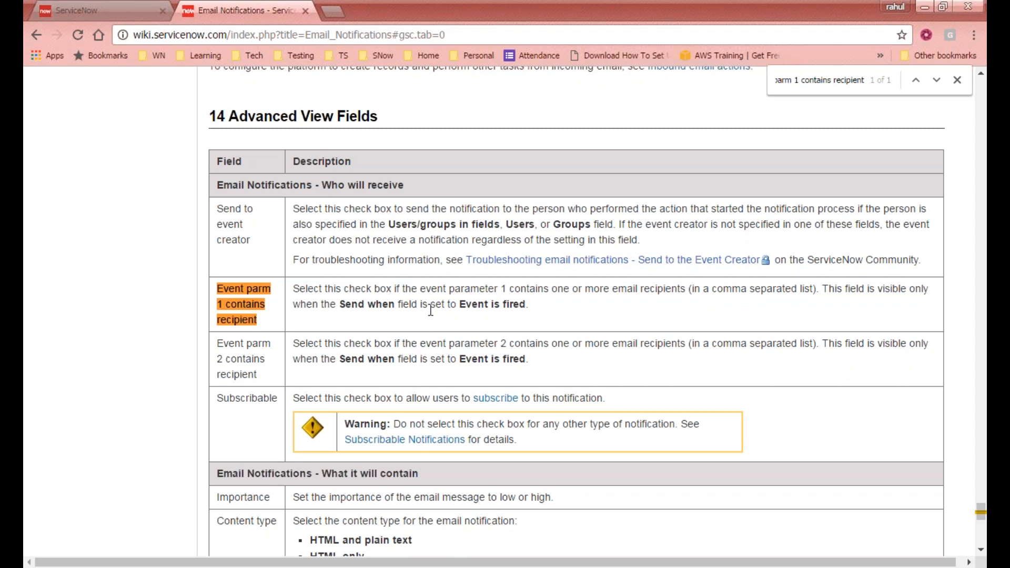
- Back on the notification, review the Who will receive and When to send tabs showing the asset.restock trigger
click(136, 10)
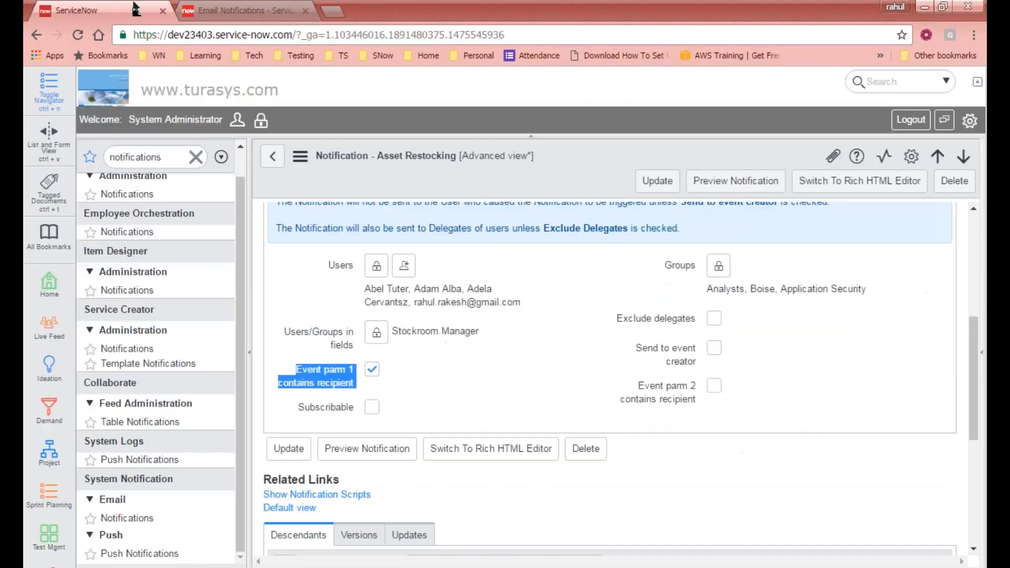
scroll(422, 382, up, 5)
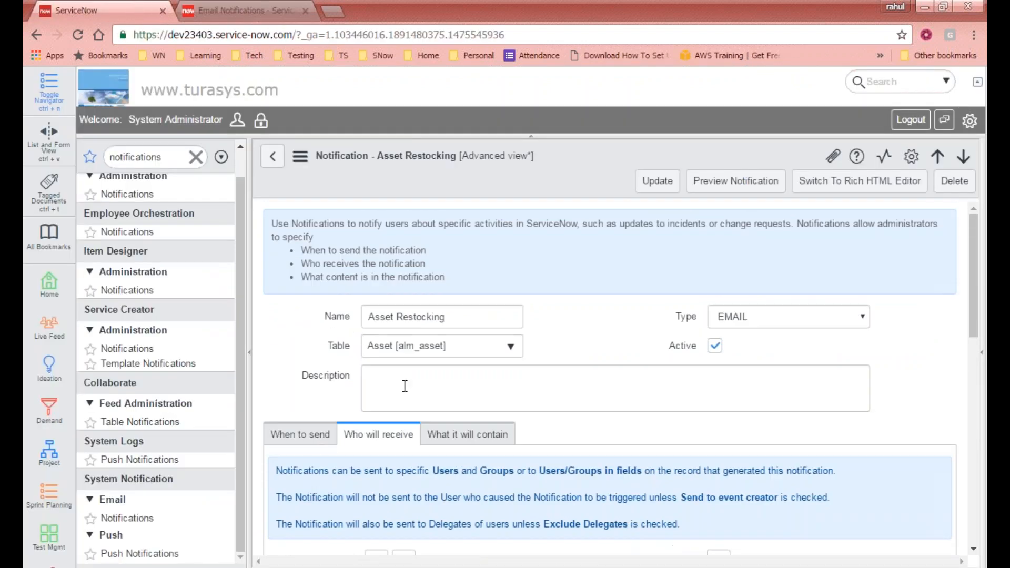
click(315, 442)
scroll(368, 421, down, 8)
scroll(367, 410, up, 1)
scroll(399, 195, up, 5)
click(387, 288)
scroll(334, 266, down, 4)
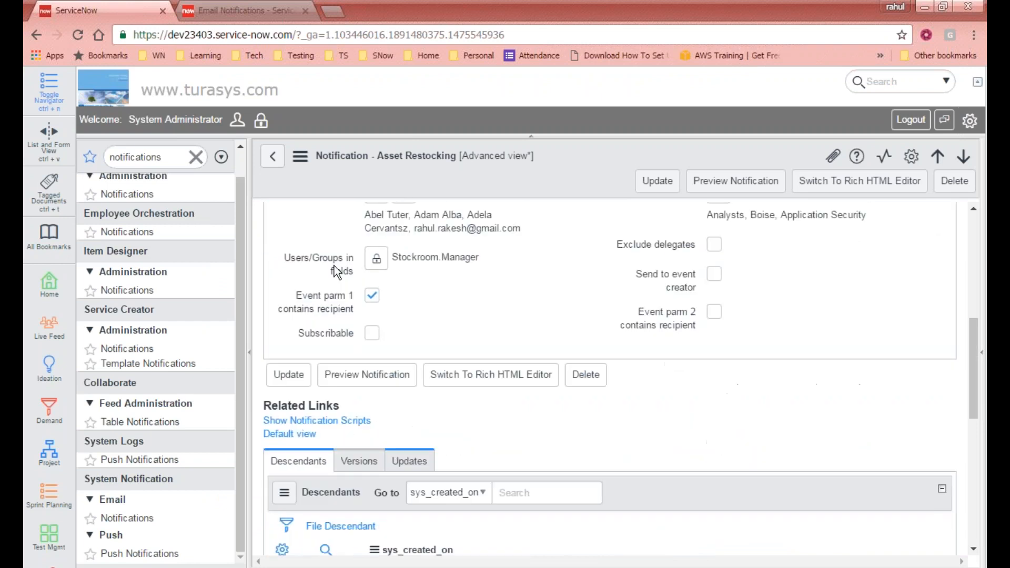
scroll(359, 308, up, 4)
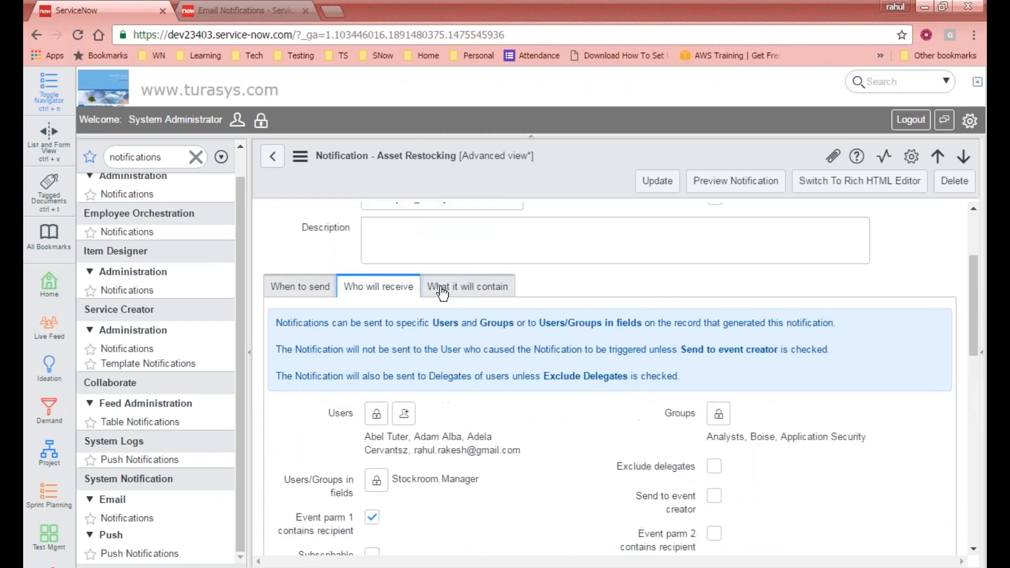
scroll(442, 293, down, 5)
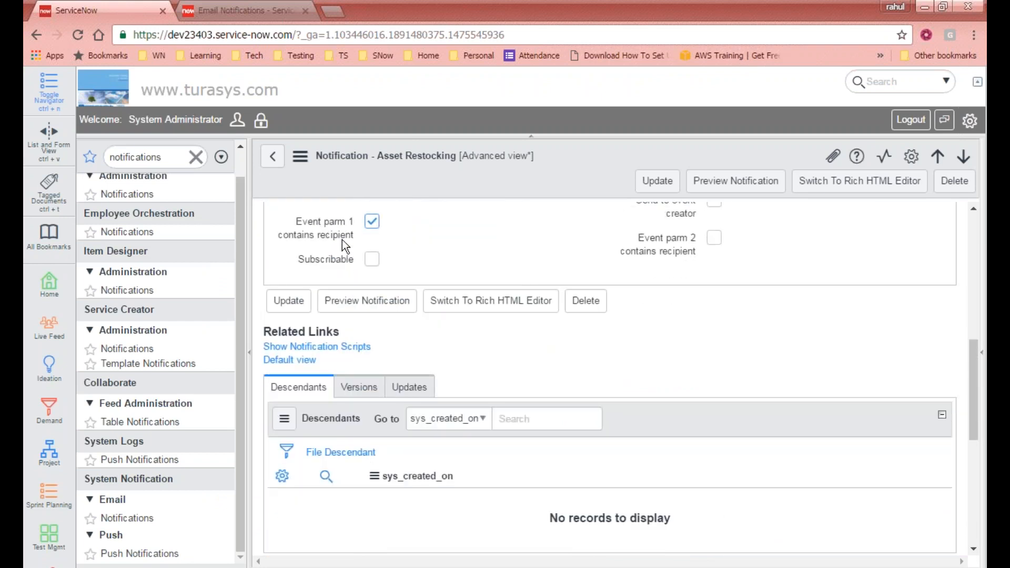
scroll(681, 294, up, 3)
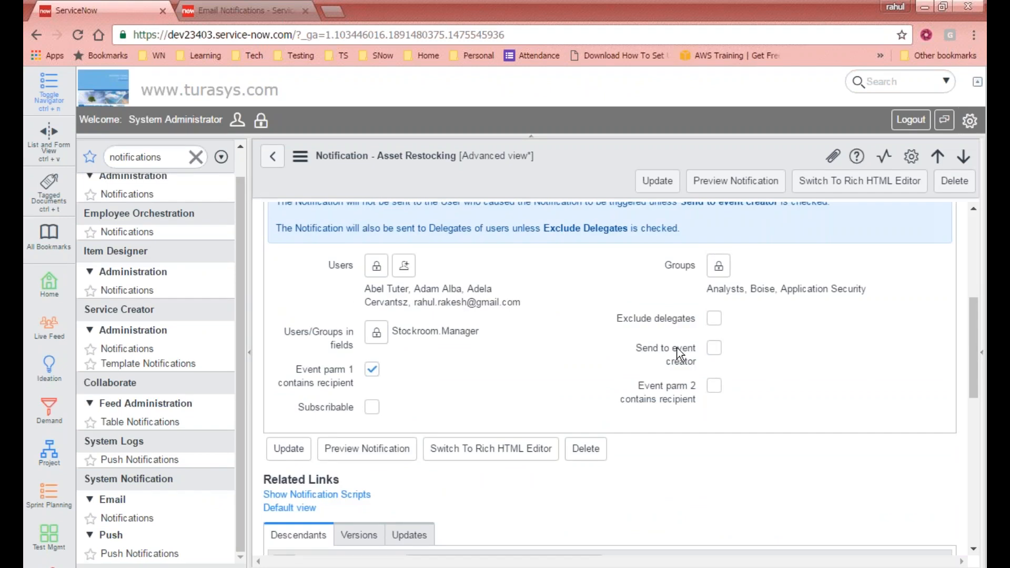
scroll(674, 385, up, 4)
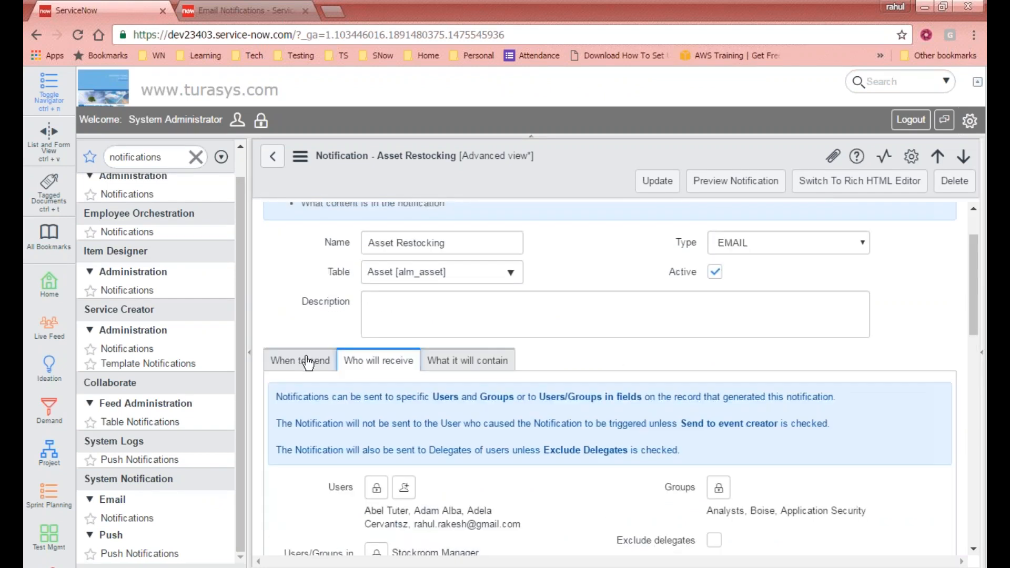
click(308, 362)
scroll(439, 402, down, 4)
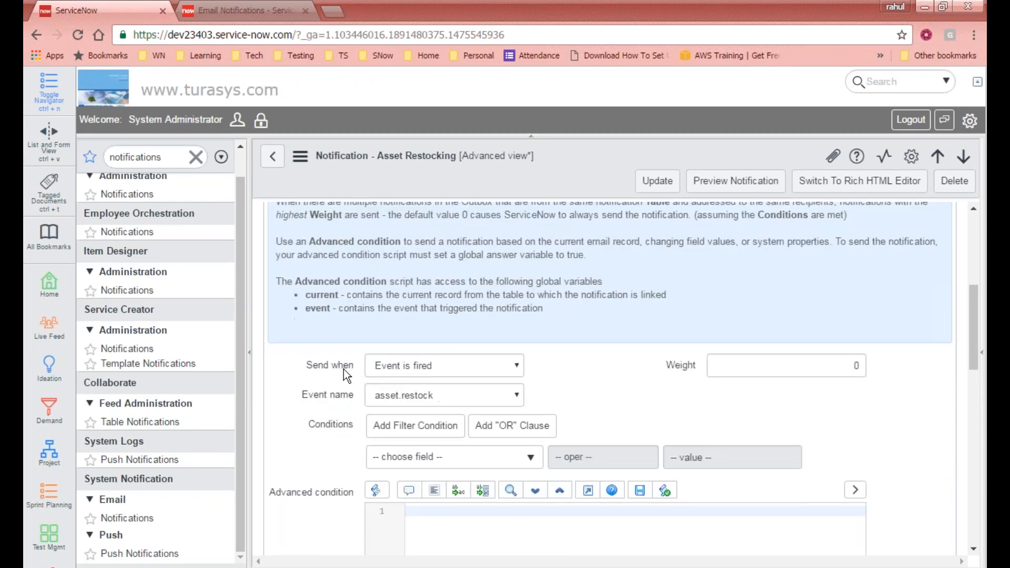
- Check the Send when options, keeping Event is fired, and review the recipients
click(421, 369)
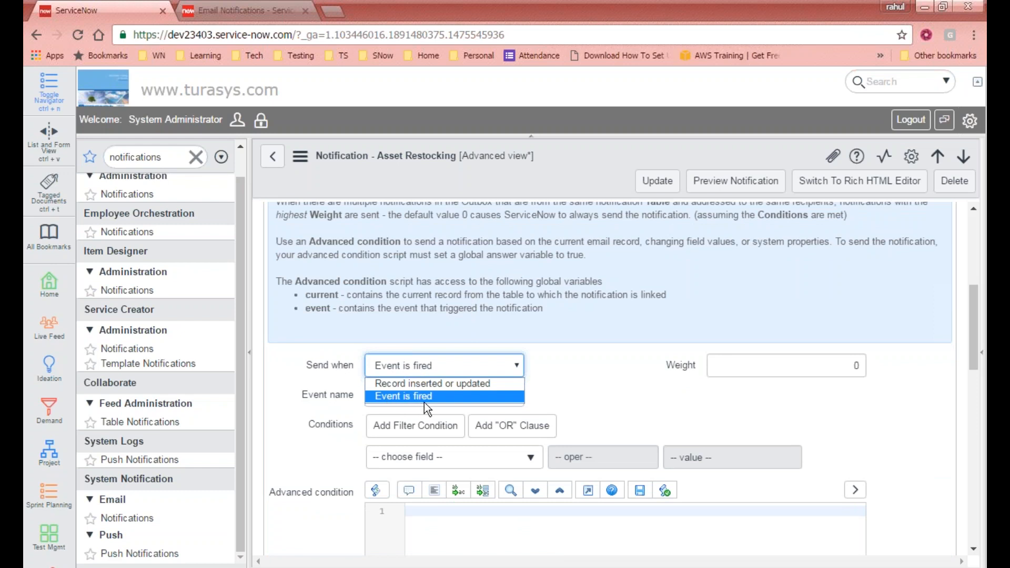
click(578, 405)
scroll(578, 405, up, 5)
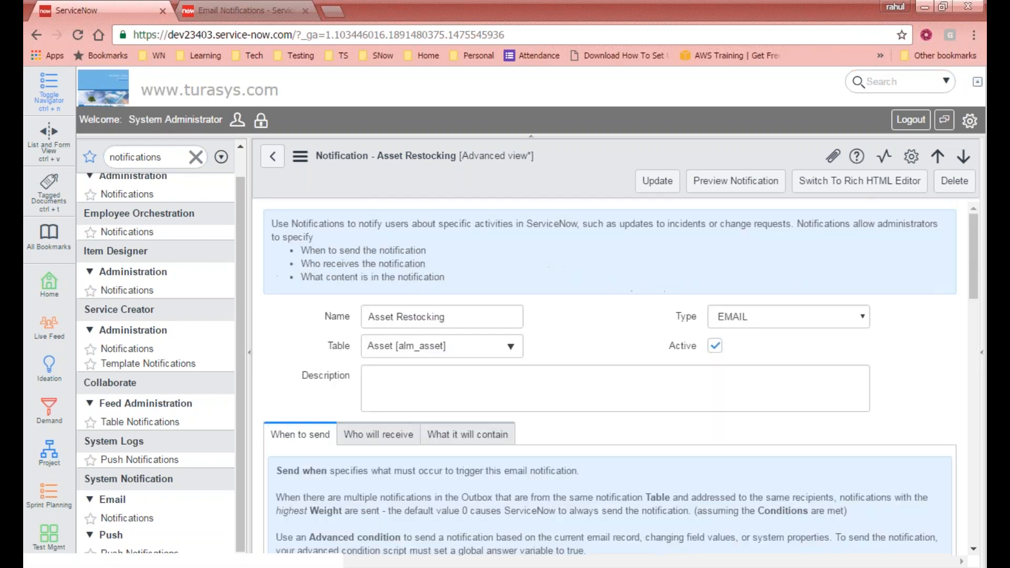
click(379, 435)
scroll(532, 419, down, 6)
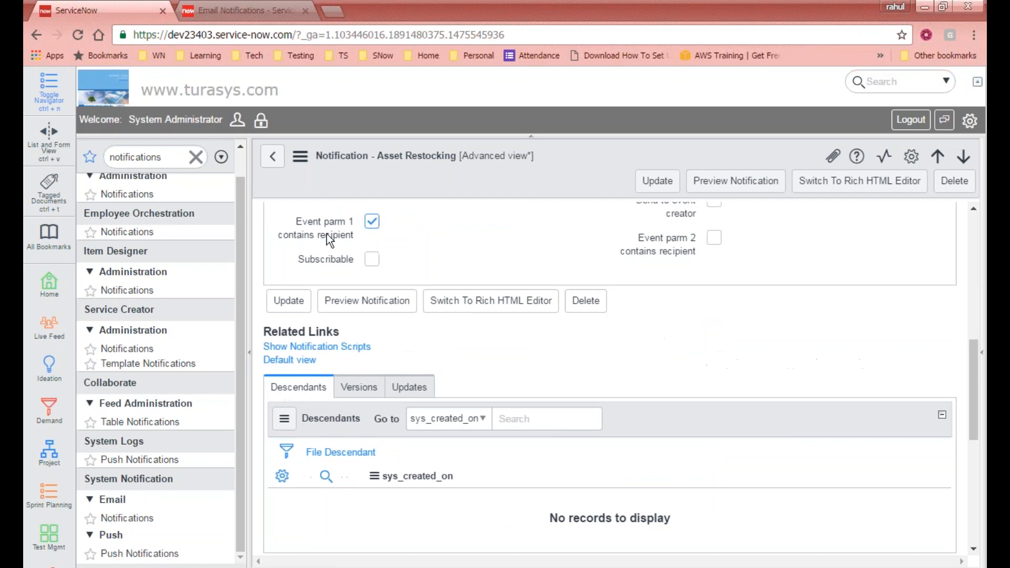
scroll(330, 240, up, 4)
scroll(383, 273, down, 6)
scroll(369, 305, up, 3)
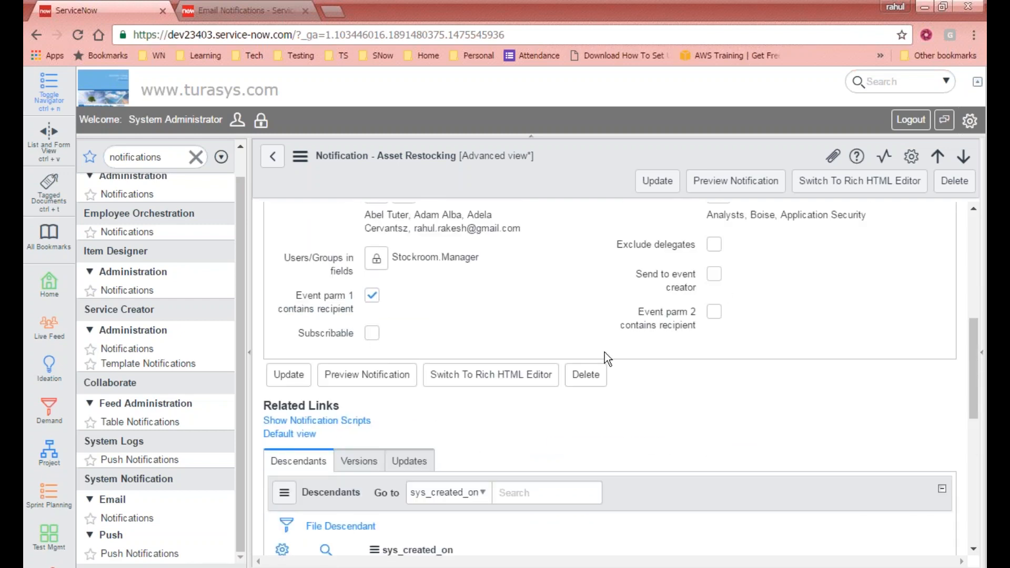
scroll(327, 296, up, 2)
scroll(384, 379, up, 3)
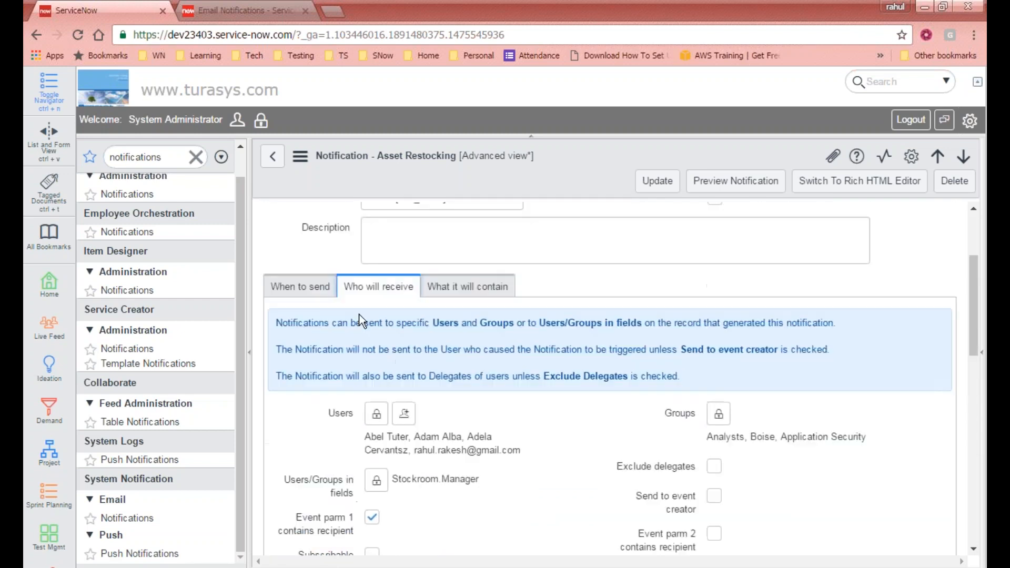
- Check the Event name list, leaving asset.restock, and return to the recipient settings
click(318, 295)
scroll(378, 314, down, 5)
scroll(378, 314, up, 1)
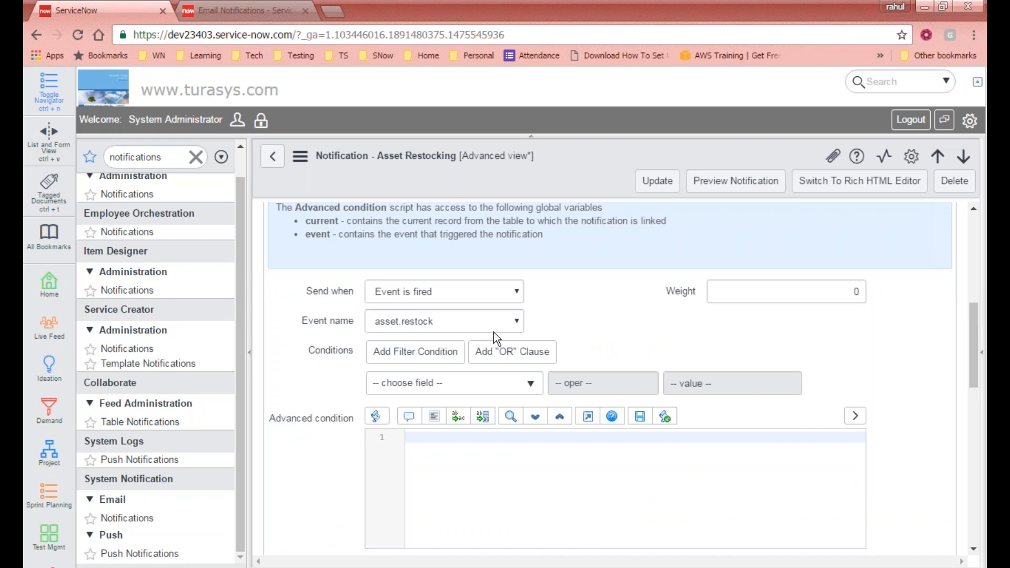
scroll(413, 327, up, 2)
scroll(413, 327, down, 1)
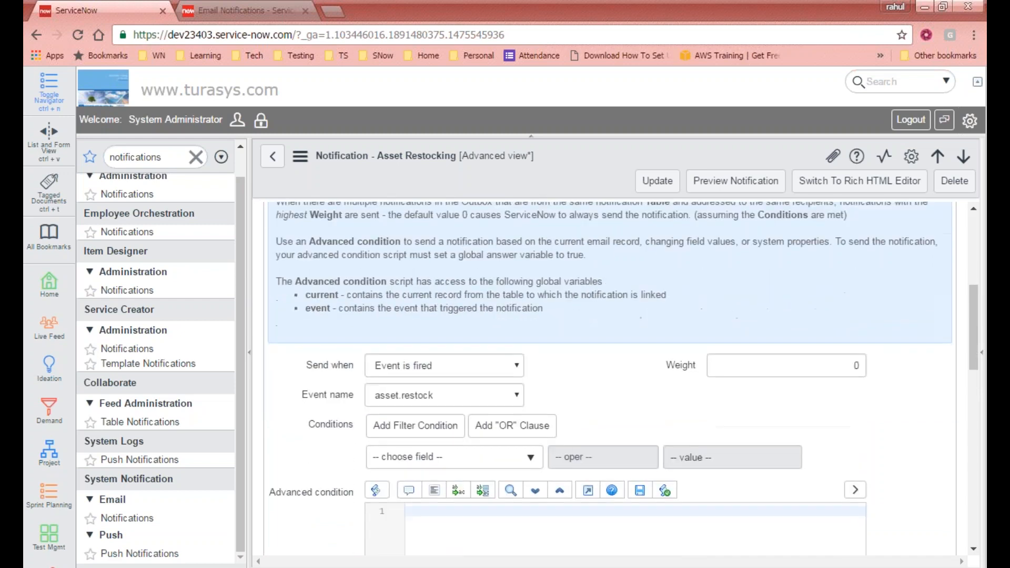
click(421, 395)
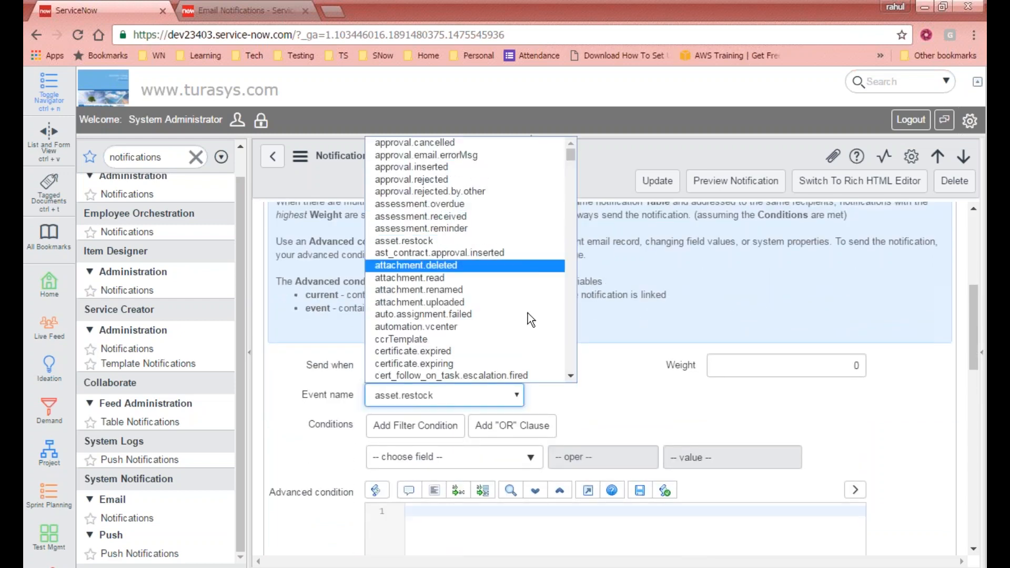
click(625, 299)
scroll(450, 394, up, 3)
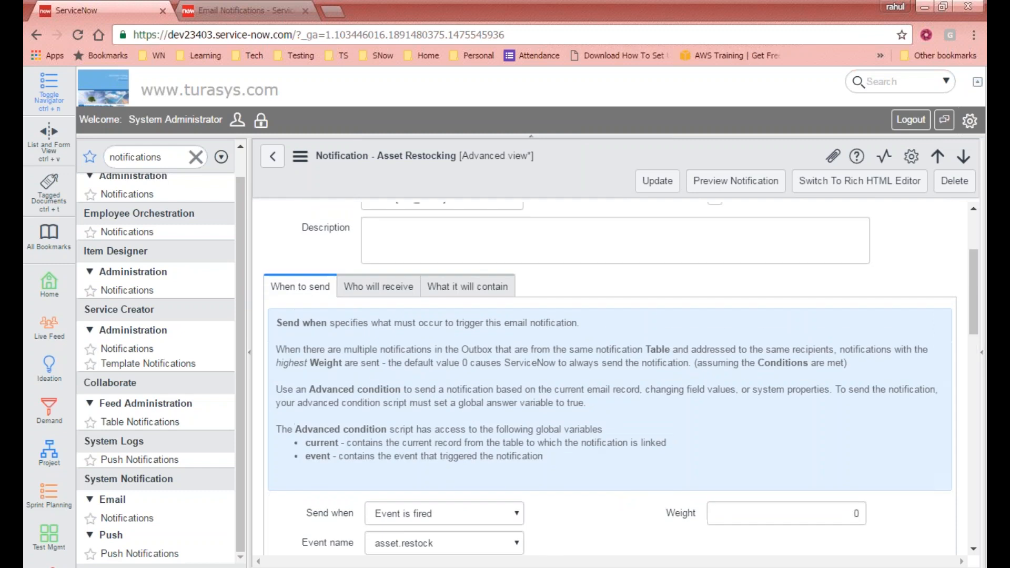
click(392, 286)
scroll(348, 326, down, 4)
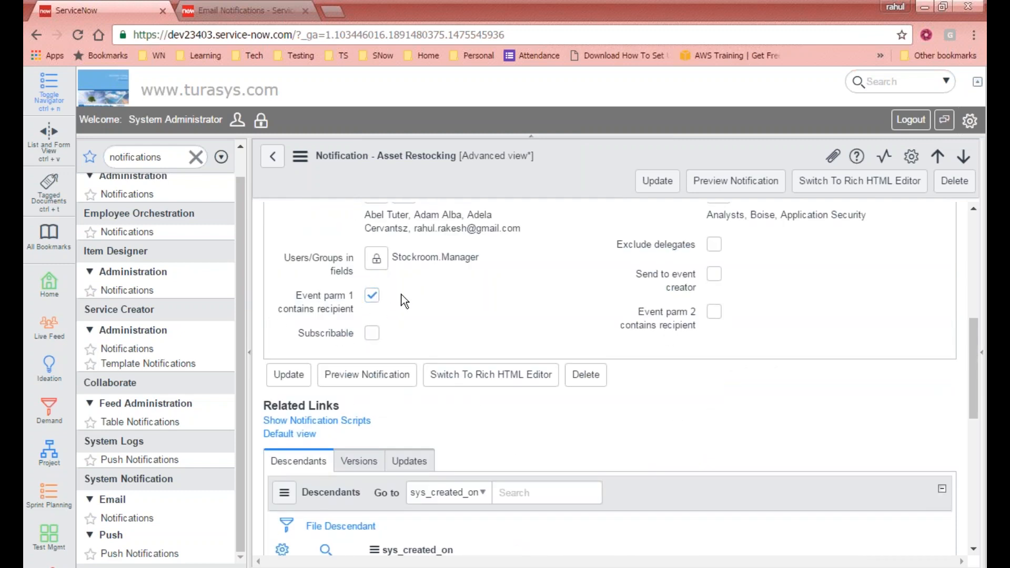
scroll(605, 338, up, 5)
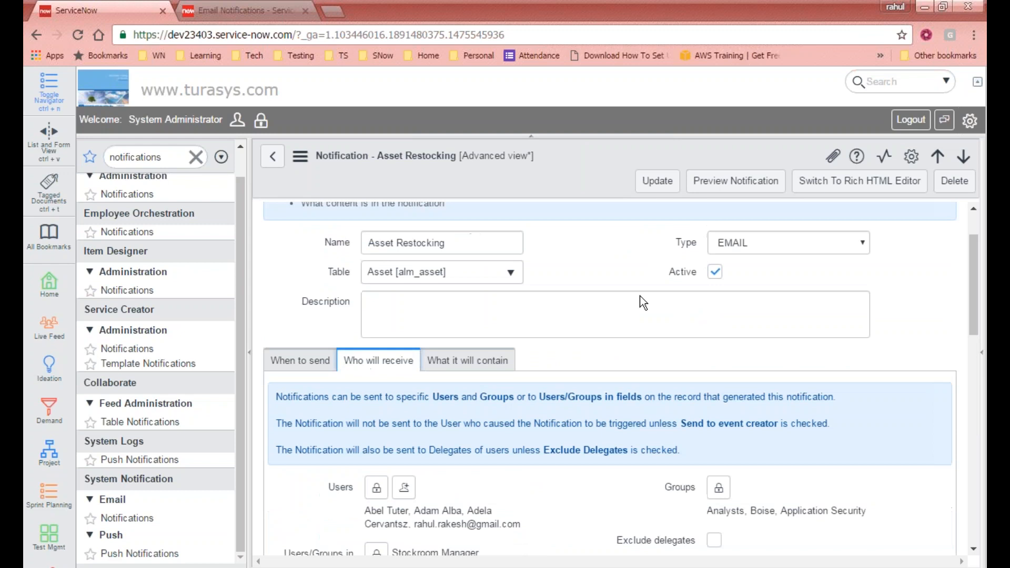
click(459, 363)
scroll(560, 374, down, 3)
scroll(564, 368, down, 3)
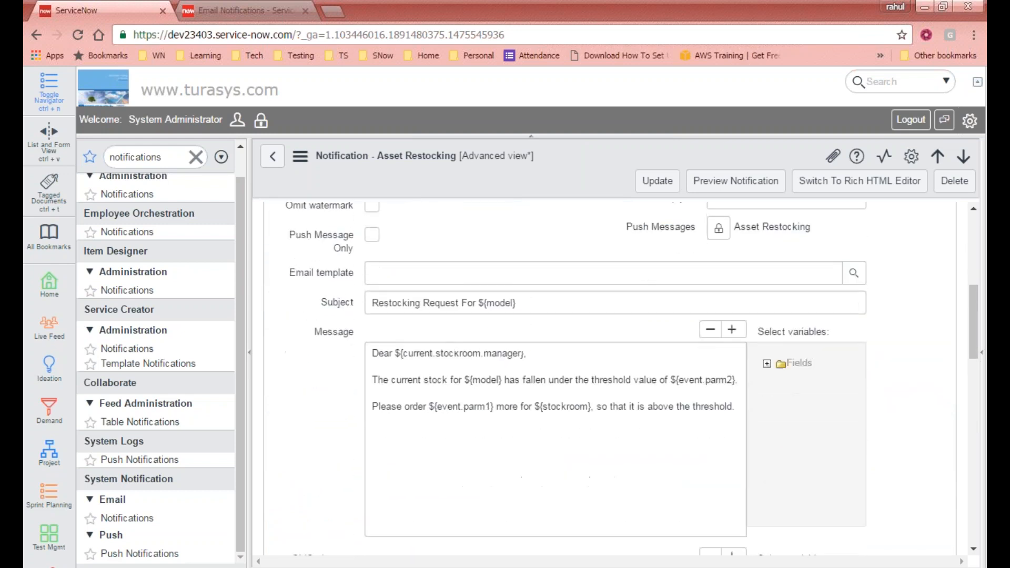
scroll(566, 368, up, 6)
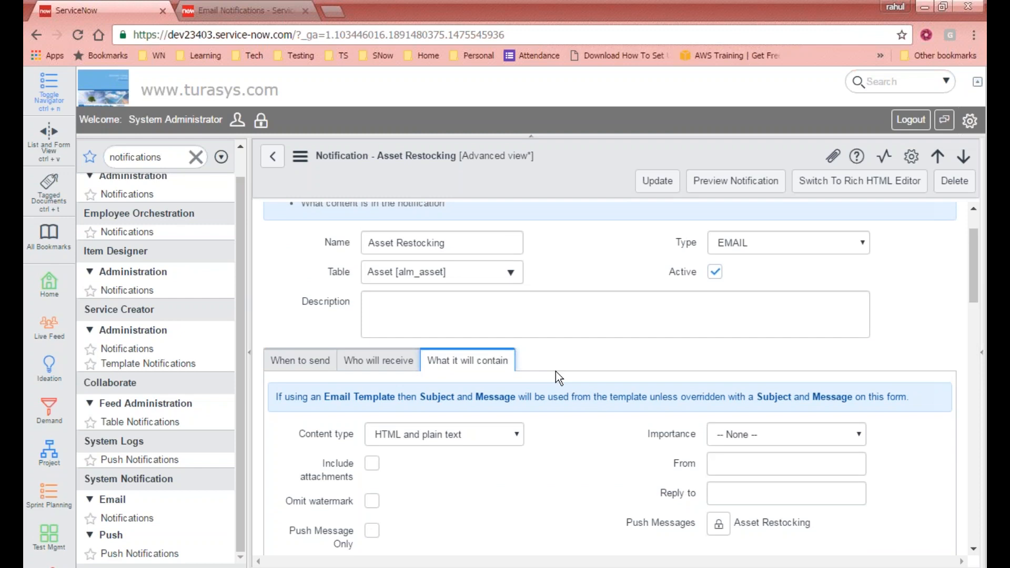
scroll(579, 451, down, 3)
scroll(579, 452, down, 2)
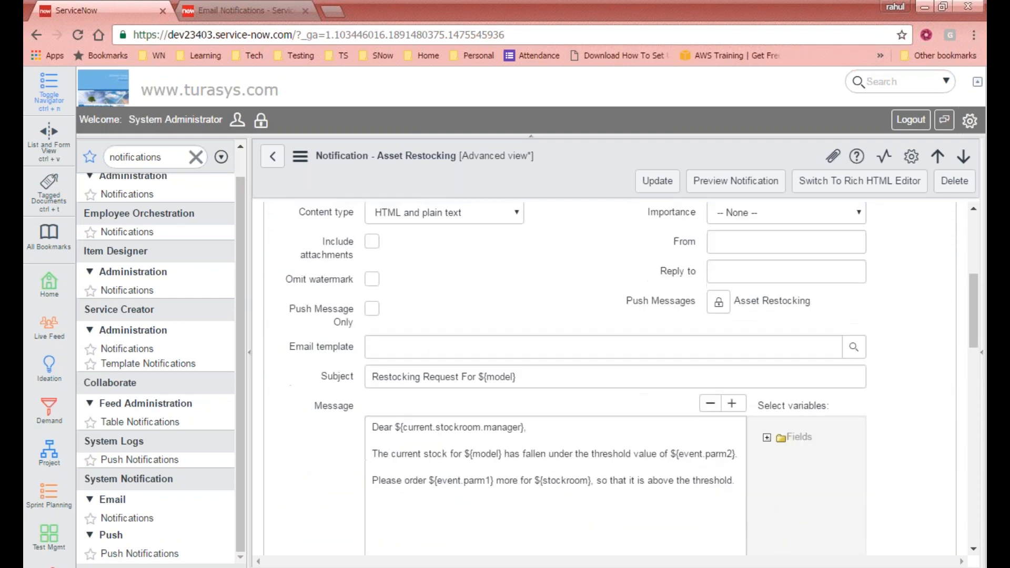
scroll(331, 374, up, 3)
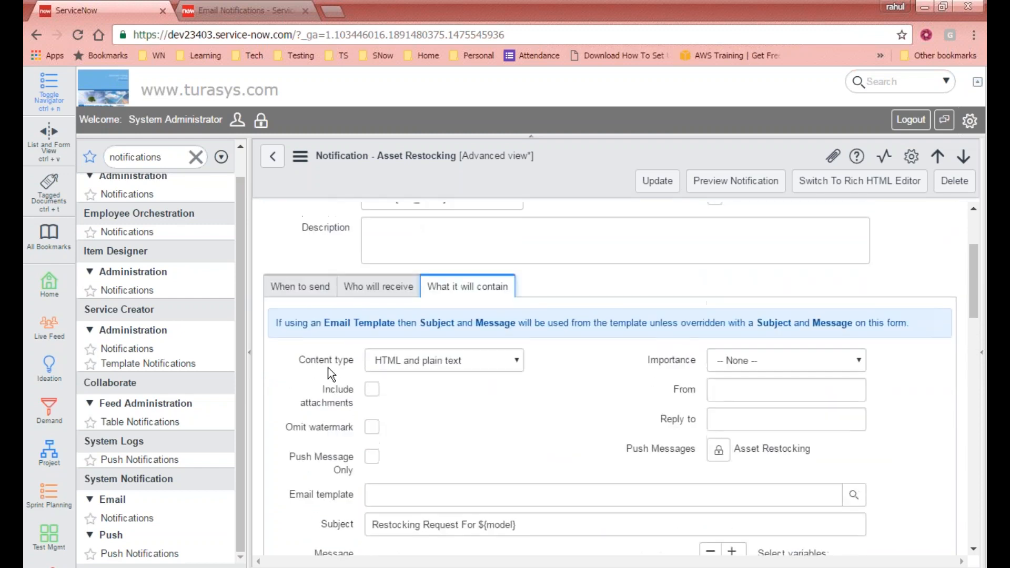
click(481, 366)
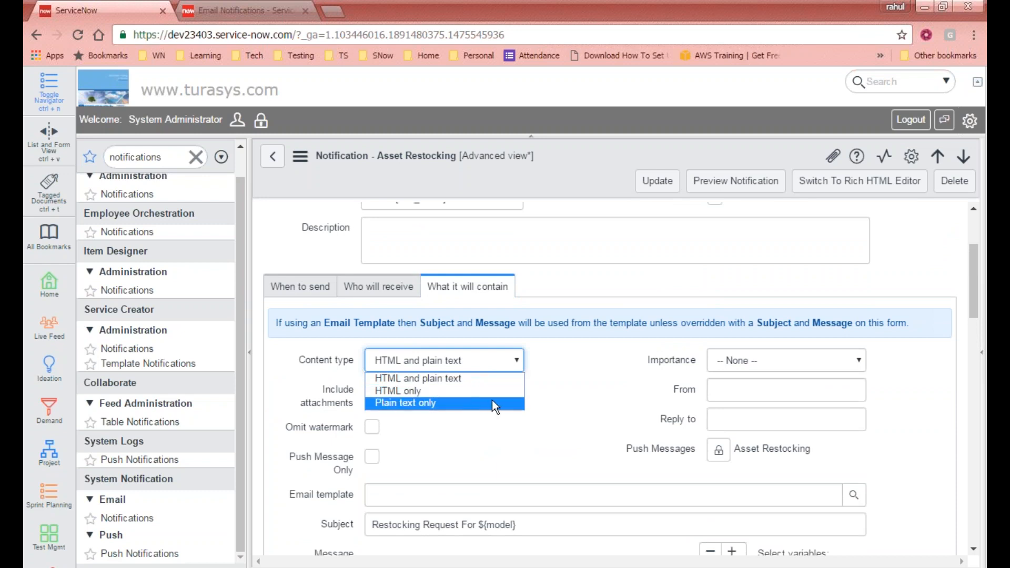
click(542, 374)
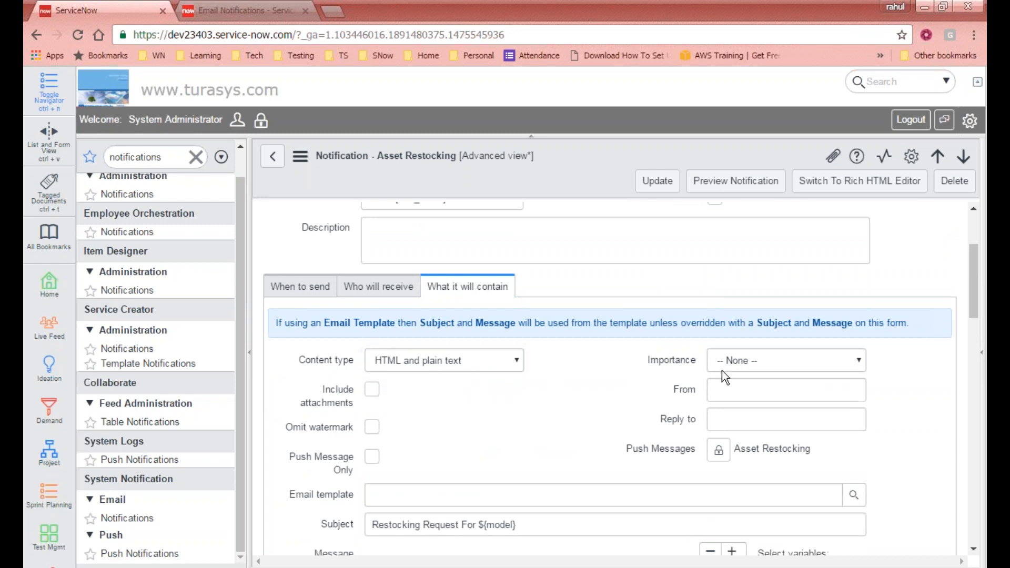
click(765, 360)
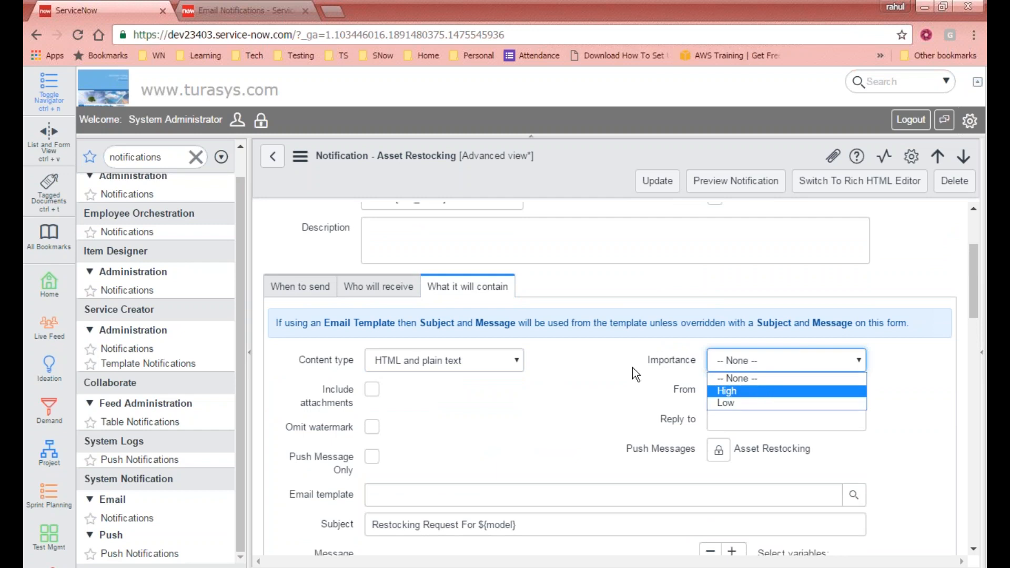
click(606, 374)
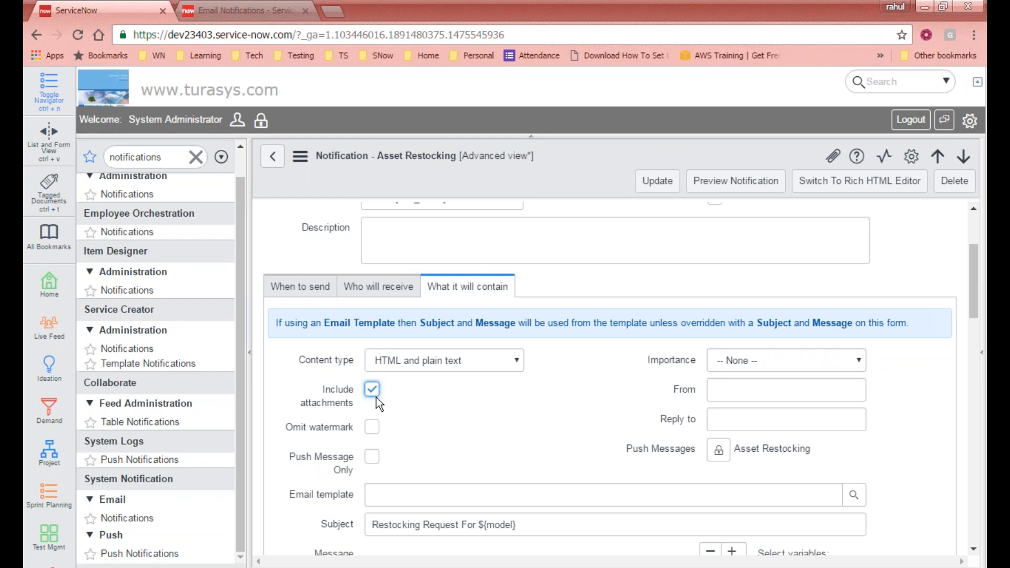
click(784, 391)
scroll(784, 392, down, 3)
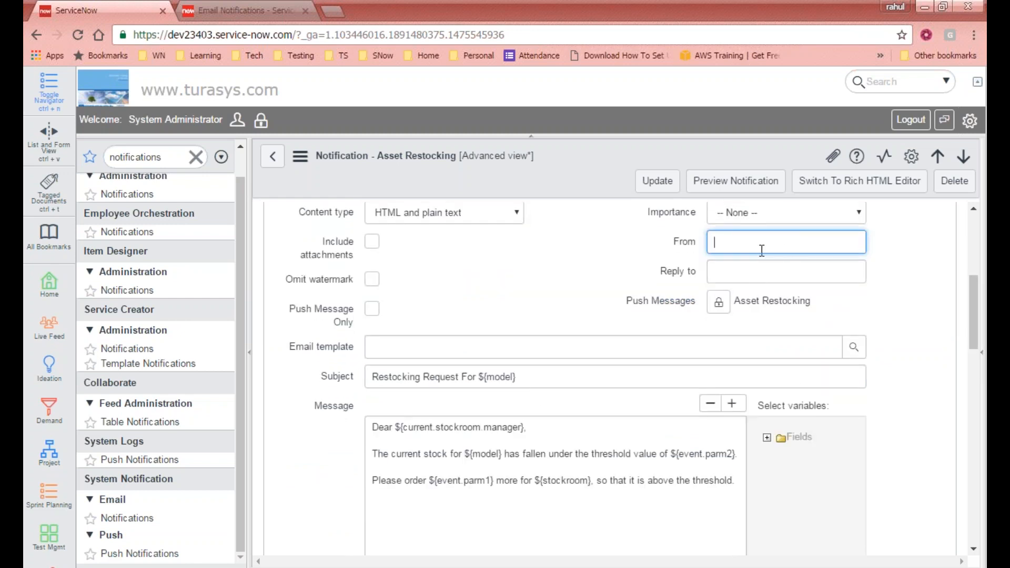
click(745, 271)
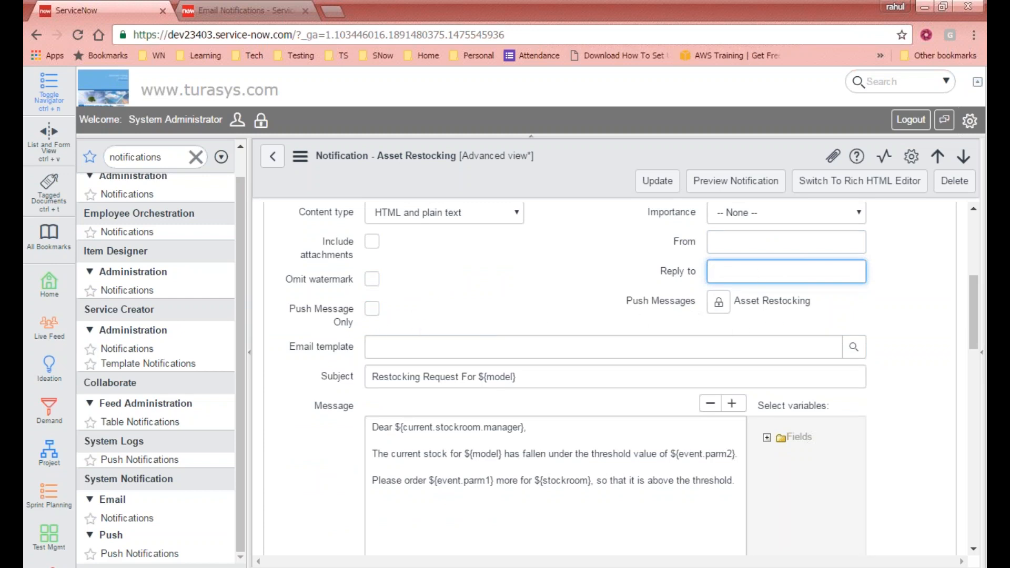
scroll(790, 342, down, 3)
scroll(767, 365, up, 1)
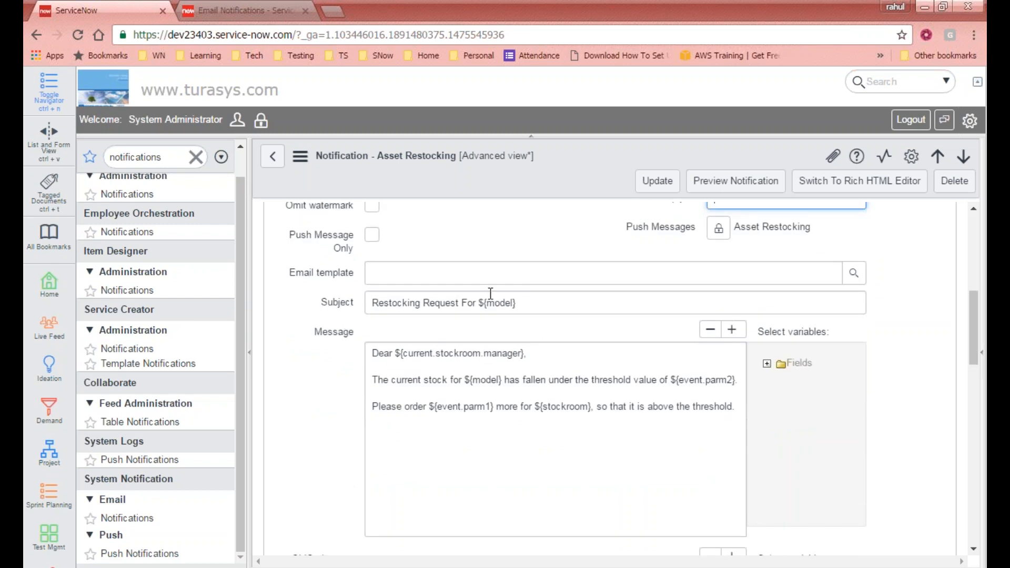
- Inspect the ${model} and ${current.stockroom.manager} variables, then expand the Fields variable list
scroll(726, 377, down, 1)
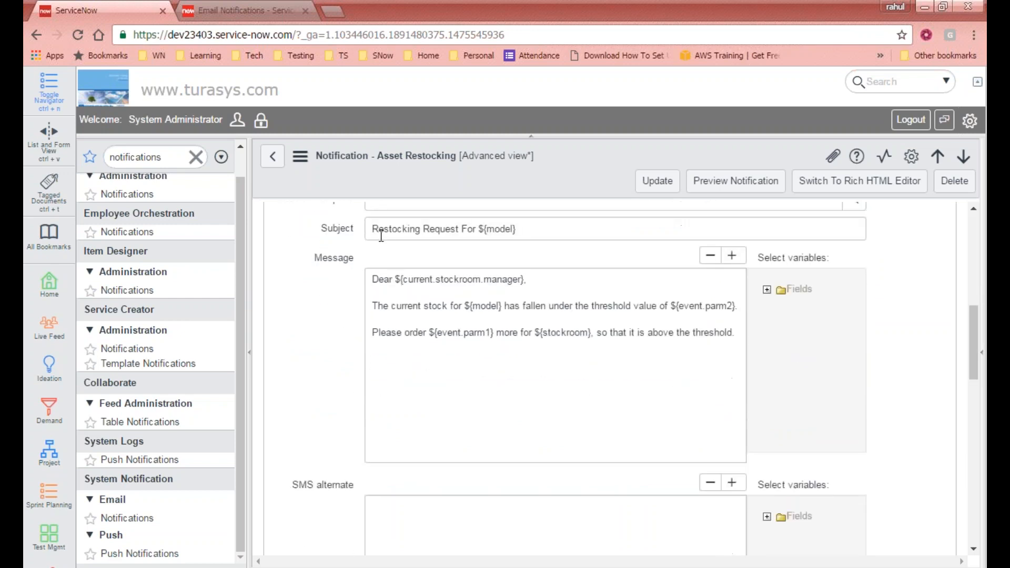
drag(373, 232, 555, 239)
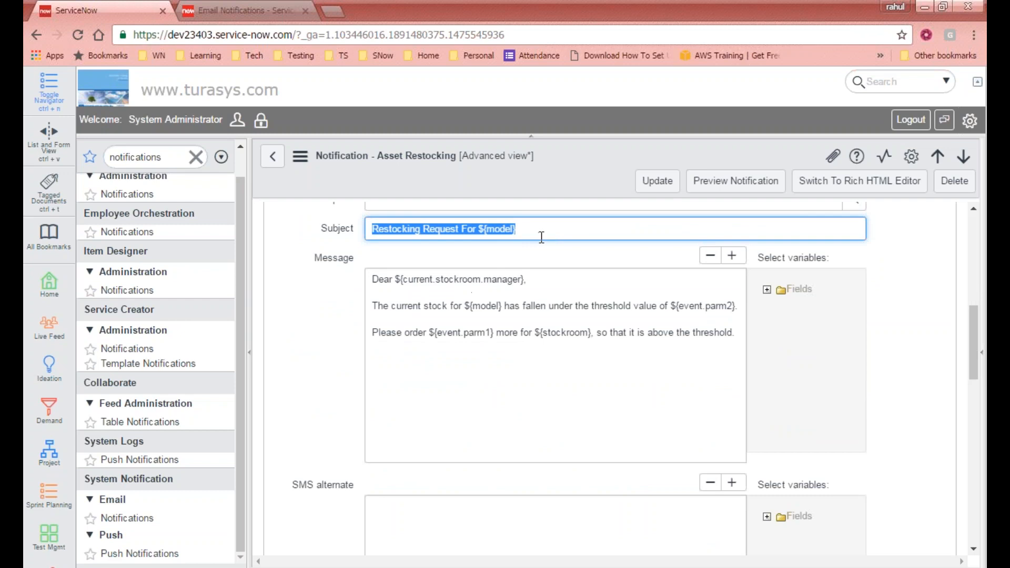
click(378, 308)
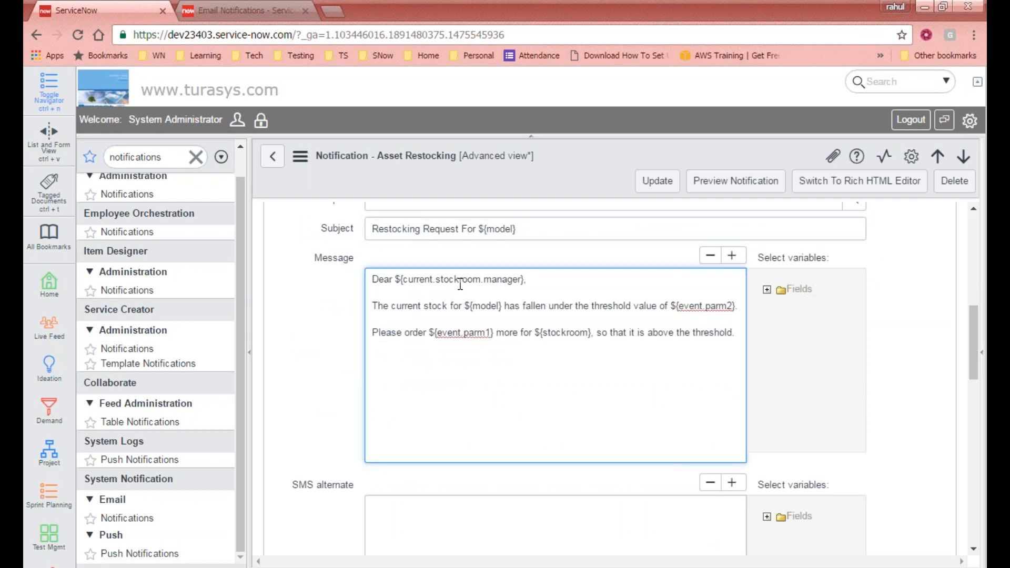
drag(532, 230, 478, 228)
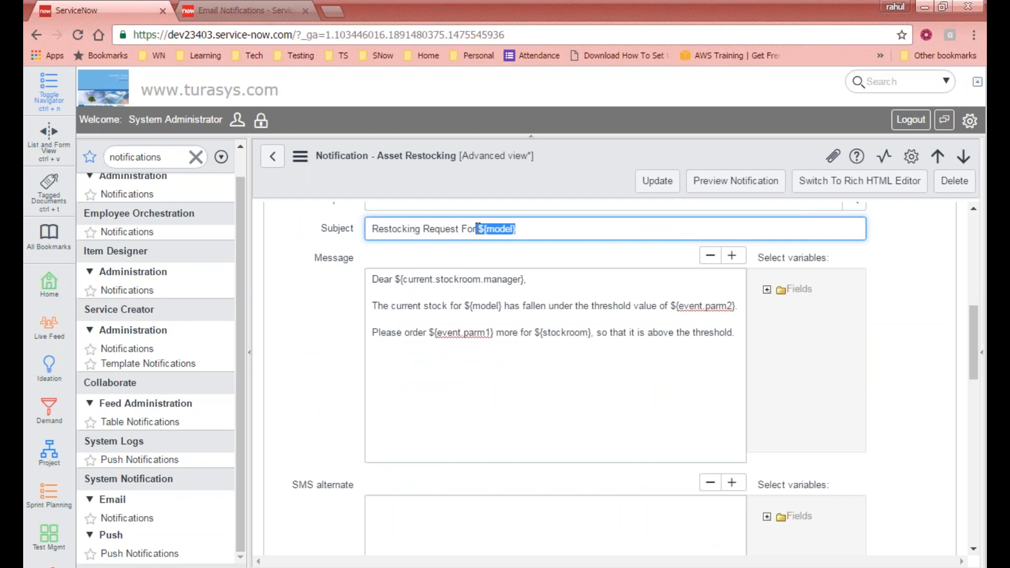
click(506, 229)
drag(538, 277, 397, 279)
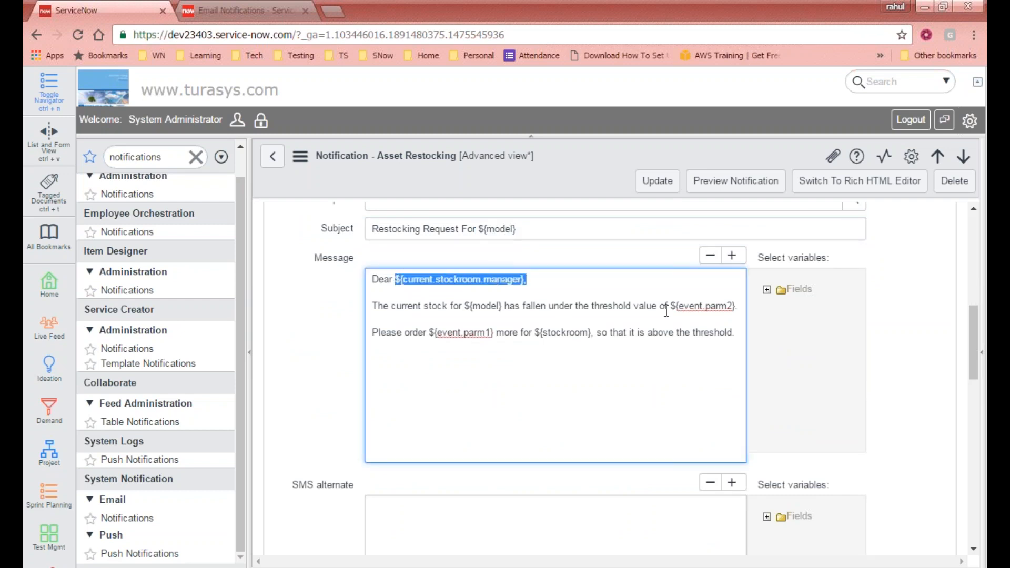
click(766, 290)
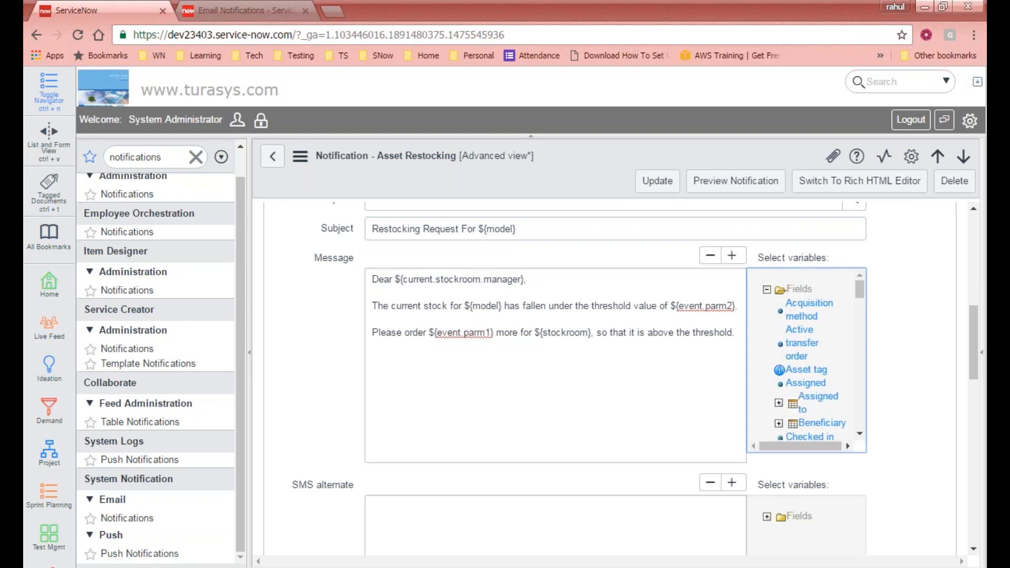
- Insert the Asset tag variable at the end of the message body
click(548, 337)
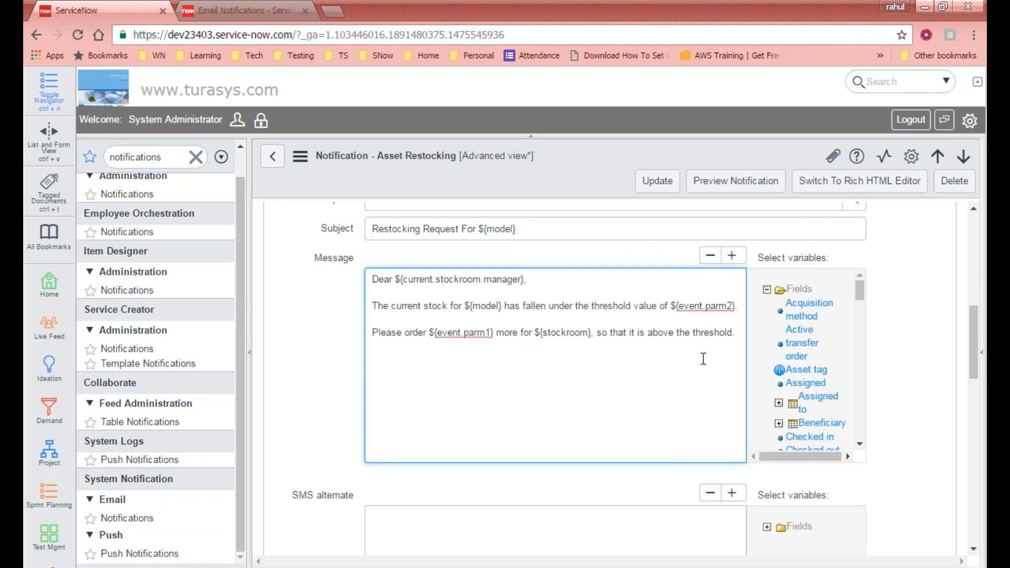
click(818, 375)
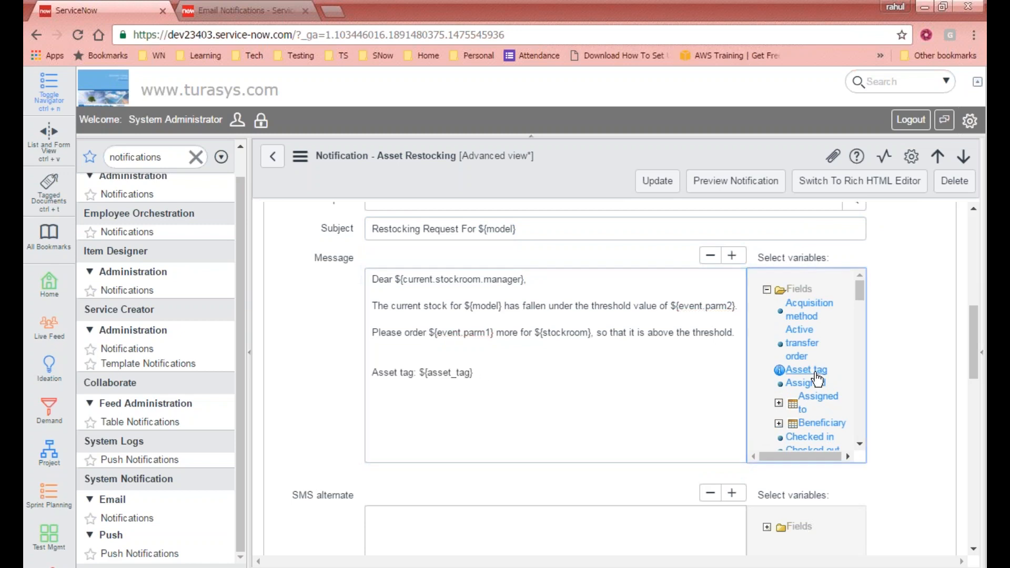
drag(481, 374, 371, 373)
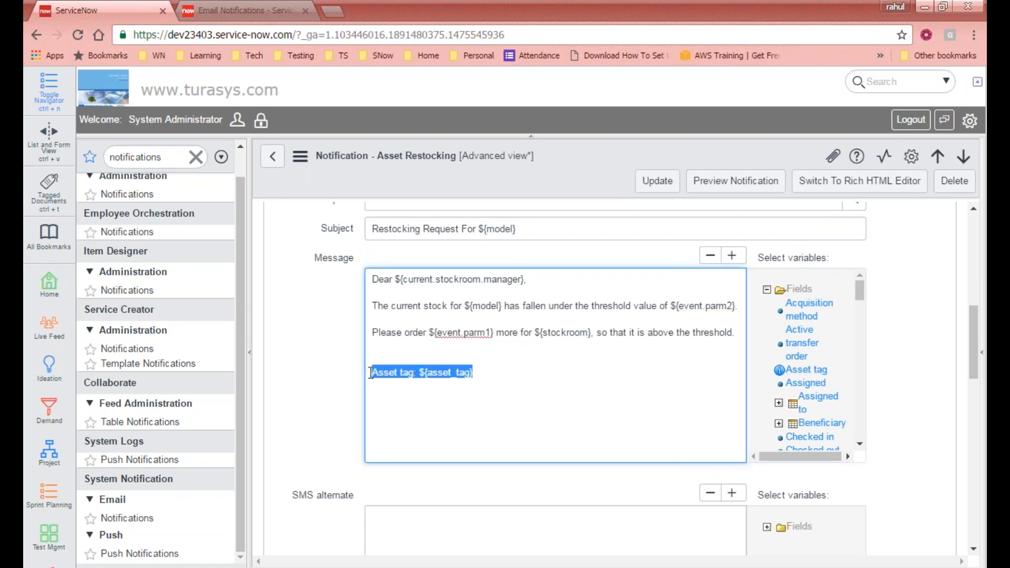
click(492, 373)
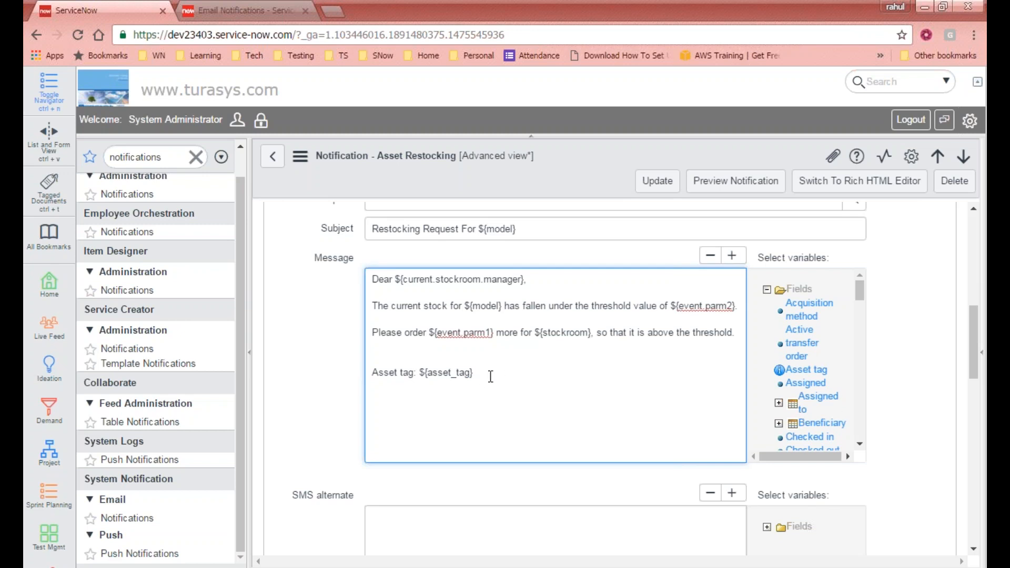
- Move ${asset_tag} after ${model} in the subject and delete the leftover 'Asset tag:' label
drag(421, 372, 484, 376)
key(ctrl+x)
click(569, 236)
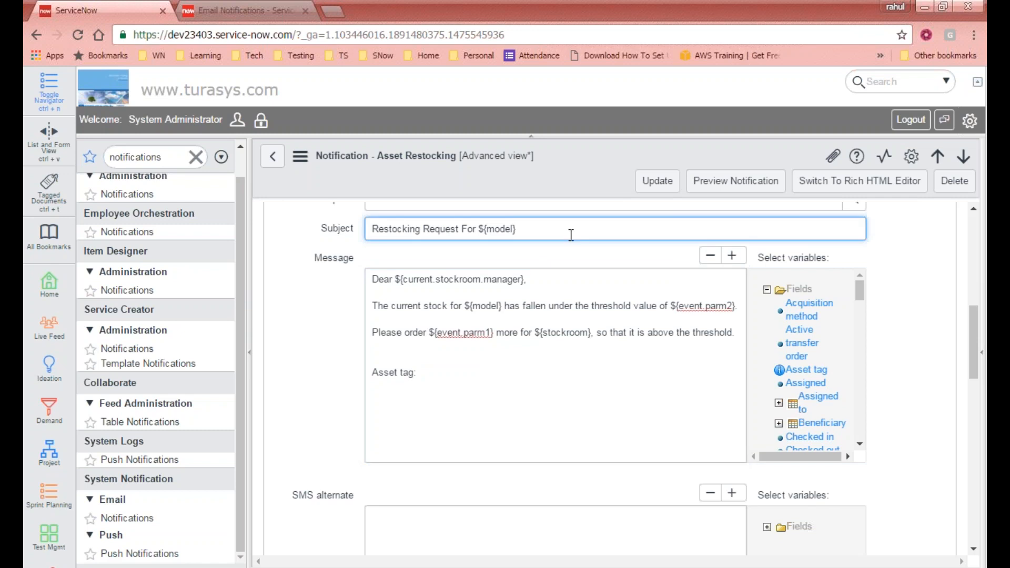
key(ctrl+v)
drag(421, 374, 373, 375)
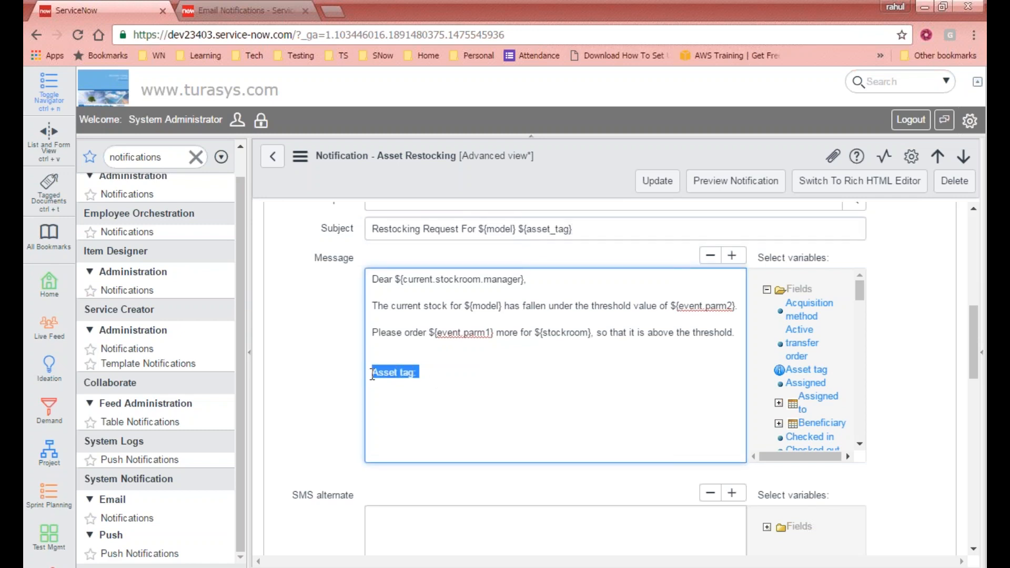
key(Delete)
click(450, 365)
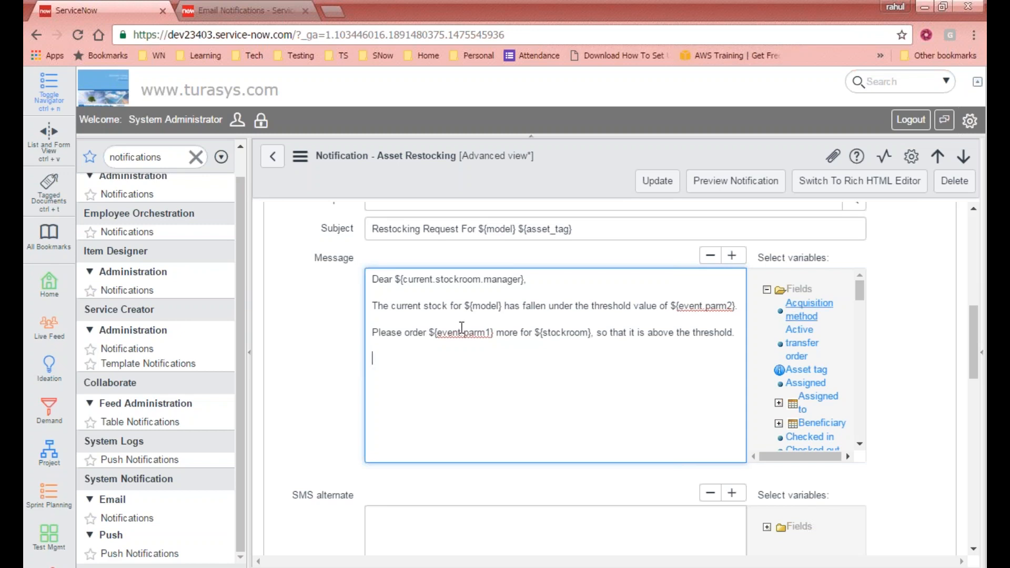
click(809, 310)
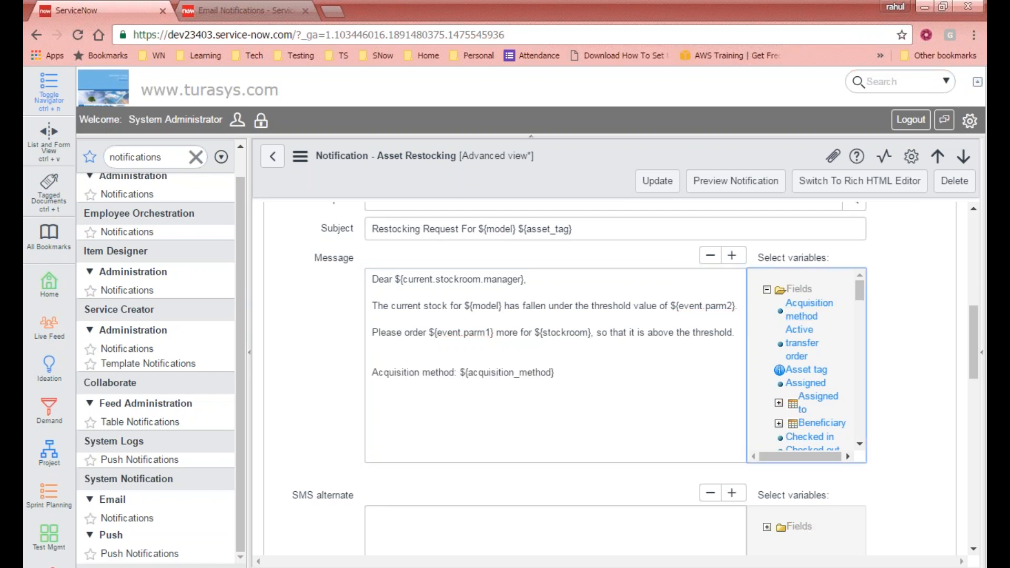
drag(370, 377, 458, 377)
key(BackSpace)
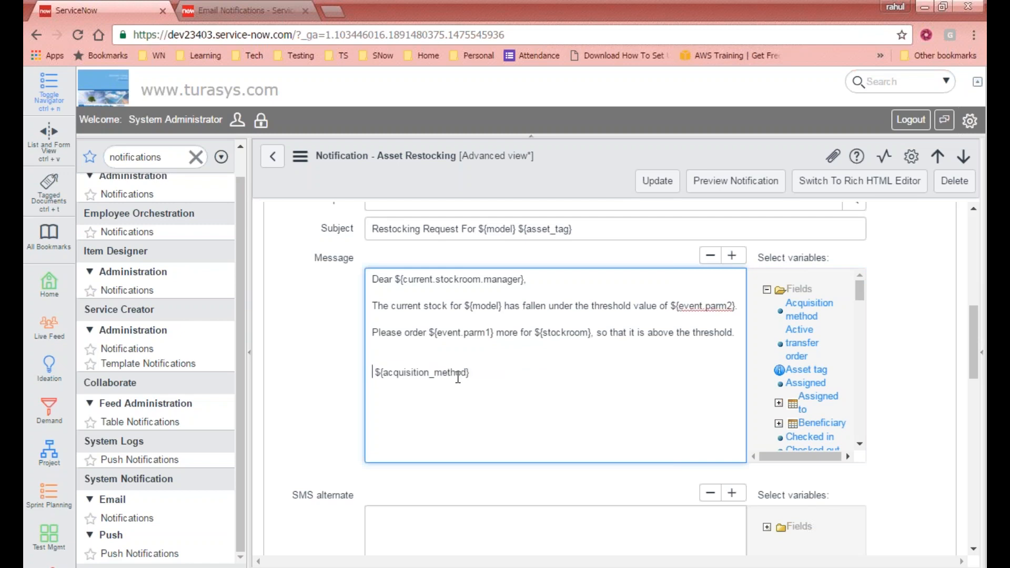
drag(375, 377, 474, 375)
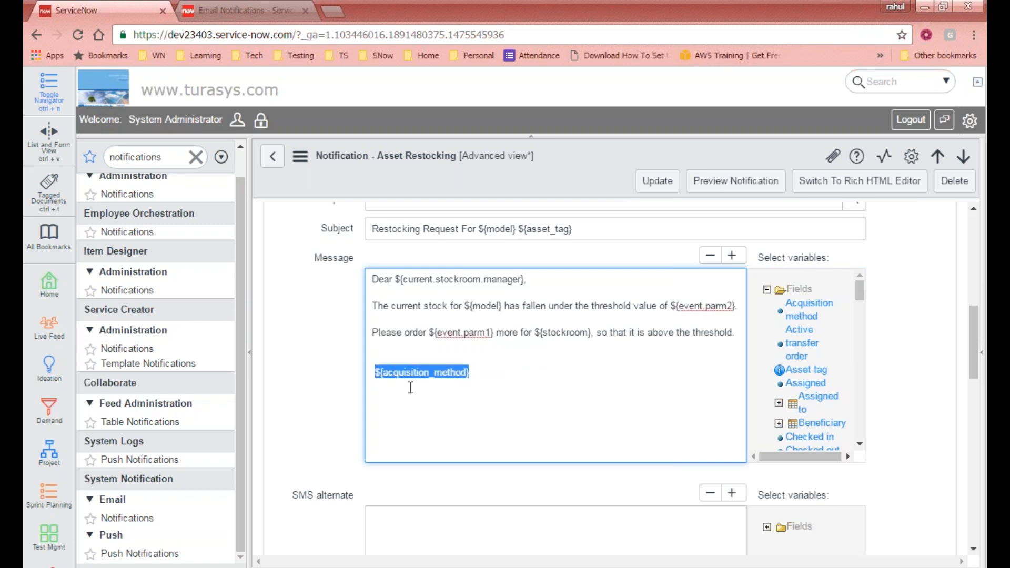
click(377, 384)
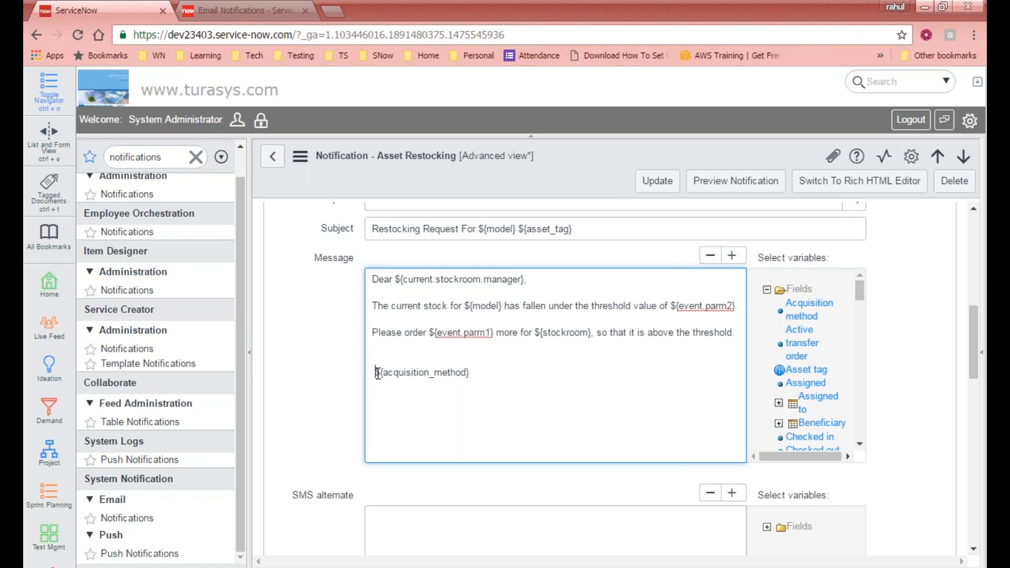
drag(378, 373, 472, 377)
click(473, 376)
click(788, 341)
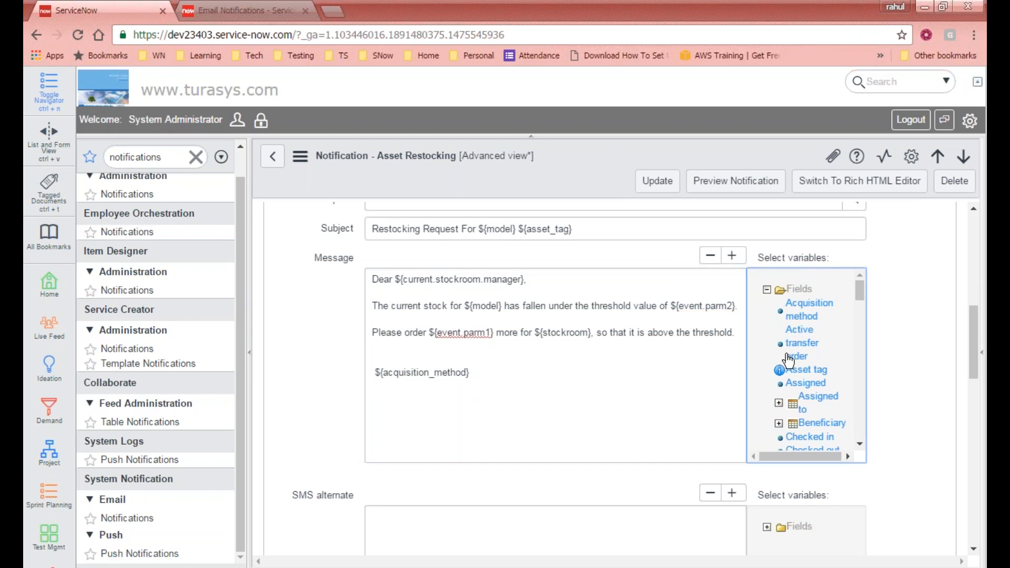
click(815, 372)
click(804, 383)
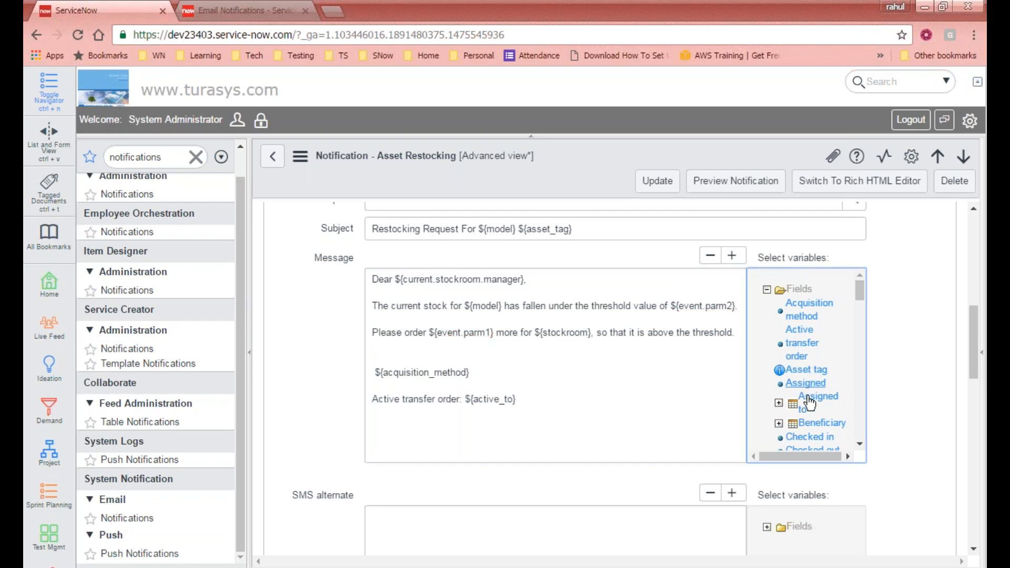
drag(861, 291, 860, 297)
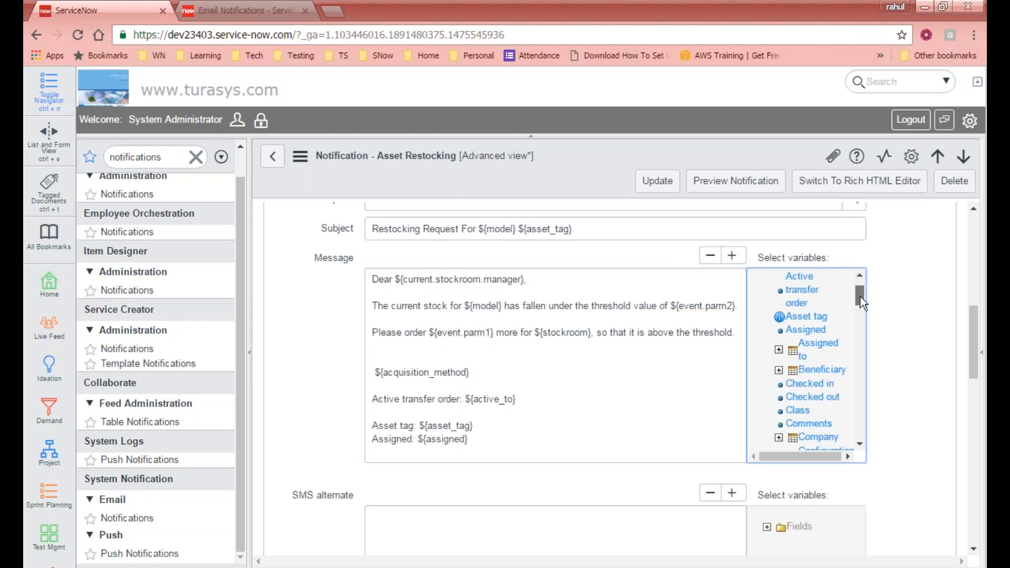
click(778, 350)
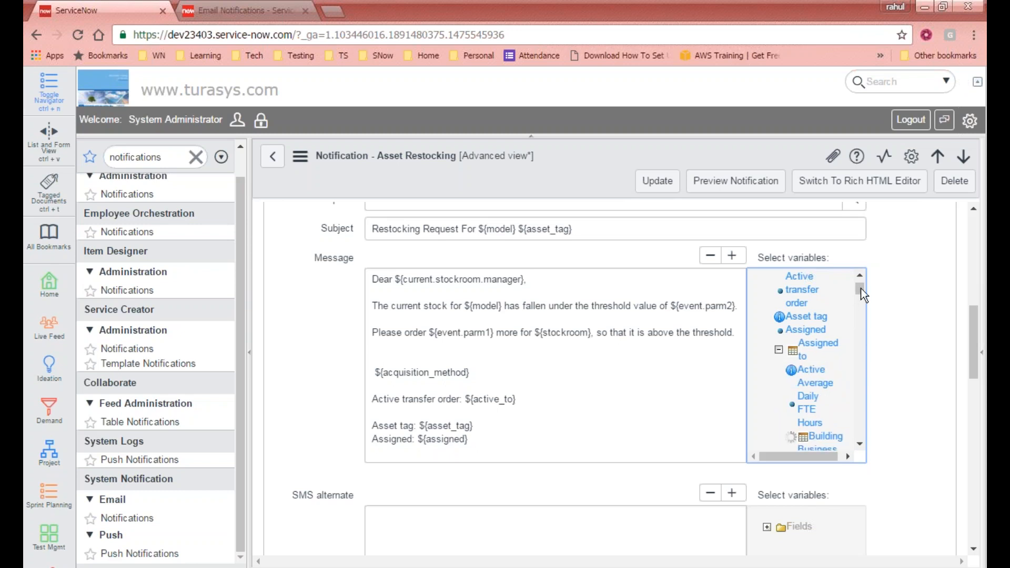
drag(860, 289, 864, 301)
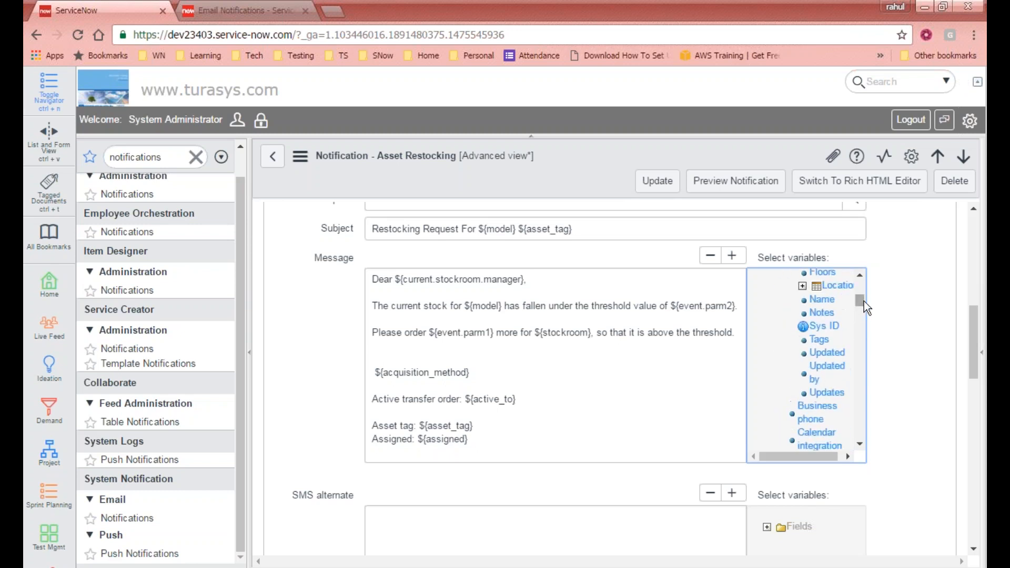
click(825, 346)
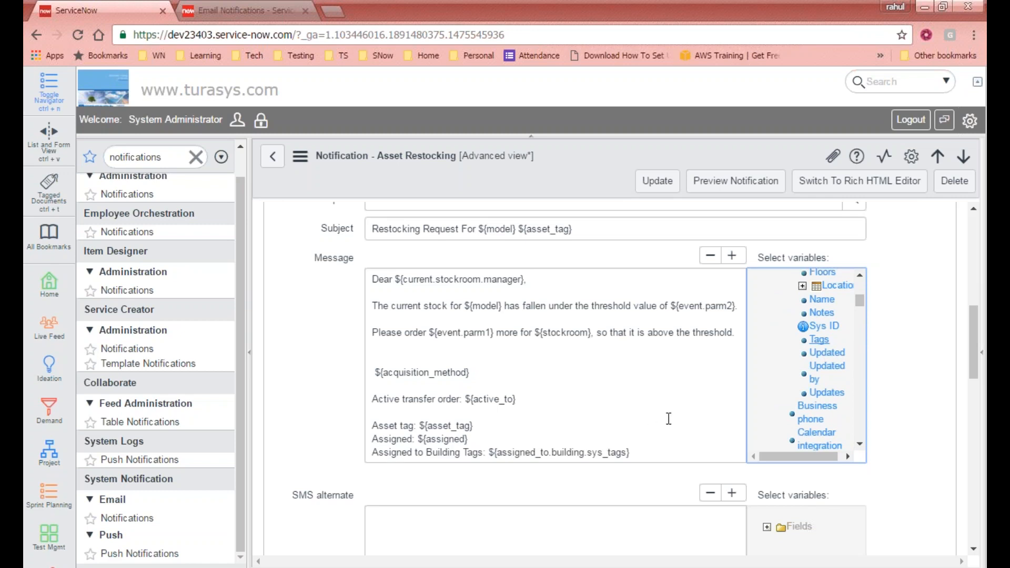
scroll(668, 418, down, 2)
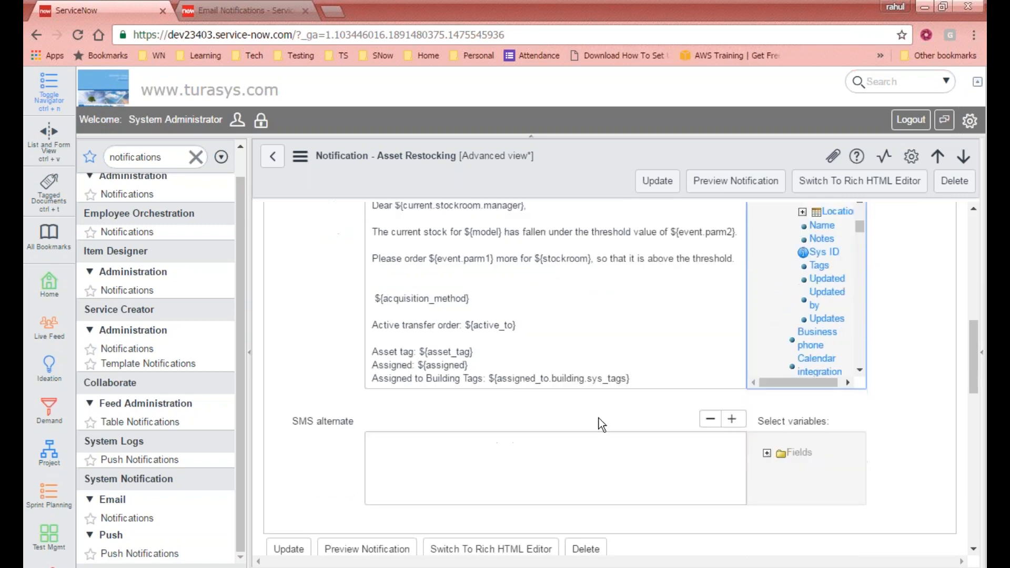
double_click(502, 379)
click(587, 379)
double_click(611, 380)
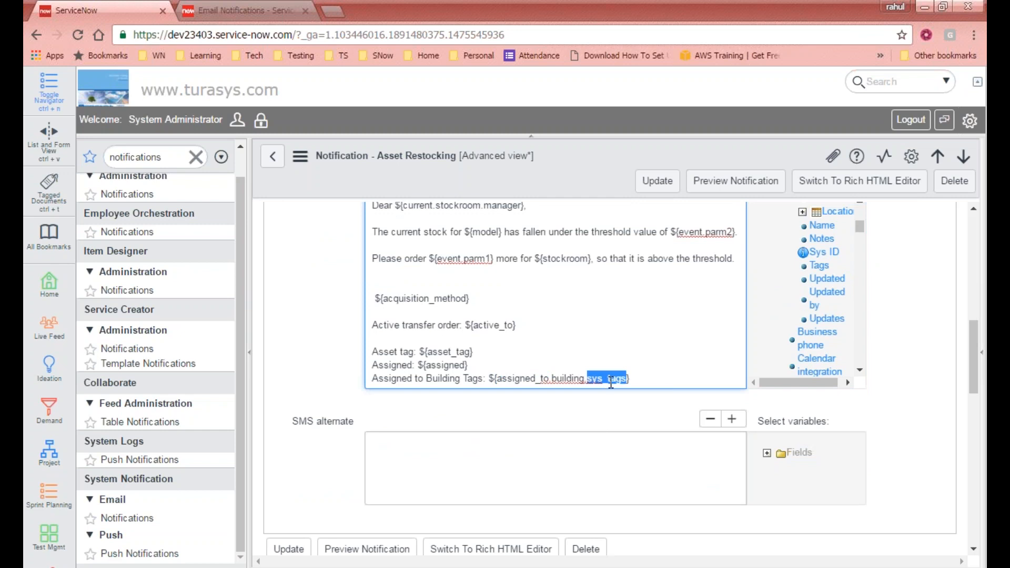
click(493, 379)
drag(627, 376, 488, 376)
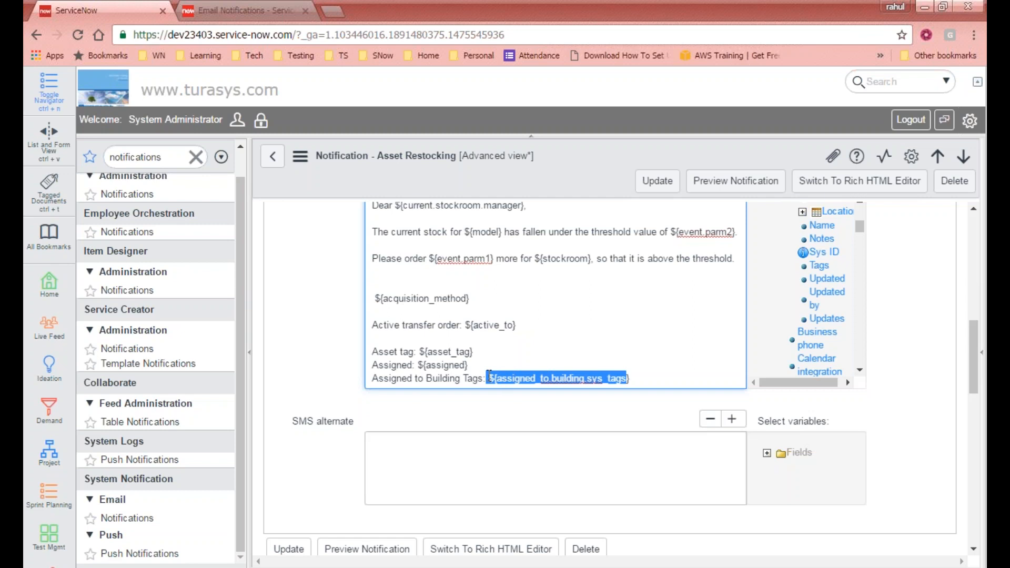
mouse_move(861, 227)
mouse_down()
mouse_move(870, 365)
mouse_move(873, 238)
mouse_up()
- Review the Asset Restocking form, then leave it using the header back arrow
scroll(816, 284, up, 3)
scroll(809, 291, up, 2)
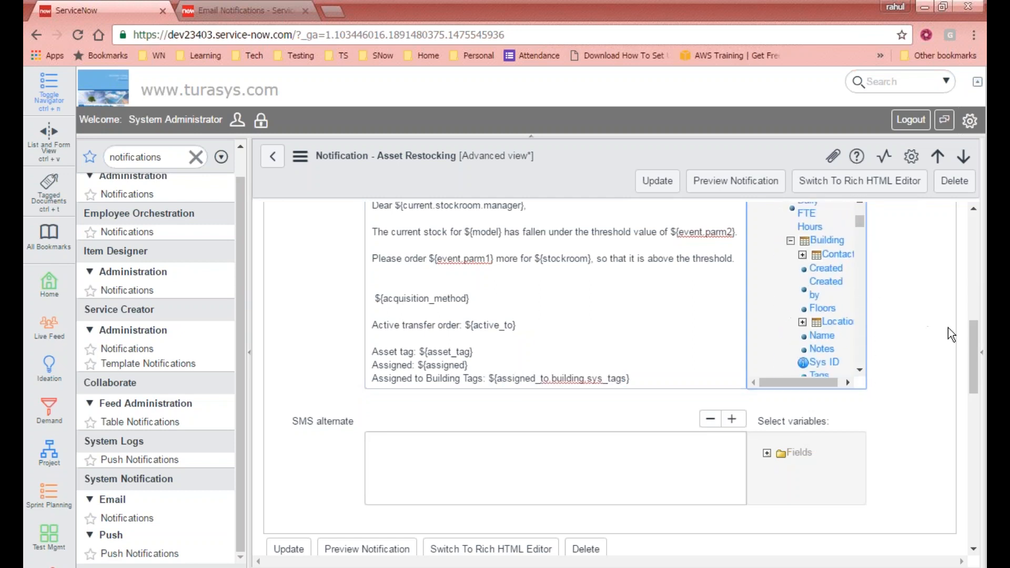
mouse_move(974, 344)
mouse_down()
mouse_move(980, 308)
mouse_move(966, 339)
mouse_up()
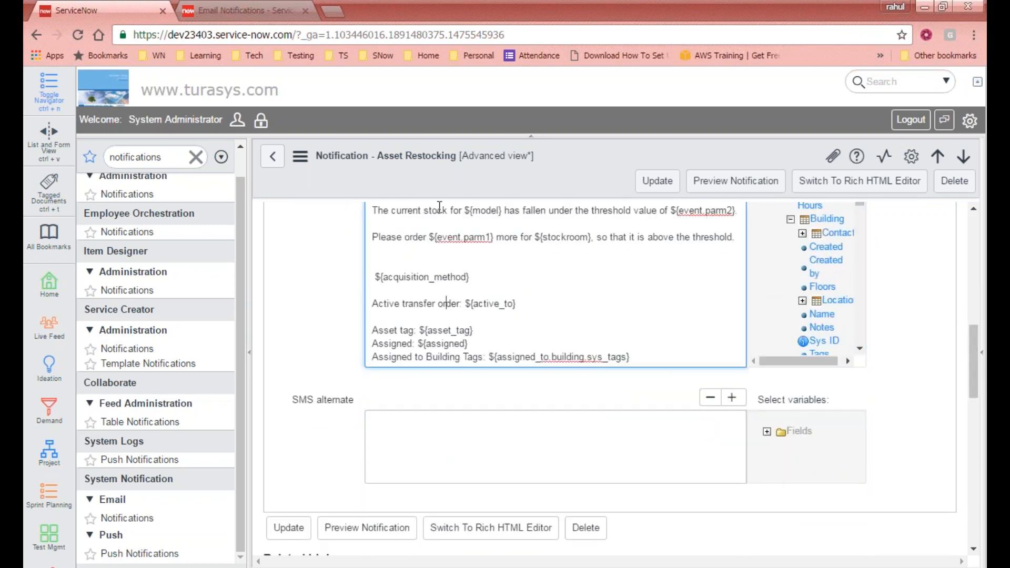
scroll(415, 261, up, 3)
scroll(496, 413, down, 2)
scroll(405, 479, up, 10)
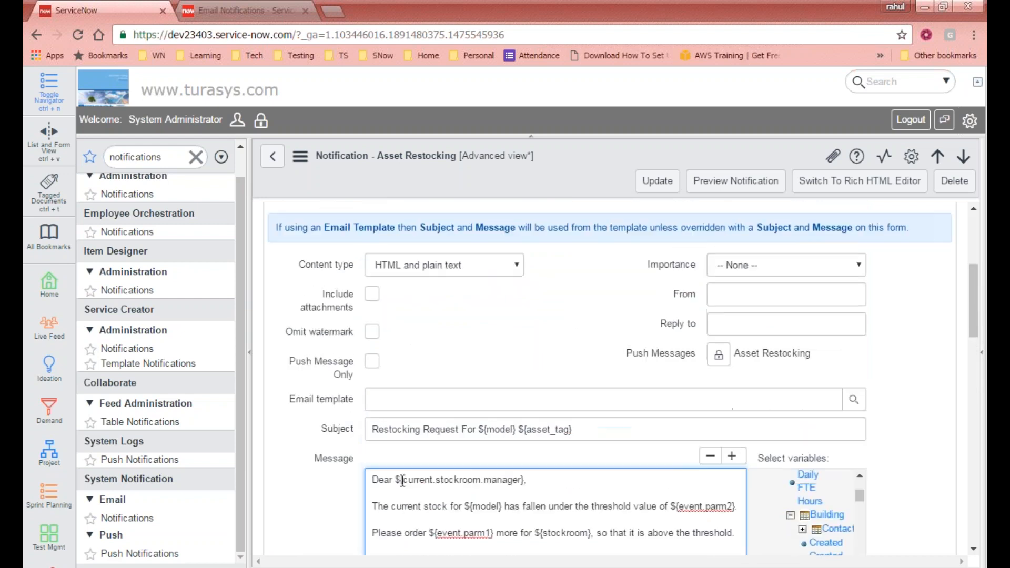
scroll(412, 478, up, 2)
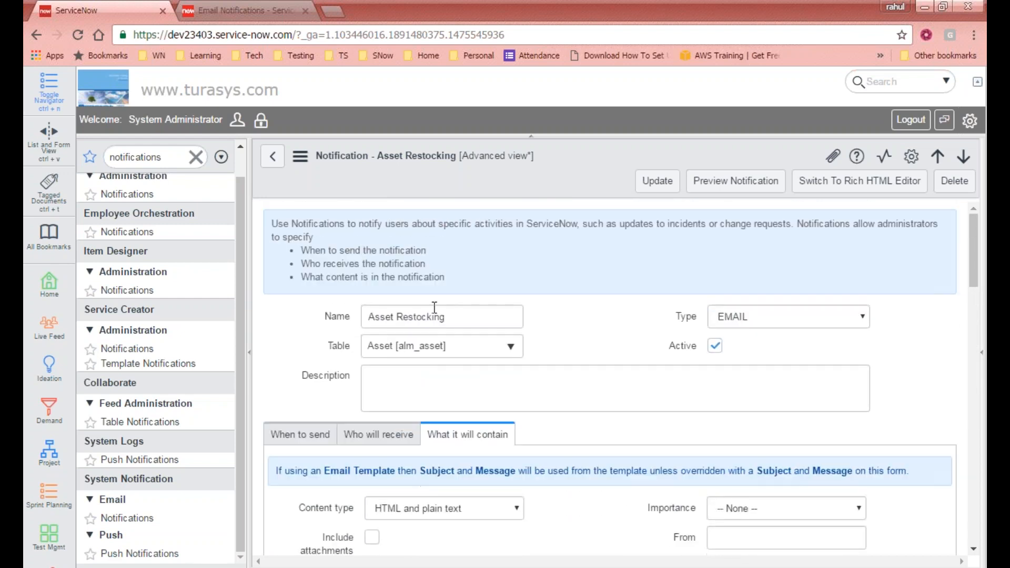
drag(445, 316, 342, 308)
scroll(342, 308, down, 4)
scroll(638, 388, down, 6)
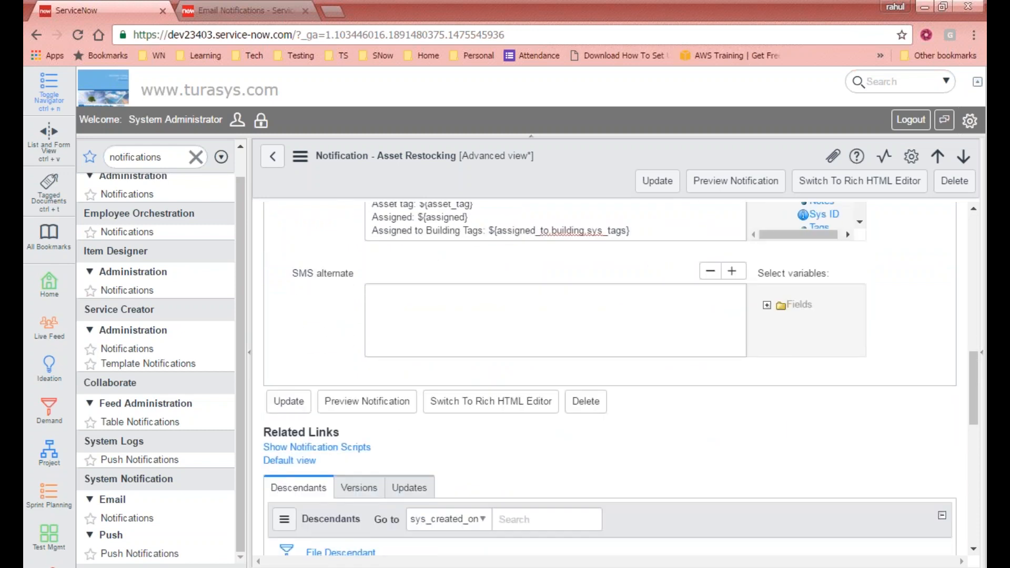
scroll(611, 379, up, 8)
click(272, 156)
- Confirm leaving the unsaved form and start a new notification
click(565, 117)
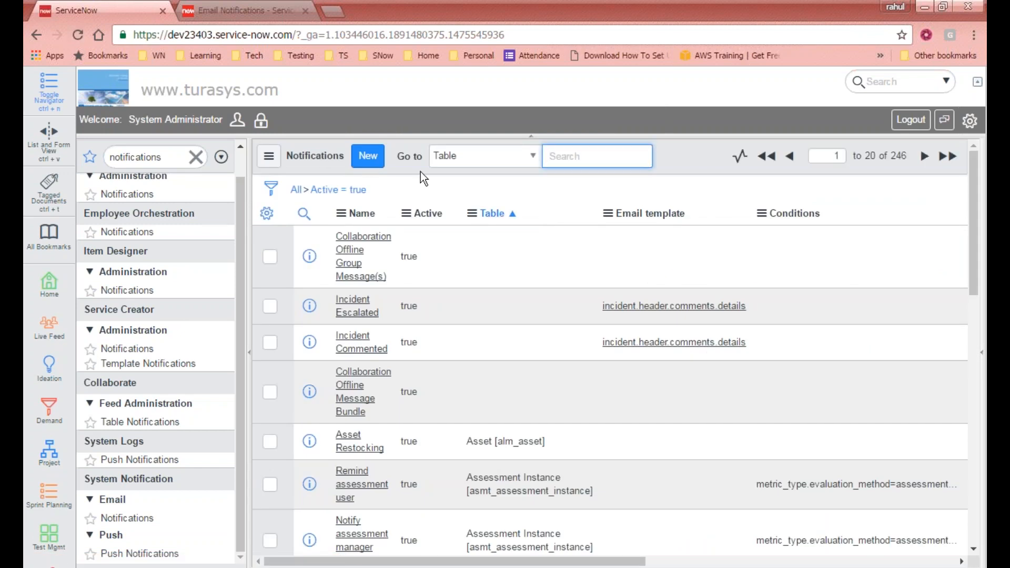
click(369, 158)
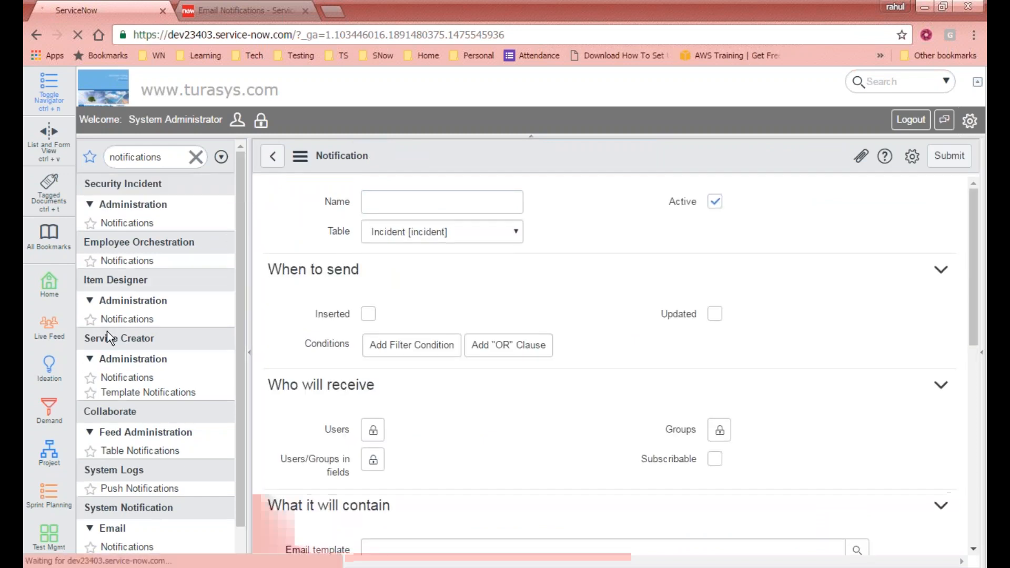
- Clear the navigator filter and name the new notification 'Attendee Registered'
click(195, 156)
click(387, 290)
text(Atte)
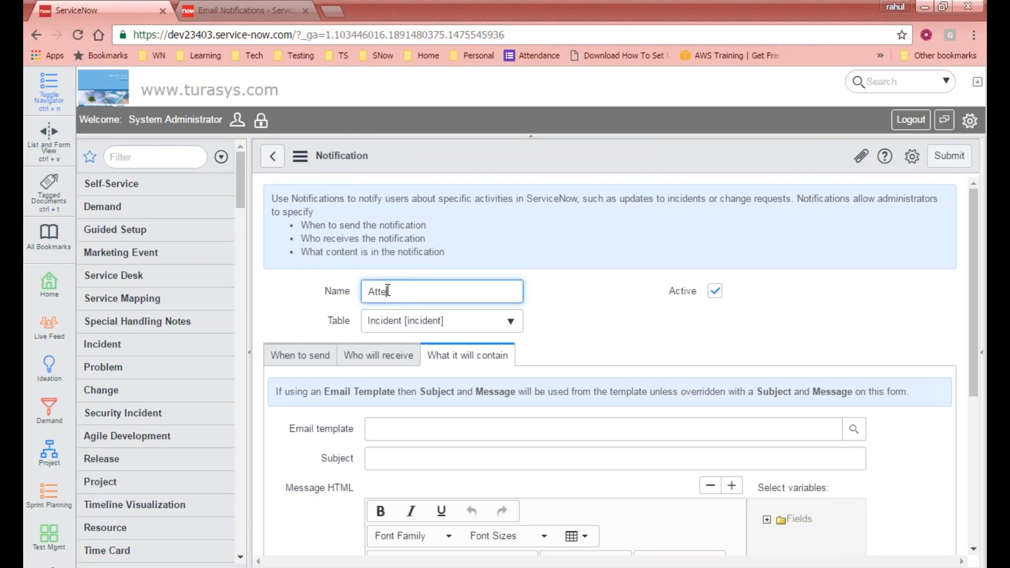
text(ndee Registered)
- Set the notification's table to Add Attendees by searching 'att'
click(430, 327)
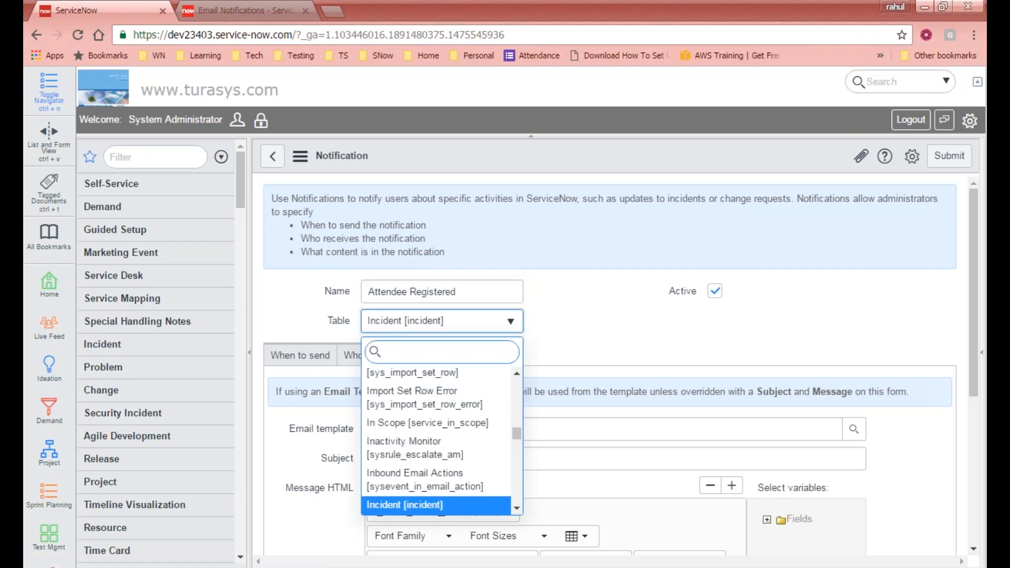
text(att)
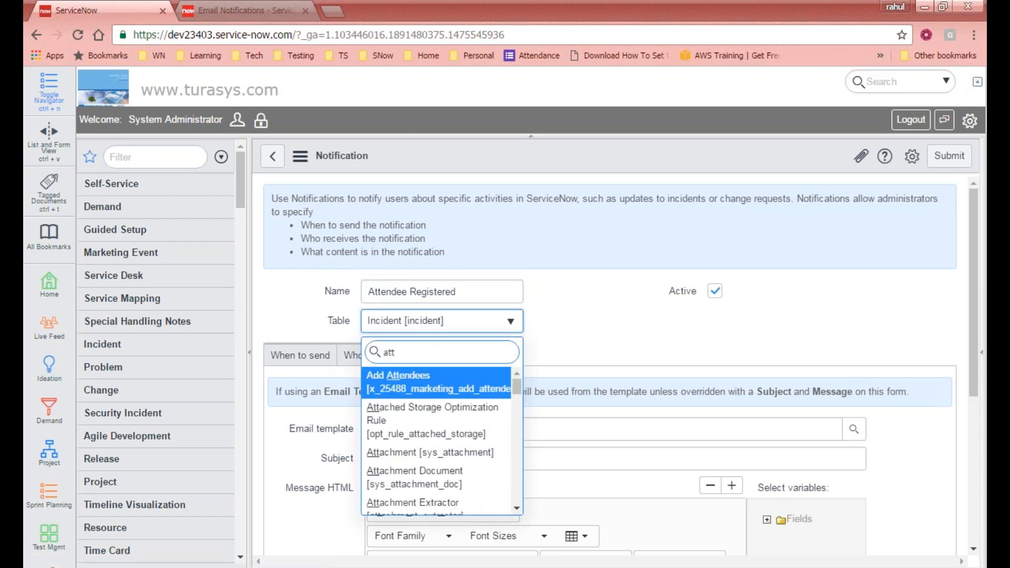
click(437, 382)
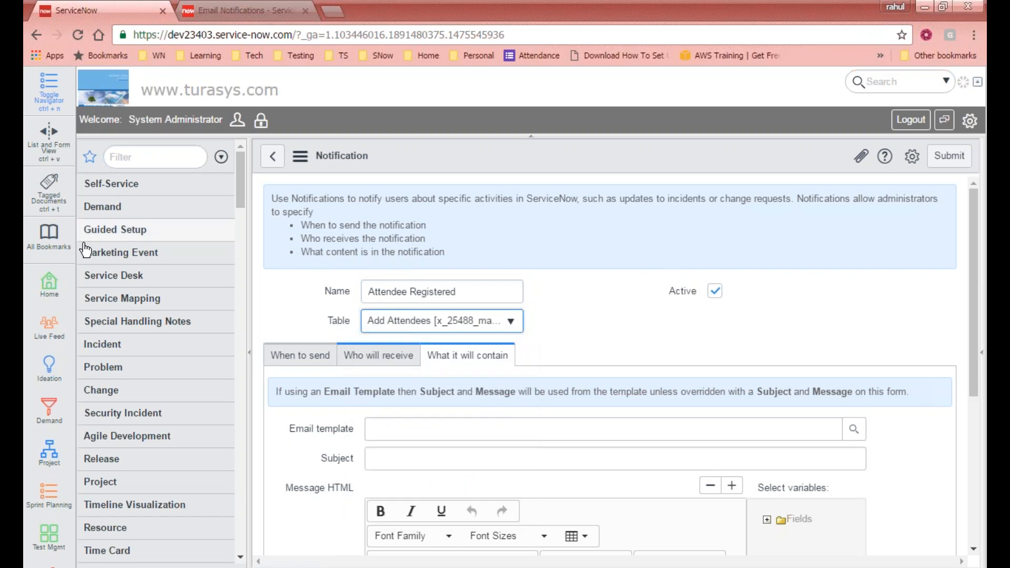
click(108, 253)
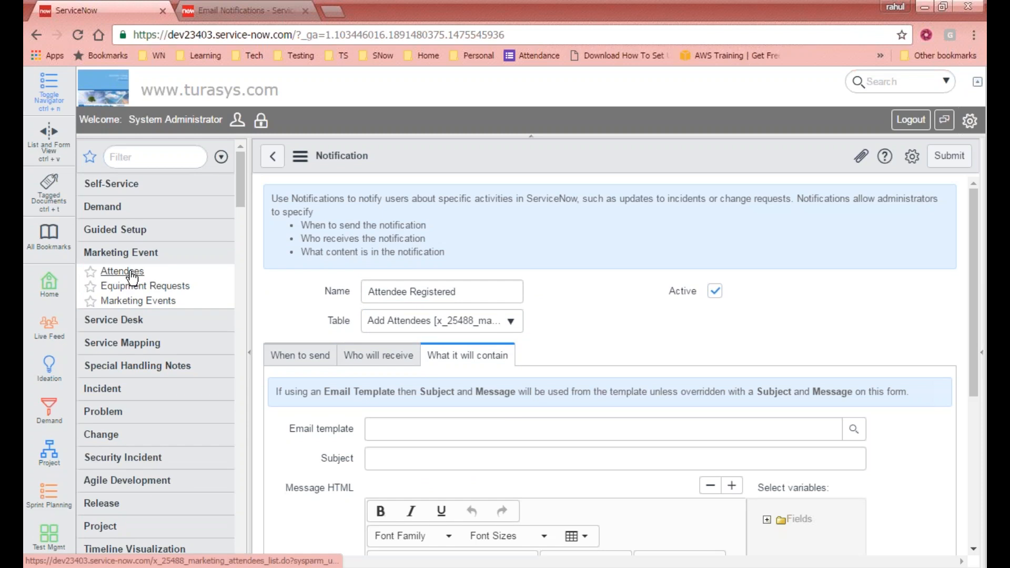
- Under When to send, tick Updated alongside Inserted, then view the recipient settings
drag(976, 241, 971, 269)
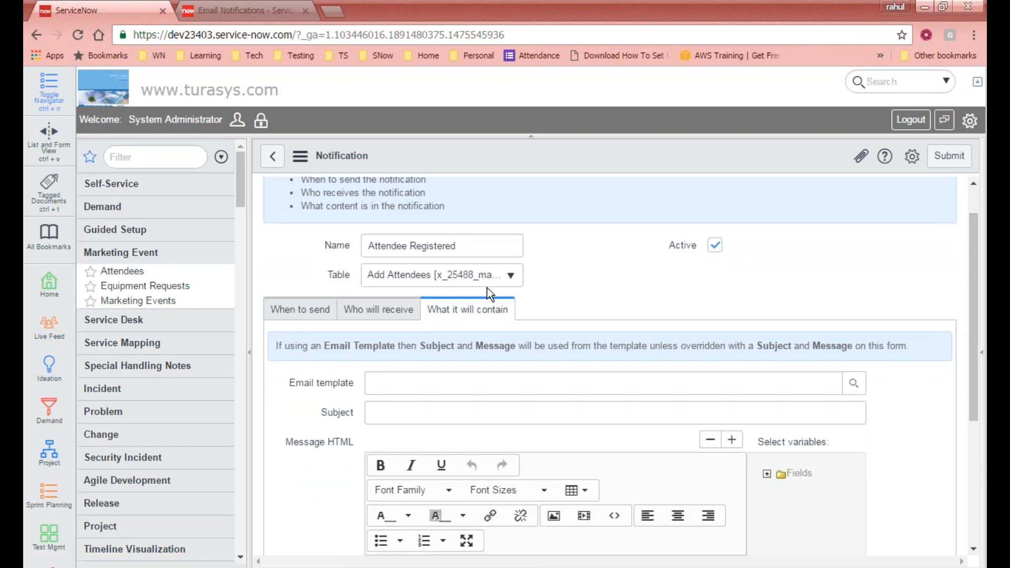
click(313, 316)
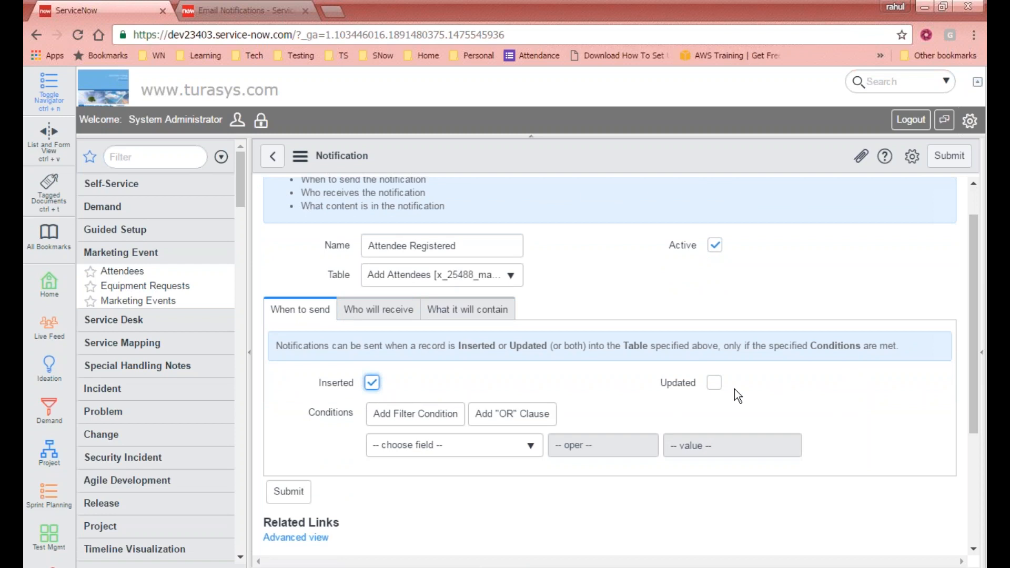
click(716, 383)
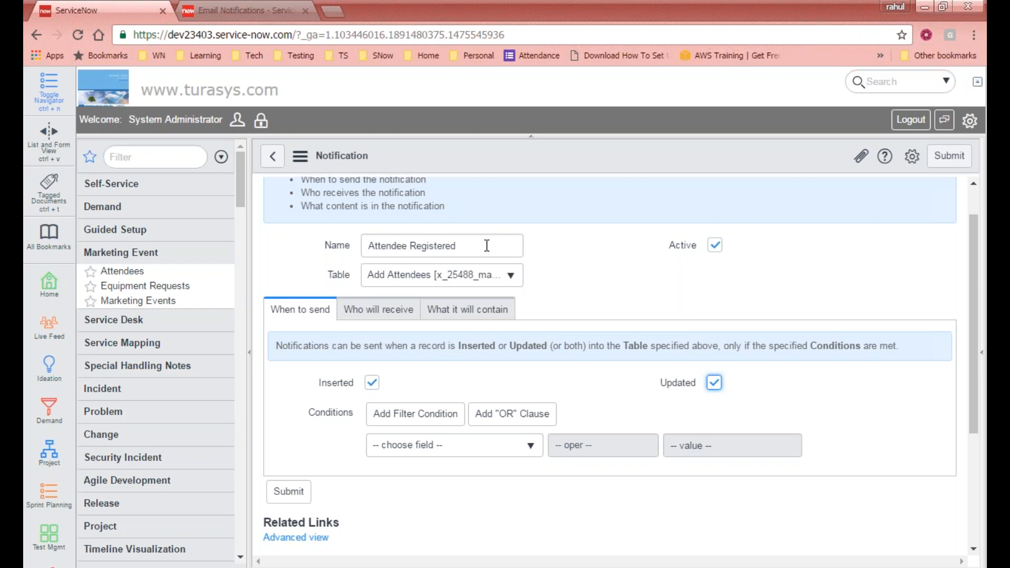
click(394, 309)
scroll(395, 331, down, 2)
- Move the typed recipient e-mail address from the Users entry into the email address field
click(377, 310)
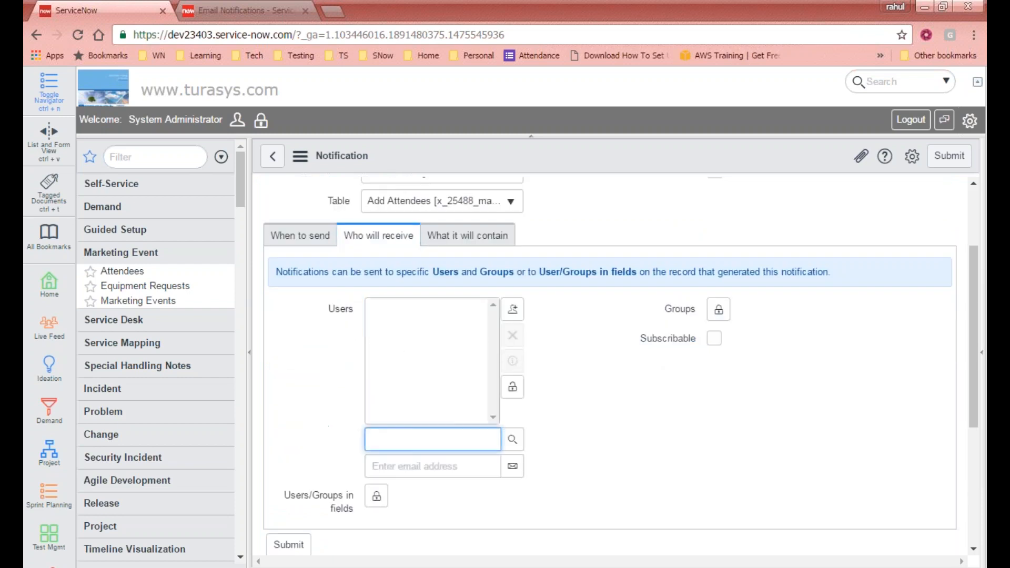
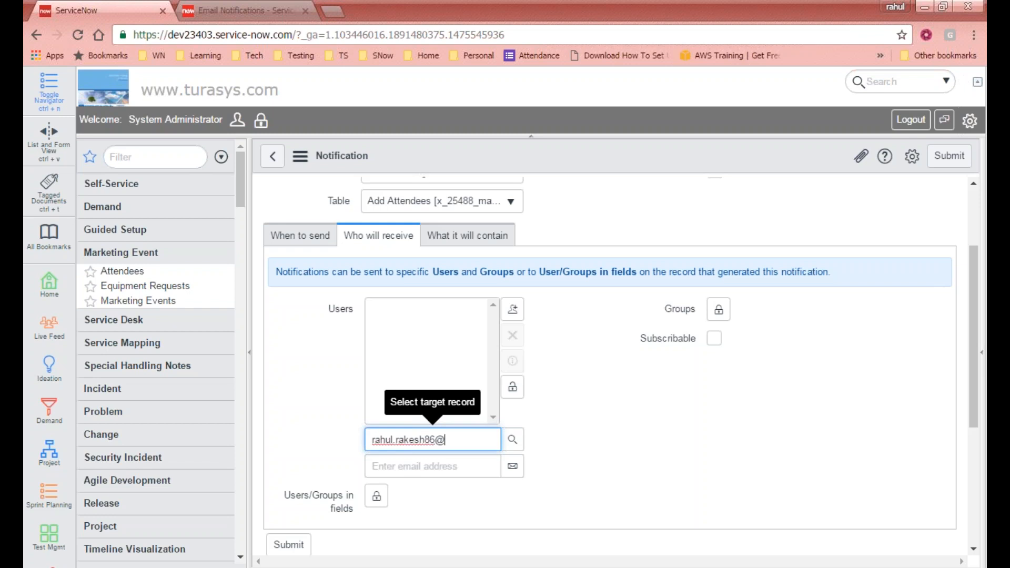
click(513, 441)
click(605, 8)
click(476, 440)
key(ctrl+a)
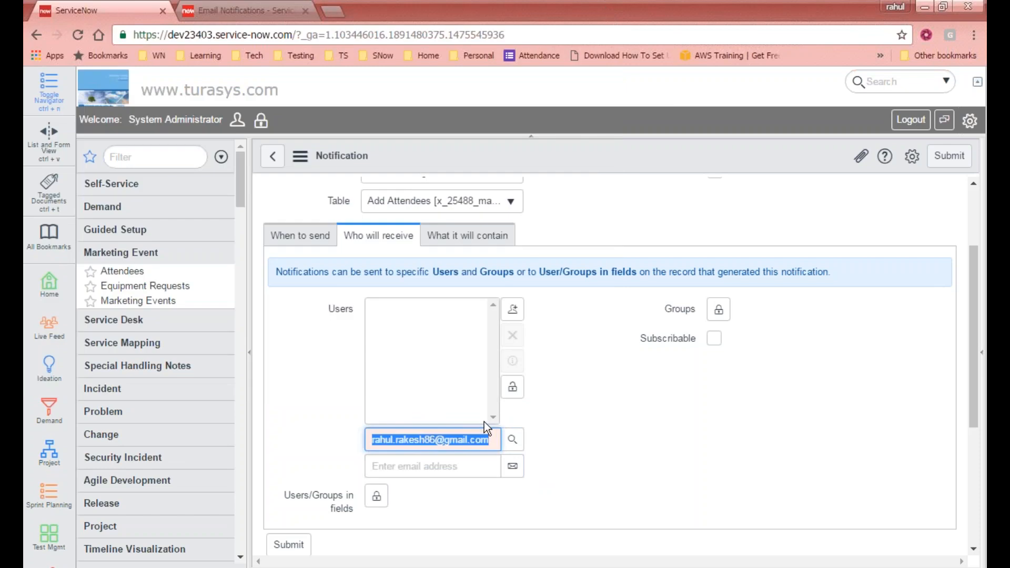
key(ctrl+x)
click(434, 466)
key(ctrl+v)
click(332, 226)
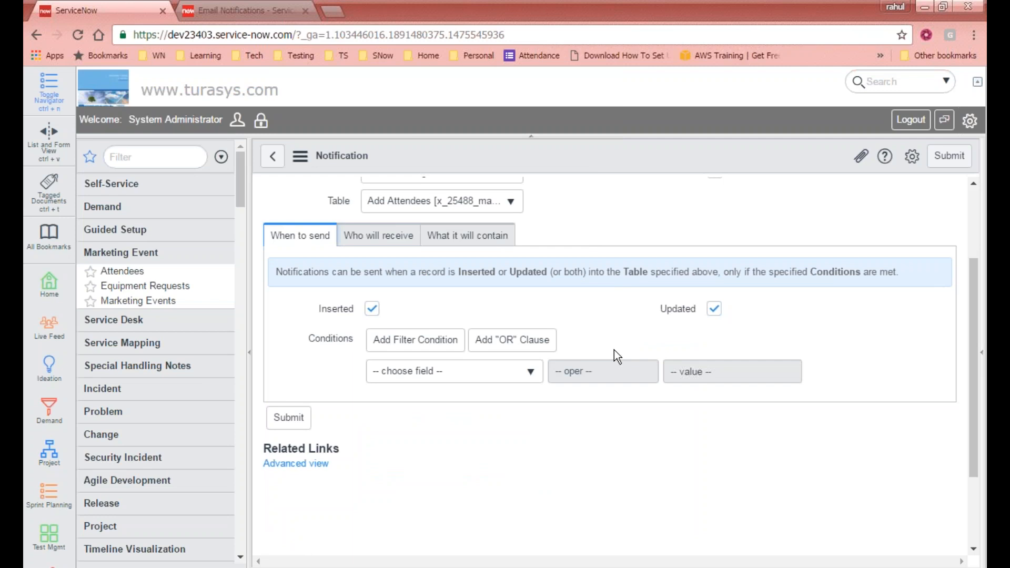
scroll(614, 350, up, 1)
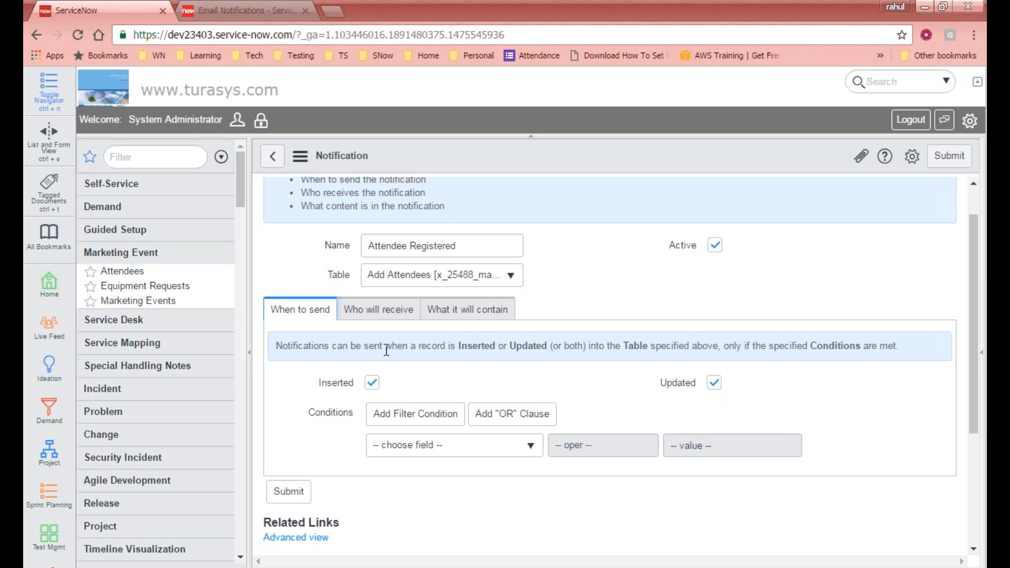
- Duplicate the notification's browser tab and switch to the copy
right_click(114, 10)
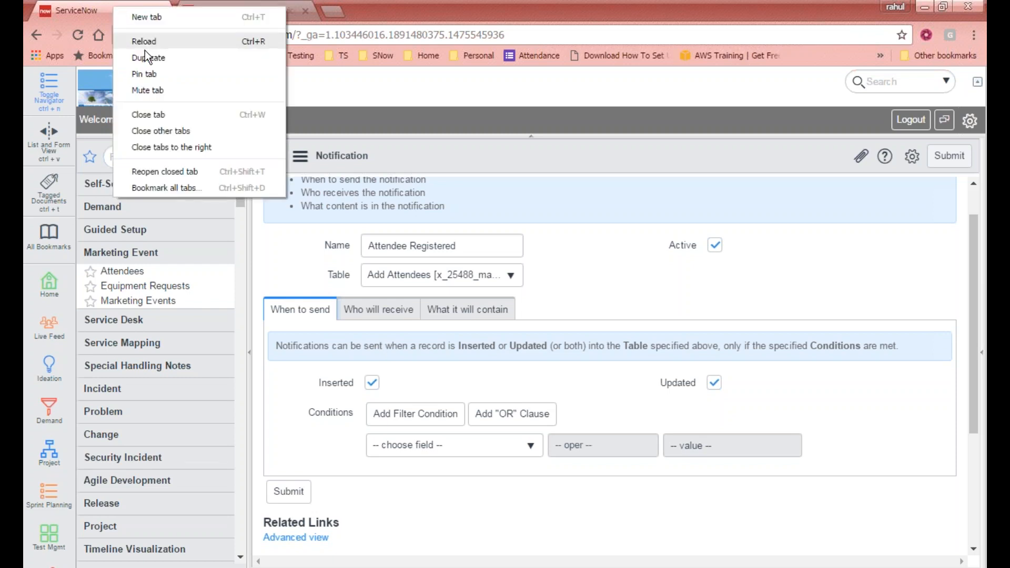
click(180, 59)
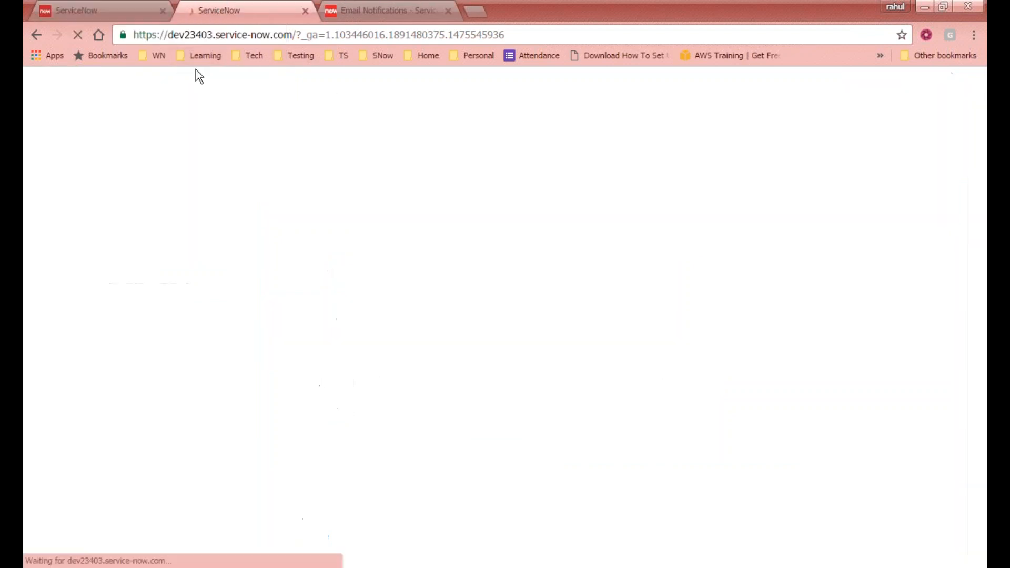
click(138, 10)
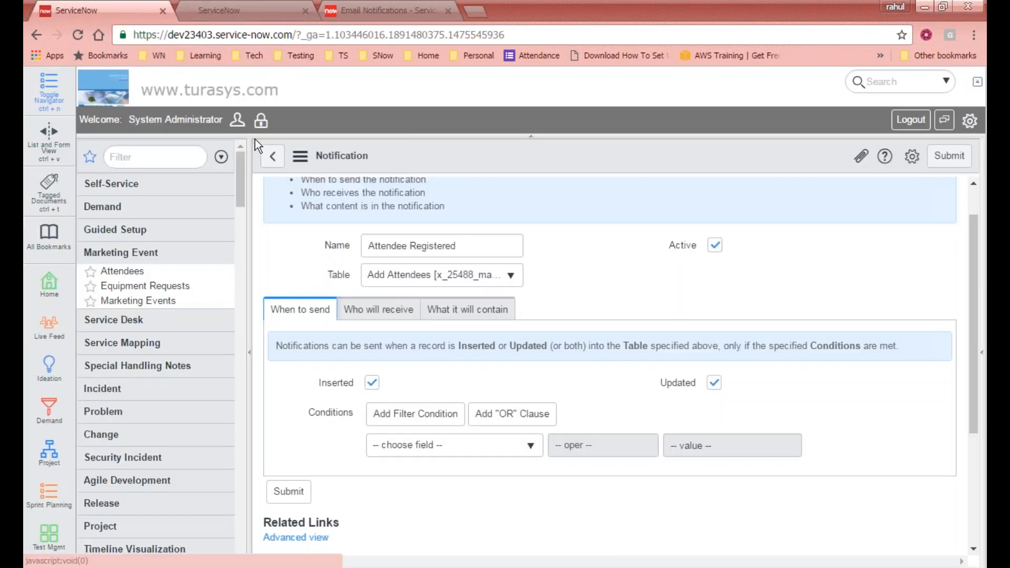
click(256, 12)
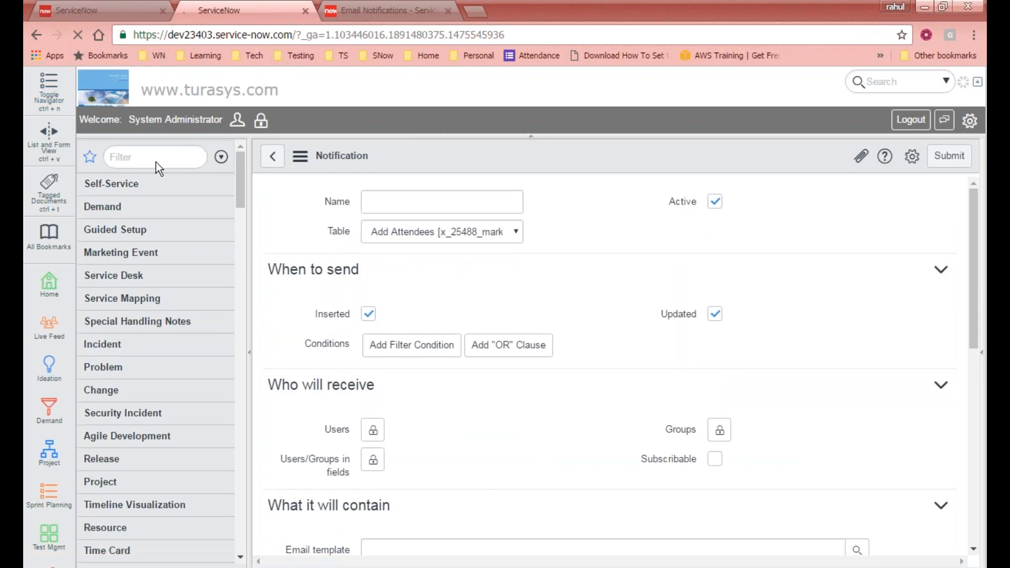
- Filter the application navigator by 'notification' and scroll to the Email modules
click(134, 155)
text(n)
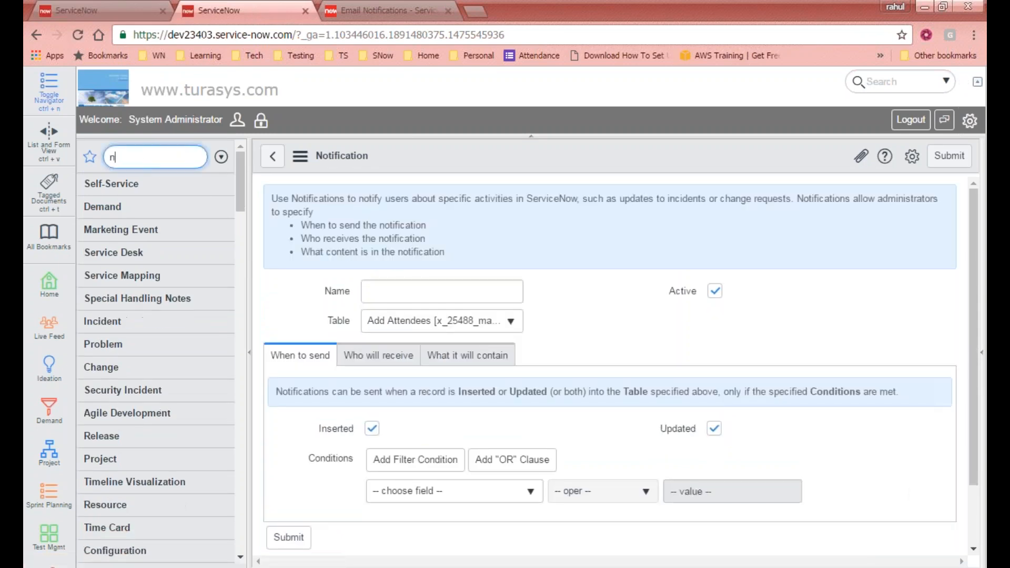
text(otifi)
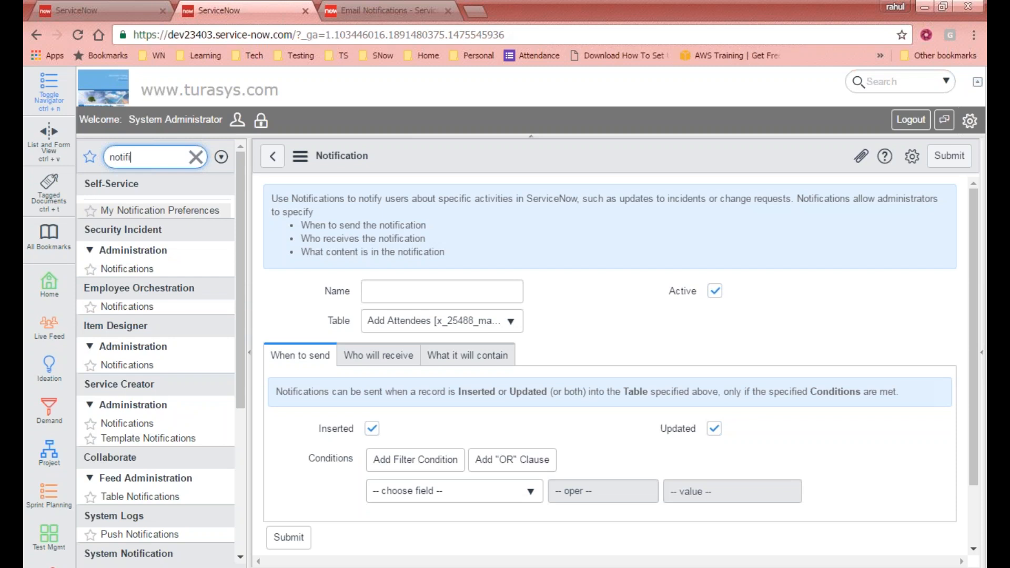
text(cation)
drag(241, 279, 235, 378)
- Open the Email Notifications list and search Table for '%delete%'
click(145, 430)
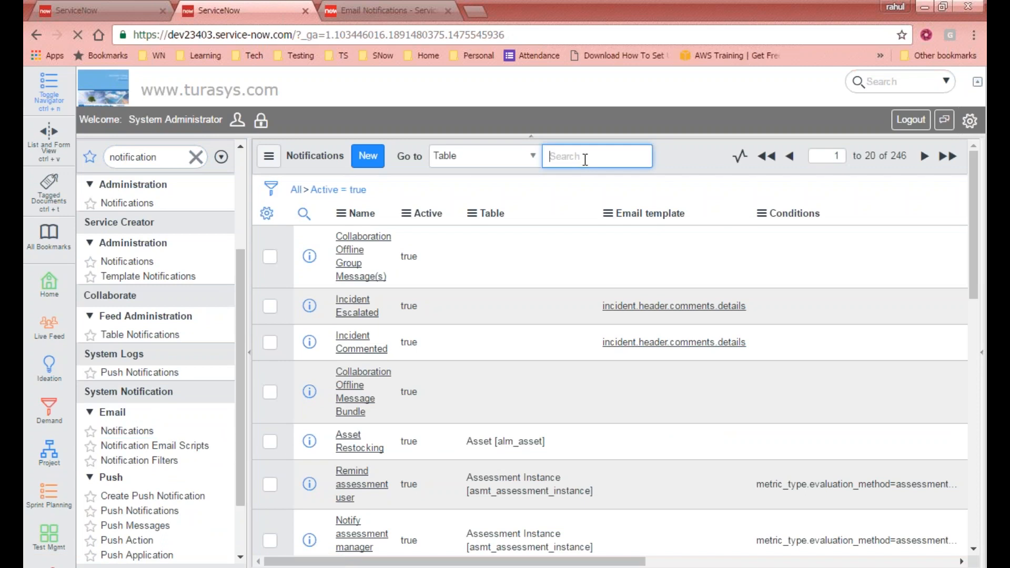
text(%%)
key(Left)
text(delete)
key(Return)
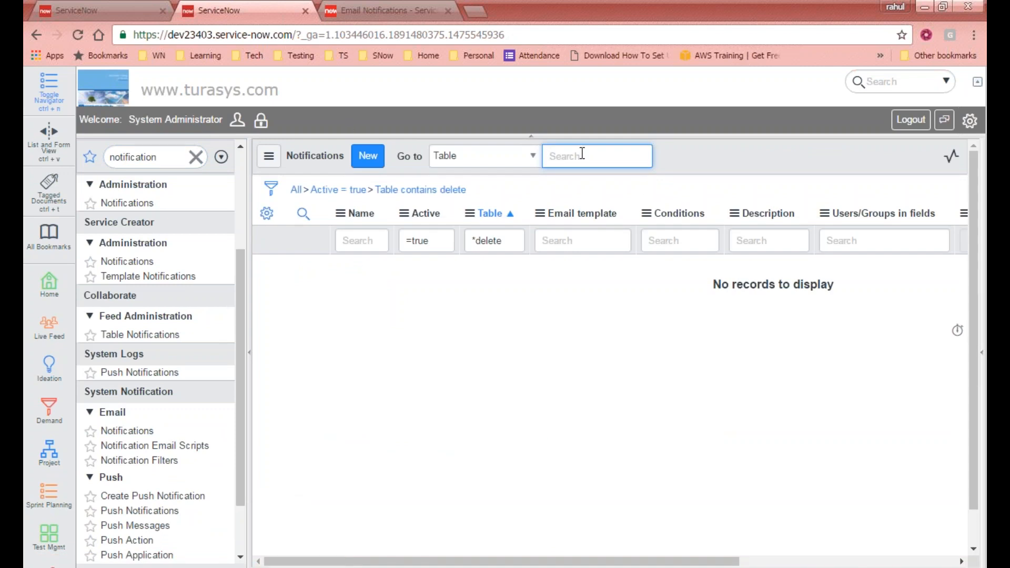
- Search the notifications by Name for '%delete%' instead
click(495, 157)
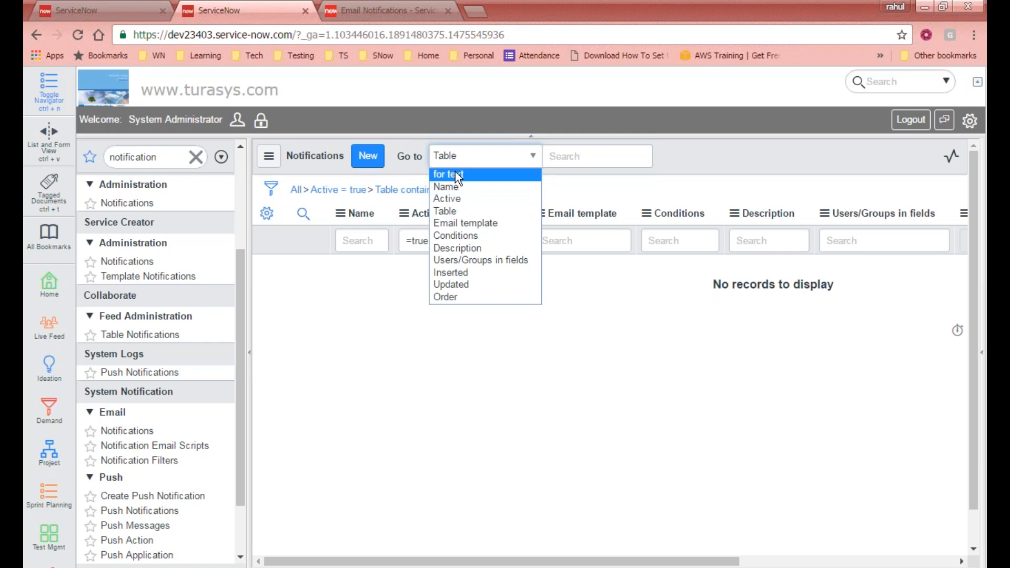
click(456, 186)
text(%%)
key(Left)
text(delet)
text(e)
key(Return)
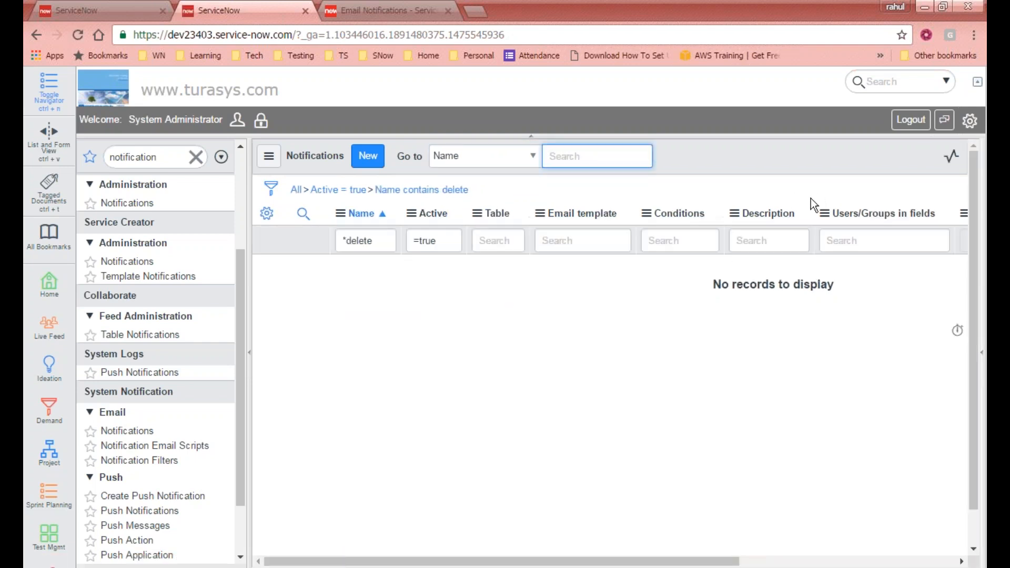
- Clear all filters to list every notification, 264 records
click(305, 211)
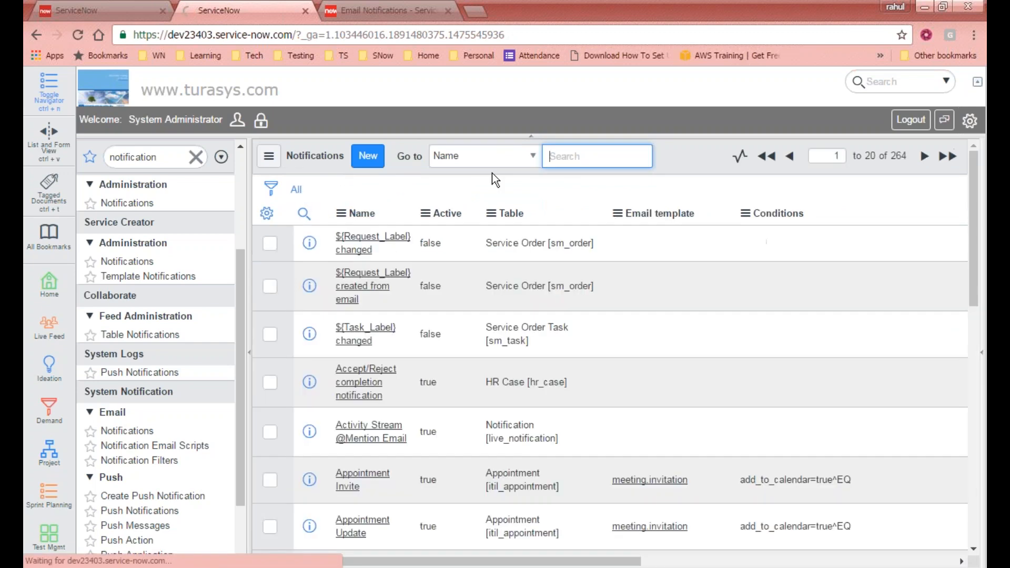
scroll(404, 289, down, 10)
scroll(403, 290, up, 7)
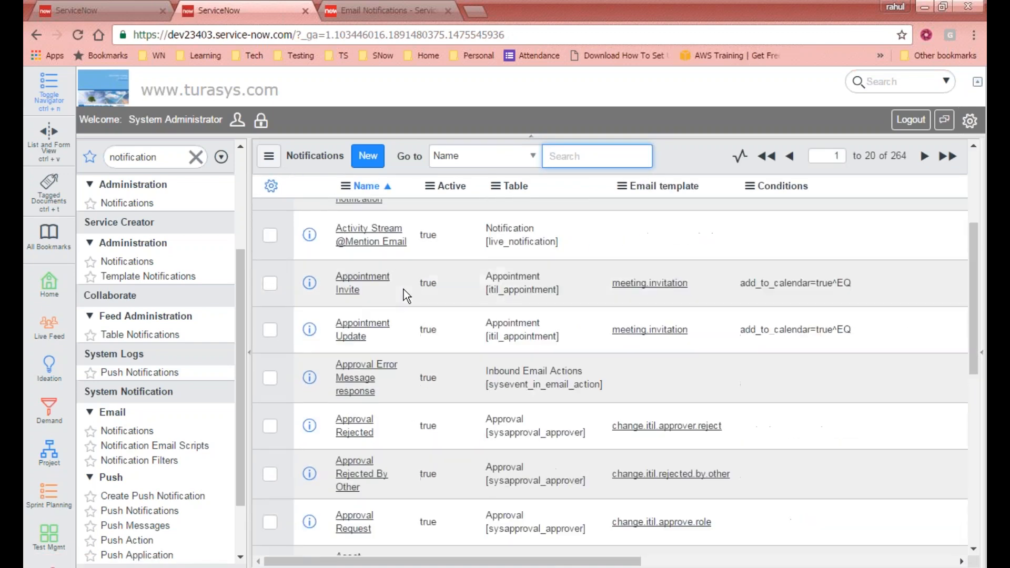
scroll(404, 289, up, 2)
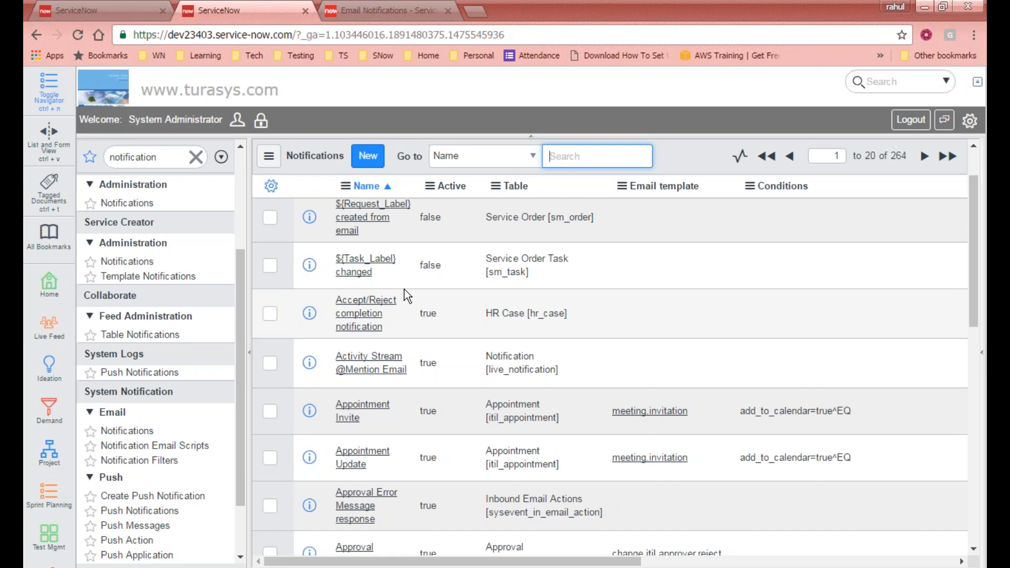
scroll(405, 289, up, 2)
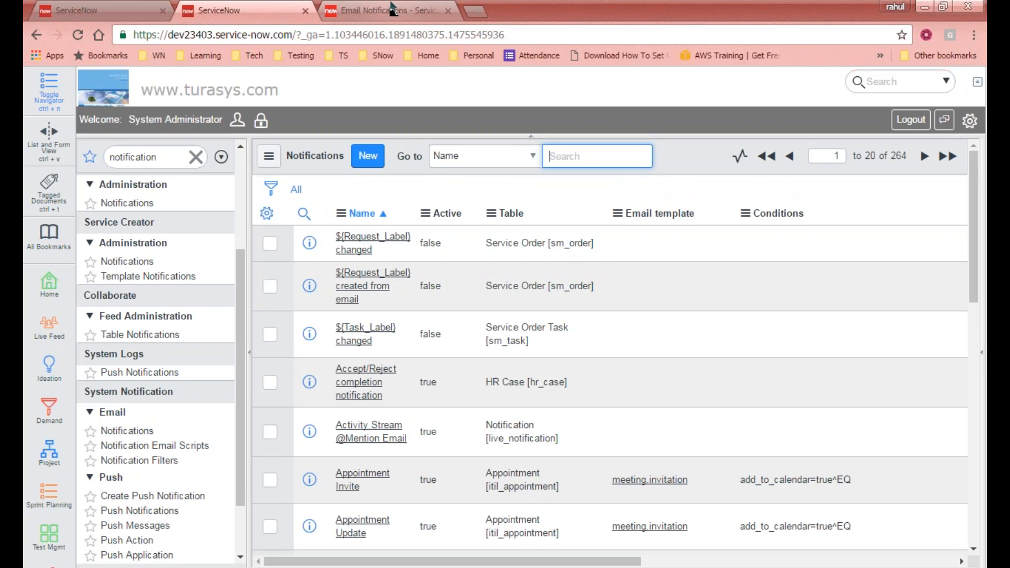
- Back on the form, add the entered email address to the Users recipients
click(105, 10)
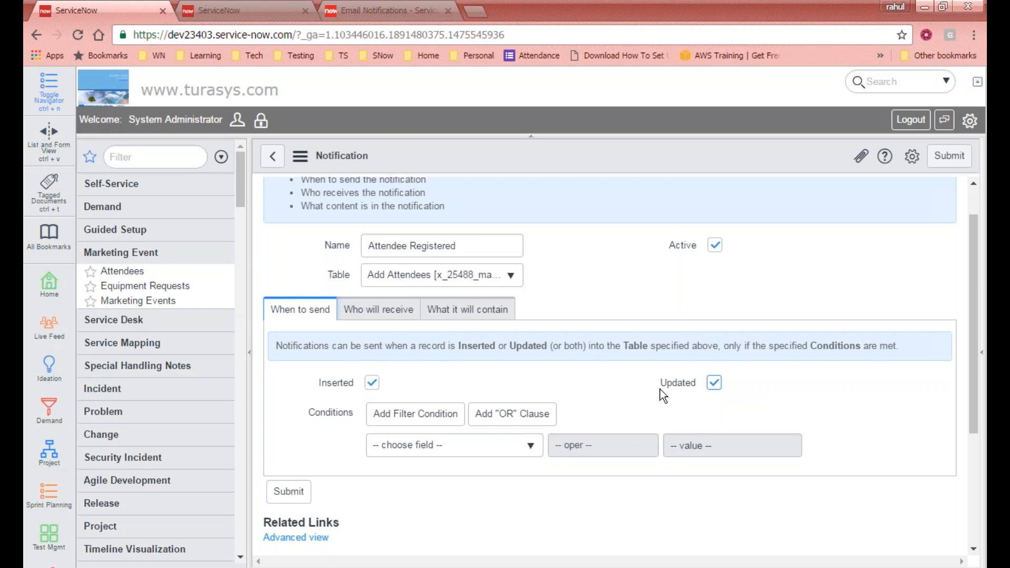
click(413, 314)
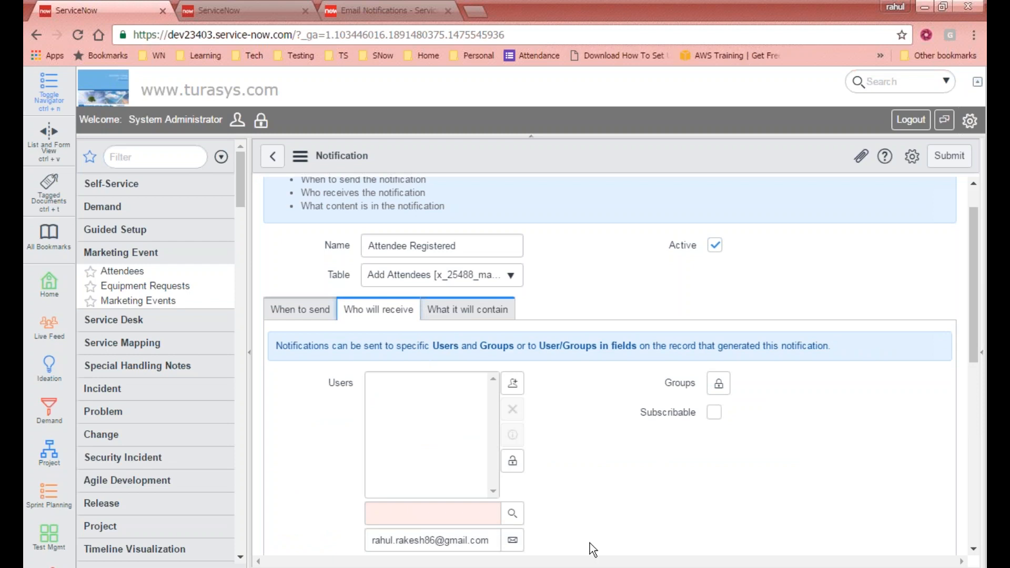
scroll(595, 506, down, 2)
click(512, 467)
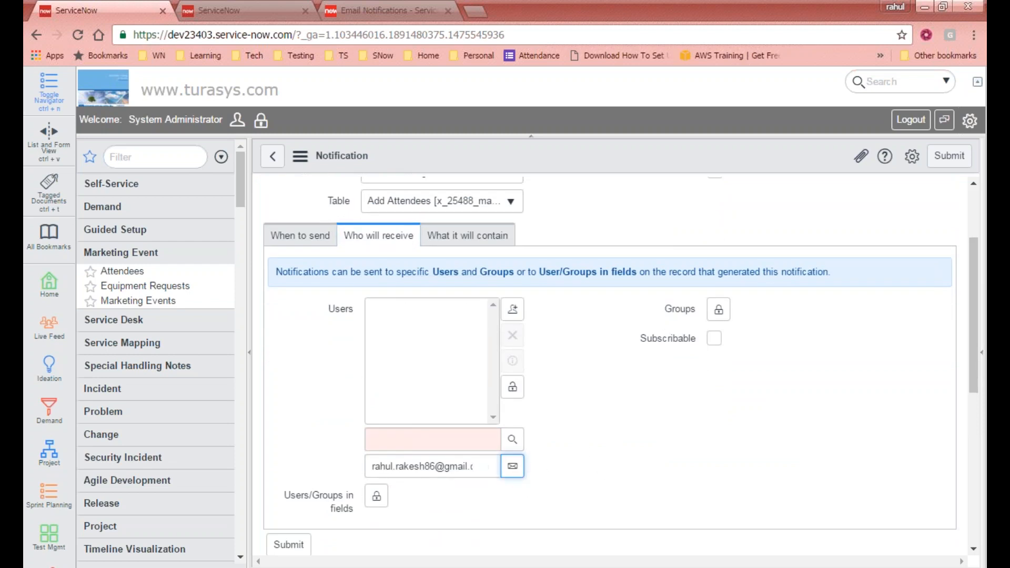
click(303, 239)
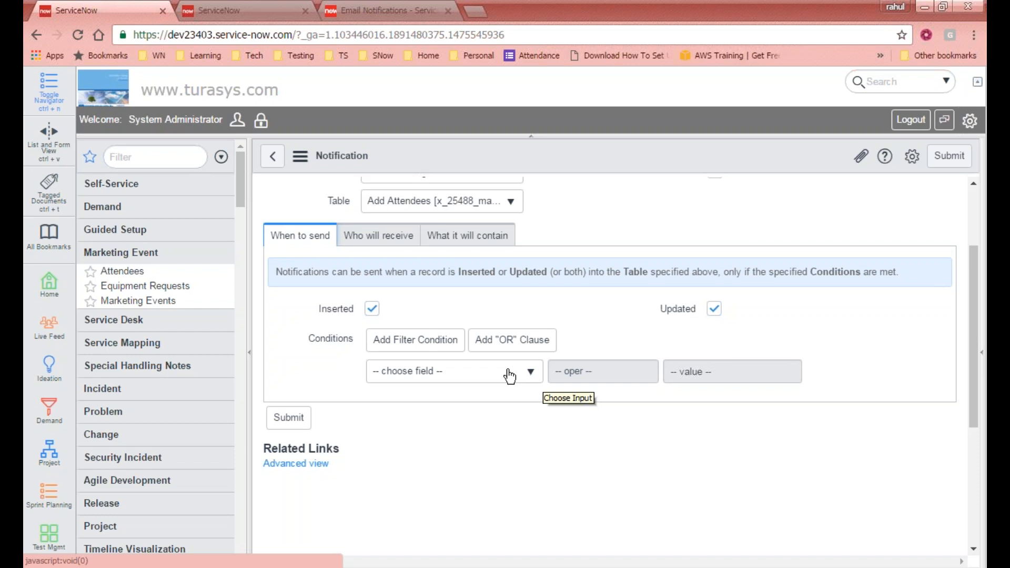
click(239, 10)
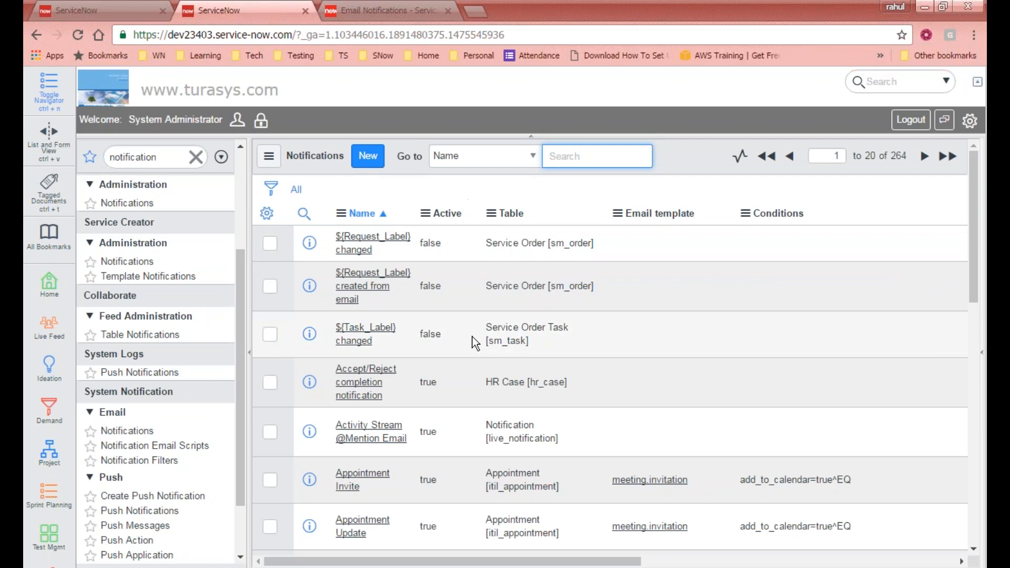
scroll(526, 347, down, 2)
scroll(550, 356, down, 3)
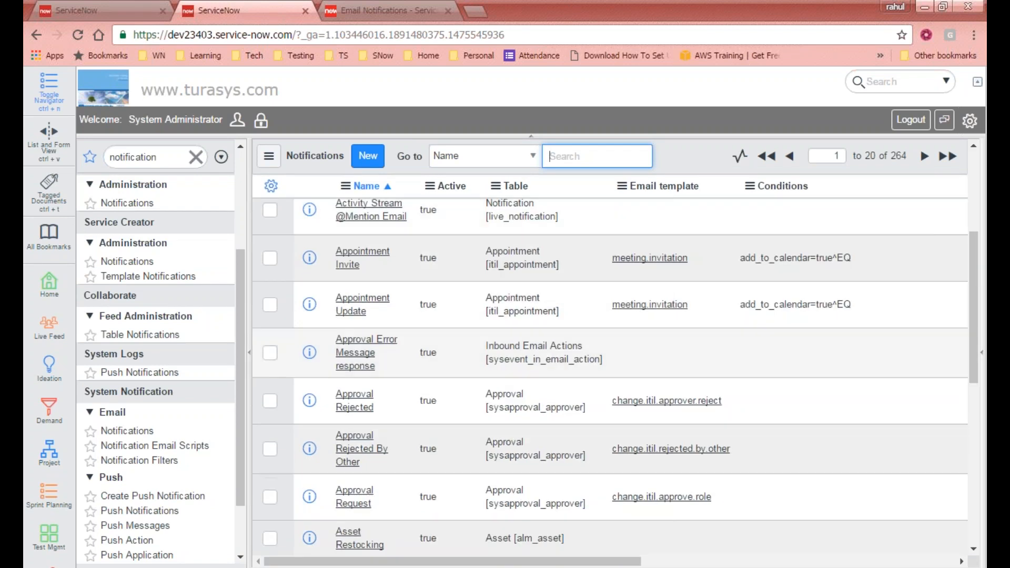
scroll(446, 337, up, 5)
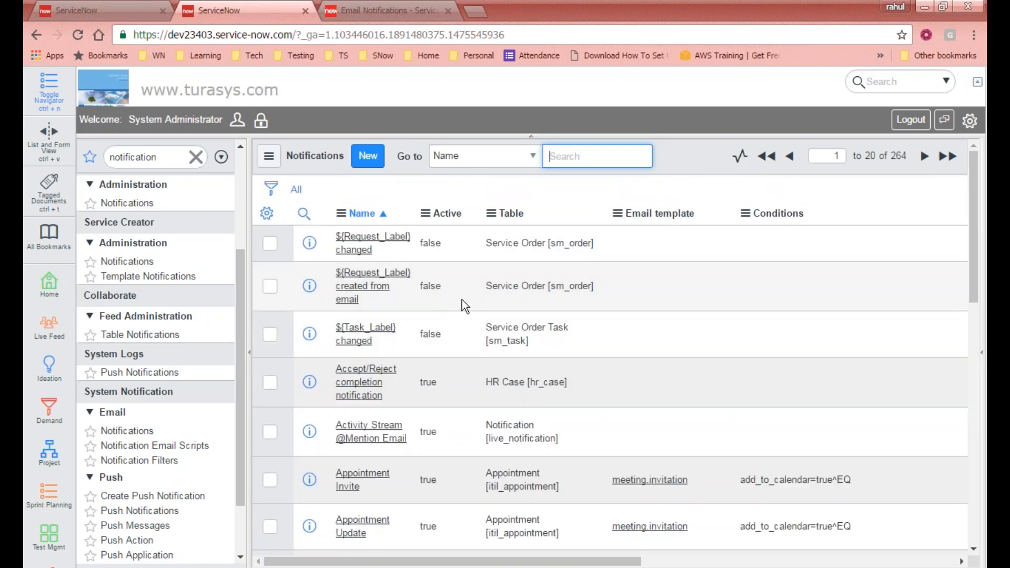
scroll(464, 316, down, 4)
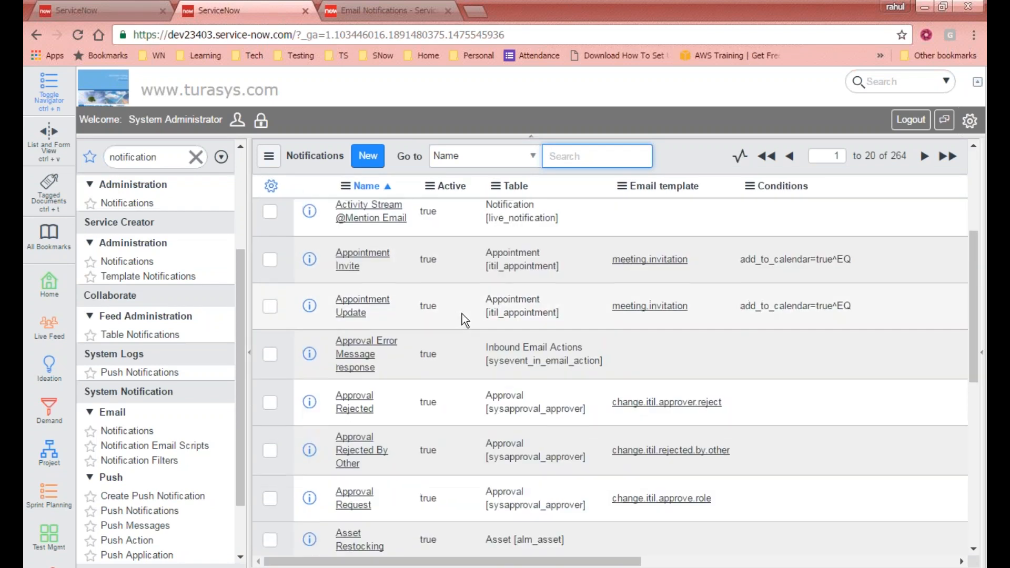
scroll(462, 315, up, 4)
click(136, 8)
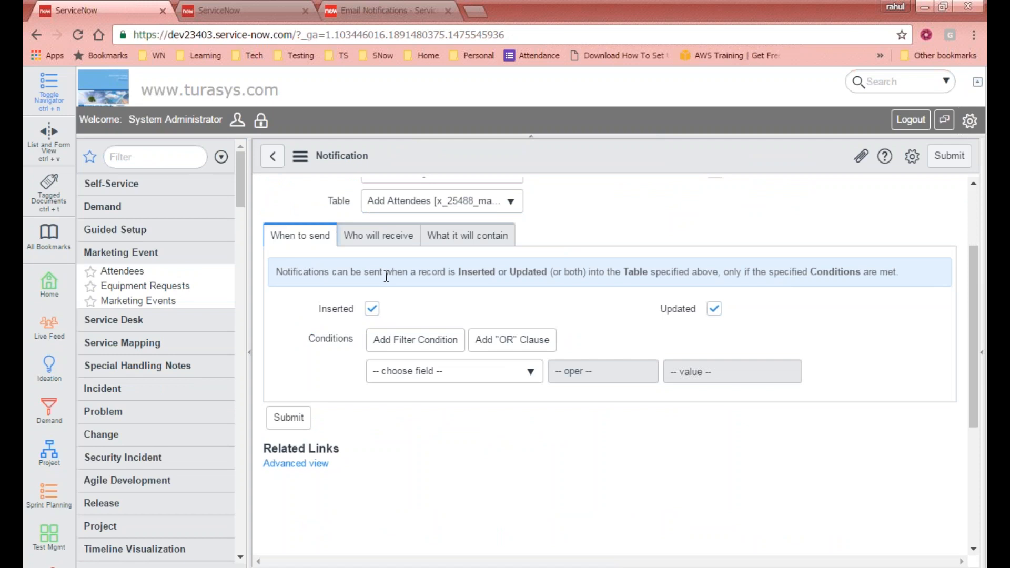
- Add a second external e-mail address to the Users recipients
click(387, 241)
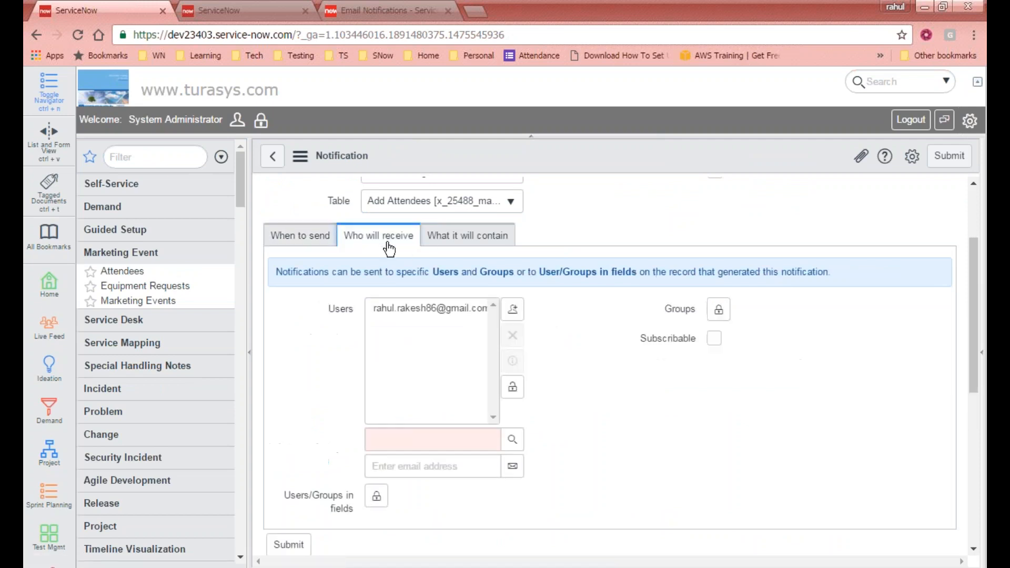
click(464, 468)
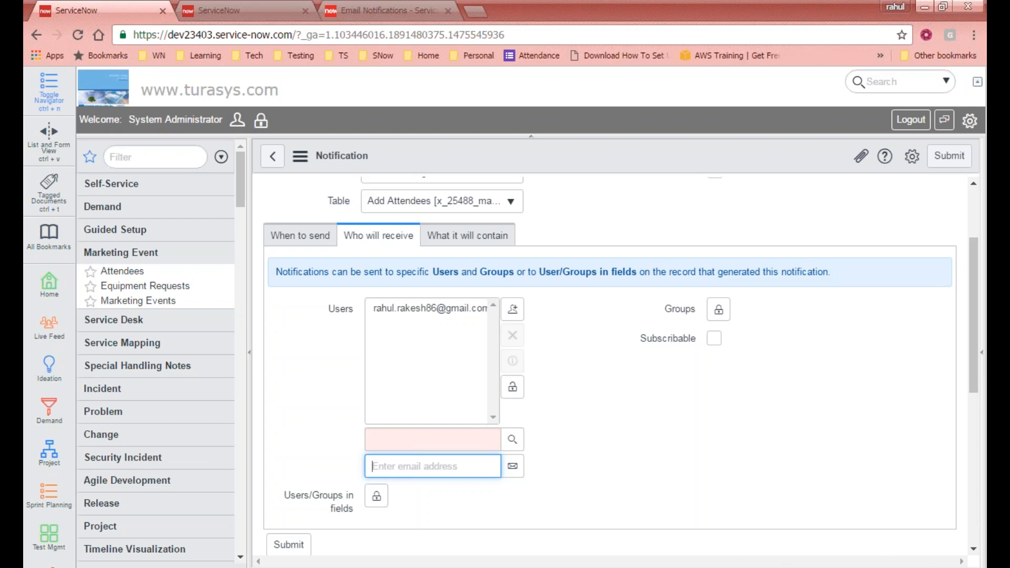
click(625, 426)
scroll(618, 432, down, 2)
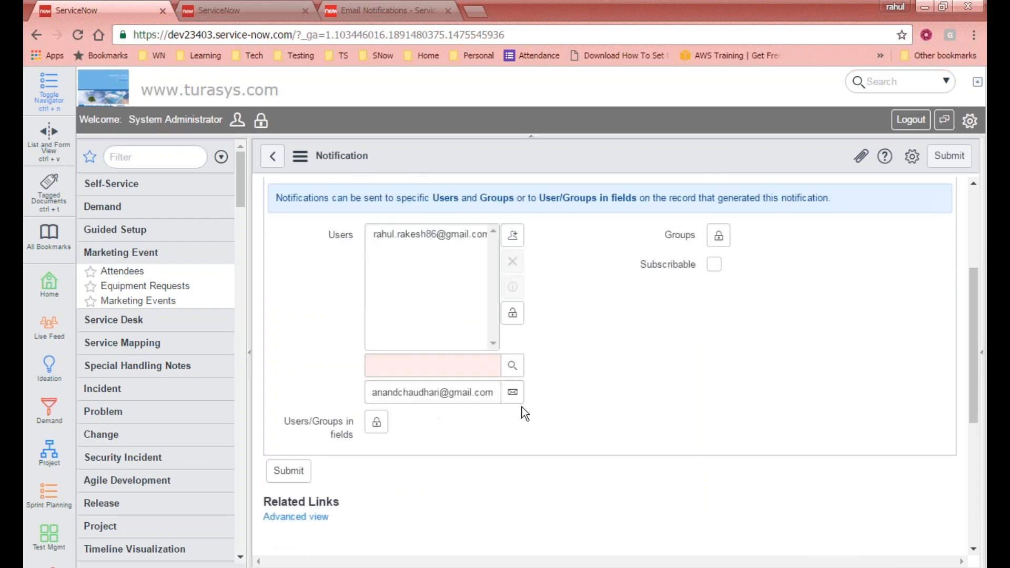
click(513, 392)
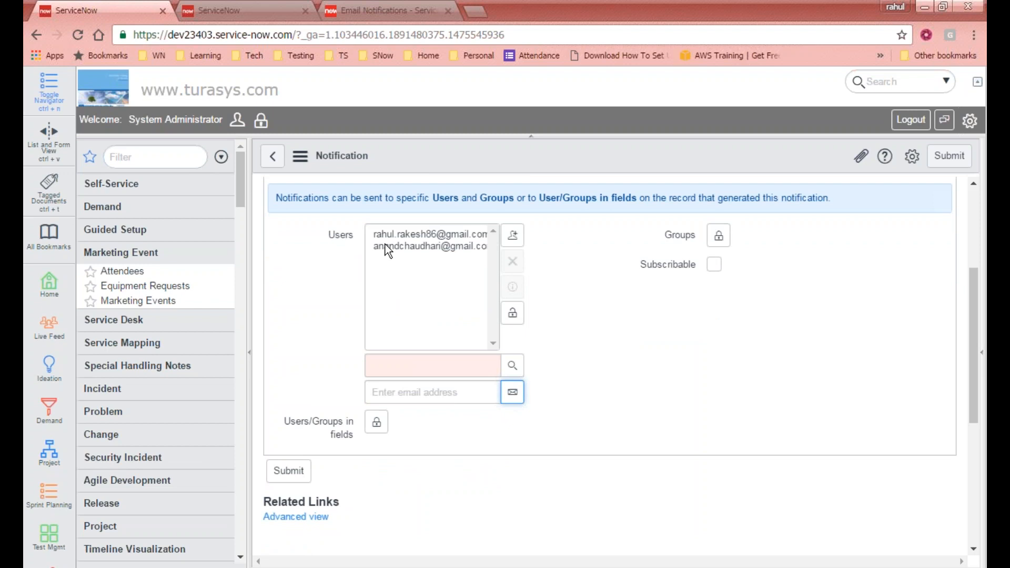
- Start another address, then remove the second address from the Users list
click(425, 398)
text(kumaran)
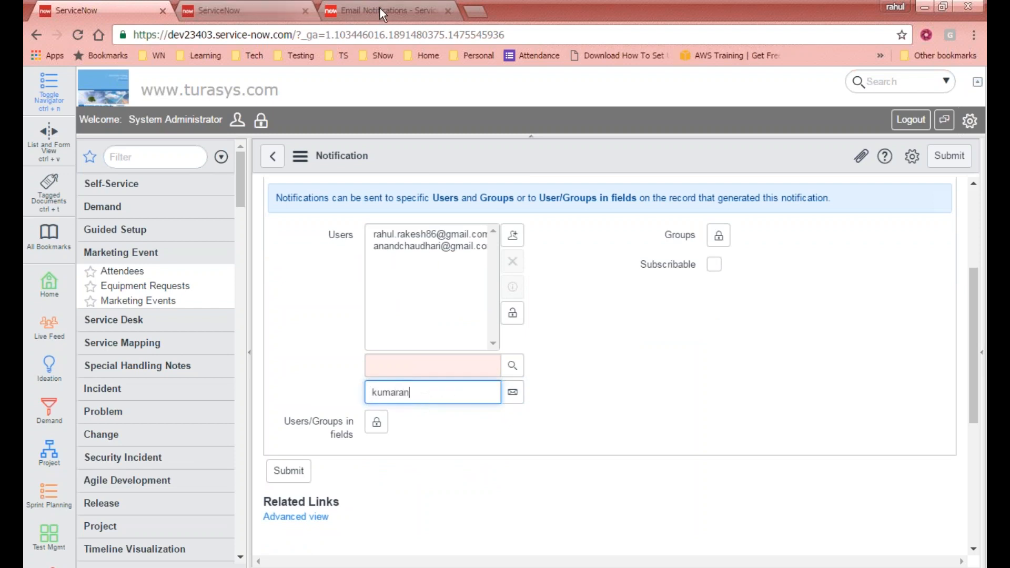
click(409, 245)
click(511, 266)
click(469, 12)
- Load Gmail in the new tab and clear the unfinished address in ServiceNow
text(gmail.com)
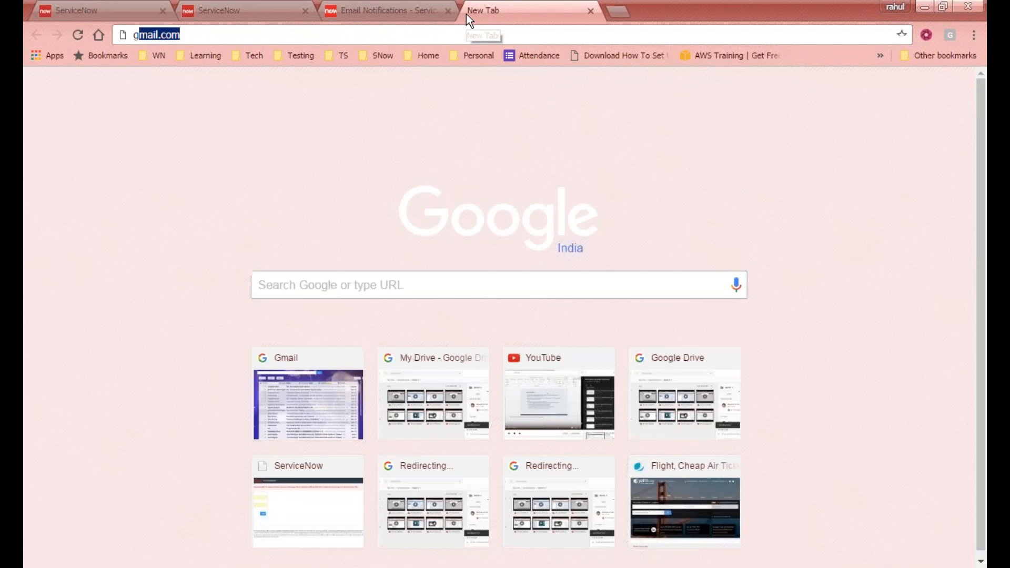
key(Return)
drag(466, 14, 153, 11)
click(216, 9)
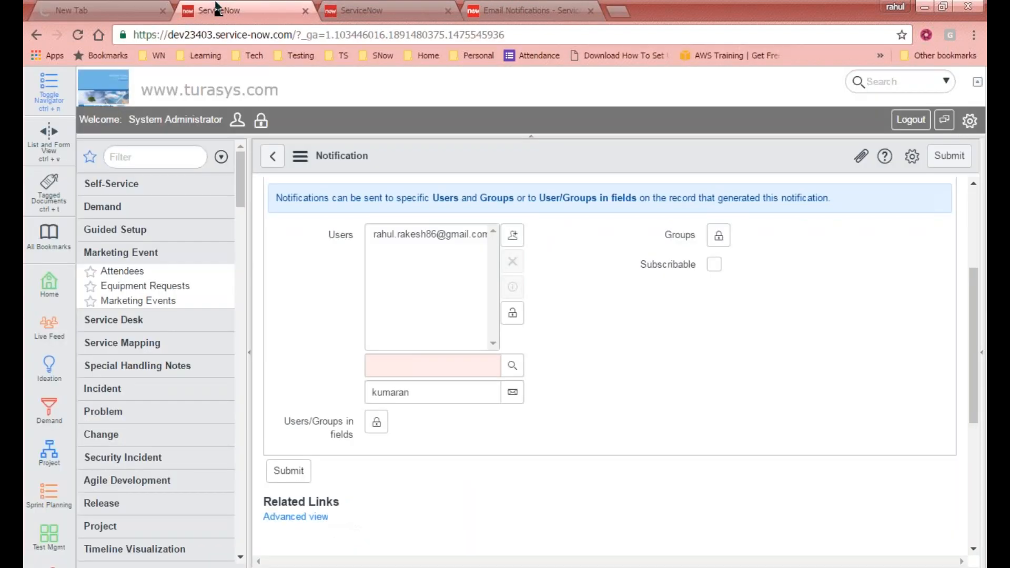
click(79, 10)
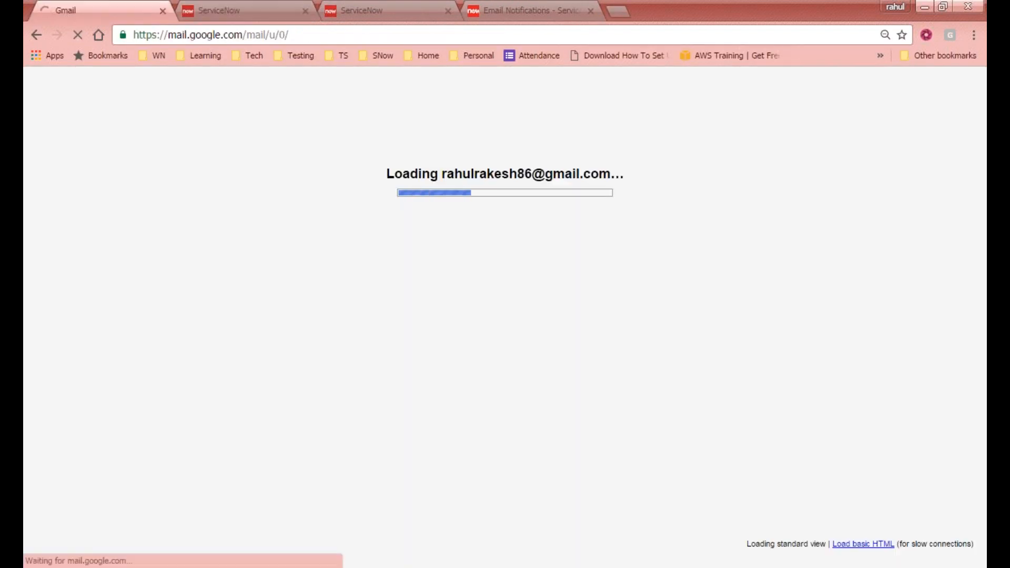
click(248, 7)
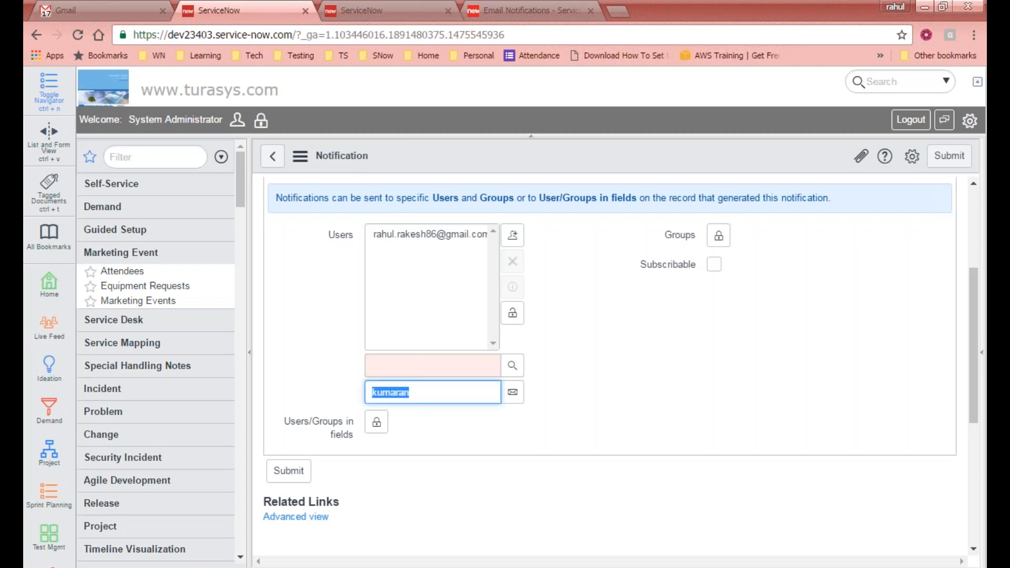
key(BackSpace)
- Compose a Gmail draft and add the first contact as a recipient
click(106, 10)
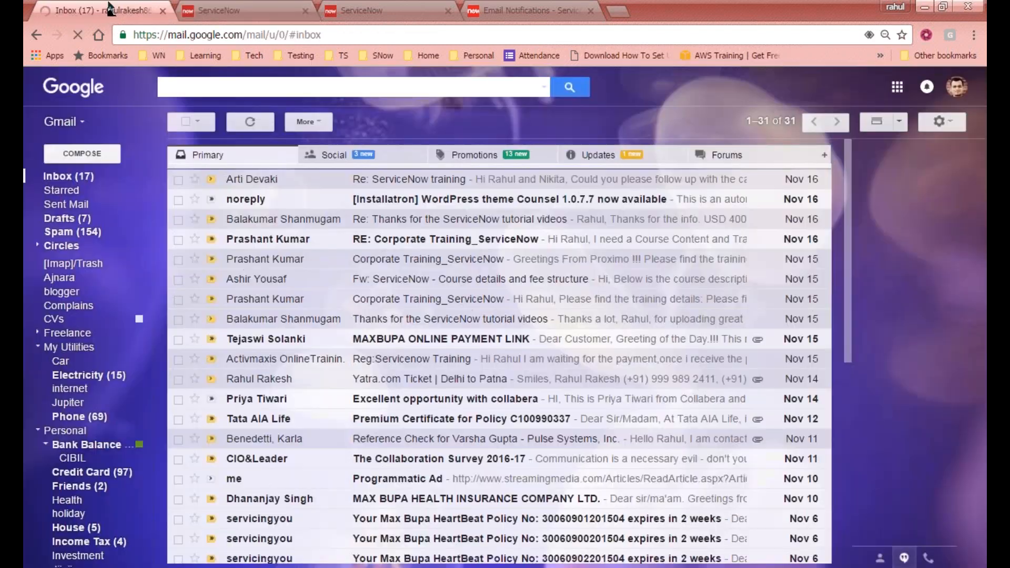
click(73, 156)
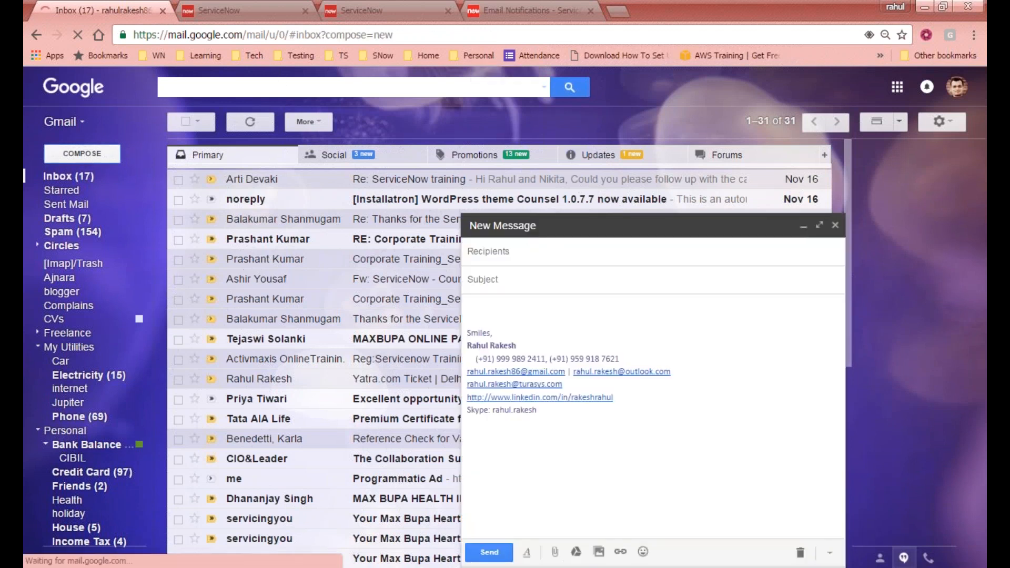
click(510, 251)
click(506, 254)
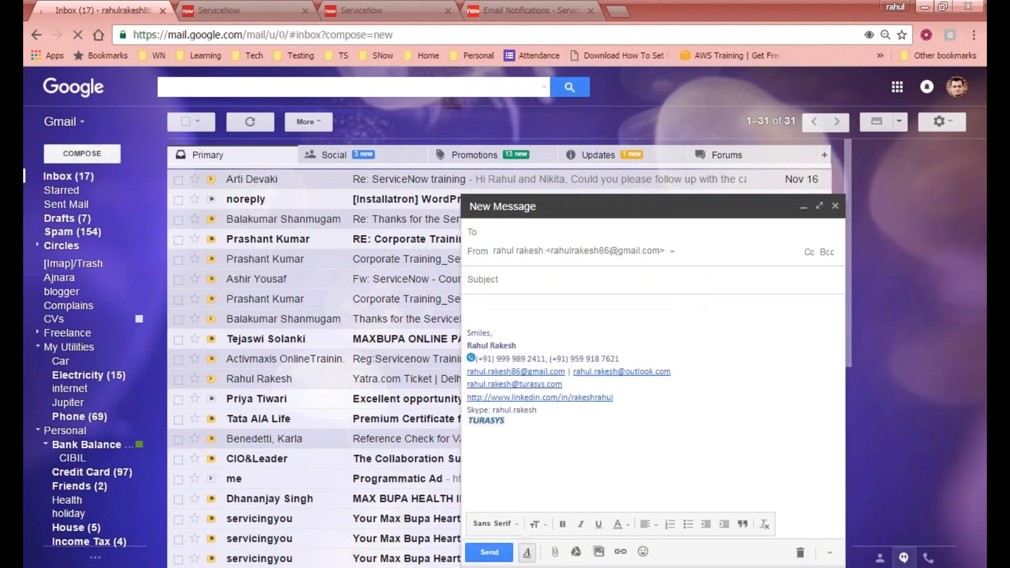
click(513, 234)
text(anan)
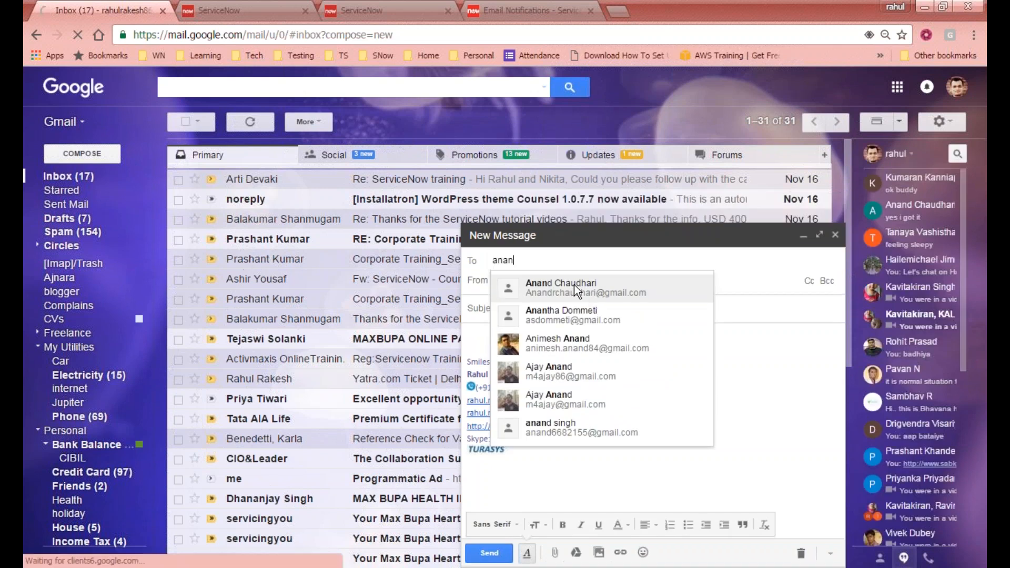
click(573, 285)
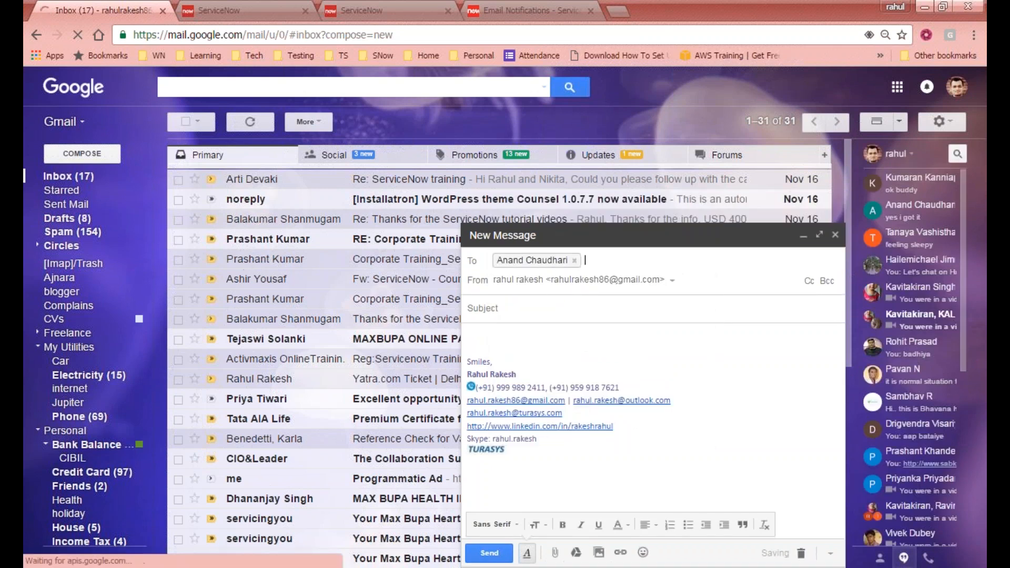
- Copy that contact's e-mail address into ServiceNow and add it to Users
double_click(550, 260)
click(577, 262)
drag(572, 262, 694, 263)
key(ctrl+c)
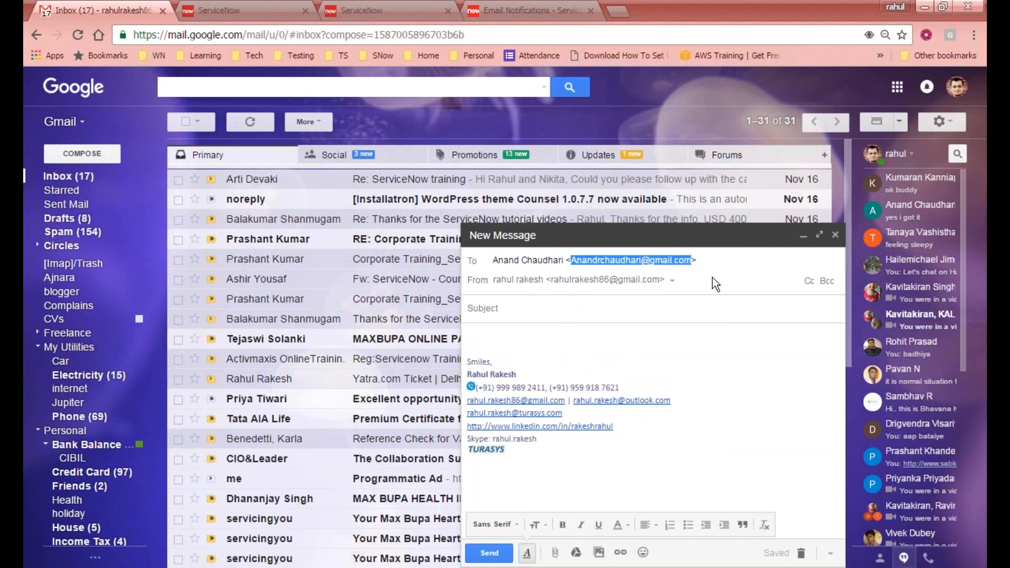
key(BackSpace)
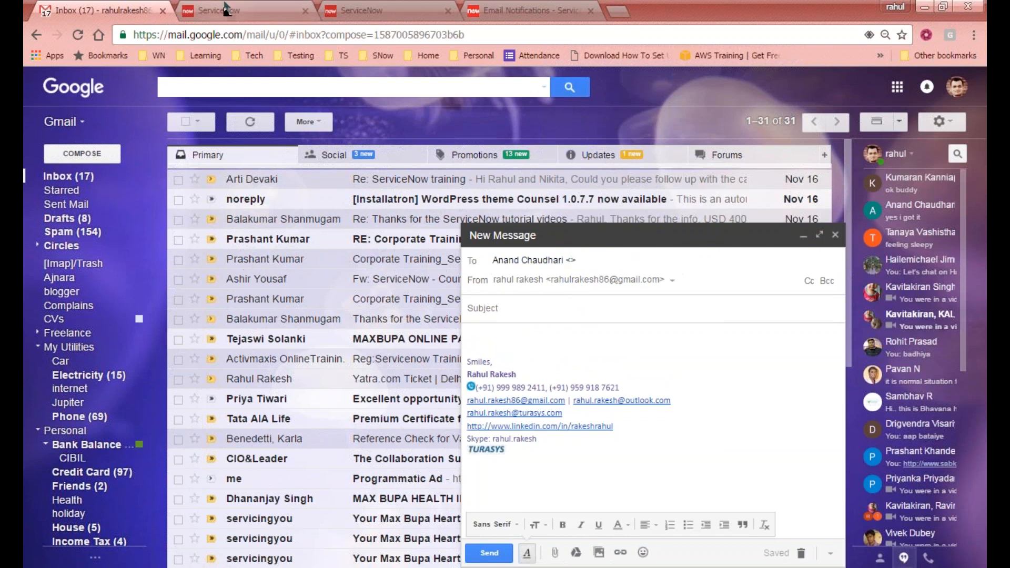
click(242, 10)
click(429, 392)
key(ctrl+v)
click(520, 399)
- Look up the second contact in the draft and cut its e-mail address
key(ctrl+1)
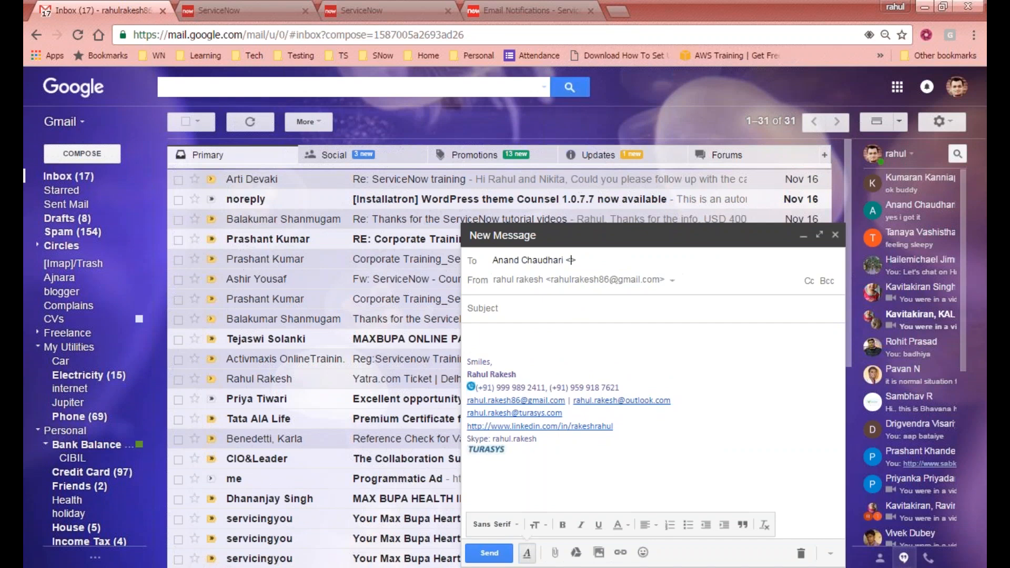
key(ctrl+a)
text(kumar)
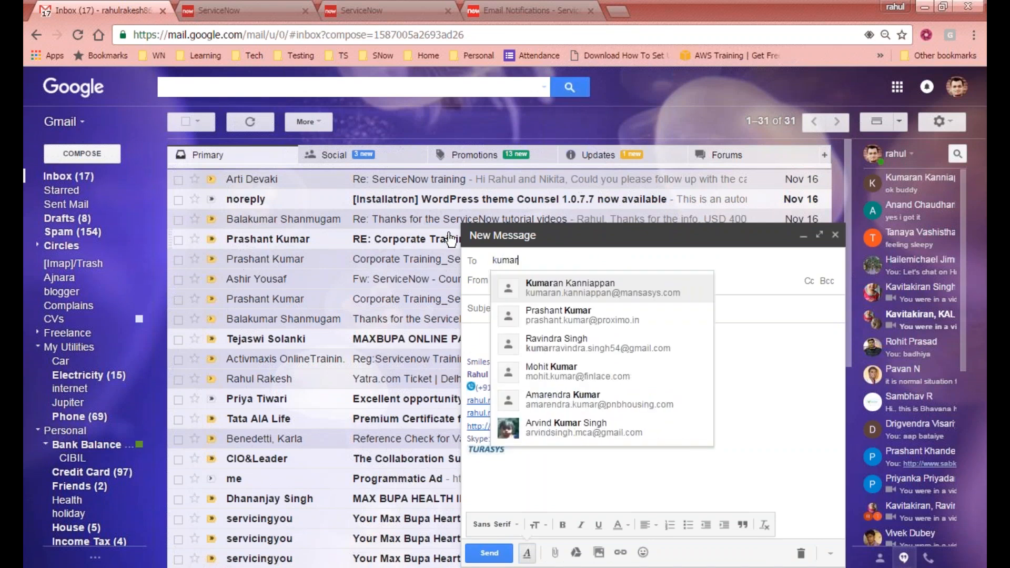
click(548, 292)
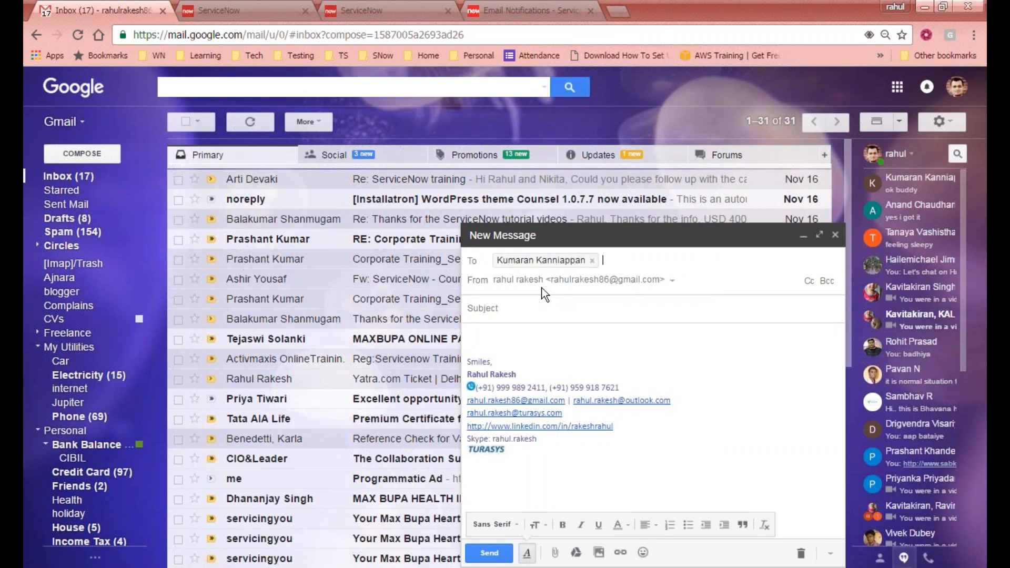
double_click(533, 260)
click(589, 263)
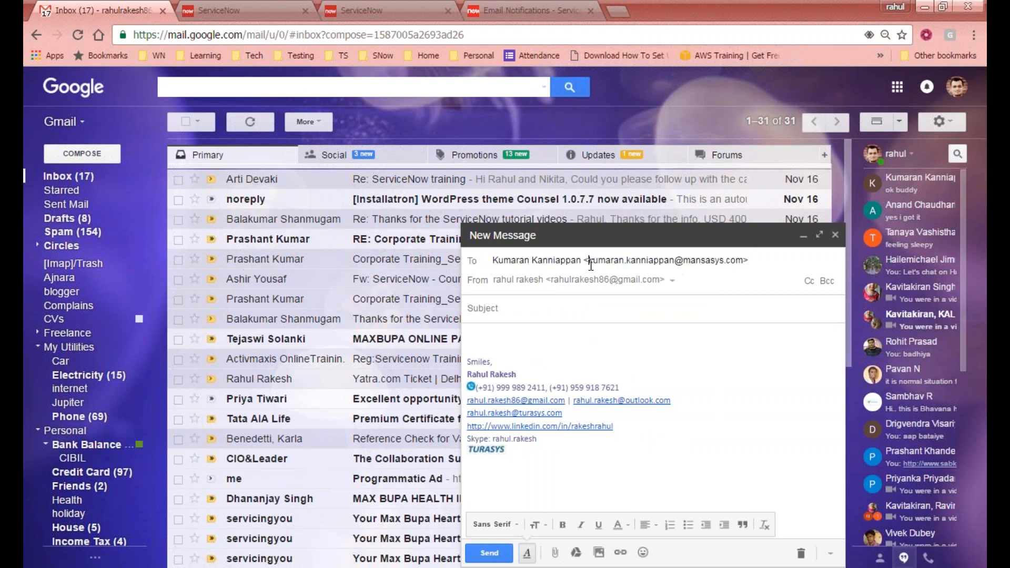
shift+click(743, 260)
key(ctrl+c)
key(BackSpace)
- Discard the Gmail draft and paste the address into ServiceNow's email field
click(801, 553)
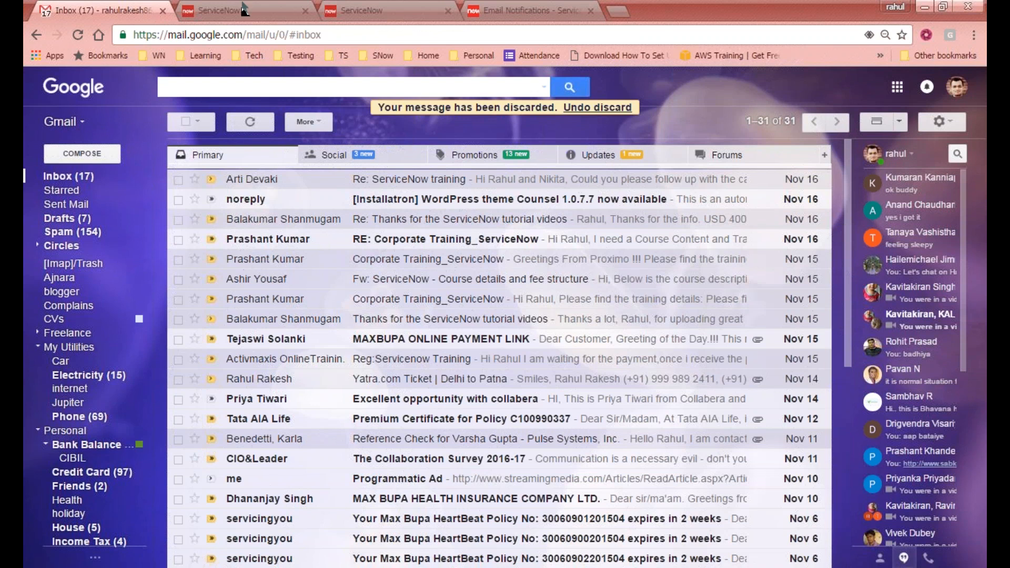
click(218, 10)
click(402, 399)
key(ctrl+v)
- Add the third address to Users, lock the list, and view the message content settings
click(513, 392)
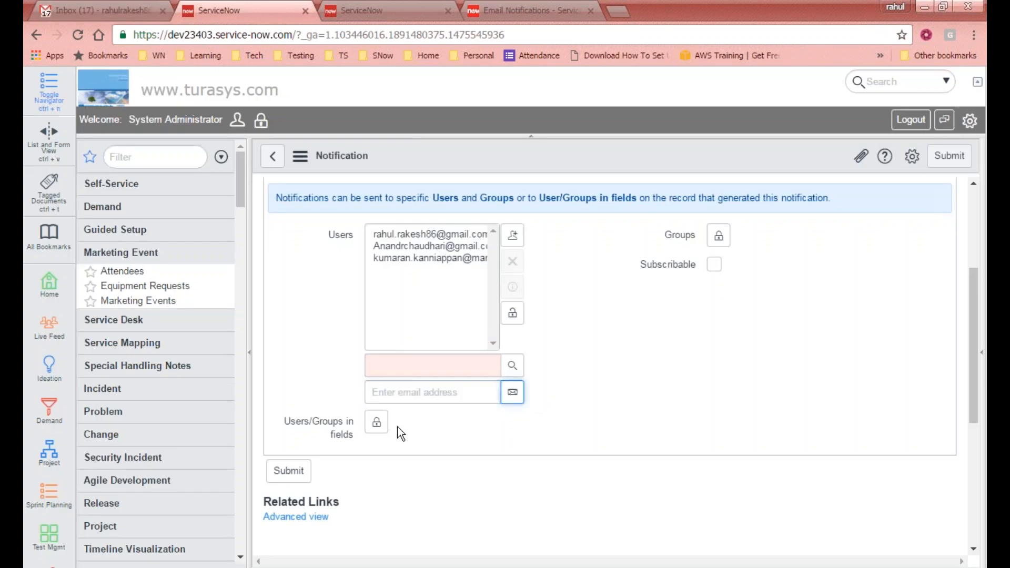
click(513, 314)
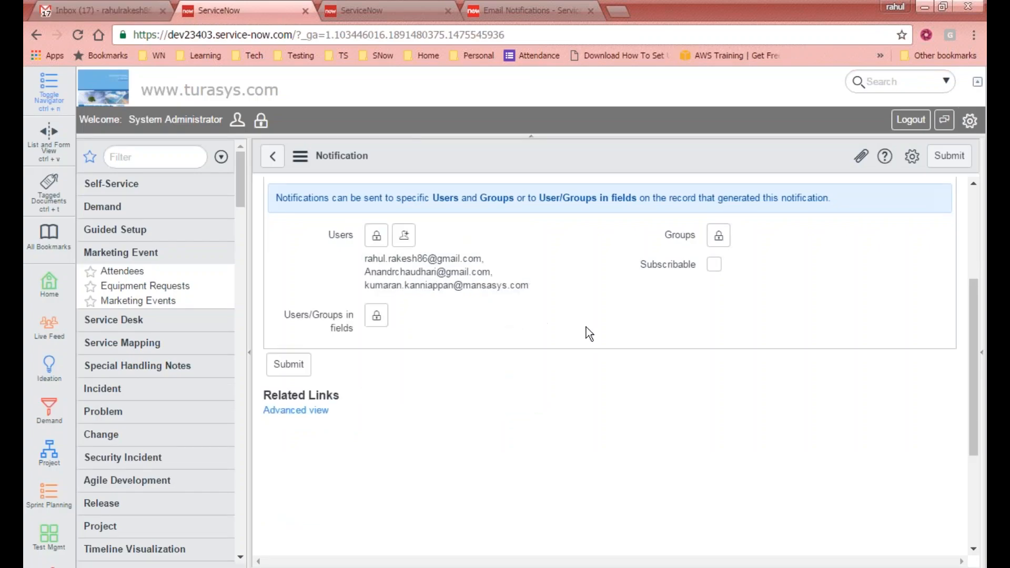
scroll(567, 283, up, 4)
click(482, 357)
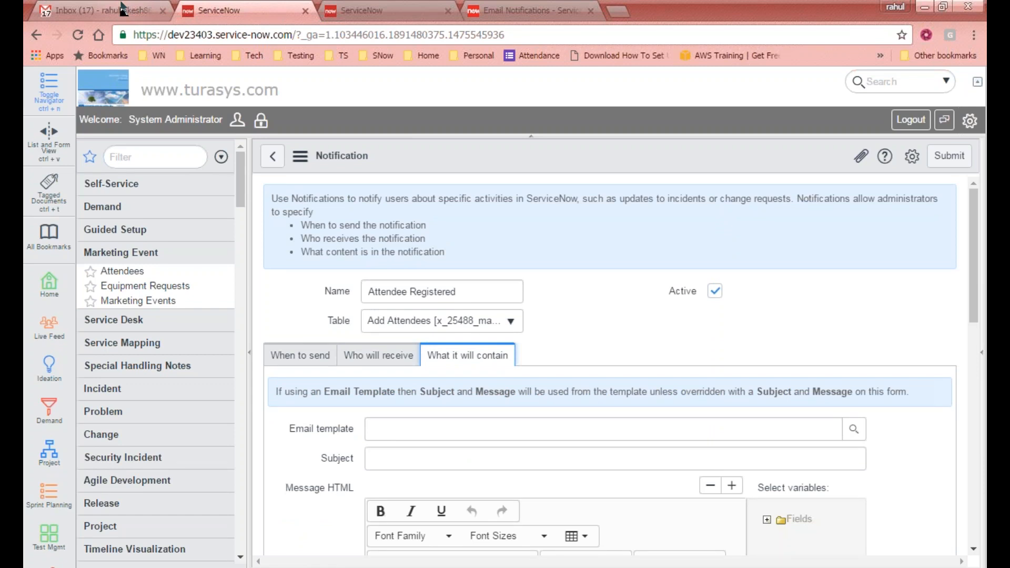
- Review the notification's recipients, then return to the full Notifications list tab
click(384, 11)
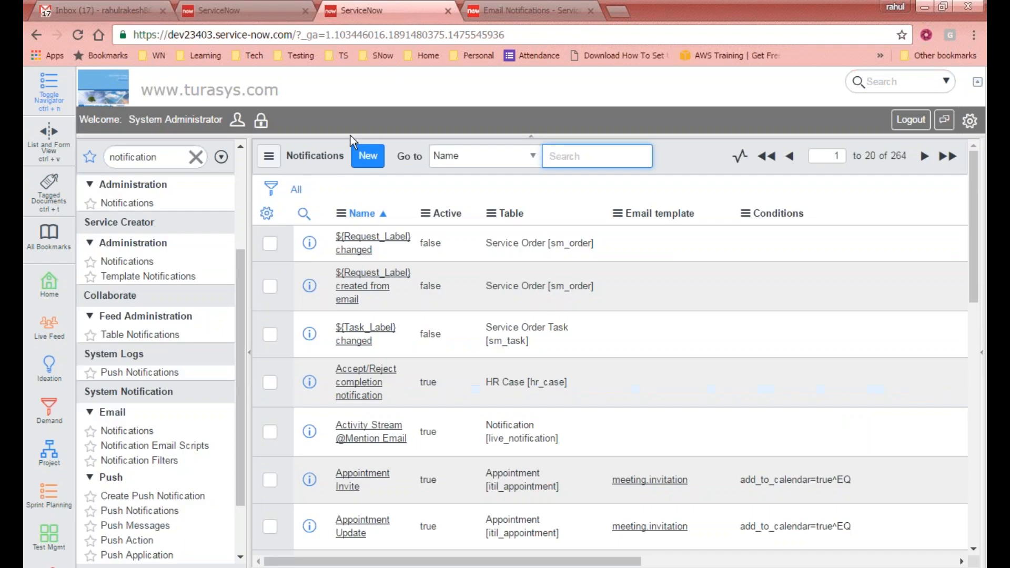
double_click(170, 158)
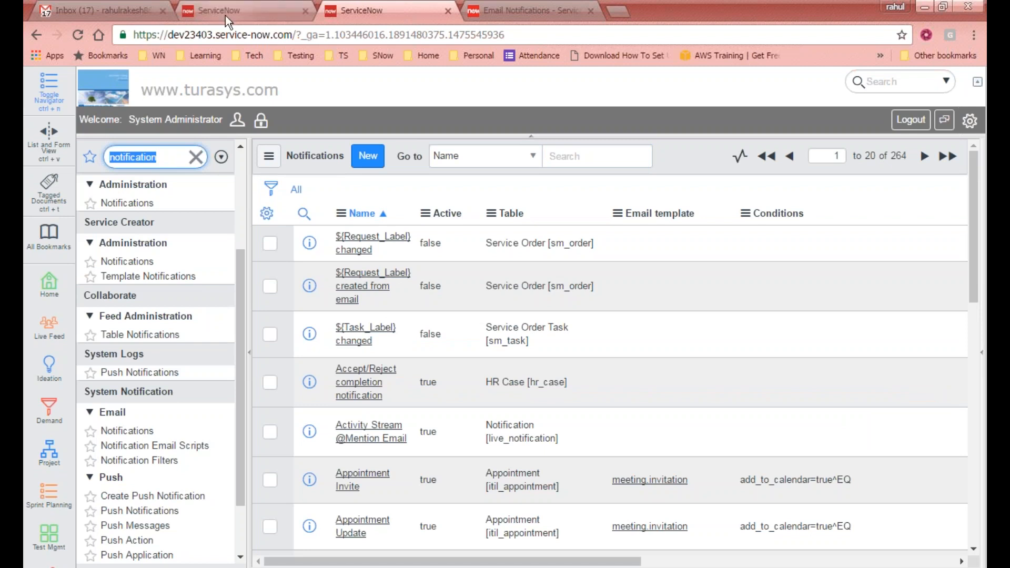
click(257, 6)
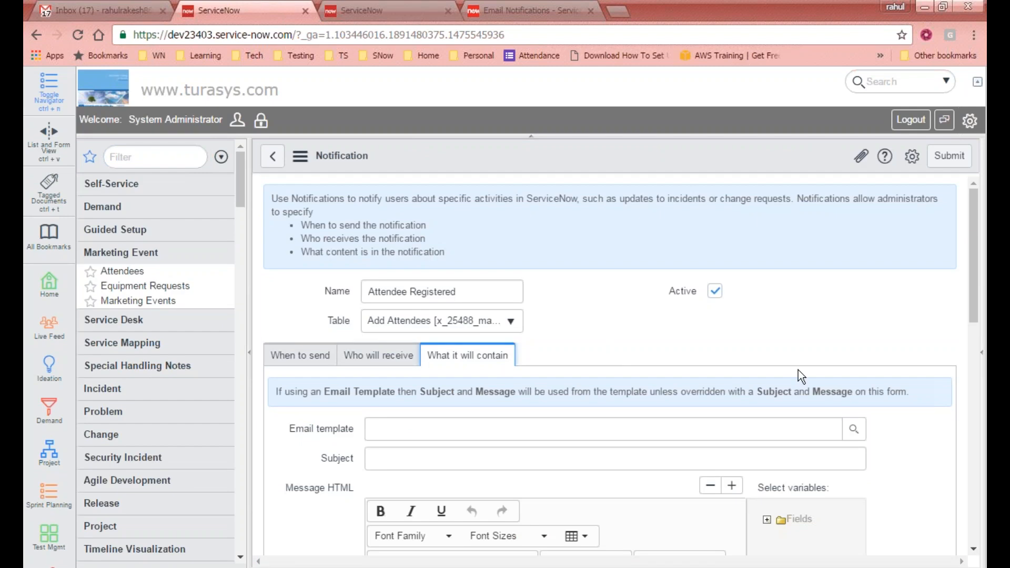
drag(977, 284, 974, 334)
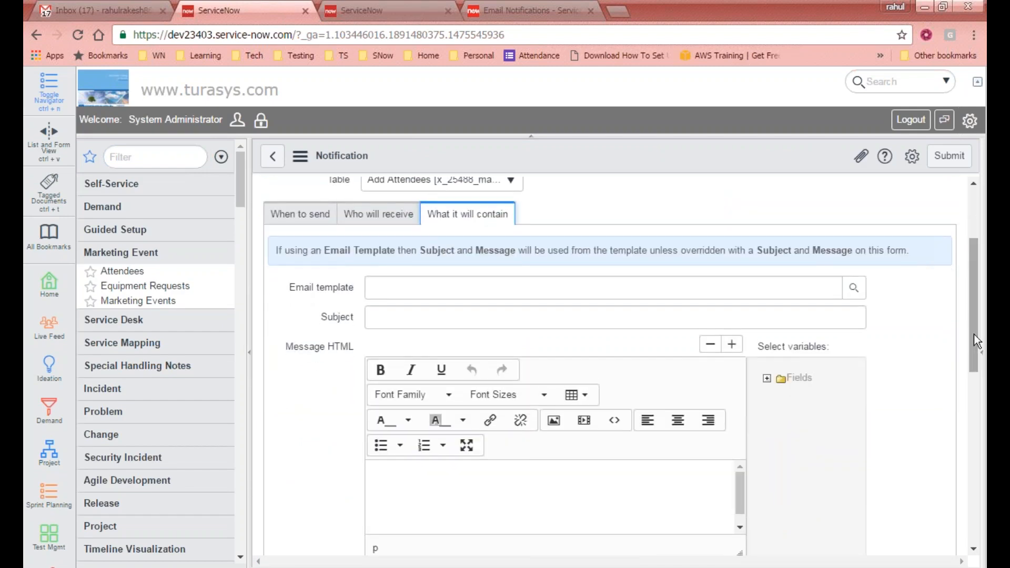
click(379, 214)
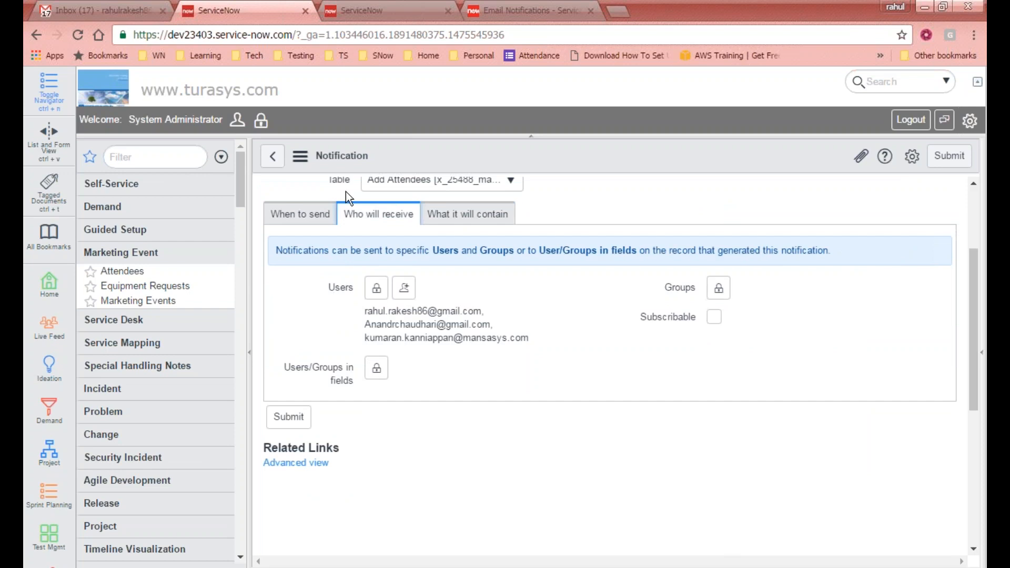
click(386, 9)
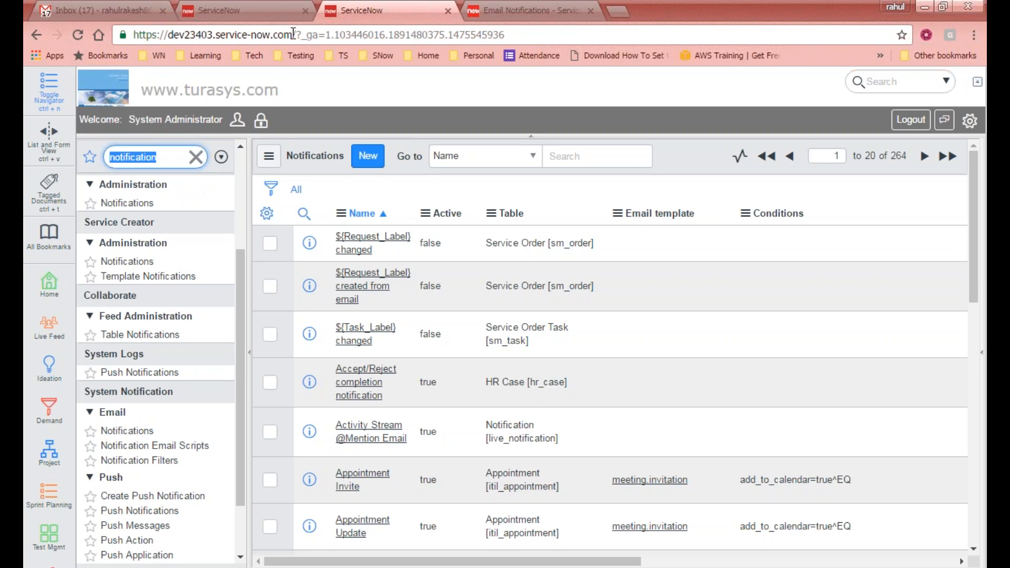
- Select the instance web address, then return to the top of the Attendee Registered notification form
drag(293, 35, 125, 35)
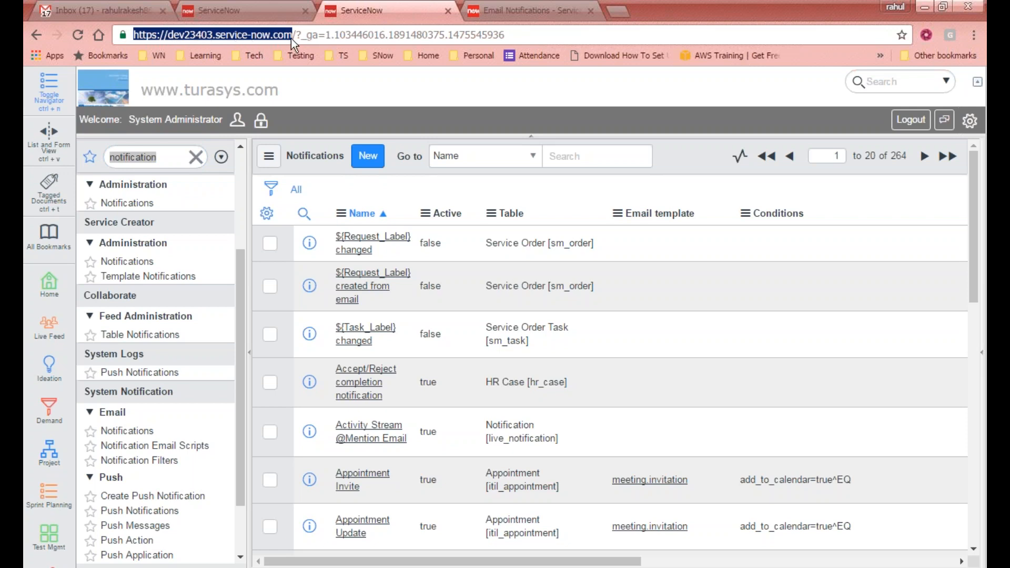
drag(294, 35, 137, 24)
click(299, 83)
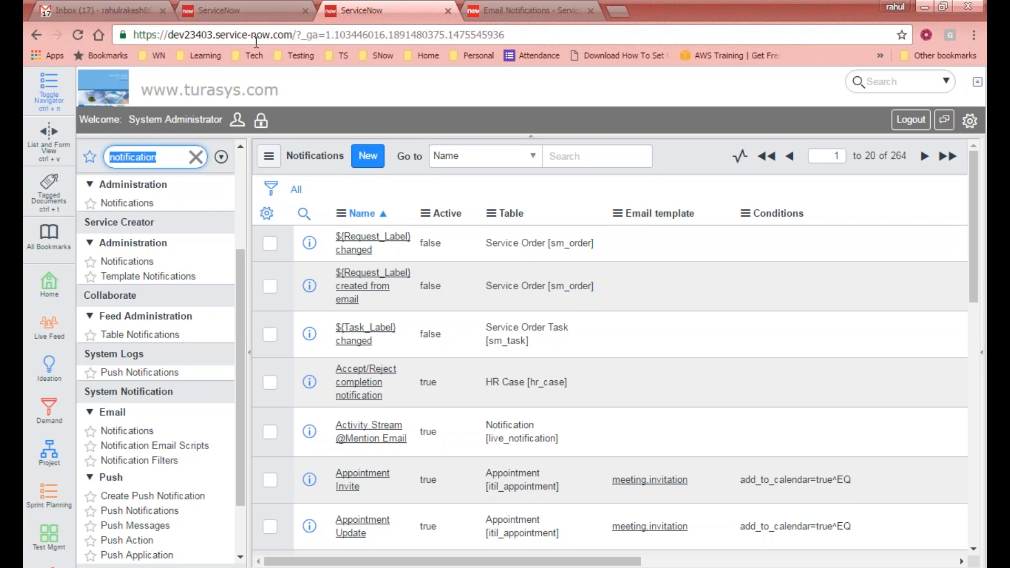
click(239, 14)
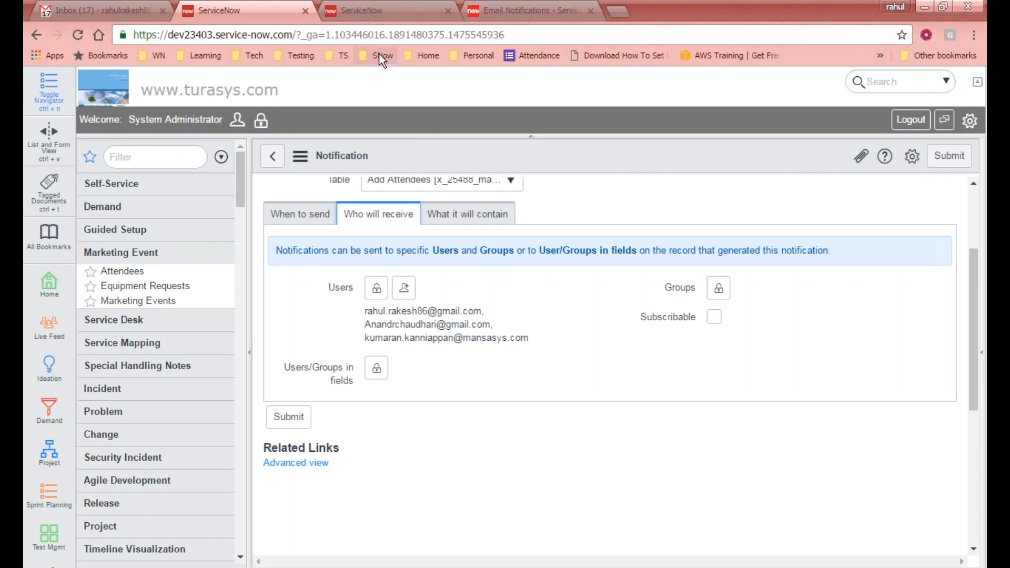
scroll(553, 336, up, 3)
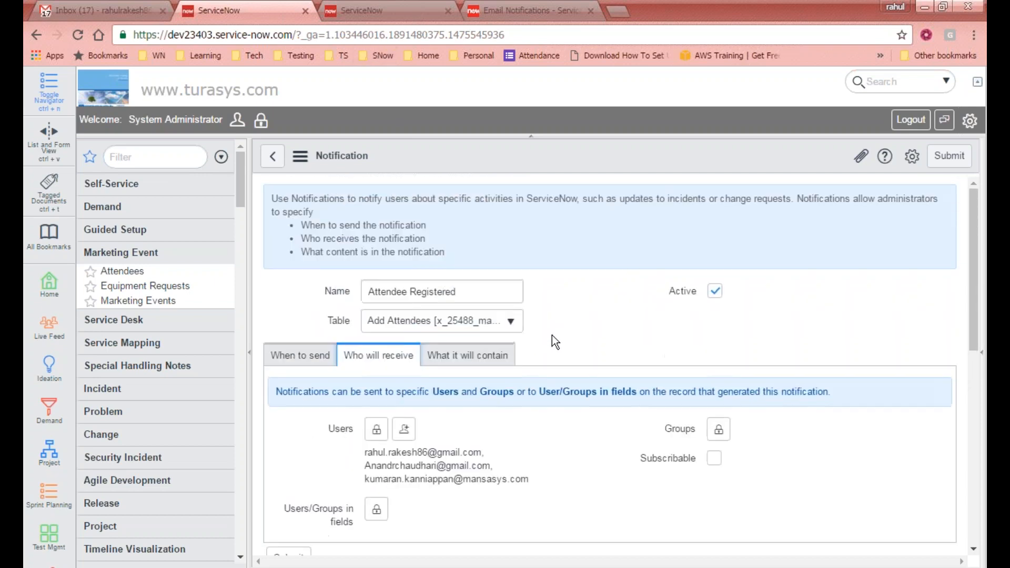
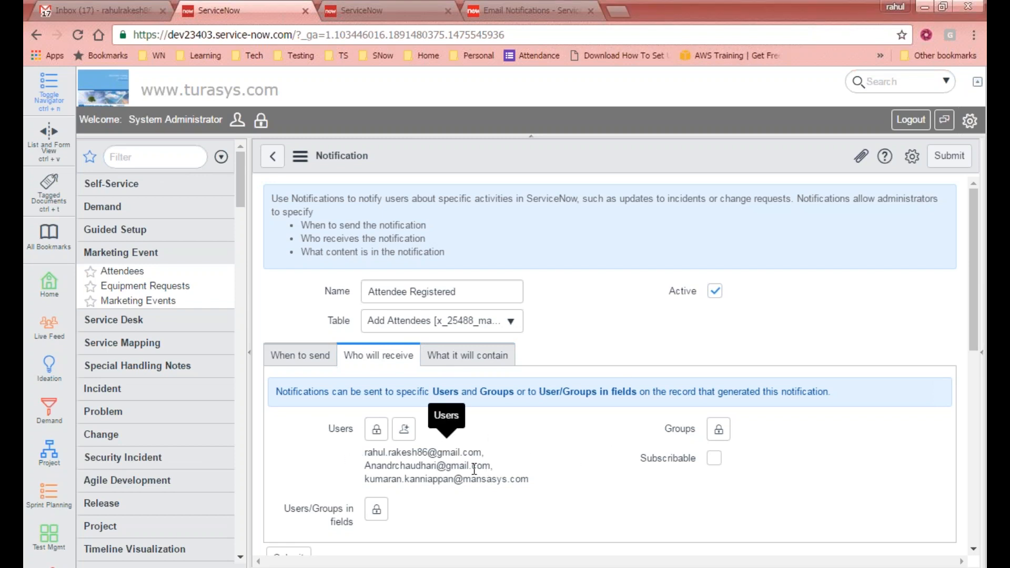
- Review the What it will contain settings and submit the Attendee Registered notification
click(468, 355)
scroll(600, 422, down, 2)
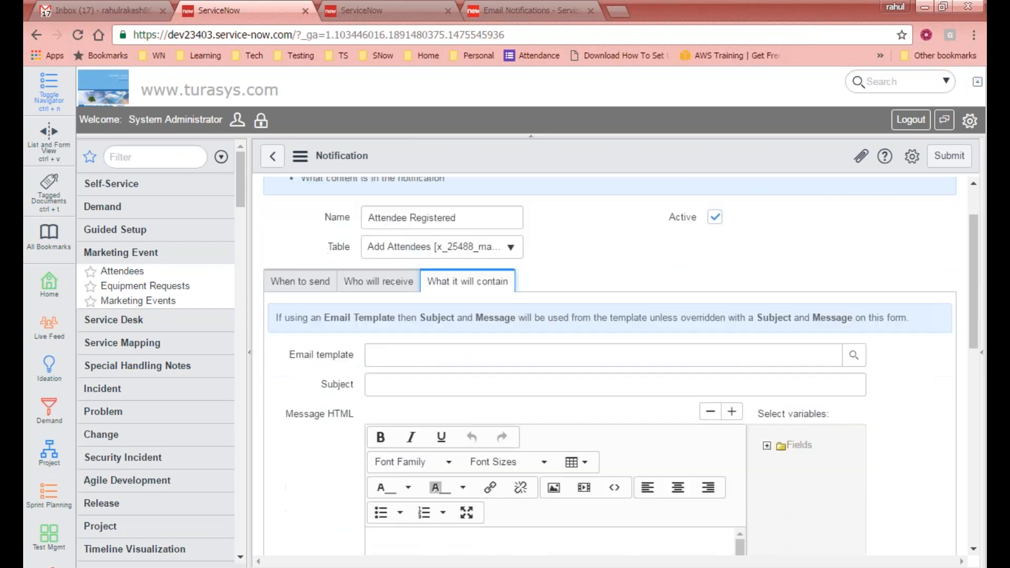
scroll(522, 400, down, 3)
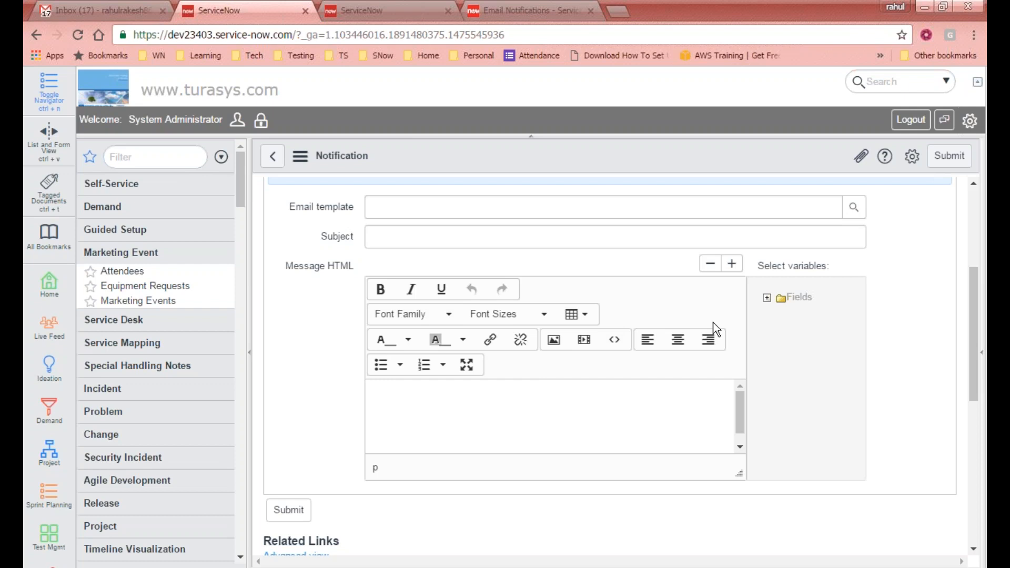
scroll(716, 324, up, 5)
scroll(826, 287, down, 5)
scroll(532, 288, up, 4)
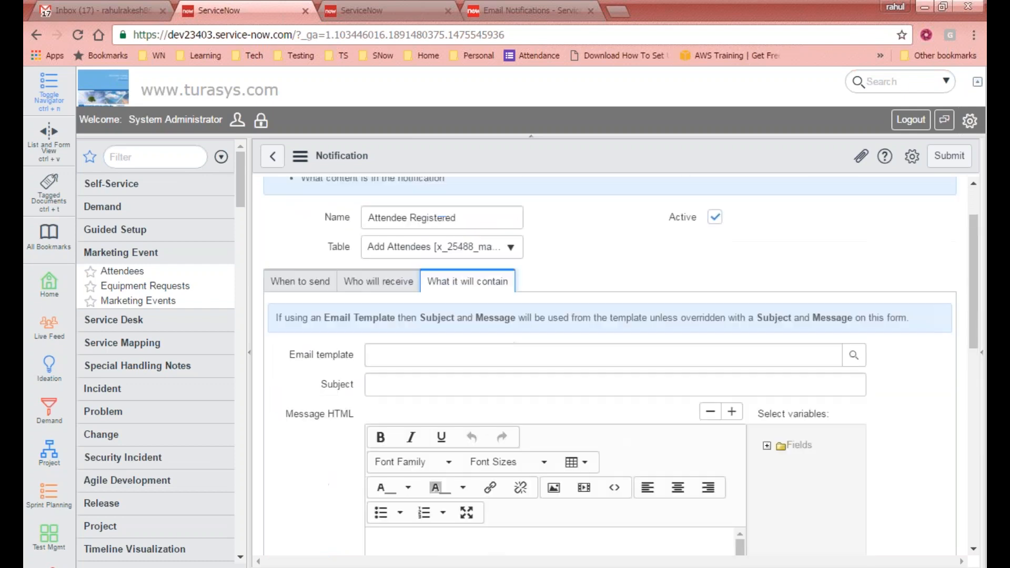
click(954, 157)
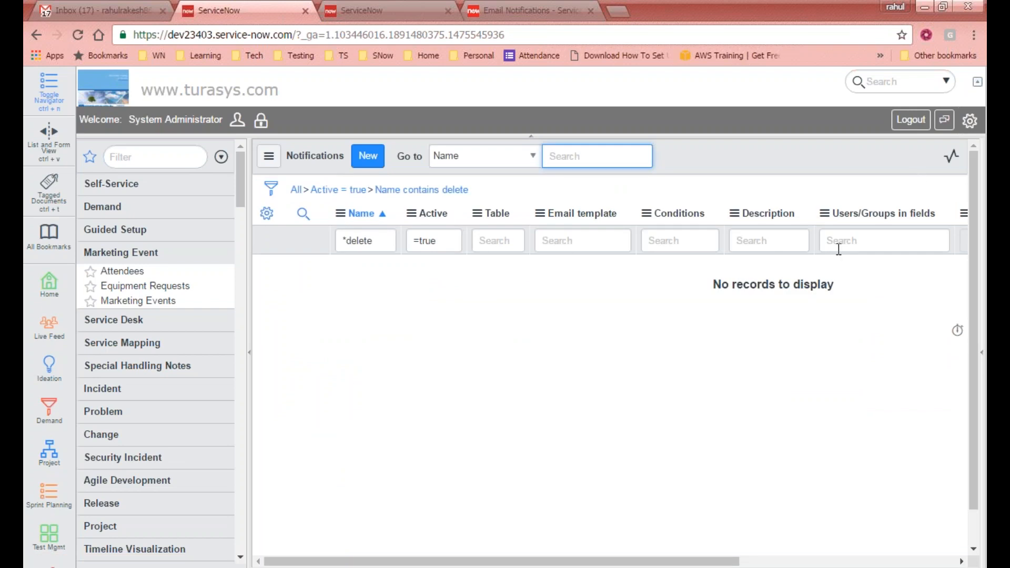
- Show all notifications and add the Created column to the list layout
click(296, 190)
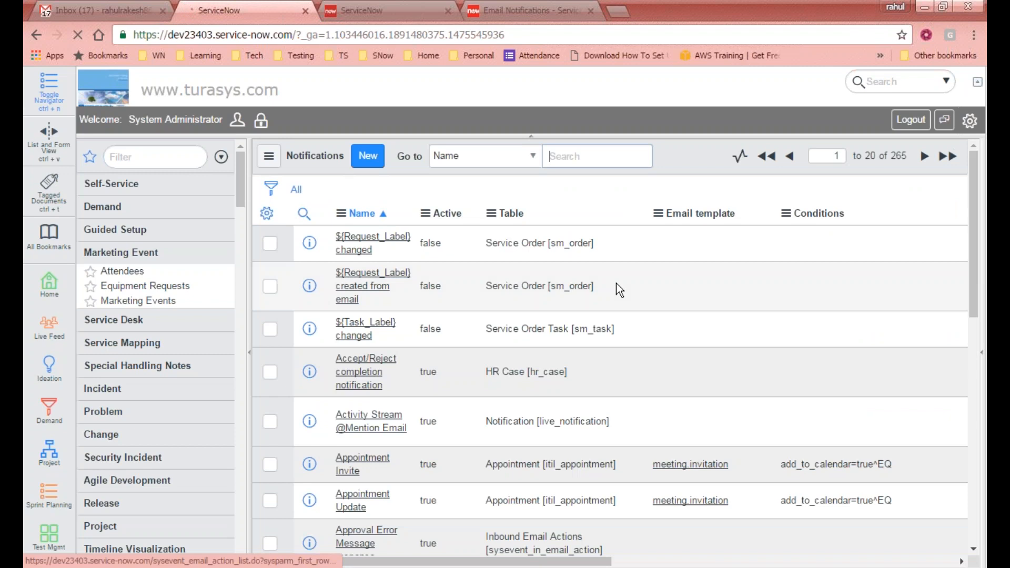
drag(521, 566, 289, 410)
click(258, 213)
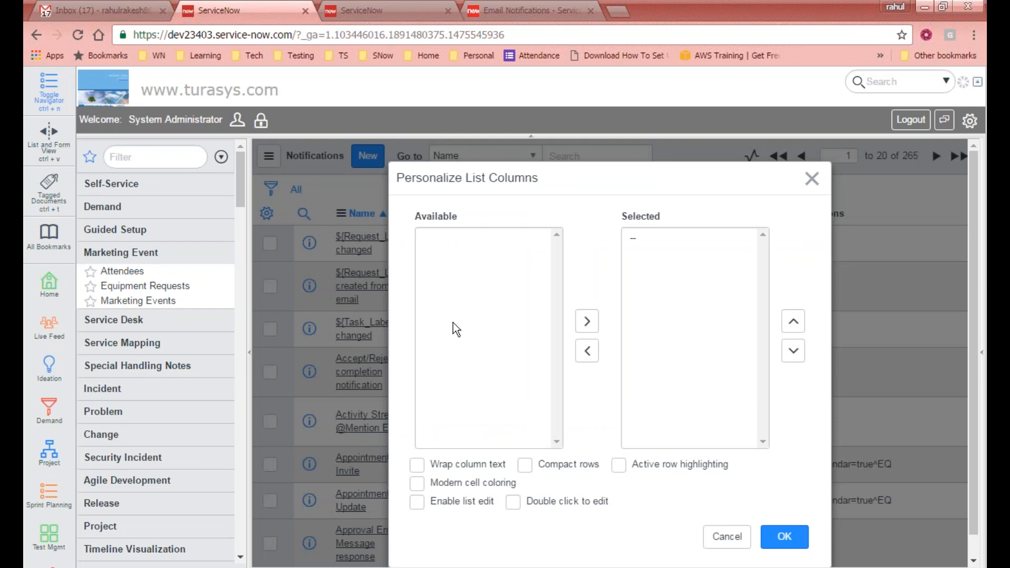
click(453, 323)
key(u)
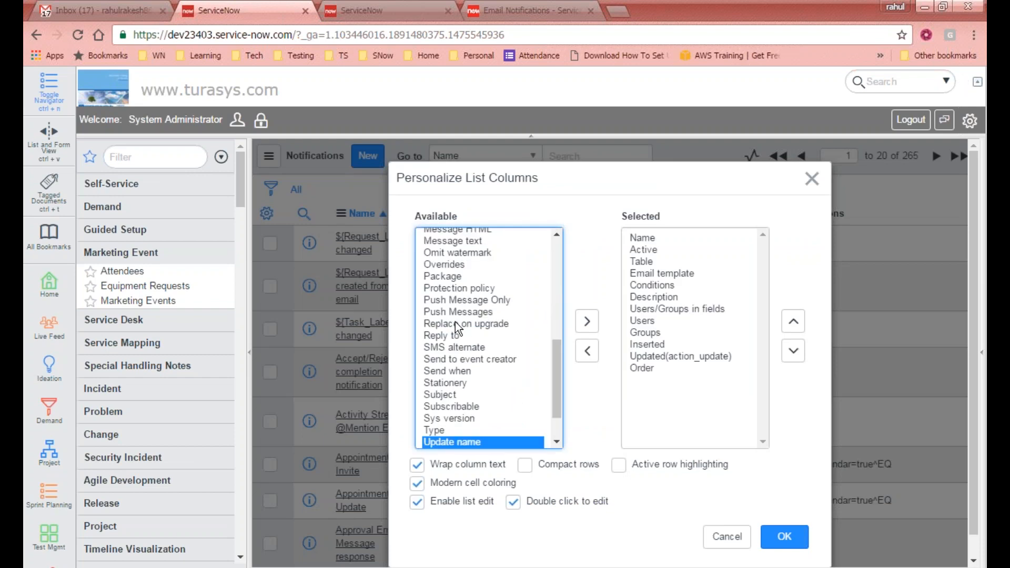
scroll(561, 441, down, 2)
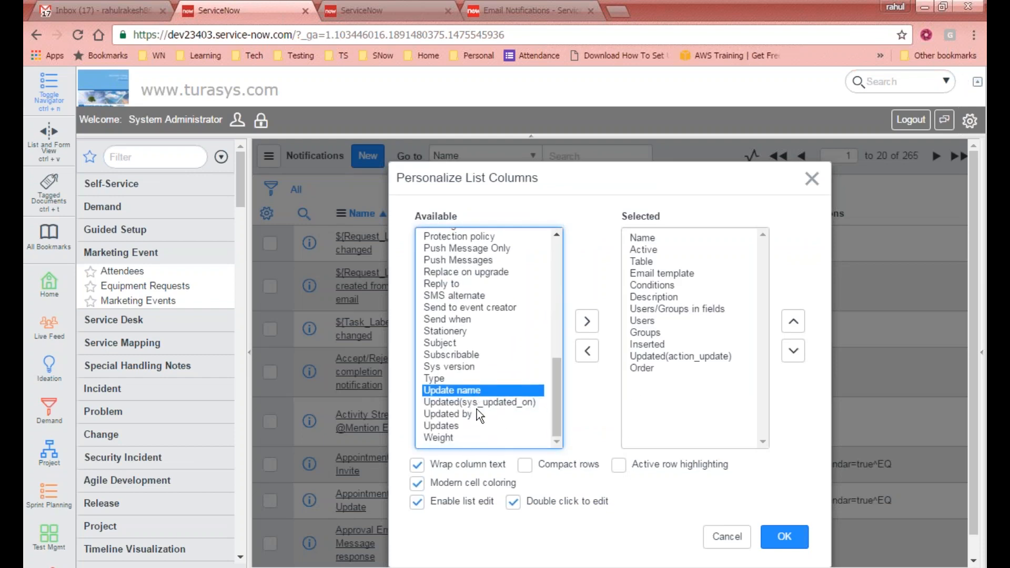
text(cr)
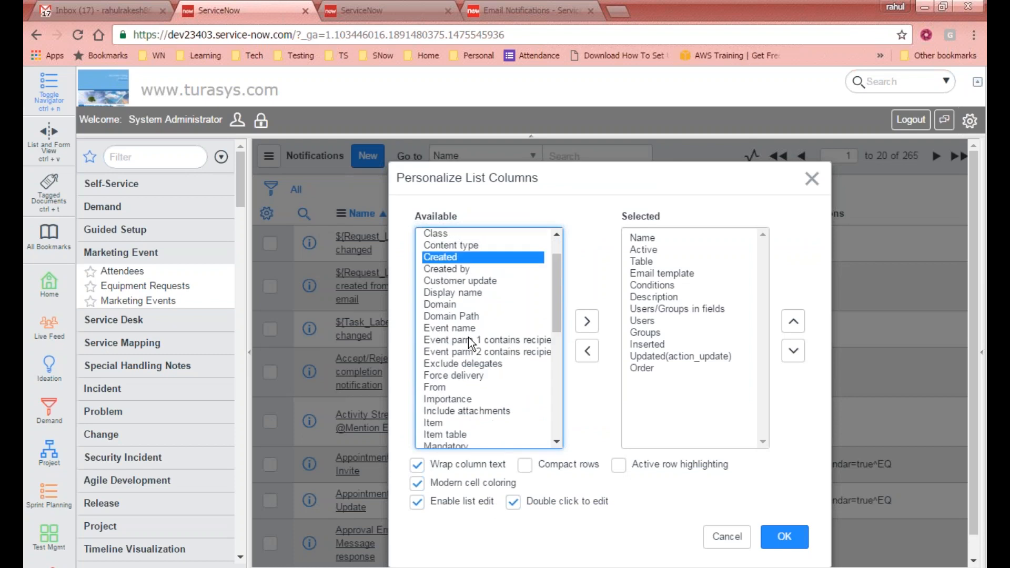
double_click(473, 258)
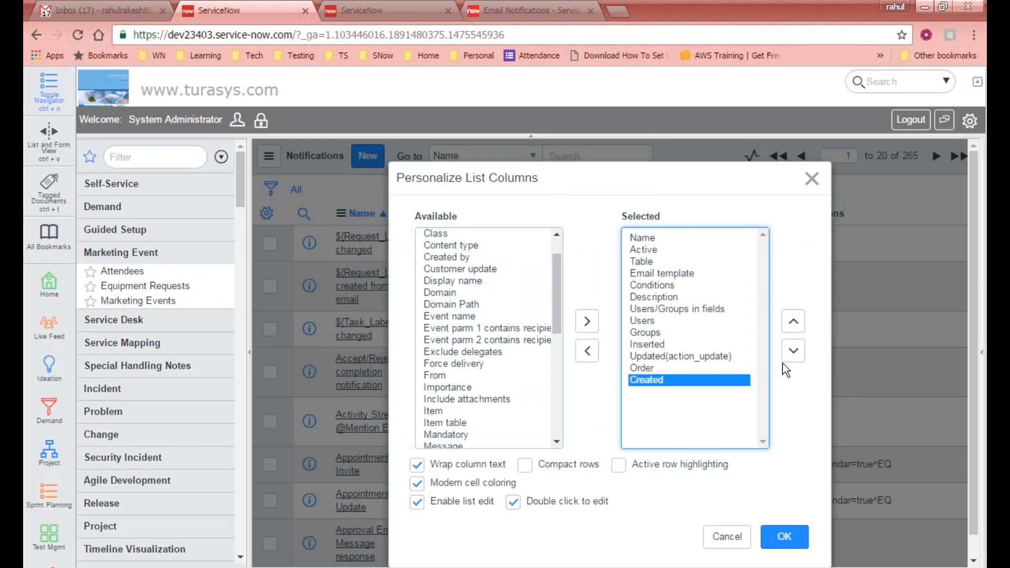
click(795, 326)
click(795, 325)
click(795, 325)
click(794, 325)
click(794, 326)
click(794, 325)
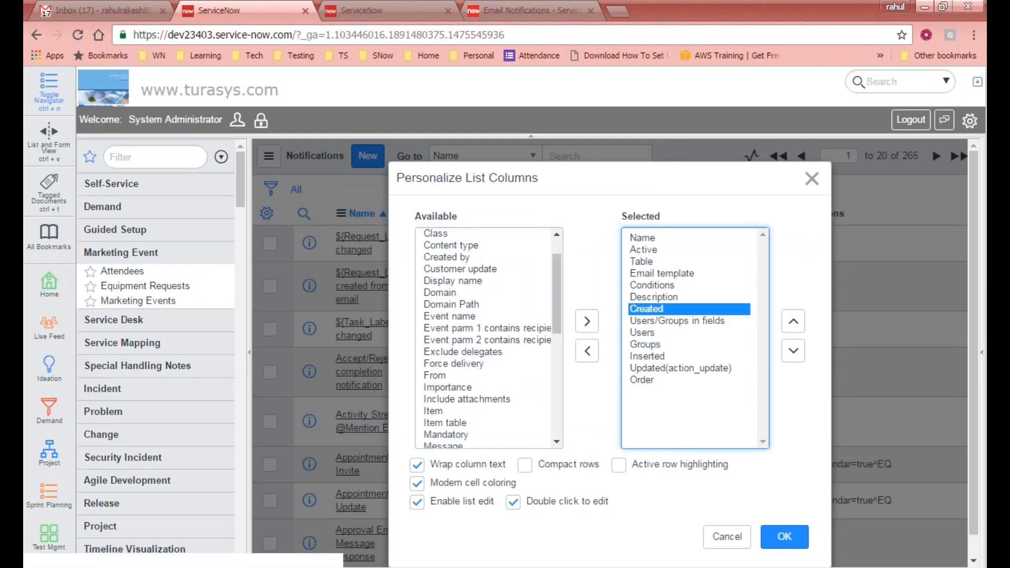
click(784, 537)
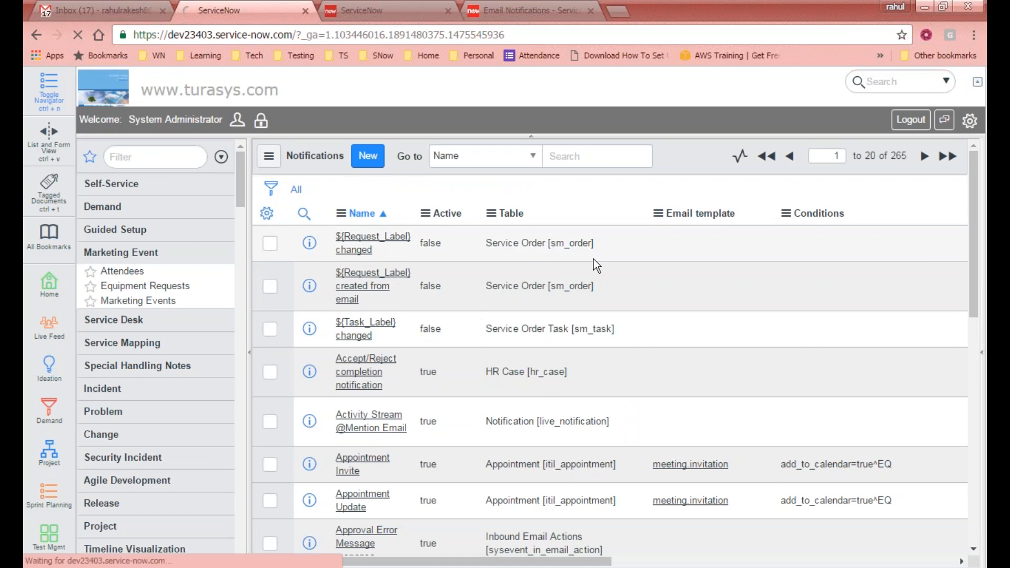
- Sort the Notifications list by Created, newest first
drag(553, 562, 717, 563)
click(845, 214)
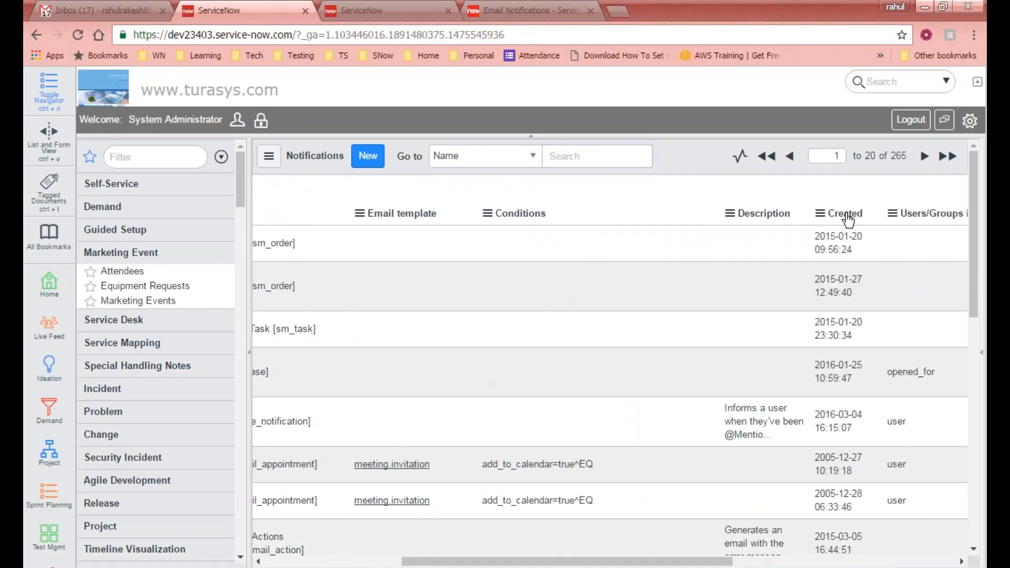
click(579, 562)
drag(499, 561, 359, 562)
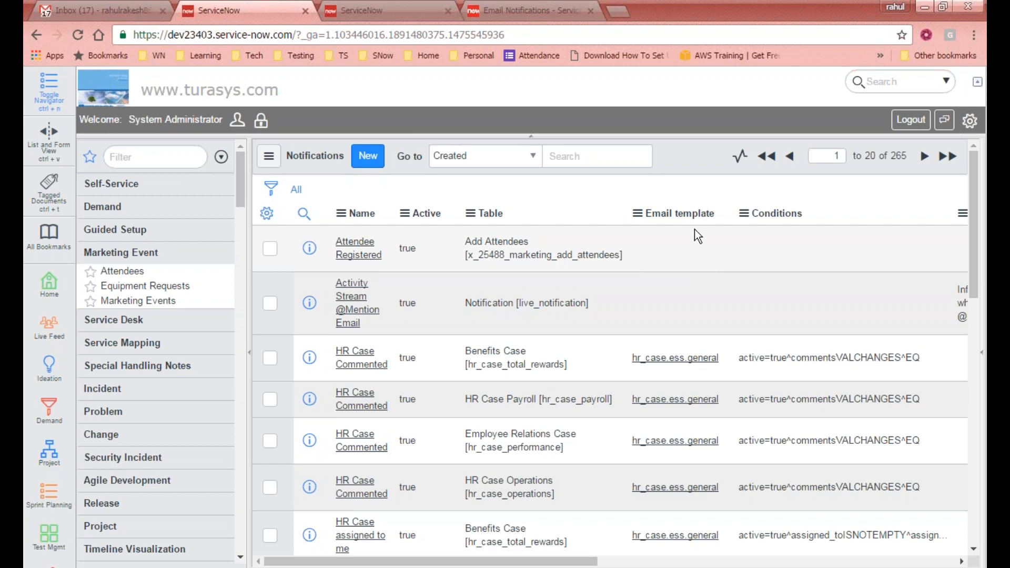
click(163, 152)
- Filter the navigator for 'temp' and open System Policy > Email > Templates
text(email)
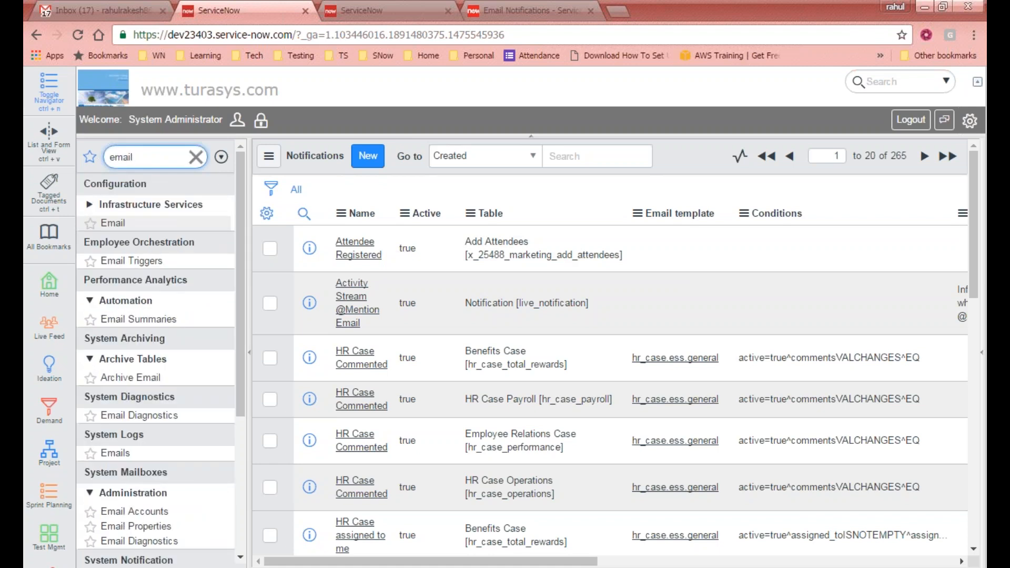
text( te)
key(BackSpace)
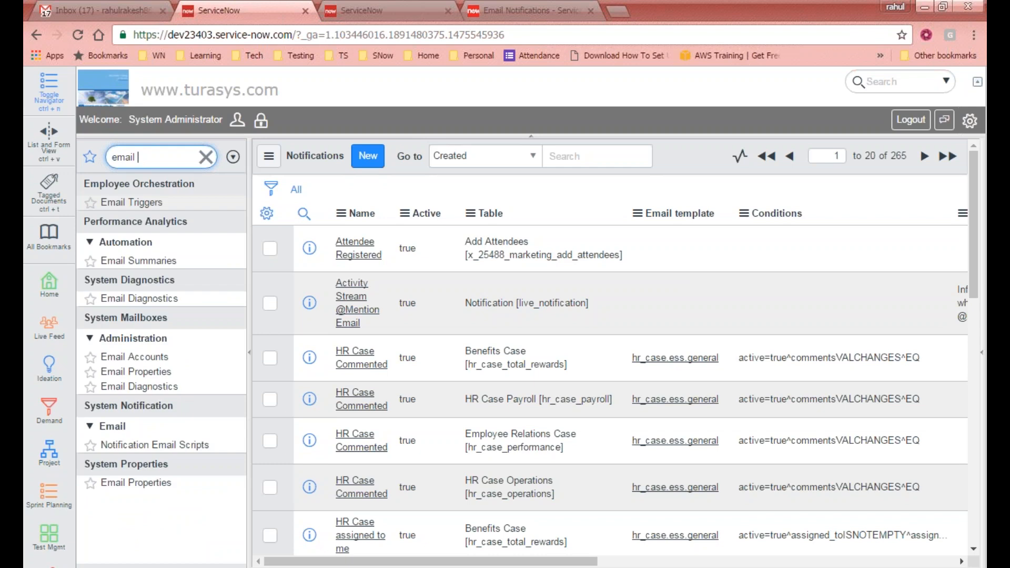
key(ctrl+a)
text(temp)
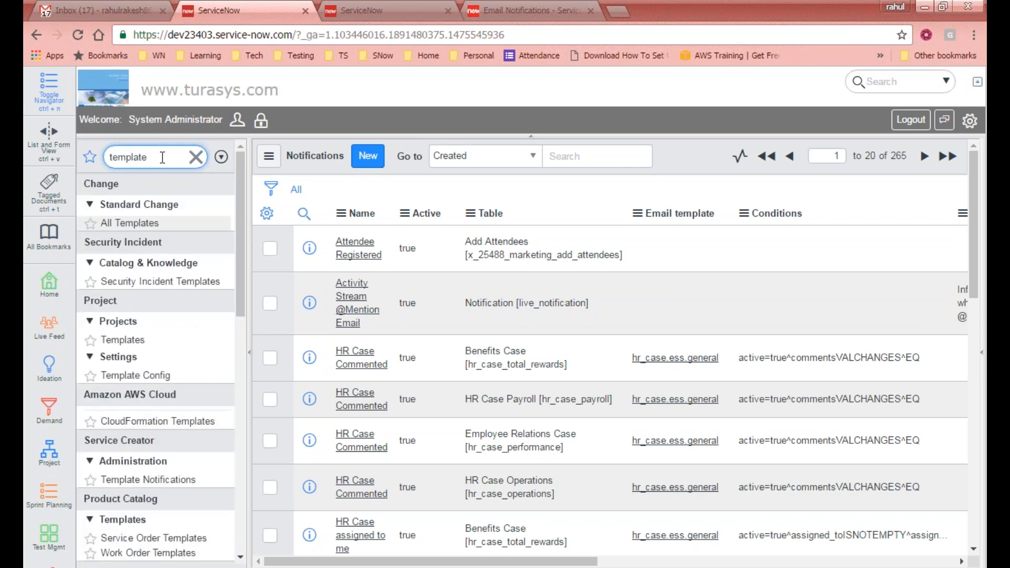
scroll(245, 256, down, 3)
drag(243, 253, 226, 494)
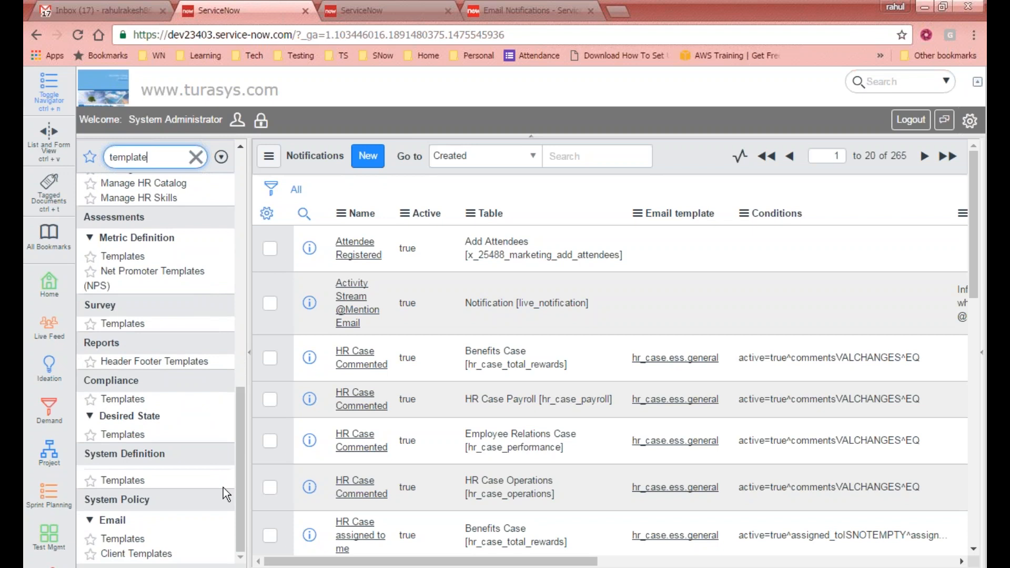
click(123, 539)
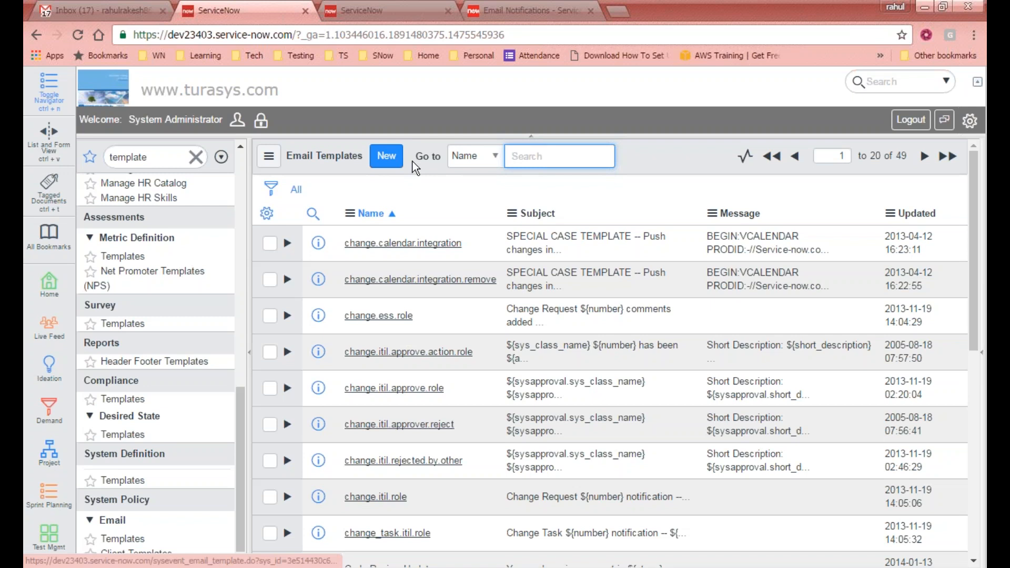
- Create a new email template on the Add Attendees table and expand its Fields variables
click(138, 538)
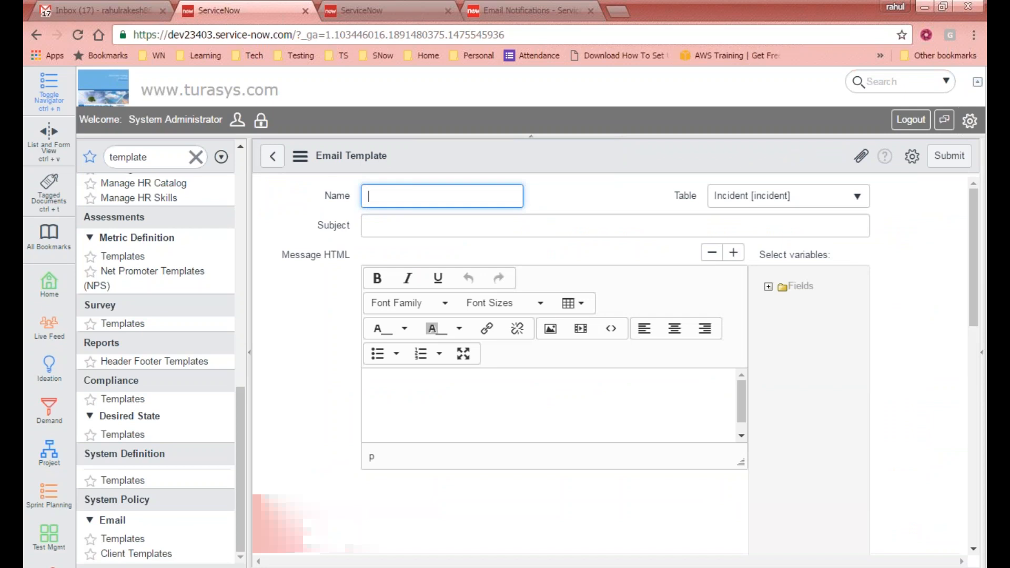
click(776, 200)
text(a)
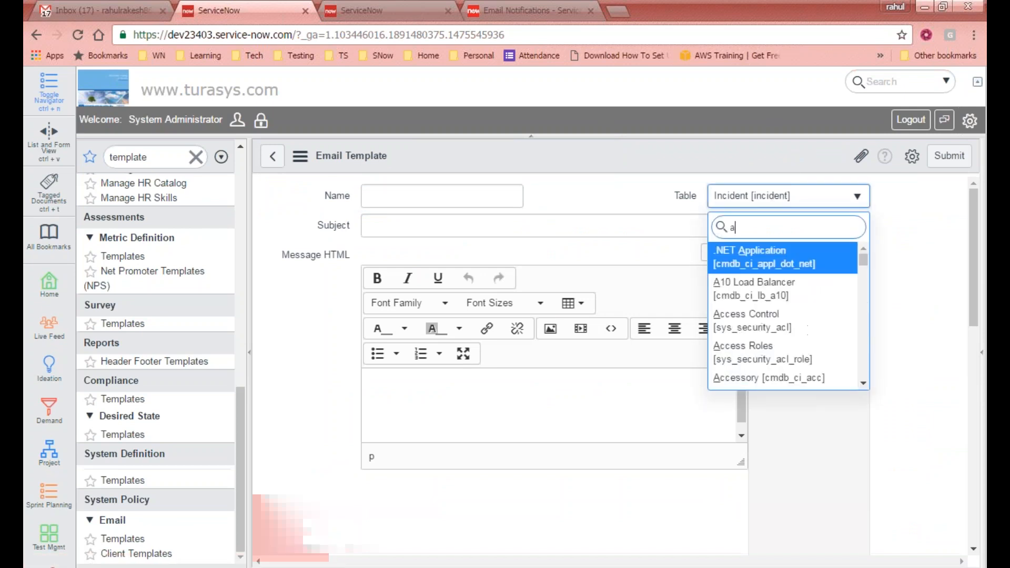
text(ttend)
click(768, 261)
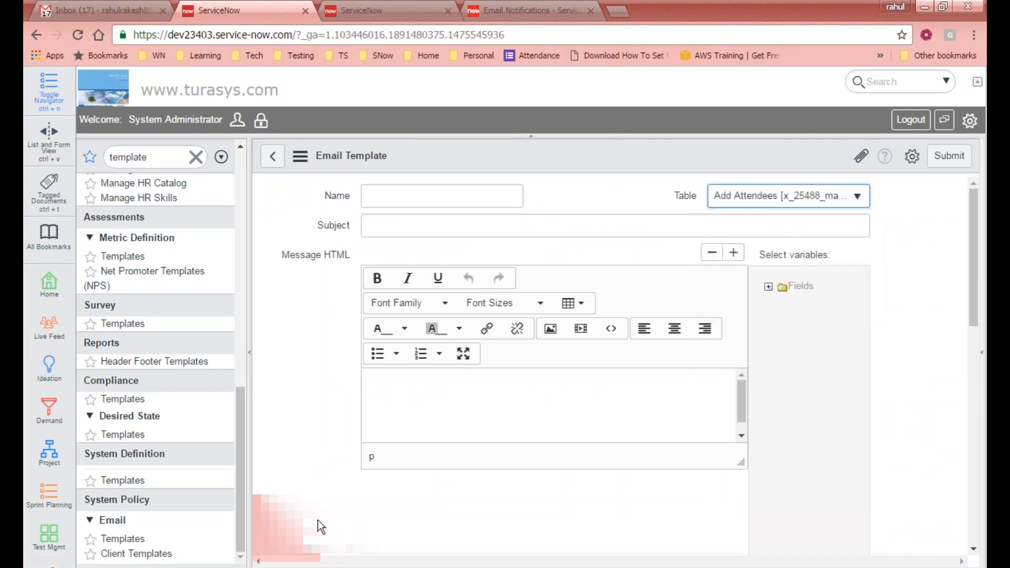
click(768, 286)
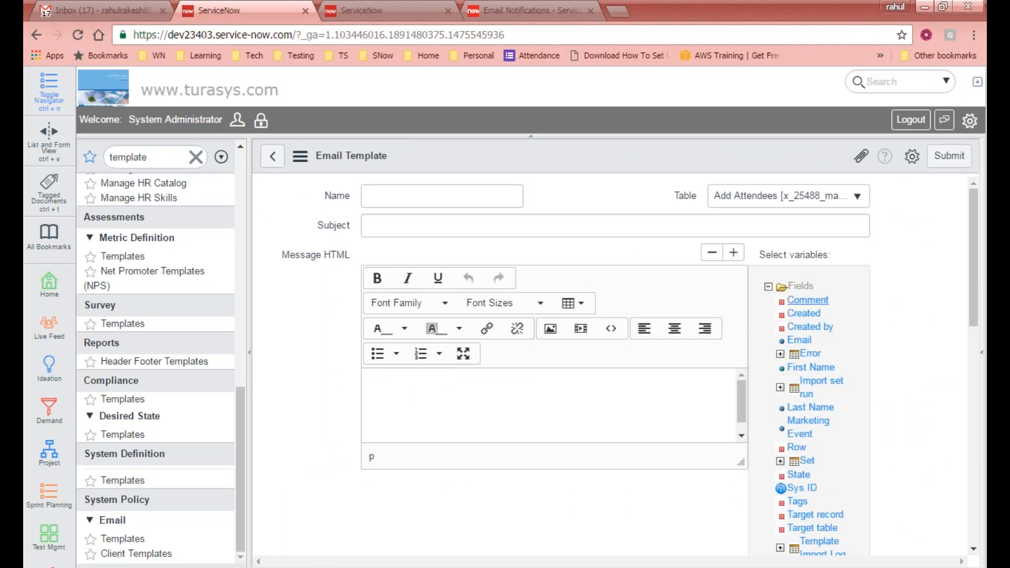
drag(973, 271, 971, 321)
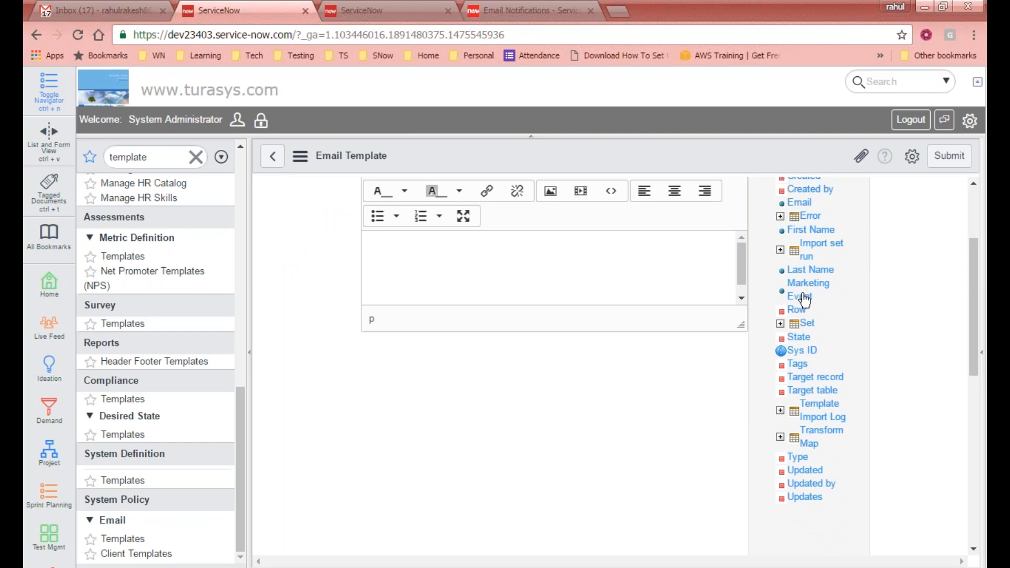
drag(970, 318, 977, 260)
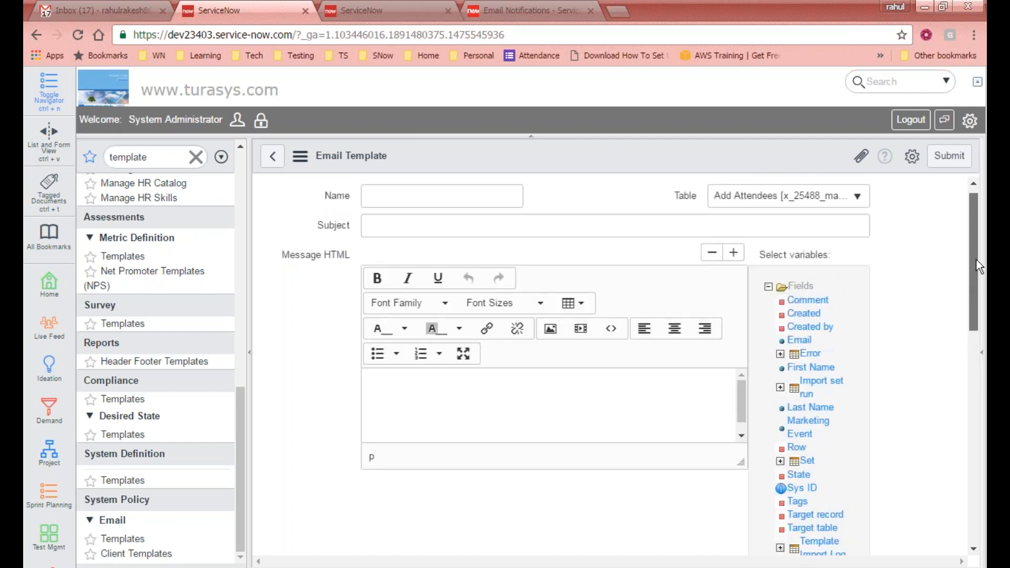
- Name the template Attendee.Registered, set subject 'A new attendee', and insert ${u_first_name} into the message
click(456, 197)
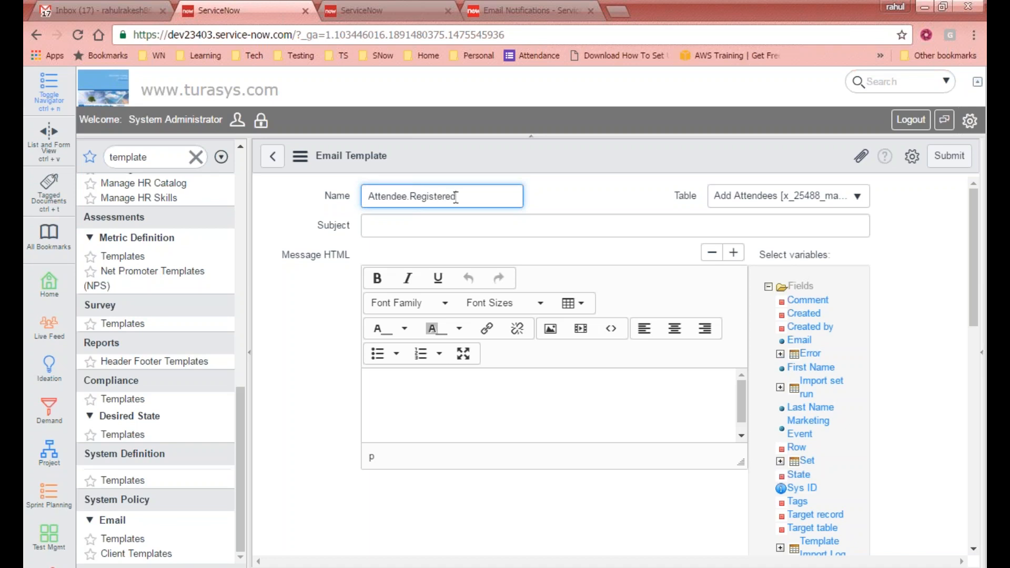
key(Tab)
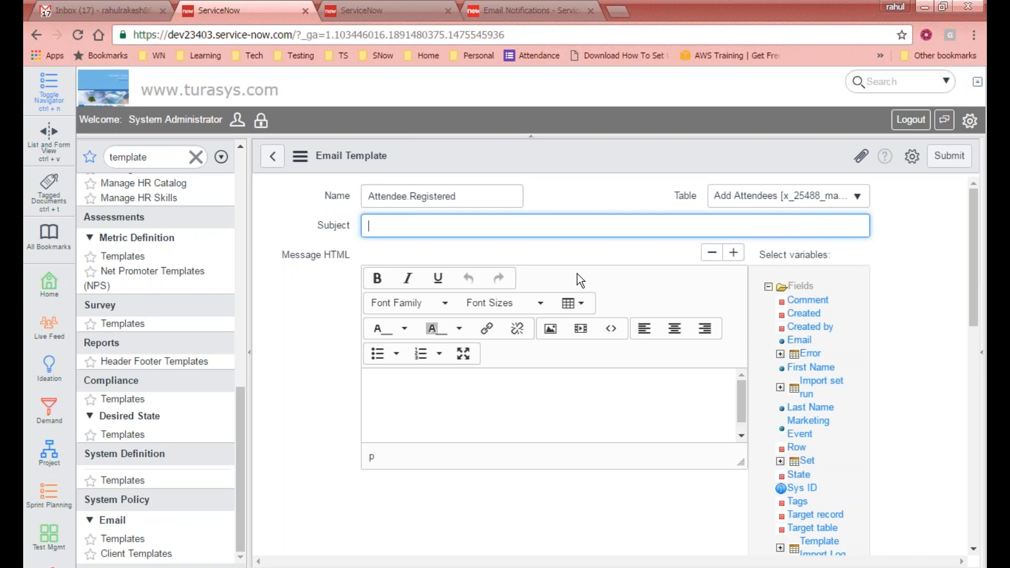
text(A new attendee)
click(811, 375)
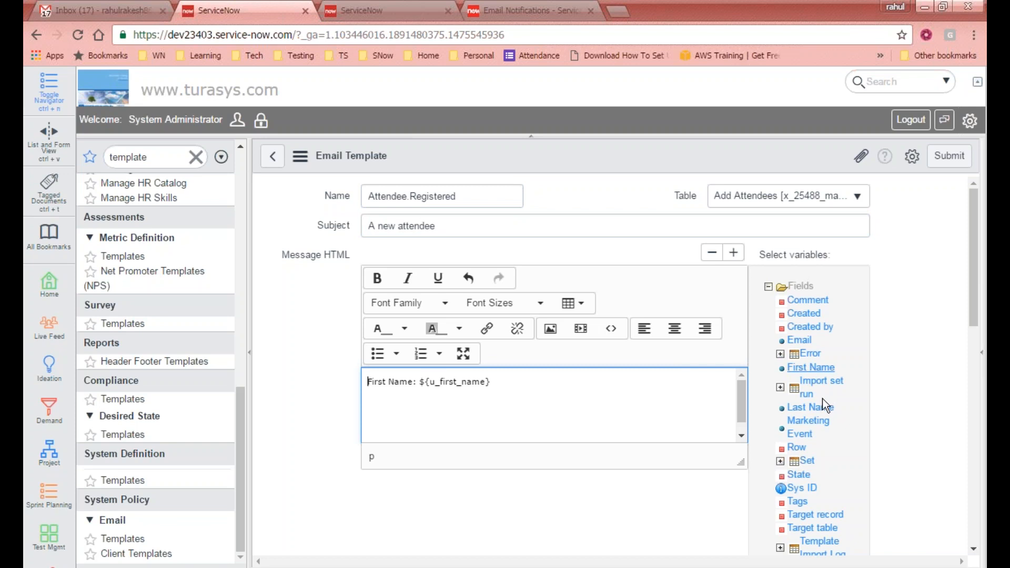
click(618, 386)
drag(496, 196, 359, 200)
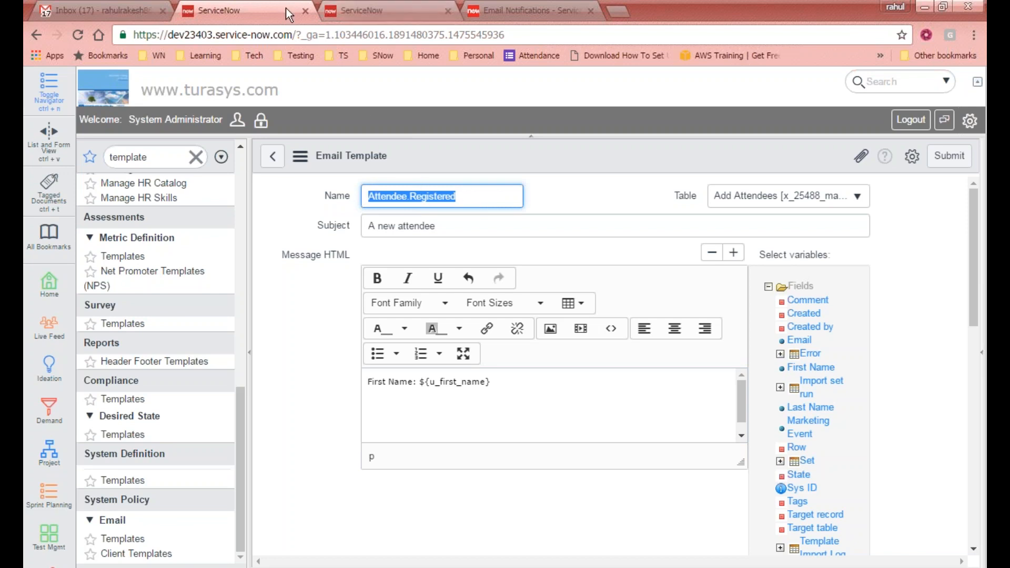
right_click(271, 11)
- In a duplicated tab, filter the navigator by 'templates' and open the Email Templates list
click(307, 61)
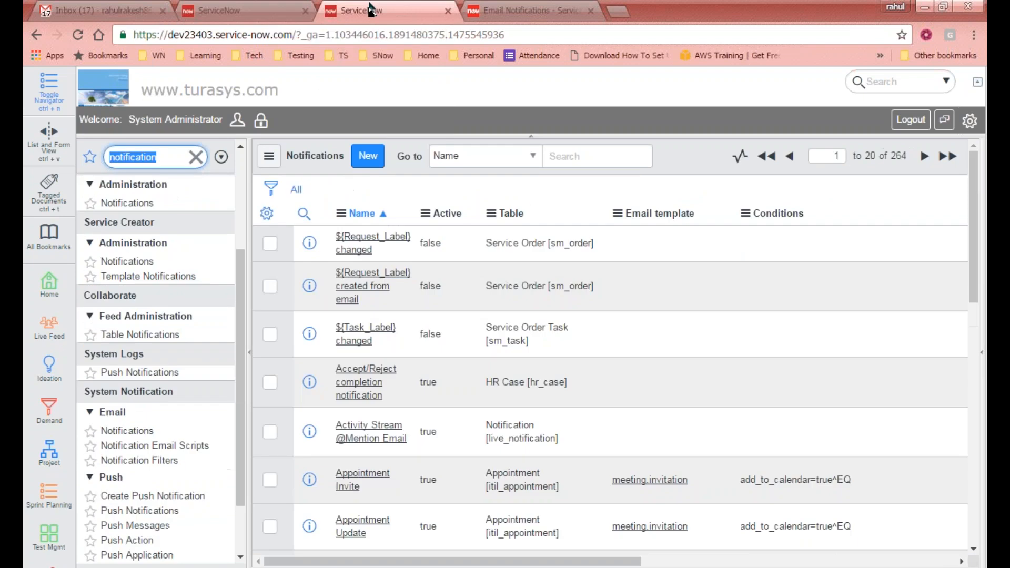
click(171, 157)
double_click(172, 157)
key(BackSpace)
text(templates)
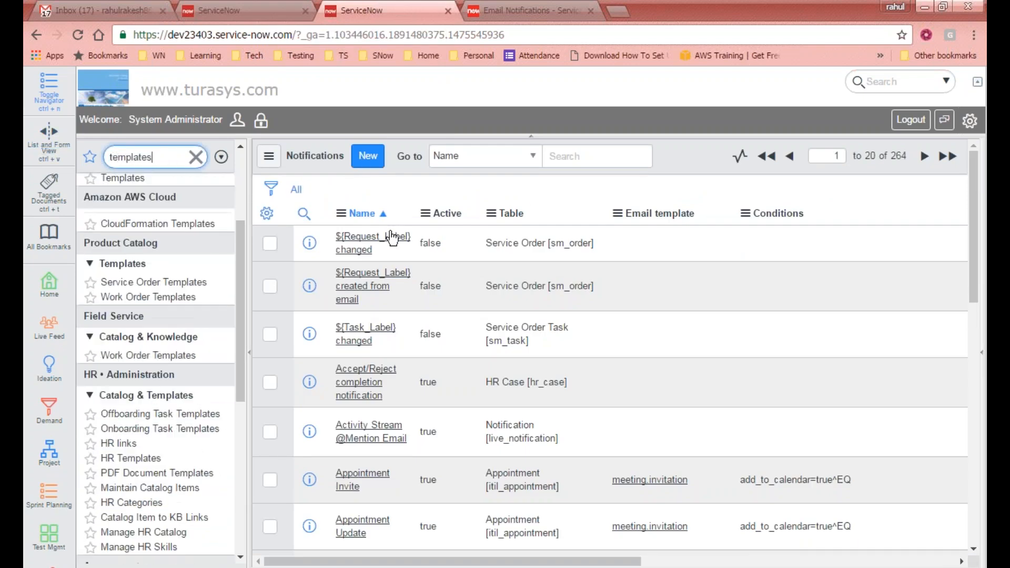
drag(238, 267, 235, 434)
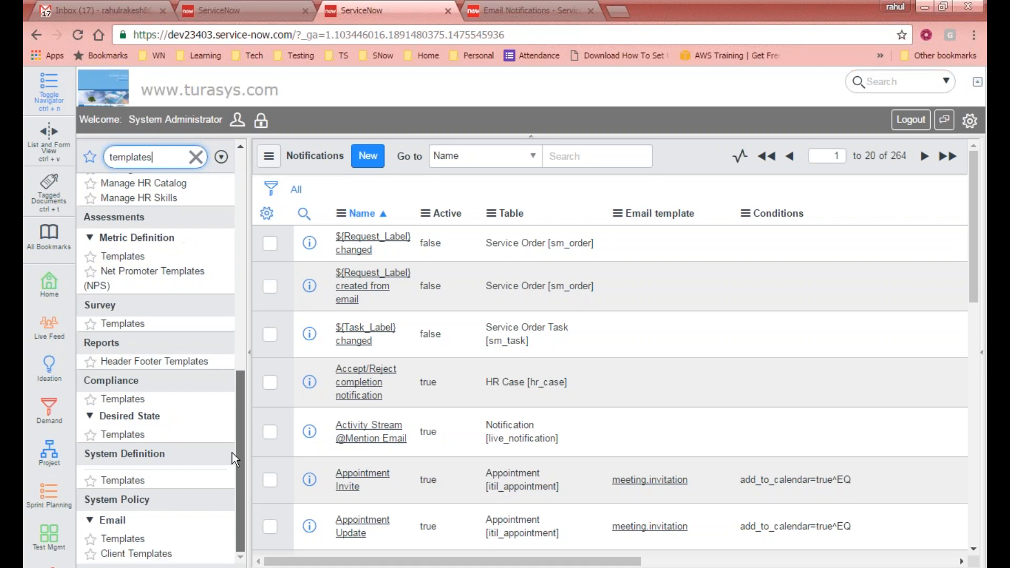
click(123, 539)
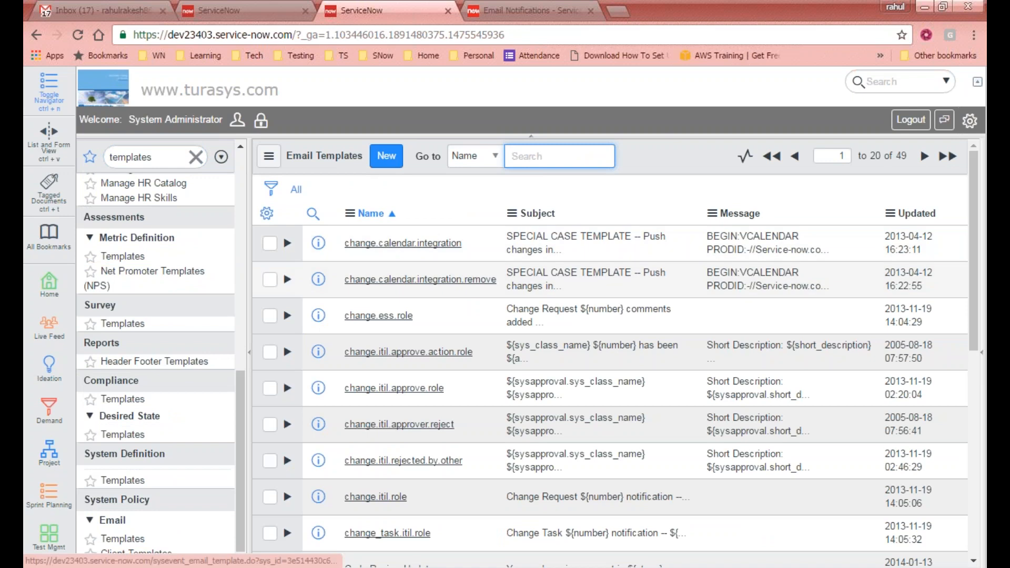
- Scroll through the 49 email templates in the list
scroll(442, 443, down, 2)
scroll(442, 444, up, 3)
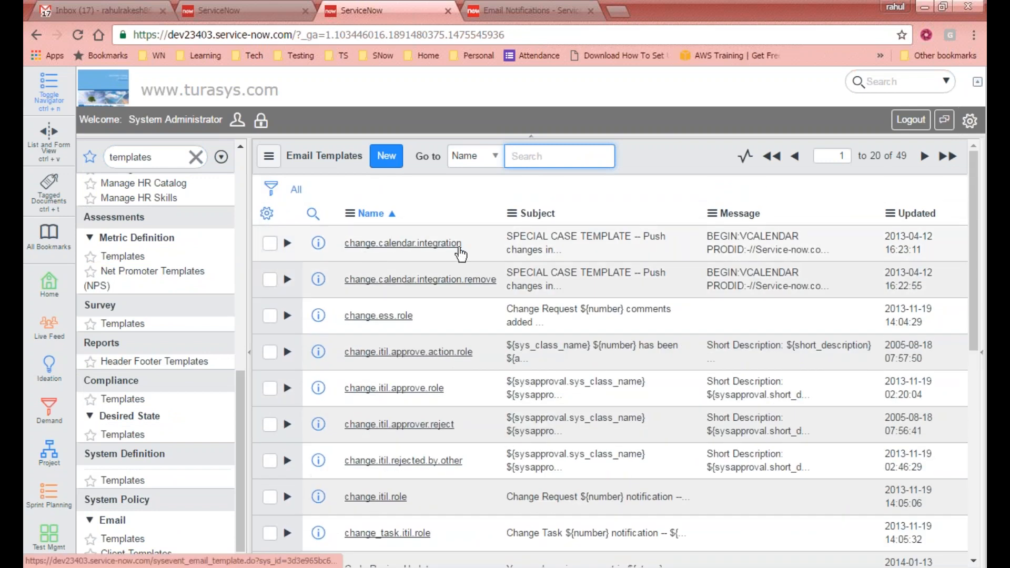
scroll(471, 263, down, 1)
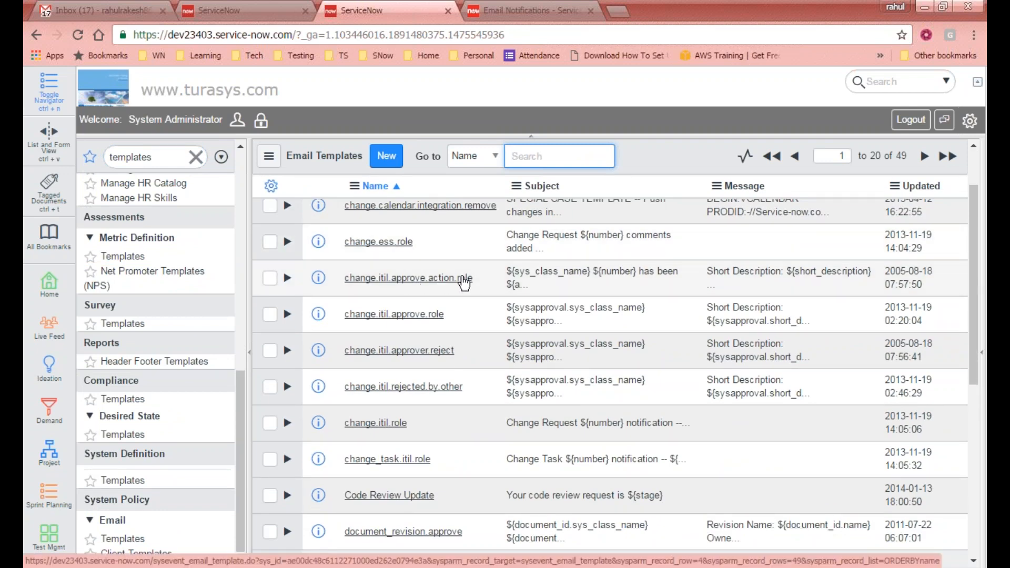
scroll(463, 283, down, 5)
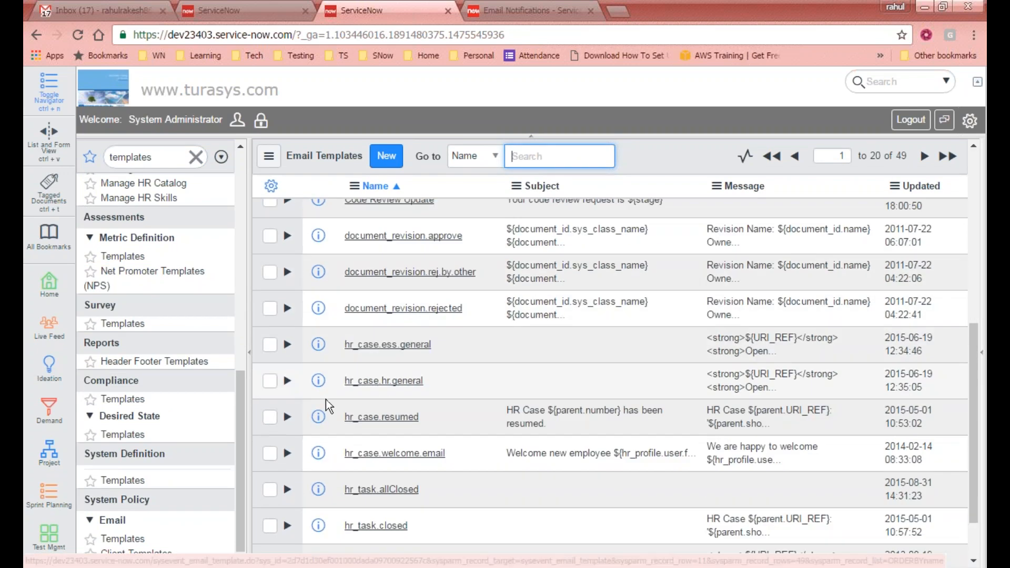
scroll(442, 381, down, 2)
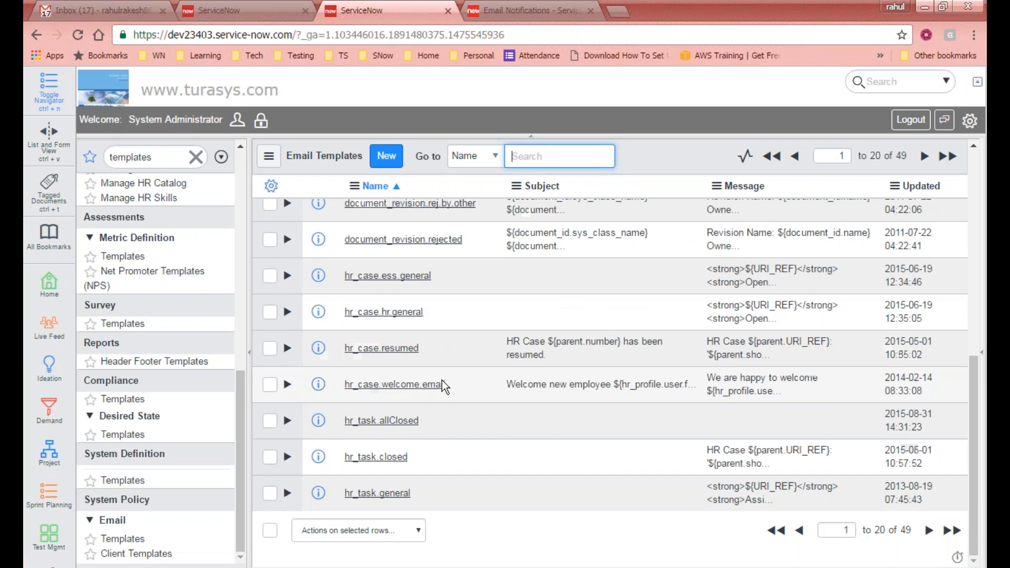
scroll(442, 380, up, 4)
scroll(424, 220, up, 4)
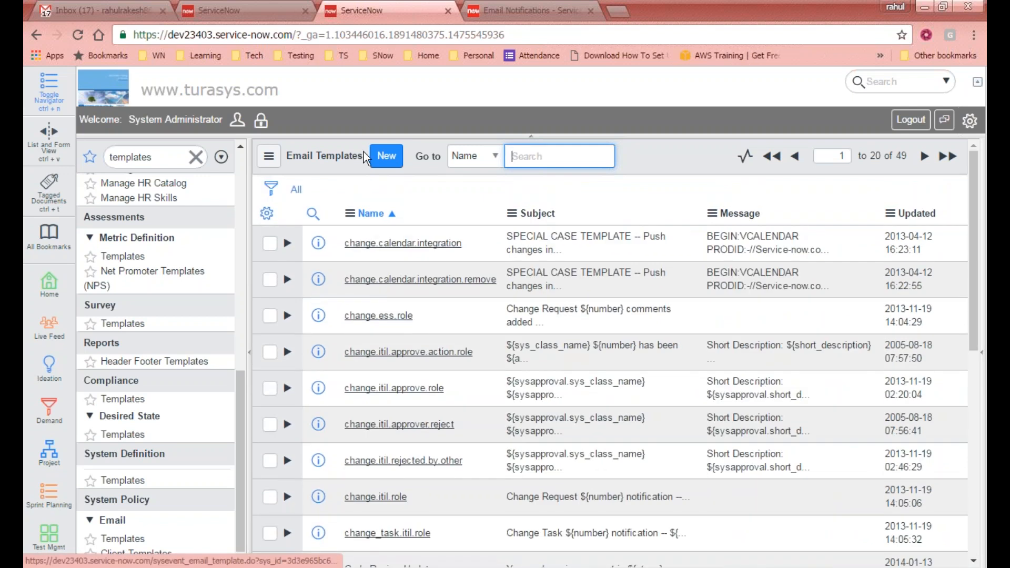
- Back on the template form, add a Last Name ${u_last_name} line to the message body
click(280, 6)
click(481, 199)
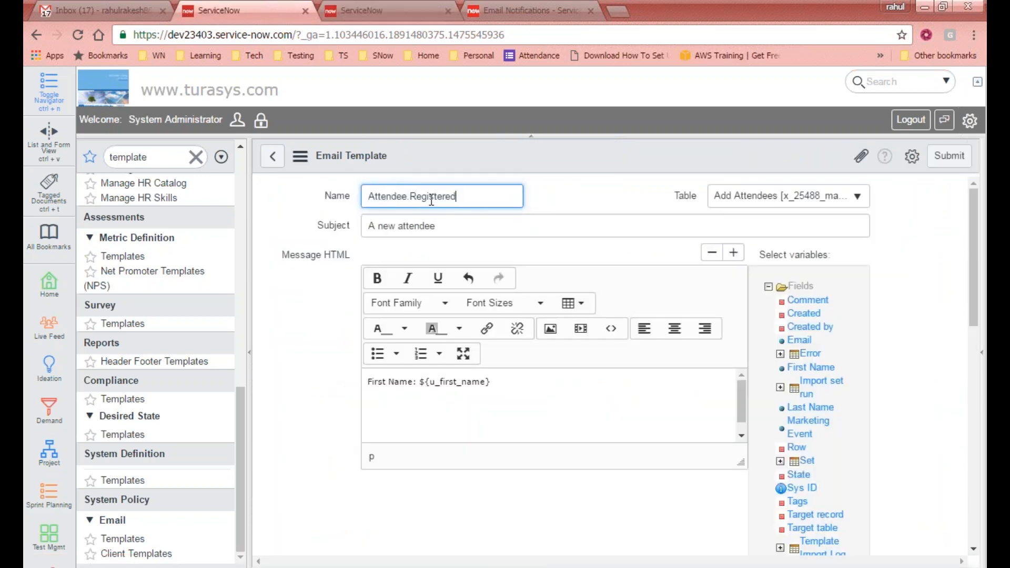
drag(492, 199, 370, 194)
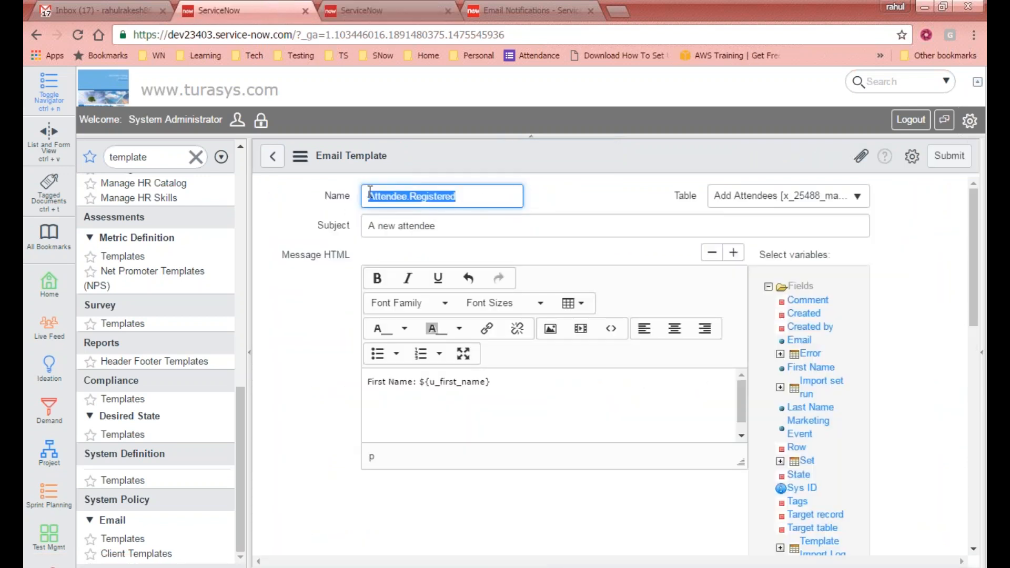
click(461, 231)
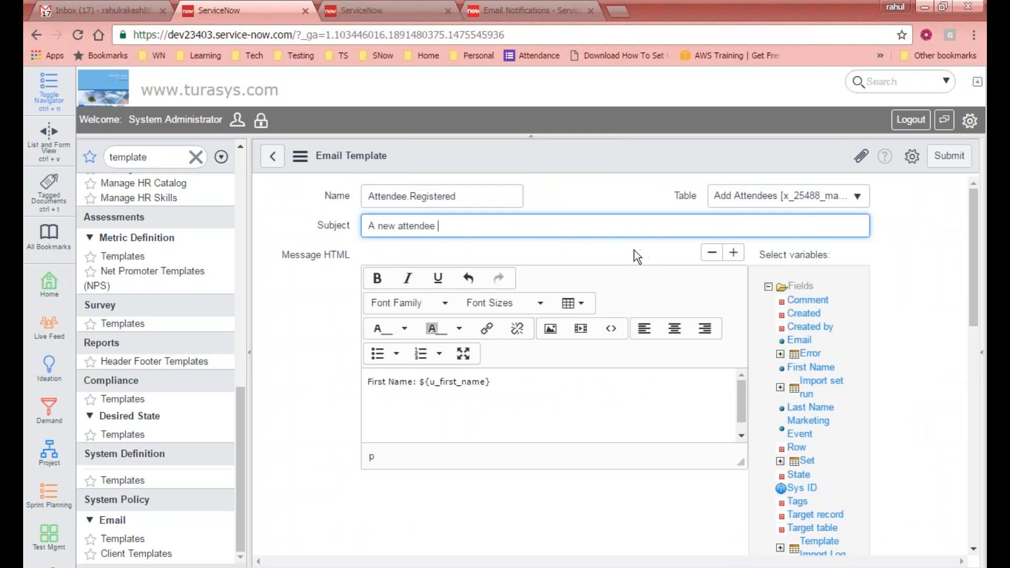
click(517, 381)
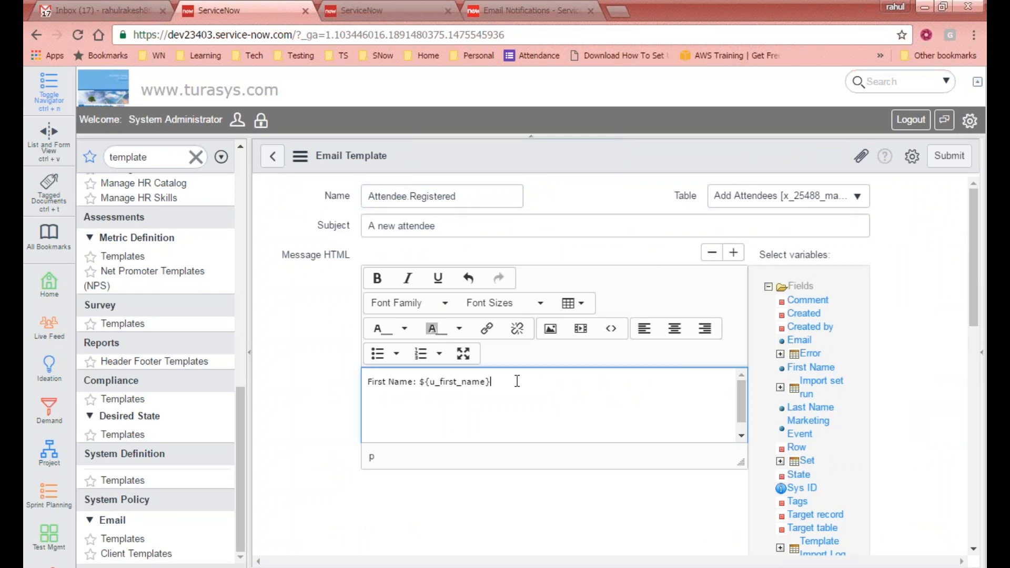
click(813, 409)
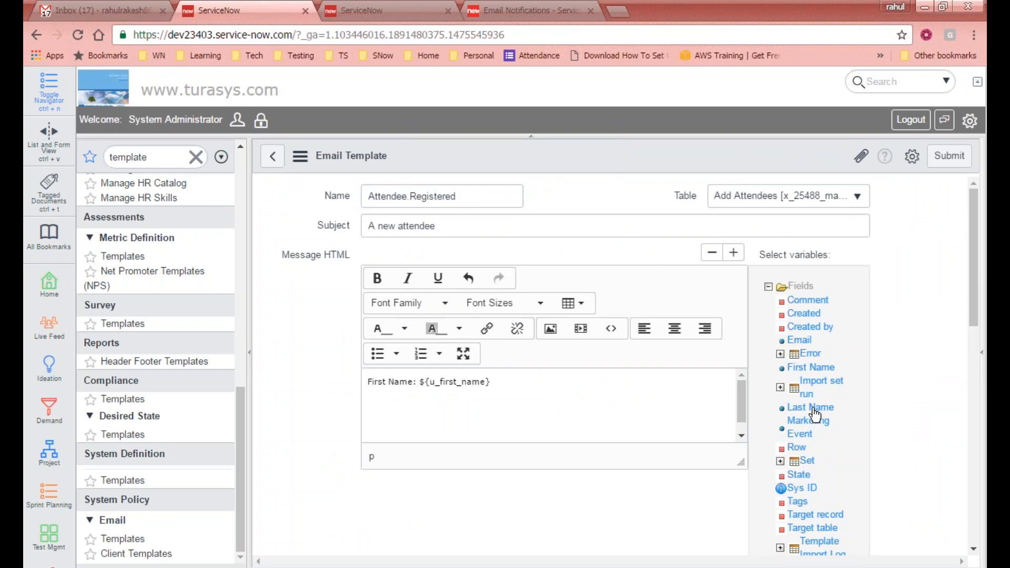
click(459, 229)
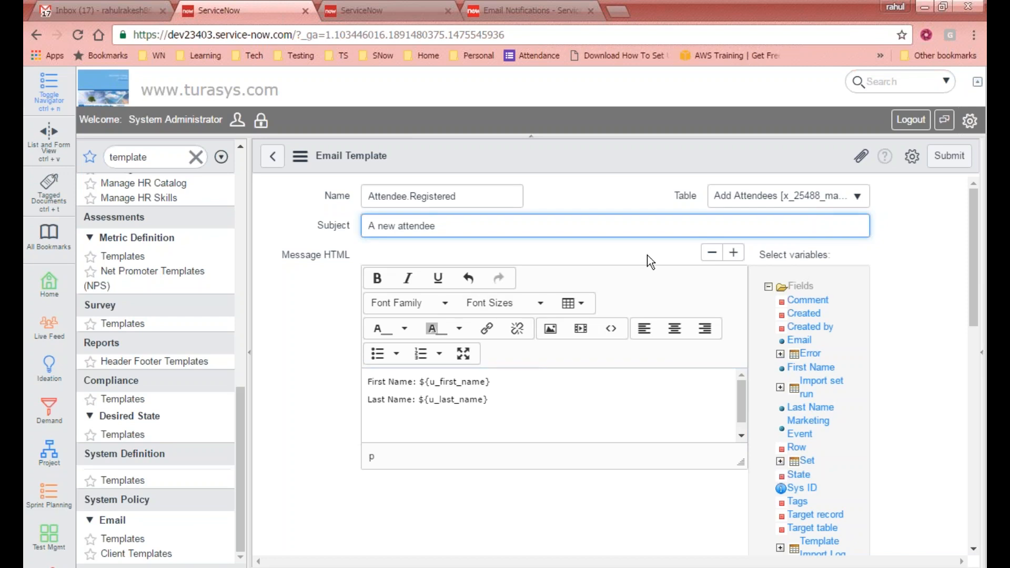
- Move ${u_first_name} and ${u_last_name} into the subject and append 'has registered'
drag(499, 383, 421, 386)
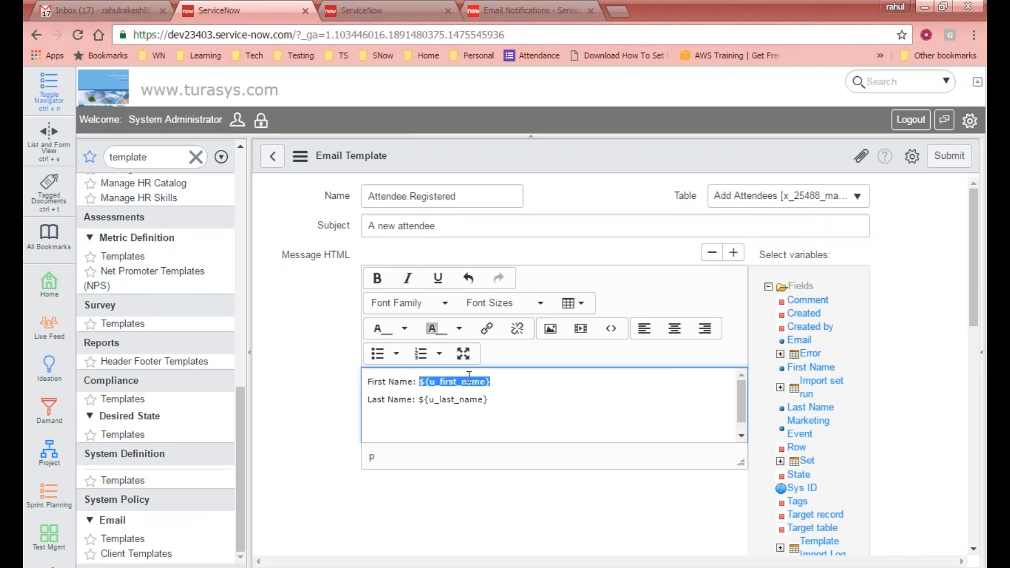
key(ctrl+x)
click(463, 225)
key(ctrl+v)
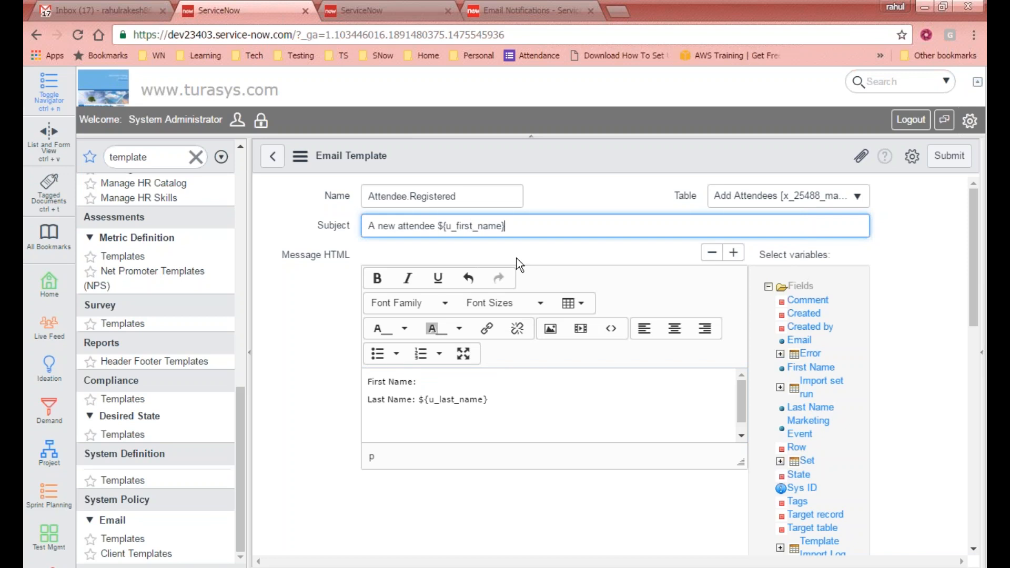
drag(495, 401, 417, 402)
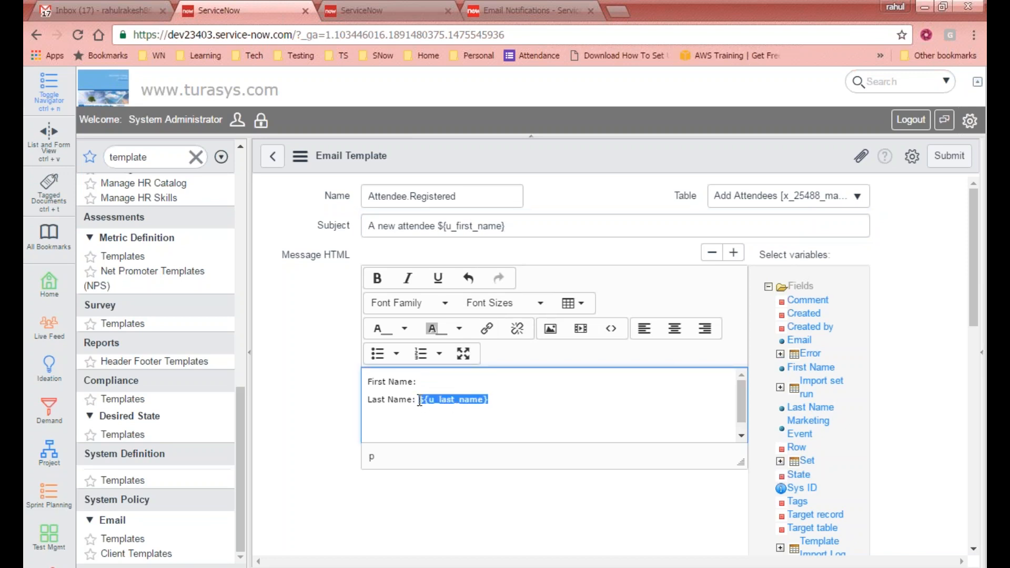
key(ctrl+x)
click(535, 224)
key(ctrl+v)
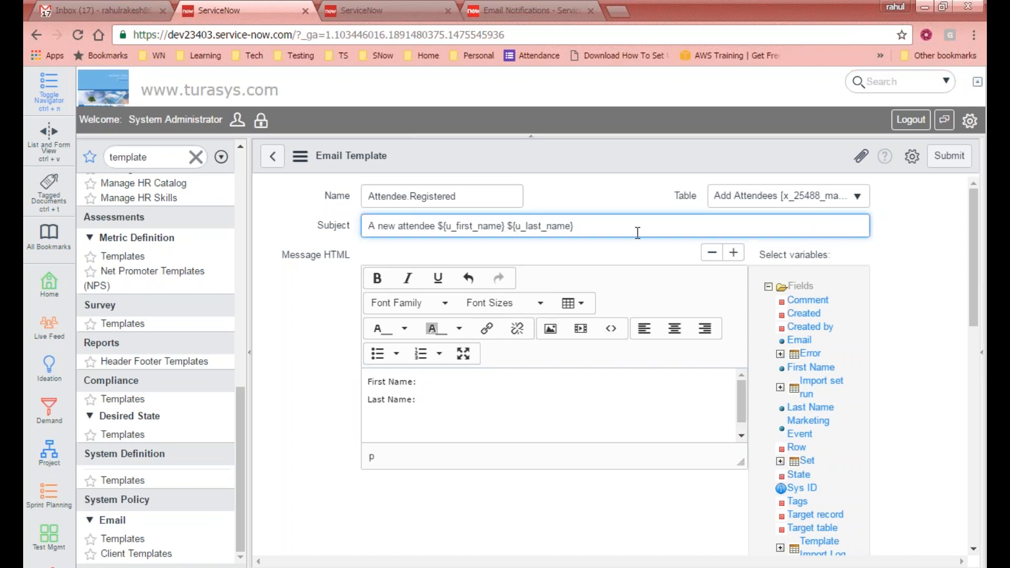
text(has registered.)
click(467, 410)
- Rewrite the message to tell the Marketing Team a new attendee registered for ${u_marketing_event}
key(ctrl+a)
key(BackSpace)
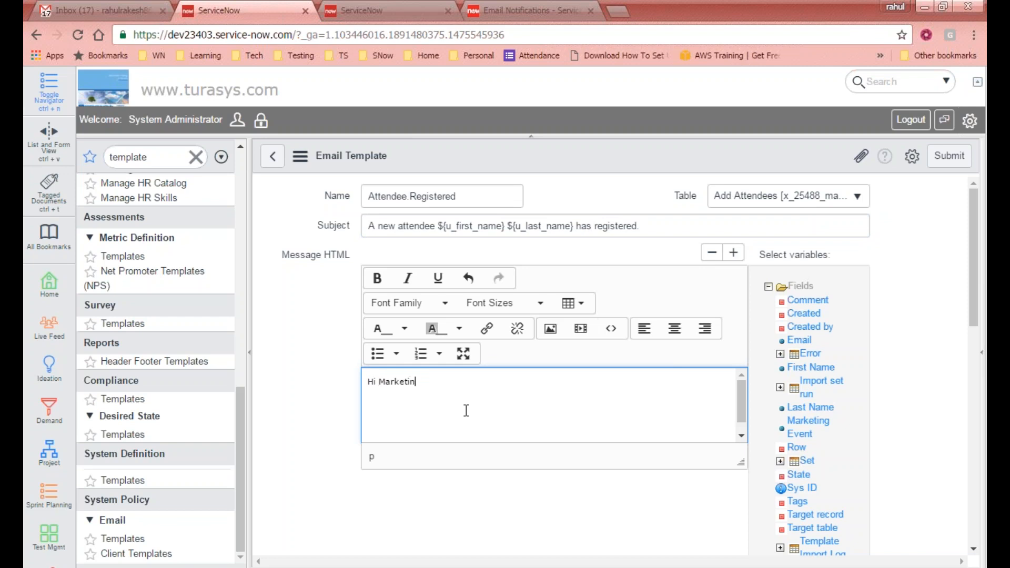
text(Team)
text(A new)
text( attendee has re)
text(gistered for the mar)
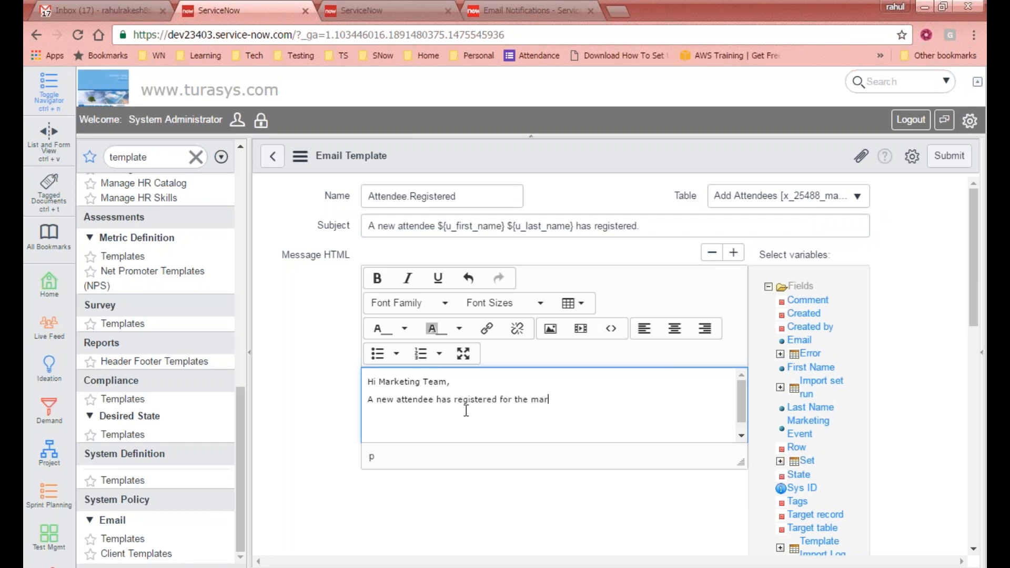
text(ke)
key(ctrl+shift+Left)
key(BackSpace)
drag(972, 289, 971, 331)
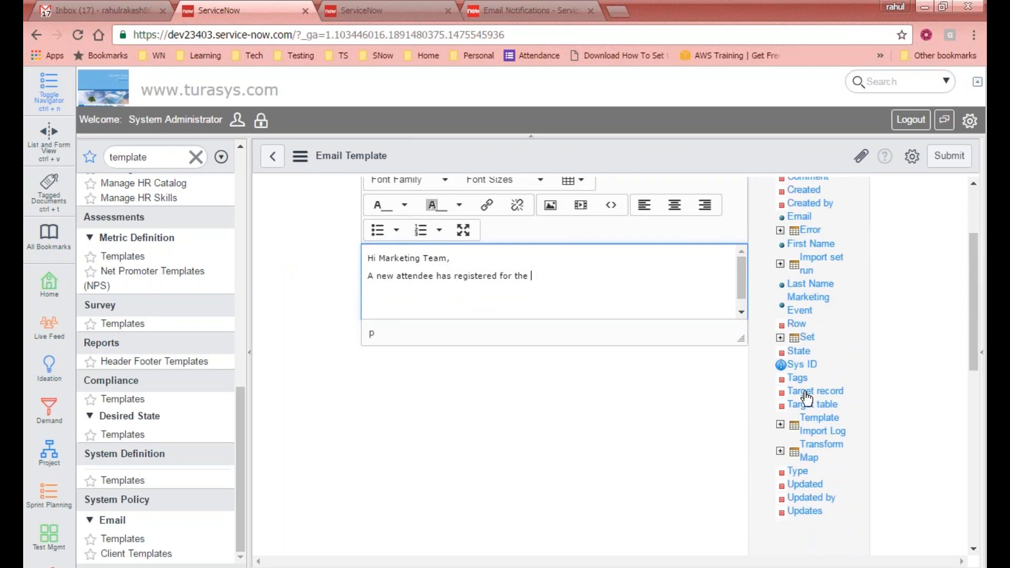
click(801, 299)
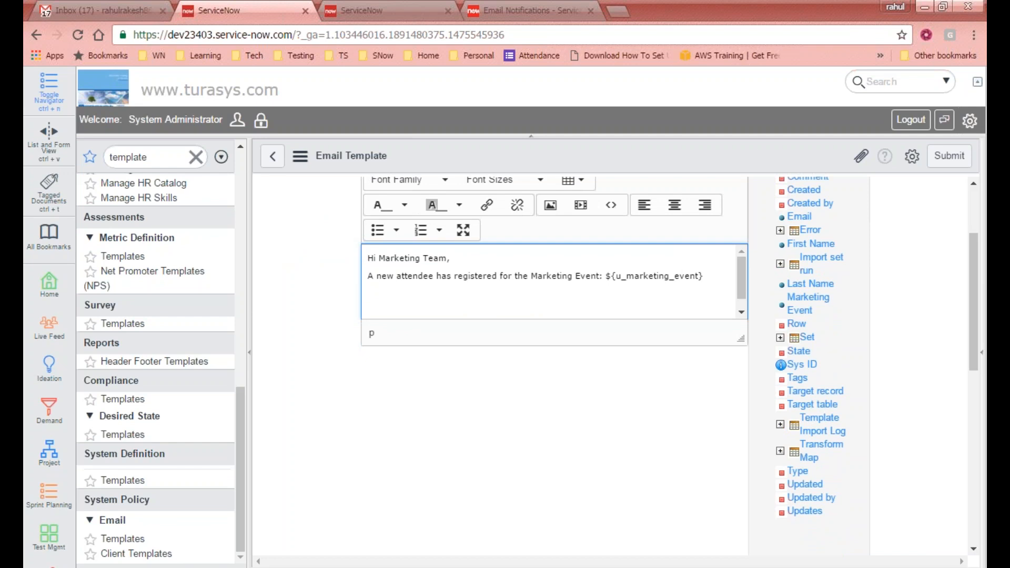
- Add 'Following are the details' with First Name, Last Name and Email variables on separate lines
text(. Following are the details:)
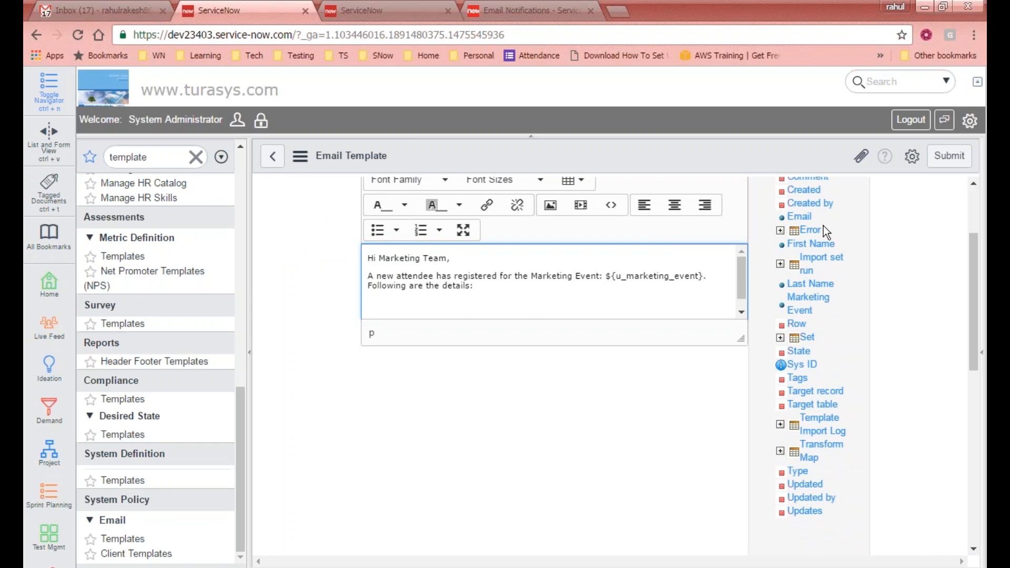
click(819, 245)
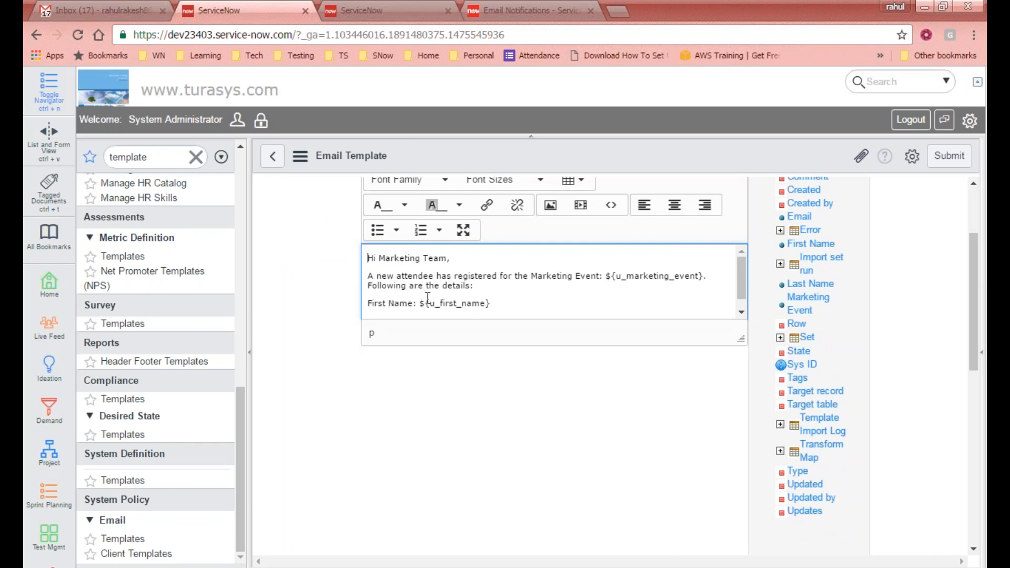
key(Return)
click(812, 287)
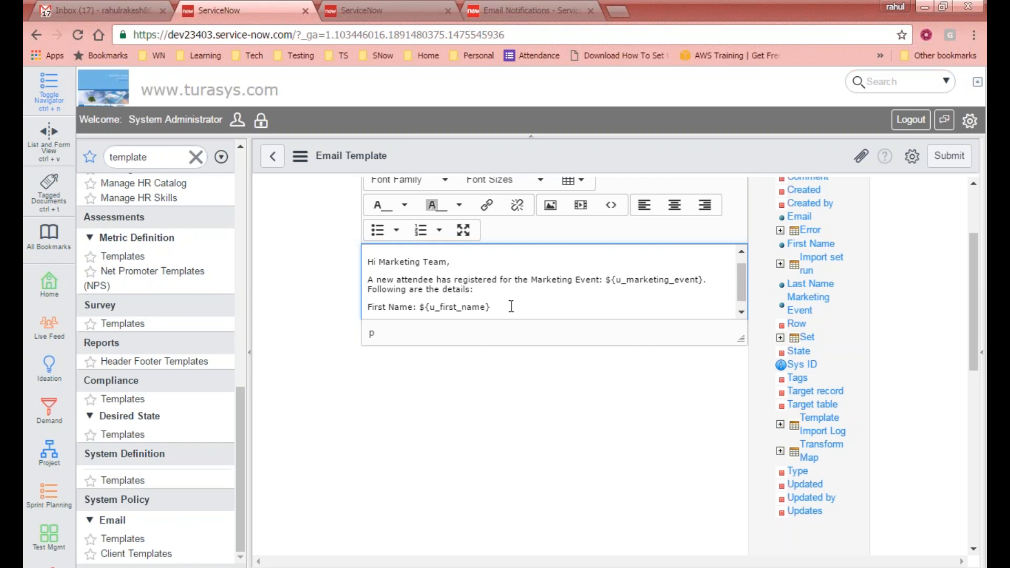
scroll(688, 303, down, 1)
click(535, 314)
key(Return)
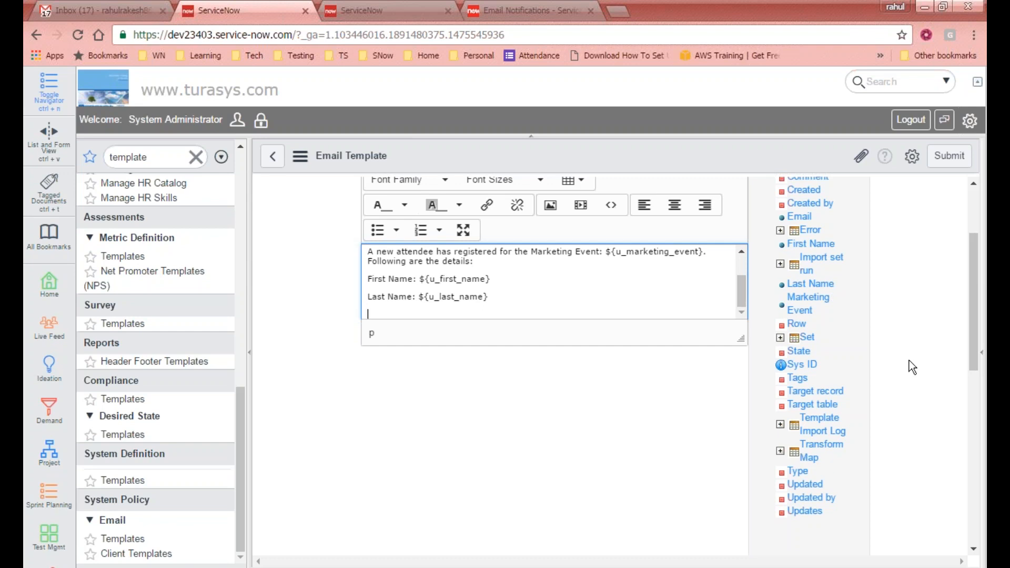
drag(972, 296, 971, 286)
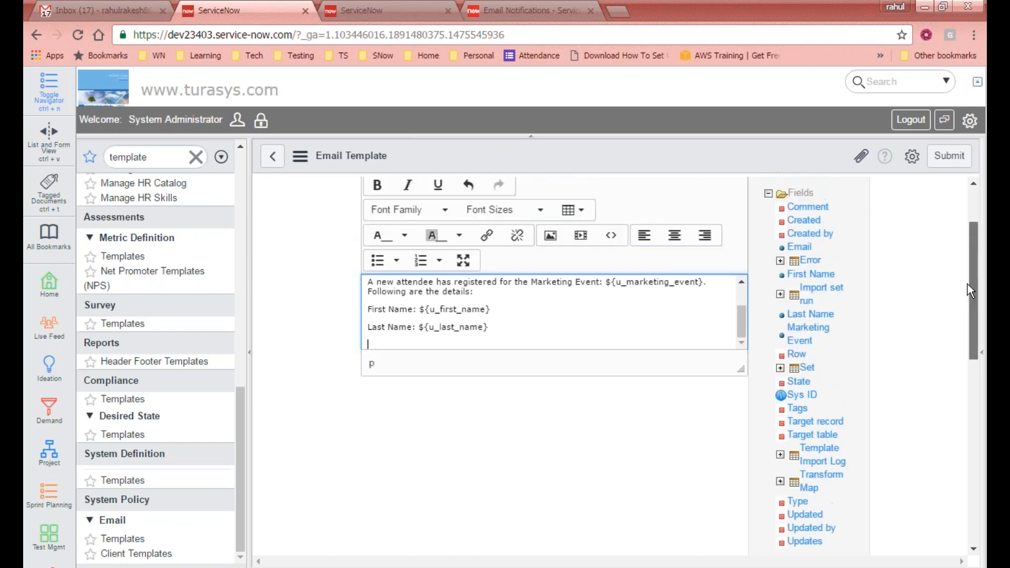
click(810, 248)
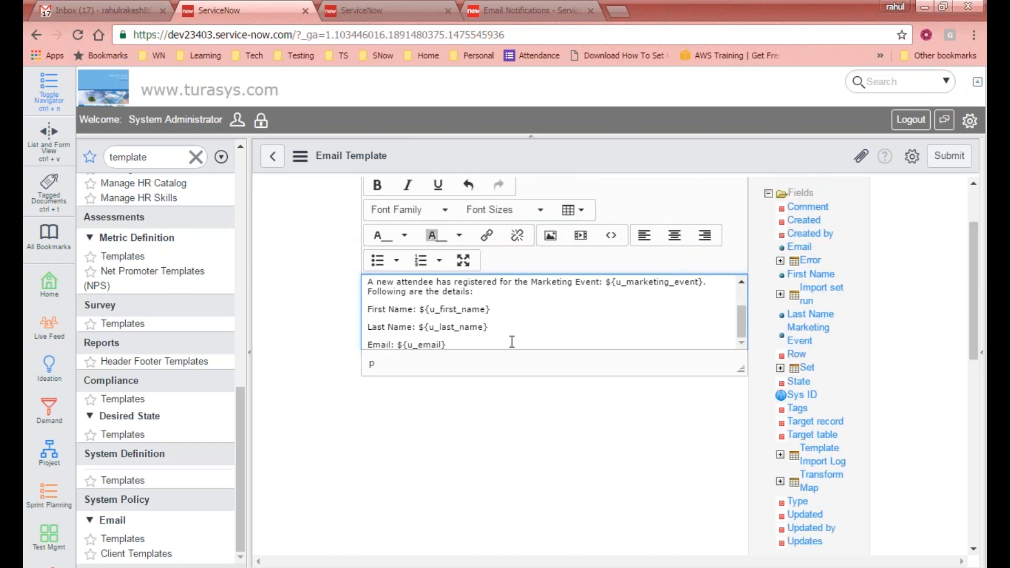
key(Return)
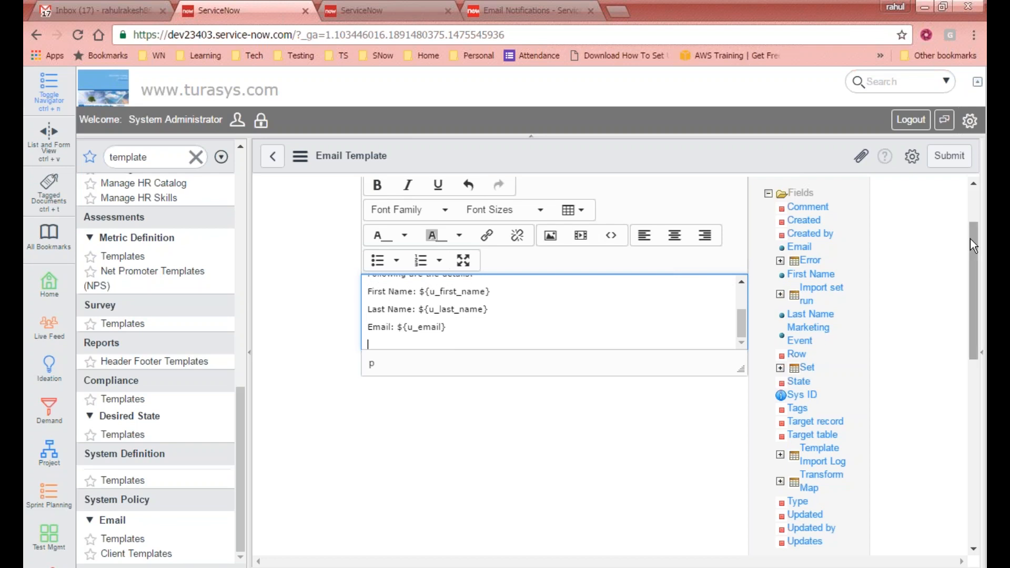
- Sign the message off with 'Regards, Registration Desk'
mouse_move(970, 239)
mouse_down()
mouse_move(967, 266)
mouse_move(954, 245)
mouse_up()
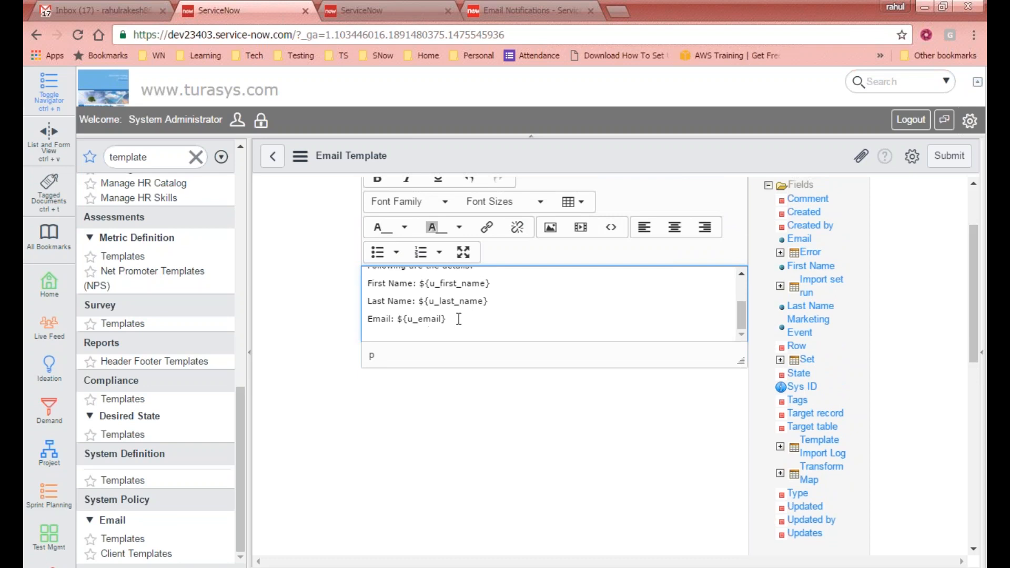
text(egards,)
key(Return)
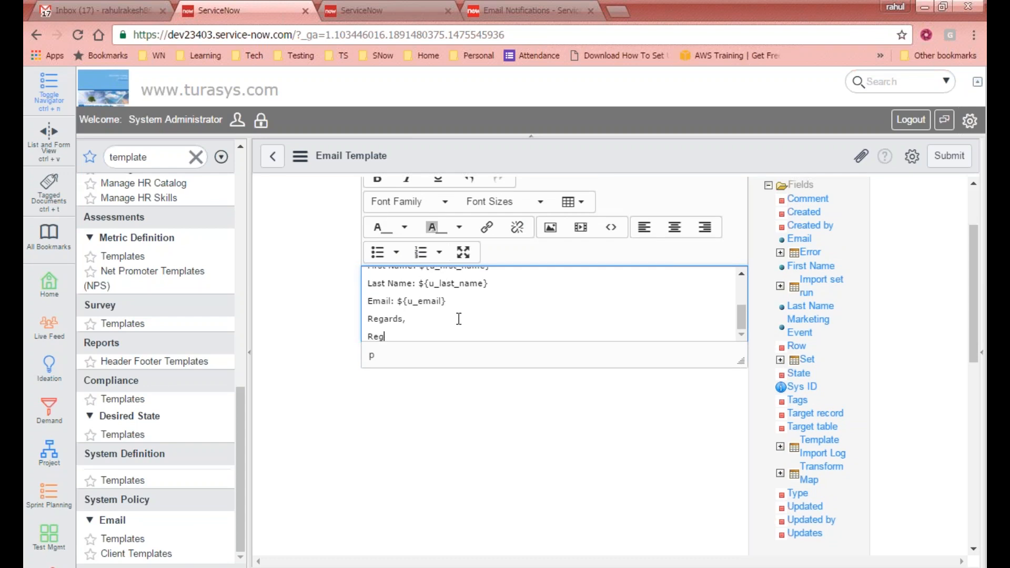
text(Registration Desk)
- Delete the empty line and leading space before the 'Hi Marketing Team,' greeting
scroll(684, 297, up, 3)
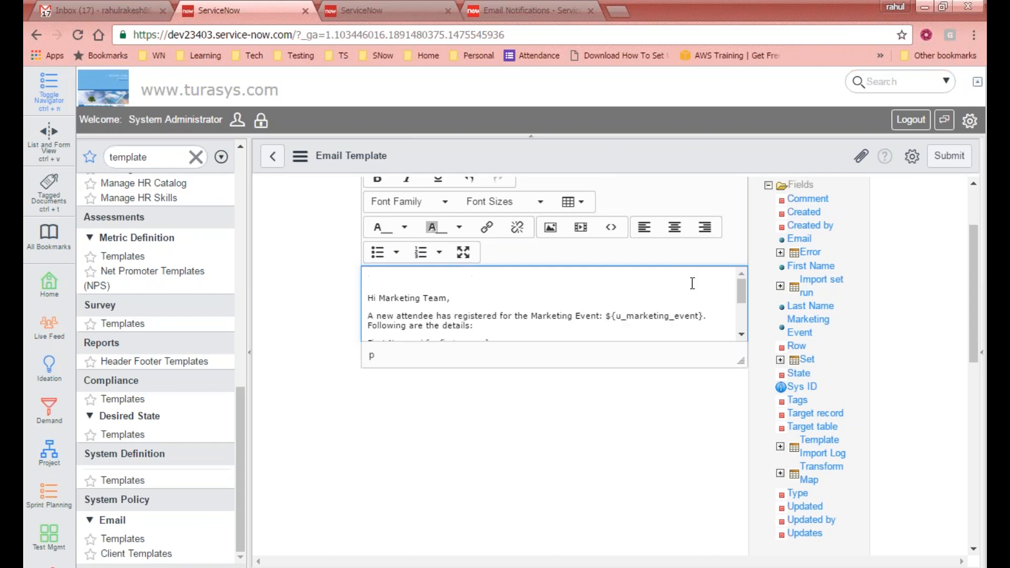
scroll(978, 308, up, 1)
scroll(978, 307, up, 2)
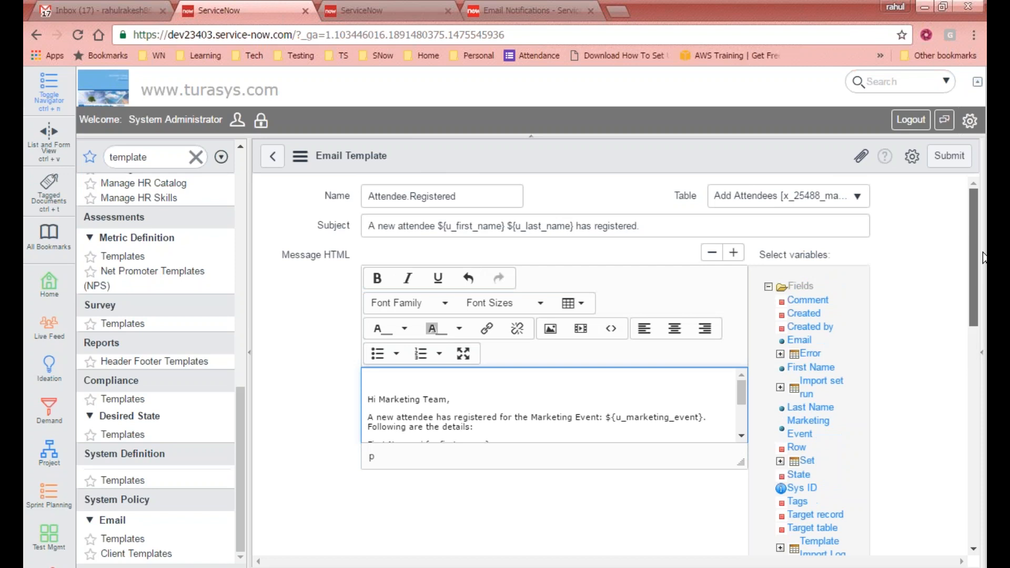
scroll(928, 321, down, 2)
click(404, 282)
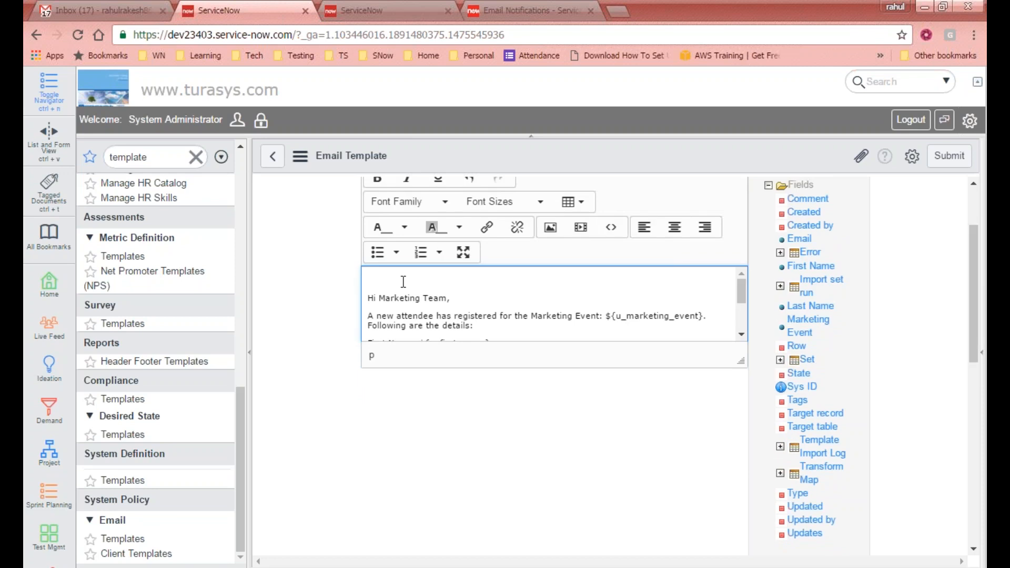
key(Delete)
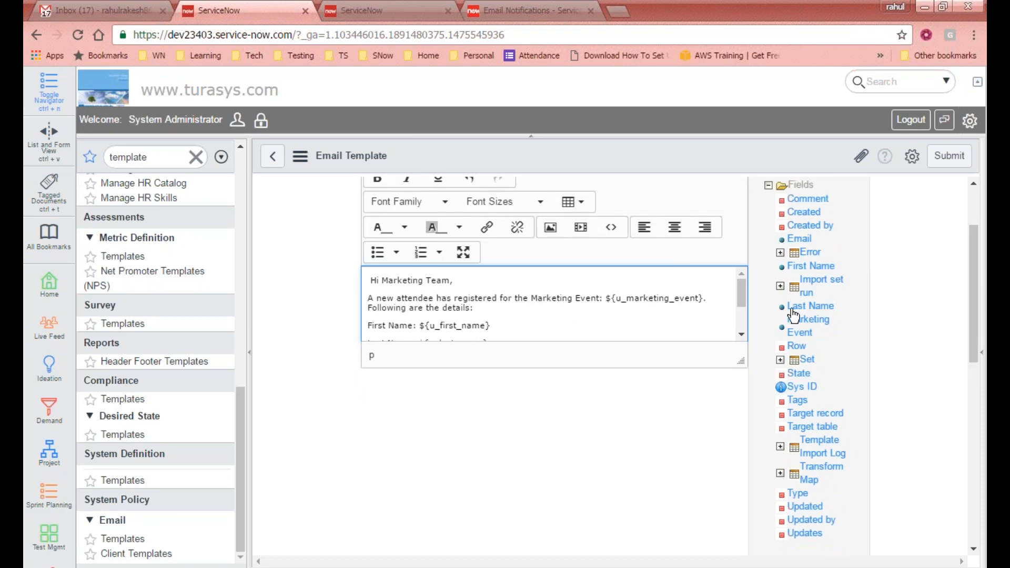
key(Delete)
- Select the whole message and toggle bold, italic and underline on, then off again
key(ctrl+a)
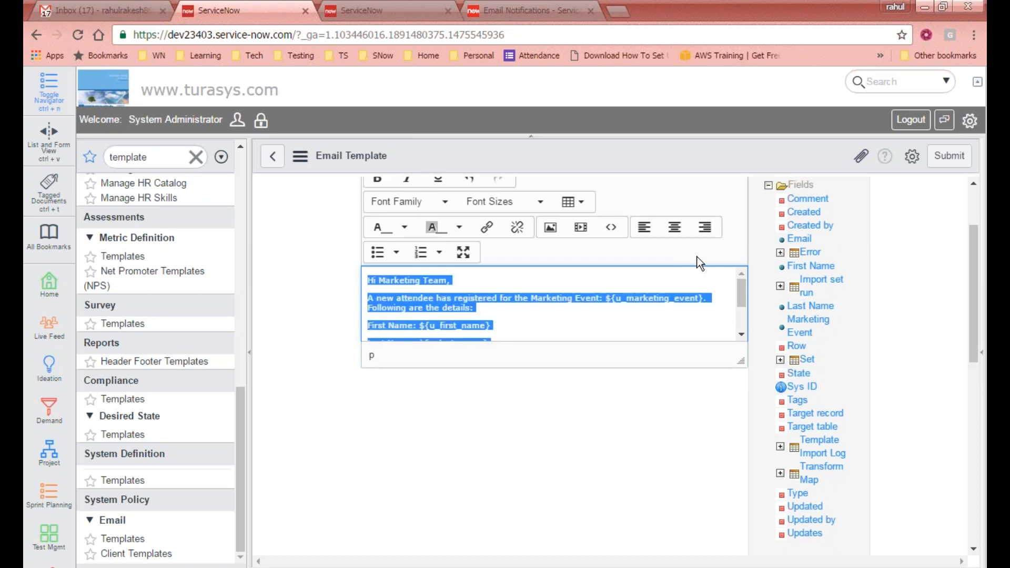
drag(741, 295, 736, 267)
scroll(392, 226, up, 2)
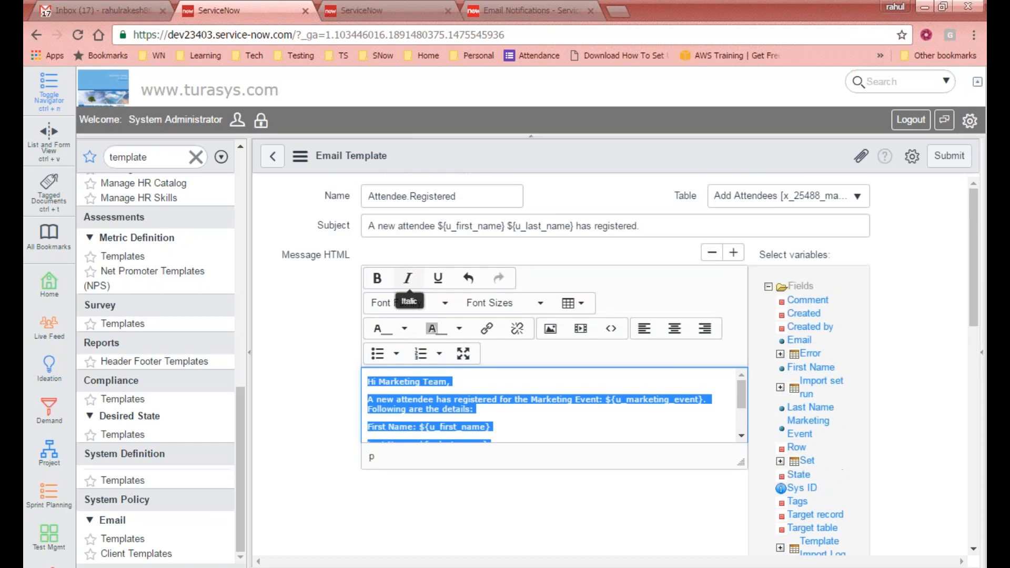
click(376, 279)
click(407, 282)
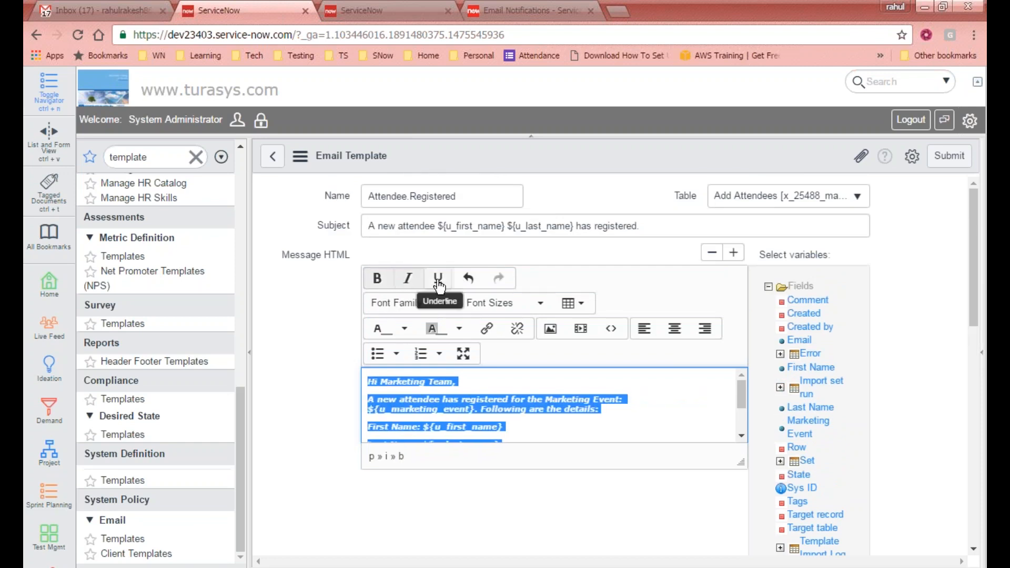
click(438, 279)
click(438, 279)
click(407, 279)
click(377, 278)
- Try Book Antiqua font and 24pt size on the message text
click(444, 303)
click(424, 351)
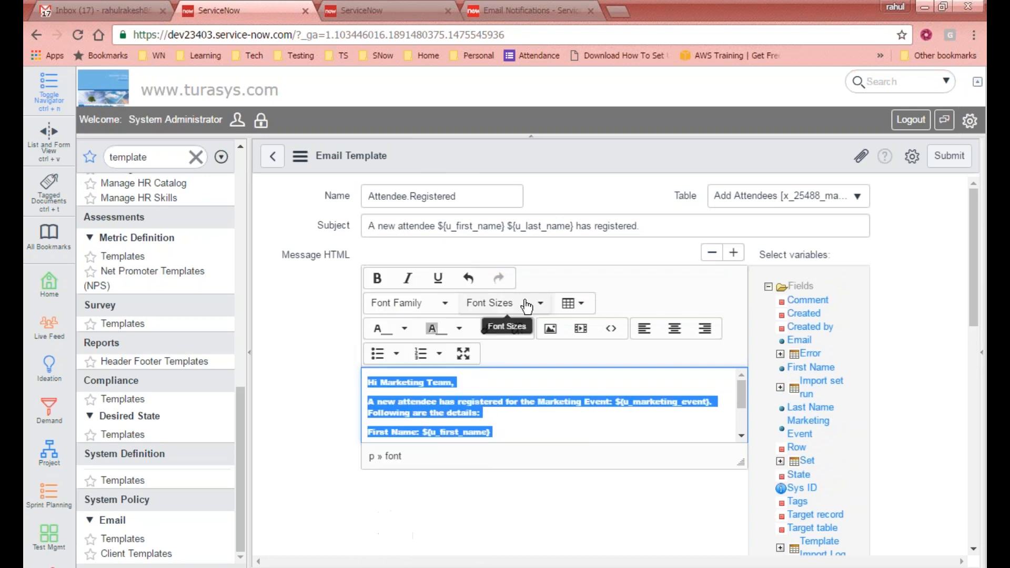
click(521, 310)
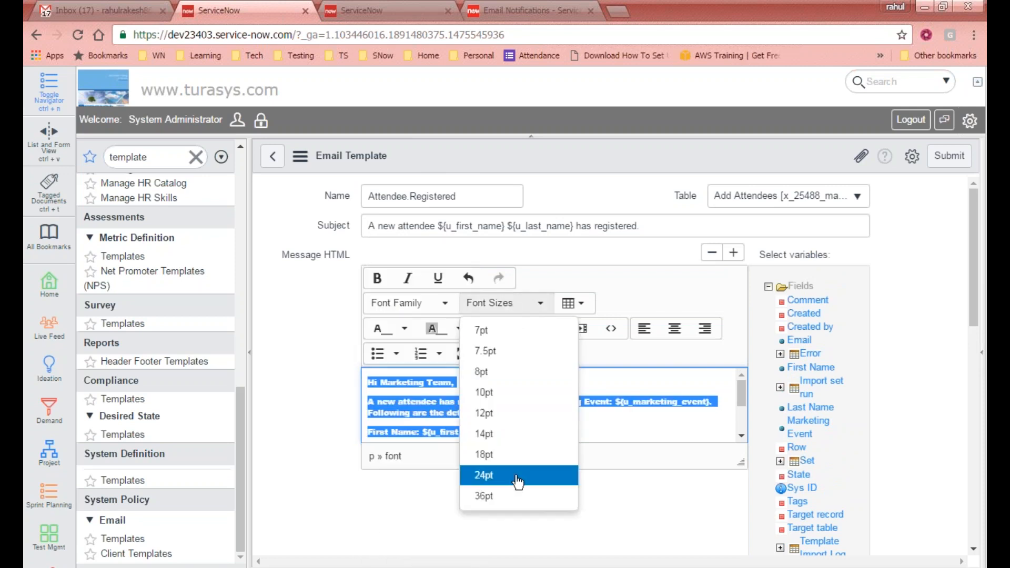
click(485, 475)
click(583, 310)
click(662, 292)
click(534, 402)
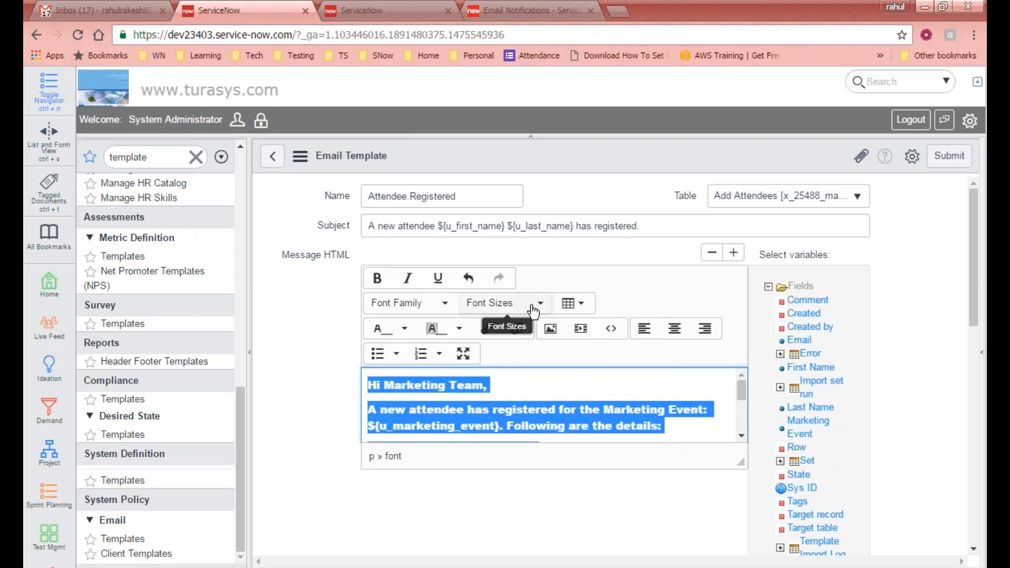
- Switch the message text font to Courier New
click(446, 305)
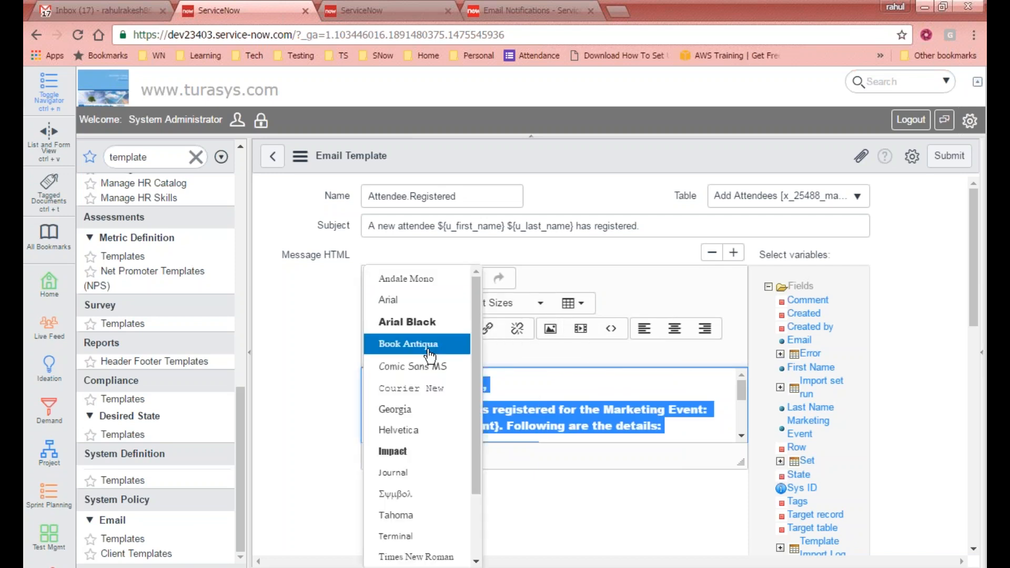
click(416, 388)
click(566, 392)
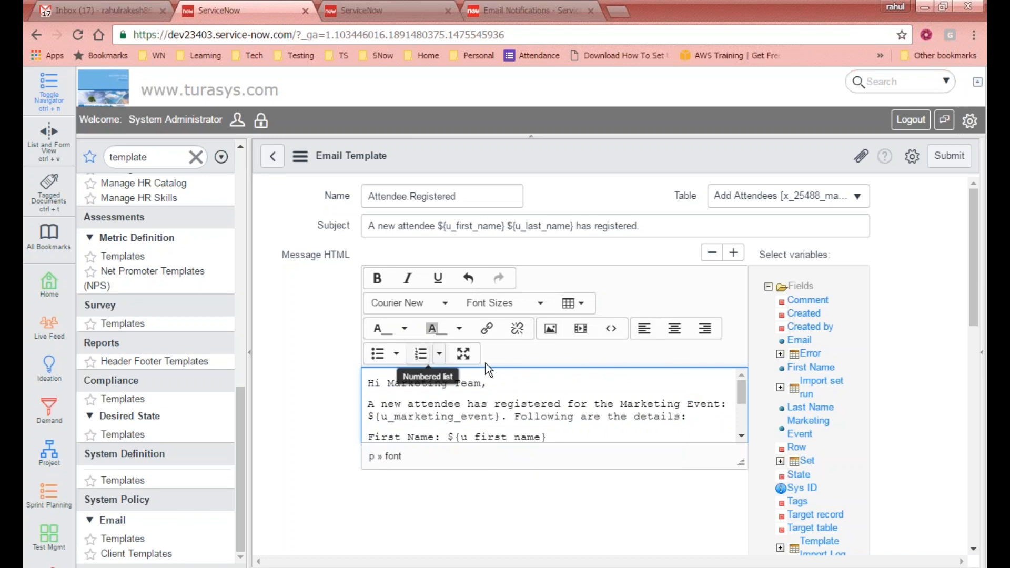
scroll(579, 410, down, 8)
scroll(586, 409, up, 4)
scroll(573, 412, up, 4)
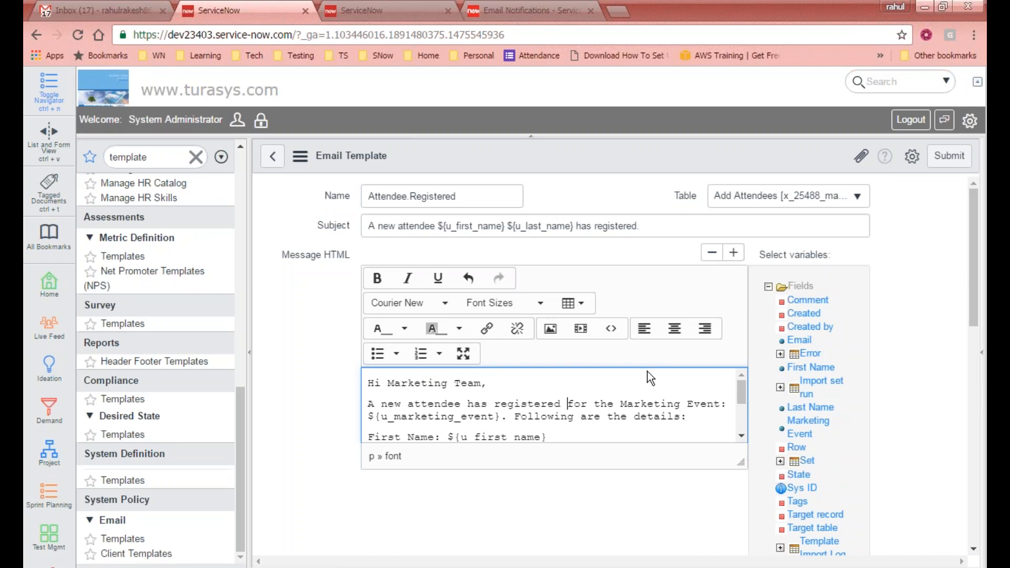
- Check the first name placeholder and submit the Attendee.Registered template
click(539, 392)
drag(745, 398, 757, 436)
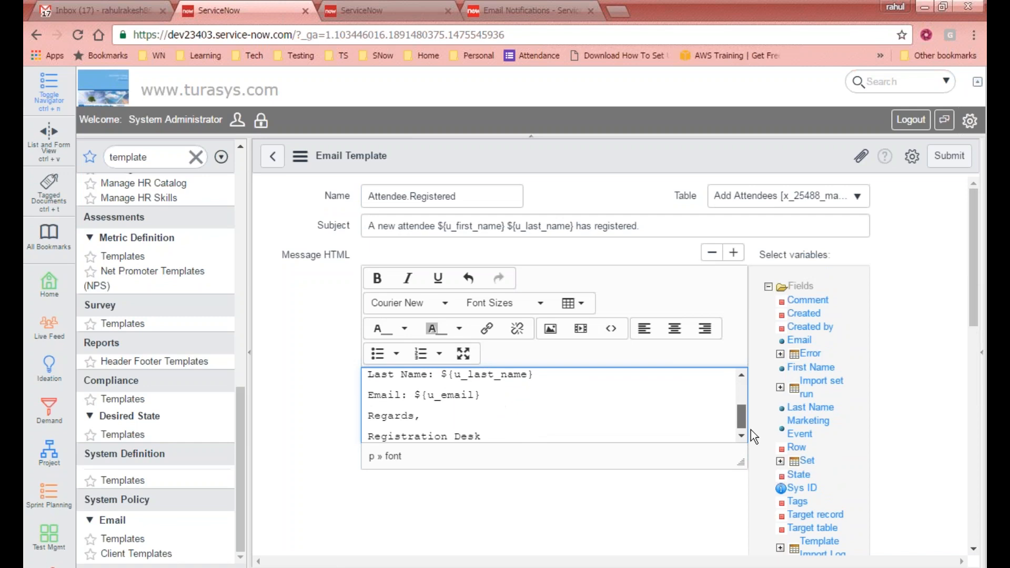
scroll(470, 392, up, 3)
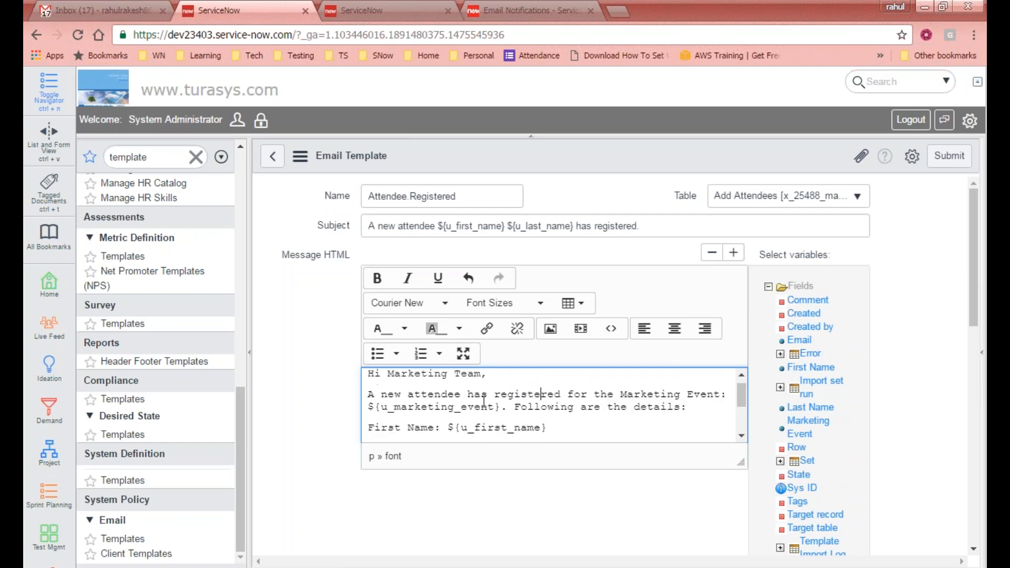
drag(449, 428, 558, 434)
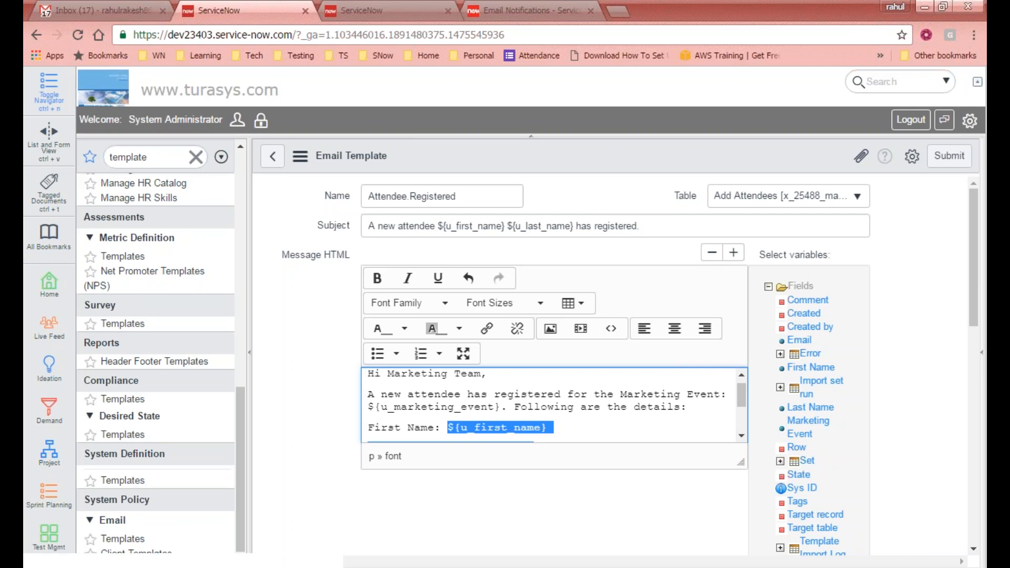
click(950, 156)
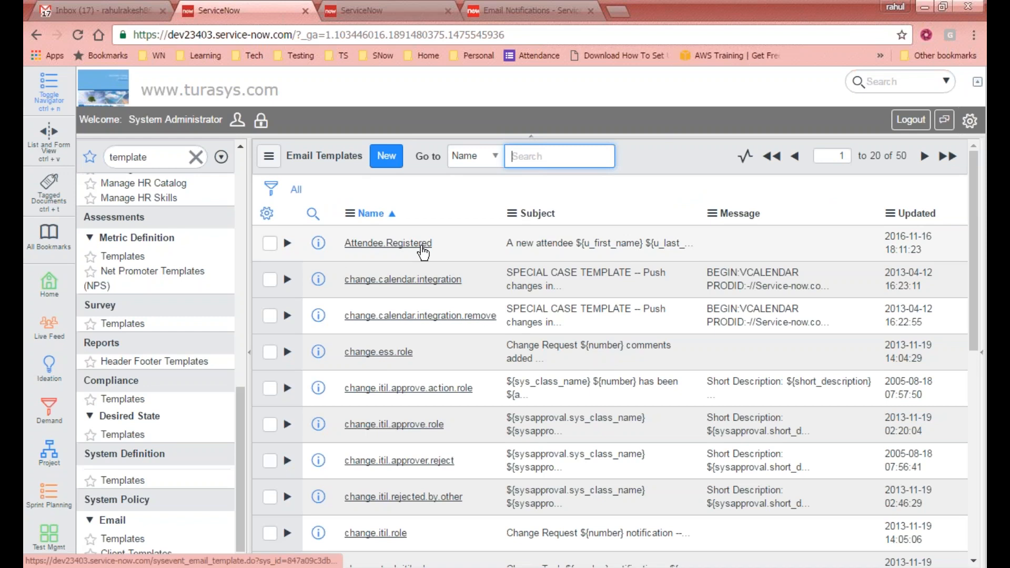
- Filter the navigator for 'notifications' and open the Attendee Registered notification
double_click(170, 156)
text(notifications)
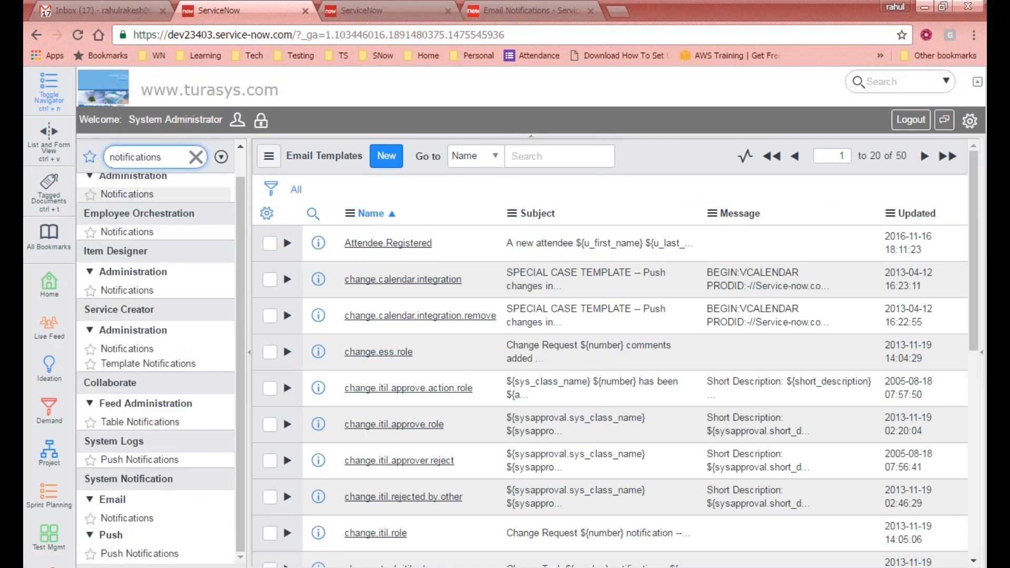
click(121, 521)
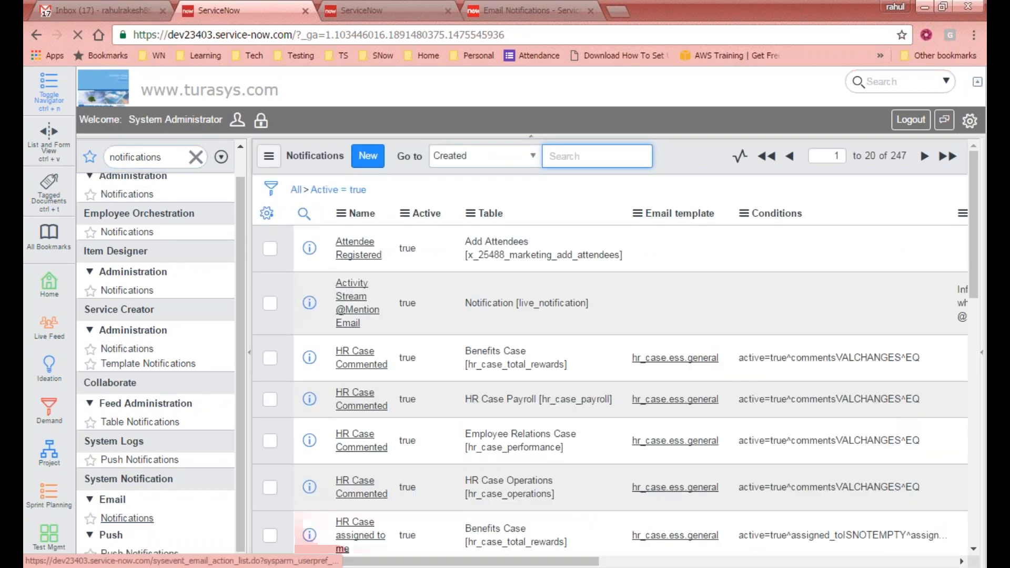
click(360, 247)
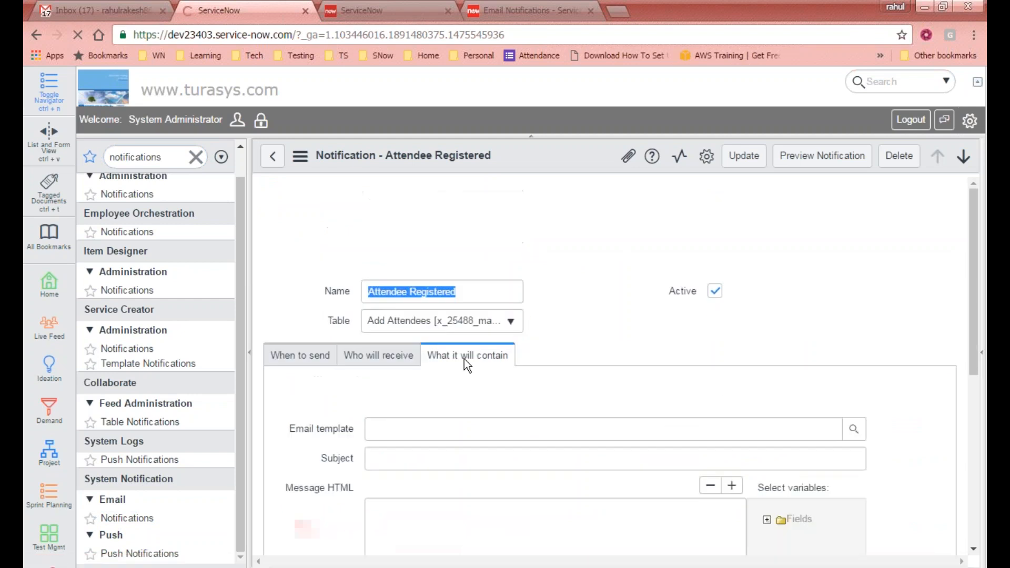
- Set the notification's Email template to Attendee.Registered on the 'What it will contain' tab
click(298, 361)
click(387, 363)
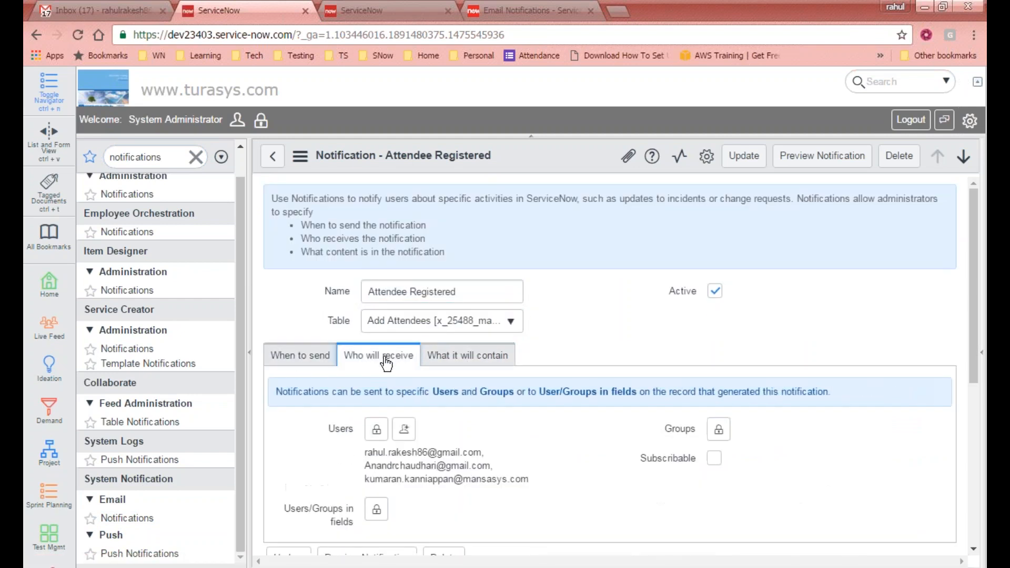
click(459, 357)
scroll(495, 362, down, 1)
scroll(495, 362, down, 1)
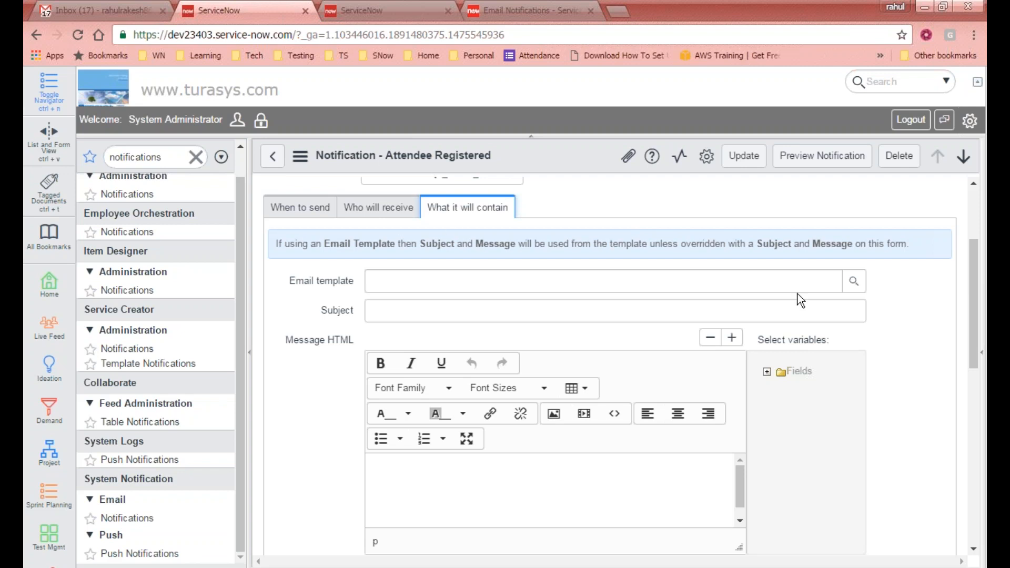
click(854, 281)
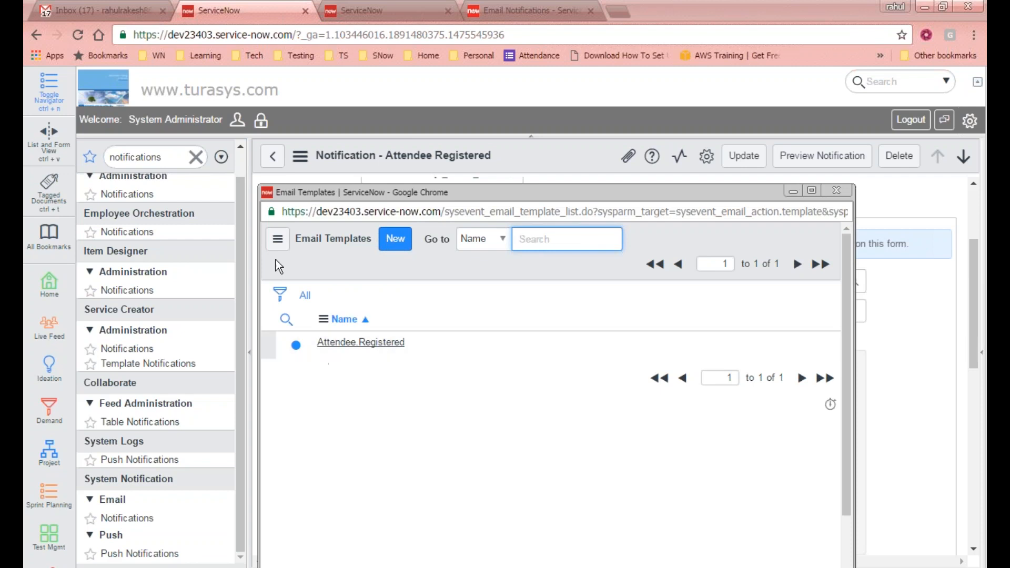
click(345, 343)
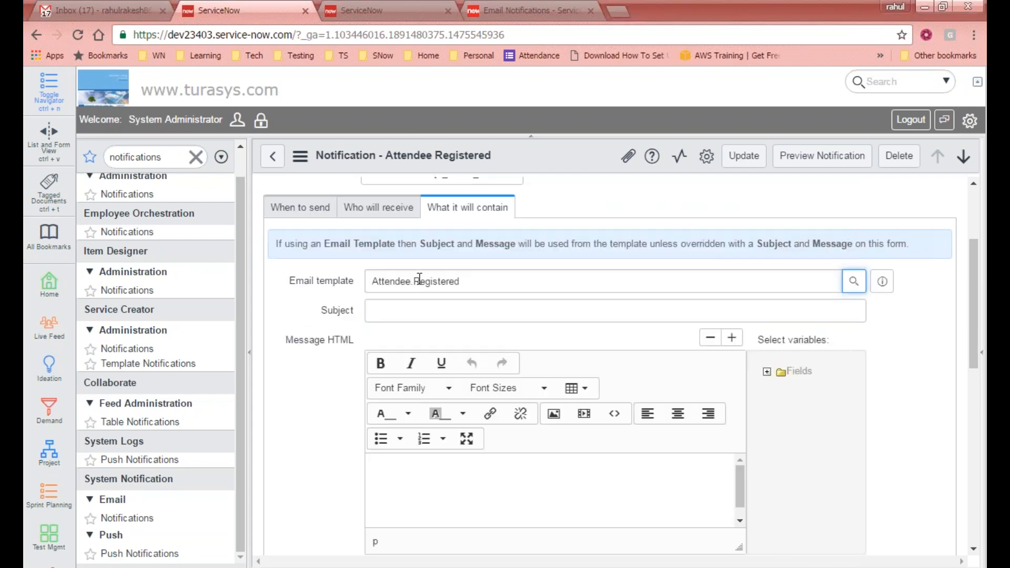
- Preview the Attendee Registered notification
mouse_move(972, 299)
mouse_down()
mouse_move(974, 350)
mouse_move(961, 385)
mouse_move(961, 312)
mouse_up()
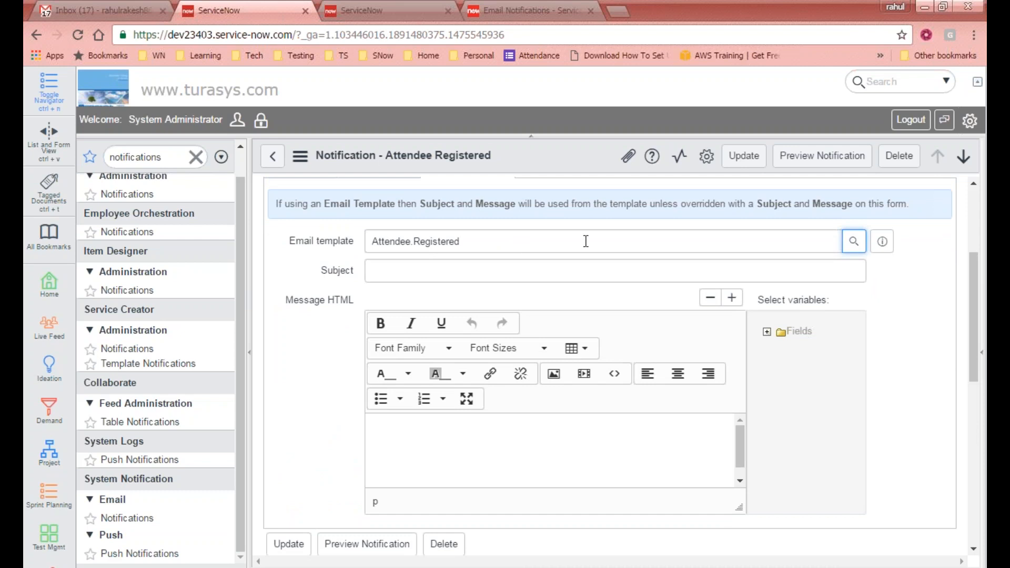
drag(967, 246, 985, 178)
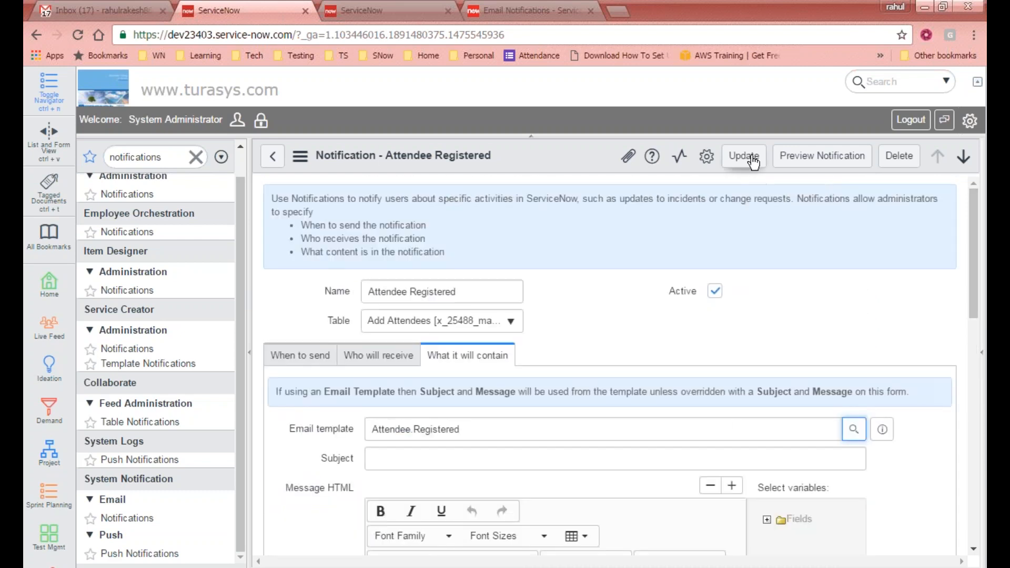
click(834, 163)
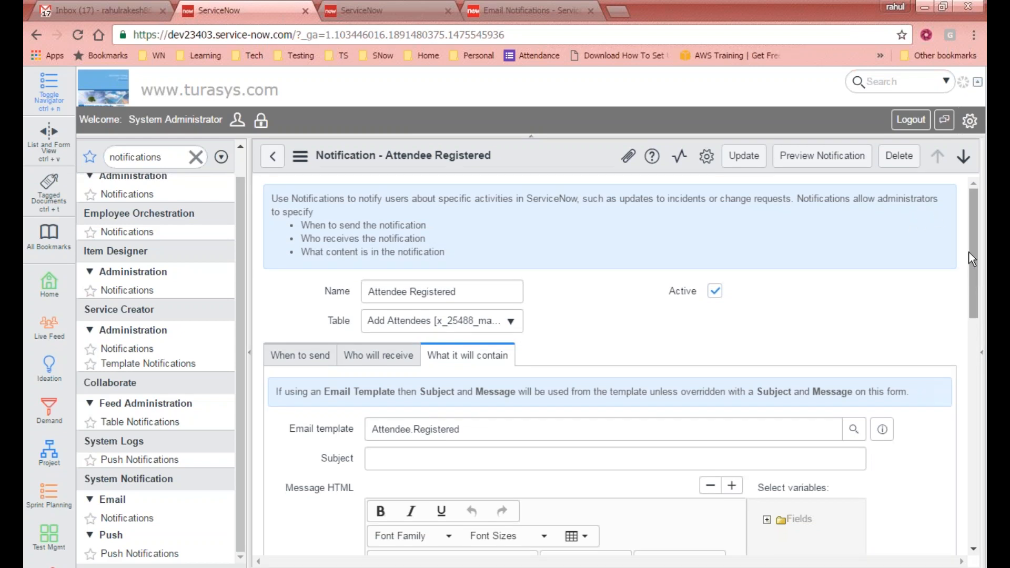
click(827, 156)
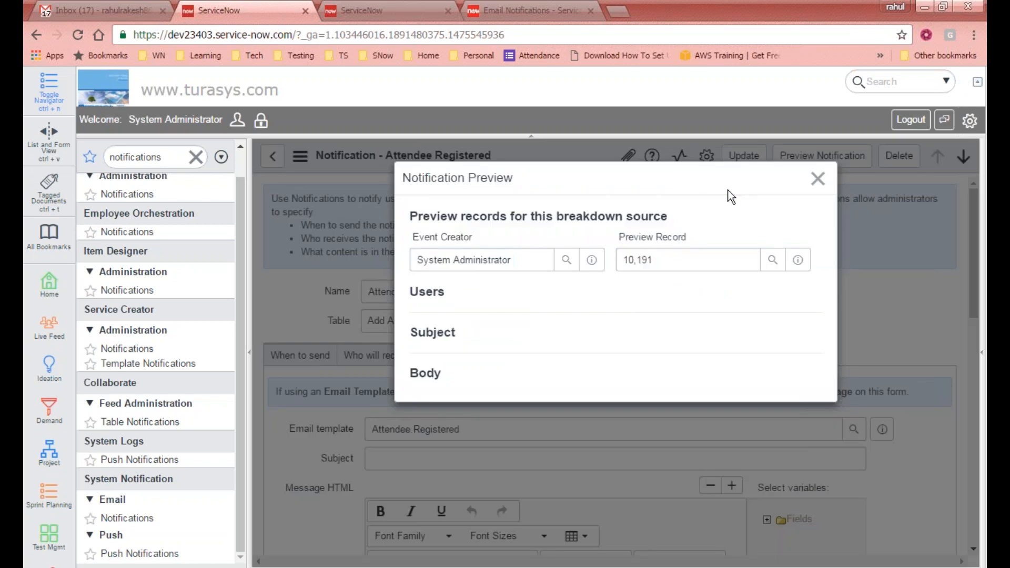
- Inspect the preview's Users, Subject and Body sections, which are empty for record 10,191
double_click(442, 331)
click(429, 395)
- Close the notification preview and save the notification changes
click(733, 306)
click(817, 179)
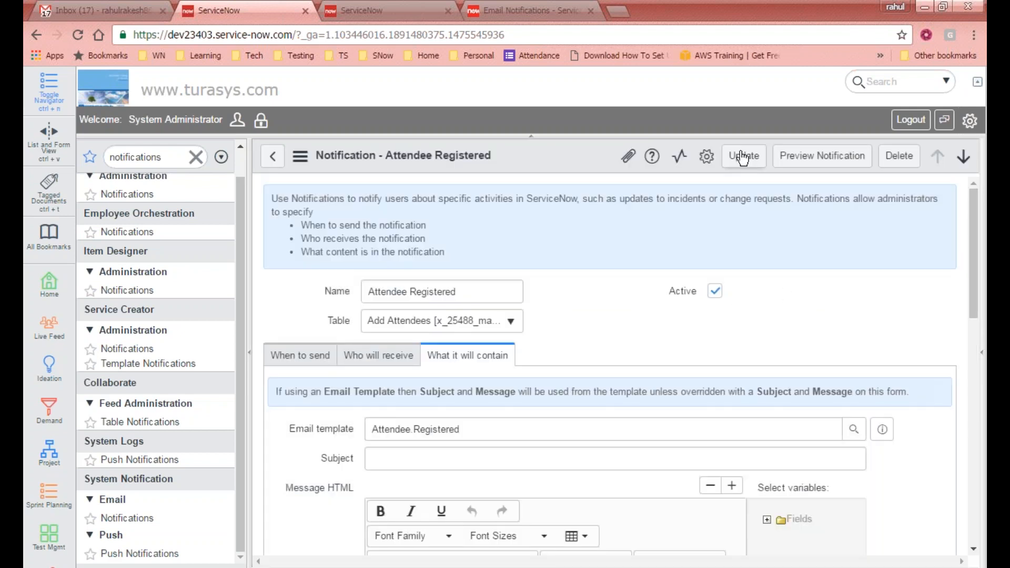
click(745, 163)
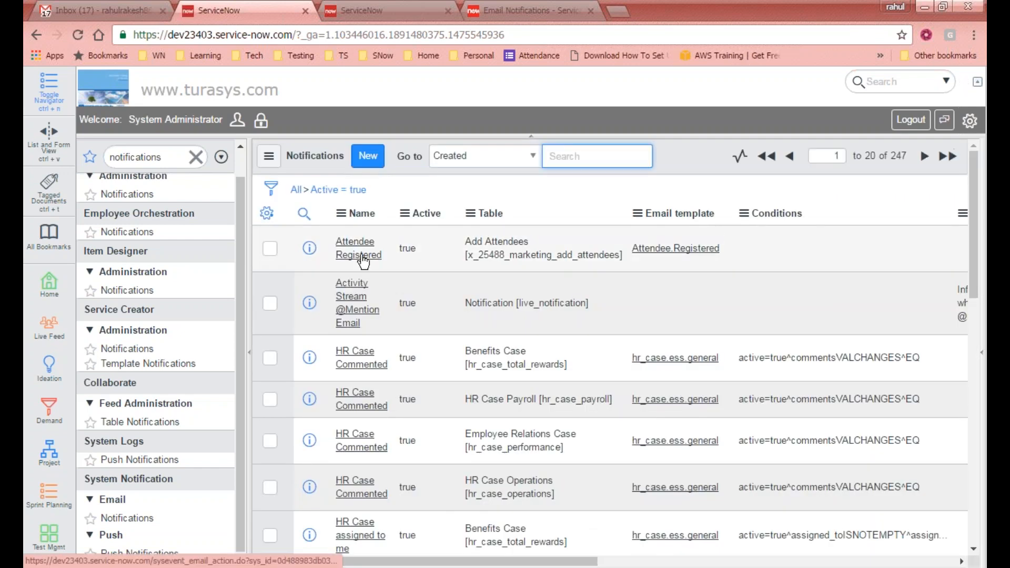
- Reopen Attendee Registered, preview it again and inspect the event creator's user record
click(355, 249)
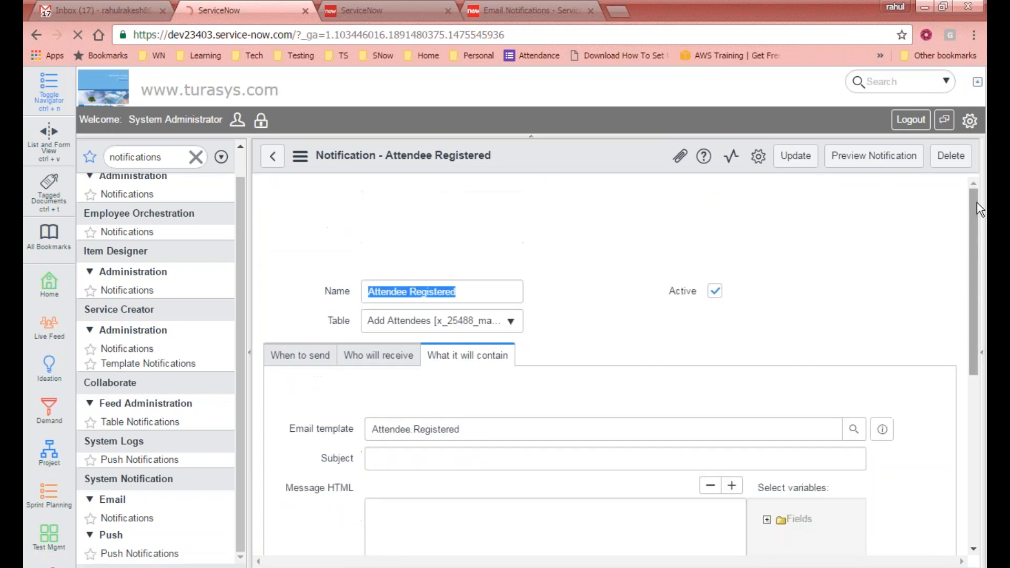
drag(977, 203, 980, 425)
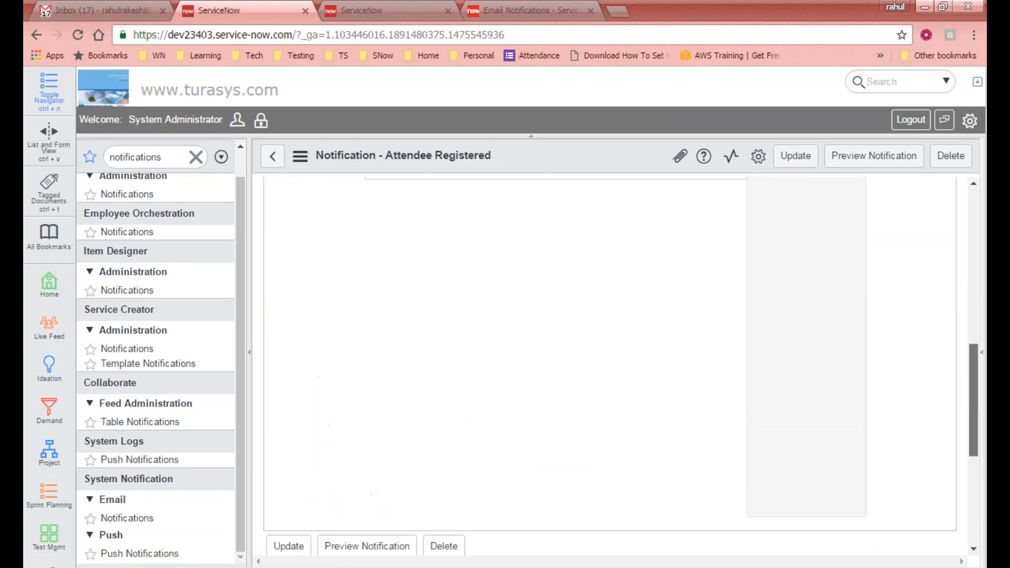
scroll(591, 428, down, 2)
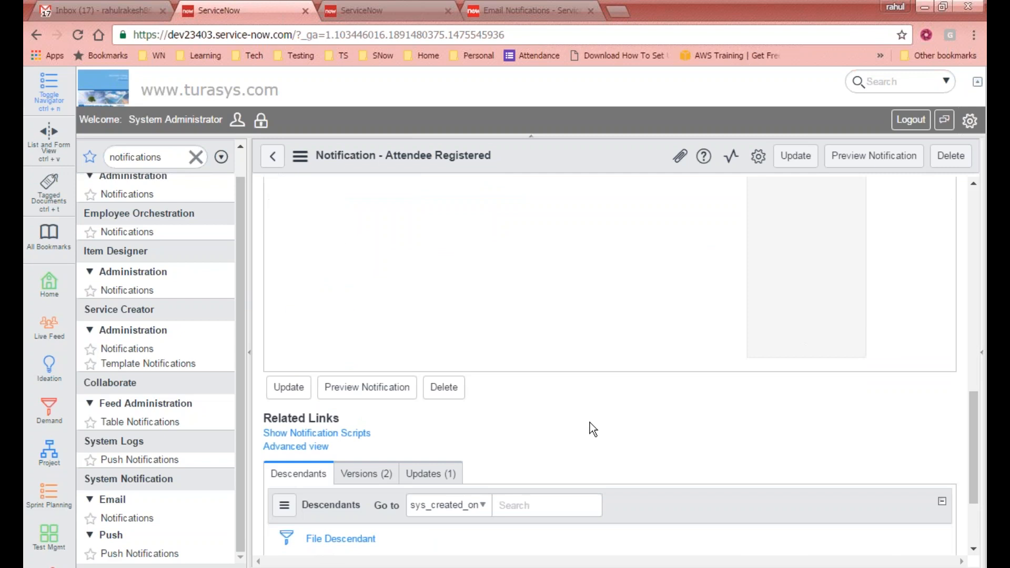
click(378, 392)
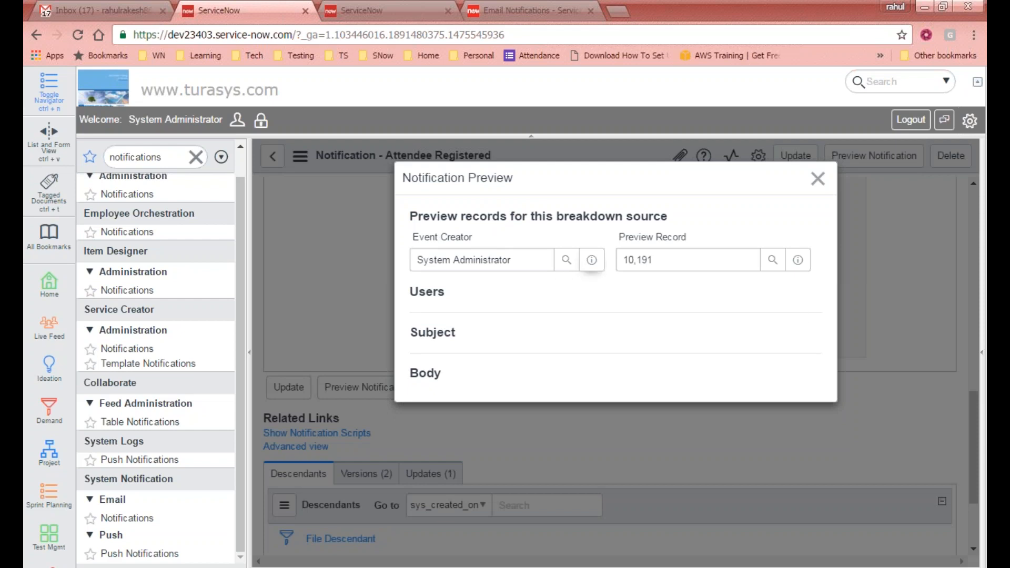
click(581, 266)
double_click(426, 292)
click(437, 331)
double_click(421, 374)
click(422, 380)
click(818, 179)
- Switch the Attendee Registered notification form to Advanced view
scroll(352, 480, down, 1)
scroll(352, 481, down, 2)
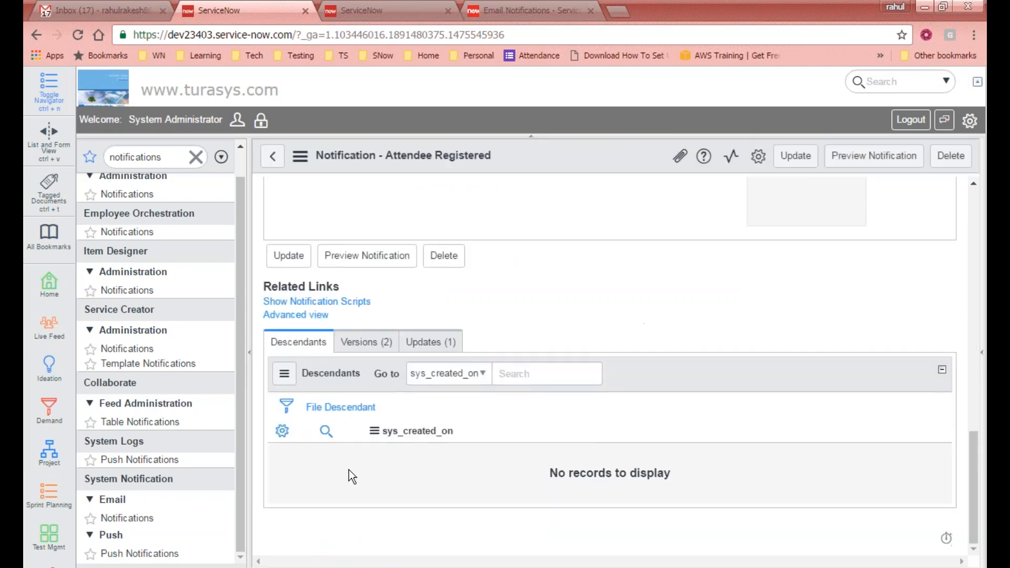
scroll(367, 438, up, 1)
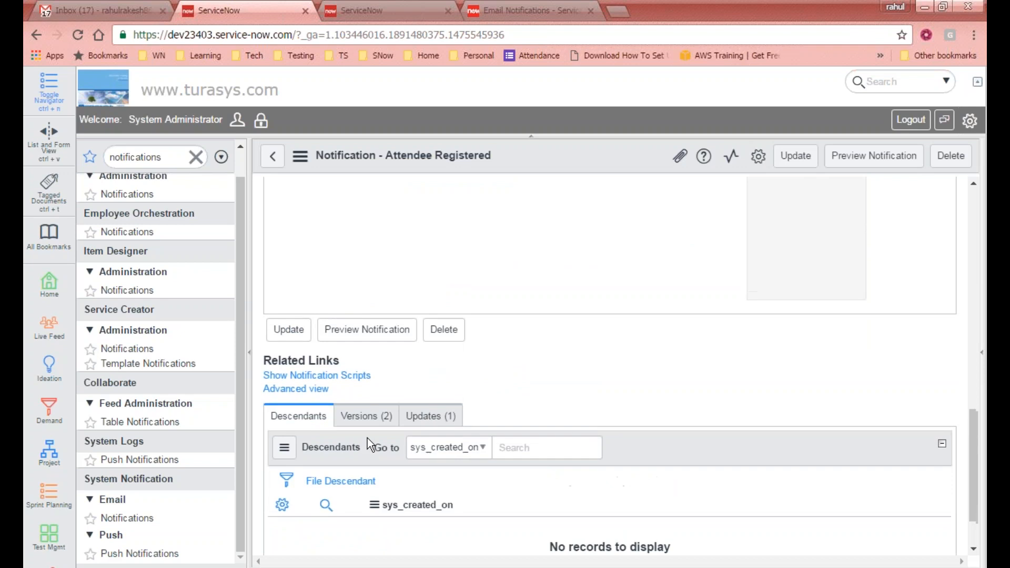
click(316, 390)
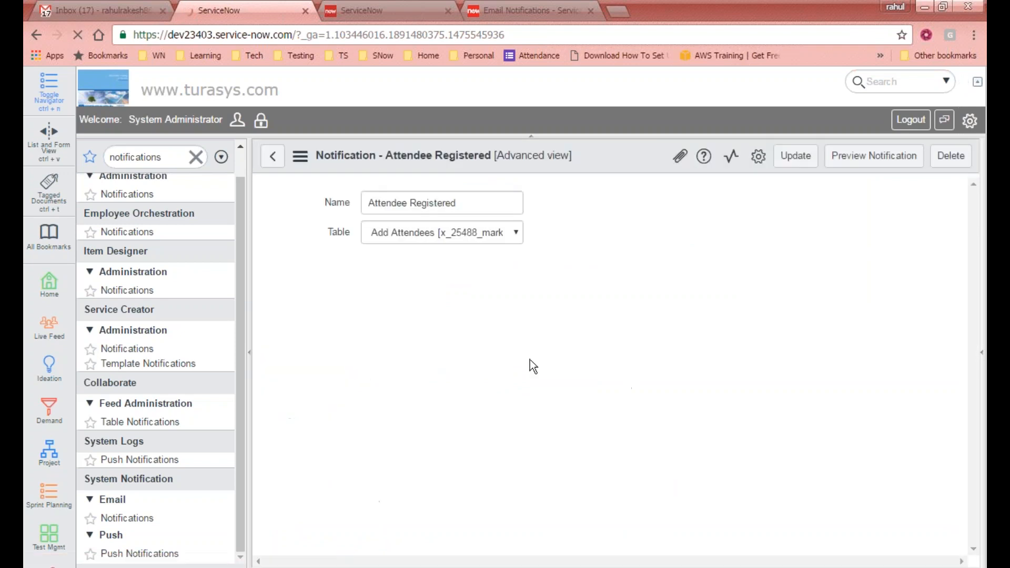
scroll(689, 376, down, 3)
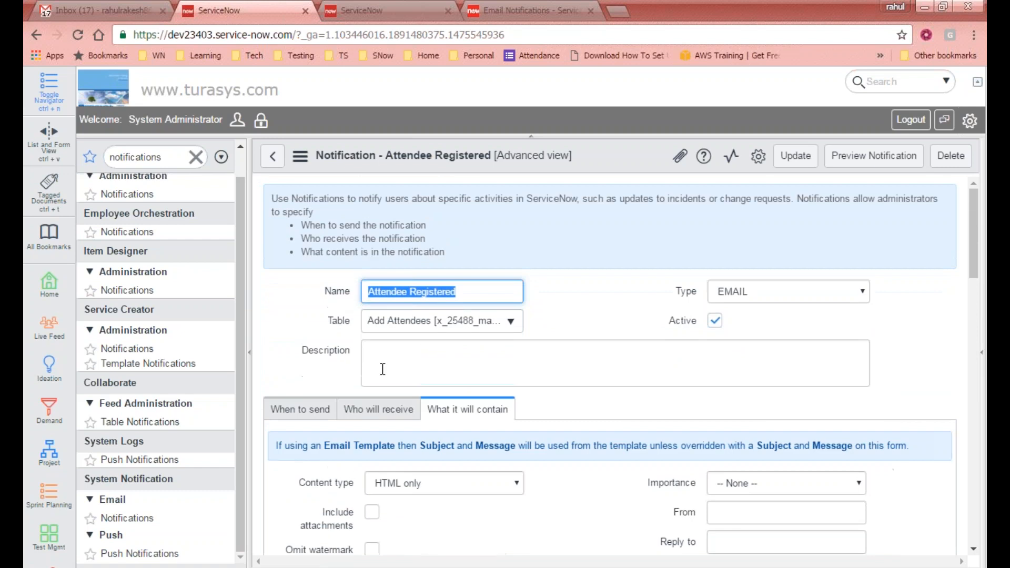
click(318, 409)
scroll(467, 409, down, 7)
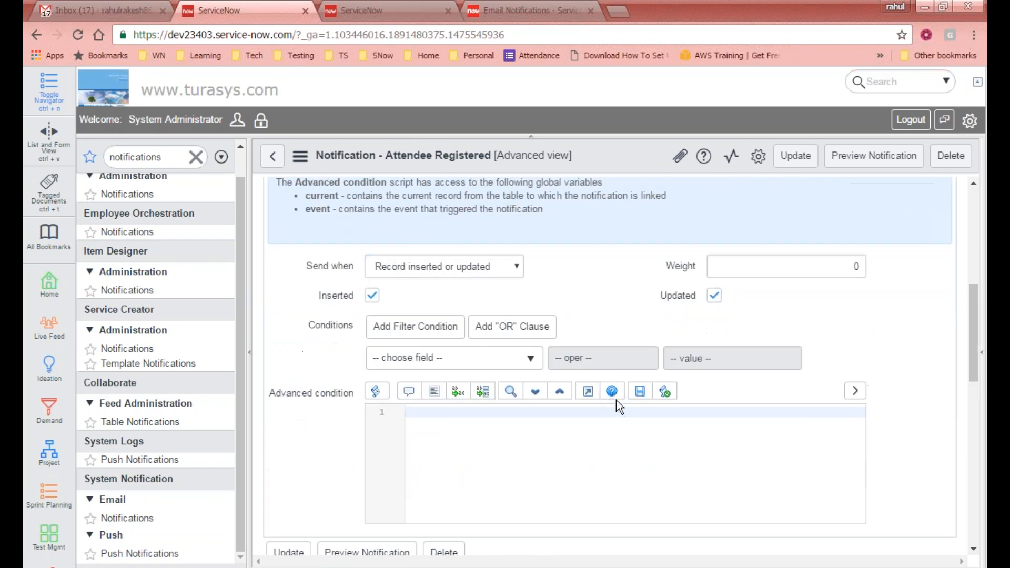
scroll(612, 392, up, 6)
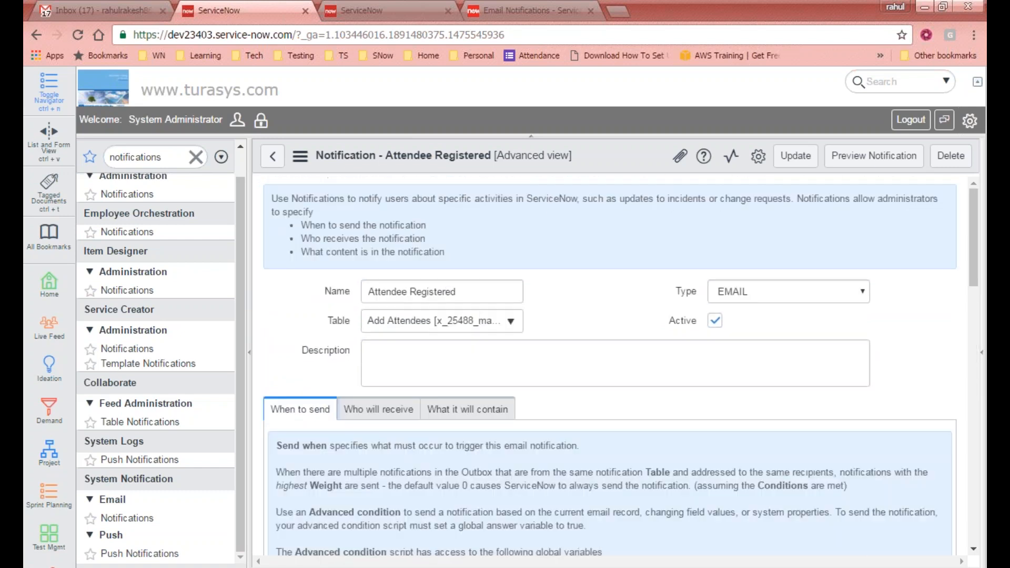
click(376, 413)
click(463, 413)
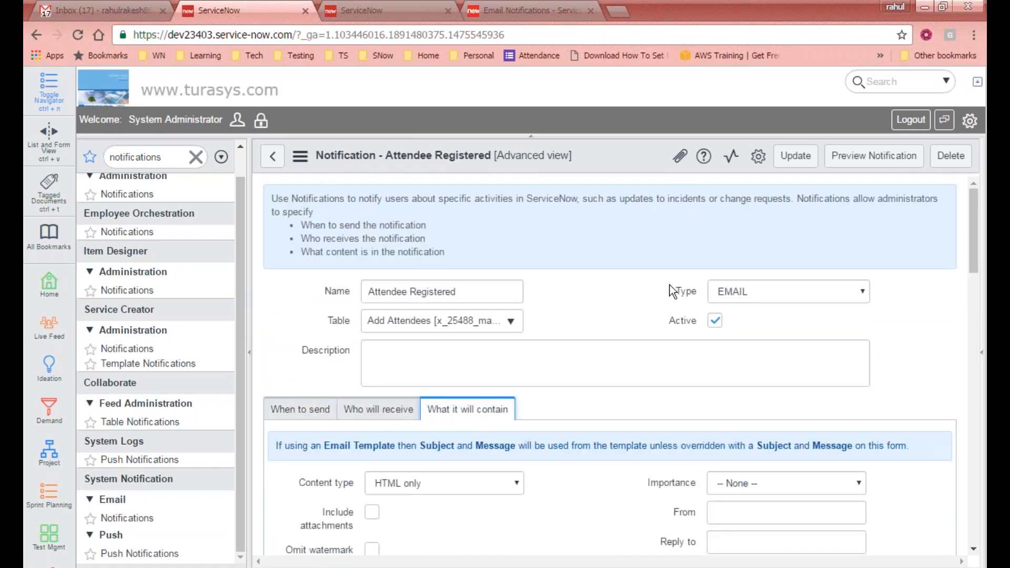
click(866, 158)
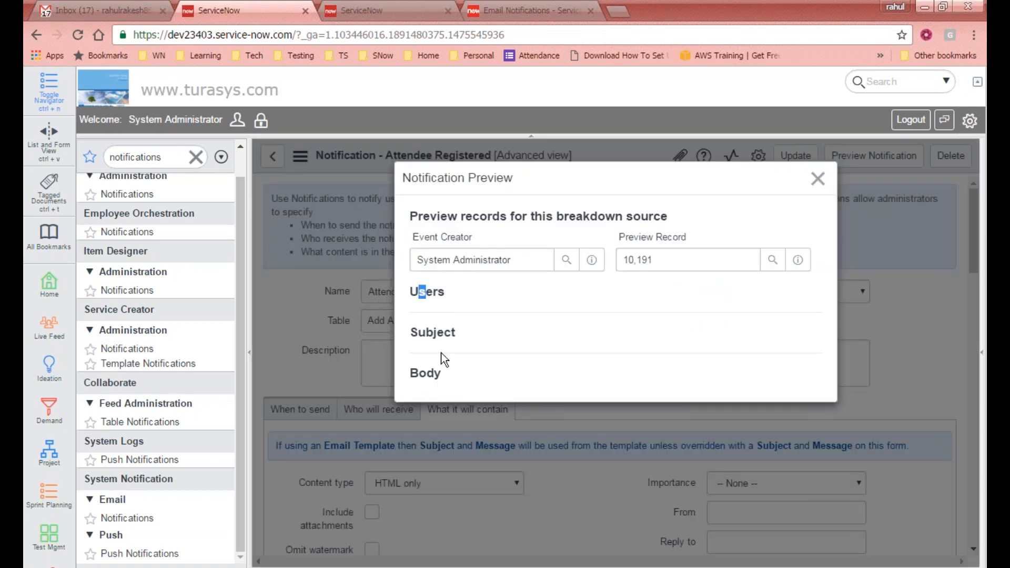
double_click(436, 332)
double_click(434, 216)
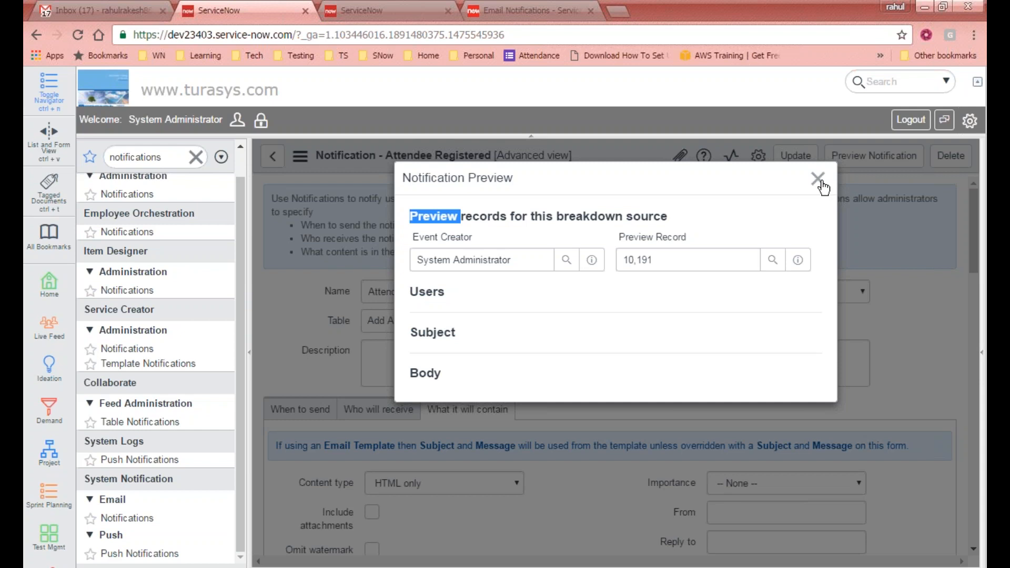
click(818, 179)
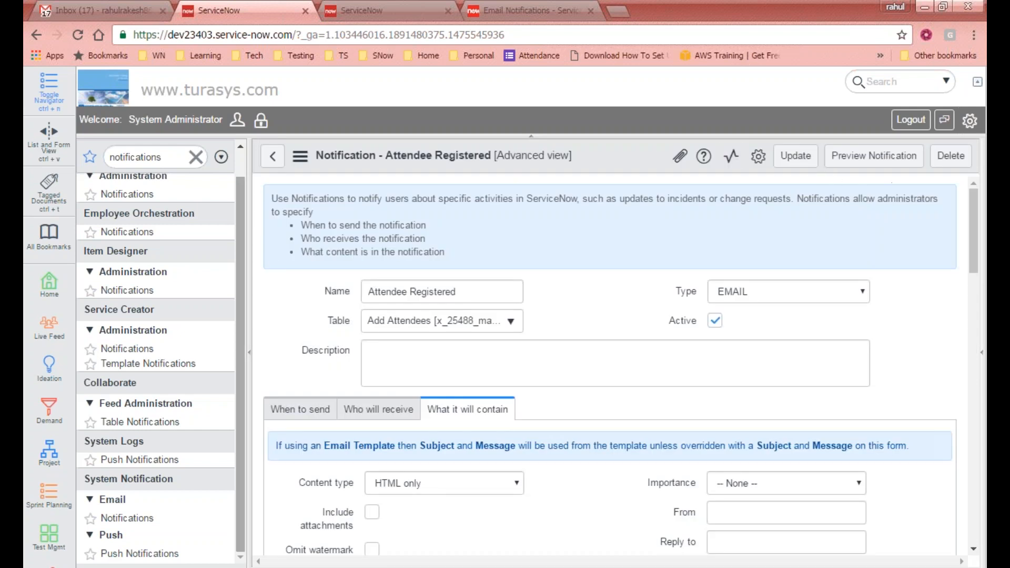
scroll(245, 204, up, 1)
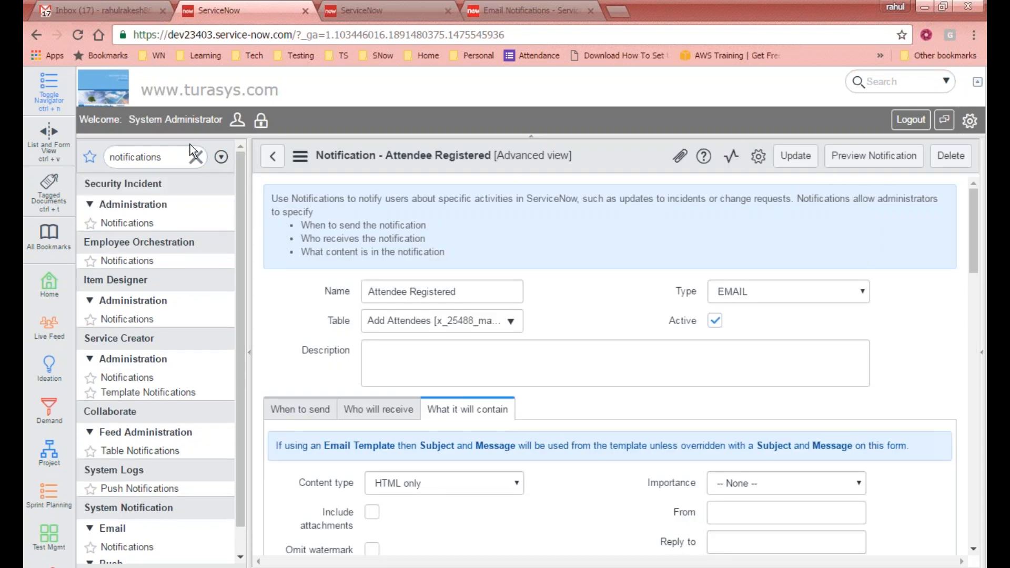
- Filter the navigator for 'atte', open Attendees and start a new record
click(177, 159)
text(atte)
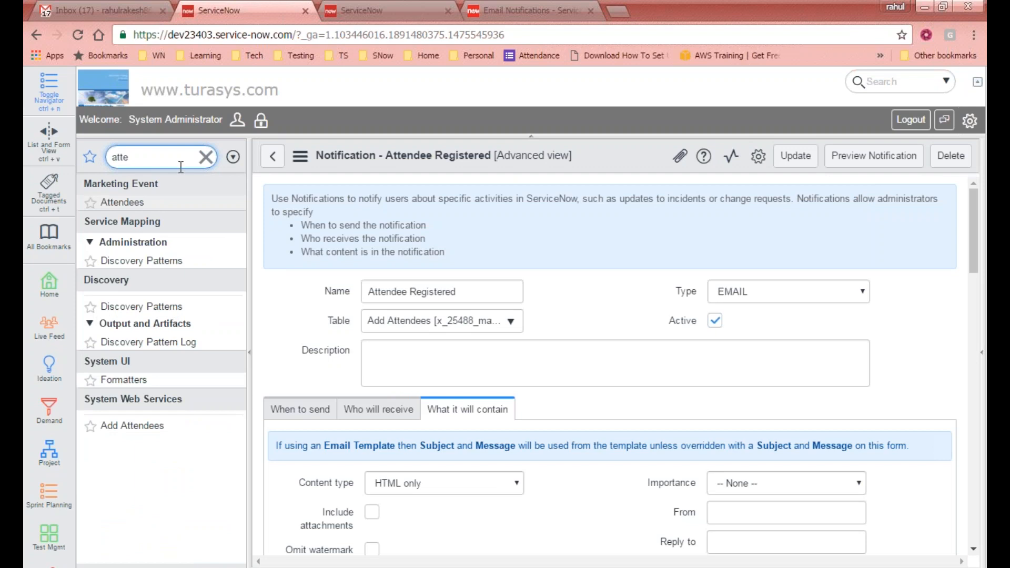
click(123, 203)
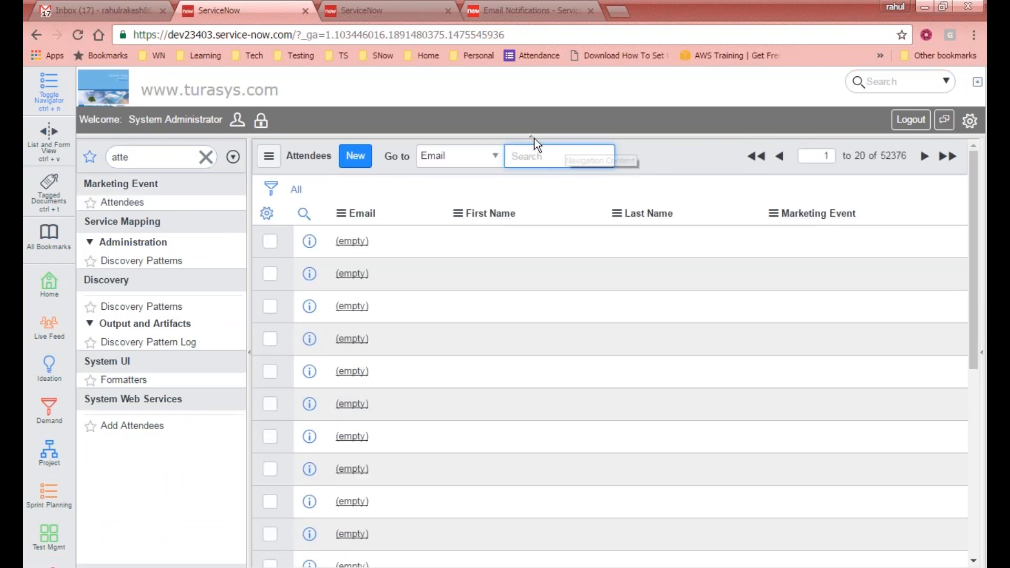
click(350, 159)
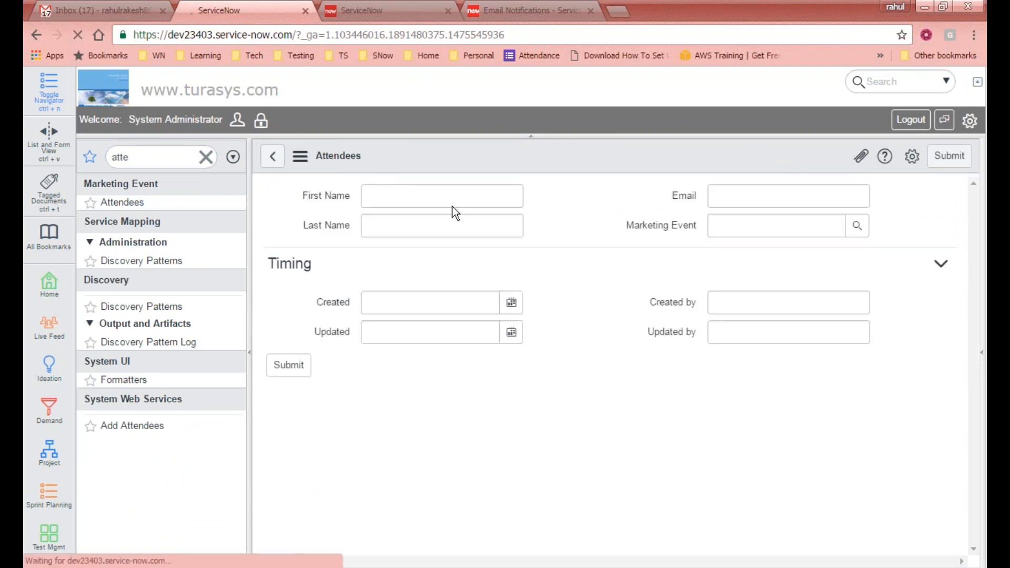
- Enter the attendee's first and last names, clear the Email field, then reload the page
key(Tab)
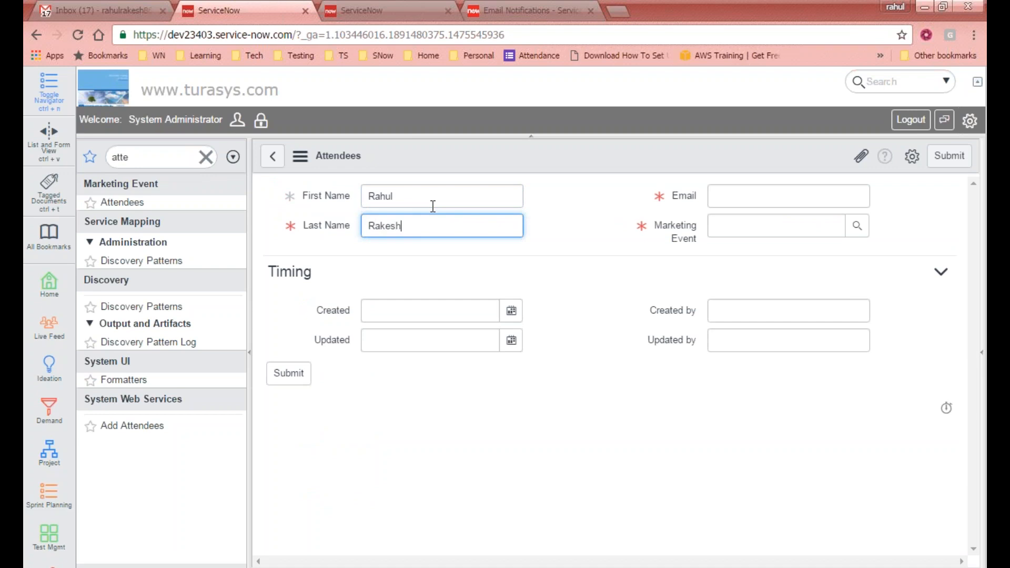
key(Tab)
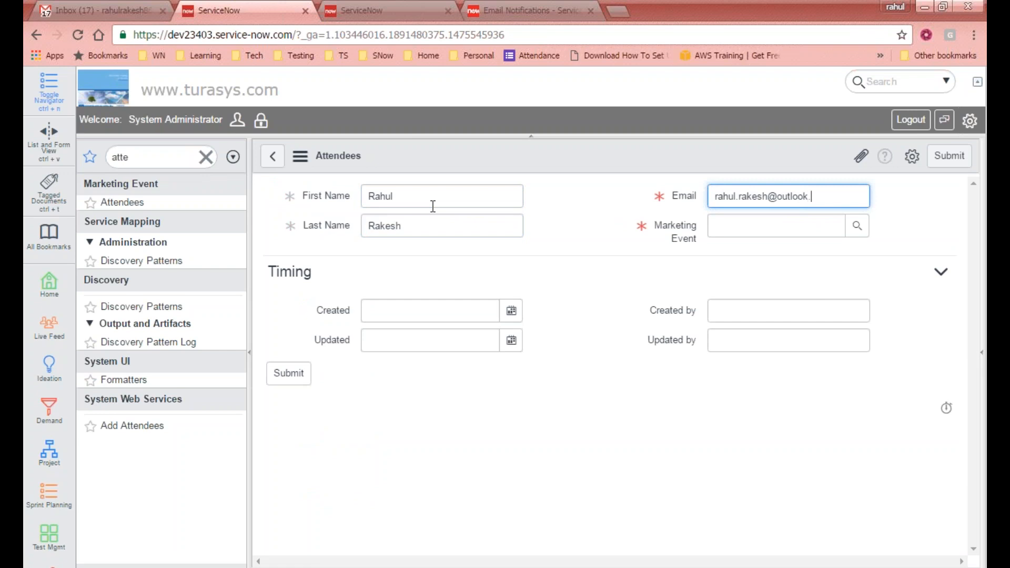
key(ctrl+a)
key(BackSpace)
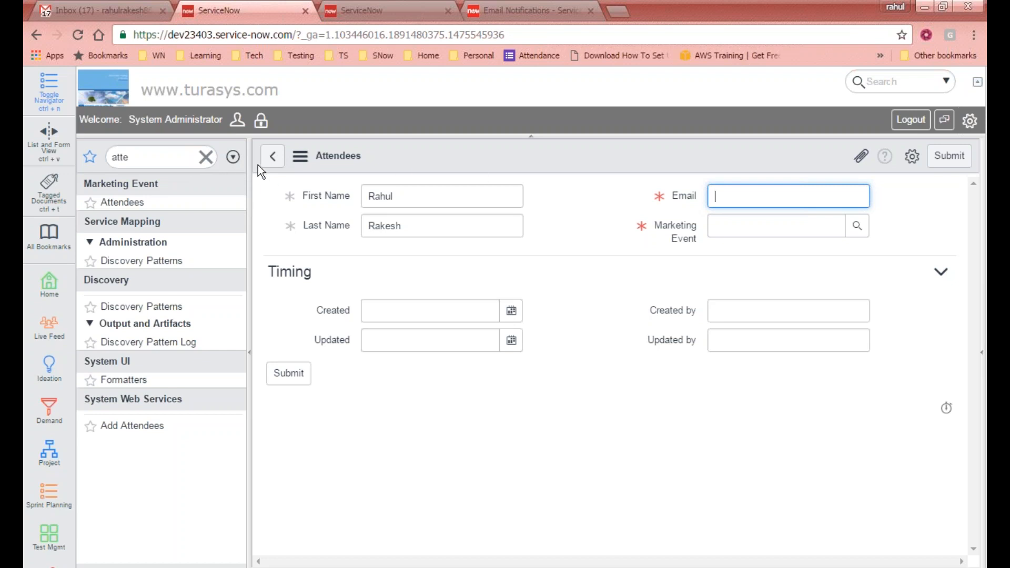
key(F5)
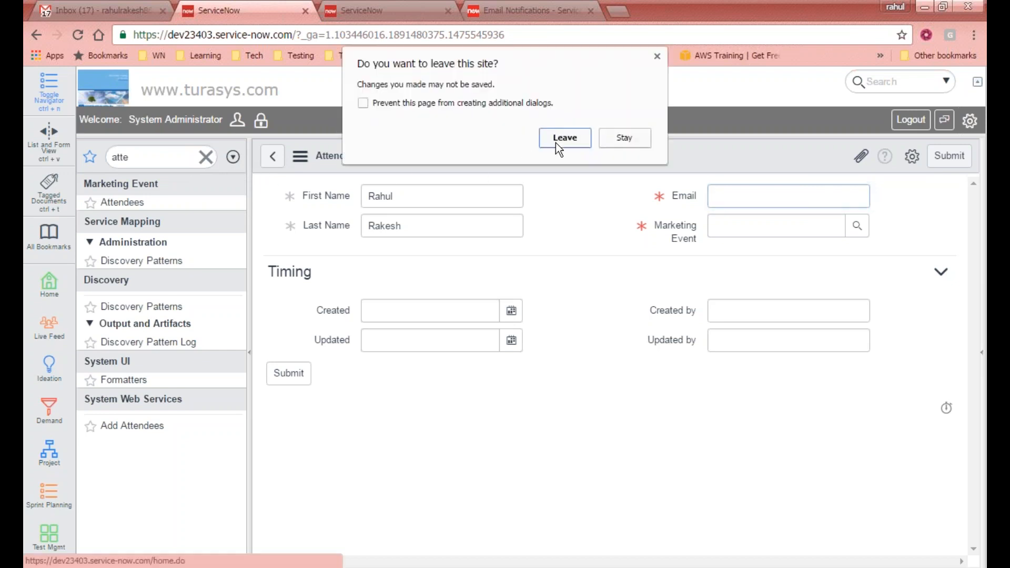
- Discard the unsaved attendee form and scroll through the homepage
click(583, 143)
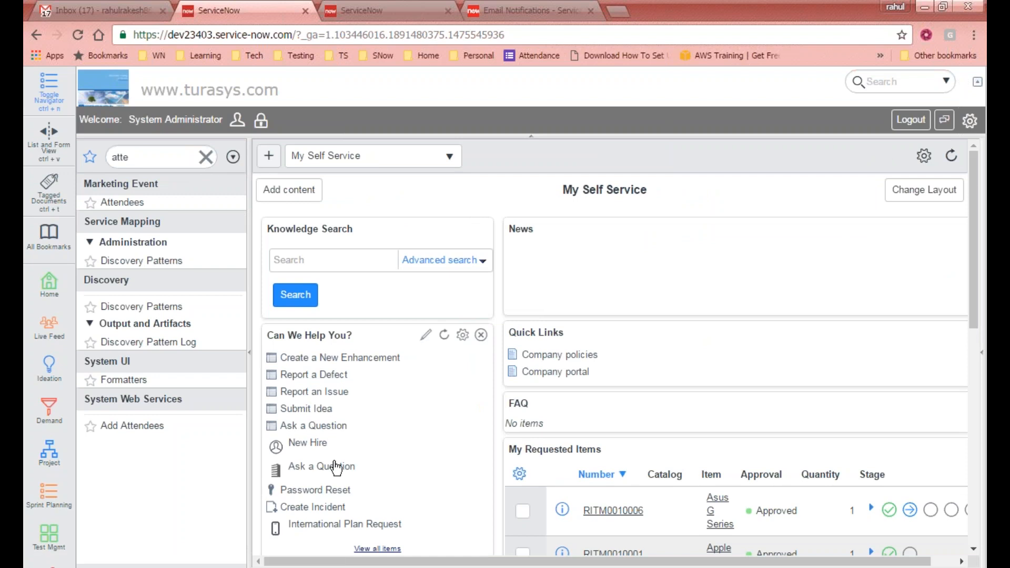
scroll(345, 352, down, 5)
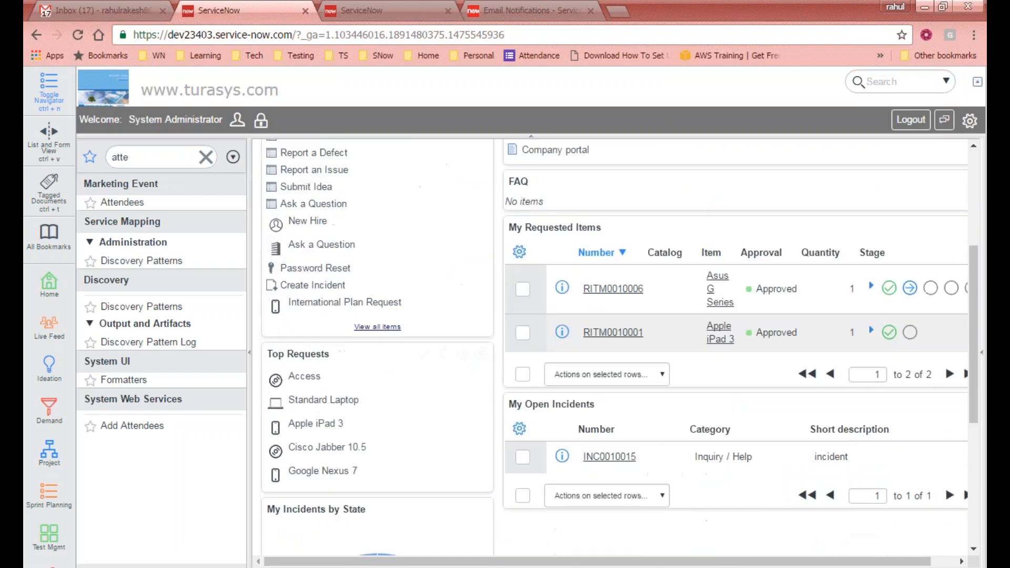
scroll(339, 345, up, 5)
scroll(450, 379, down, 4)
scroll(332, 352, up, 1)
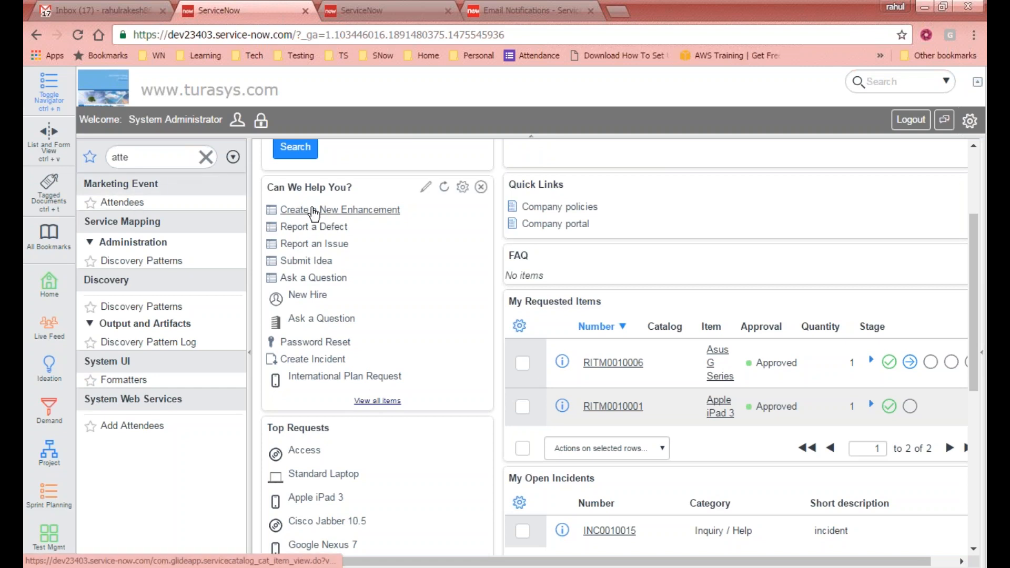
scroll(626, 210, up, 3)
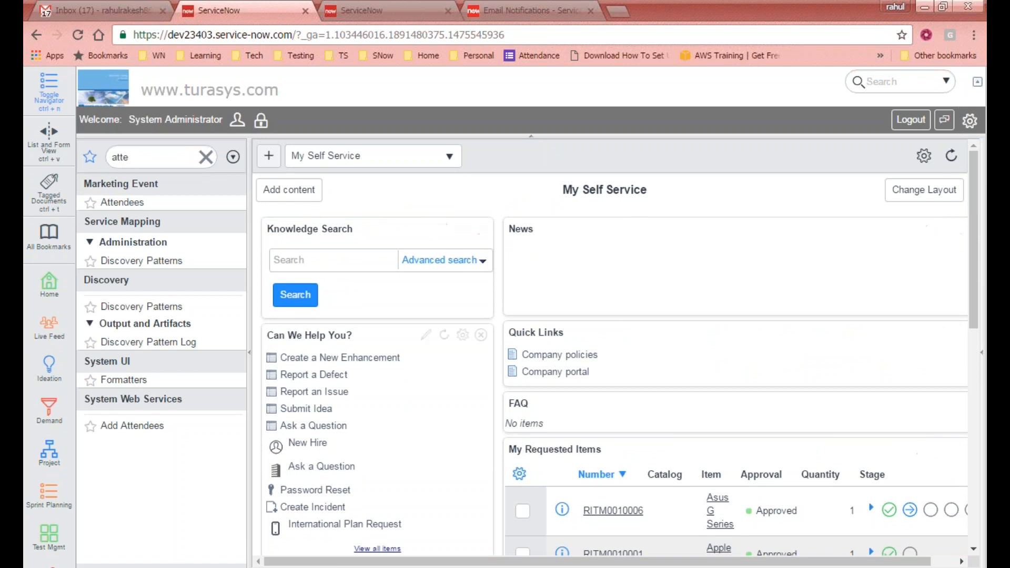
- Open the Create a New Enhancement form, then return to the Attendees list
click(314, 360)
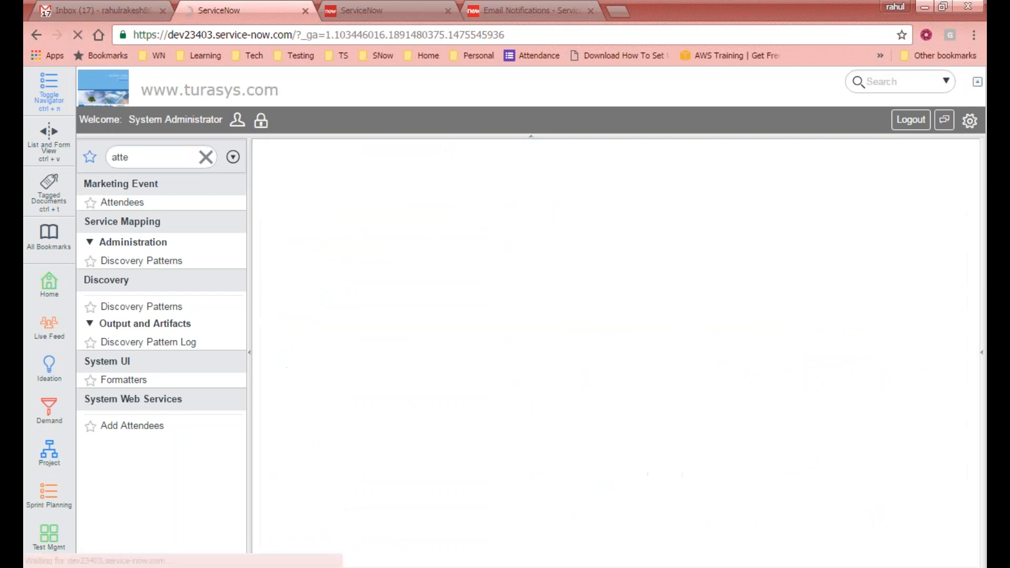
click(478, 384)
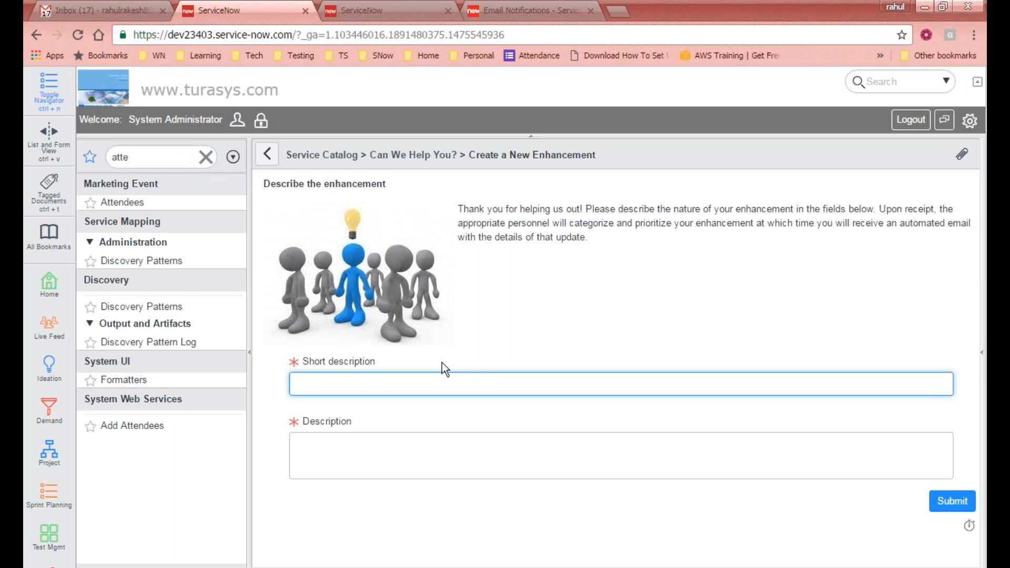
click(118, 203)
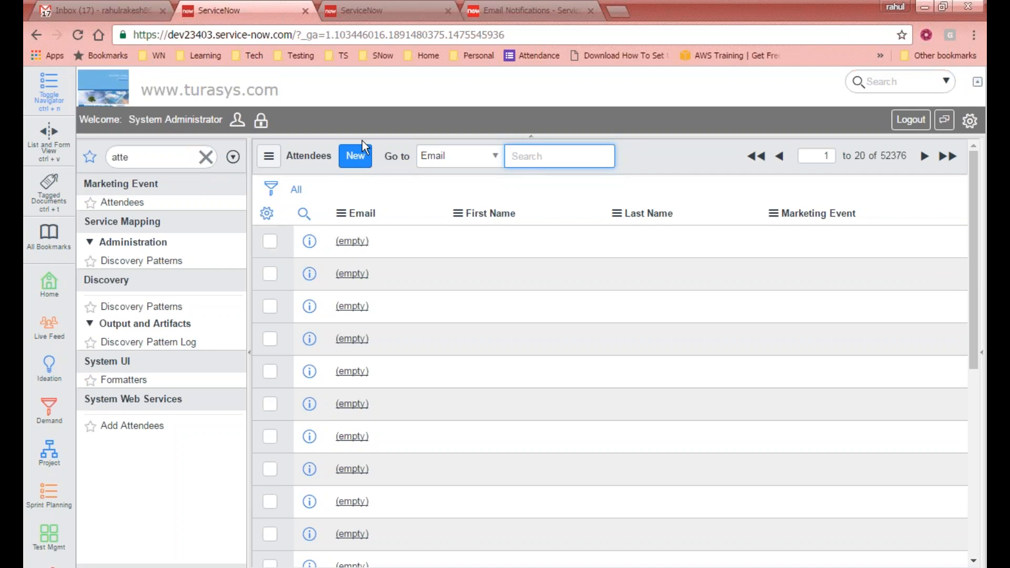
- Start a new attendee with first and last names and a corrected email address
click(355, 157)
click(435, 200)
key(Tab)
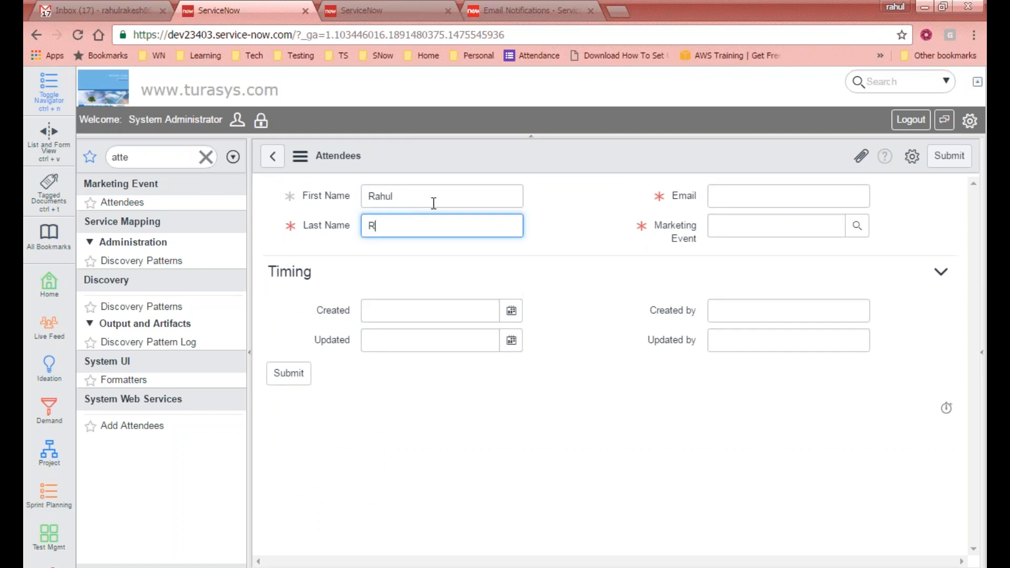
key(Tab)
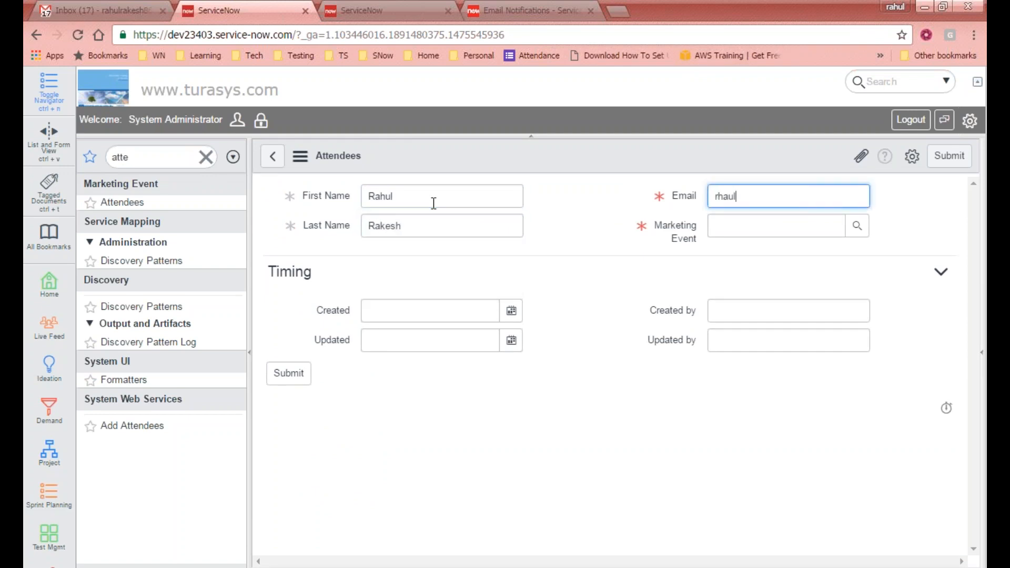
key(ctrl+a)
key(BackSpace)
text(rahul)
key(Tab)
- Link the Dublin Workshop event, fill Created/Updated dates and by fields, and submit
click(857, 226)
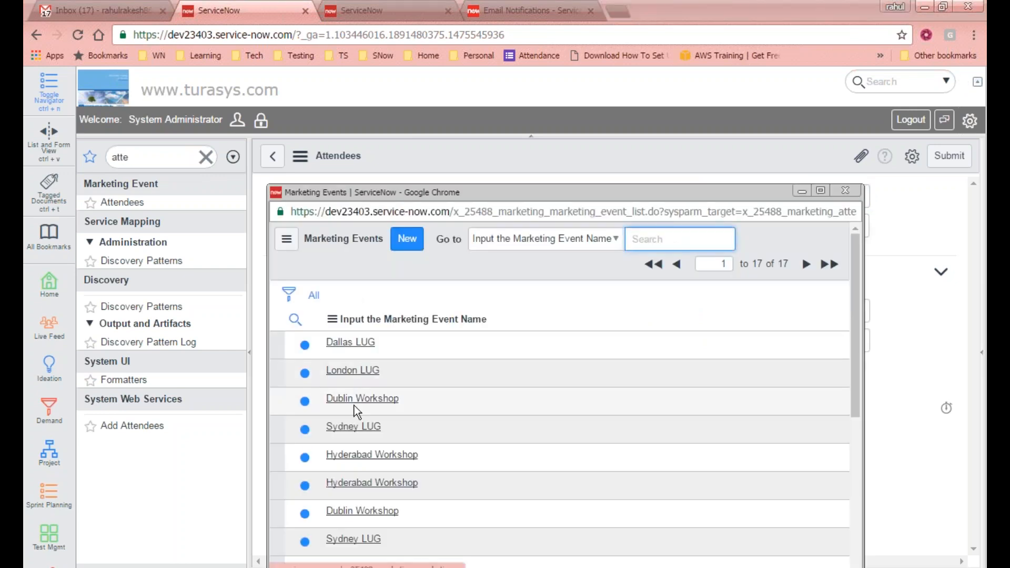
click(358, 398)
click(455, 304)
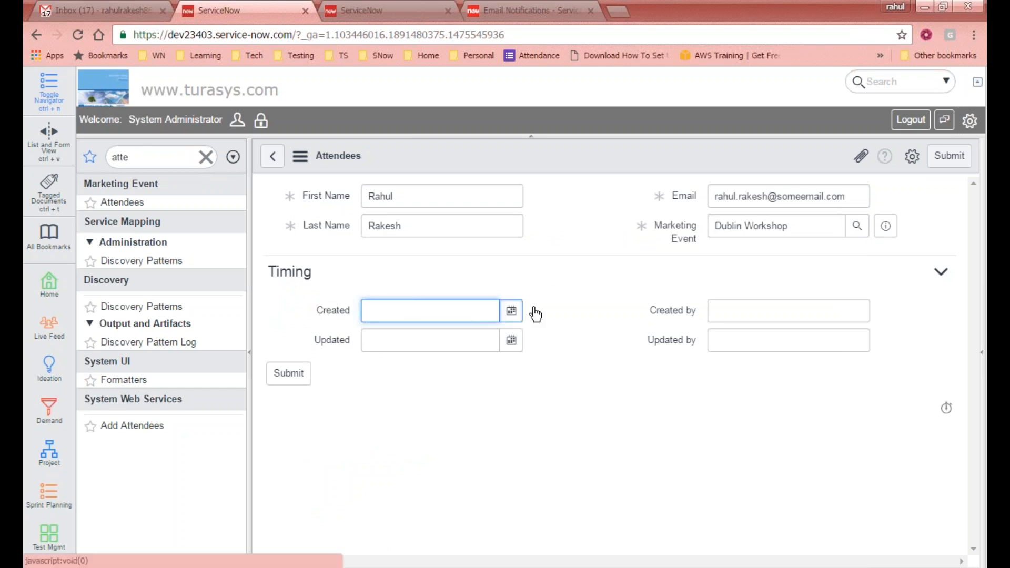
click(511, 341)
click(576, 354)
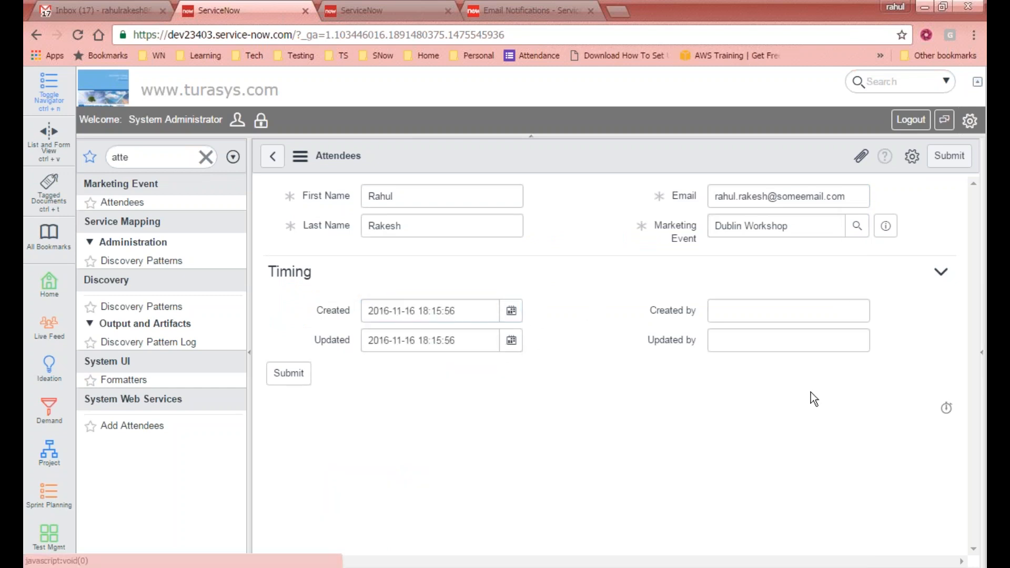
click(815, 314)
key(Tab)
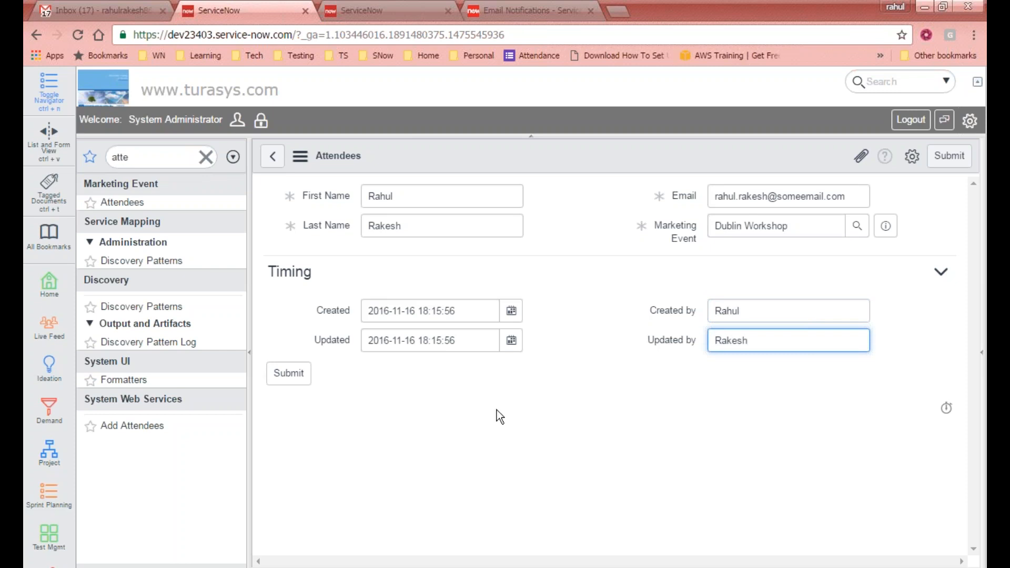
click(290, 375)
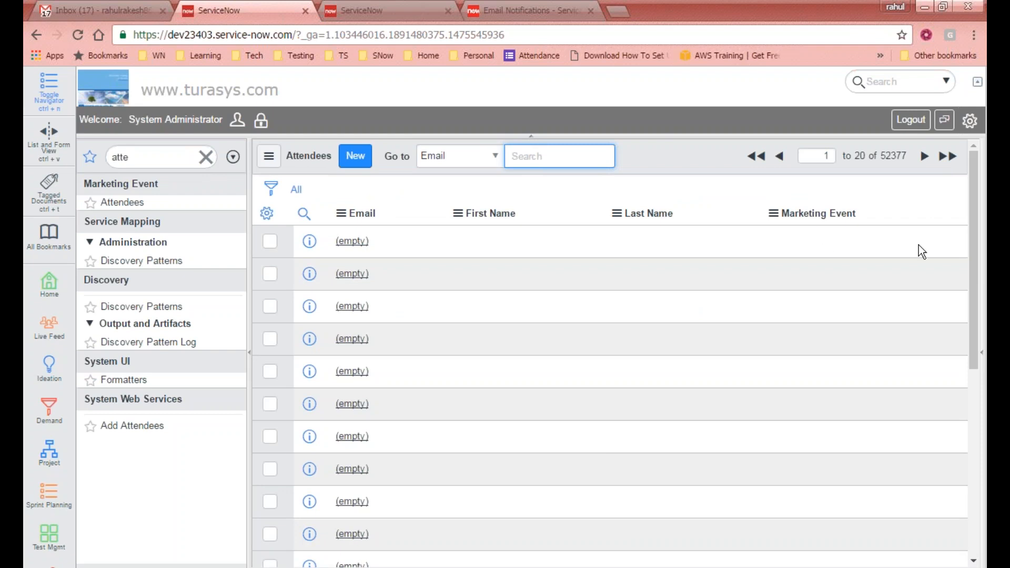
- Clear the navigator filter and refresh the Gmail inbox for new registration emails
click(207, 162)
click(159, 158)
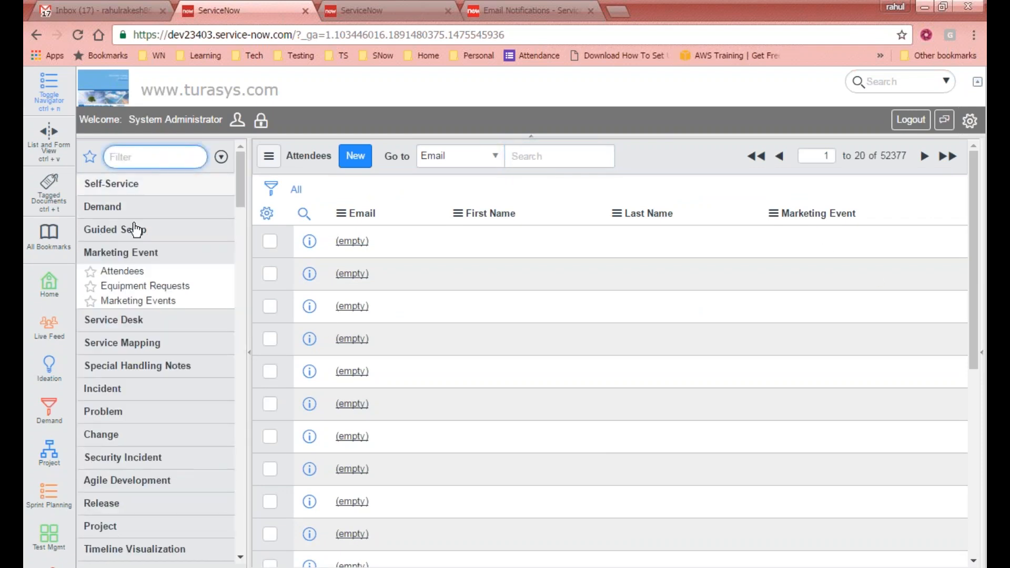
click(116, 251)
click(100, 10)
click(264, 125)
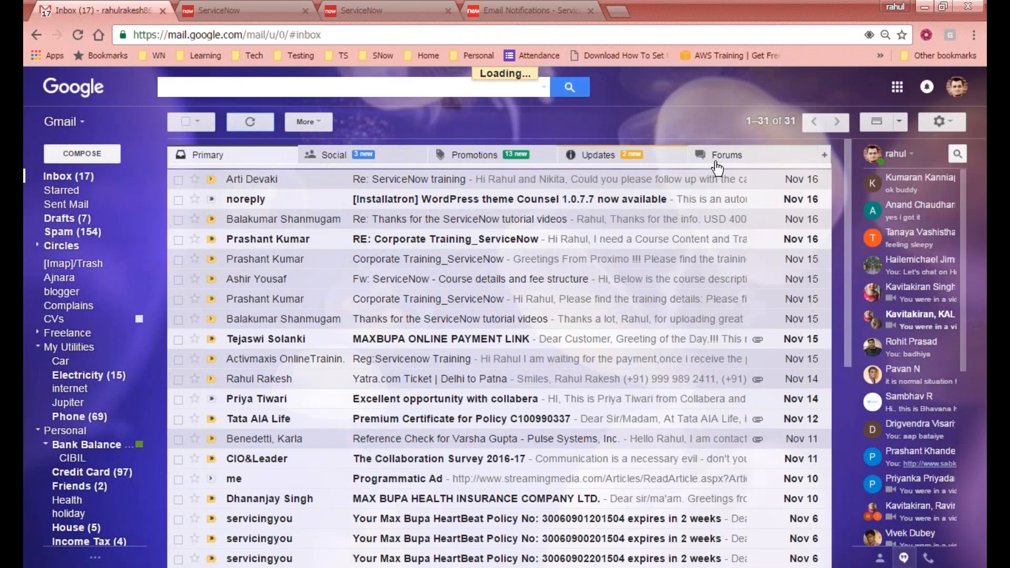
click(246, 13)
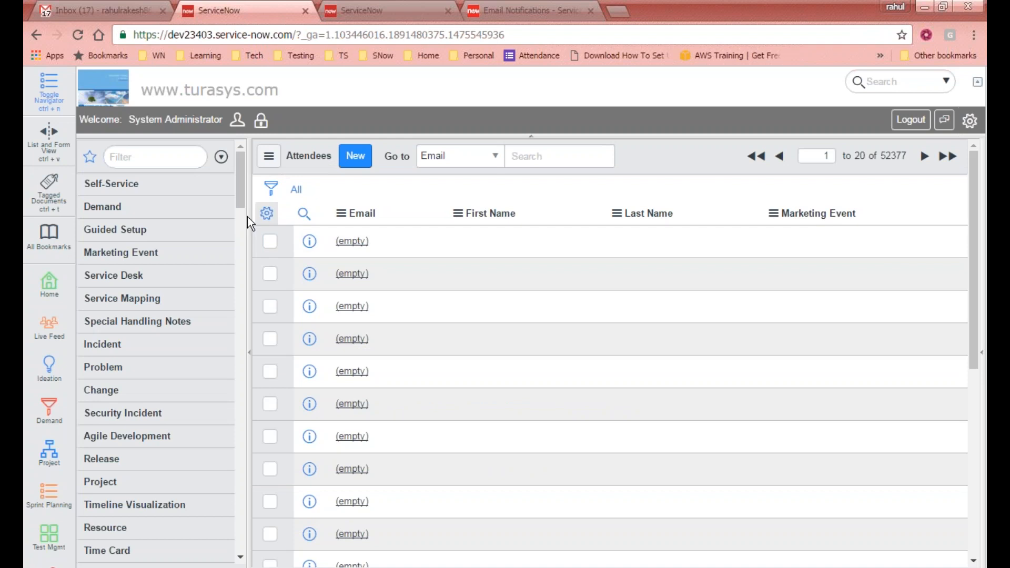
- Filter the navigator for 'logs' to list the System Logs modules, rechecking Gmail briefly
click(161, 154)
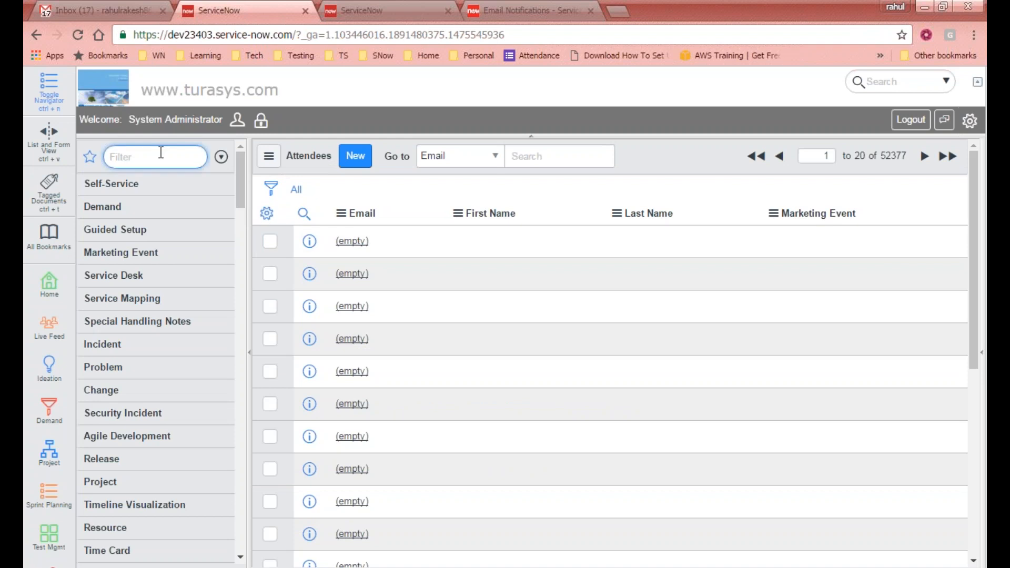
text(logs)
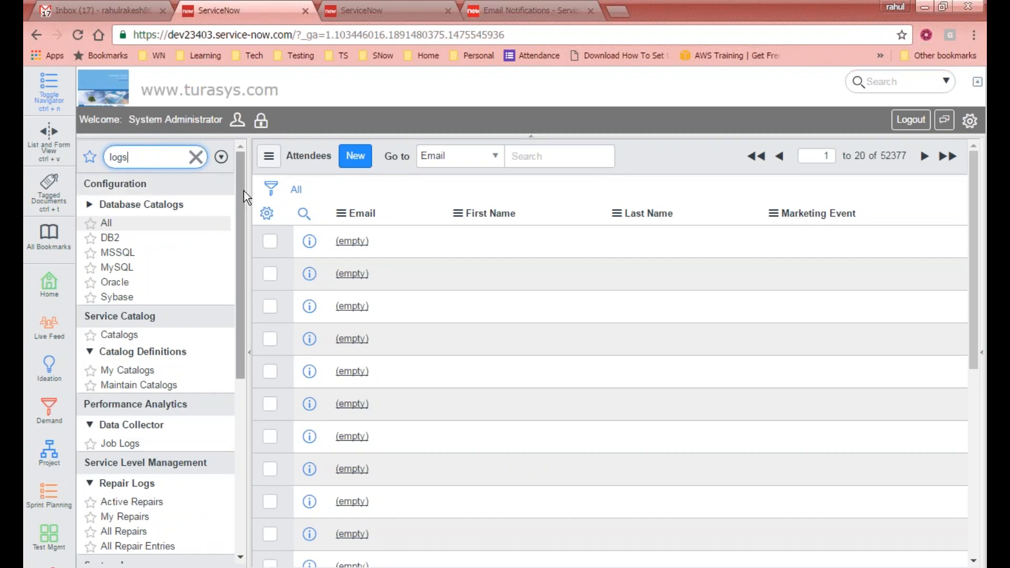
drag(240, 168, 253, 354)
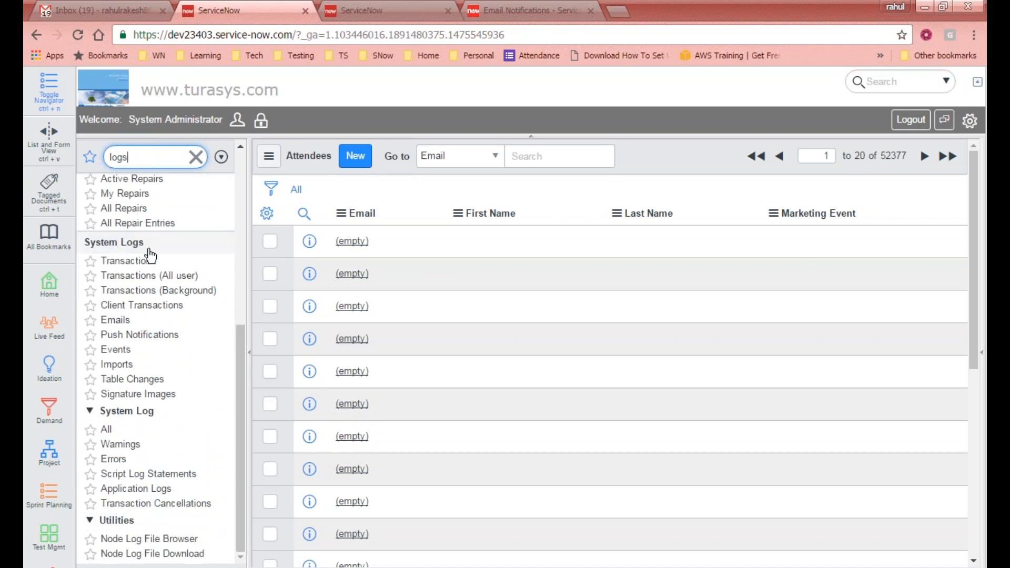
click(85, 10)
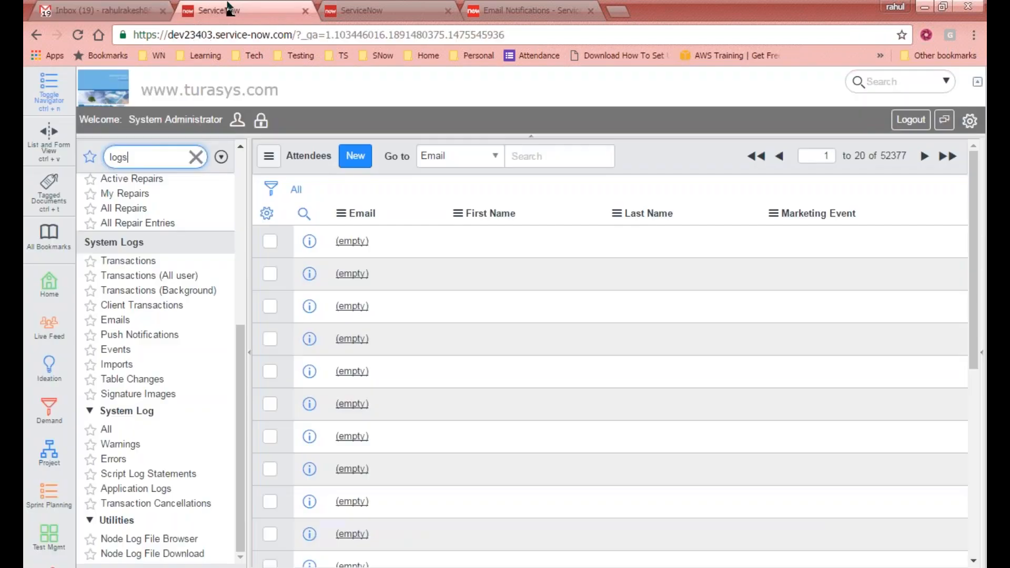
click(242, 11)
- Open System Logs > Emails, review the sent and send-ready statuses, and expand the first email
click(115, 321)
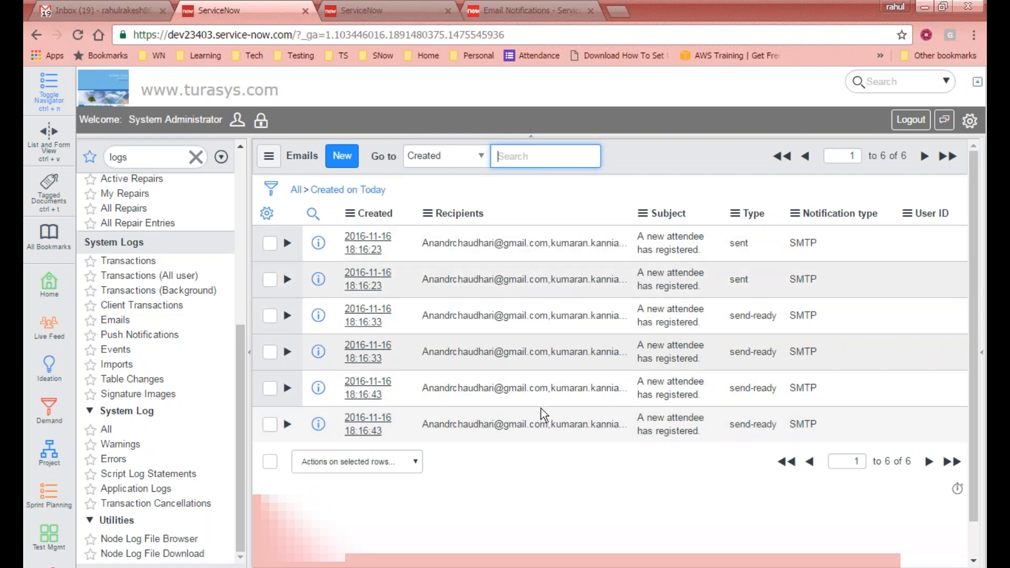
drag(787, 427, 717, 428)
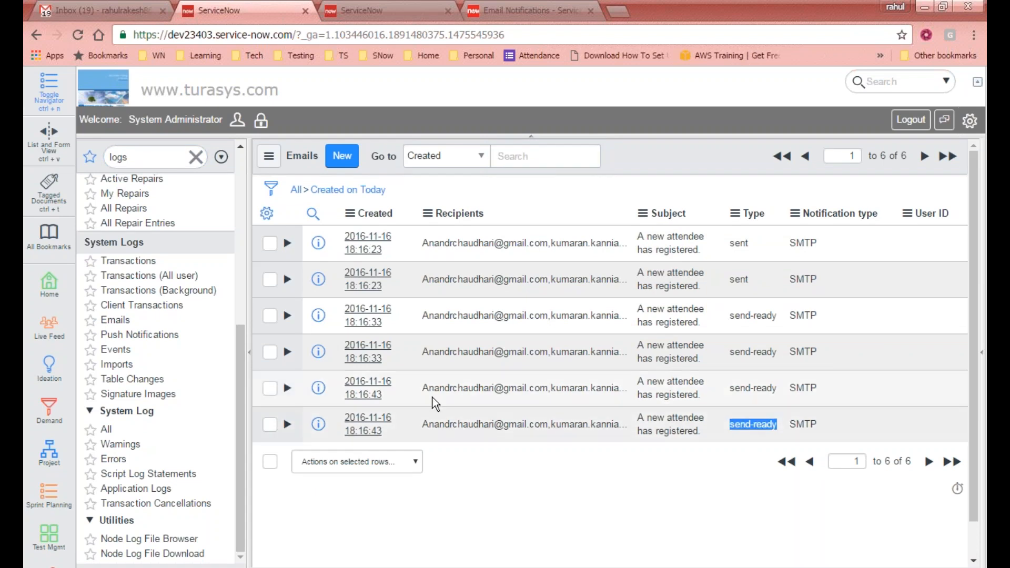
click(793, 389)
drag(789, 389, 637, 395)
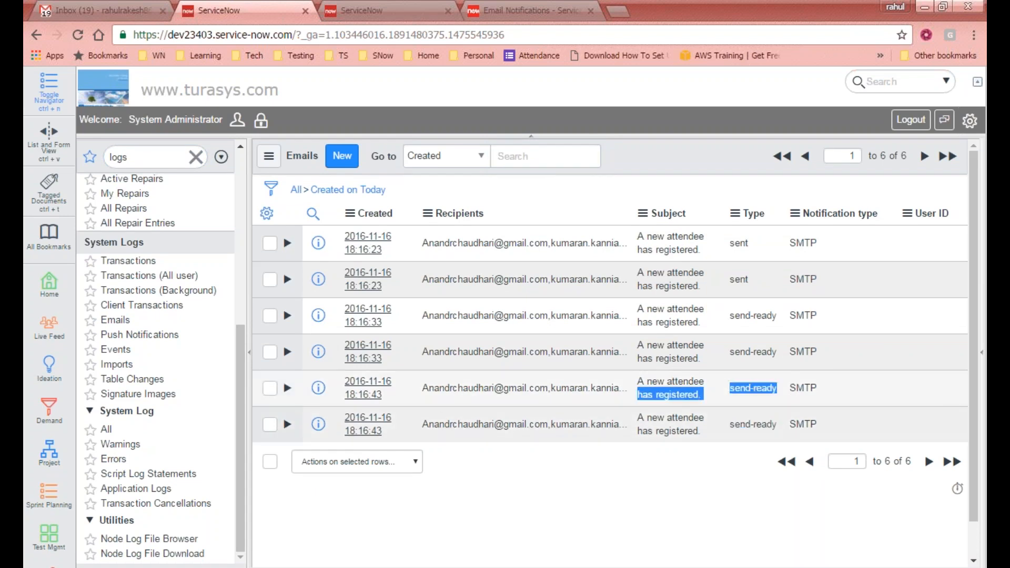
drag(782, 352, 686, 337)
double_click(745, 321)
drag(756, 279, 728, 280)
drag(754, 243, 726, 243)
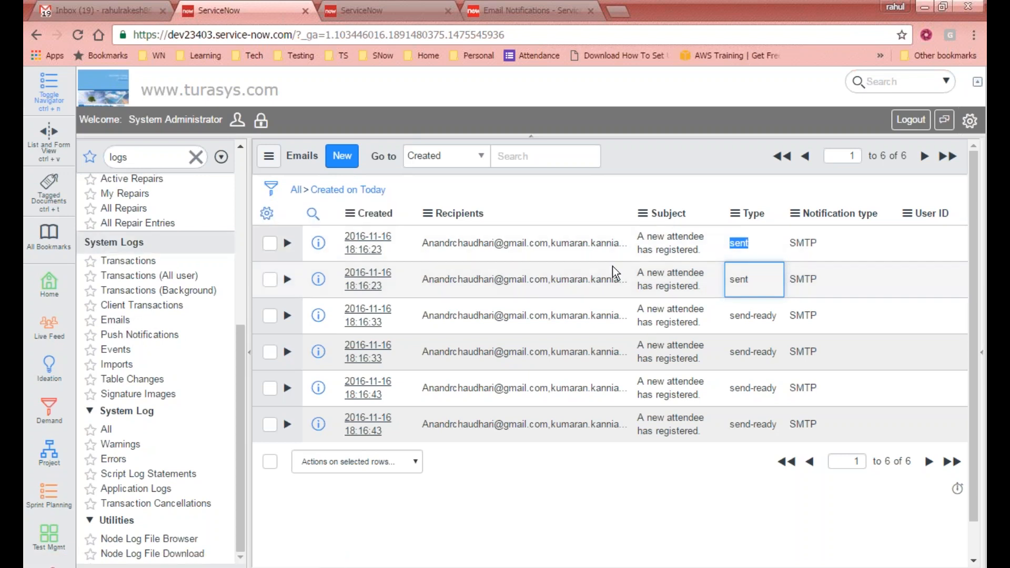
click(288, 244)
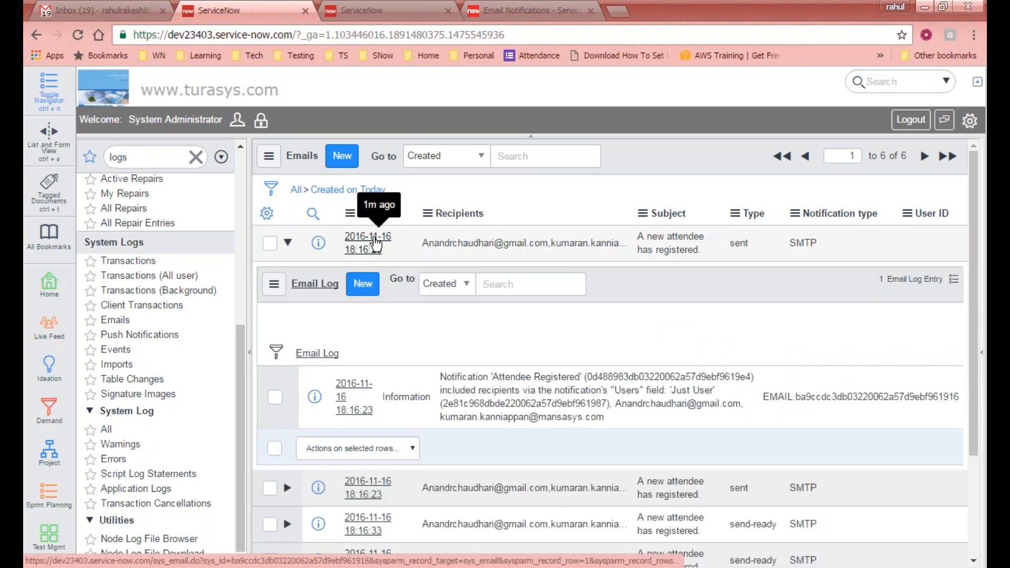
- Open the first email's record and check its created time, Weight, SMTP type and Attendee Registered notification
click(368, 243)
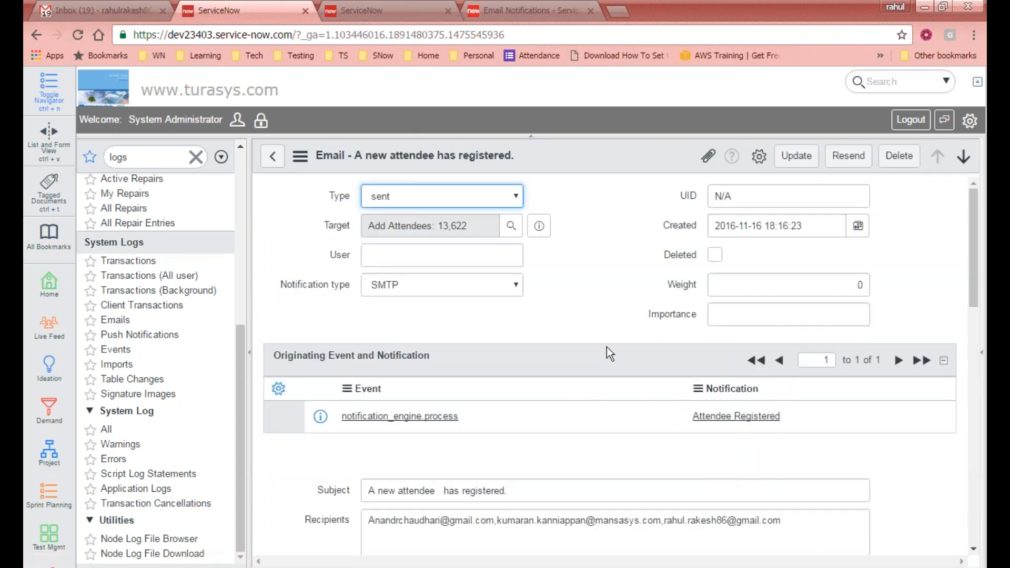
mouse_move(975, 258)
mouse_down()
mouse_move(970, 305)
mouse_move(973, 255)
mouse_up()
drag(823, 226, 714, 226)
drag(824, 278, 898, 284)
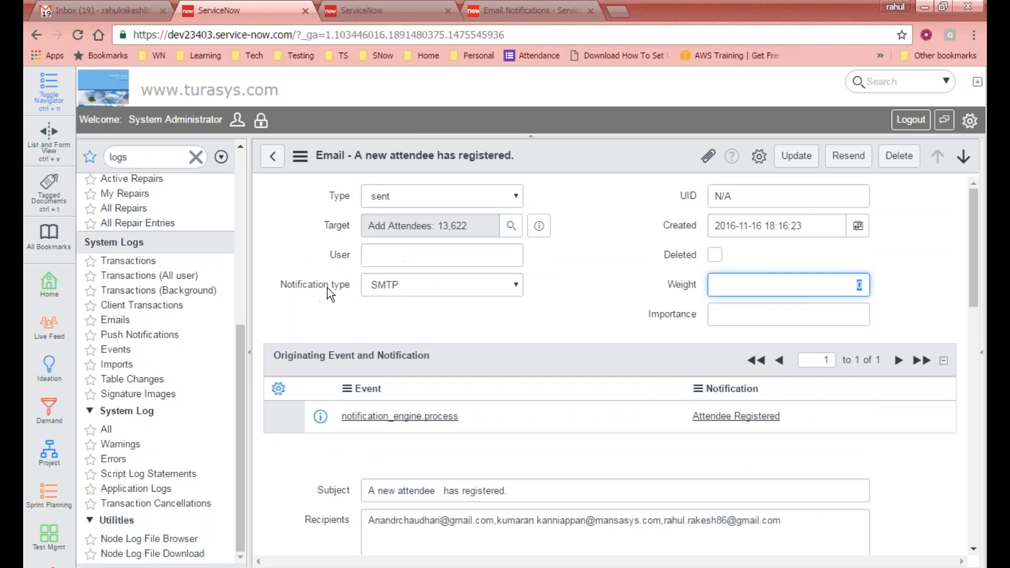
click(408, 288)
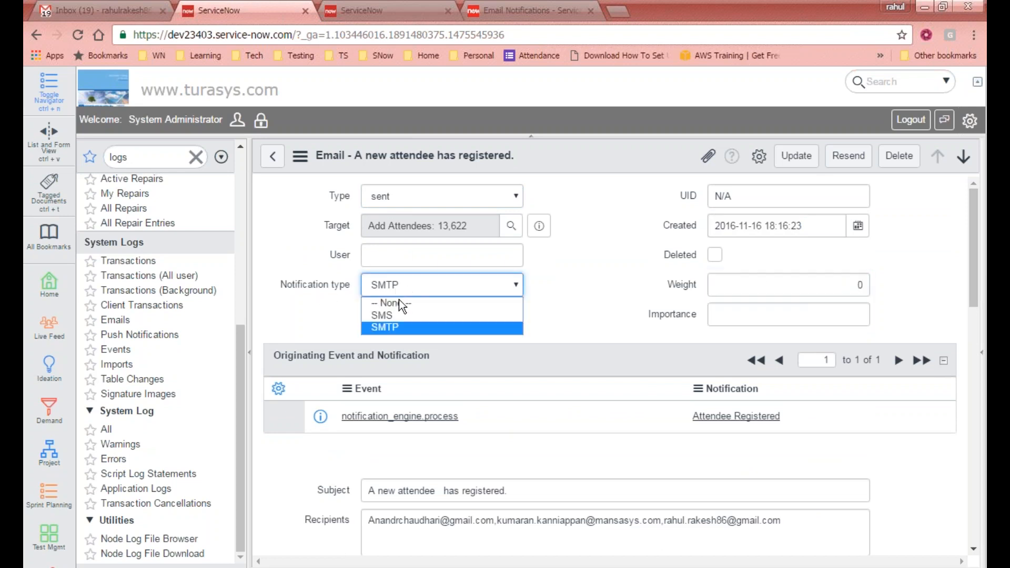
click(273, 314)
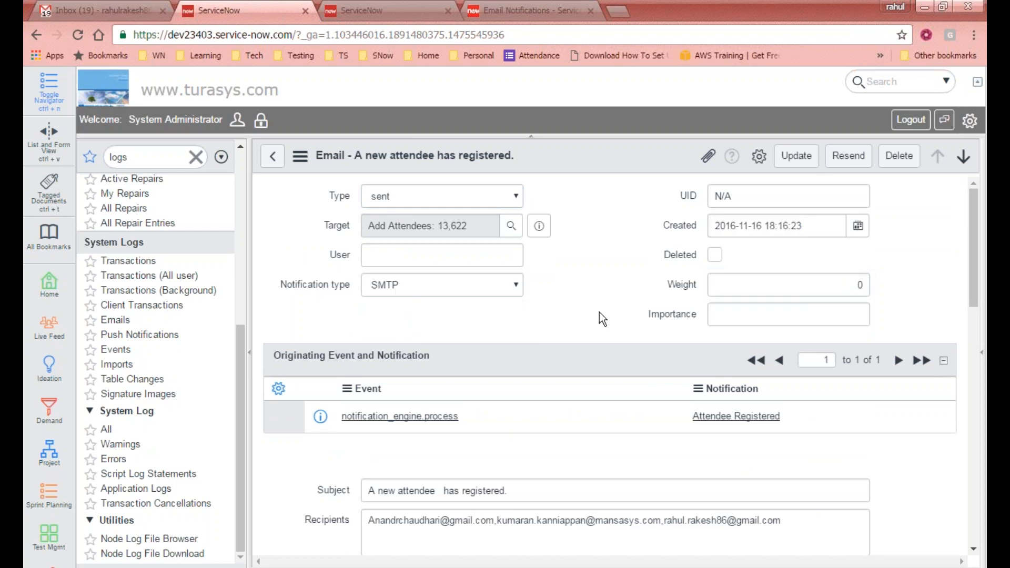
drag(977, 253, 972, 309)
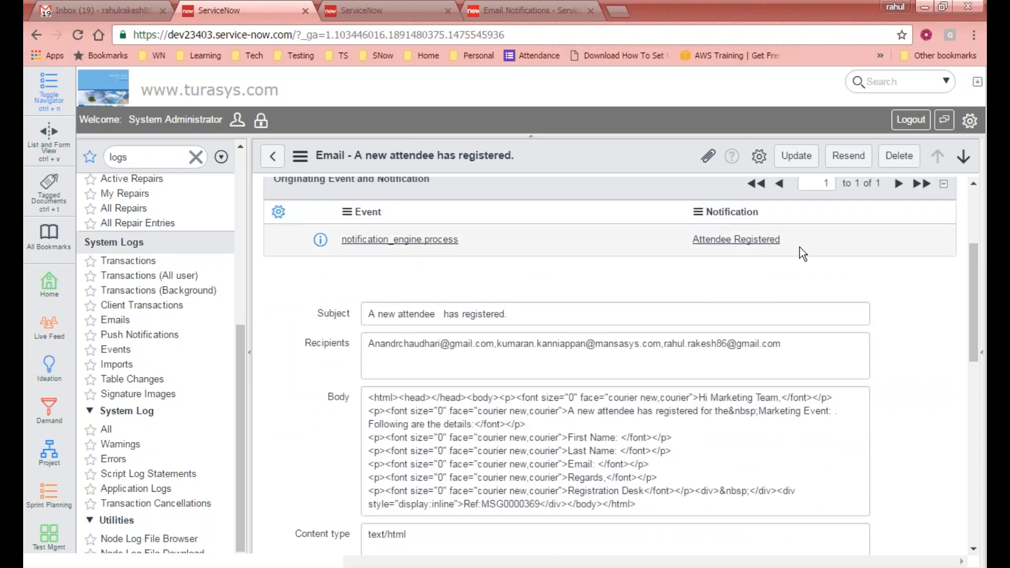
drag(801, 247, 692, 244)
- Scroll through the email's subject, body and headers, then preview its HTML body
drag(971, 274, 971, 284)
scroll(442, 263, down, 2)
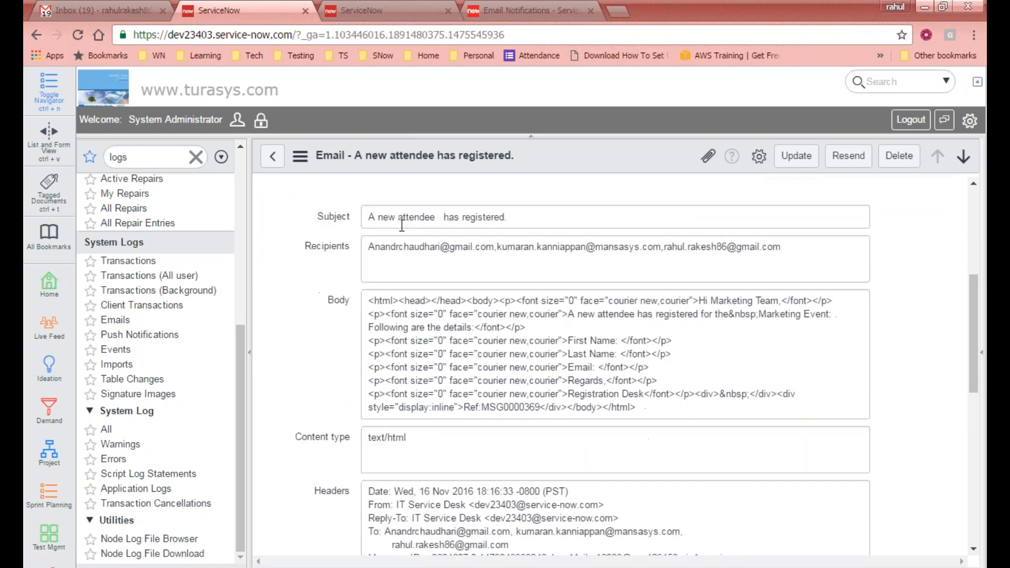
triple_click(520, 221)
scroll(555, 266, down, 2)
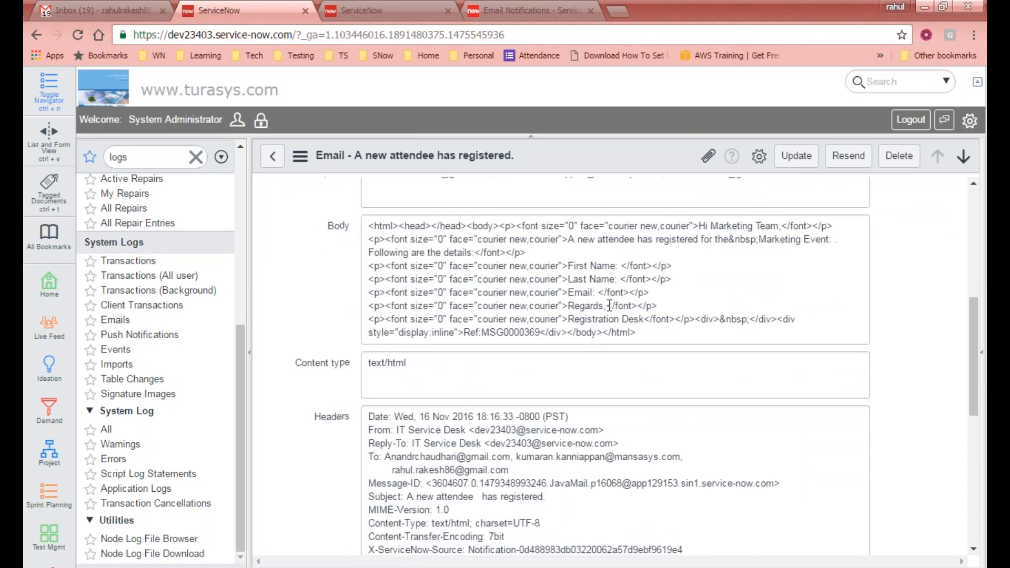
scroll(610, 306, down, 4)
scroll(432, 329, up, 4)
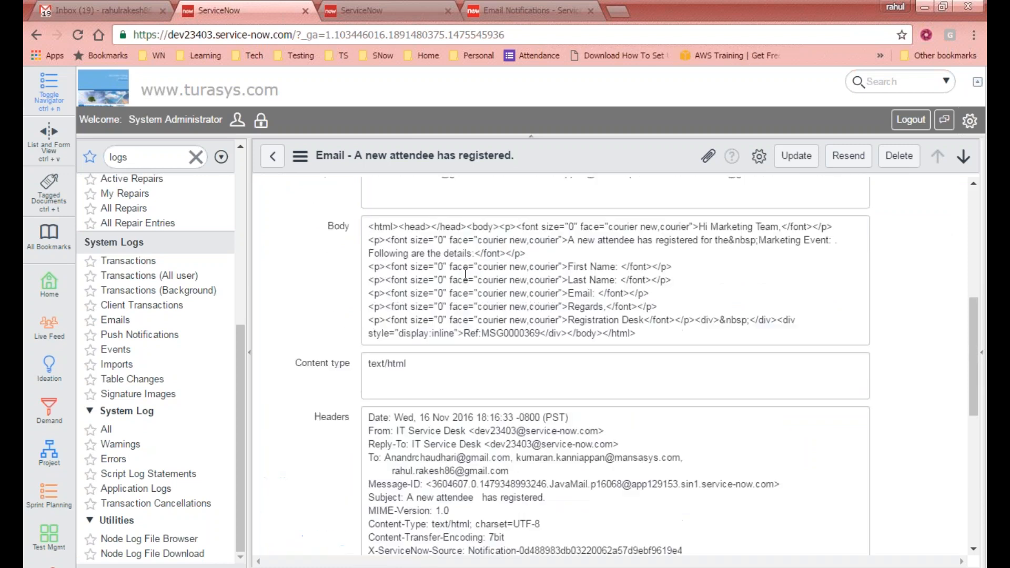
scroll(447, 251, down, 3)
scroll(448, 251, down, 3)
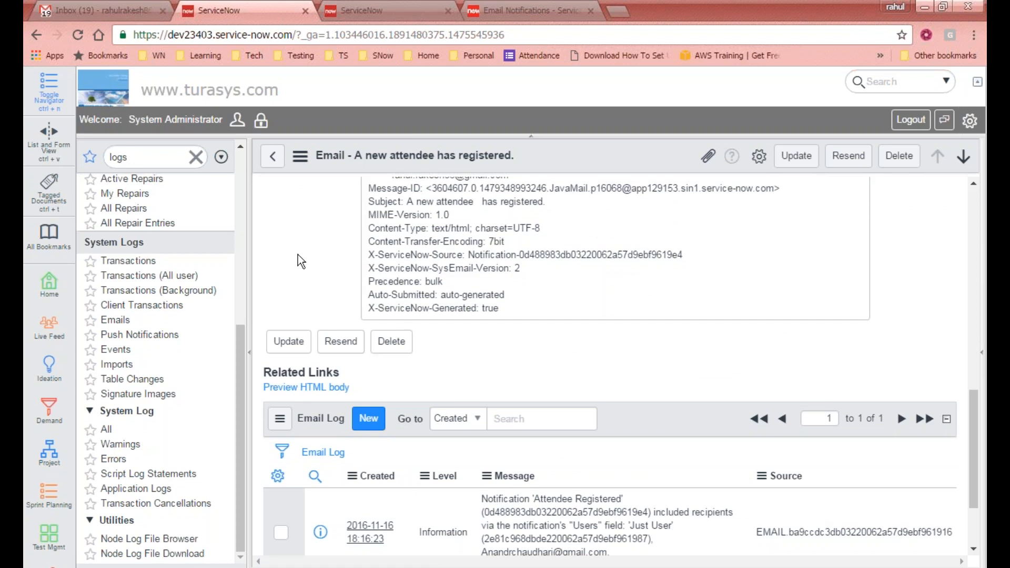
click(323, 389)
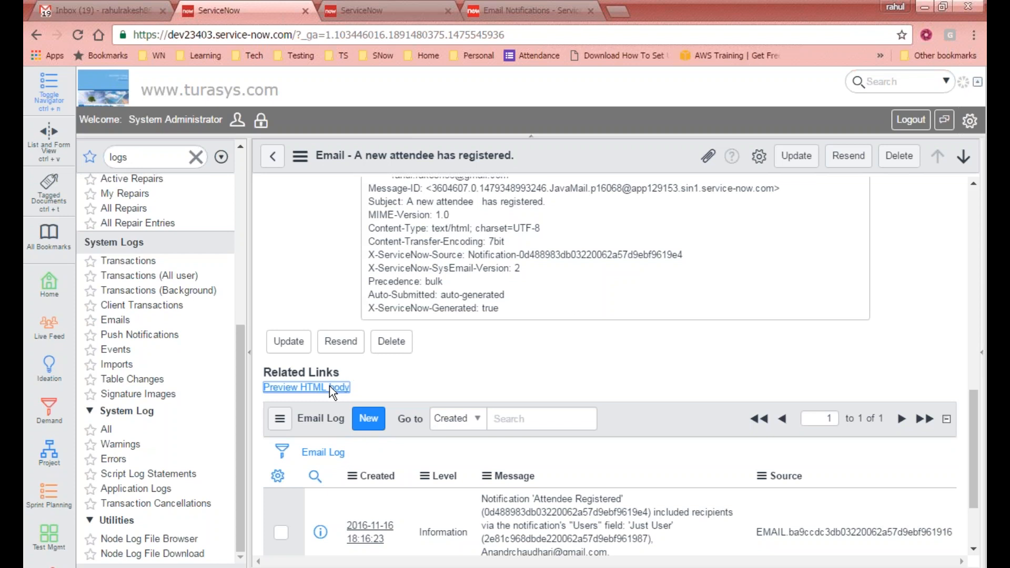
click(331, 388)
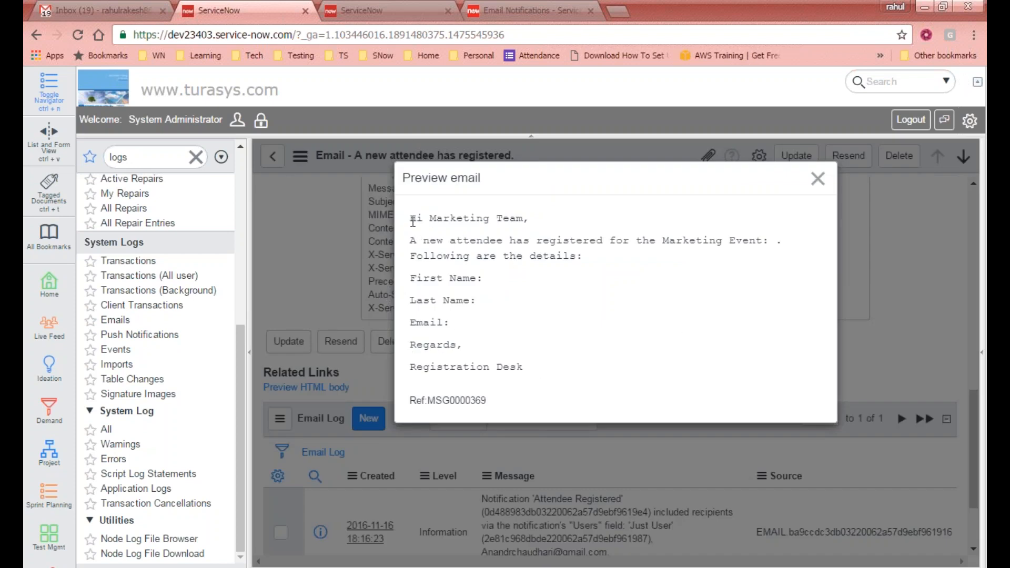
- Review the previewed HTML body text and close the preview
drag(441, 255, 570, 372)
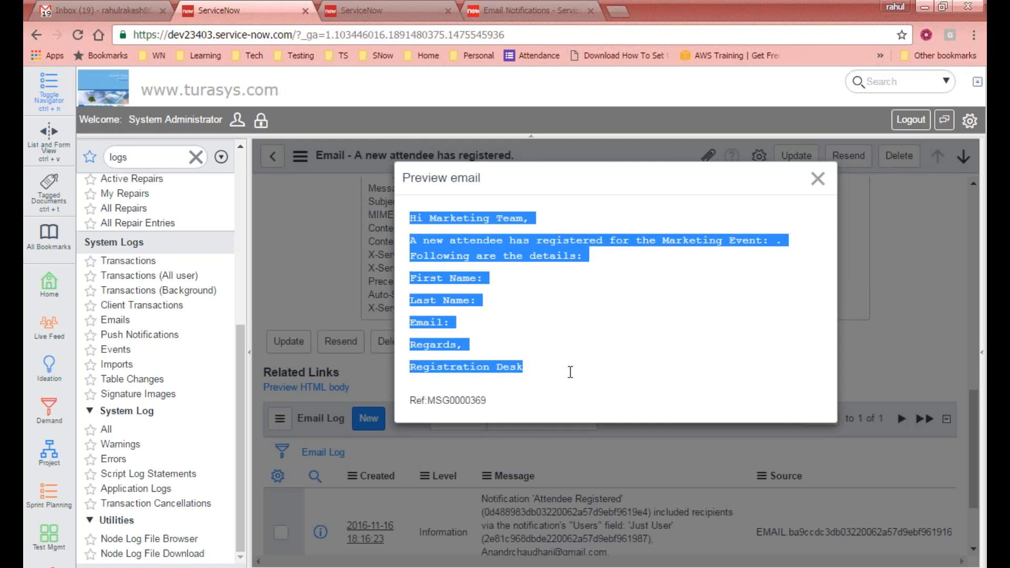
click(576, 379)
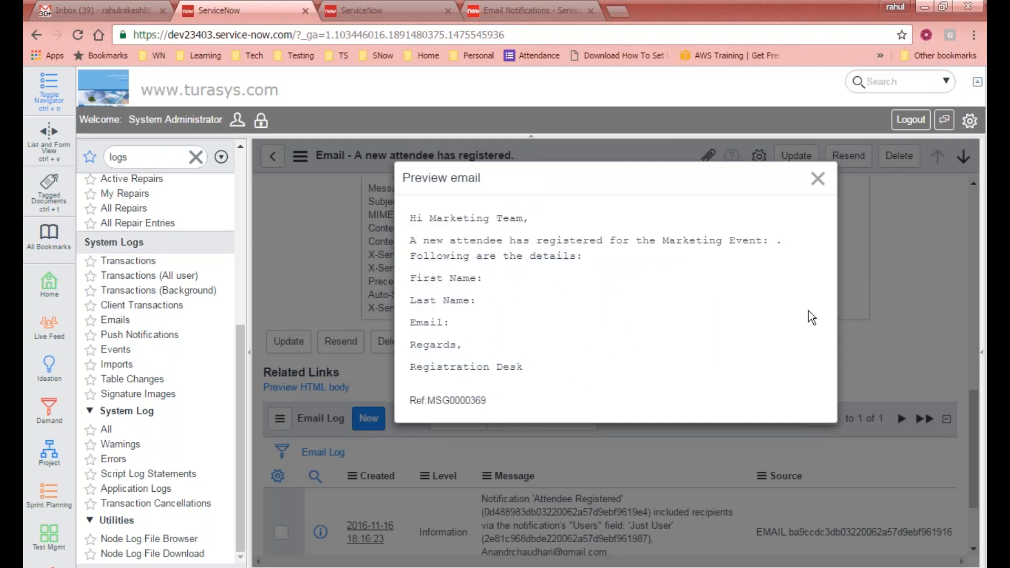
click(818, 178)
- Return to the Emails log list, then check the Gmail inbox for the registration emails
scroll(468, 390, down, 4)
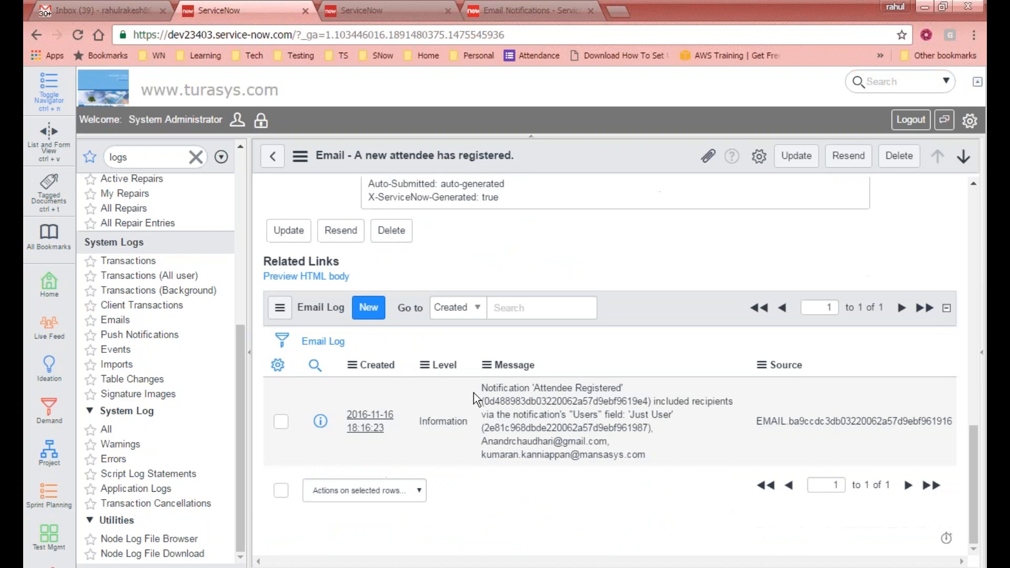
scroll(749, 457, up, 9)
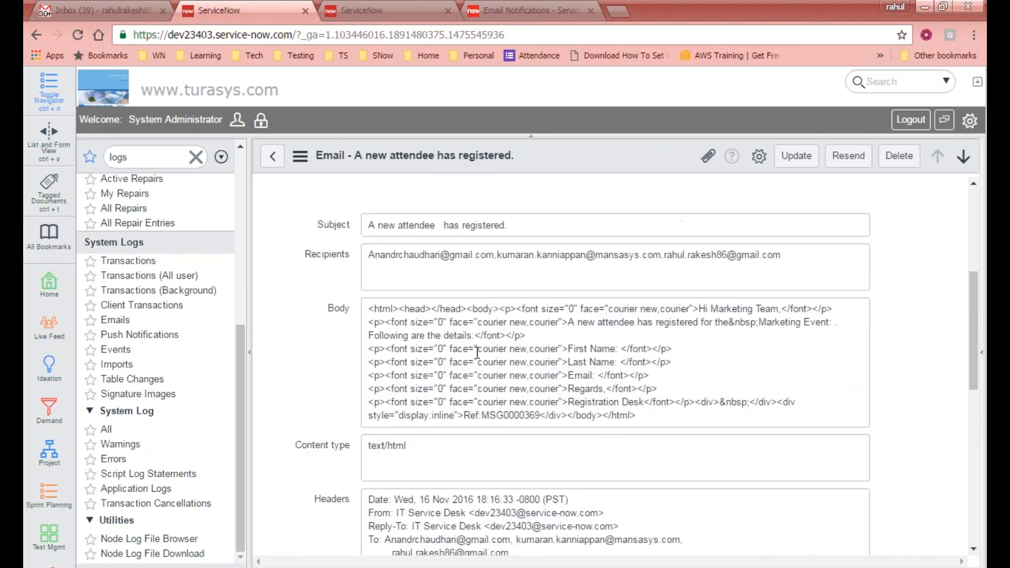
scroll(478, 353, up, 5)
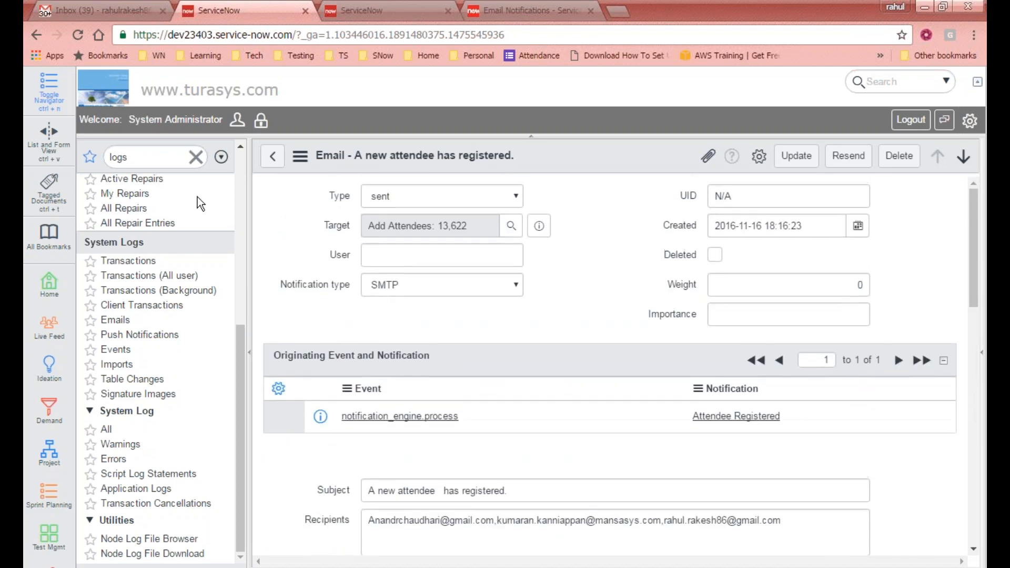
click(273, 155)
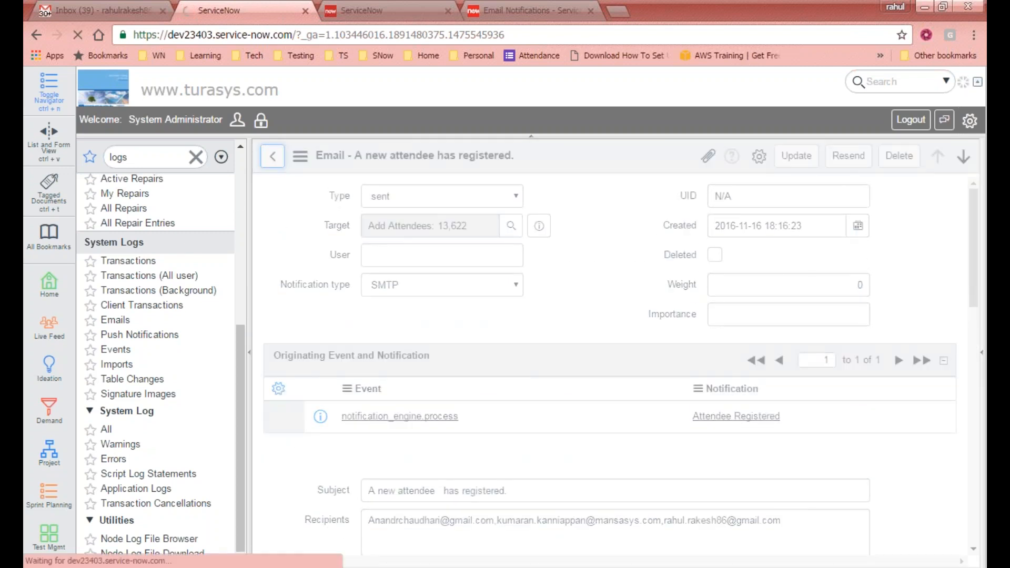
scroll(435, 293, down, 5)
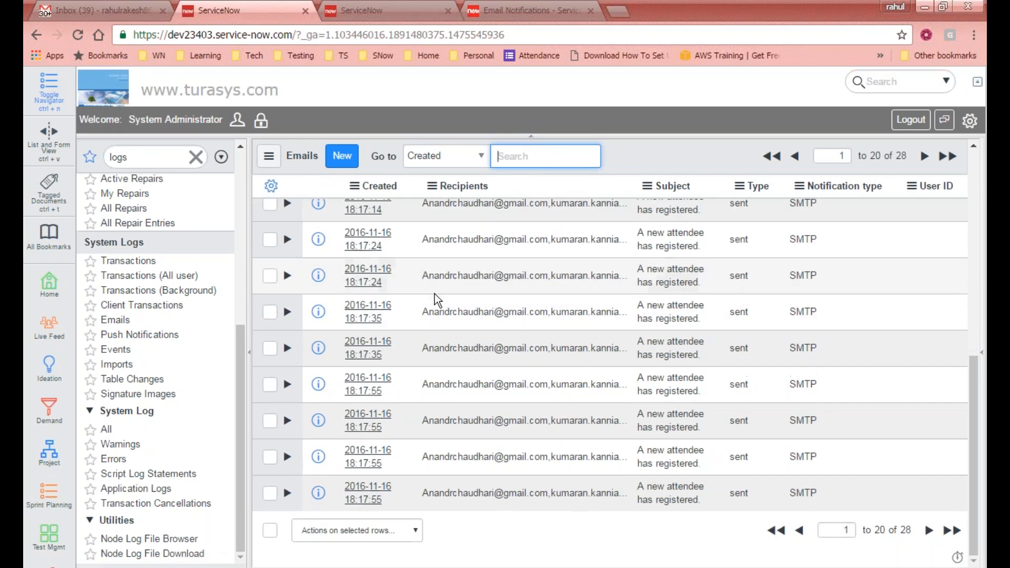
scroll(435, 295, up, 6)
scroll(647, 283, down, 6)
scroll(645, 285, up, 6)
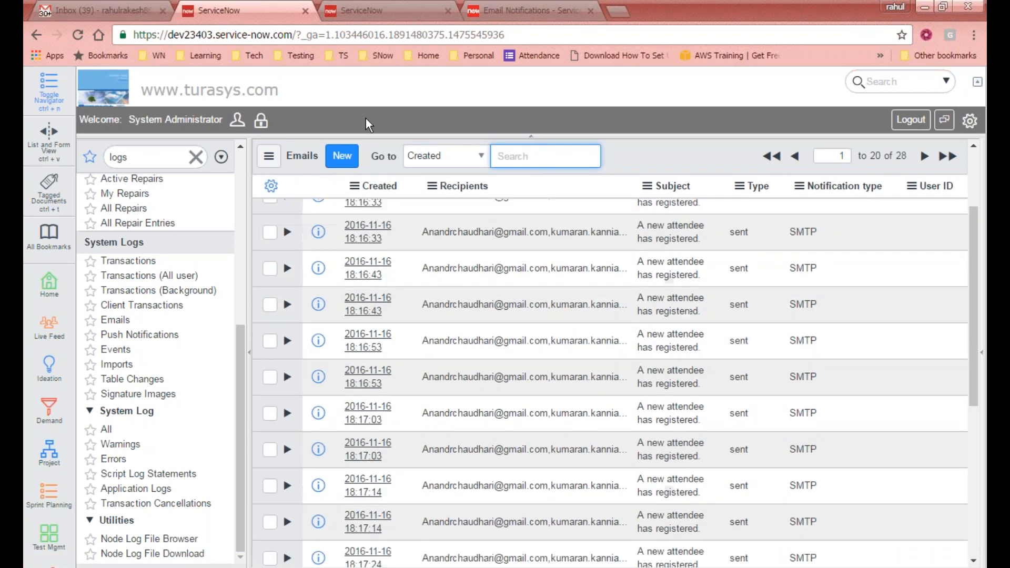
click(84, 9)
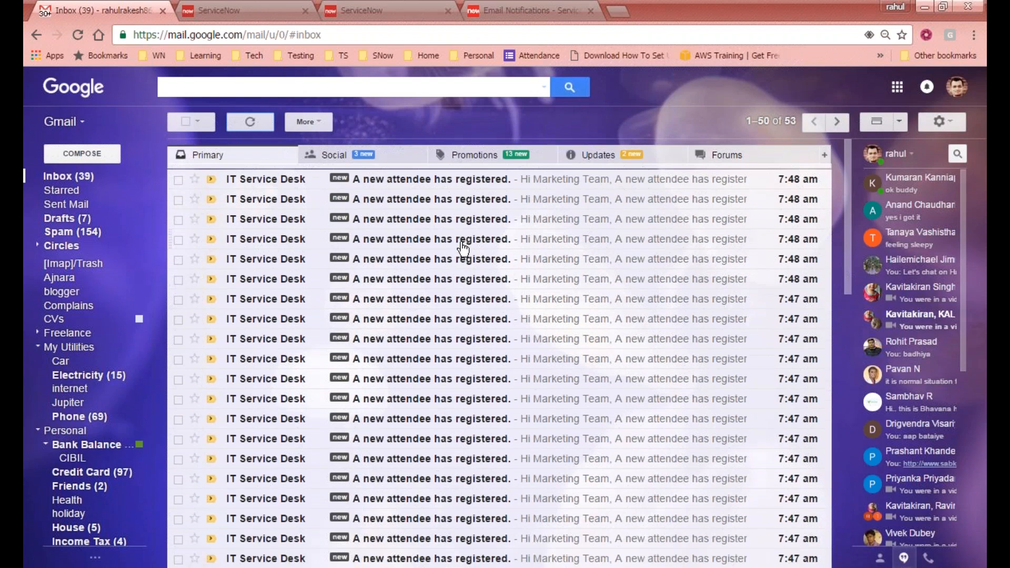
- Open the newest new-attendee email and check its three recipient addresses and body text
scroll(426, 248, down, 10)
scroll(427, 250, up, 7)
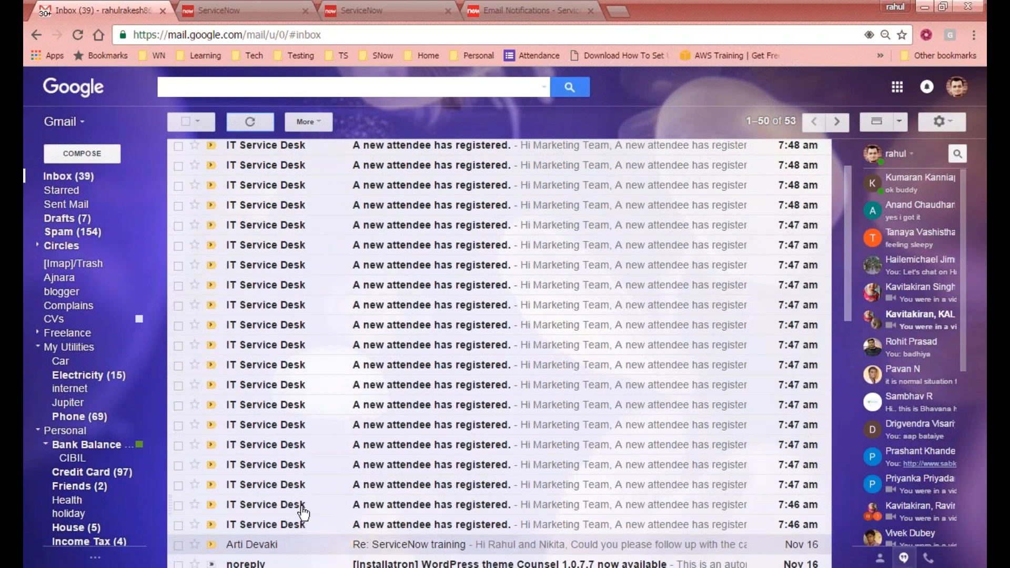
scroll(381, 437, up, 2)
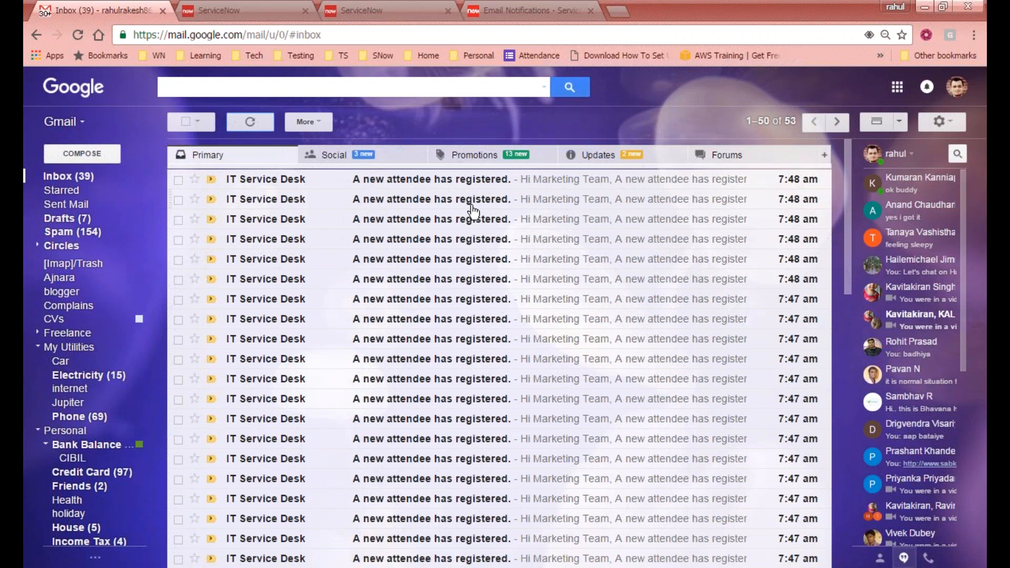
click(462, 185)
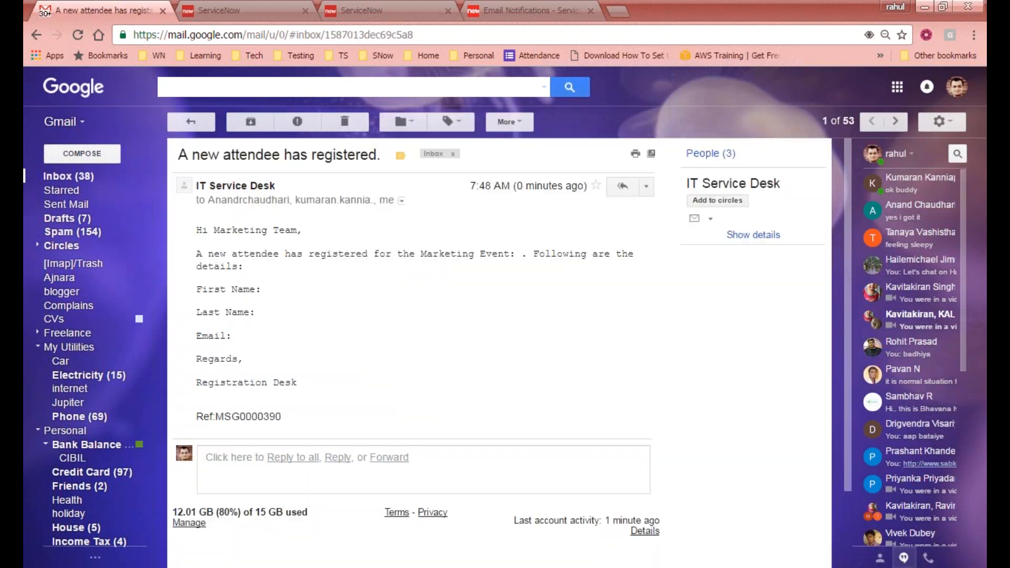
click(402, 200)
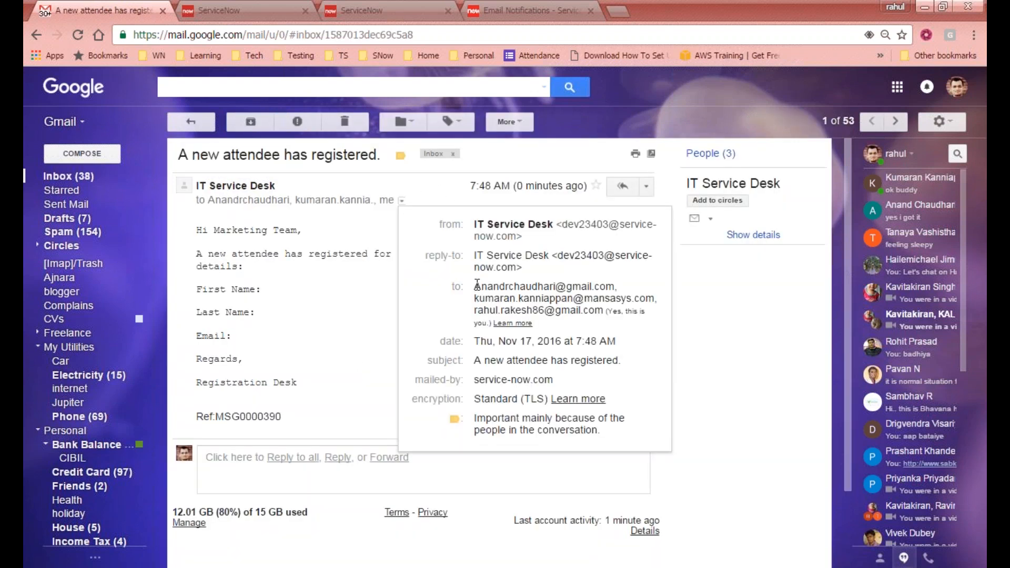
drag(478, 285, 608, 313)
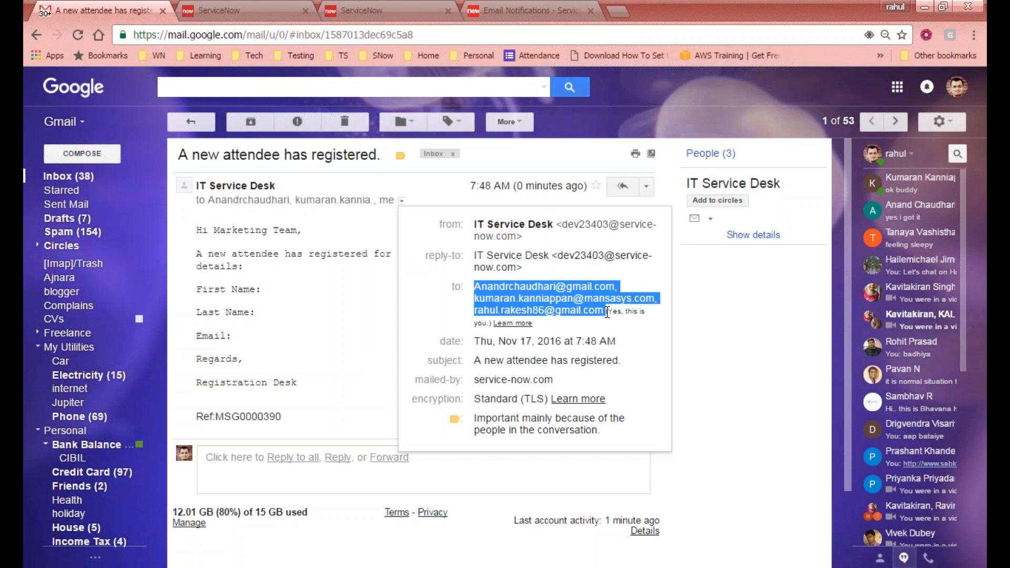
click(520, 287)
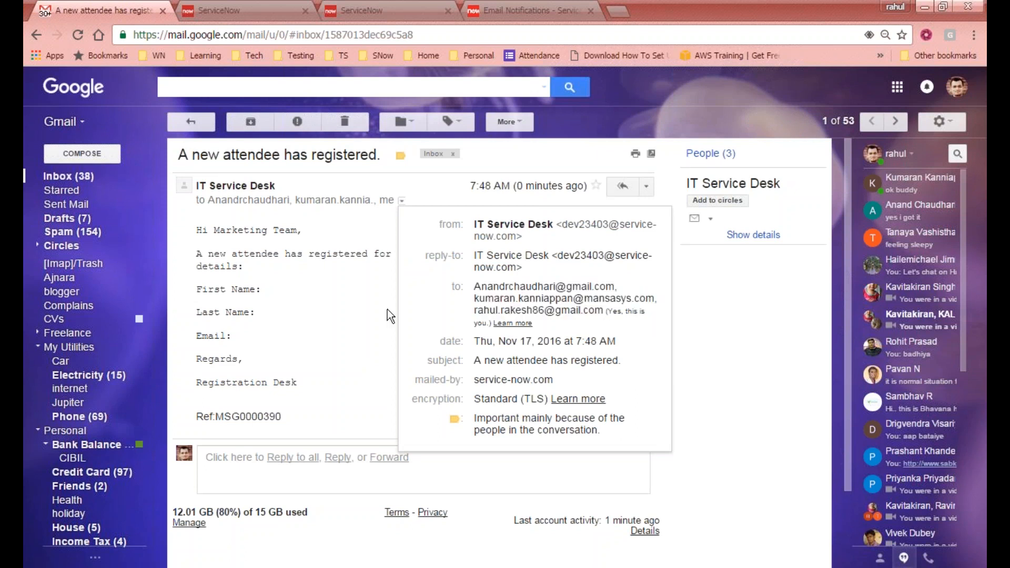
click(333, 311)
drag(200, 230, 299, 382)
click(239, 213)
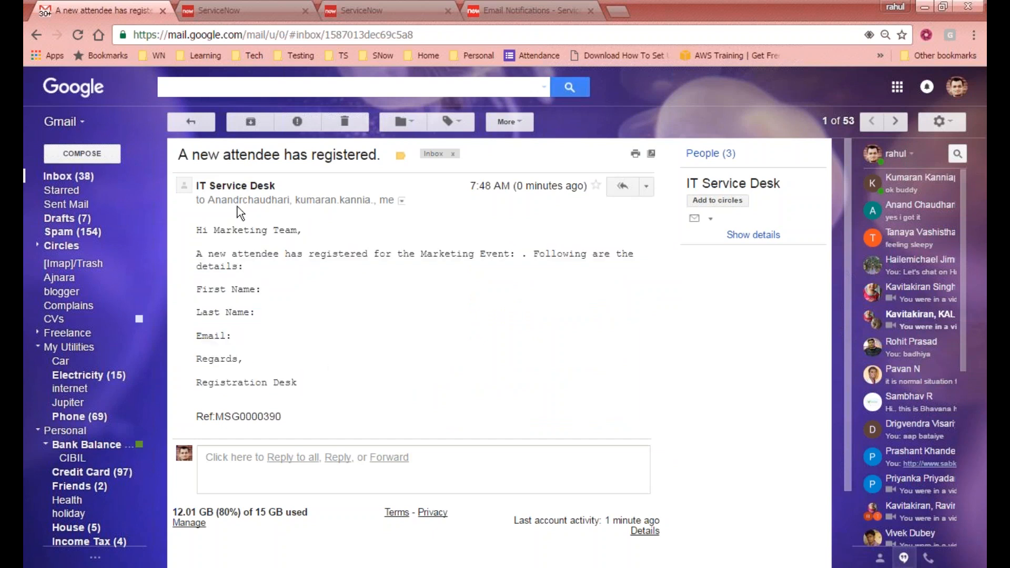
- Return to the Gmail inbox list, then go back to the ServiceNow email log
click(190, 122)
scroll(434, 250, down, 8)
scroll(410, 248, up, 2)
scroll(416, 244, up, 5)
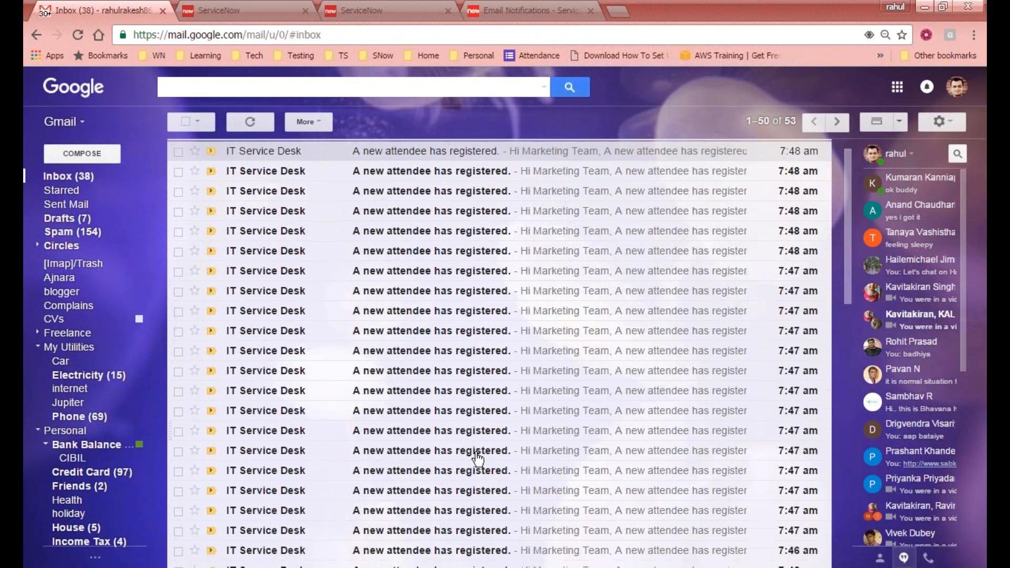
scroll(428, 454, down, 3)
scroll(298, 299, up, 3)
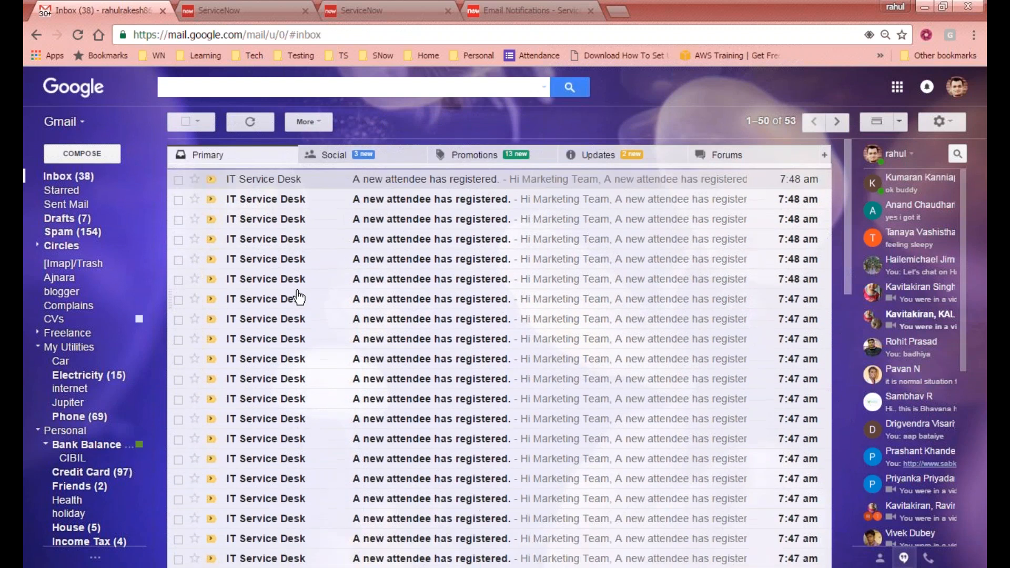
click(261, 10)
scroll(219, 219, up, 6)
click(163, 159)
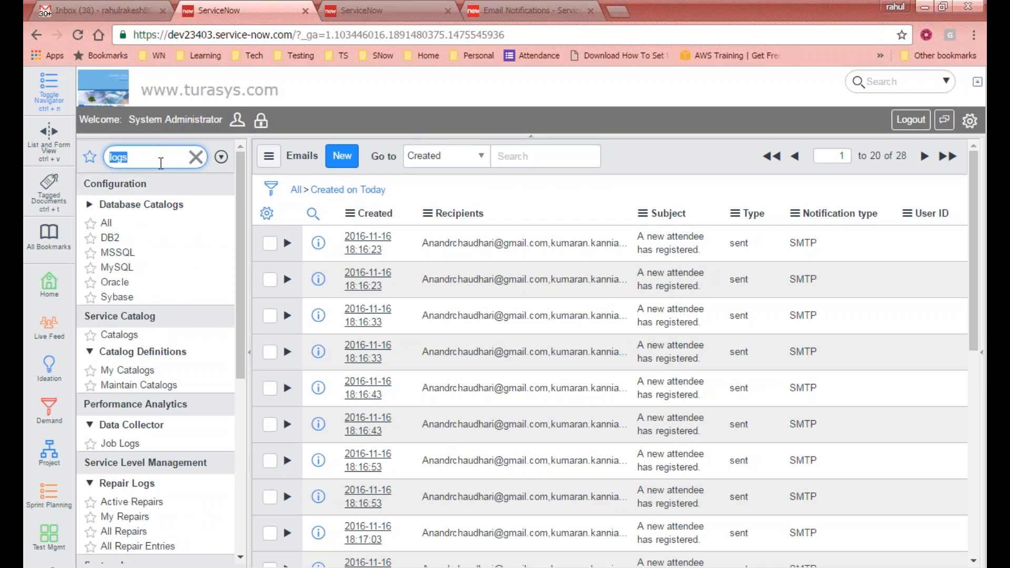
- Filter the navigator for 'notifications' and open the Email Notifications list
click(95, 10)
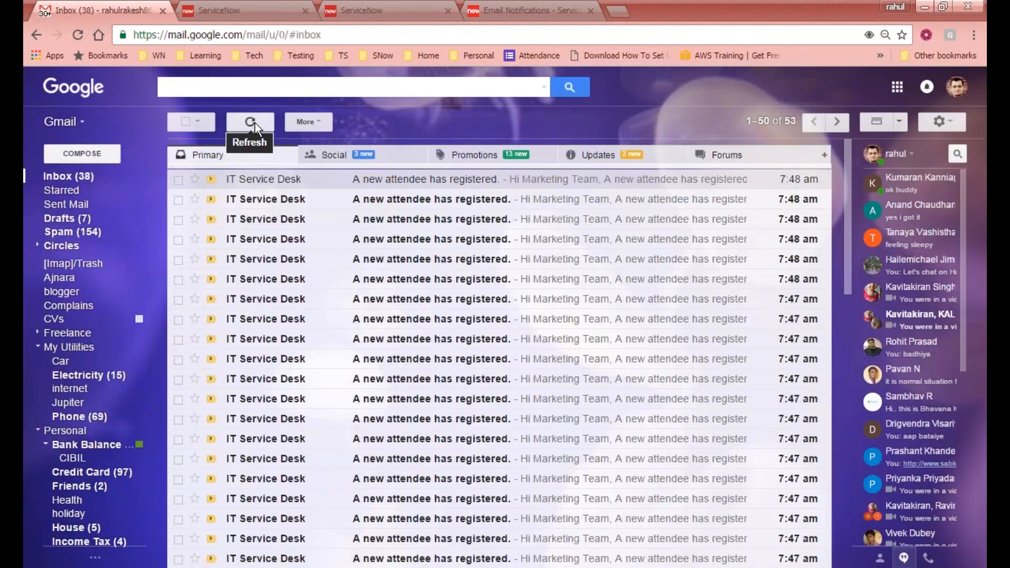
click(253, 10)
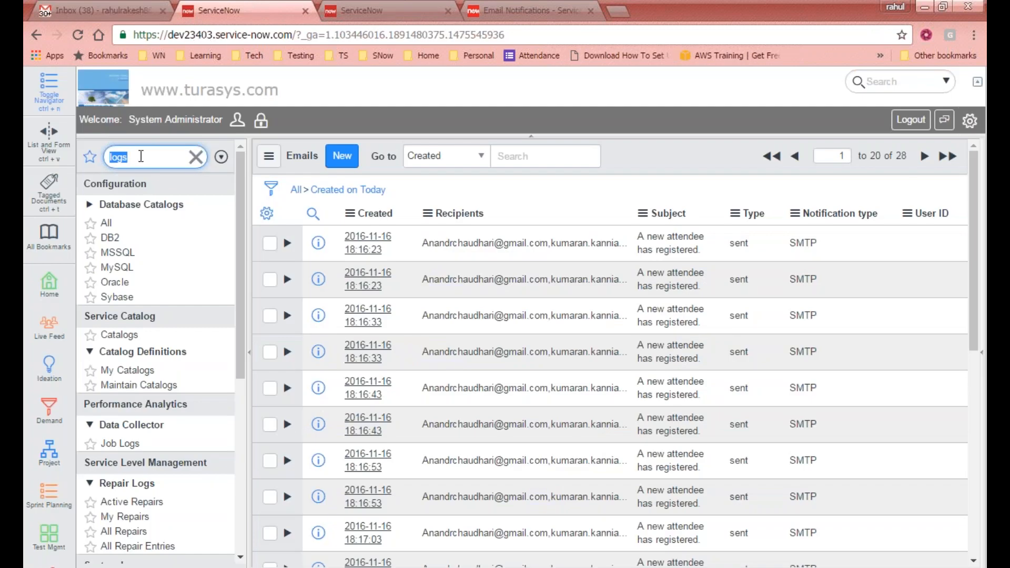
text(not)
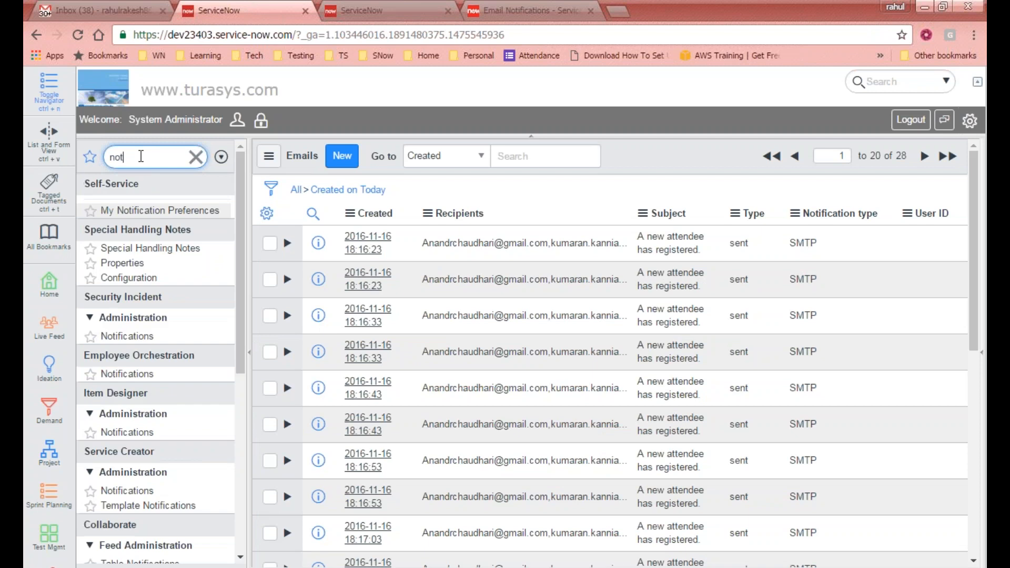
text(ifuc)
text(ica)
key(BackSpace)
text(tions)
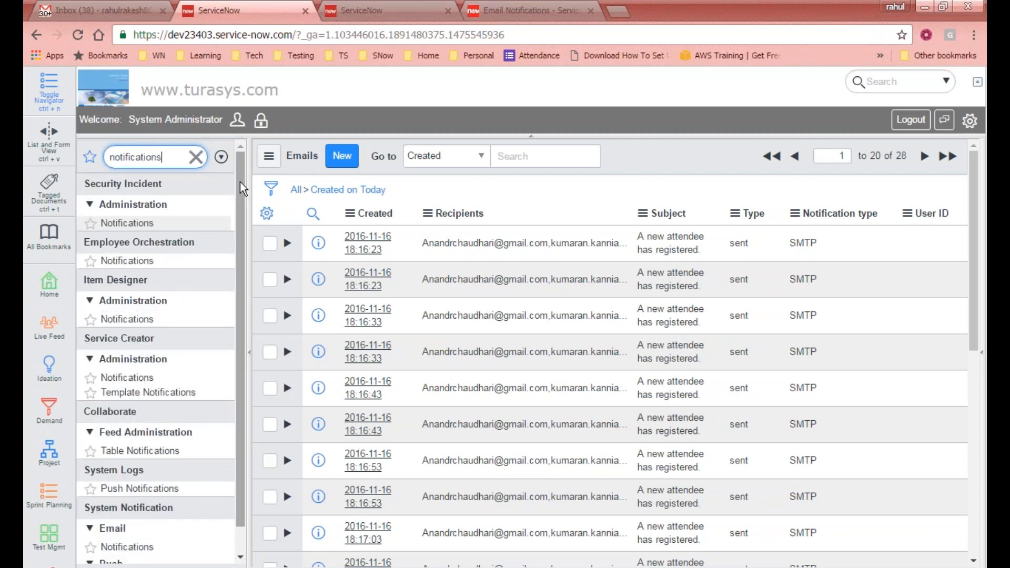
scroll(225, 282, down, 1)
click(128, 519)
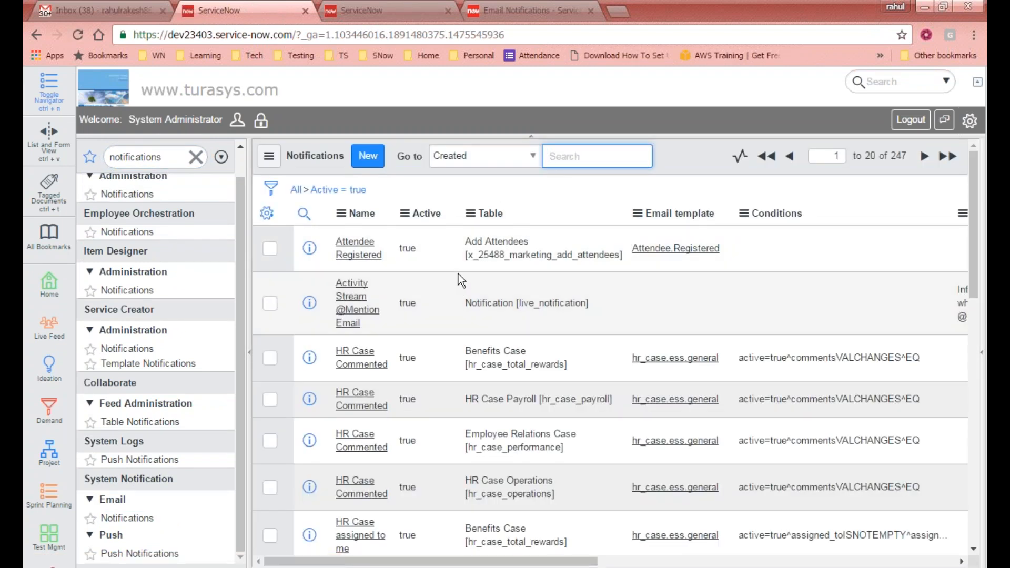
- Open Attendee Registered and untick Updated under When to send
click(358, 255)
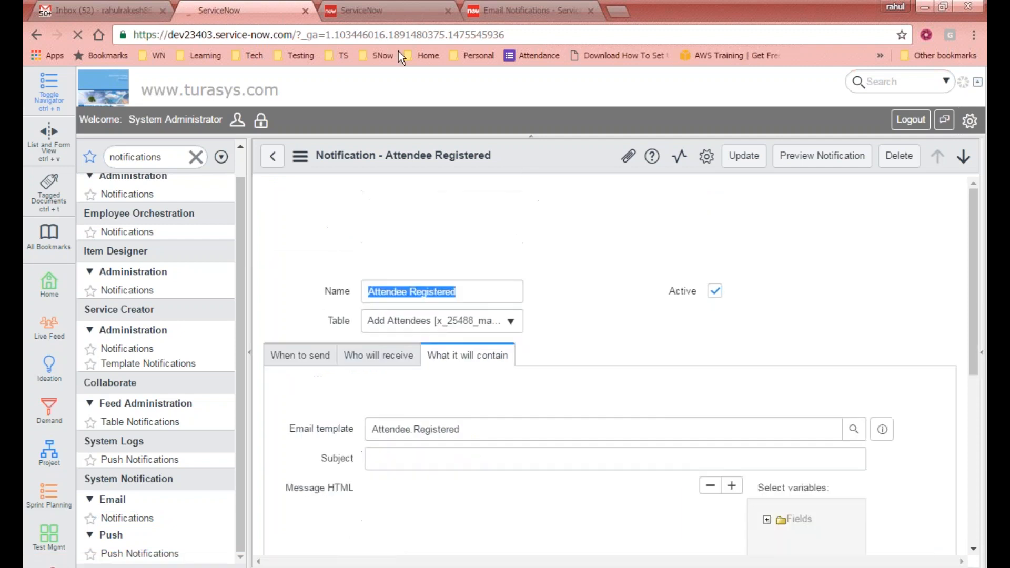
scroll(628, 339, down, 3)
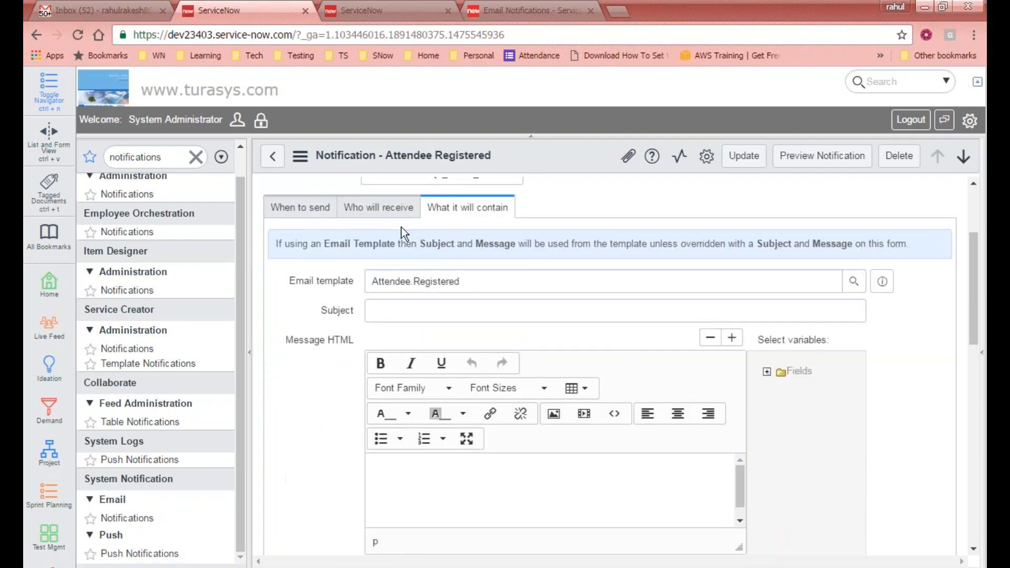
click(310, 212)
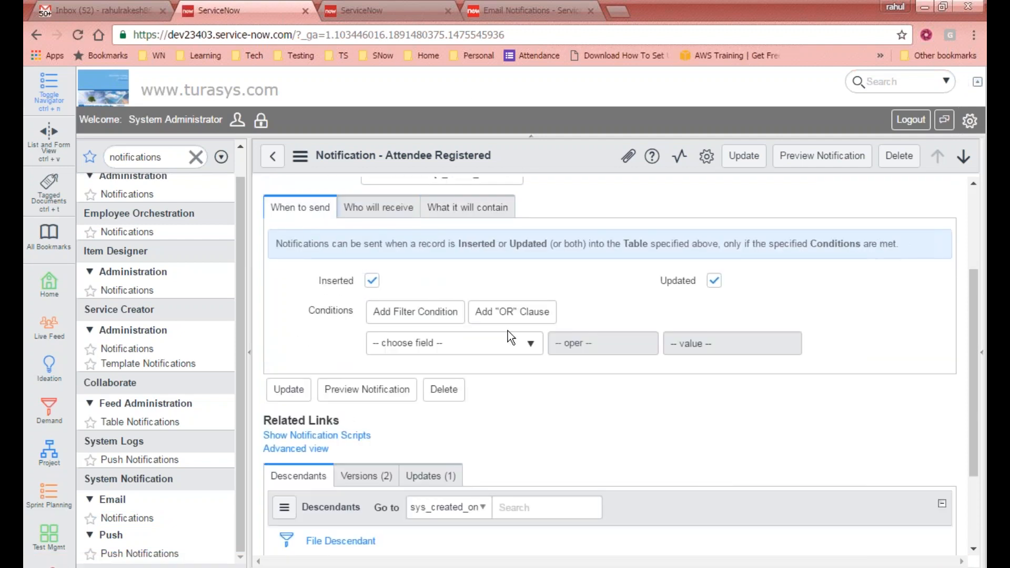
click(715, 281)
scroll(726, 310, down, 2)
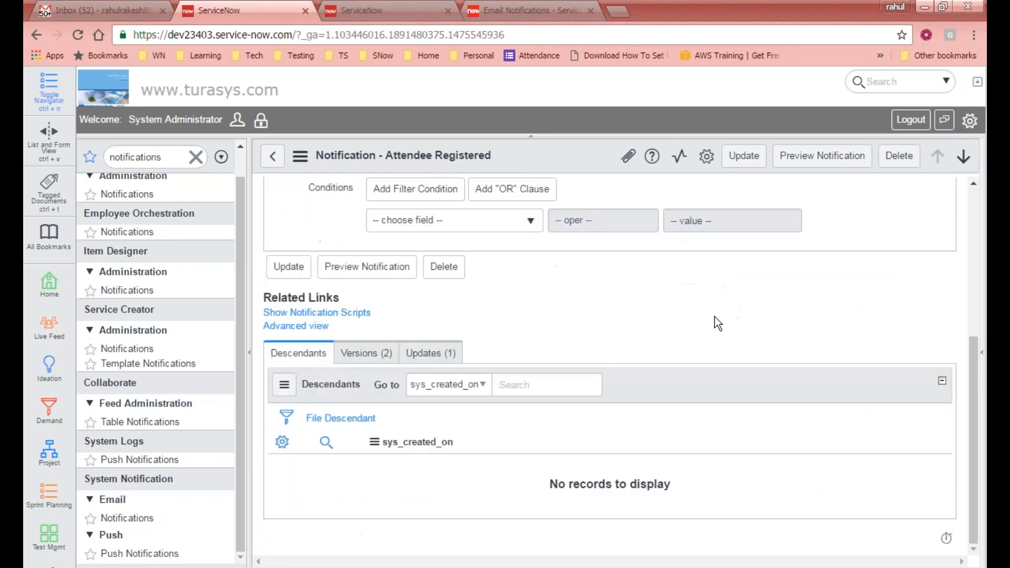
scroll(715, 317, up, 4)
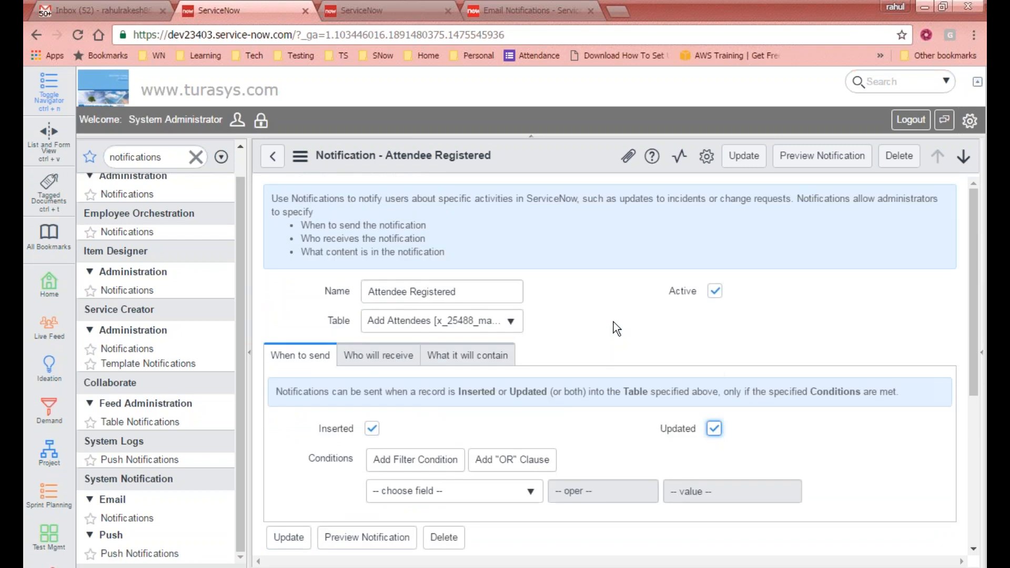
scroll(614, 324, down, 4)
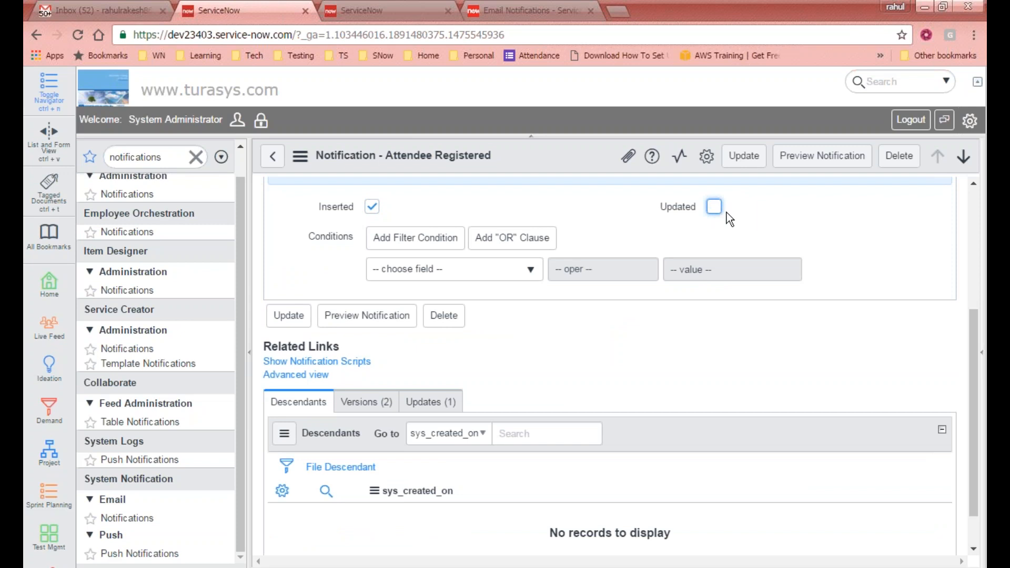
scroll(588, 236, up, 4)
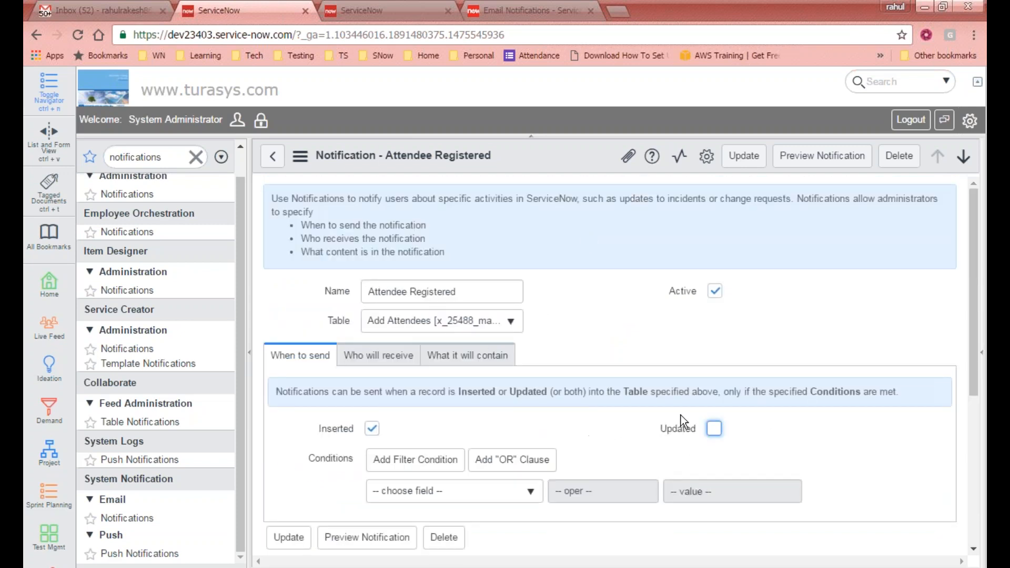
- Review the Who will receive and What it will contain tabs, then return to Gmail
click(376, 355)
scroll(618, 387, down, 3)
click(484, 207)
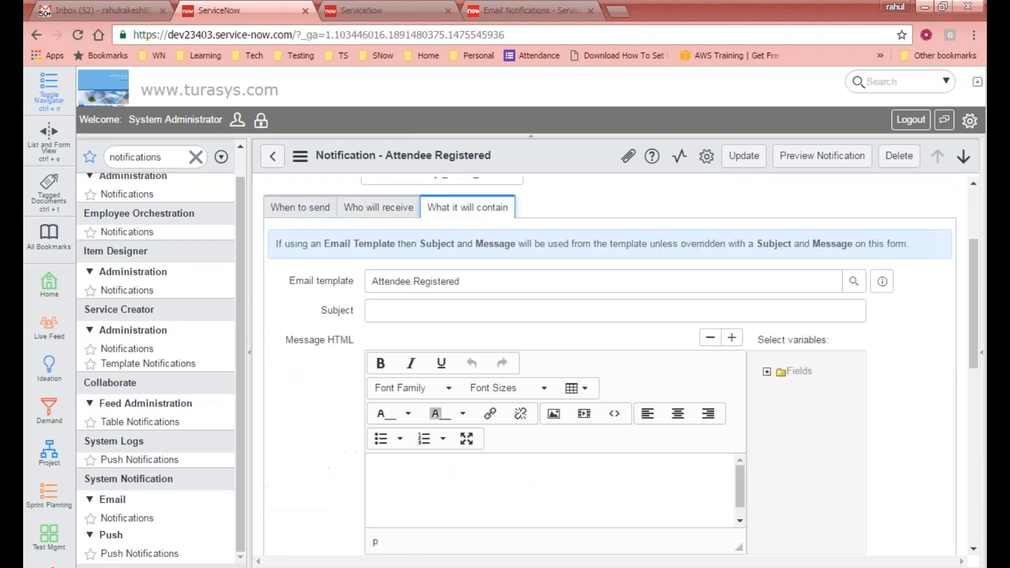
scroll(563, 331, down, 3)
click(100, 10)
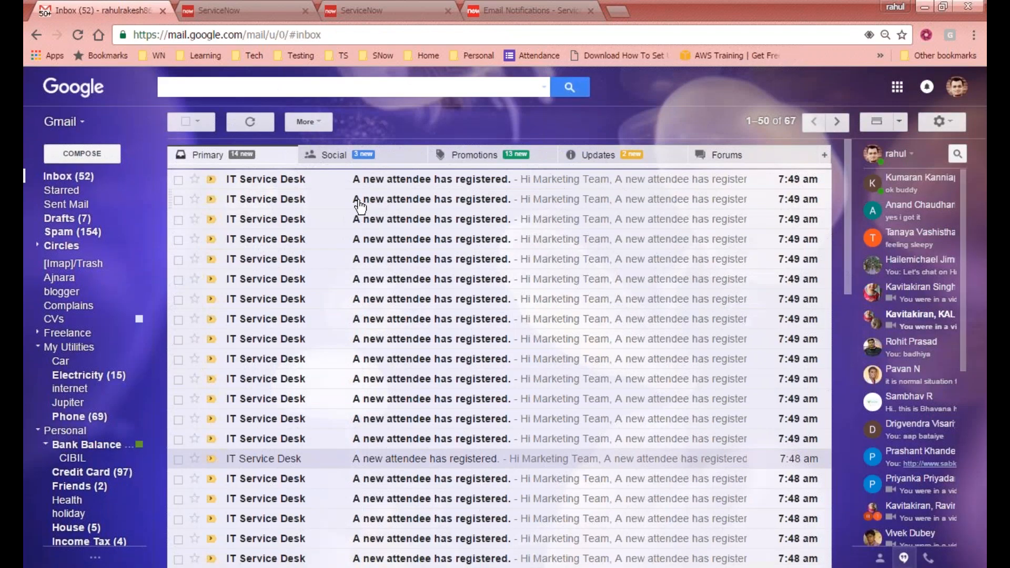
click(420, 234)
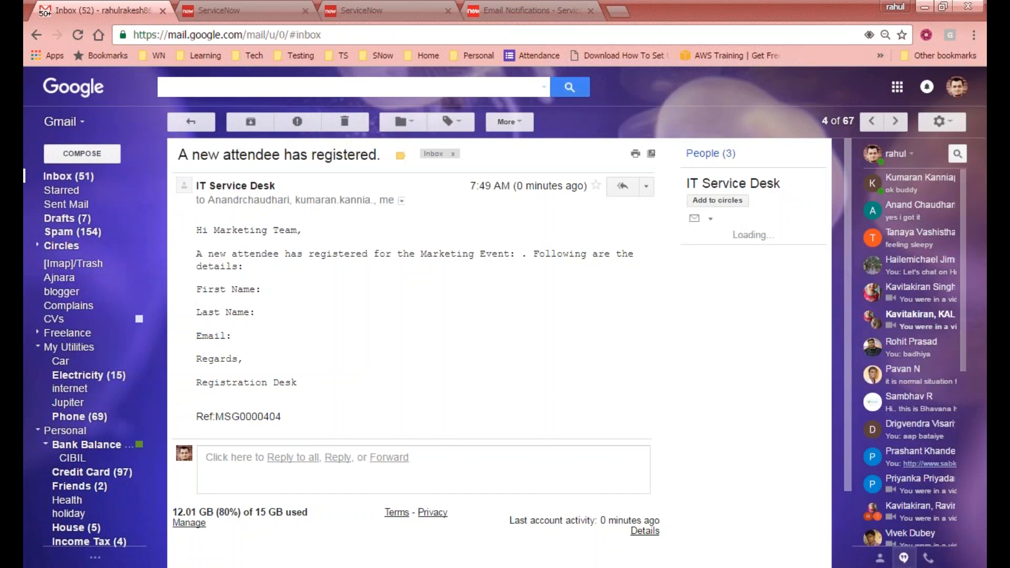
click(191, 122)
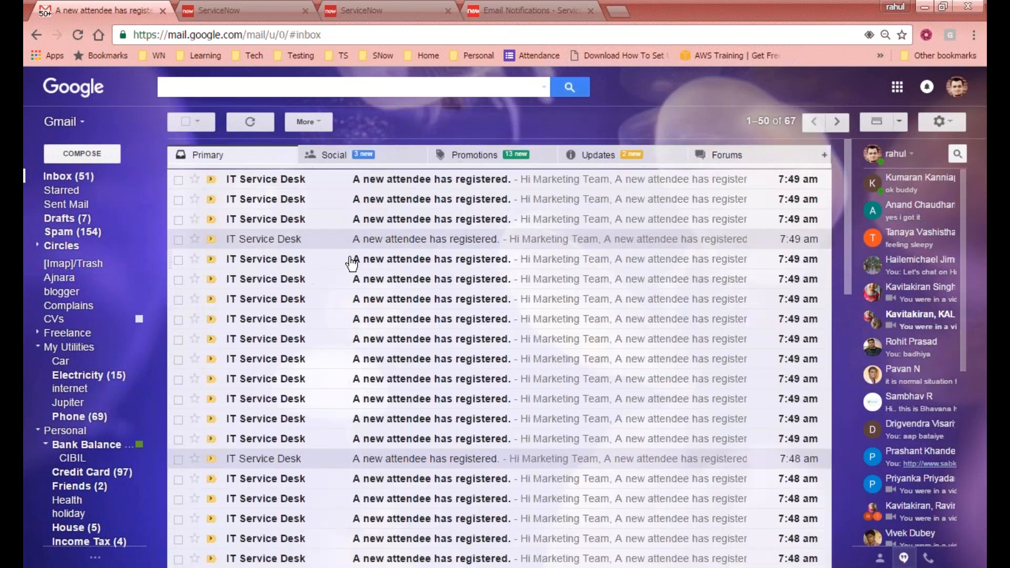
click(252, 120)
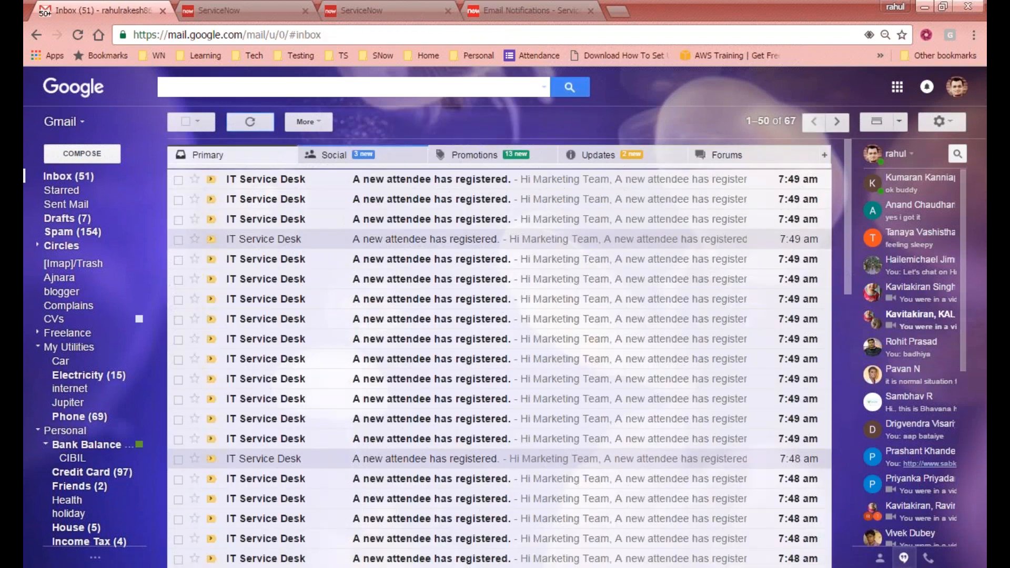
scroll(351, 175, down, 10)
click(219, 10)
click(136, 10)
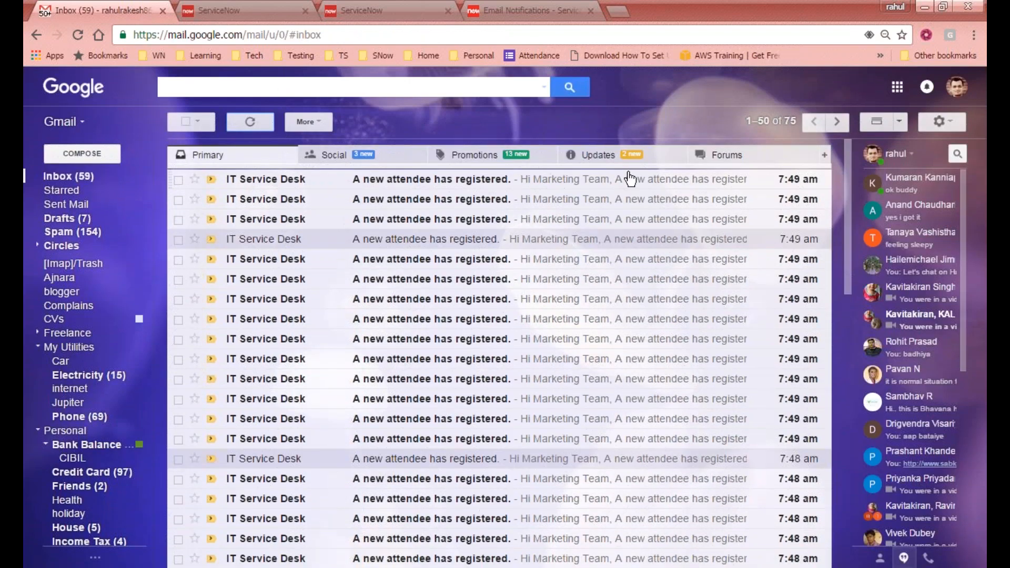
click(226, 10)
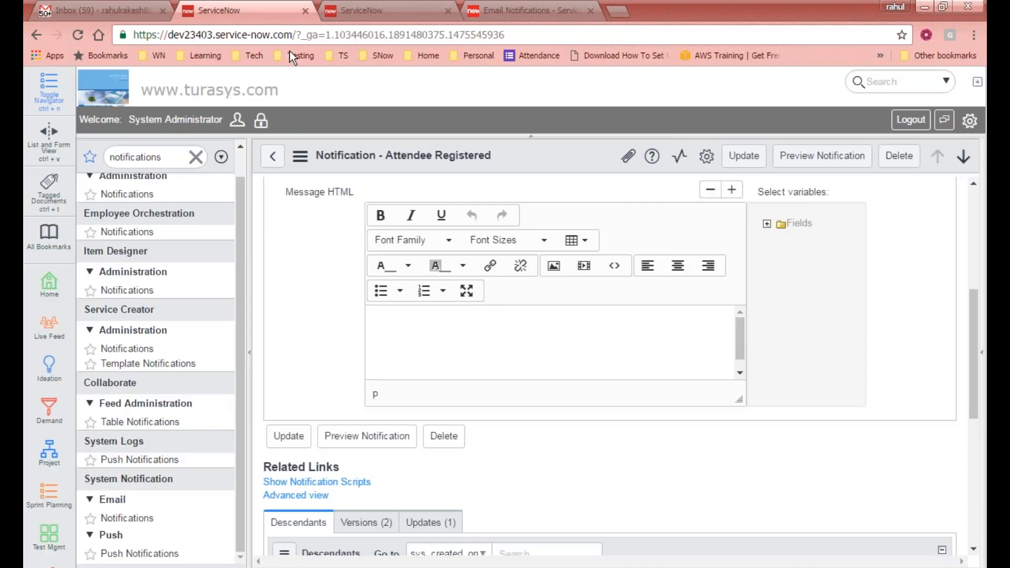
scroll(441, 331, up, 5)
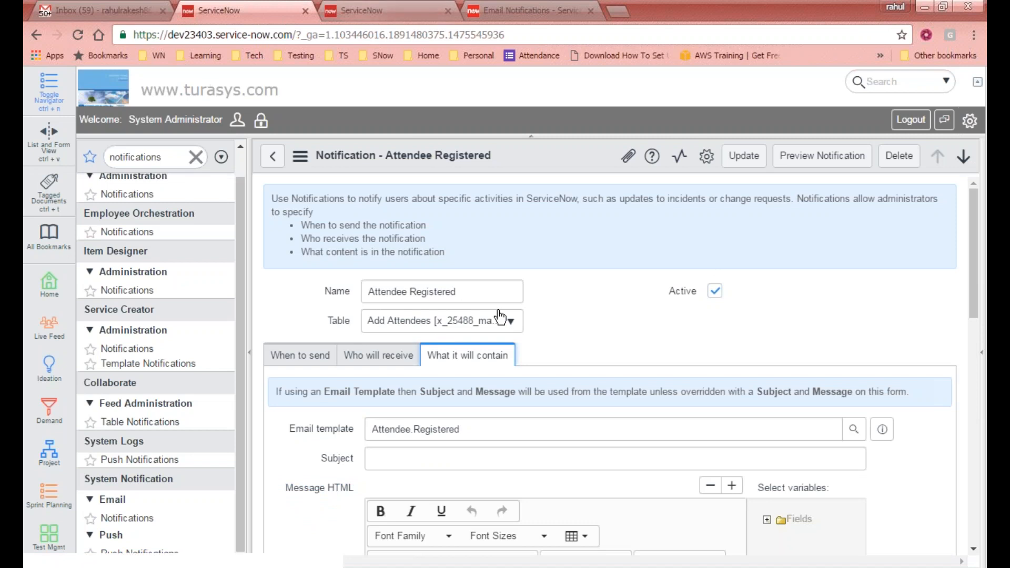
scroll(496, 316, down, 4)
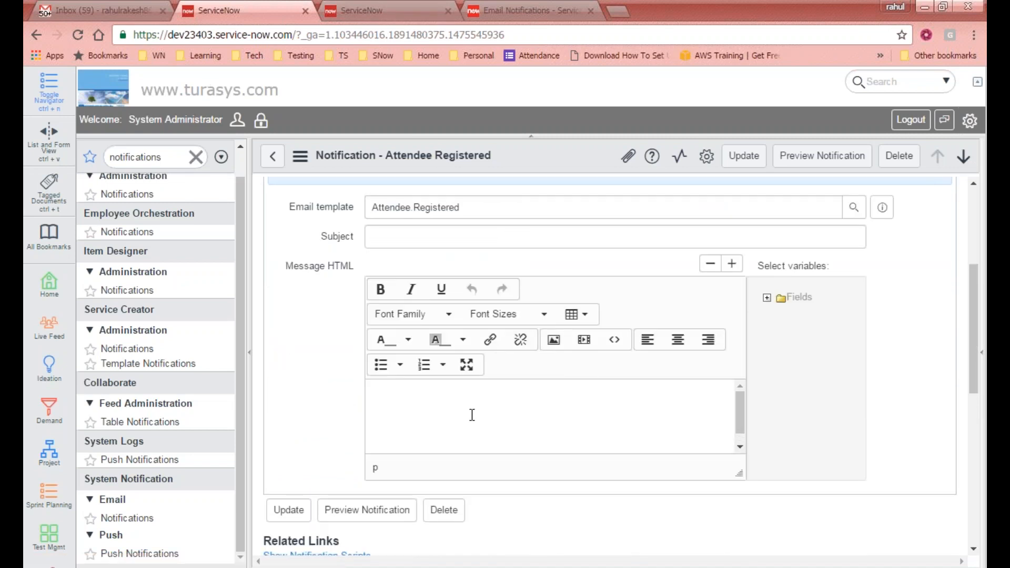
click(143, 10)
click(397, 242)
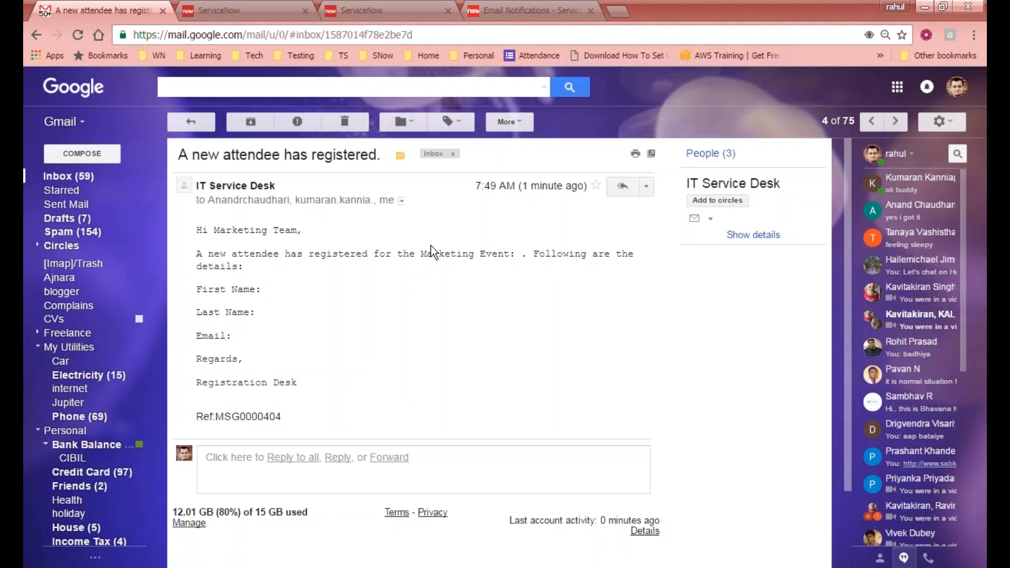
click(191, 121)
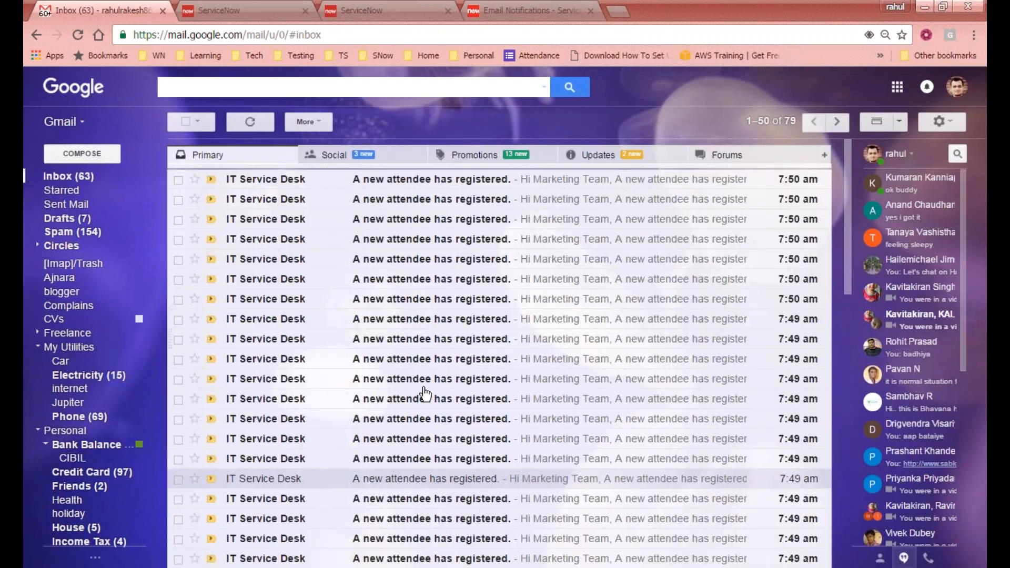
key(ctrl+Tab)
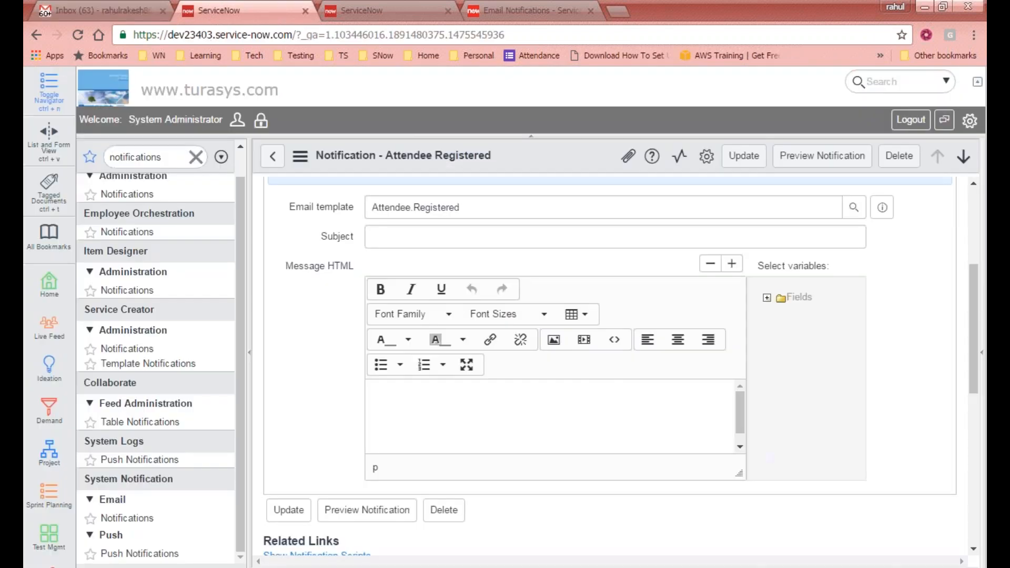
scroll(612, 314, up, 4)
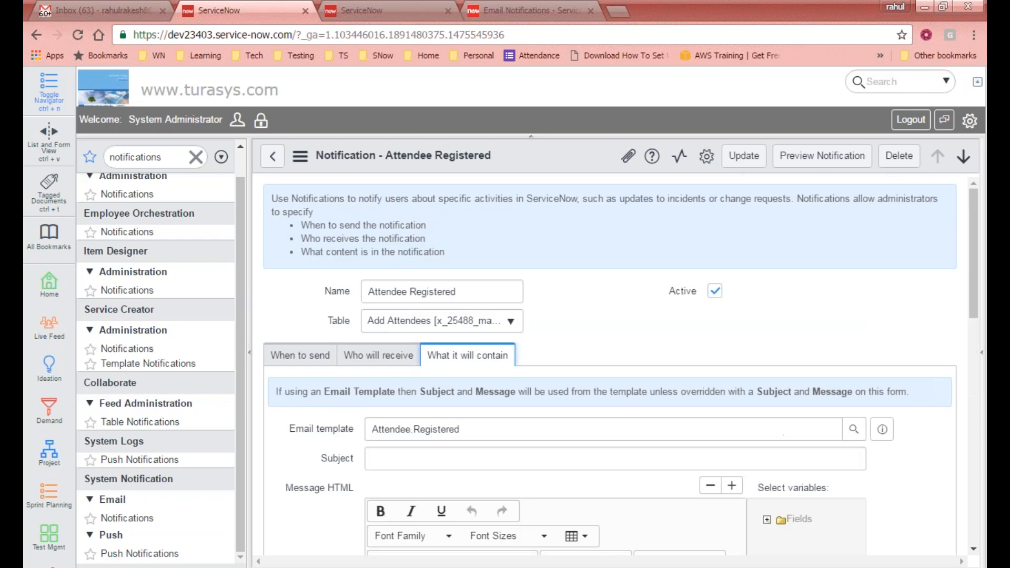
- Review the When to send, Who will receive and What it will contain tabs
scroll(298, 209, down, 3)
click(297, 208)
click(394, 213)
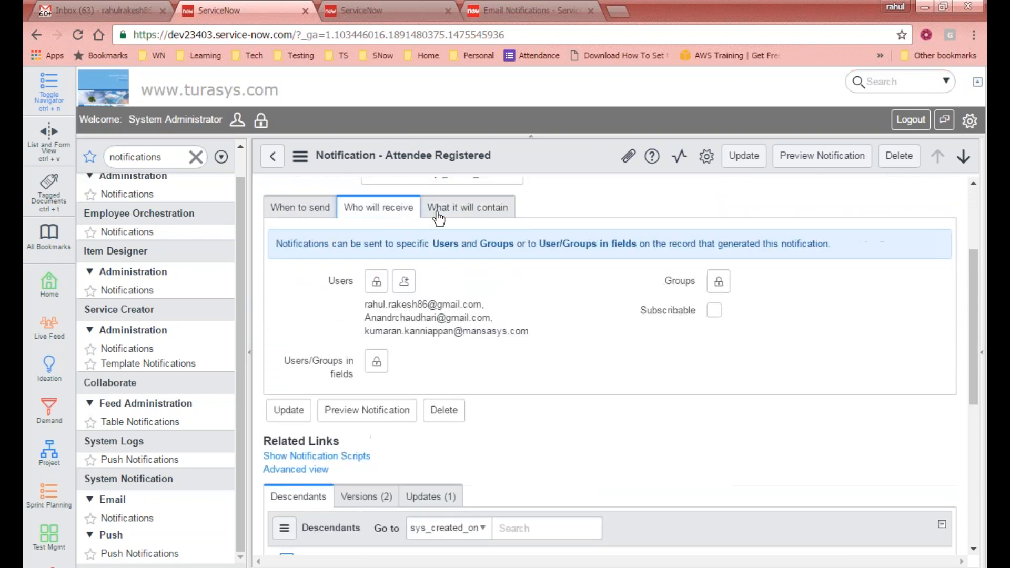
click(438, 216)
click(319, 207)
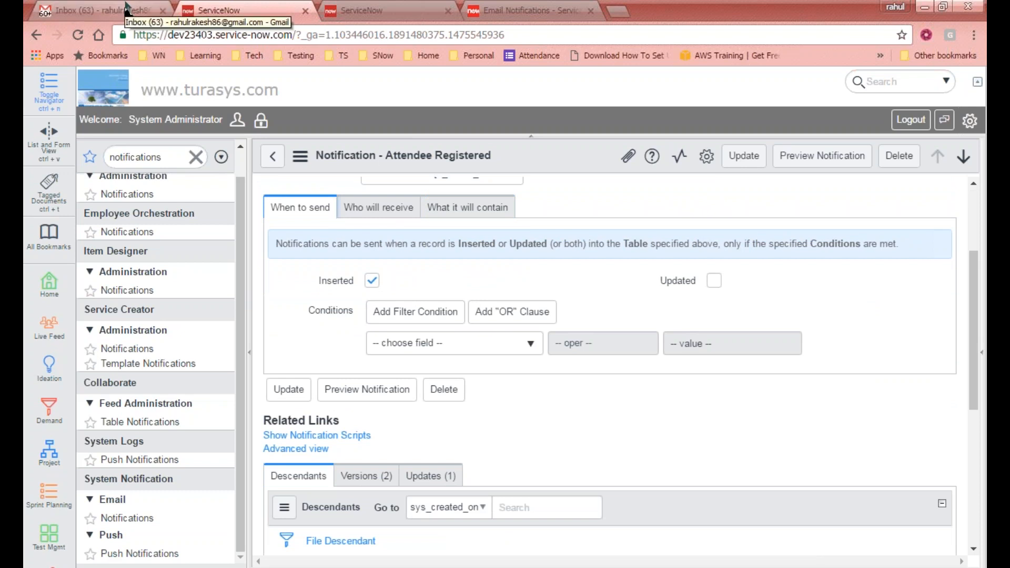
- Glance at the email templates list, then return to the Attendee Registered form
click(395, 7)
key(ctrl+shift+Tab)
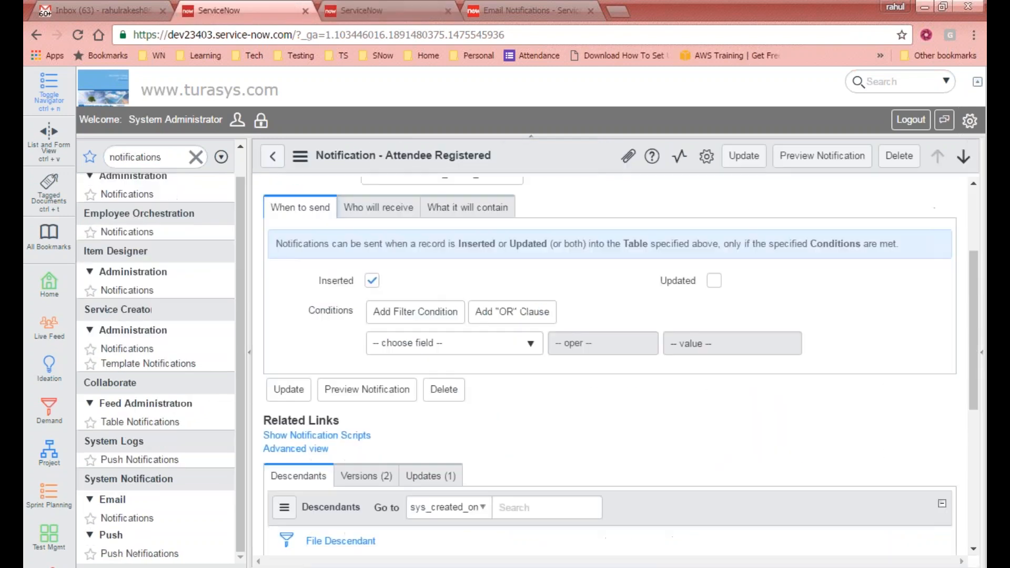
scroll(564, 267, down, 4)
scroll(564, 266, up, 5)
scroll(564, 266, down, 5)
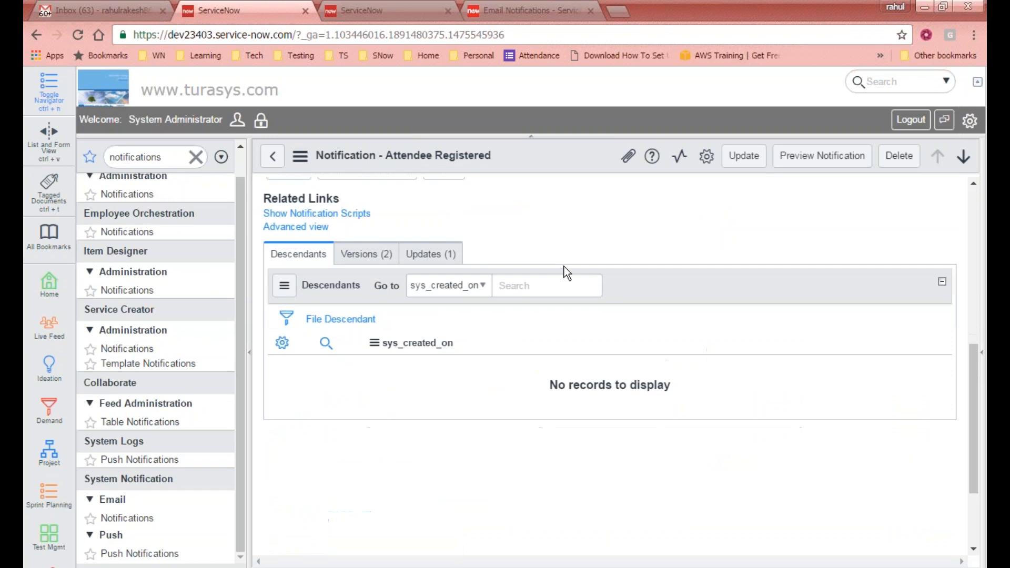
scroll(565, 266, up, 4)
scroll(525, 253, down, 6)
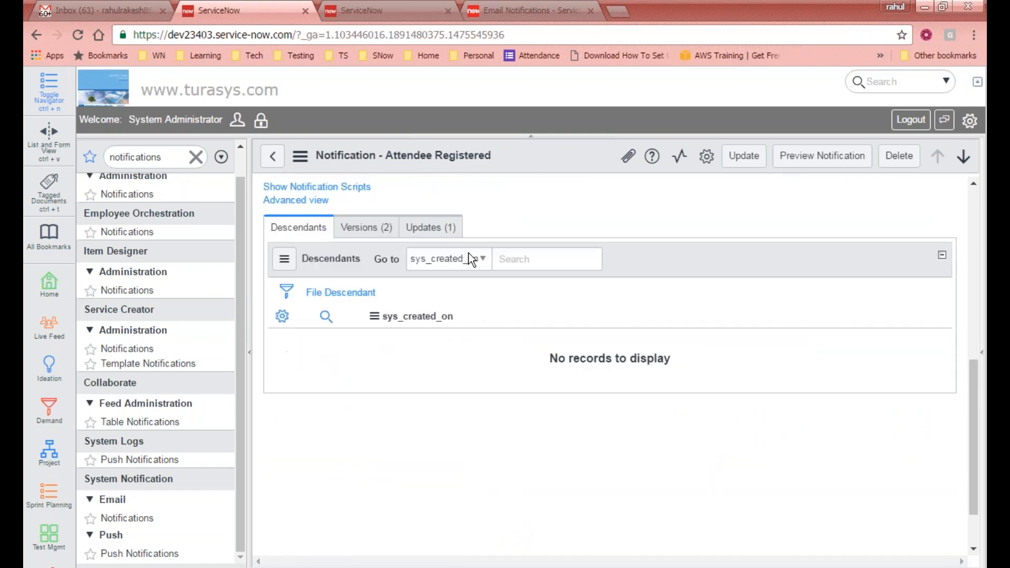
scroll(469, 259, up, 3)
- Check the Versions tab and save the insert-only notification with Update
click(368, 306)
scroll(518, 322, down, 3)
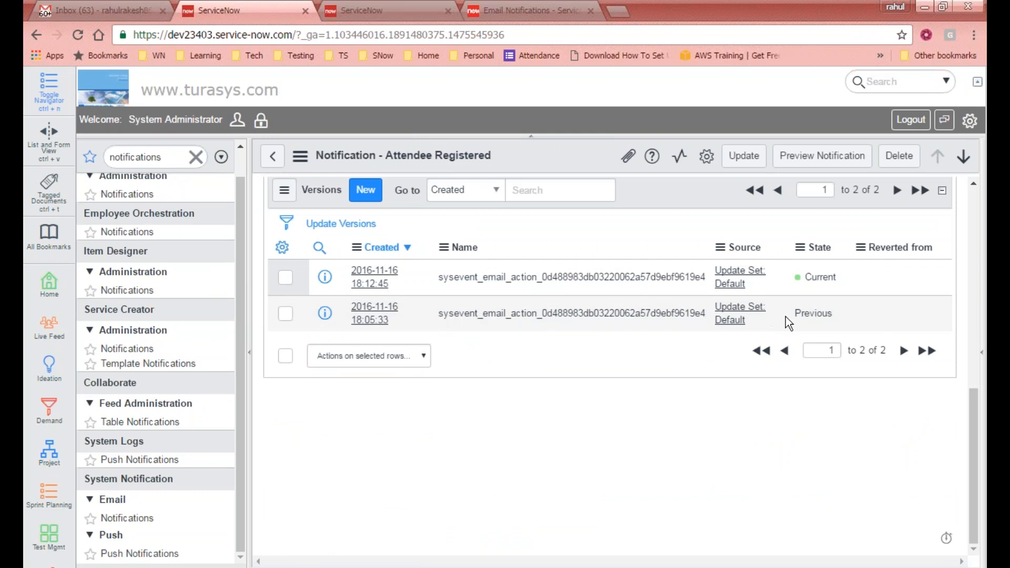
scroll(429, 243, up, 10)
scroll(737, 235, down, 5)
click(744, 156)
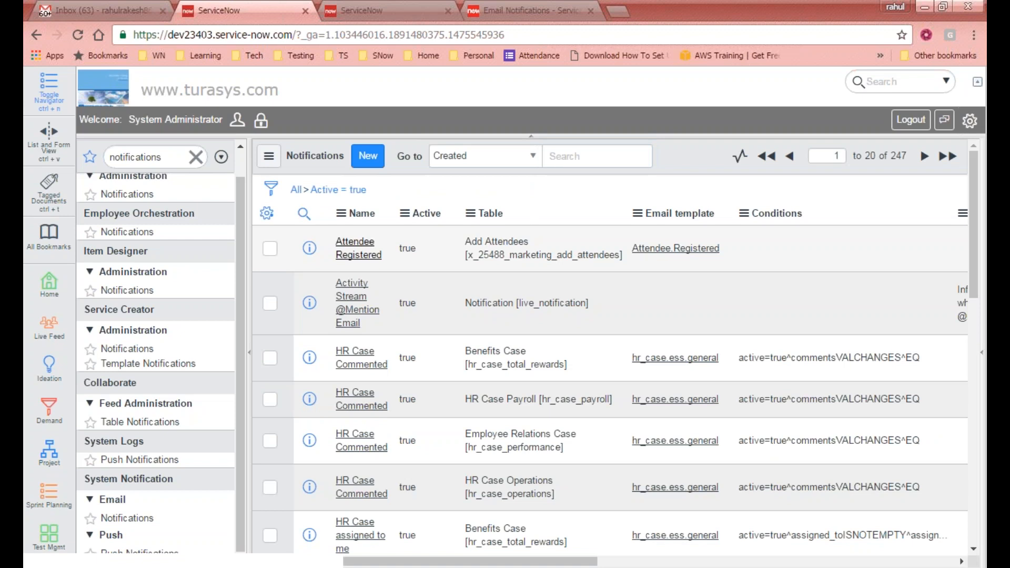
scroll(693, 277, down, 2)
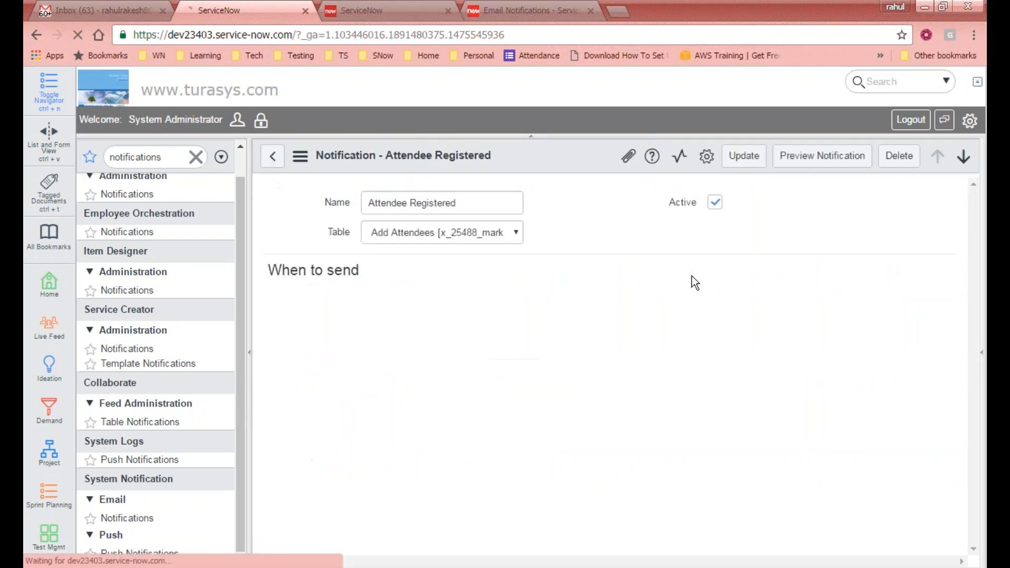
scroll(601, 326, down, 3)
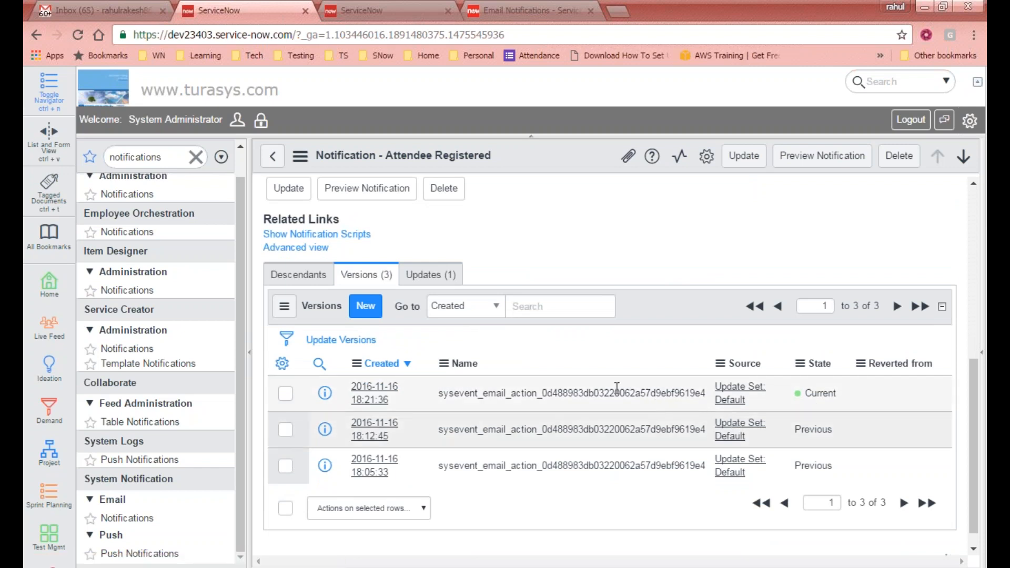
- Check the notification's customer updates and glance at the templates and reference pages
click(441, 284)
click(390, 10)
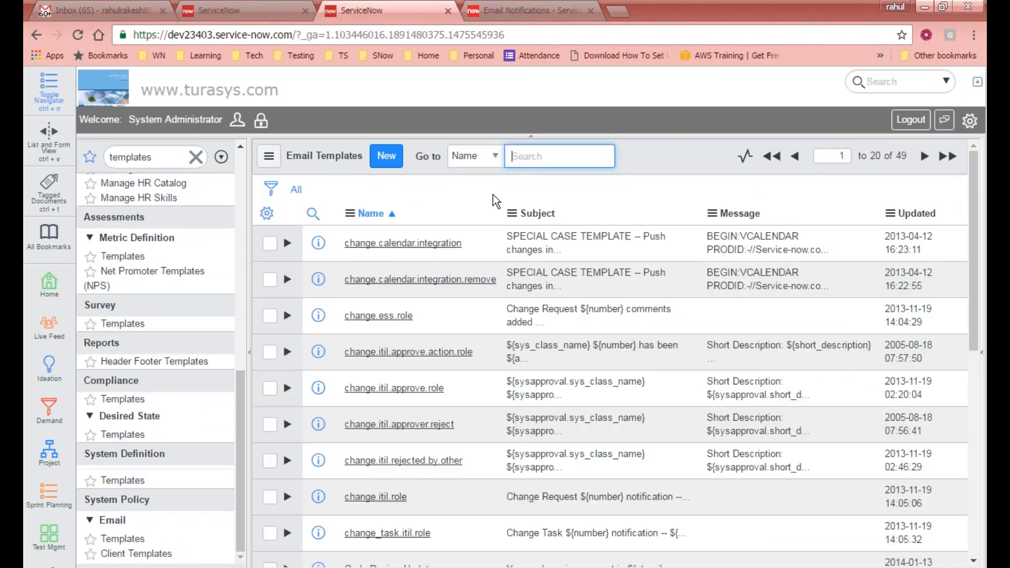
click(521, 11)
click(385, 8)
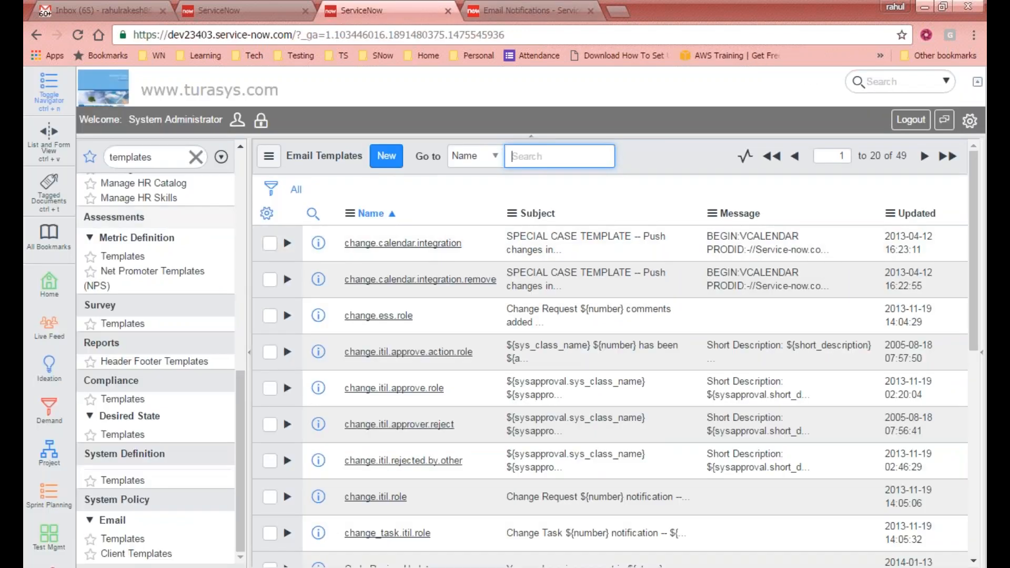
- Filter the navigator for 'logs' and open the first attendee-registered email in System Logs > Emails
double_click(148, 157)
text(logs)
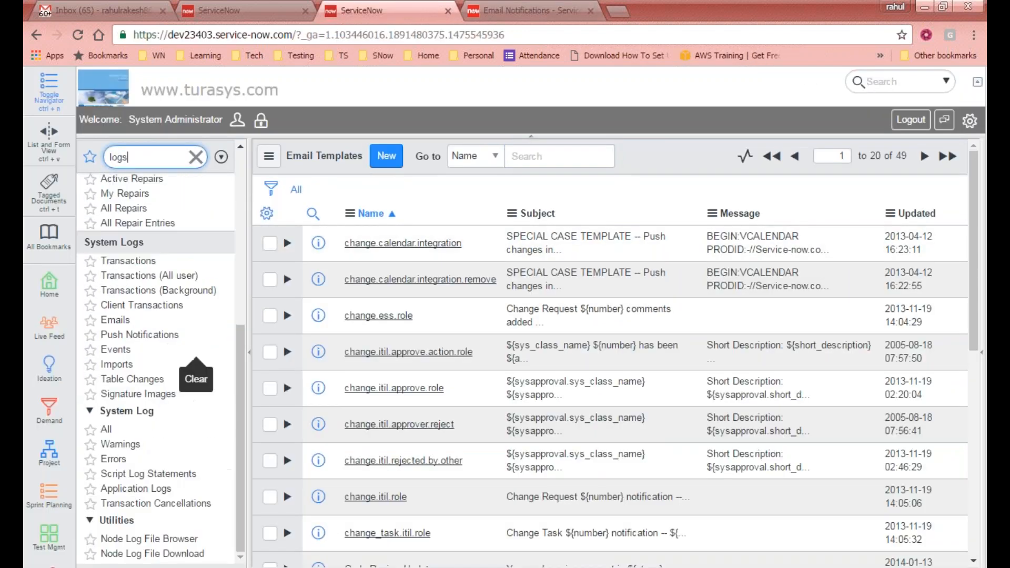
click(116, 320)
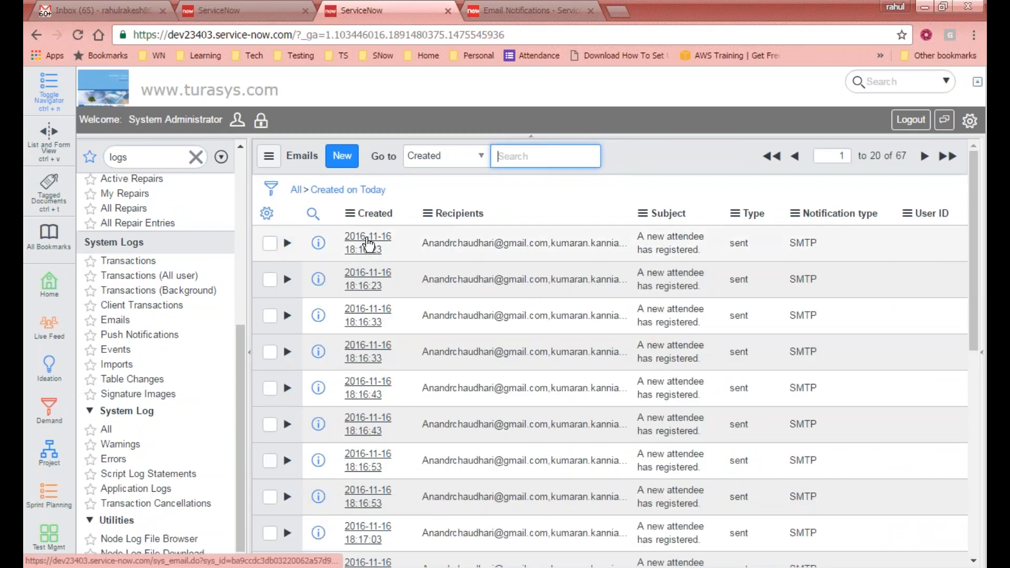
click(372, 248)
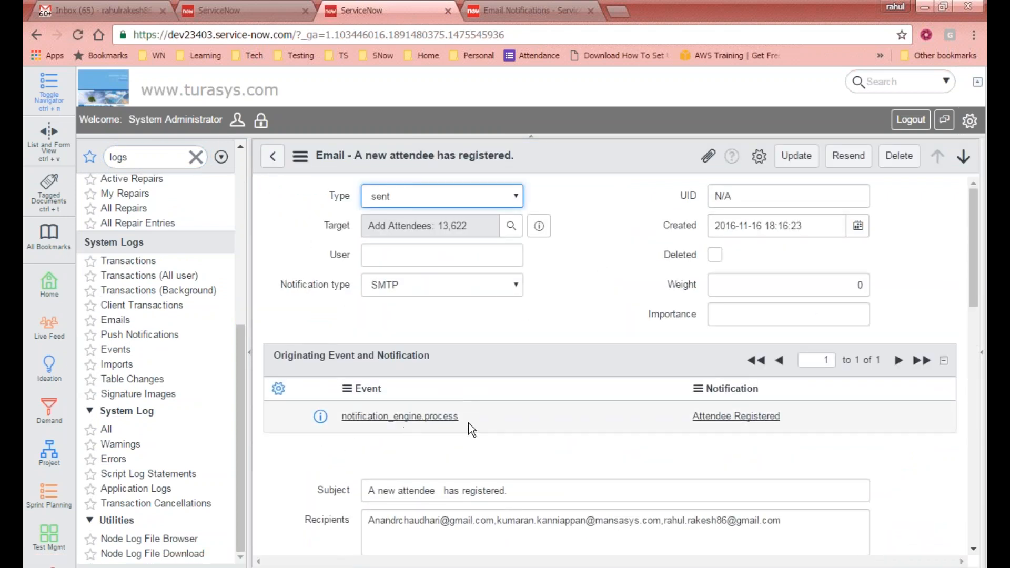
- Open the latest notification_engine.process event in System Logs > Events, then filter the navigator for 'event'
click(142, 158)
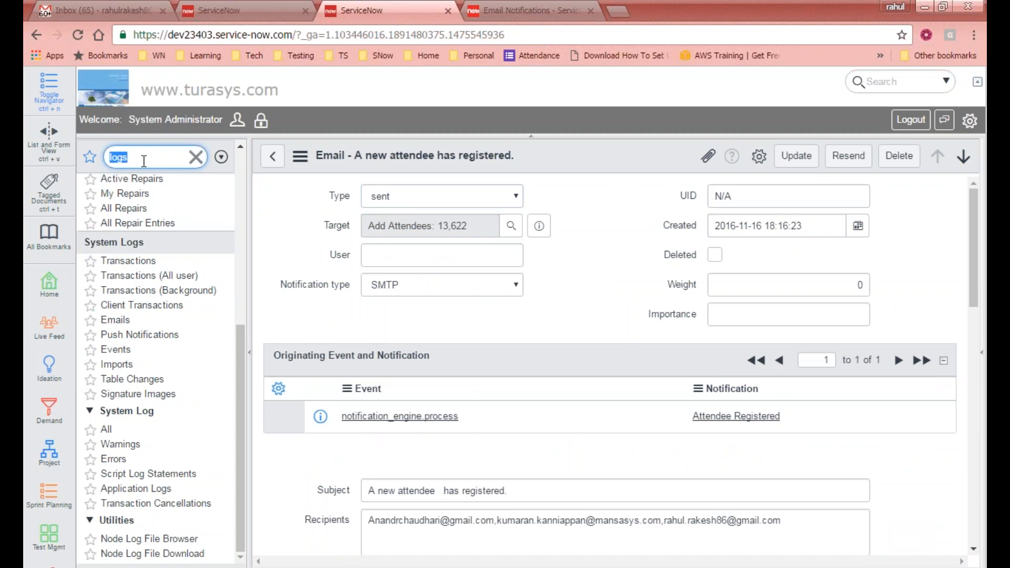
click(114, 349)
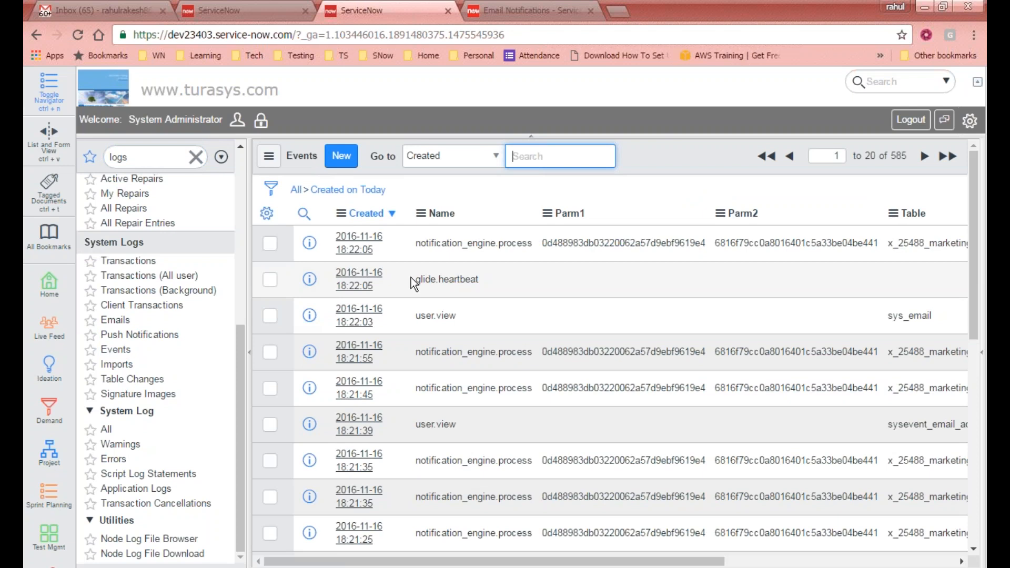
click(356, 243)
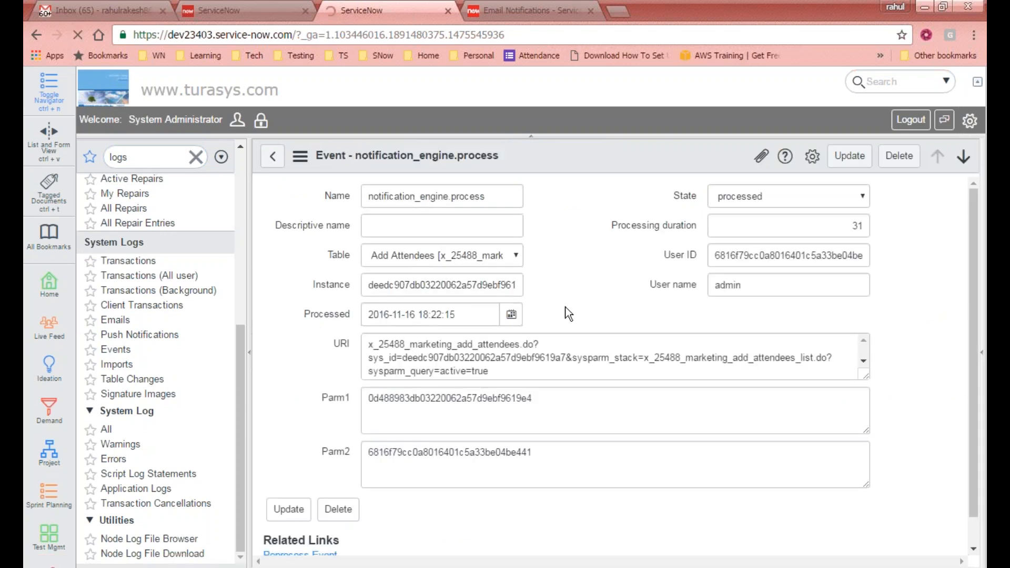
click(312, 345)
scroll(318, 343, down, 1)
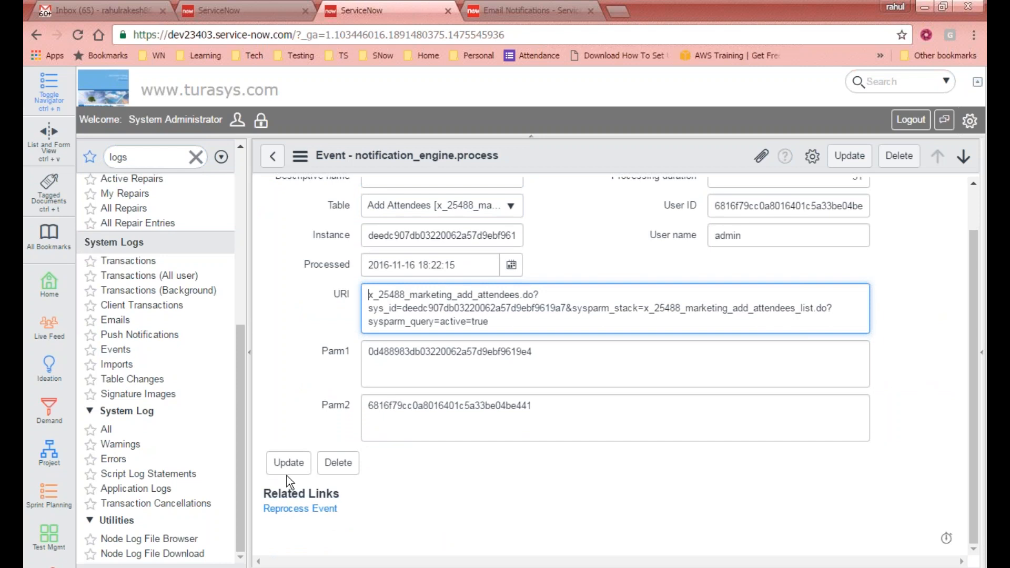
double_click(151, 145)
text(event)
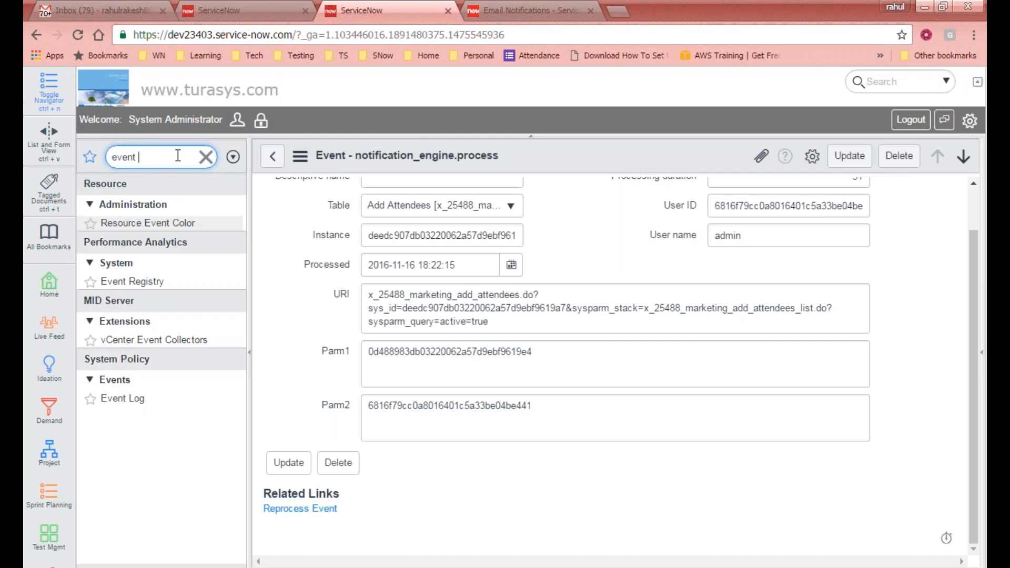
- Check the Gmail inbox and event record, then return to the Attendee Registered notification
key(ctrl+a)
click(97, 10)
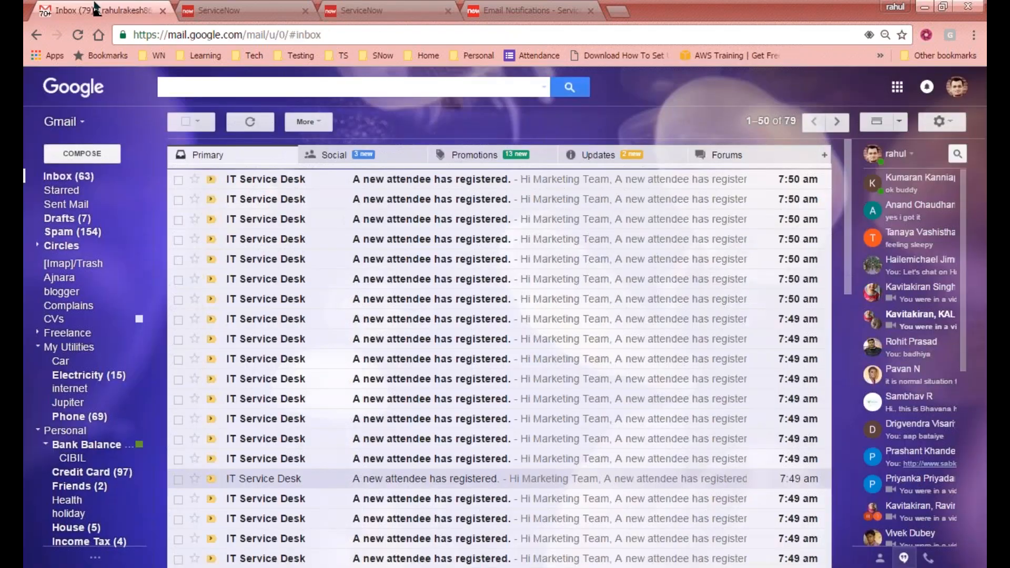
click(273, 10)
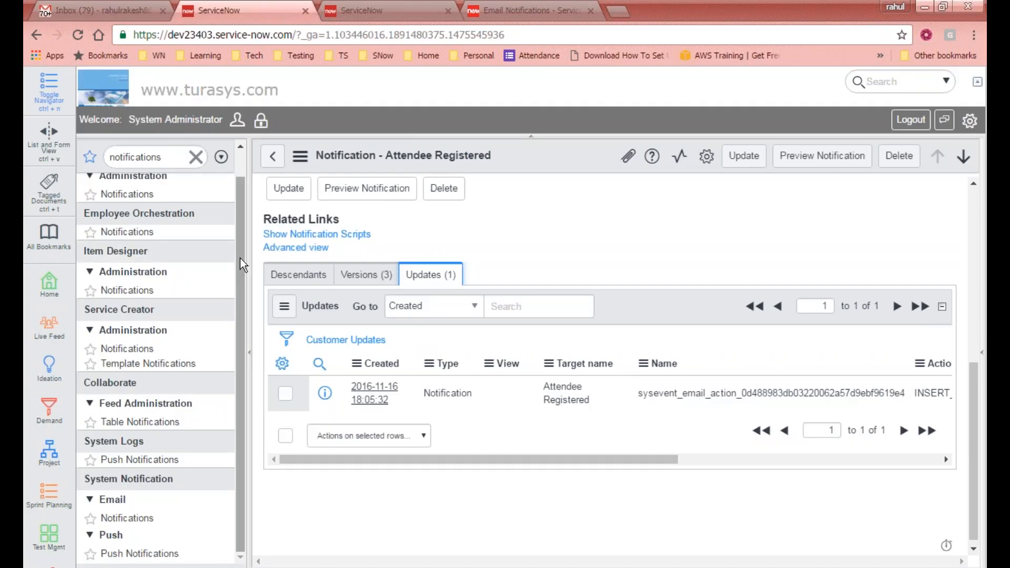
scroll(149, 310, up, 1)
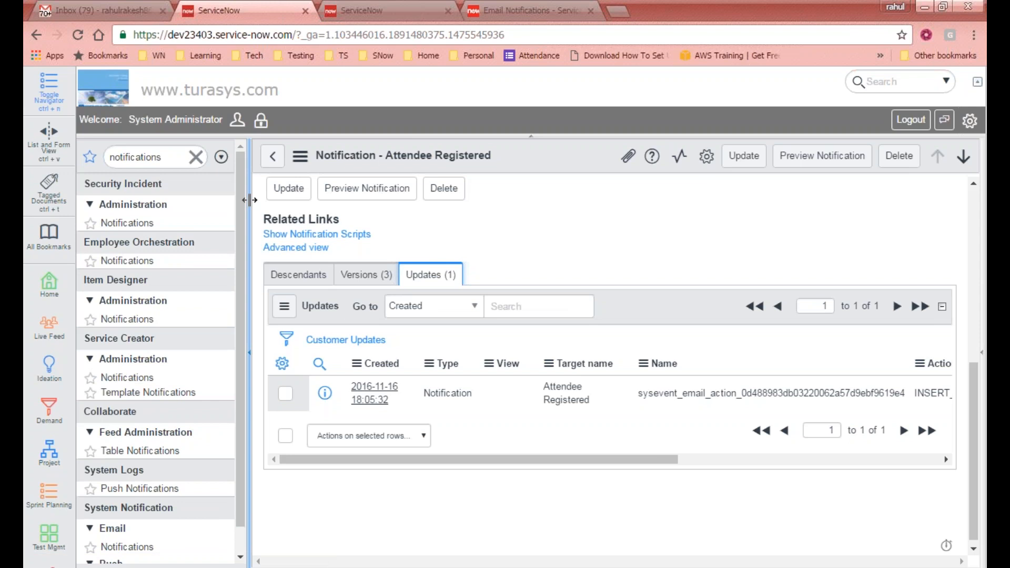
click(379, 11)
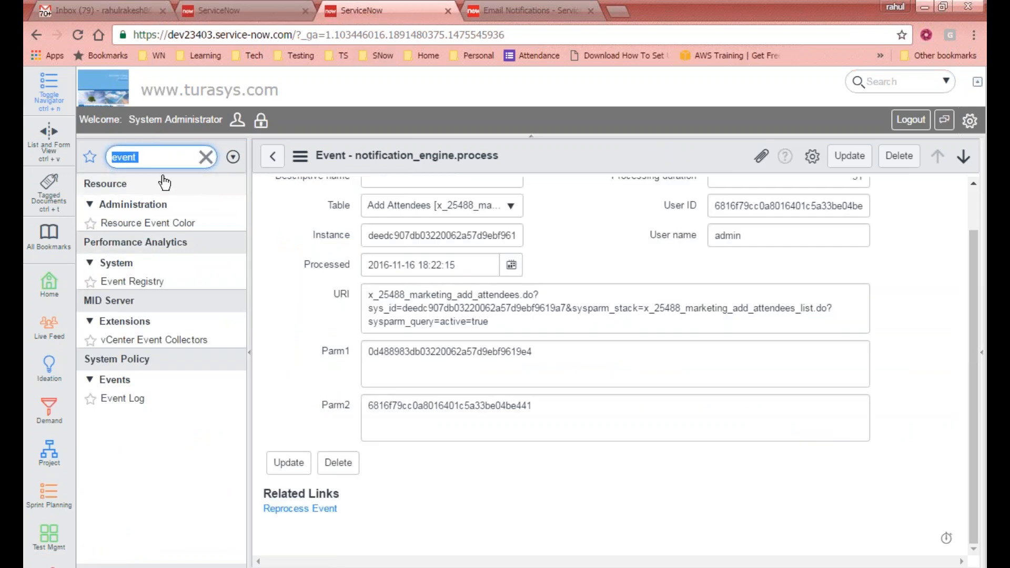
click(234, 10)
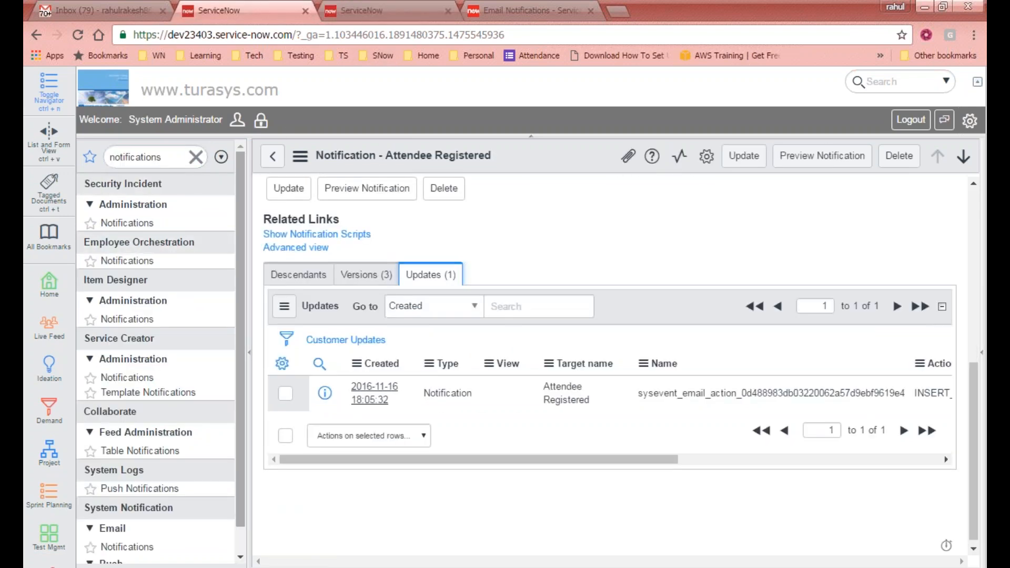
- Replace the navigator filter with 'queu' to list queue modules like ECC Queue
drag(165, 157, 51, 155)
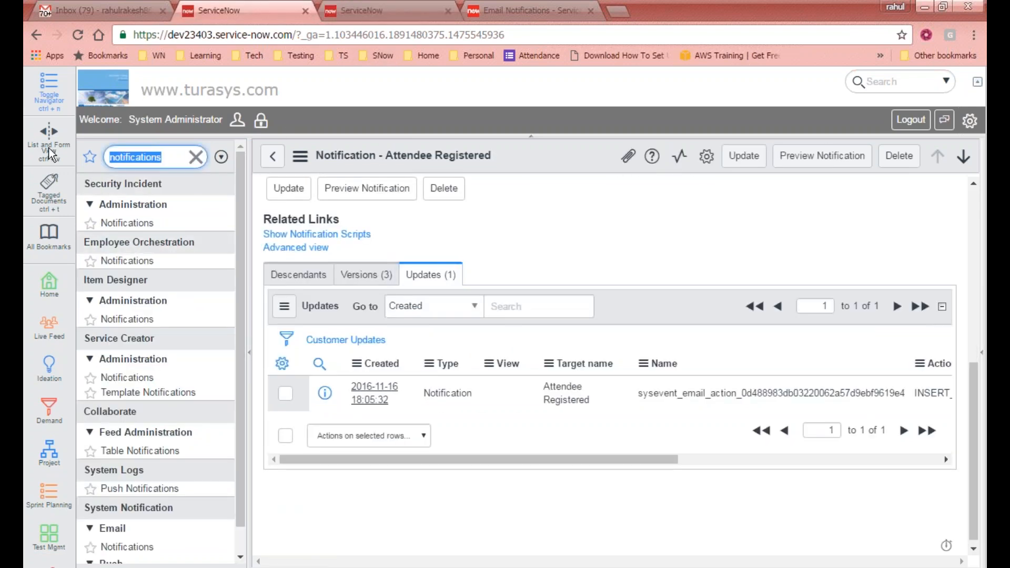
text(u)
key(BackSpace)
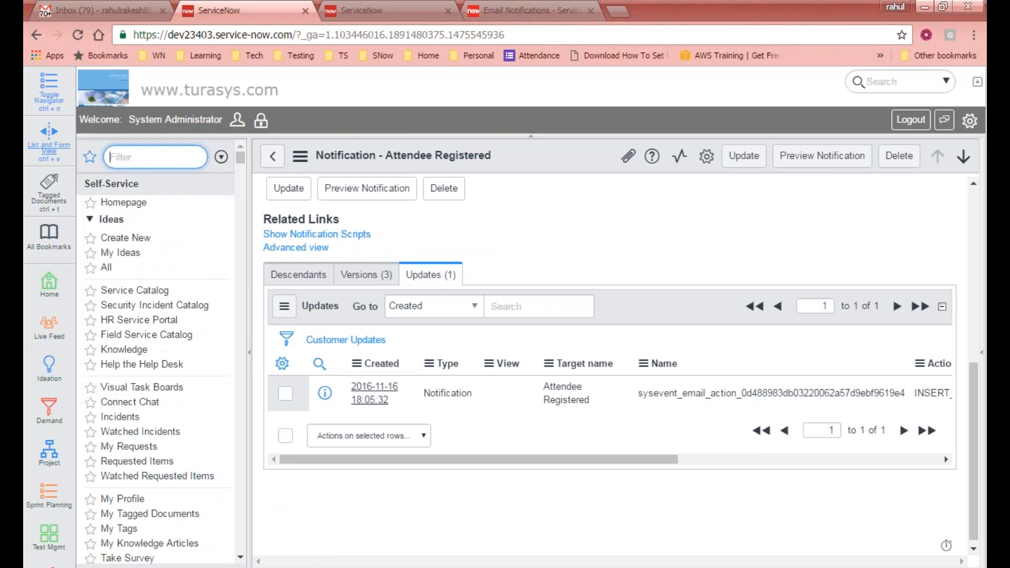
text(queu)
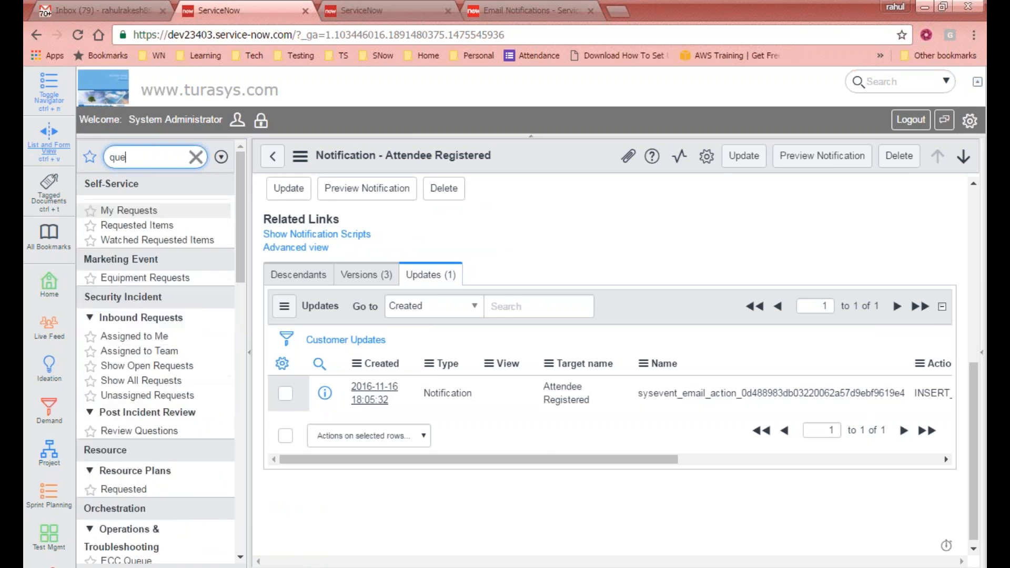
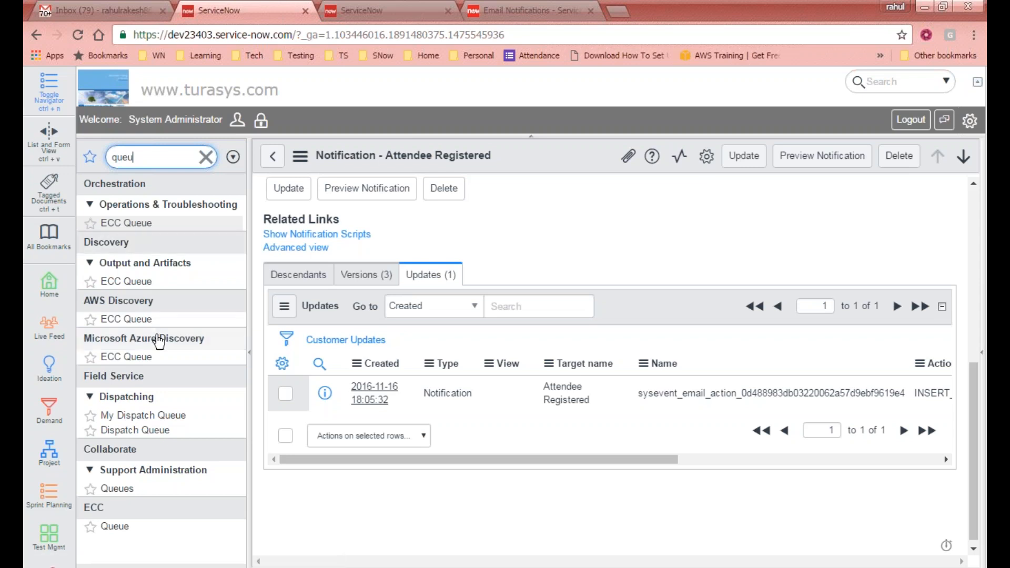
- Sort the ECC Queue by Processed, newest first, then clear the navigator filter
click(123, 527)
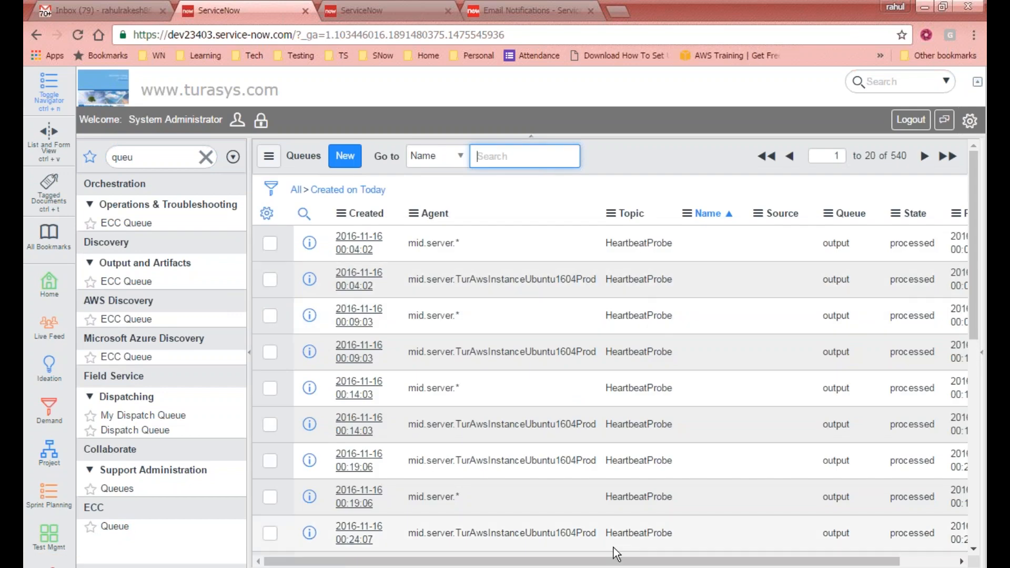
drag(739, 563, 795, 567)
click(925, 217)
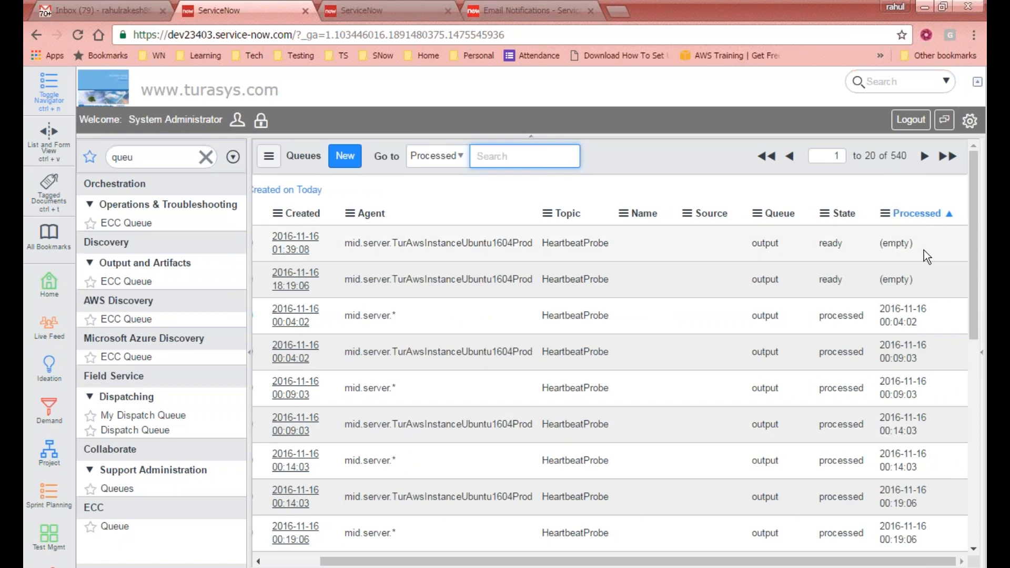
click(929, 216)
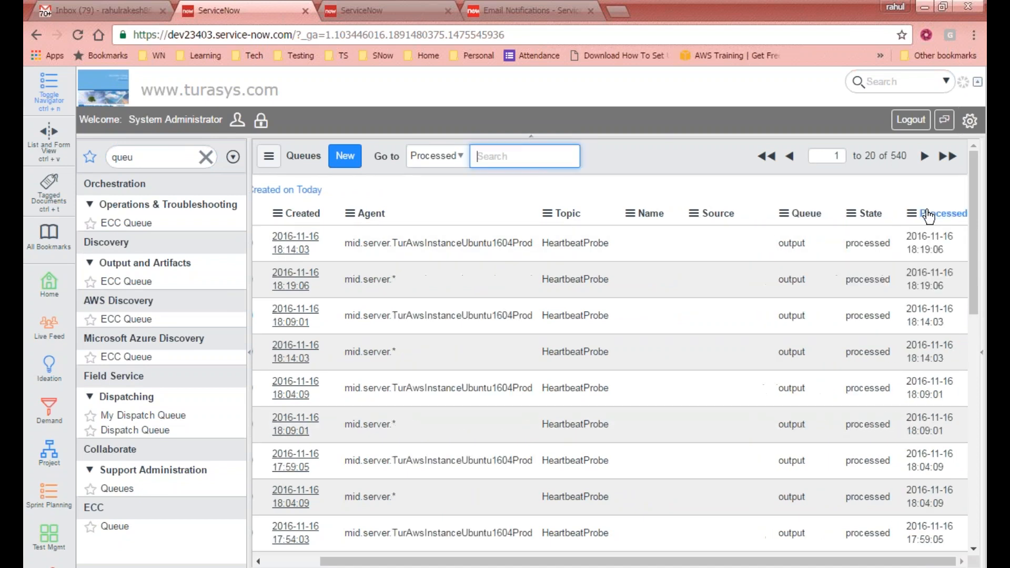
drag(779, 566, 661, 548)
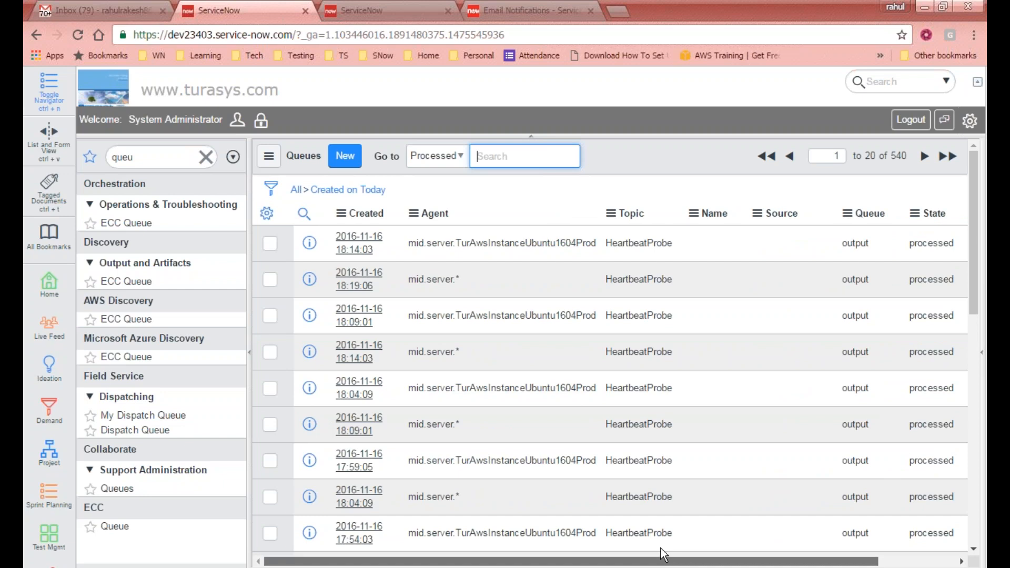
scroll(655, 411, down, 5)
scroll(610, 377, down, 4)
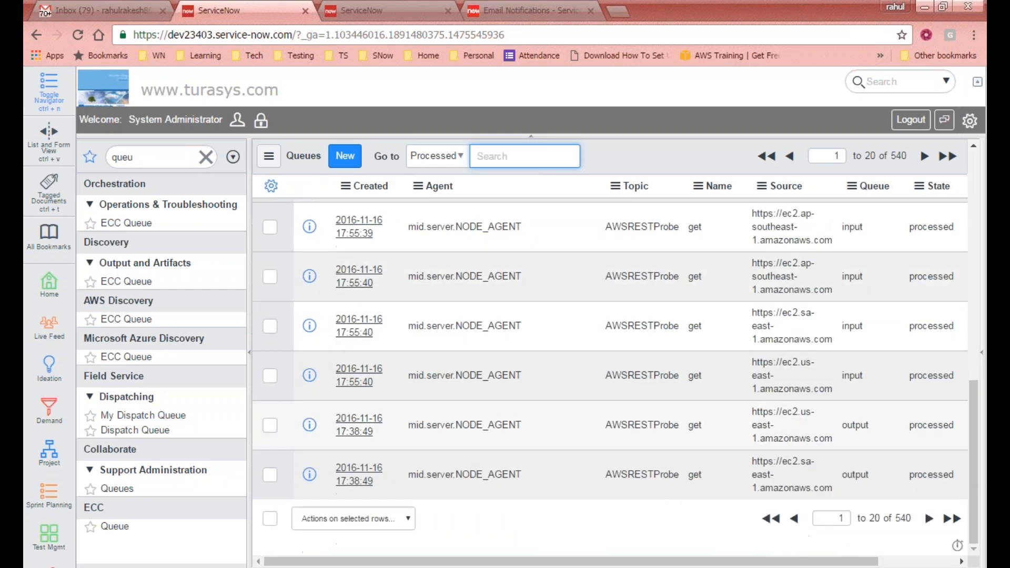
scroll(610, 415, up, 10)
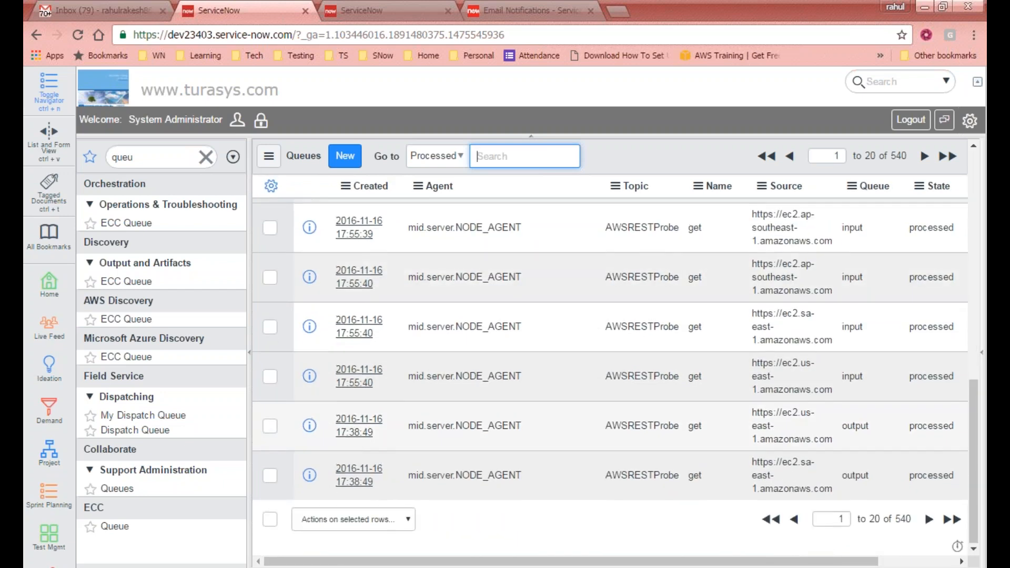
click(205, 157)
- Filter the navigator for 'notificat' and open the Email Notifications list
click(100, 10)
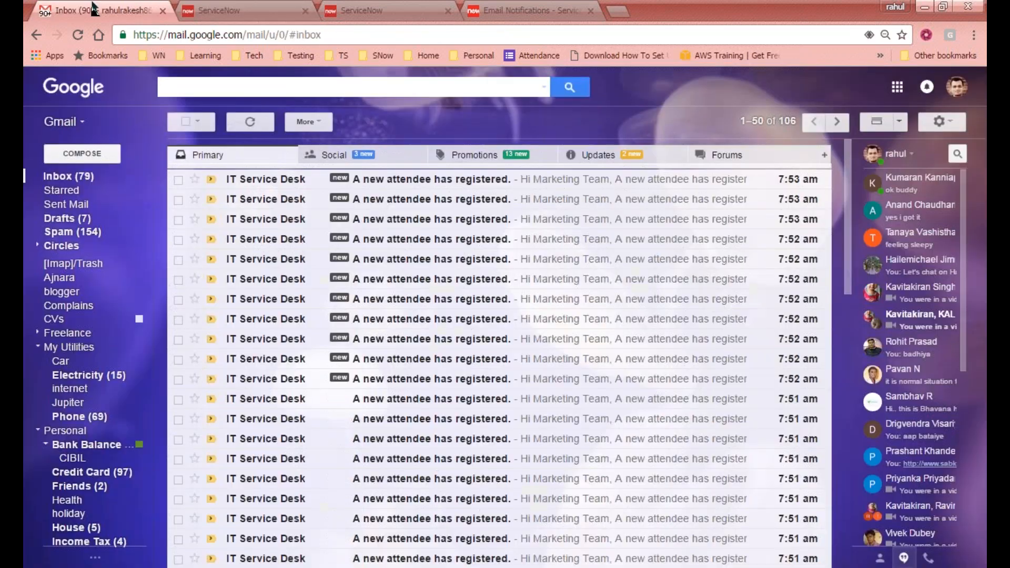
click(237, 10)
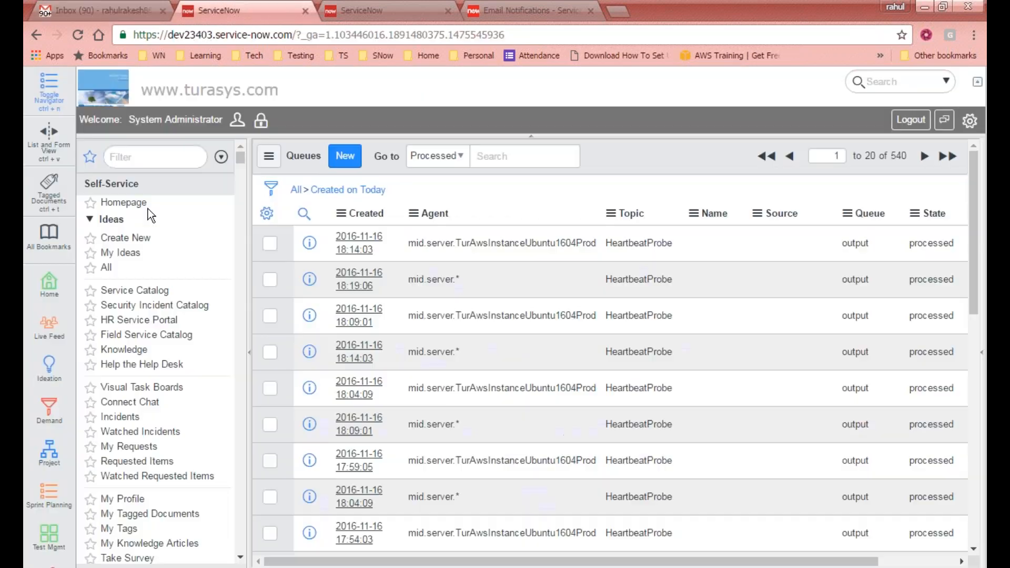
click(176, 153)
text(notification)
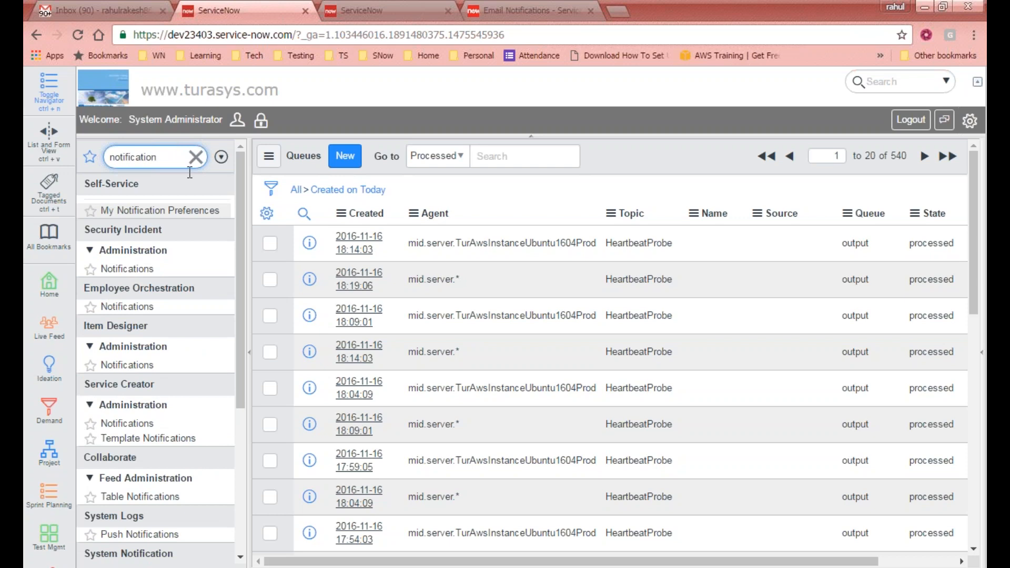
drag(241, 262, 241, 406)
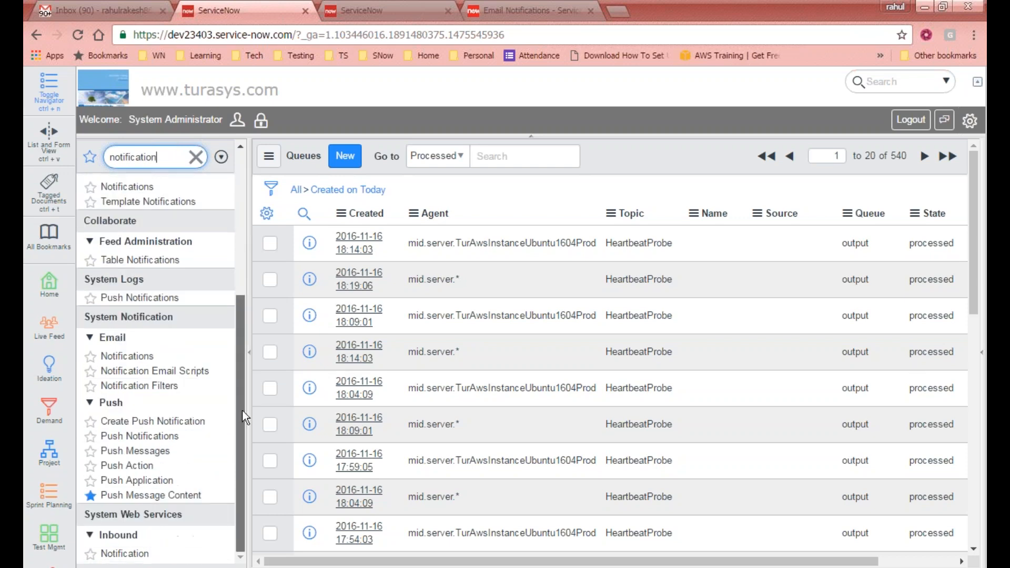
click(134, 357)
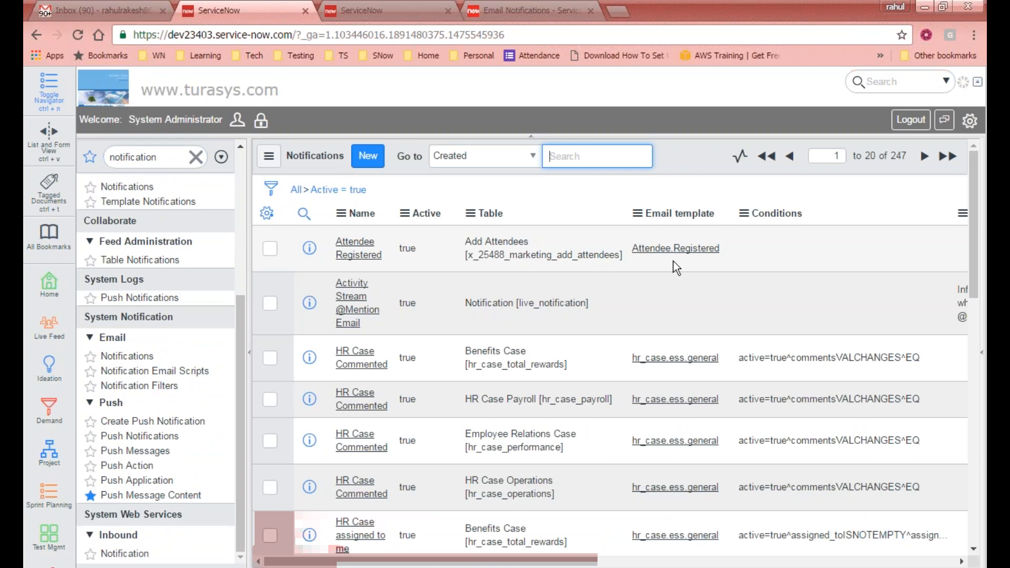
- Set the Attendee Registered notification's Active value to false and save it
click(408, 247)
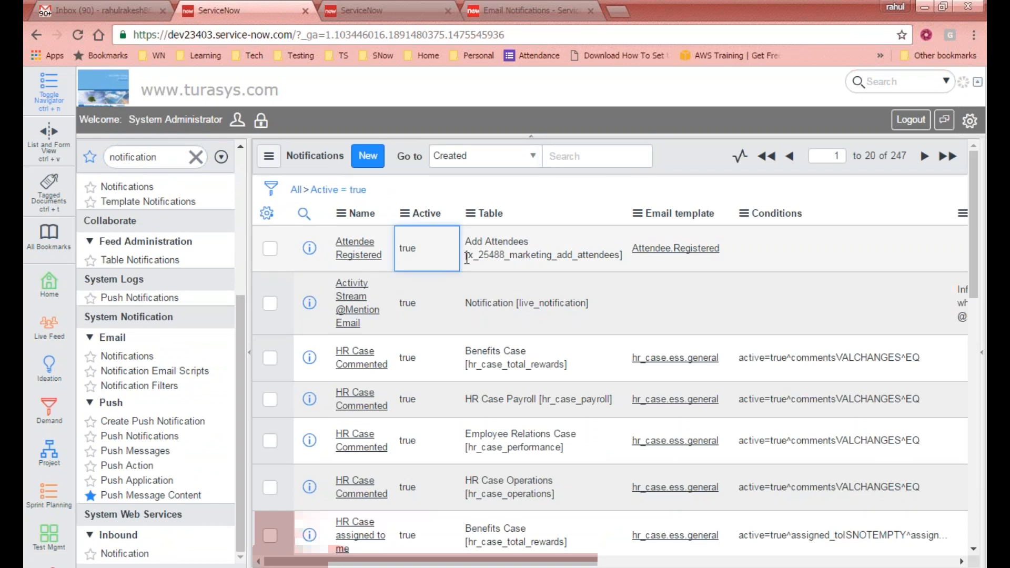
double_click(435, 254)
click(435, 254)
click(428, 273)
click(467, 240)
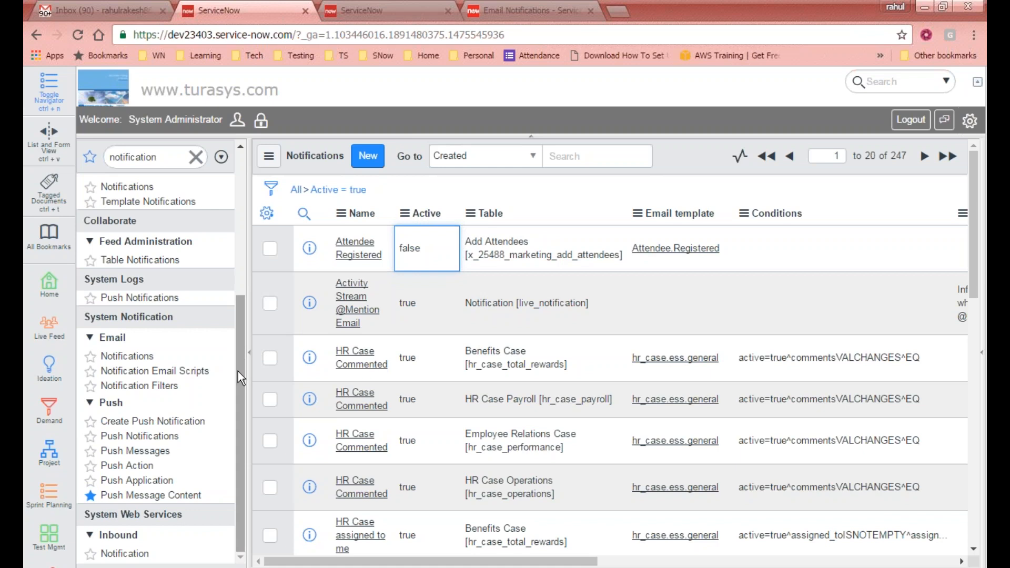
- Refresh the Gmail inbox to check for new emails
click(103, 9)
click(251, 122)
scroll(258, 121, down, 10)
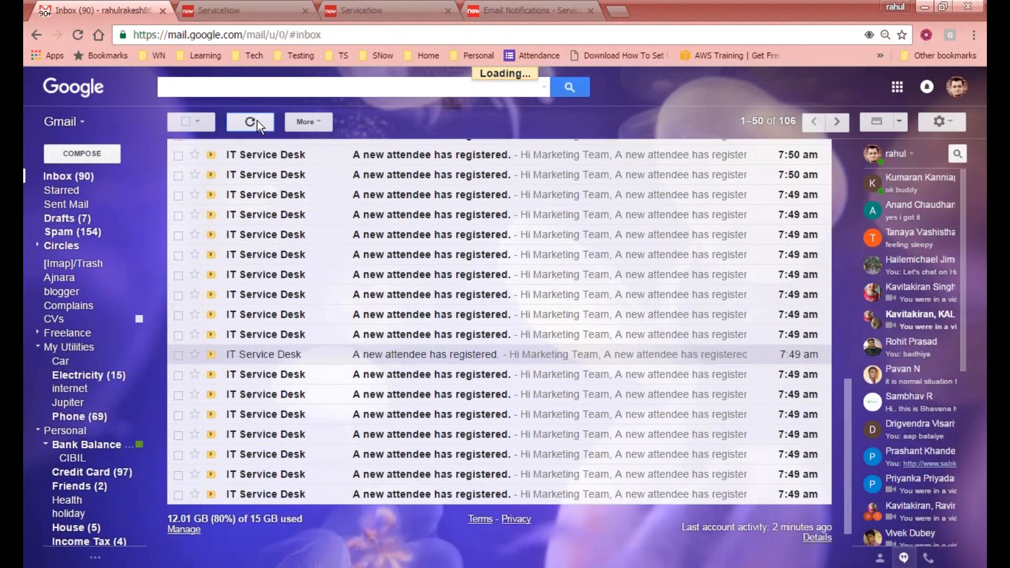
- Refresh the Gmail inbox twice more, then return to the ServiceNow notifications list
click(257, 121)
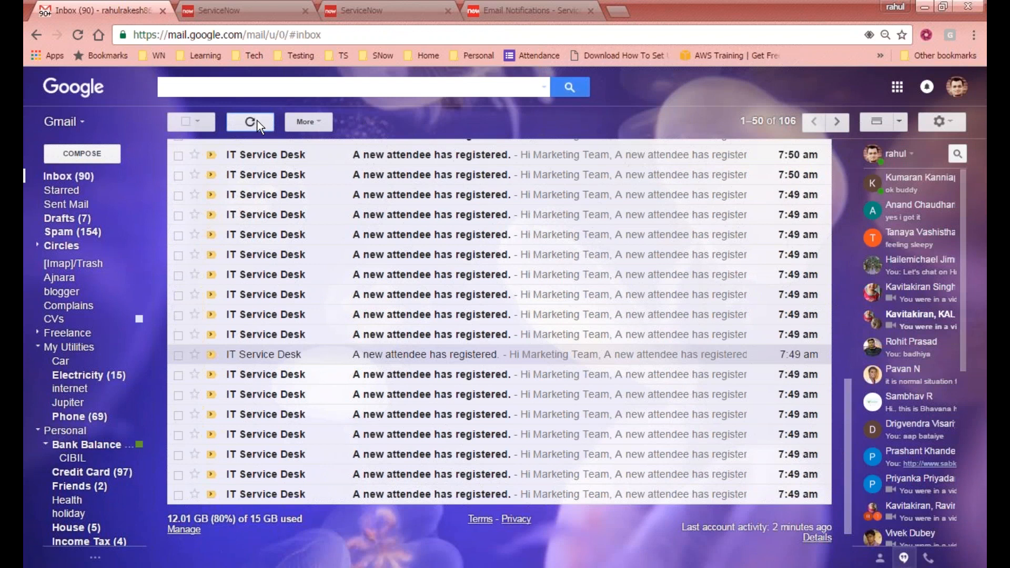
click(264, 121)
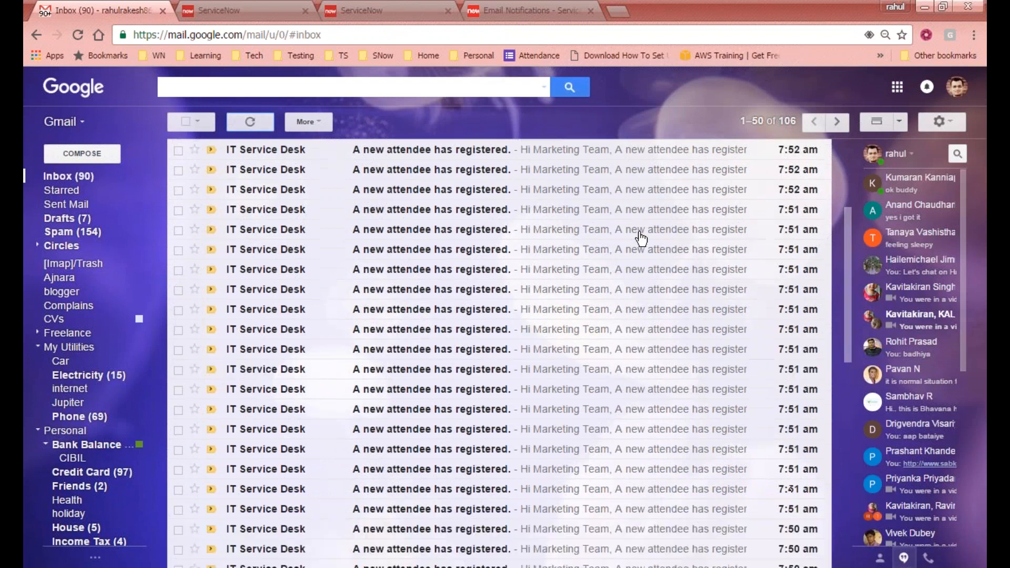
click(221, 11)
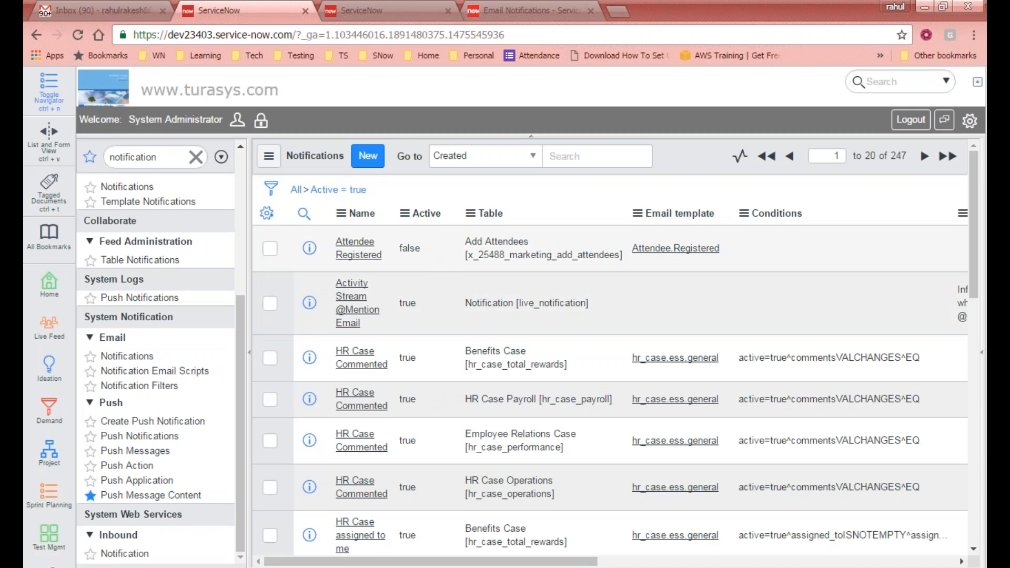
- Open Attendee Registered's 'When to send' section, then filter the navigator for 'atte'
click(356, 255)
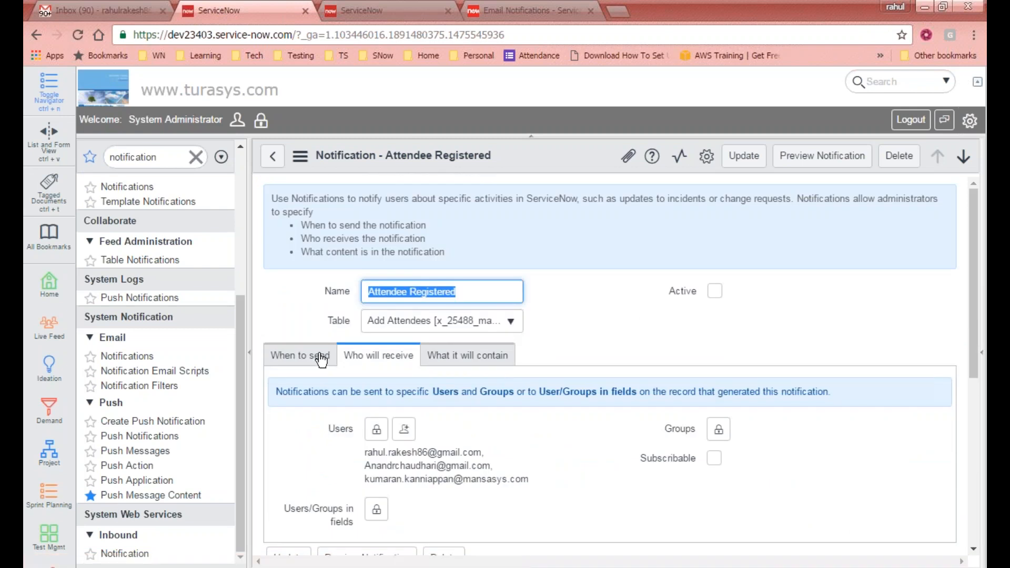
click(318, 358)
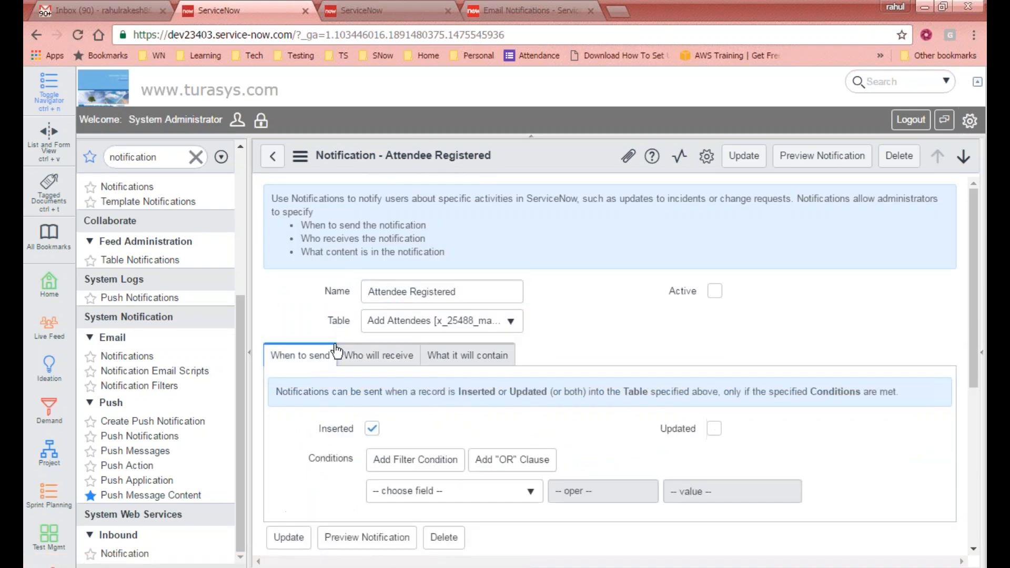
drag(242, 321, 265, 201)
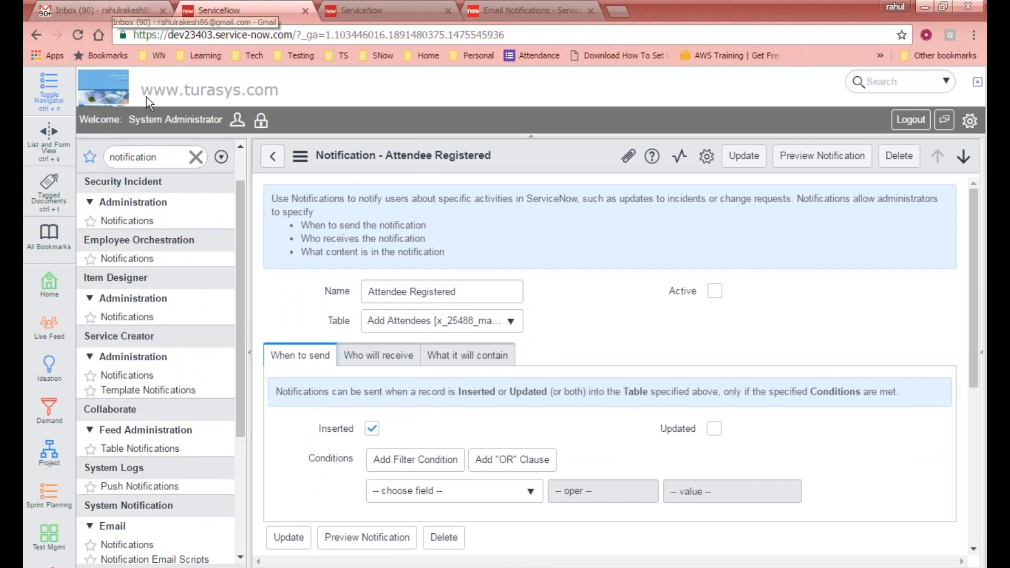
double_click(161, 158)
text(atte)
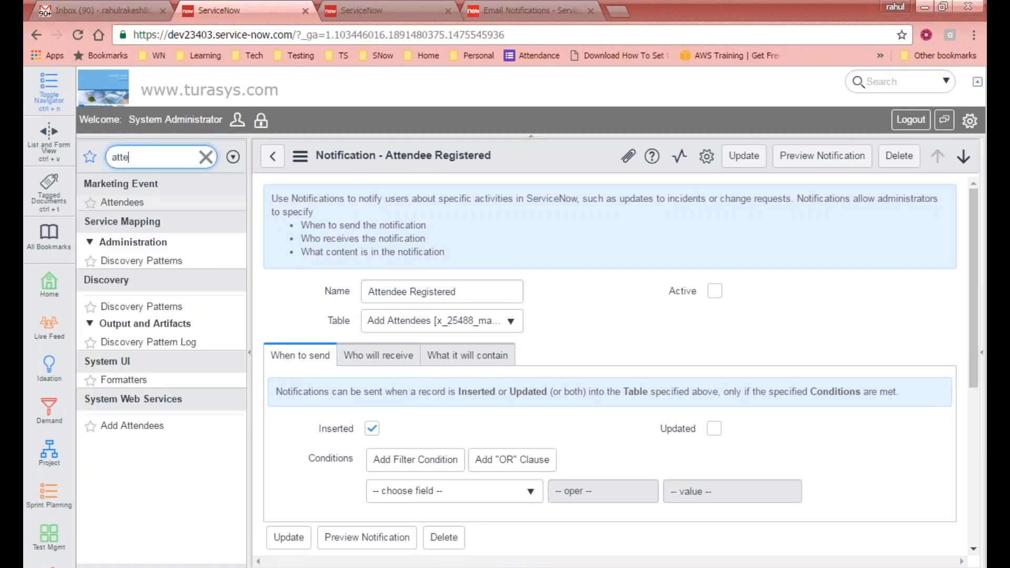
- Open the Attendees list and refresh it repeatedly until the count reaches 52430
click(120, 204)
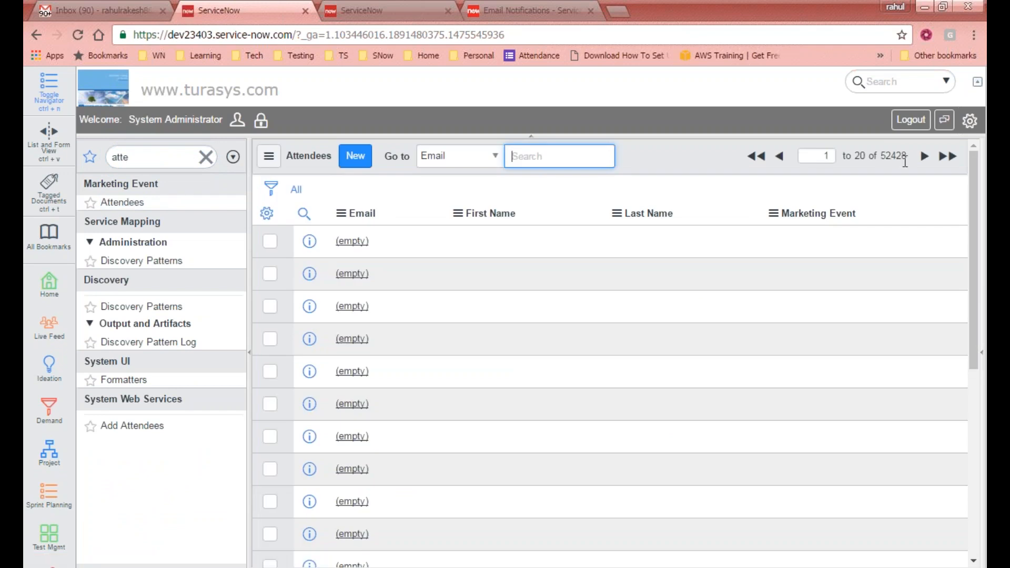
right_click(690, 167)
click(724, 246)
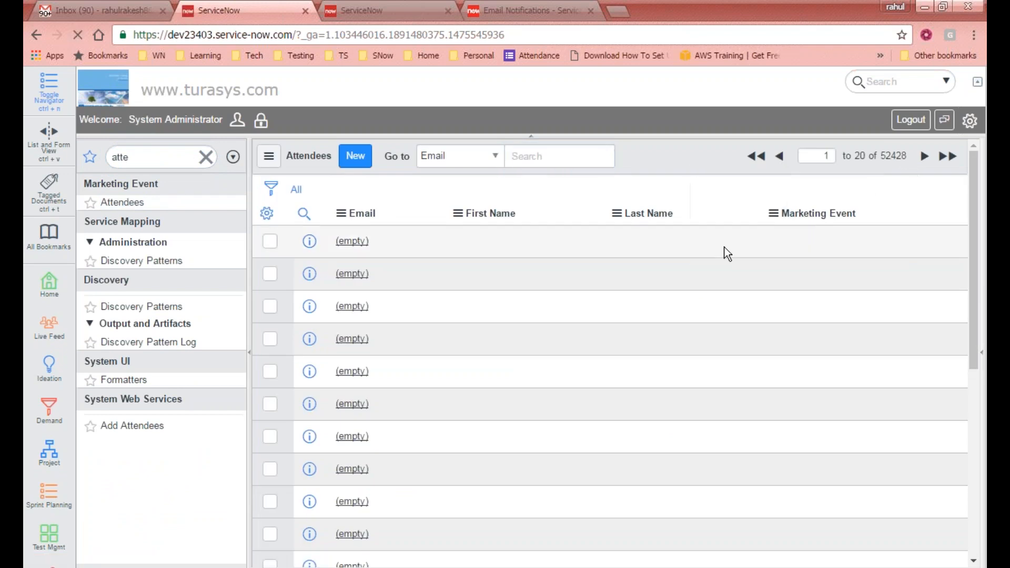
right_click(696, 156)
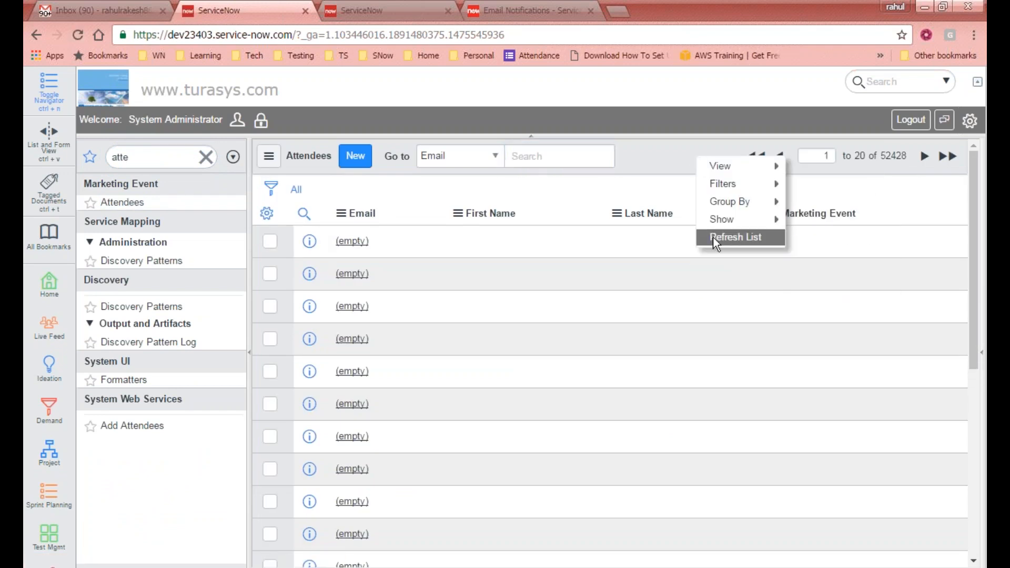
click(713, 237)
right_click(692, 148)
click(709, 223)
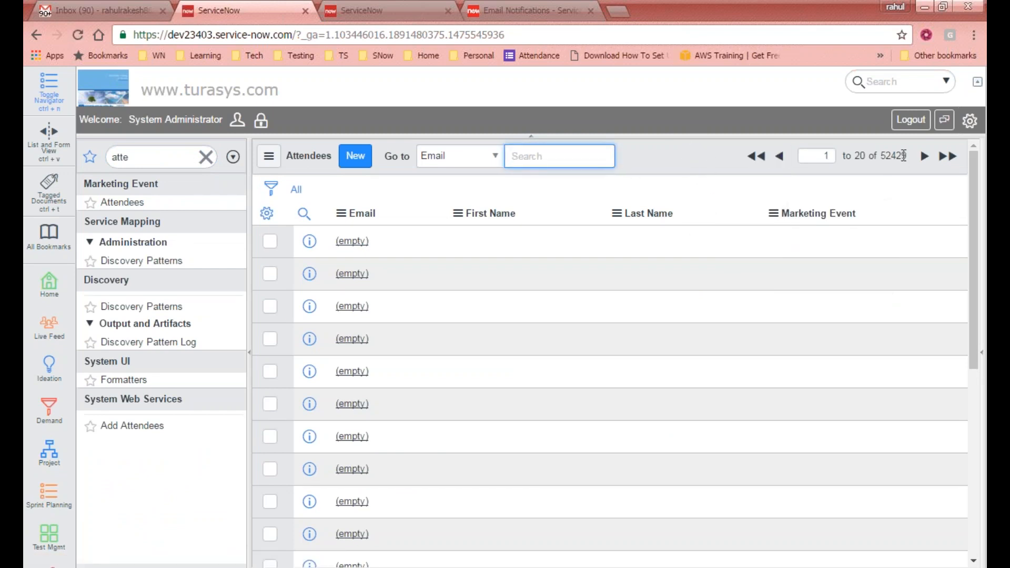
right_click(720, 167)
click(749, 243)
right_click(693, 163)
click(730, 240)
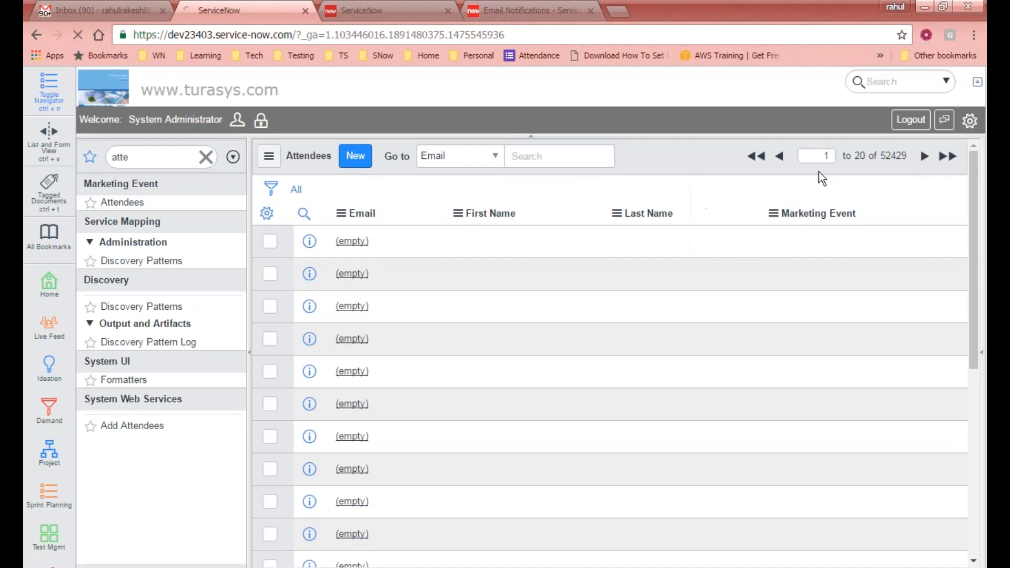
drag(906, 158, 880, 155)
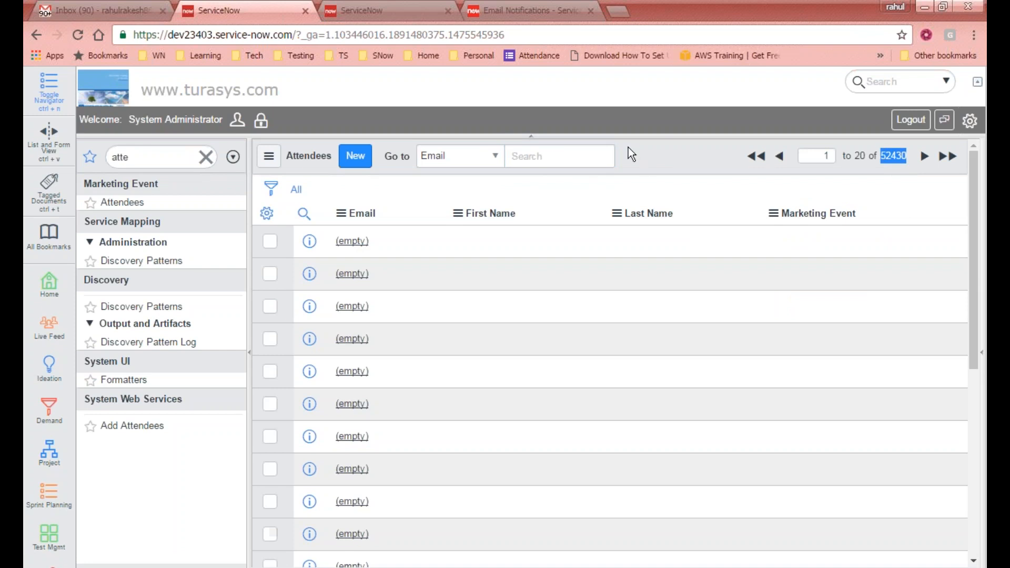
- Replace the navigator filter with 'schelu' to find Scheduled Jobs
right_click(670, 164)
mouse_move(683, 220)
double_click(140, 157)
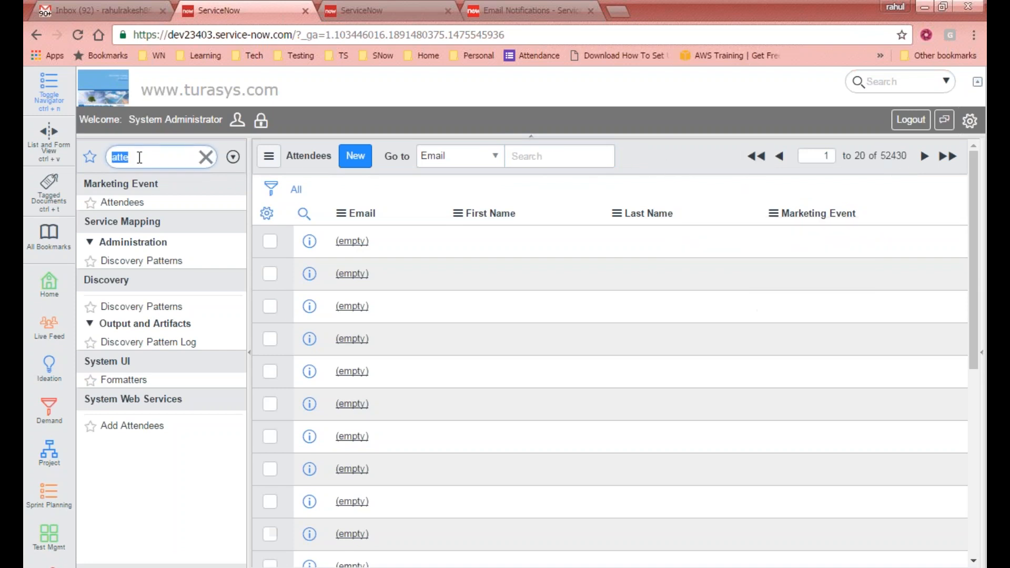
text(sche)
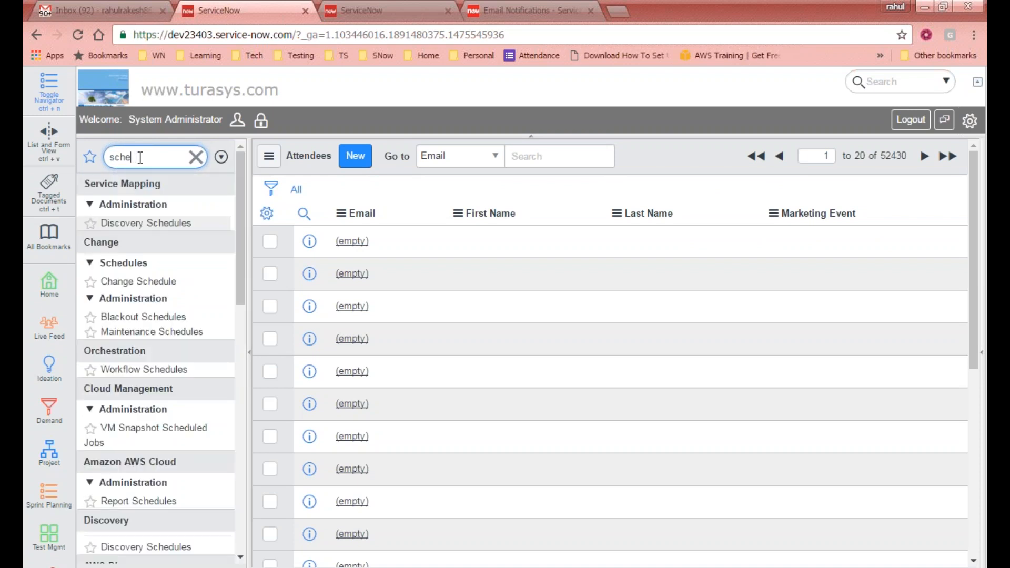
text(lule)
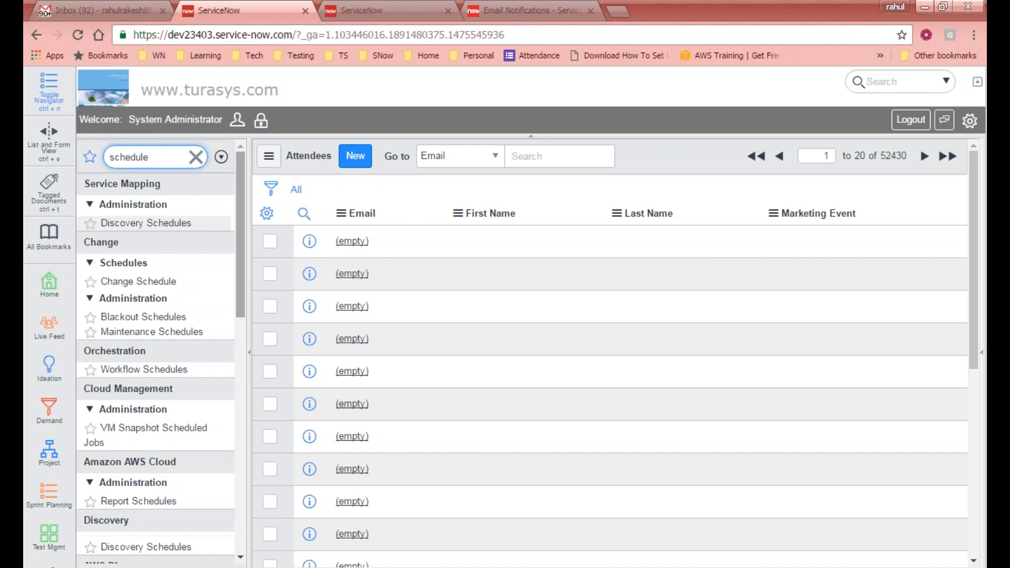
- Sort Scheduled Jobs by Updated, oldest first, and filter the navigator for 'import'
drag(236, 240, 239, 363)
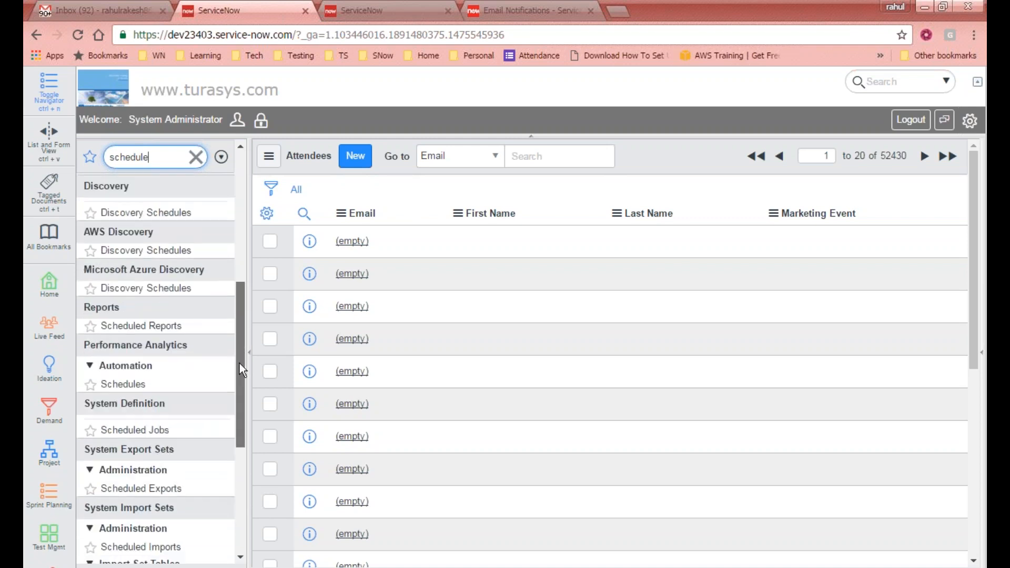
click(135, 430)
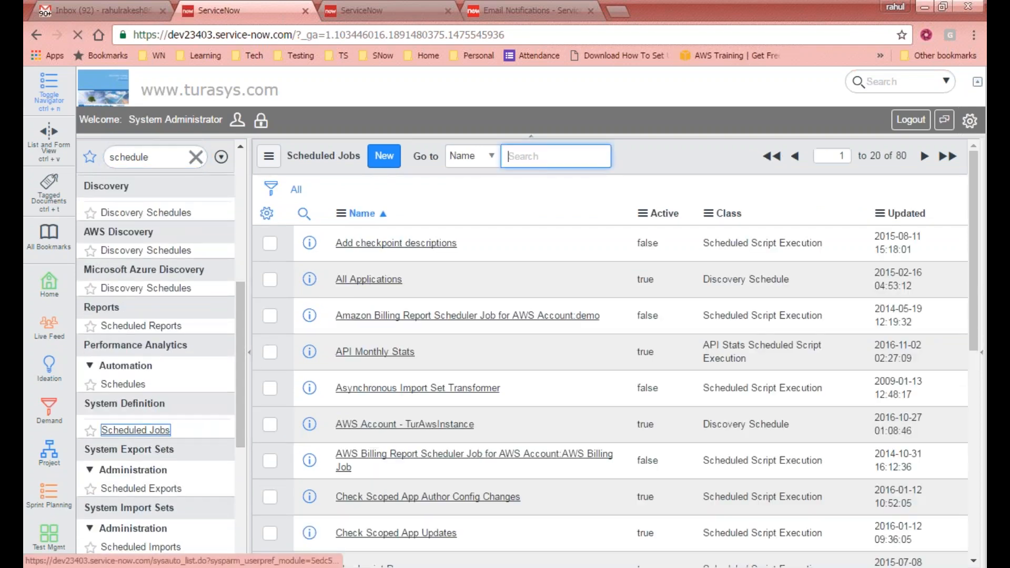
click(923, 216)
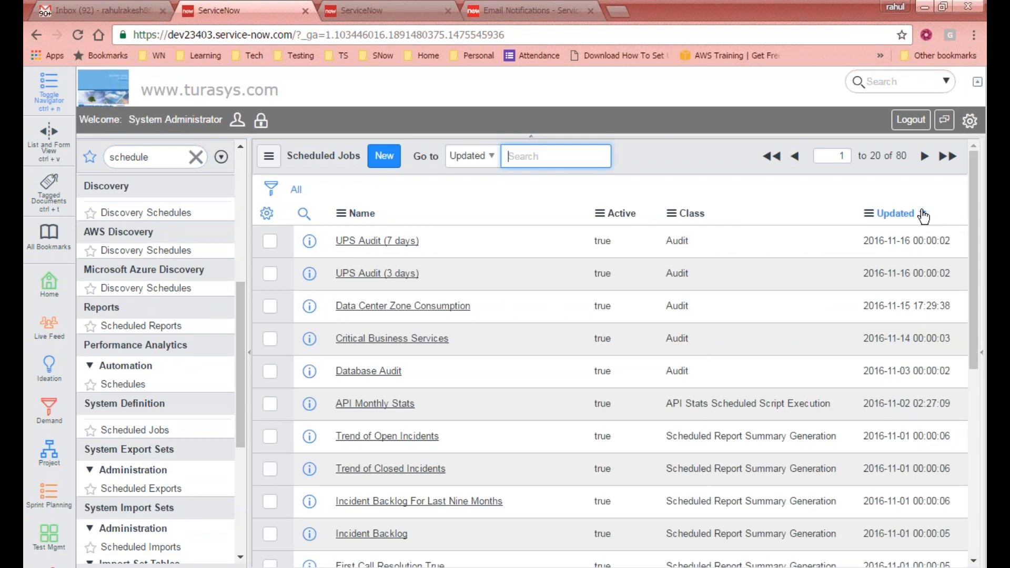
click(921, 218)
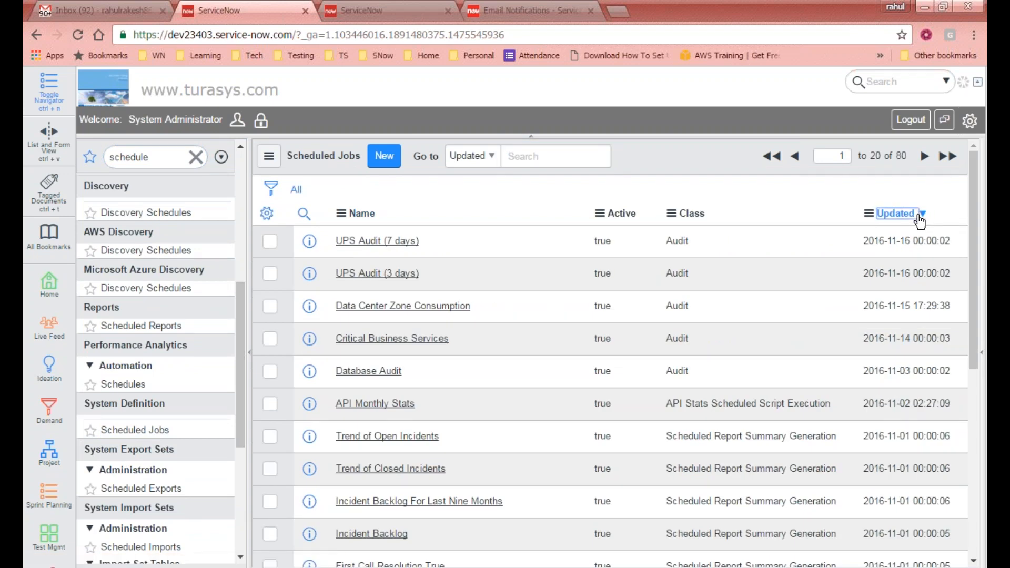
click(173, 164)
text(import)
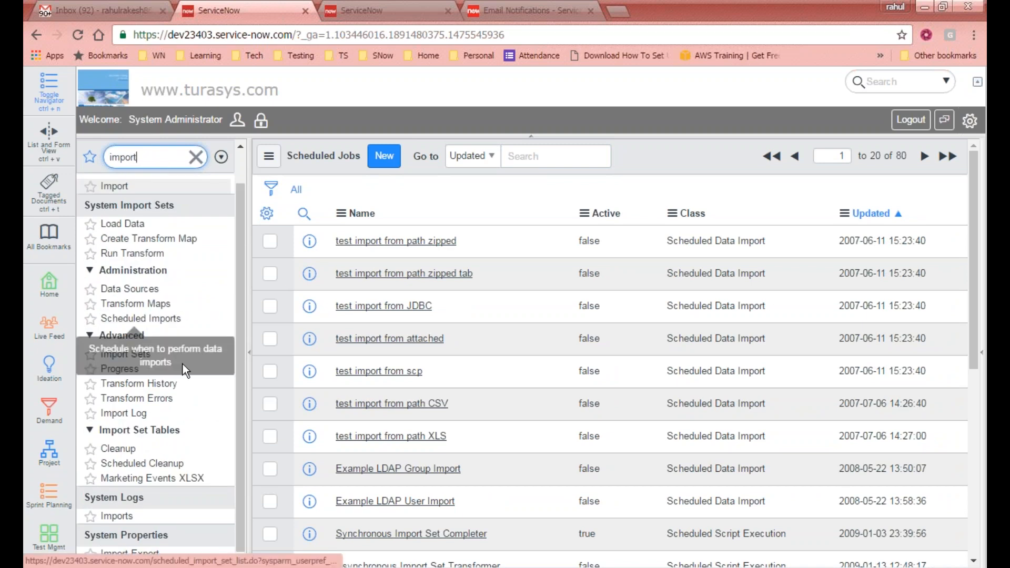
- Open Import Sets, check Gmail twice, then open the Import Set Deleter scheduled cleanup job
click(125, 354)
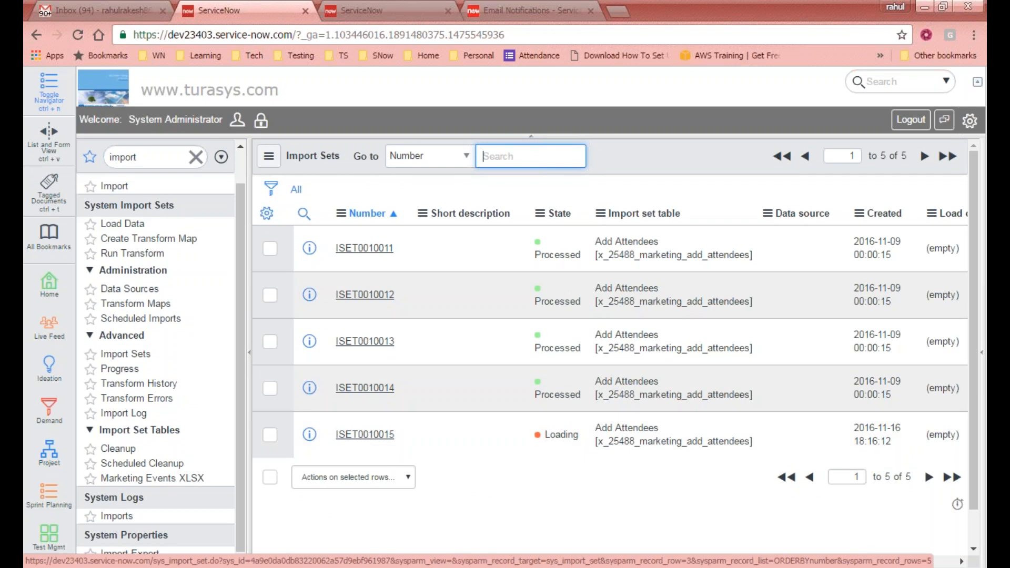
click(116, 10)
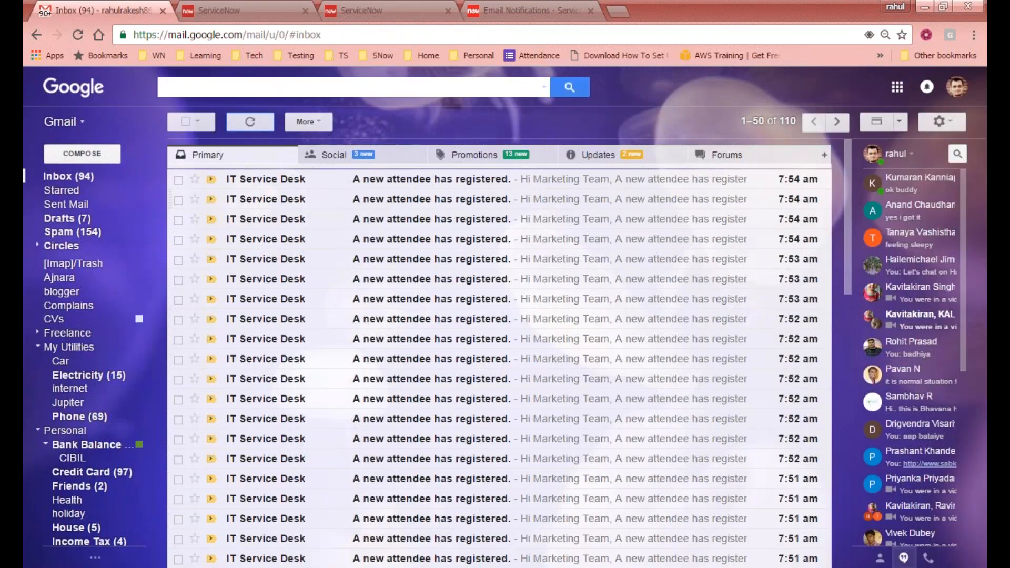
click(238, 8)
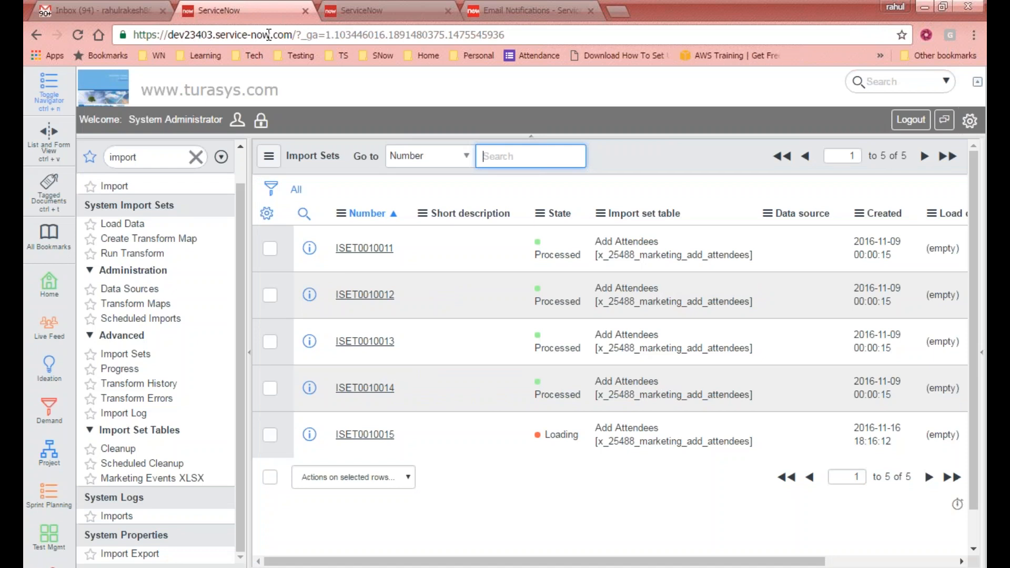
click(99, 12)
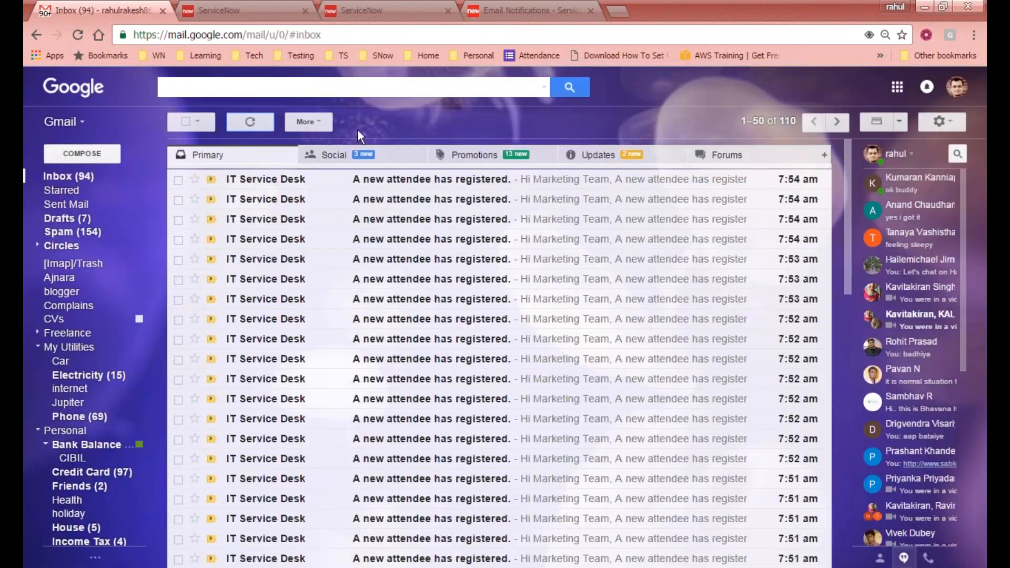
click(246, 9)
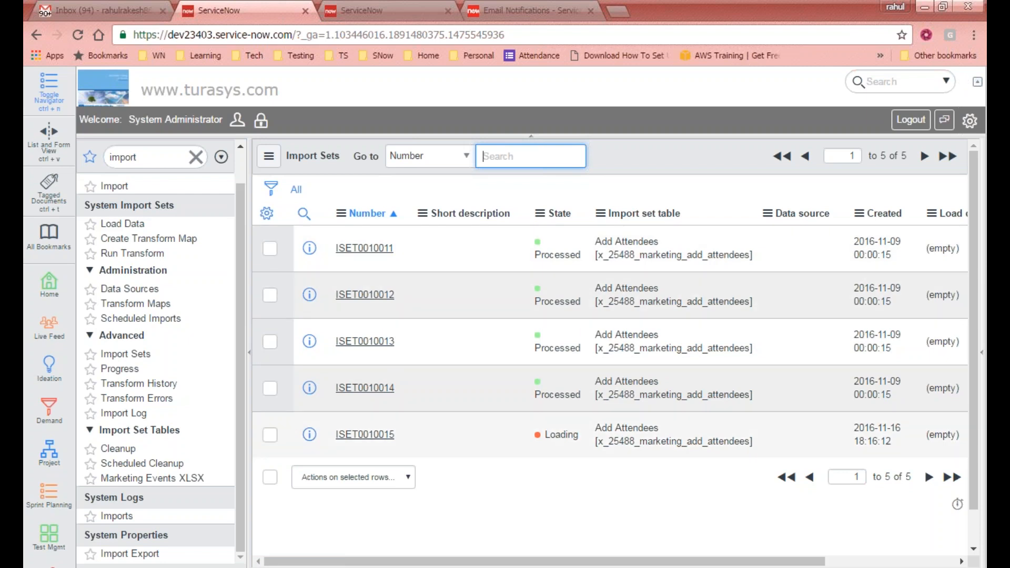
click(158, 463)
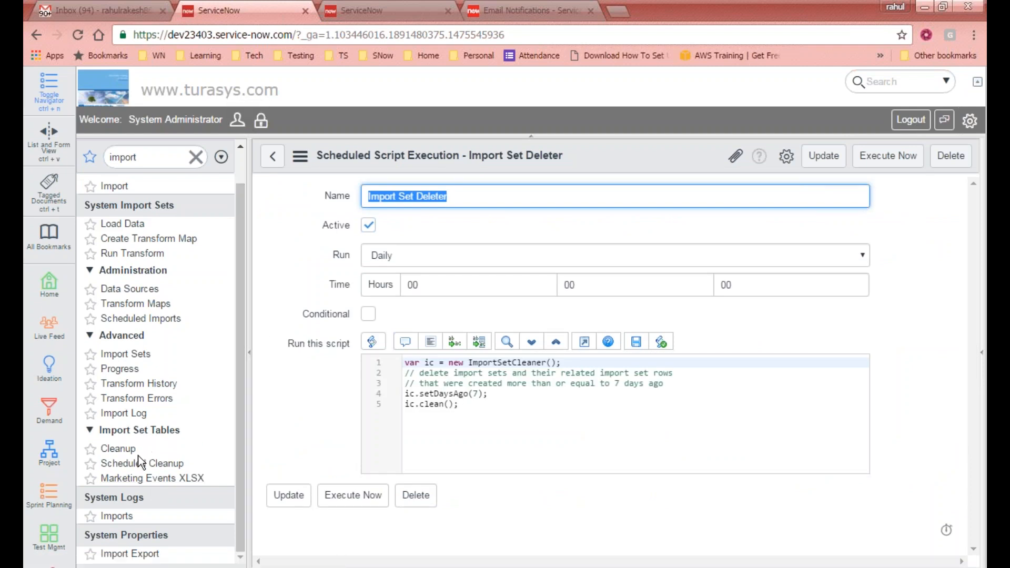
- Browse the Marketing Events XLSX table and the Security Data Integration Import Template scheduled import
click(140, 479)
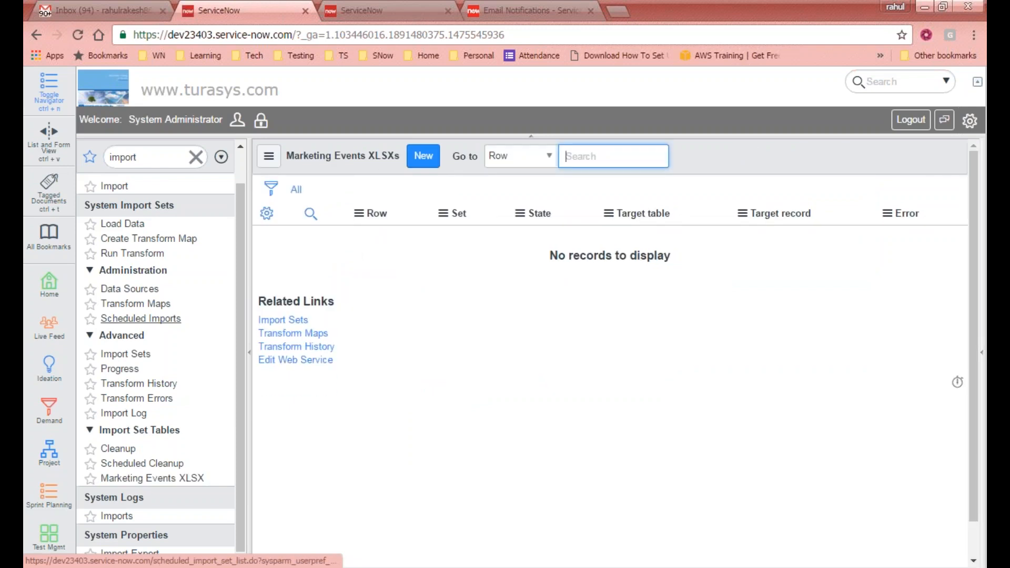
click(133, 320)
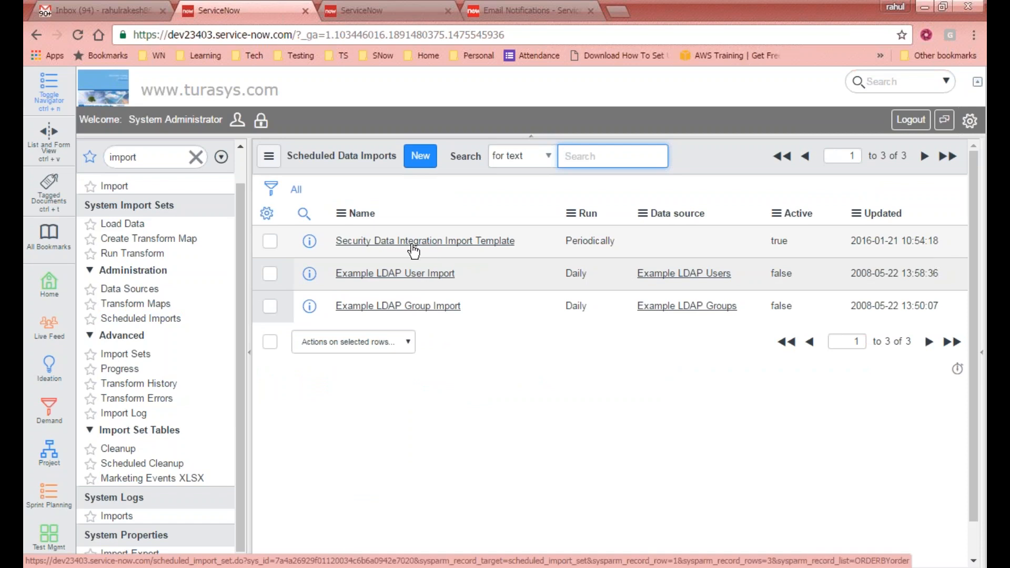
click(414, 242)
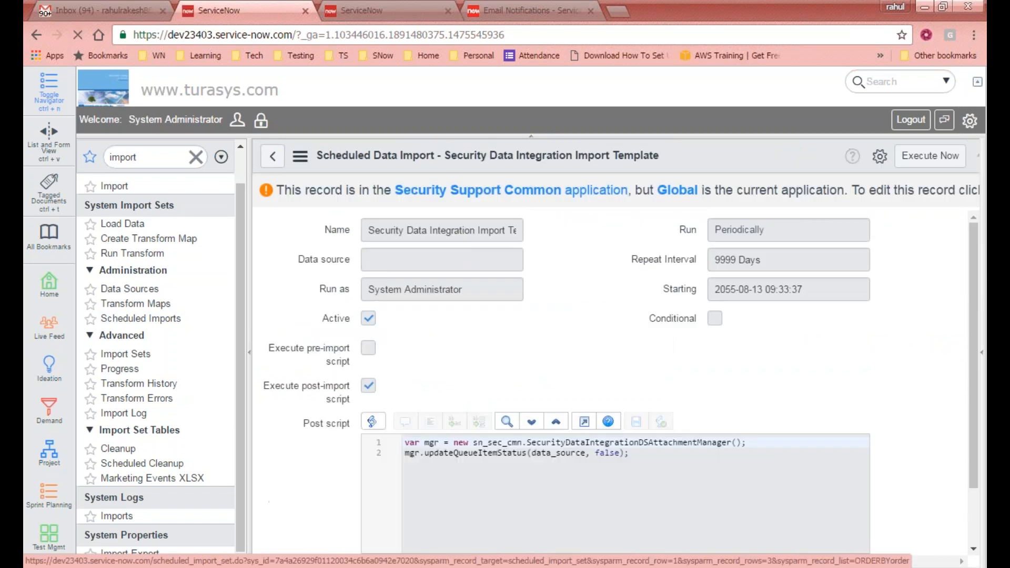
click(281, 157)
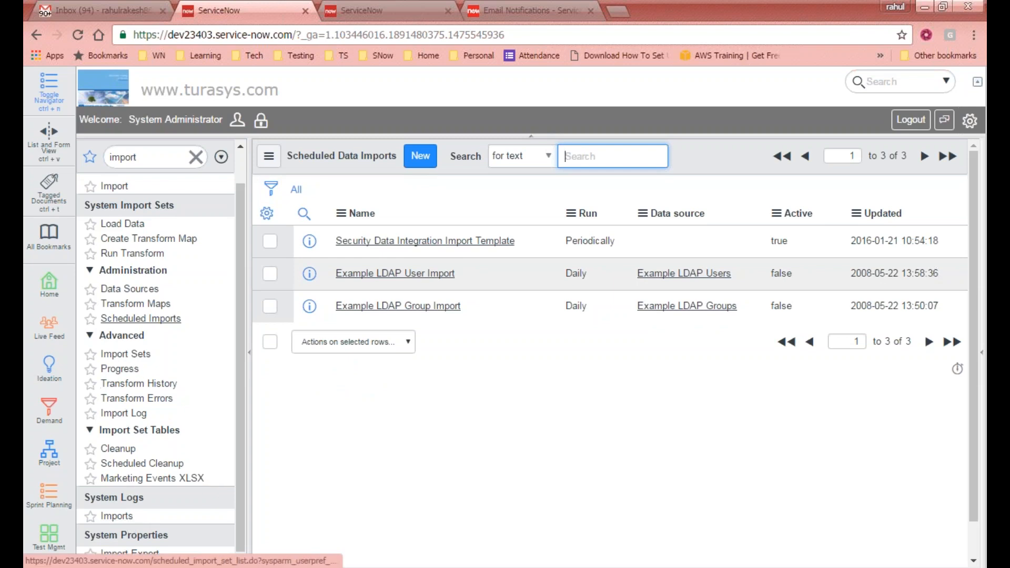
- Open Load Data, then the Import Sets list and import set ISET0010015
click(129, 224)
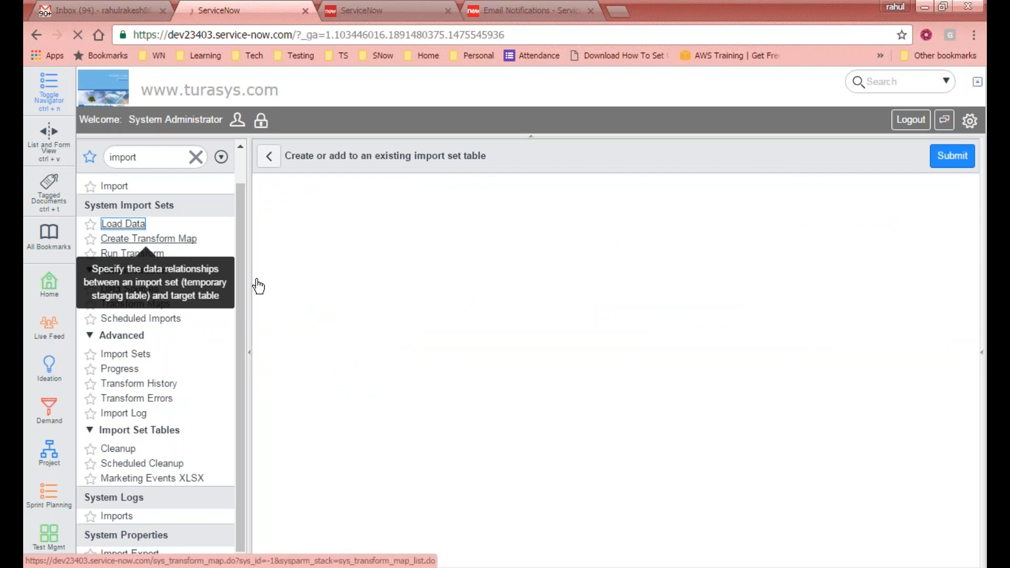
click(127, 355)
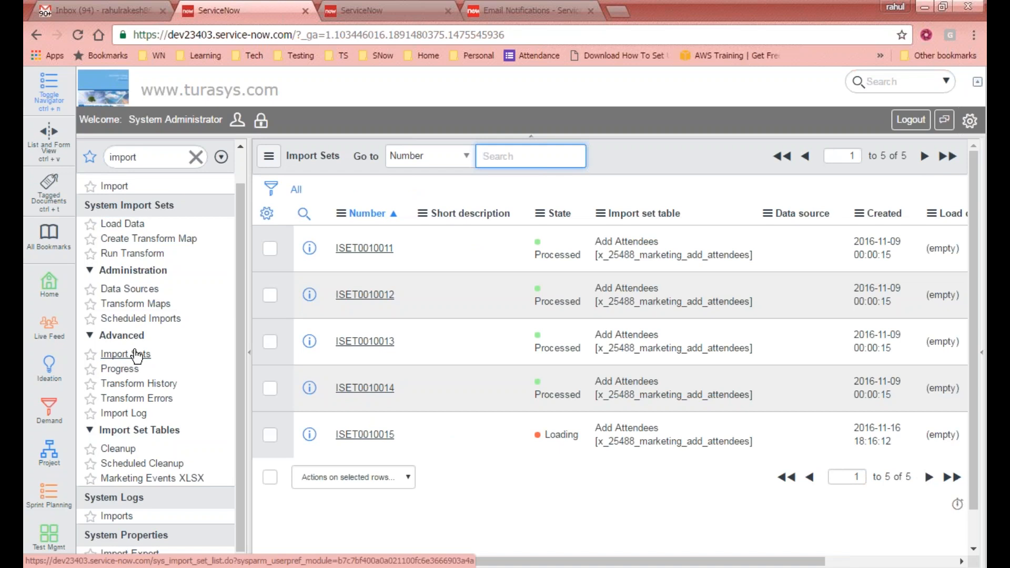
click(374, 436)
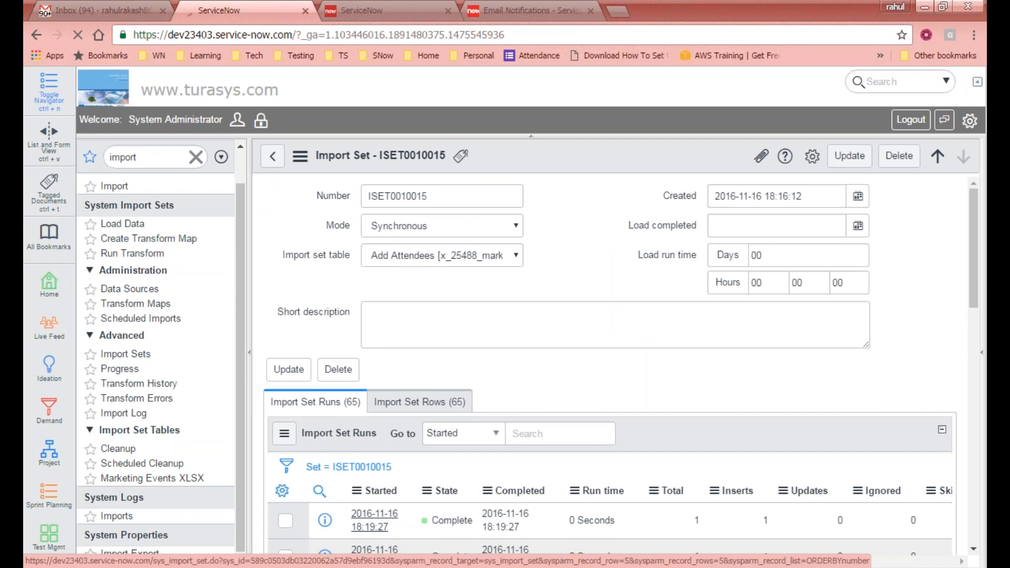
- Delete import set ISET0010015 and confirm the deletion
scroll(727, 462, down, 4)
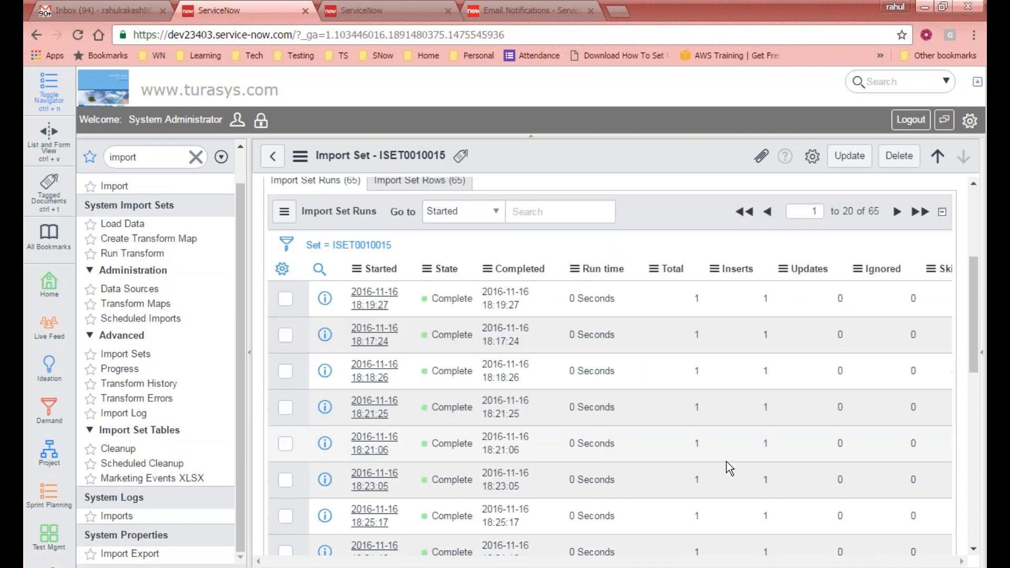
scroll(505, 377, up, 4)
scroll(505, 377, down, 4)
scroll(505, 377, up, 4)
click(889, 168)
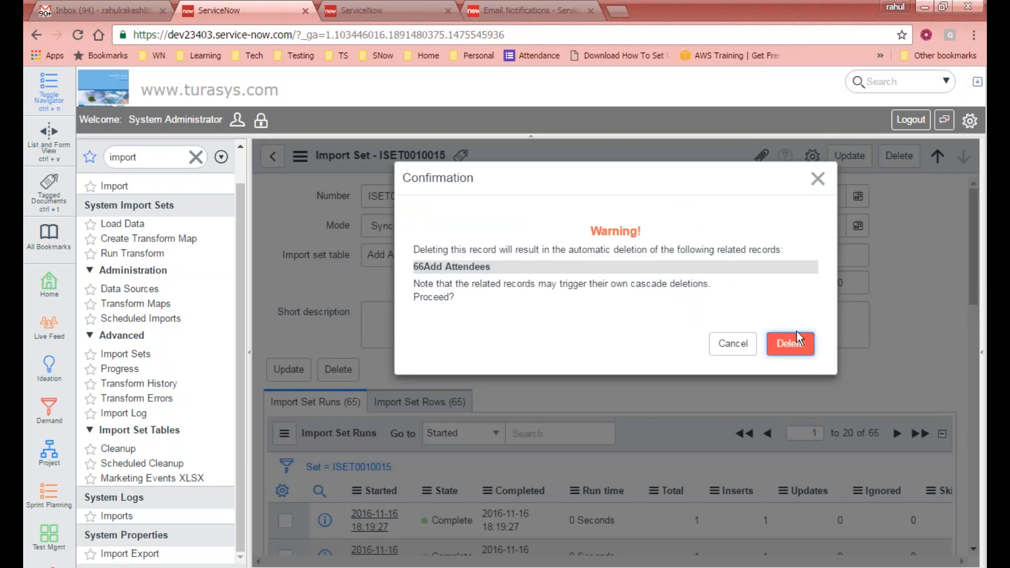
click(797, 335)
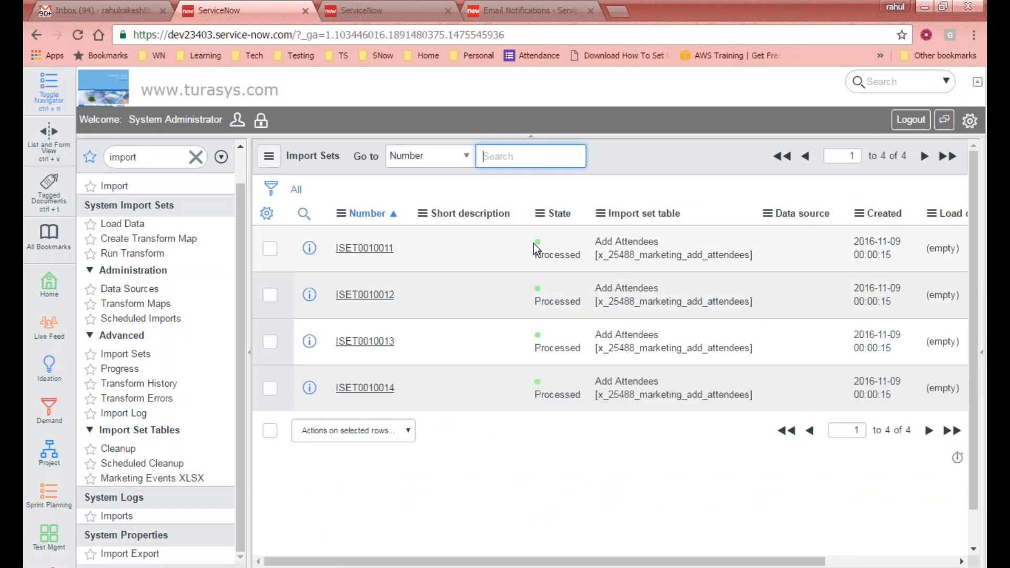
- Check Gmail, refresh the Import Sets list, and open the new import set ISET0010016
click(112, 8)
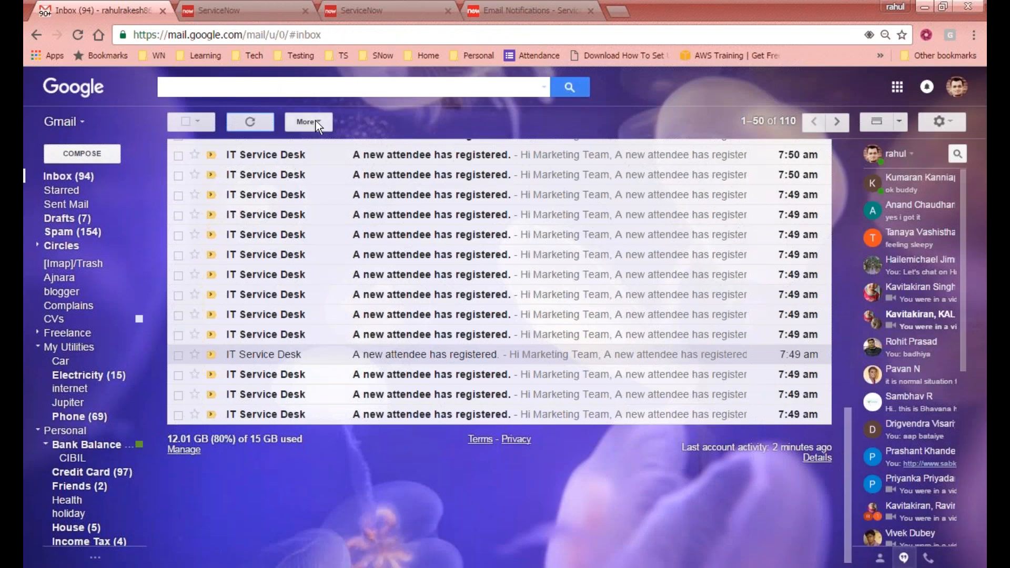
click(392, 10)
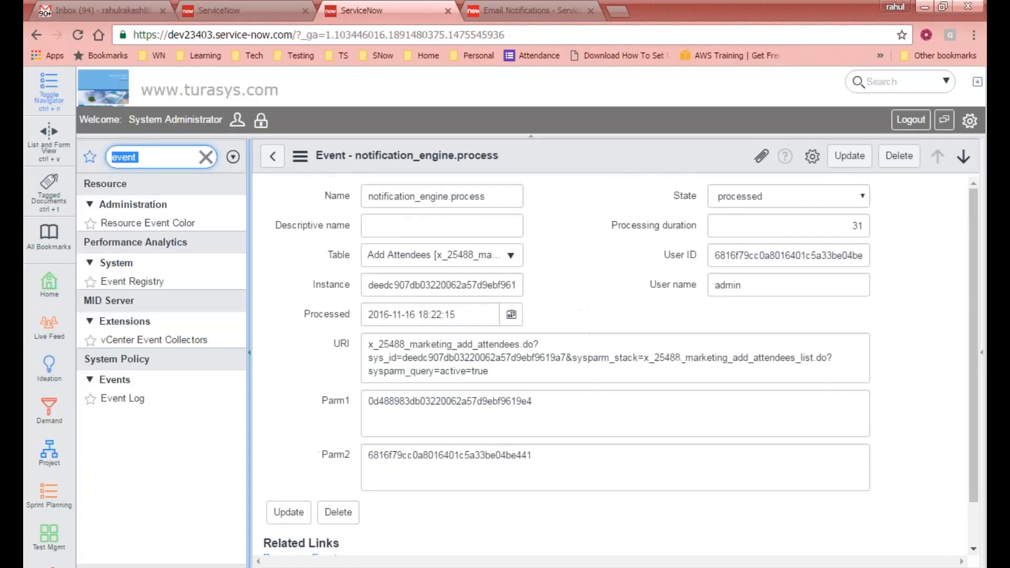
click(271, 158)
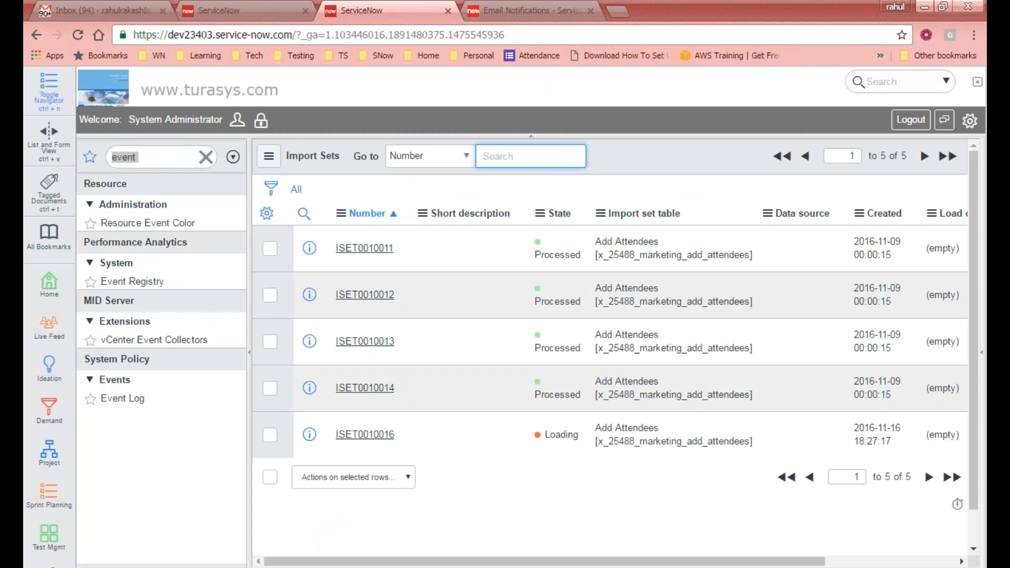
right_click(619, 144)
click(655, 226)
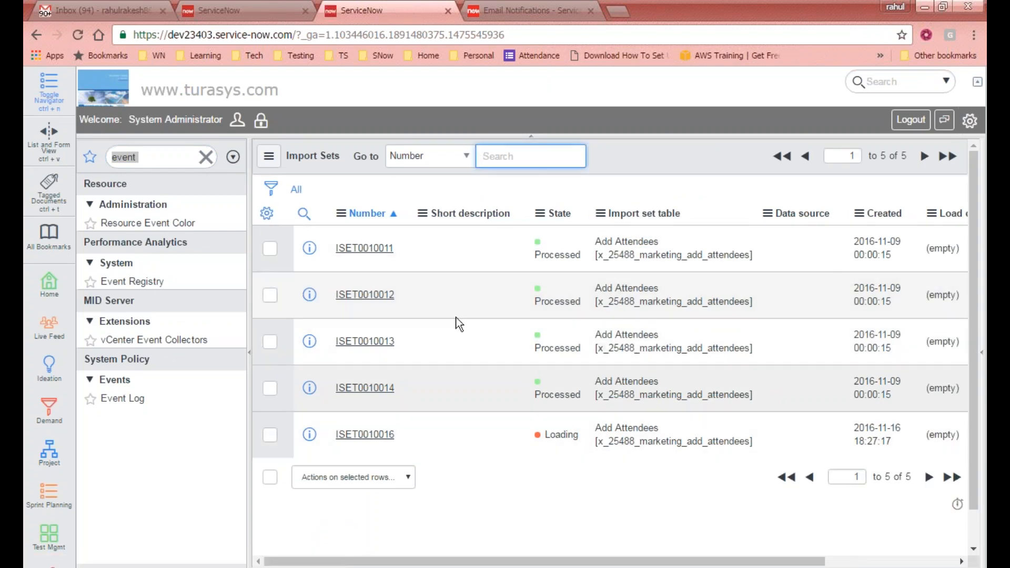
click(352, 436)
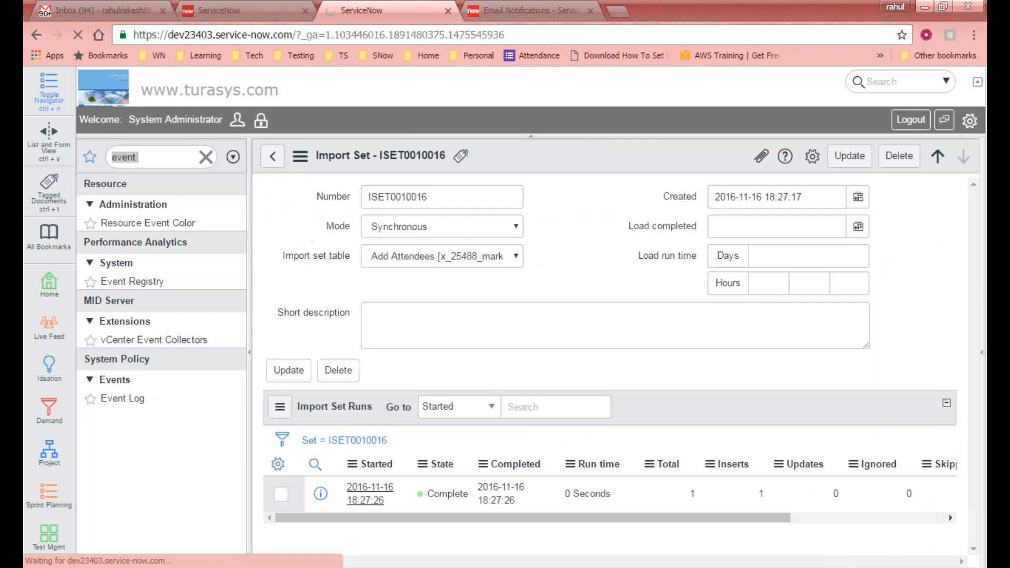
- Delete import set ISET0010016 with its related records and refresh the Import Sets list
click(897, 158)
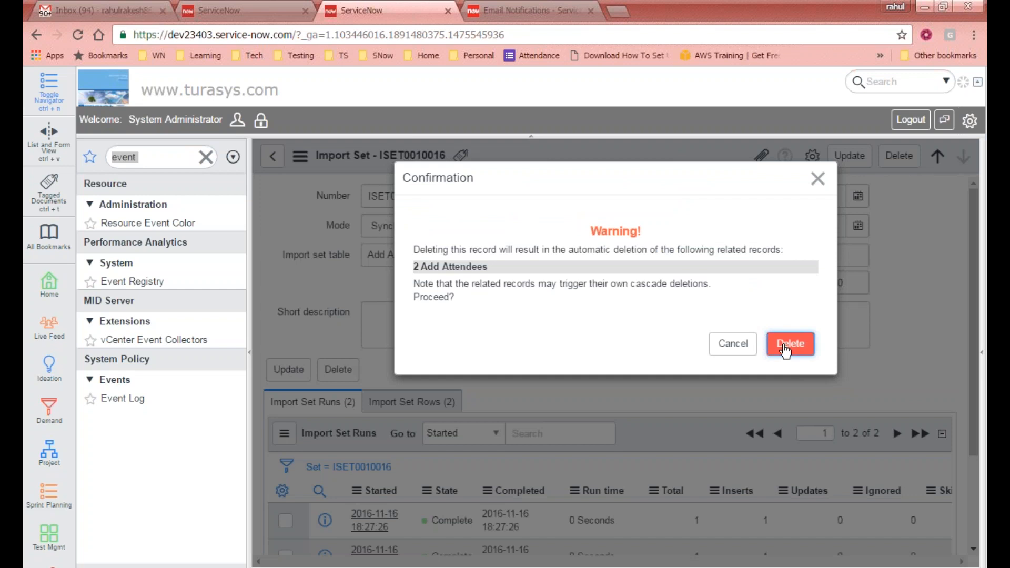
click(784, 345)
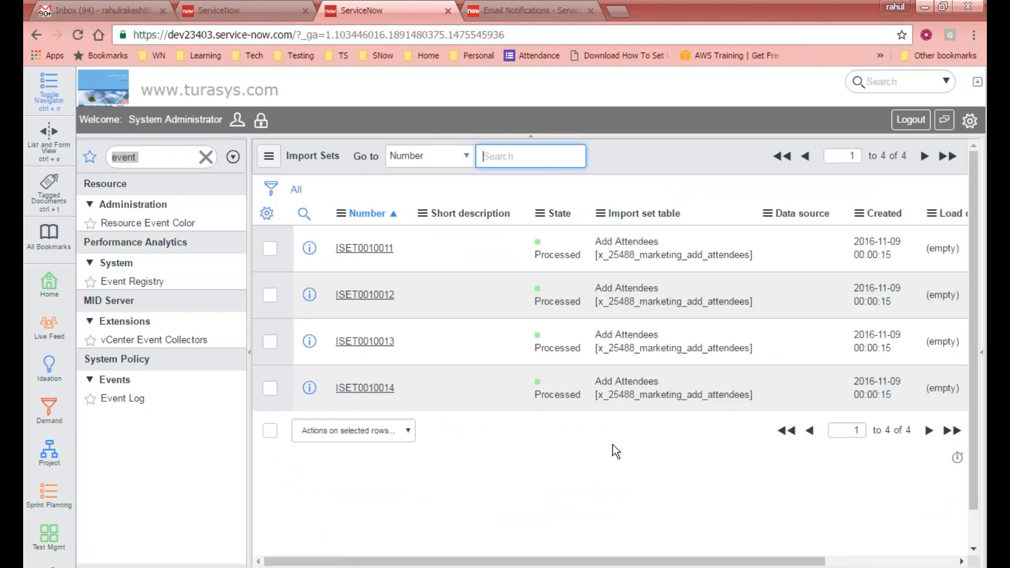
right_click(658, 150)
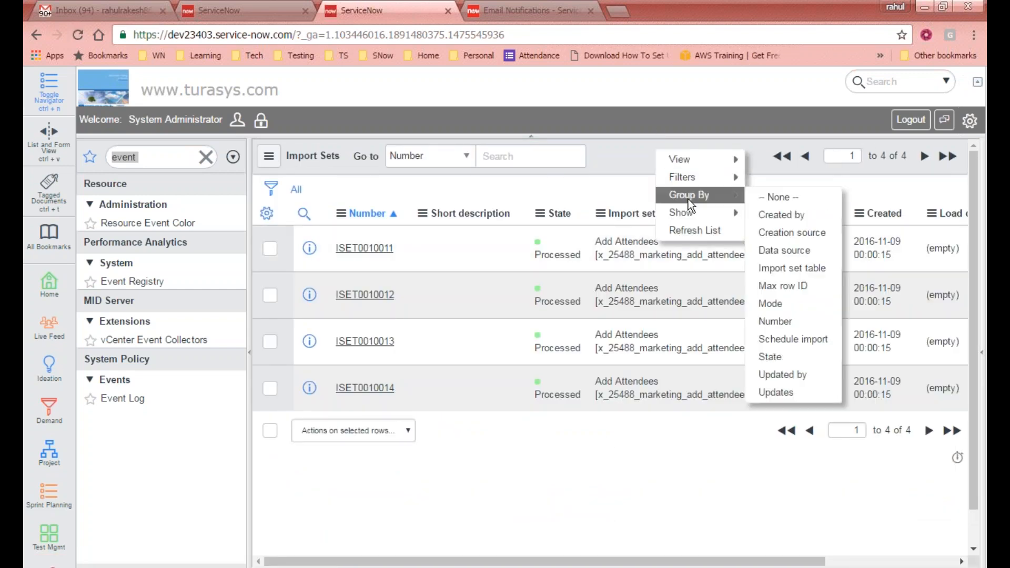
click(683, 232)
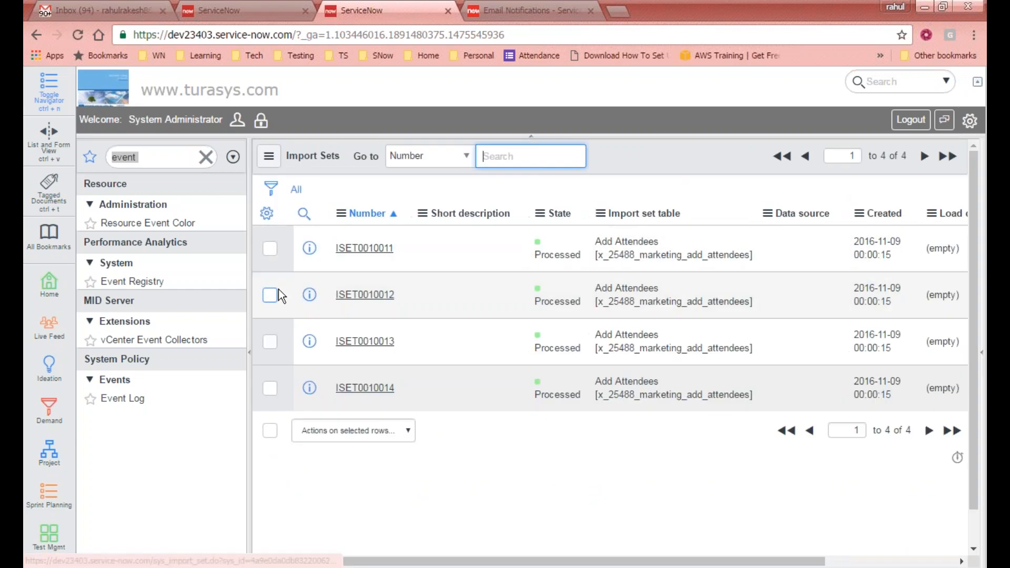
- Filter the navigator for 'import', refresh the Gmail inbox, and return to ServiceNow
text(import)
key(ctrl+1)
click(270, 121)
key(ctrl+2)
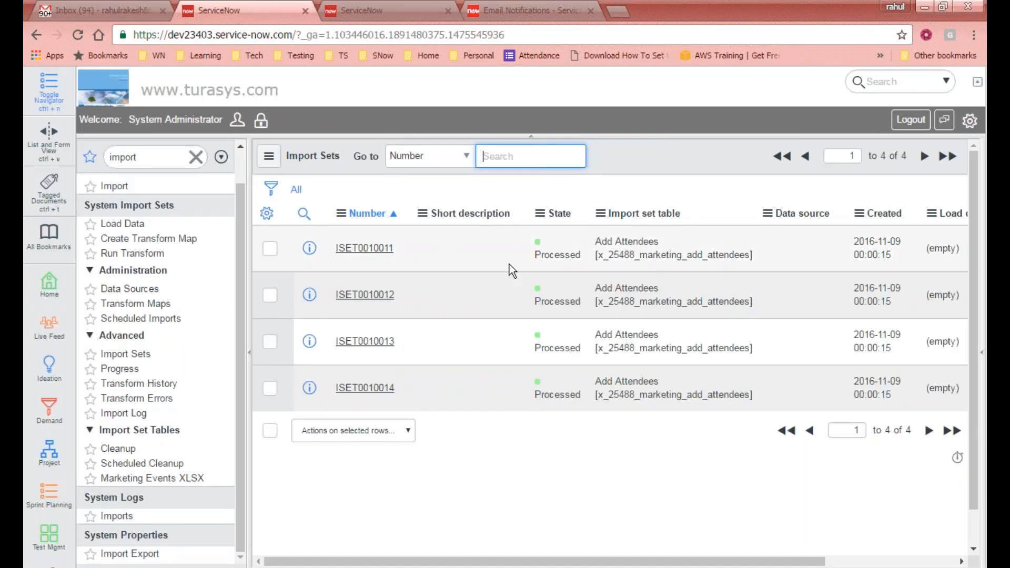
- Filter the navigator for 'atten' and open the Attendees list
double_click(157, 157)
text(atten)
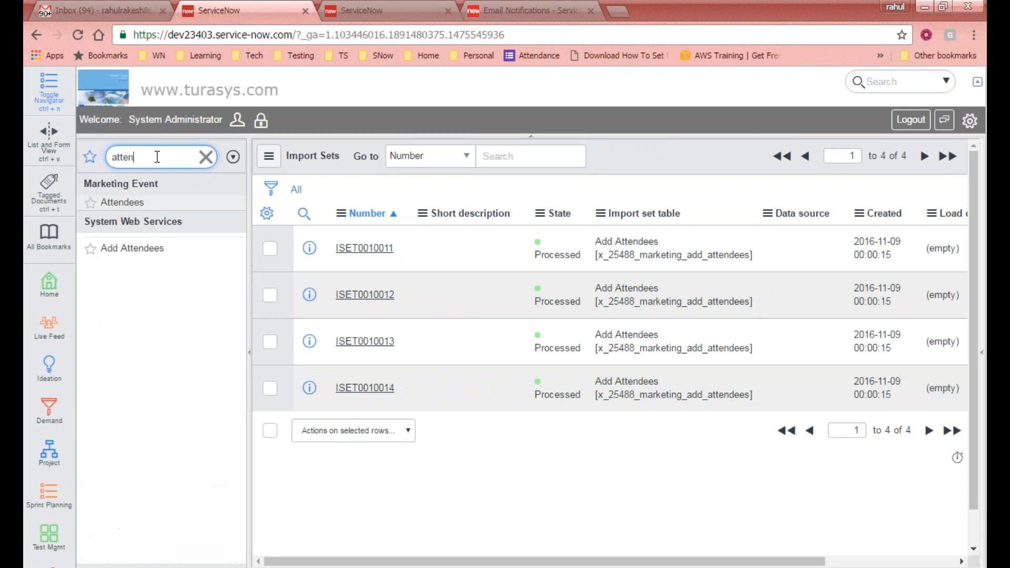
click(123, 202)
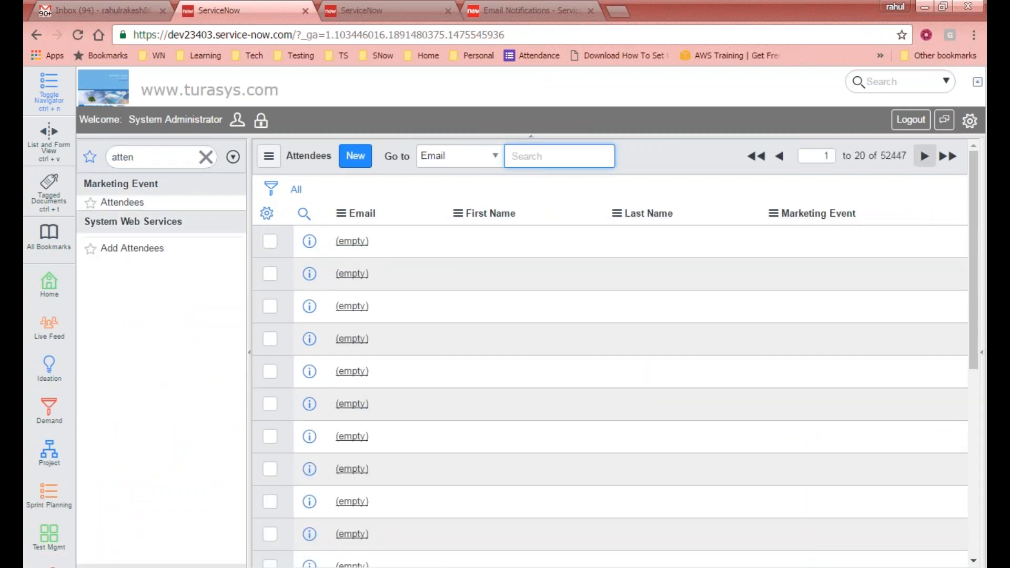
- Refresh the Attendees list repeatedly until it shows 52449 records
right_click(672, 164)
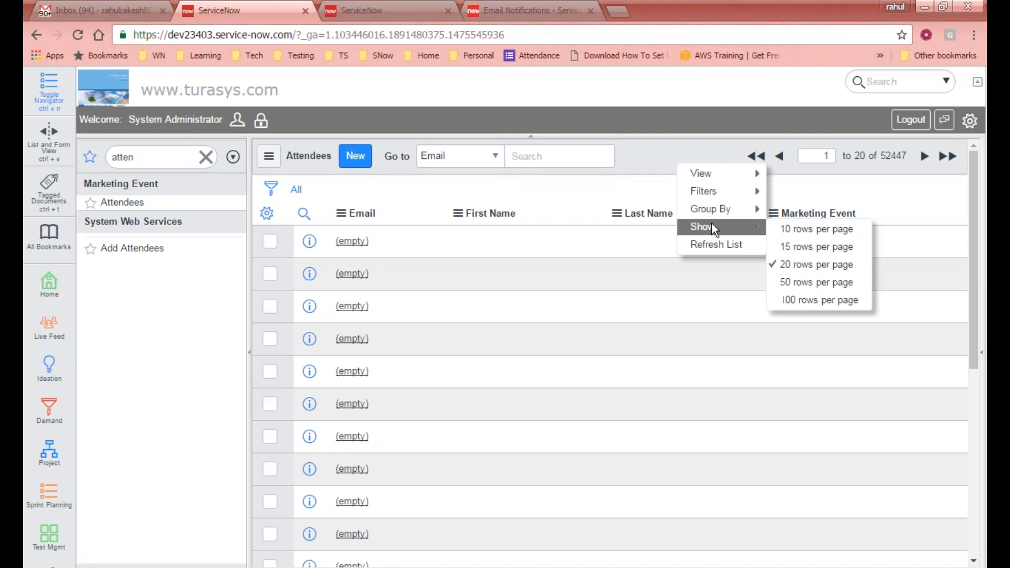
click(715, 246)
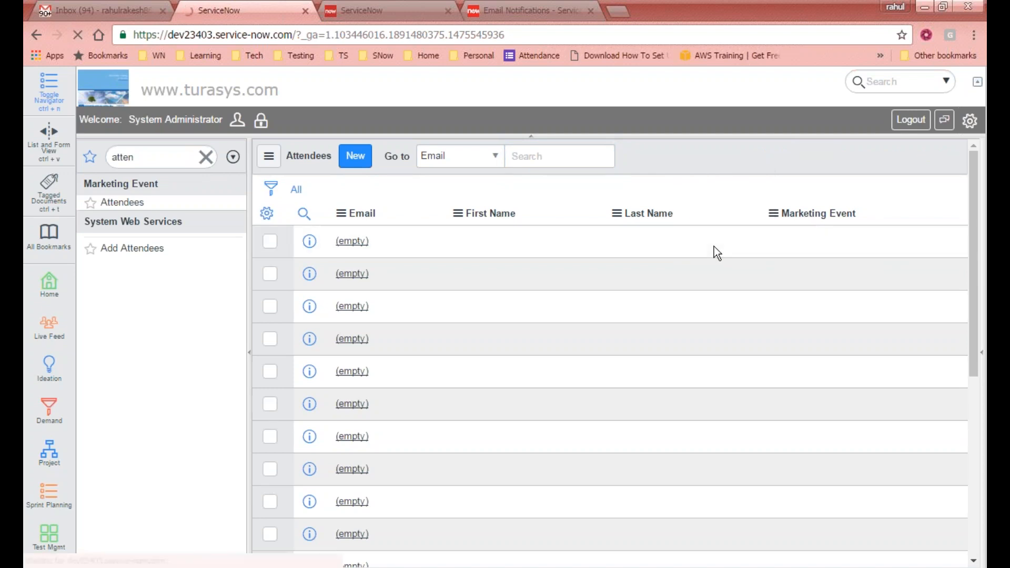
right_click(704, 153)
click(734, 233)
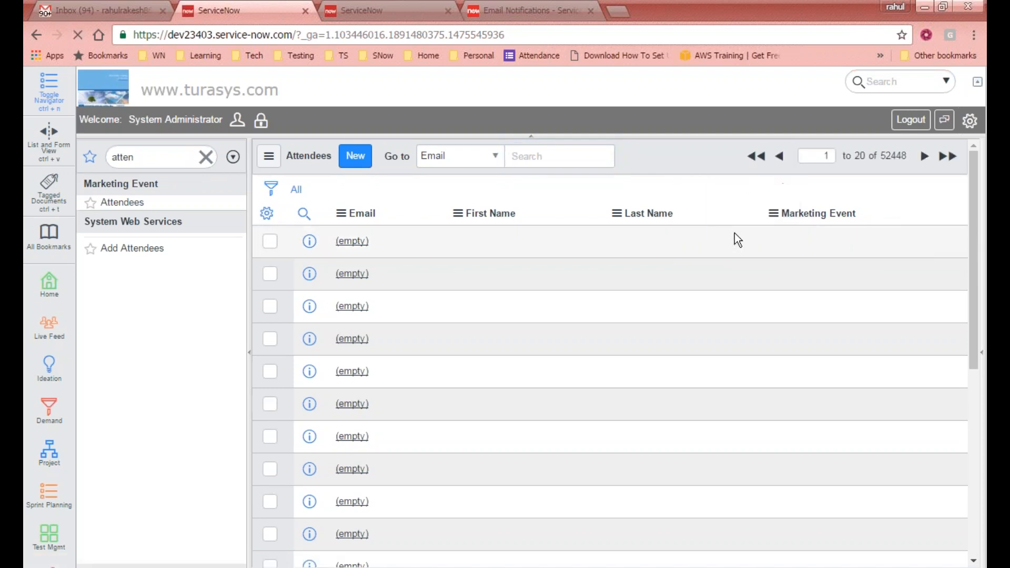
right_click(693, 141)
click(714, 225)
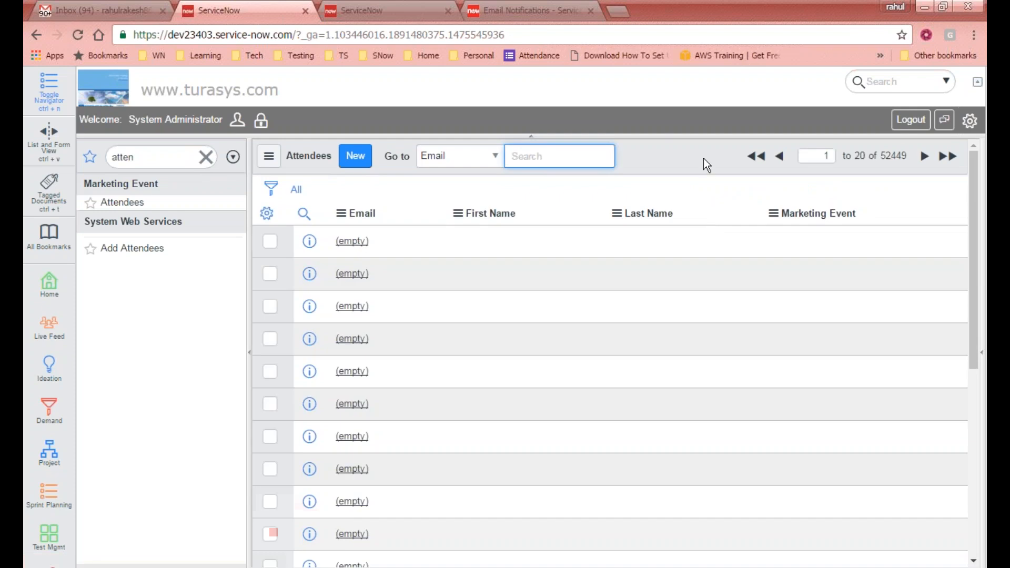
right_click(704, 158)
click(714, 234)
- Delete the Add Attendees web service, confirm it, and clear the navigator filter
click(139, 251)
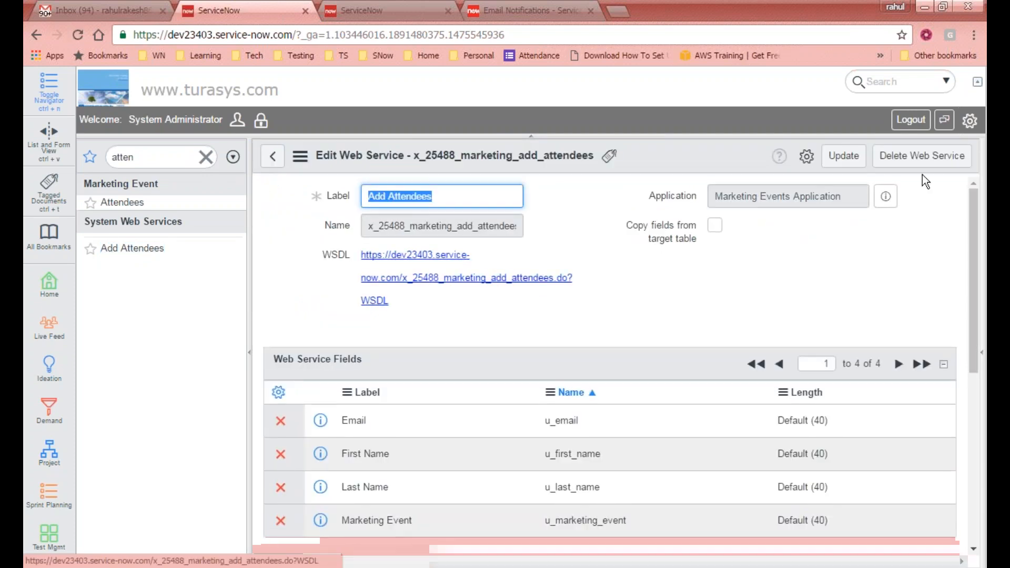
click(926, 156)
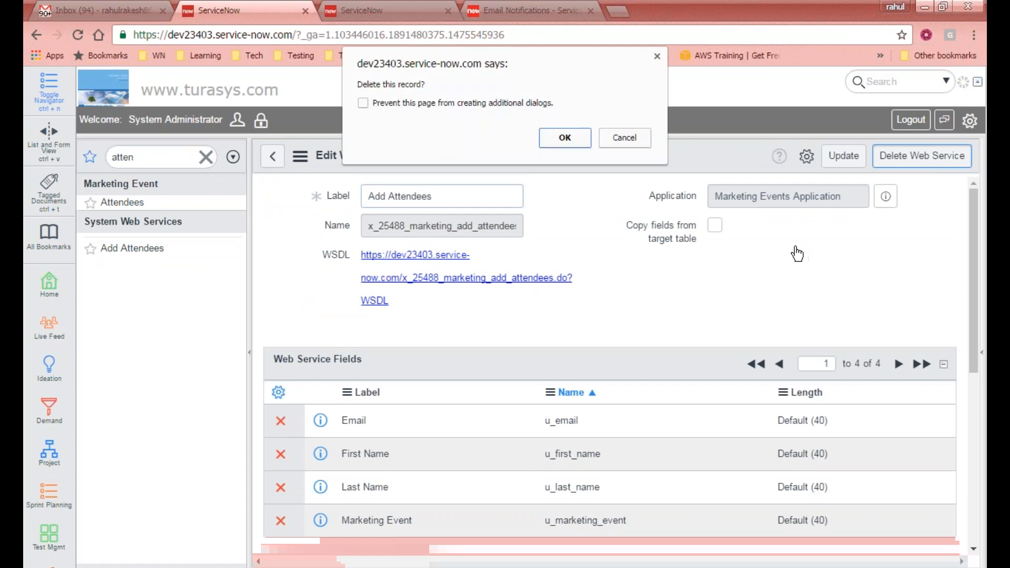
click(576, 139)
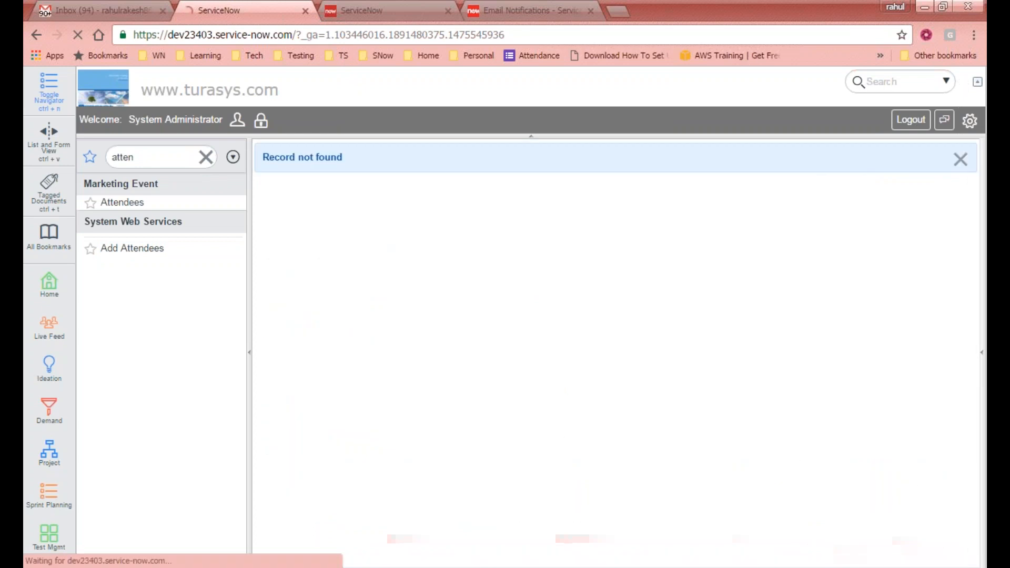
click(128, 203)
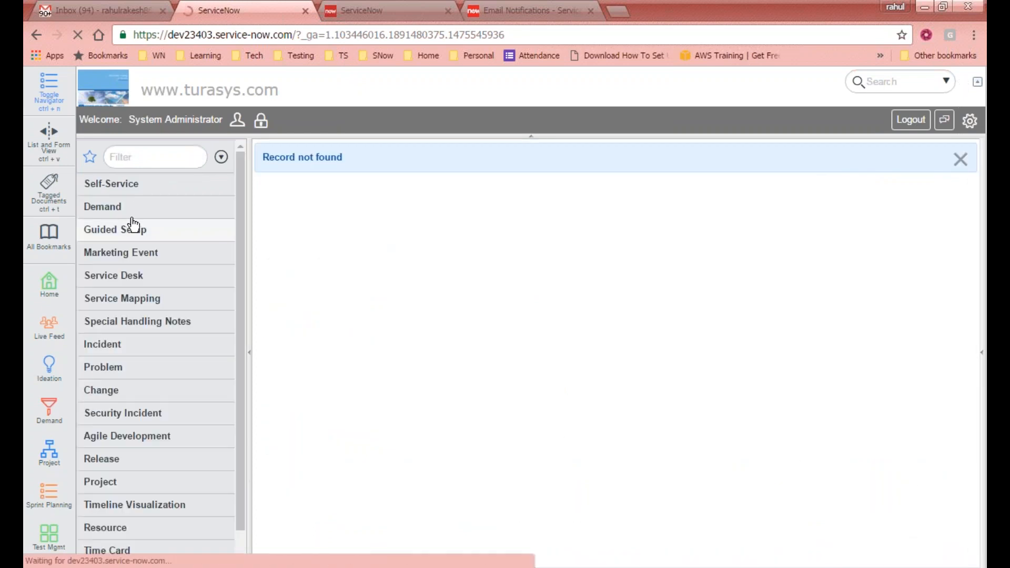
- Filter the navigator for 'att' and open the Attendees list again
click(157, 157)
text(att)
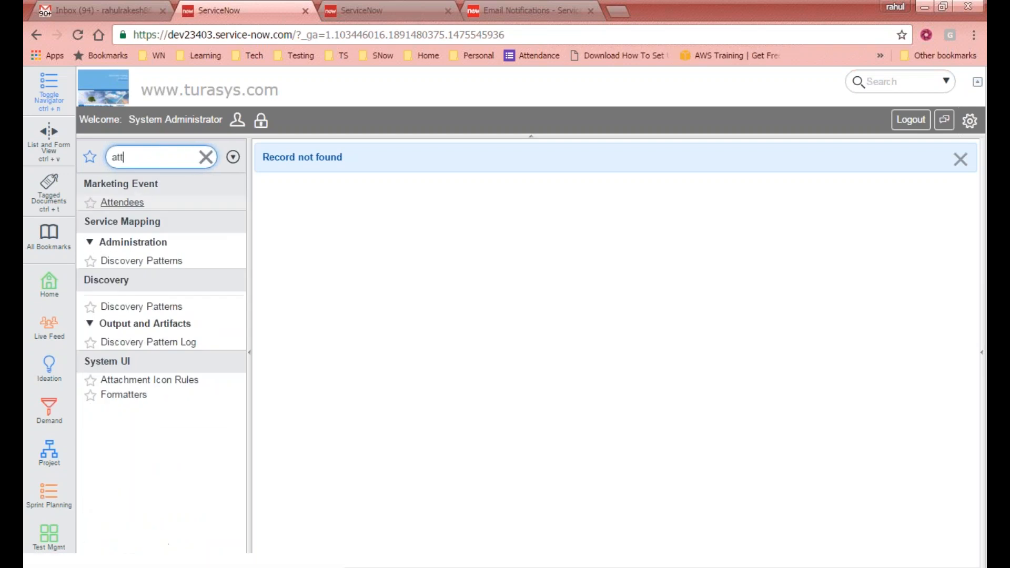
click(124, 203)
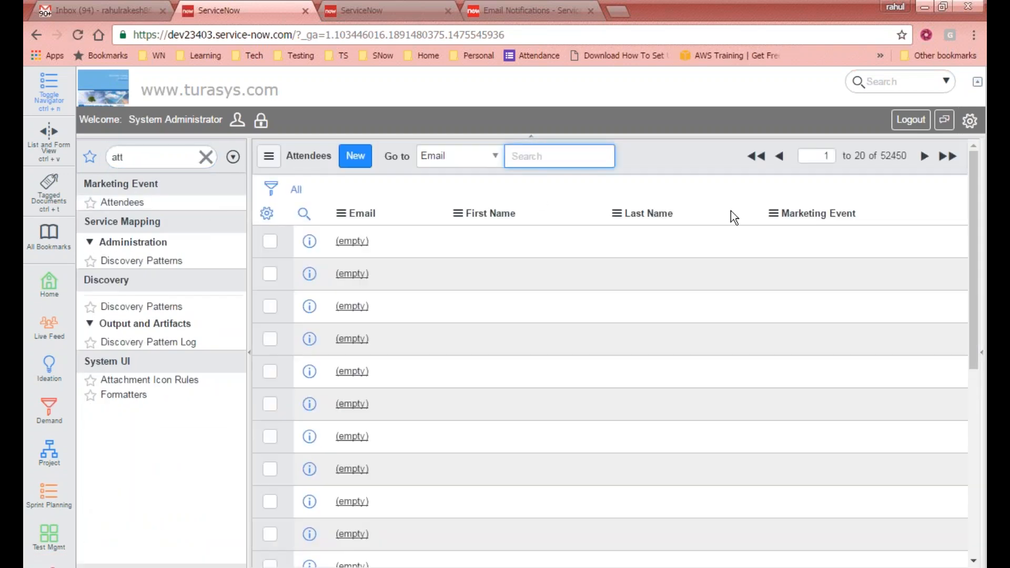
- Refresh the Attendees list seven times to update its record count
right_click(675, 157)
click(719, 240)
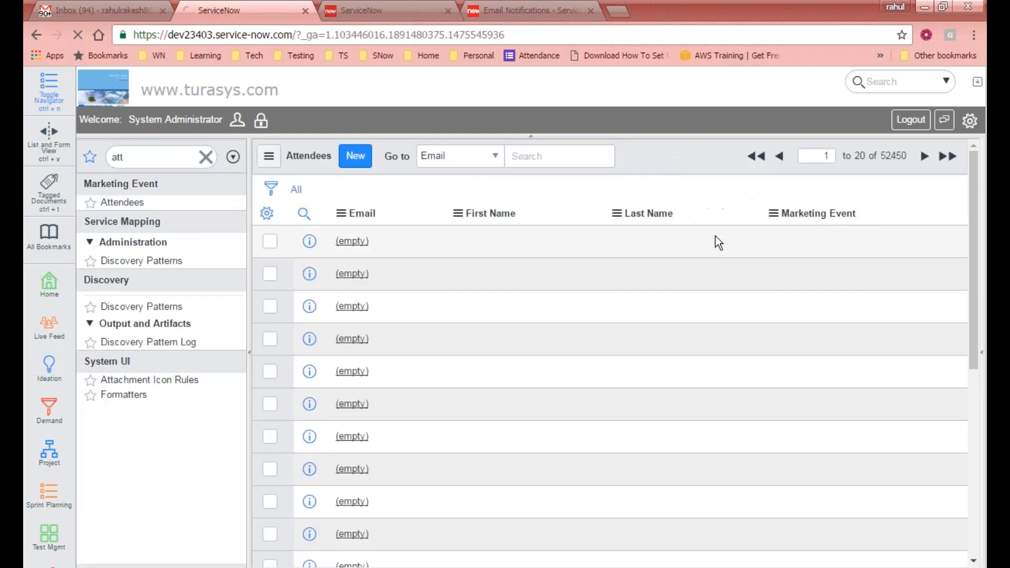
right_click(684, 155)
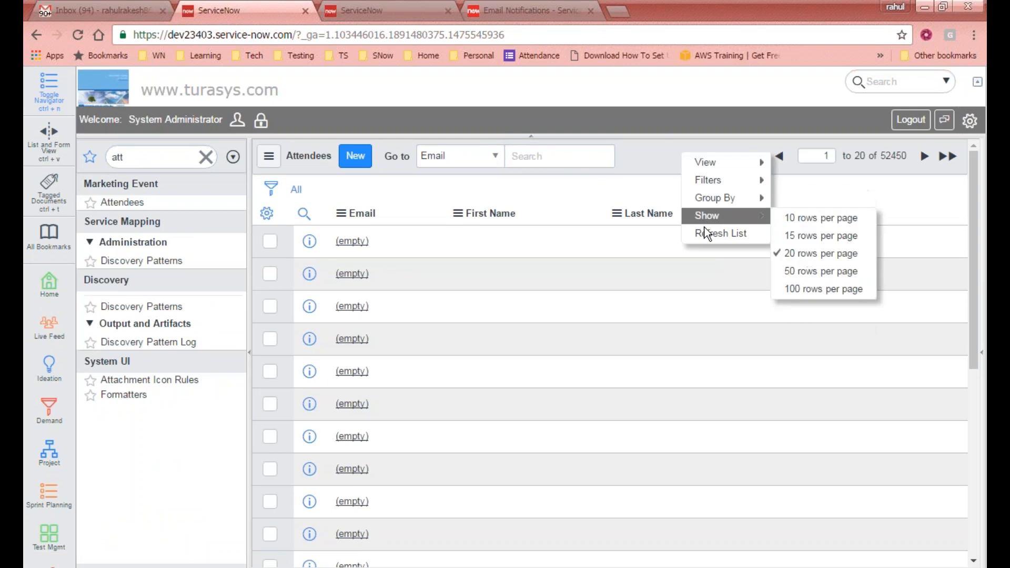
click(708, 232)
right_click(687, 156)
click(705, 233)
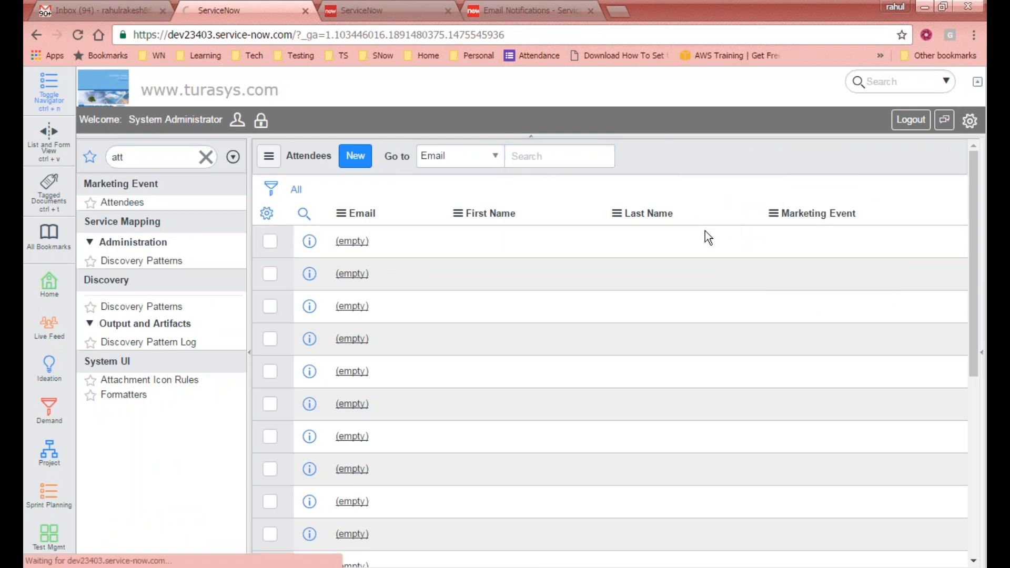
right_click(687, 161)
click(710, 233)
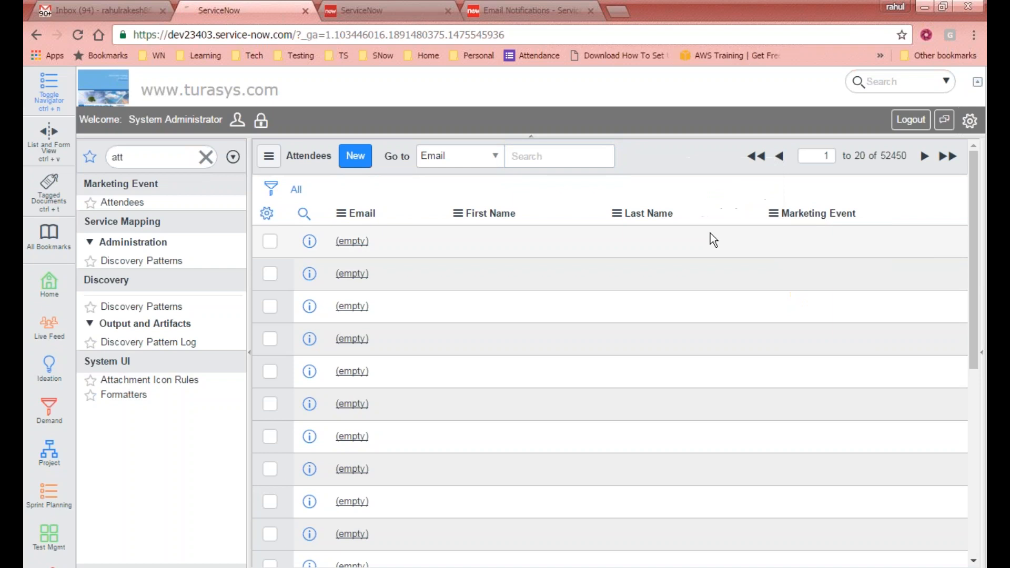
right_click(699, 157)
click(719, 235)
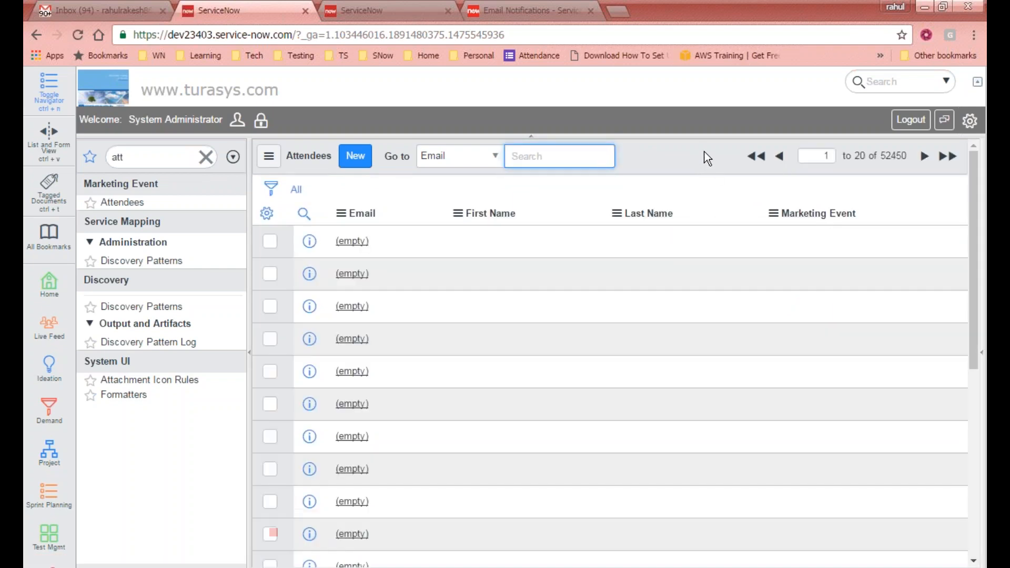
right_click(705, 156)
mouse_move(727, 198)
click(722, 229)
right_click(681, 159)
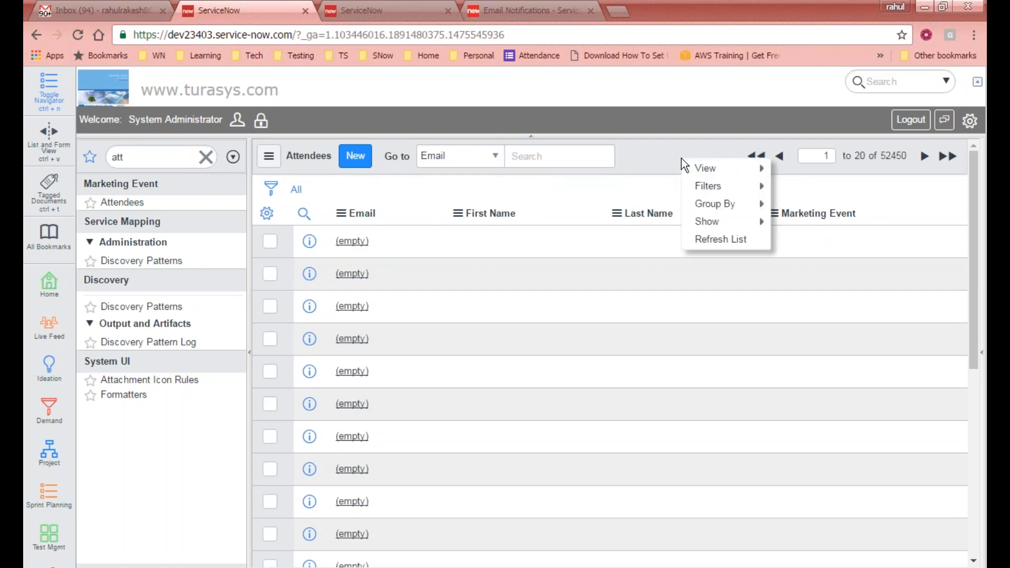
click(711, 244)
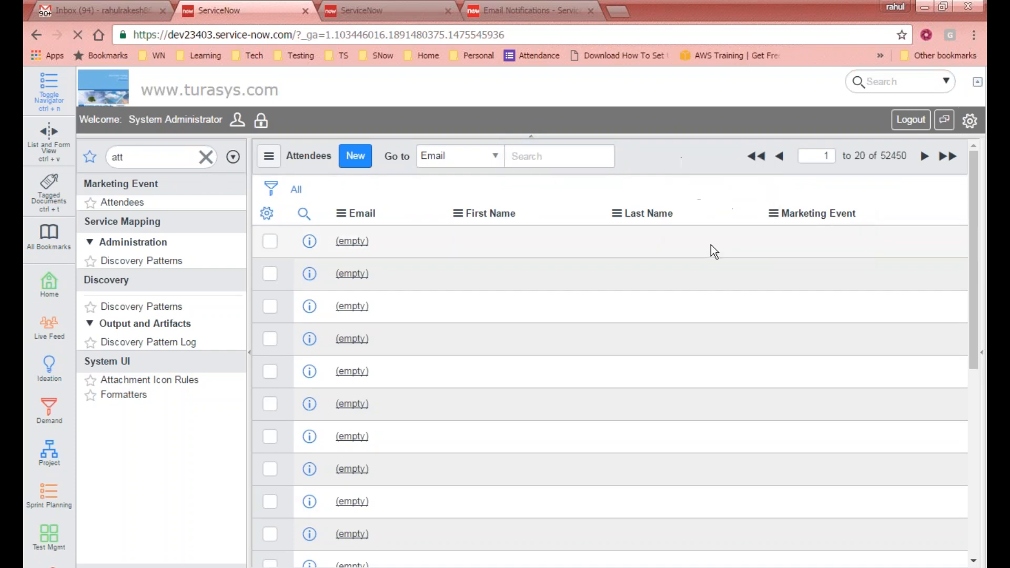
- Check the list and select the total record count of 52450
click(652, 156)
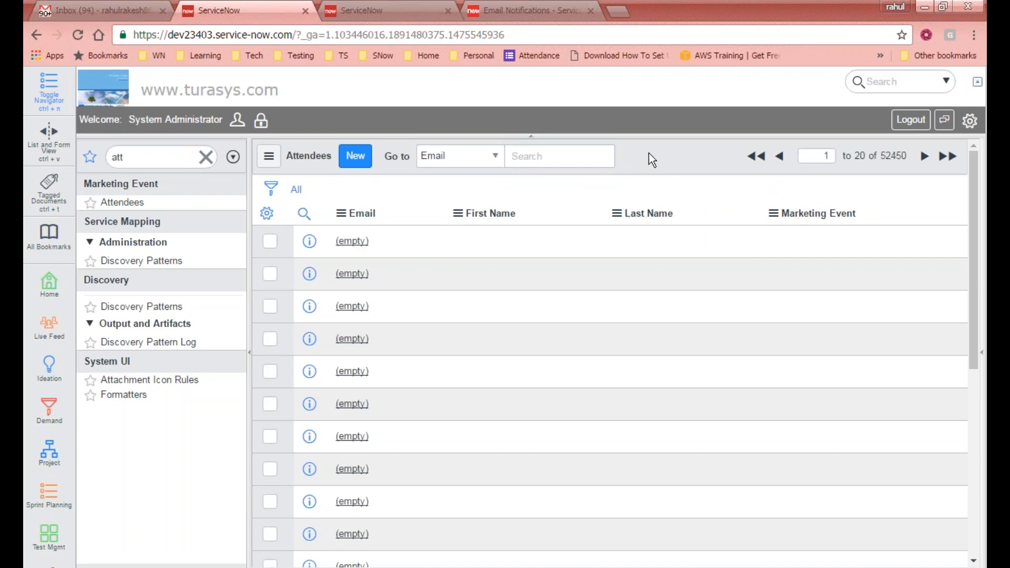
scroll(610, 271, down, 5)
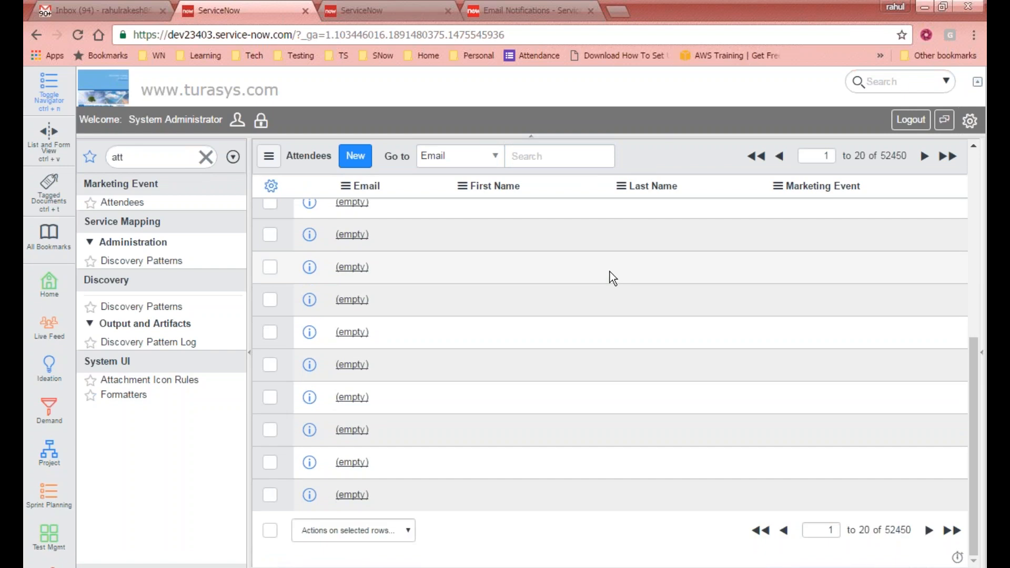
scroll(610, 272, up, 5)
scroll(553, 271, down, 5)
scroll(461, 264, up, 5)
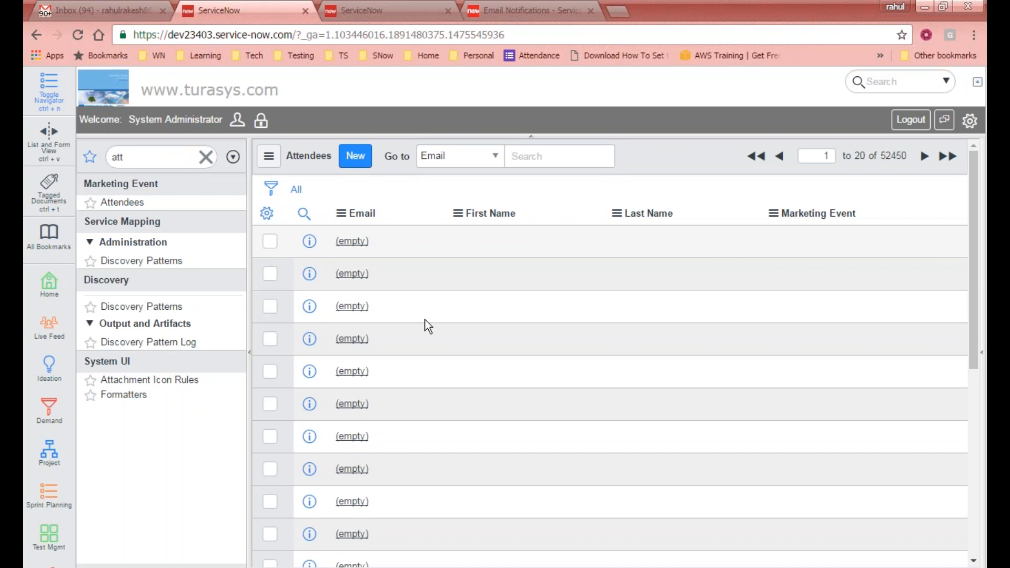
drag(882, 155, 910, 156)
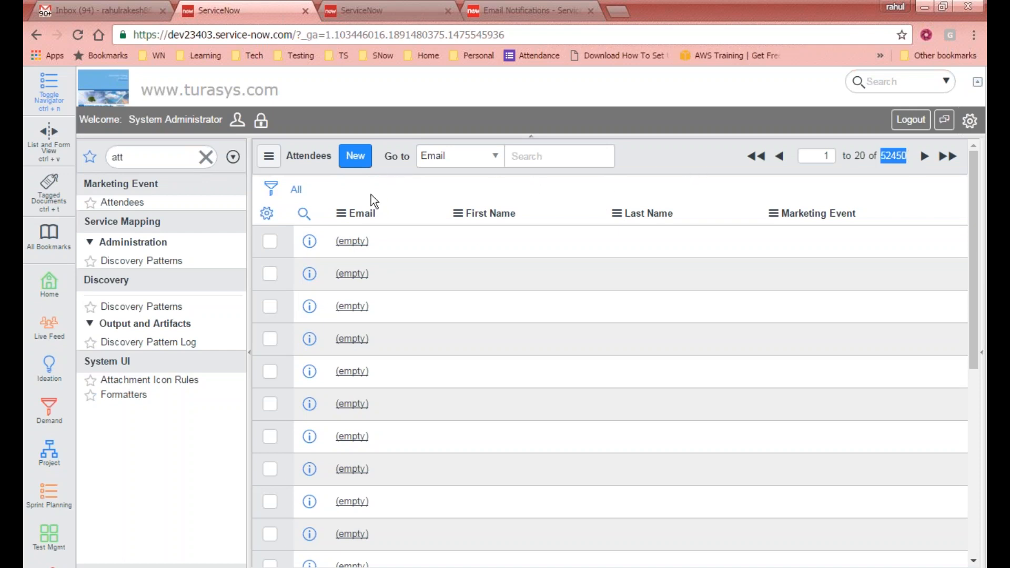
- Filter the Attendees list with the condition Email is empty
click(271, 188)
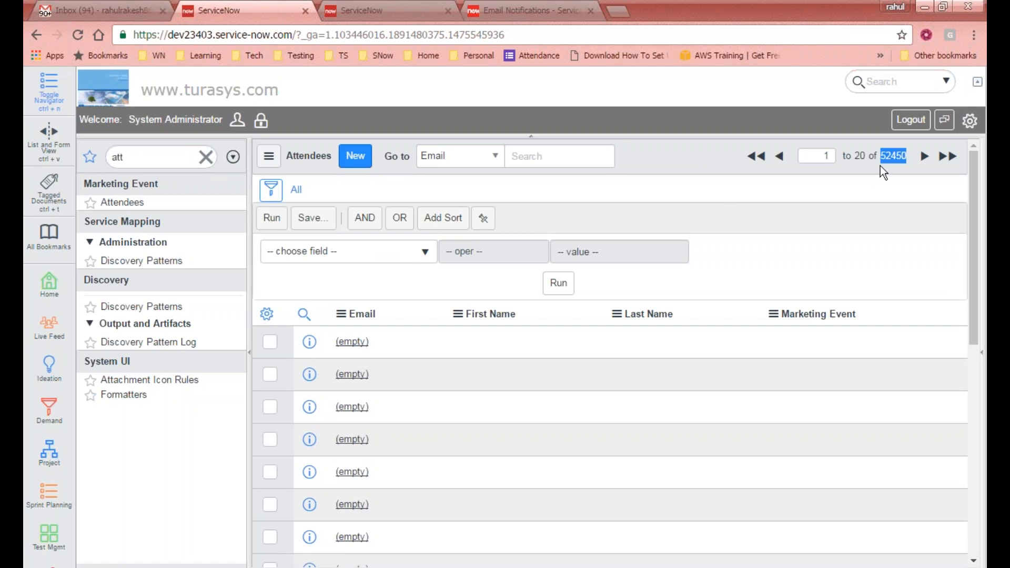
click(360, 258)
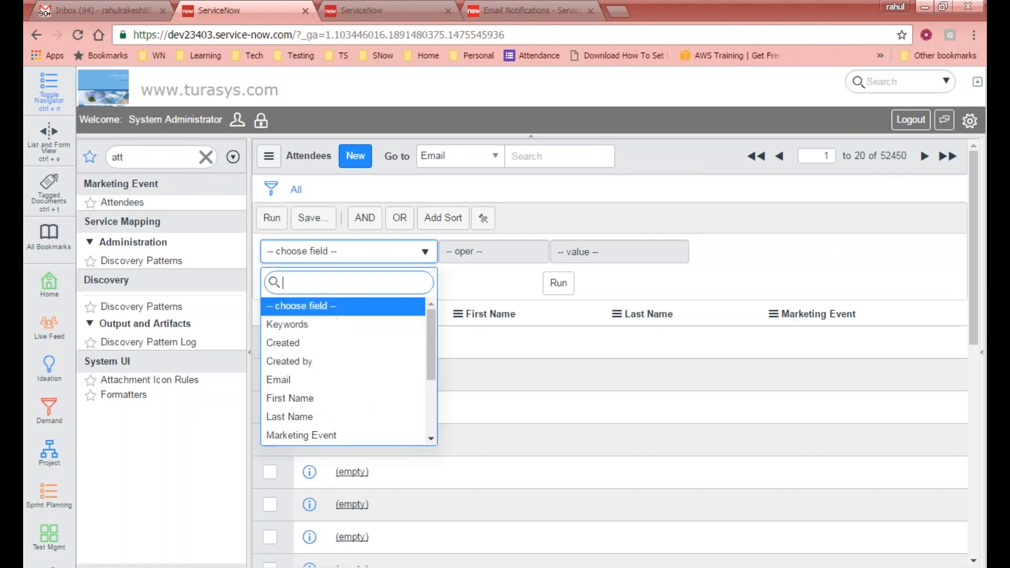
text(emplo)
key(BackSpace)
key(BackSpace)
key(BackSpace)
key(BackSpace)
key(BackSpace)
key(Escape)
click(368, 252)
text(email)
click(360, 316)
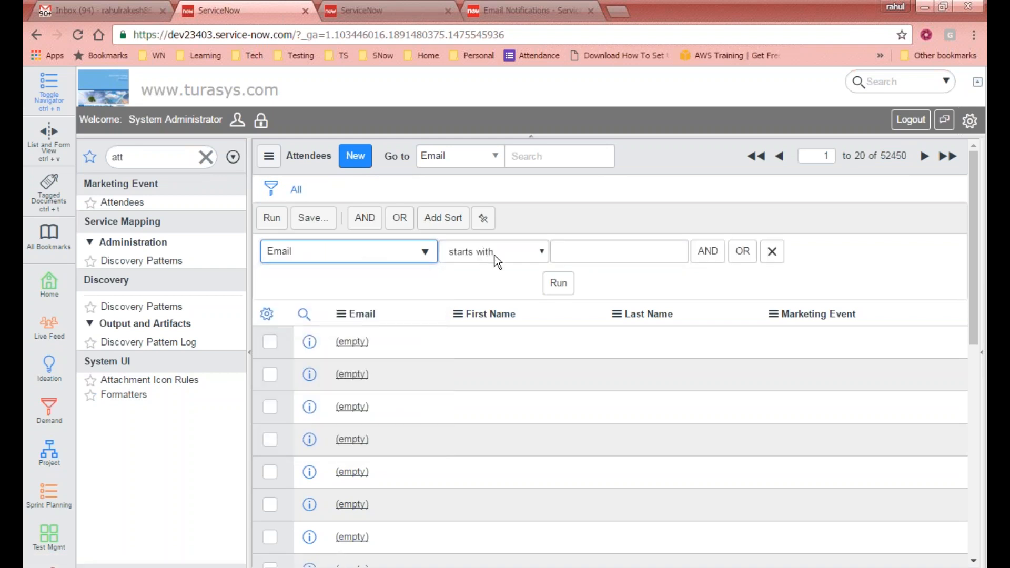
click(532, 252)
click(507, 343)
click(566, 286)
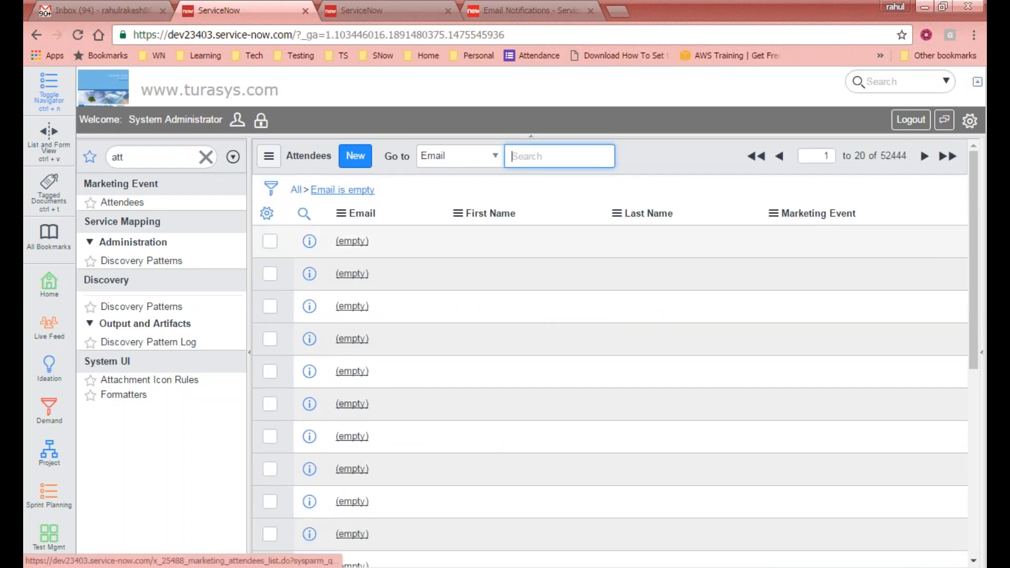
- Check all empty-email attendee rows and copy the 'Email is empty' filter query
click(271, 243)
scroll(270, 227, down, 5)
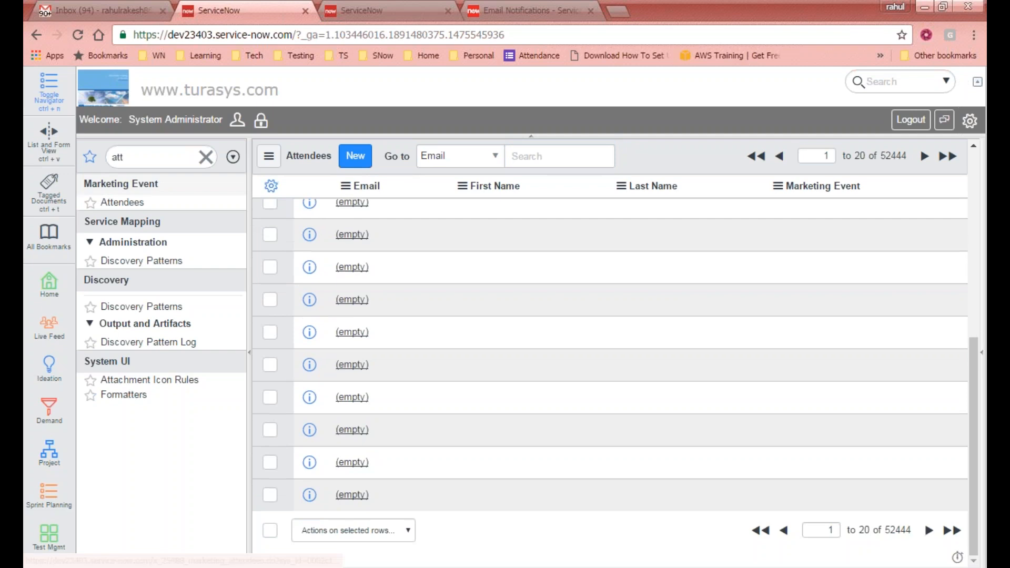
click(103, 8)
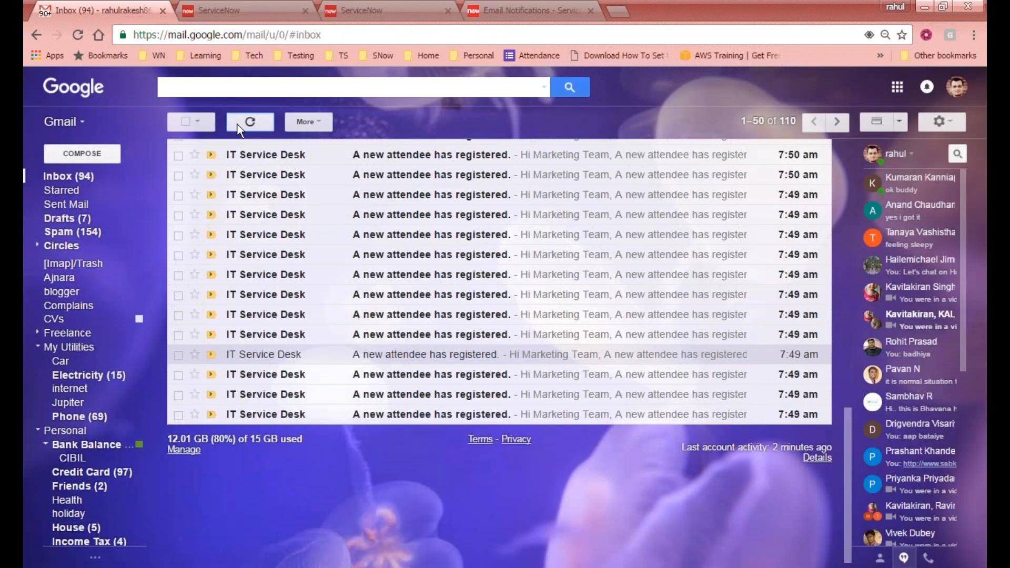
click(248, 9)
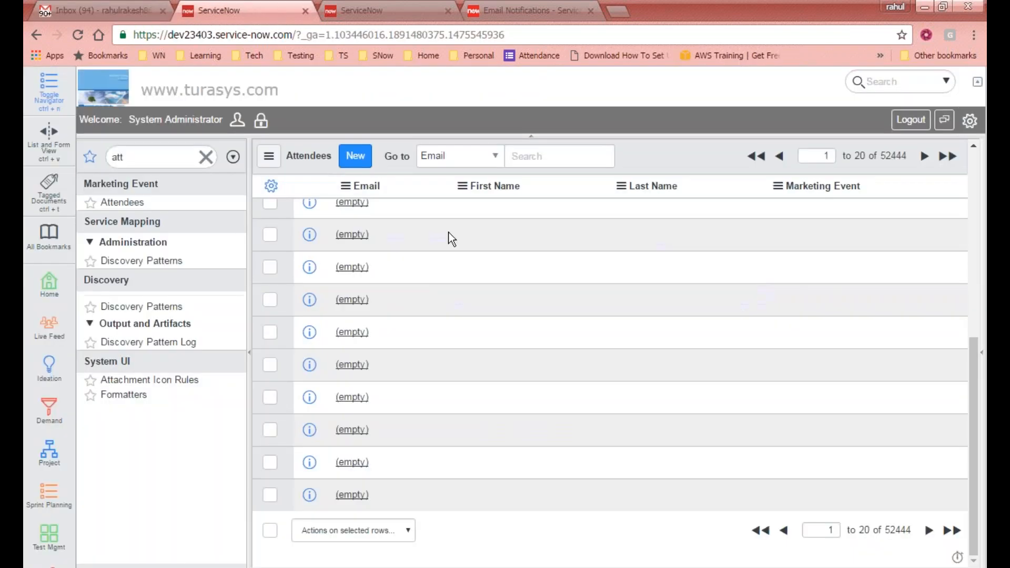
scroll(457, 239, up, 5)
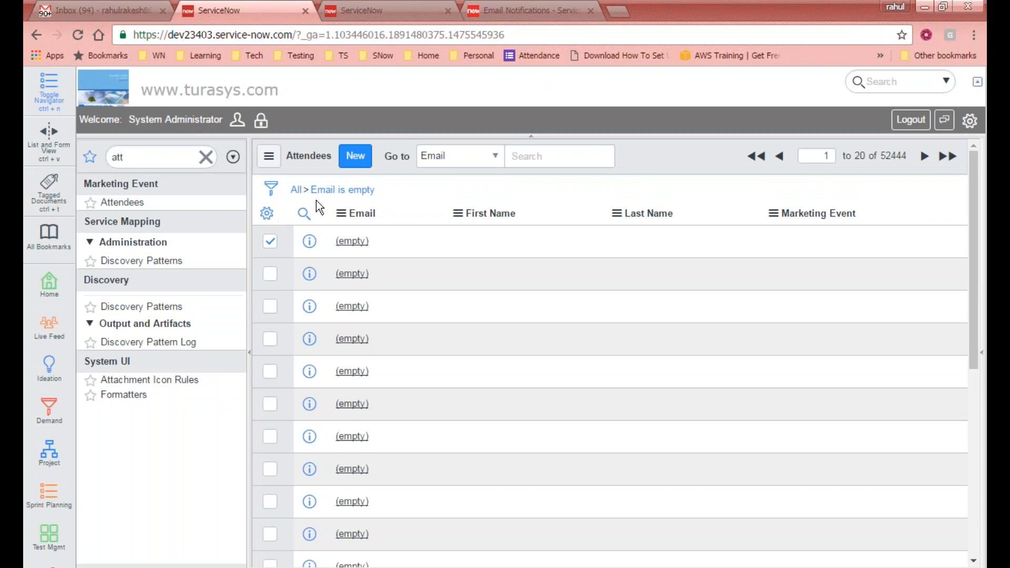
scroll(307, 221, down, 2)
scroll(307, 233, down, 2)
click(270, 532)
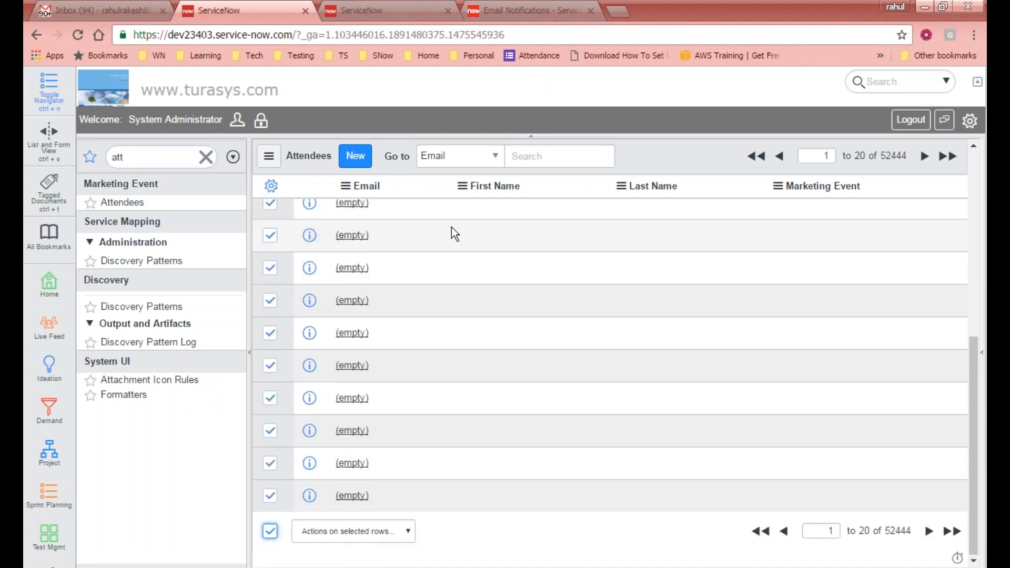
scroll(468, 234, up, 5)
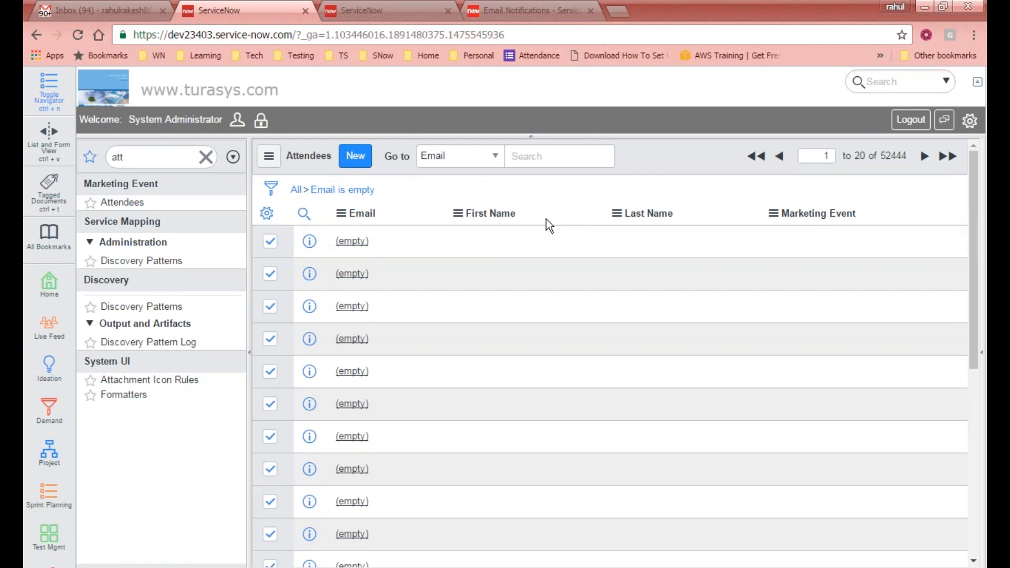
right_click(358, 190)
click(410, 232)
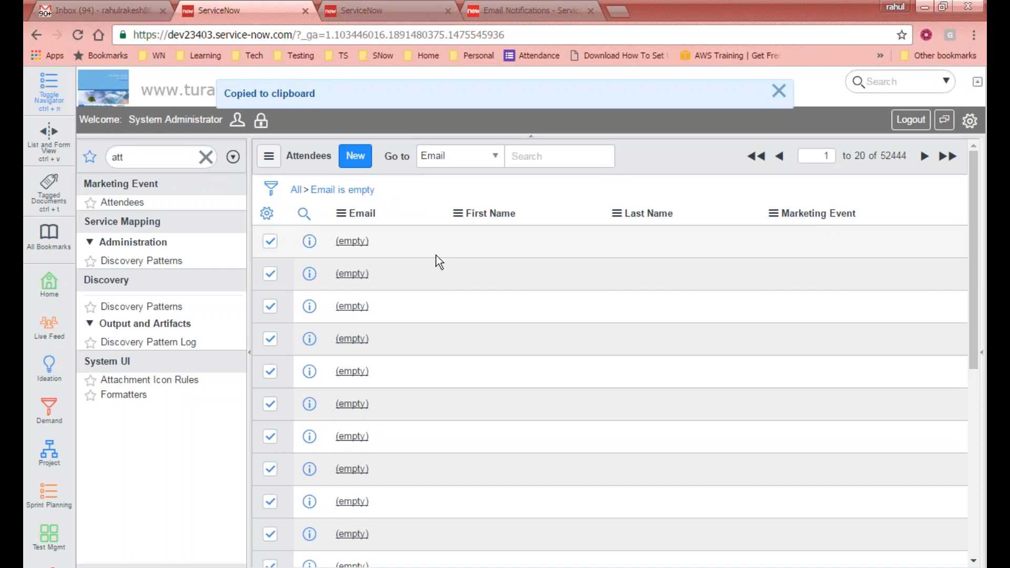
- Filter the navigator for 'scripts' and open Scripts - Background
click(779, 92)
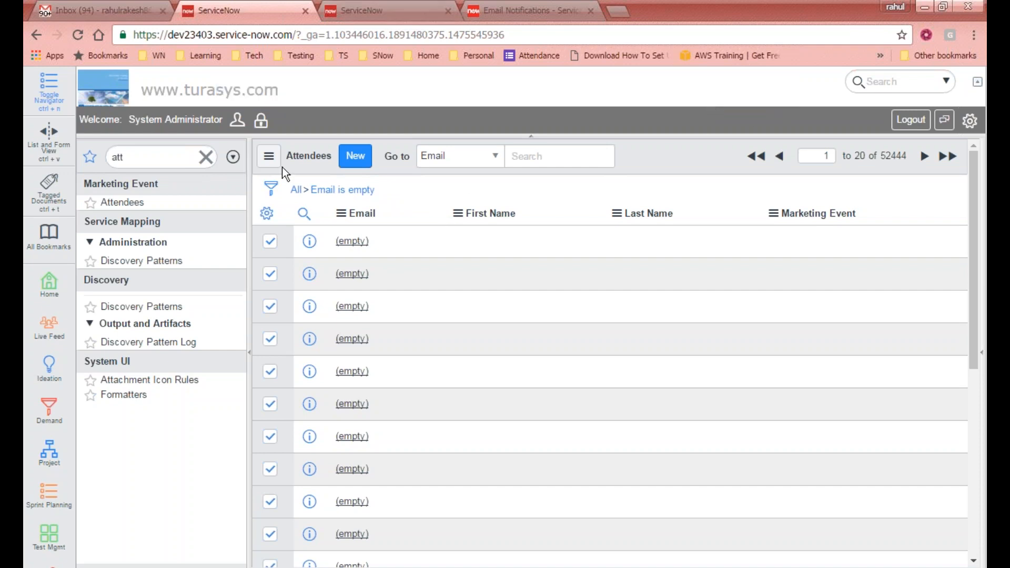
click(180, 159)
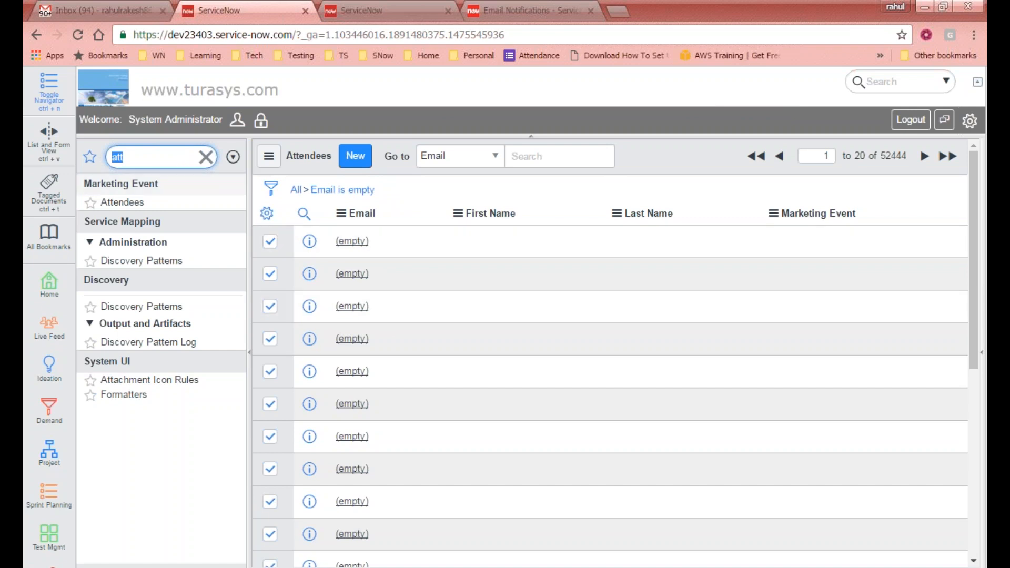
text(scir)
key(BackSpace)
key(BackSpace)
text(ript)
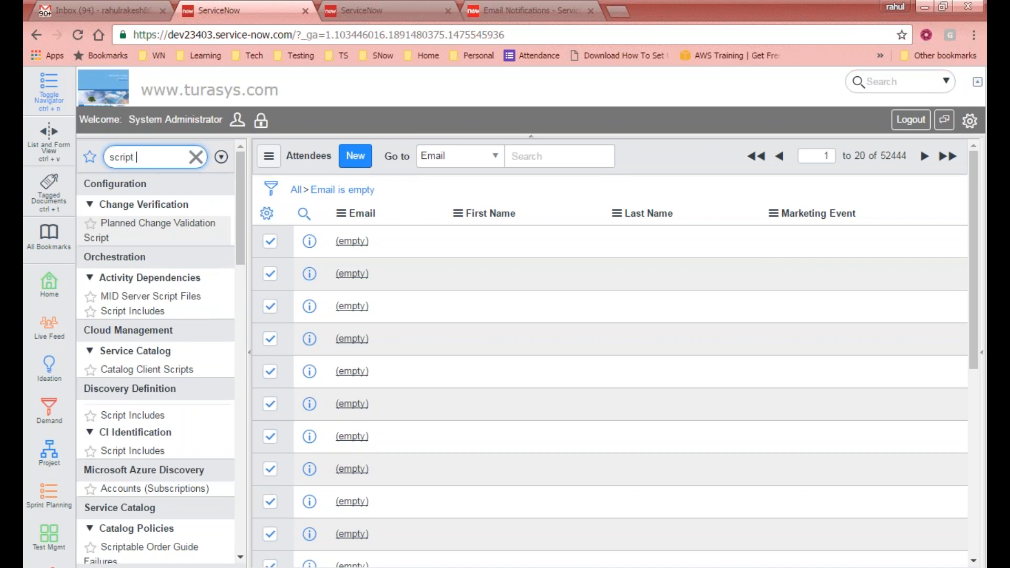
text(s)
key(Down)
key(Return)
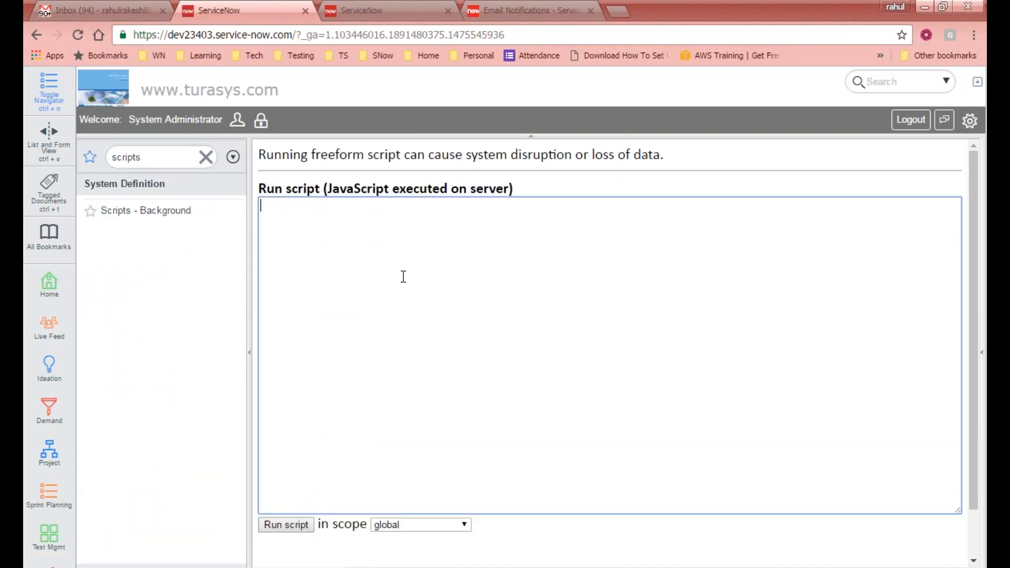
- Write a GlideRecord loop using addEncodedQuery('emailISEMPTY') that calls target.delete() on each record
text(var target = new GlideRecord)
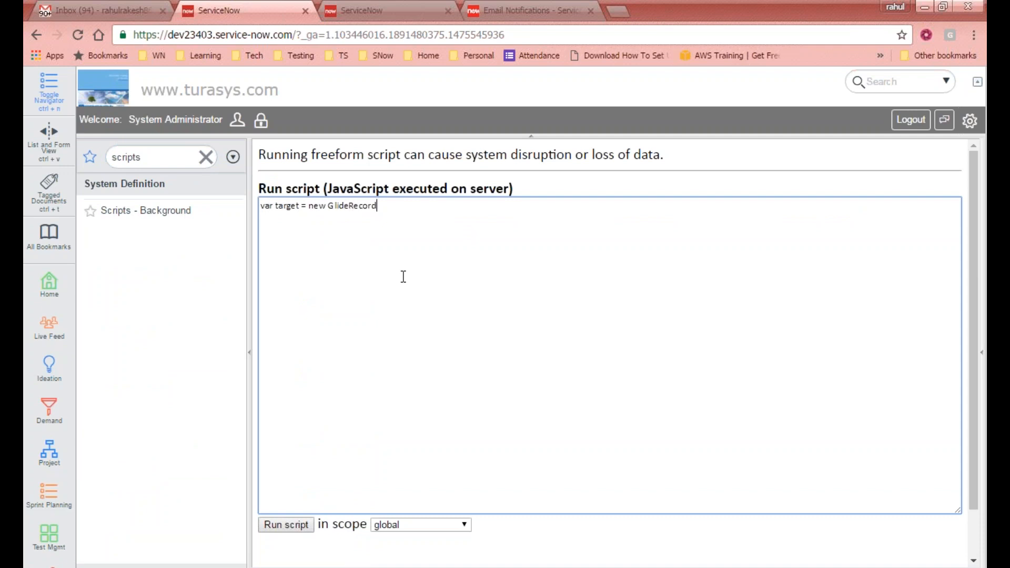
text(('');)
key(Return)
text(target.add)
text(Encoded)
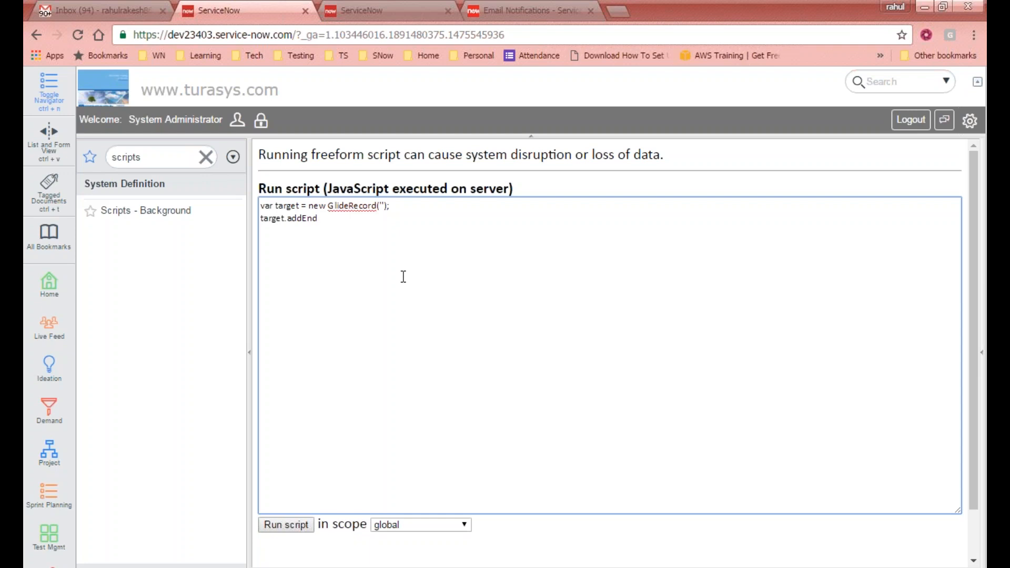
text(Query('emailISEMPTY)
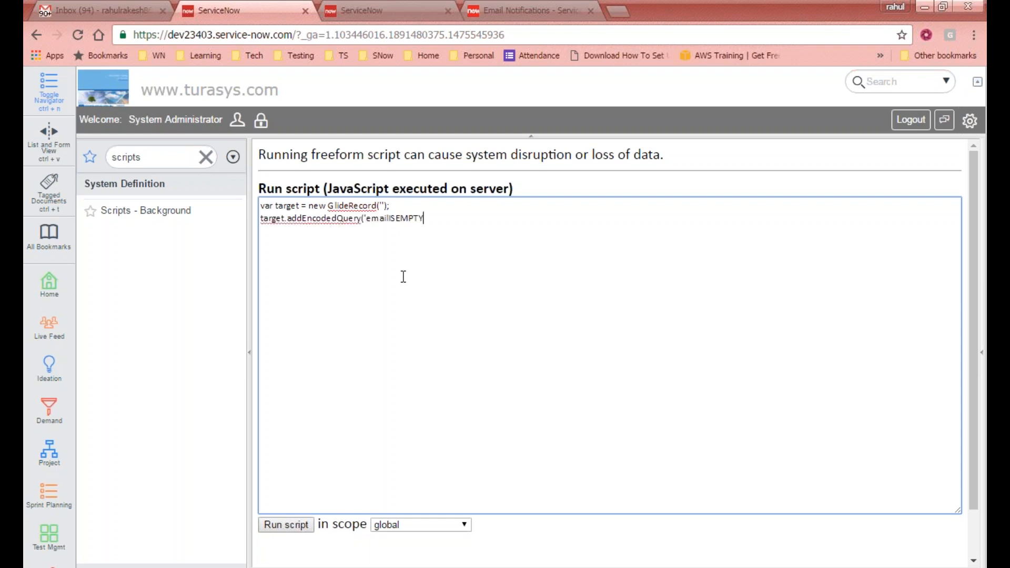
text('); )
text(tar)
text(get)
text(.query())
text(;)
key(Return)
text(whi)
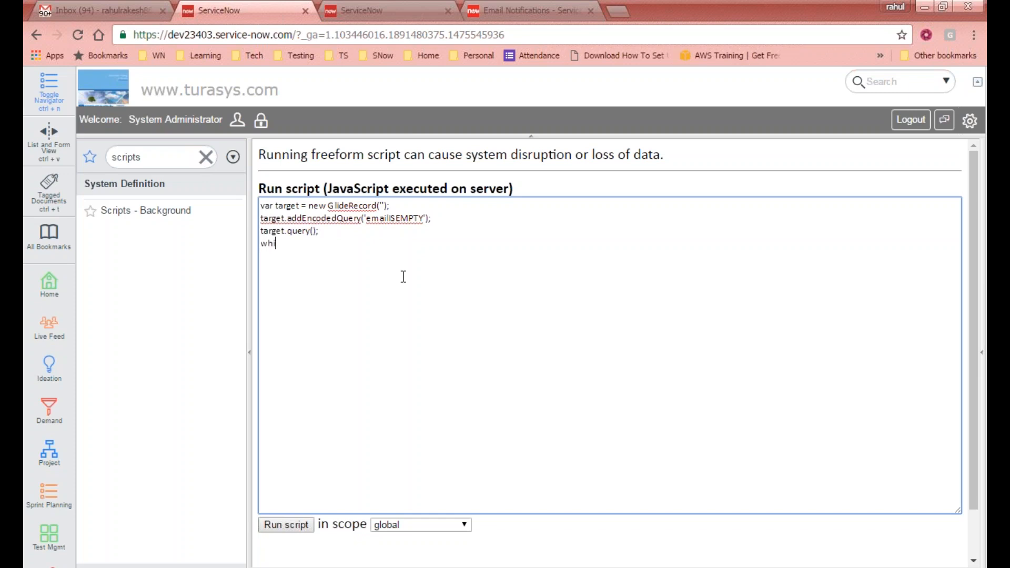
text(le(target.ne)
text(xt()) )
text({)
key(Return)
text(})
key(Up)
key(End)
key(Return)
text(target)
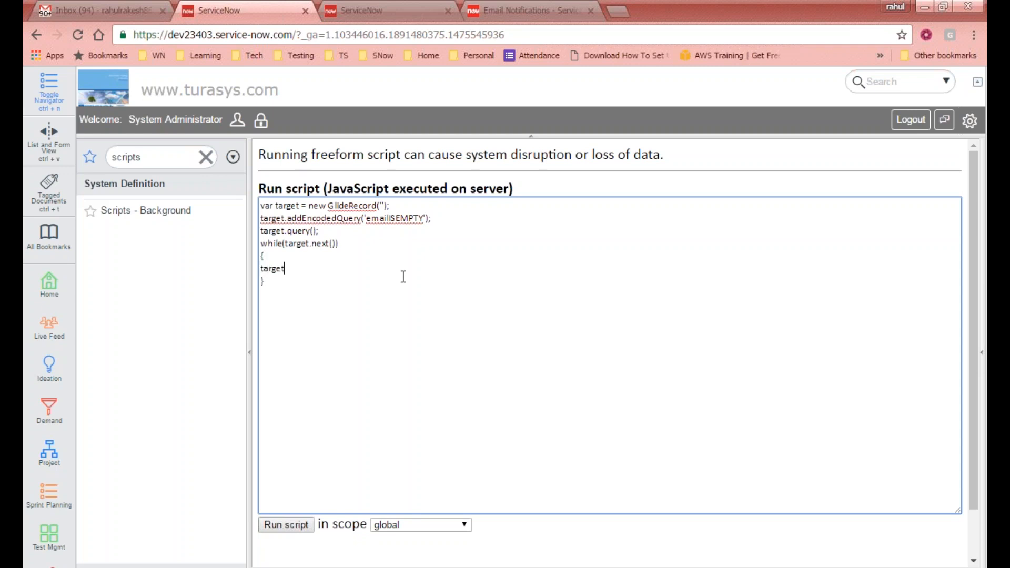
text(.delete();)
click(362, 325)
- In the other ServiceNow tab, filter the navigator for 'tables' and open Tables & Columns
click(371, 10)
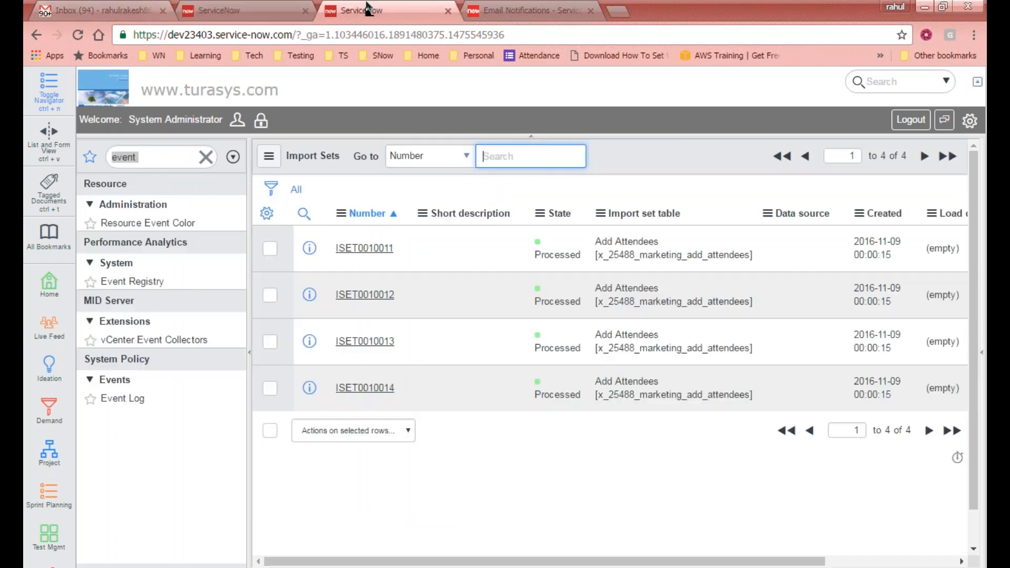
click(167, 160)
drag(167, 161, 58, 149)
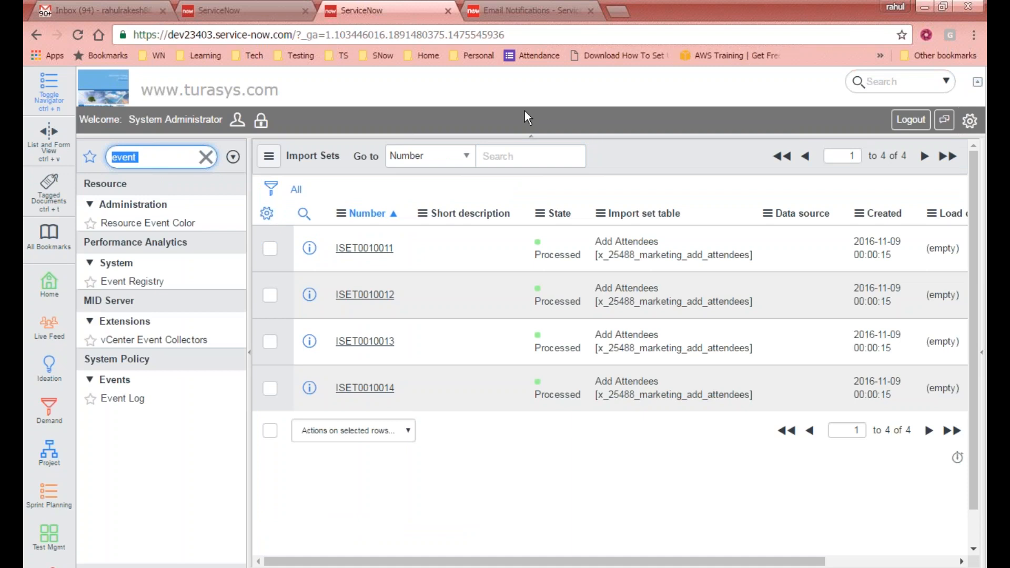
text(a)
key(BackSpace)
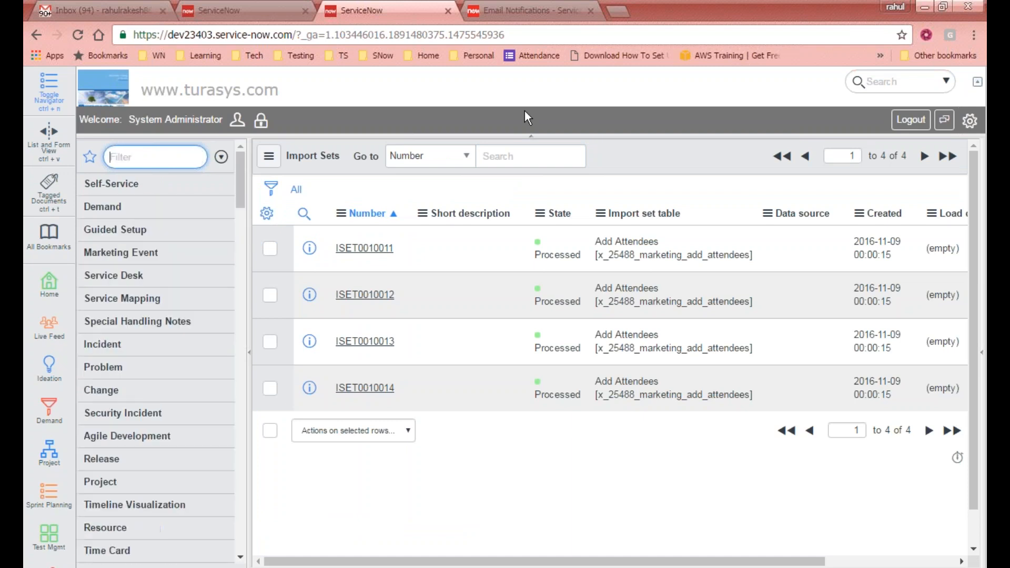
text(tables)
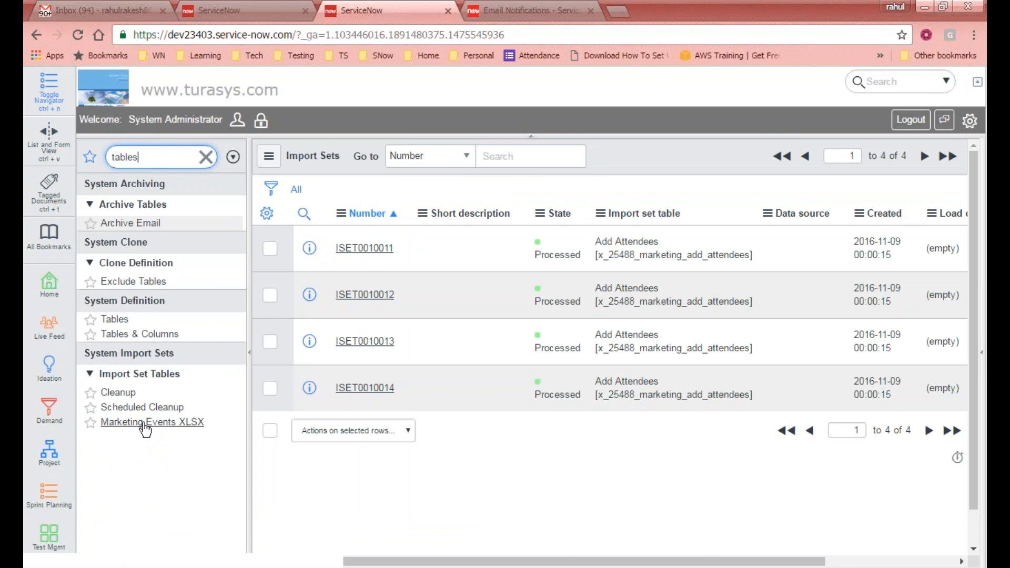
click(167, 334)
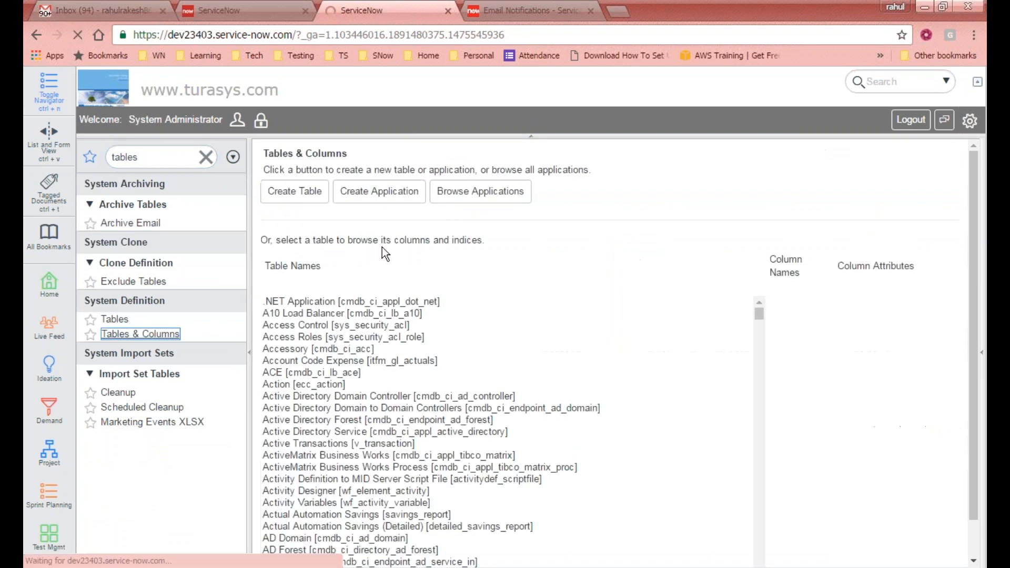
- Select the Attendees table and copy its internal name x_25488_marketing_attendees
click(332, 332)
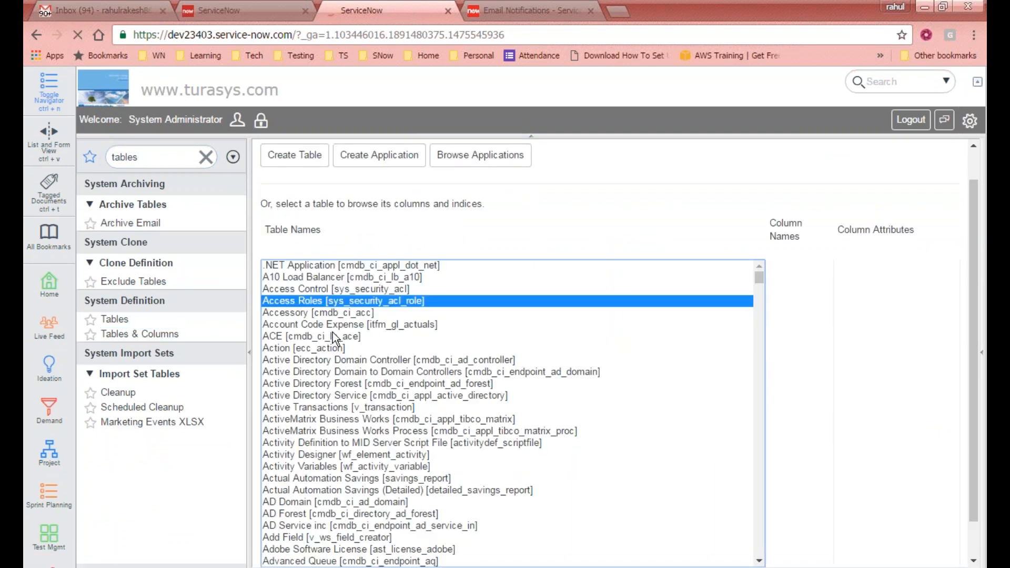
click(371, 314)
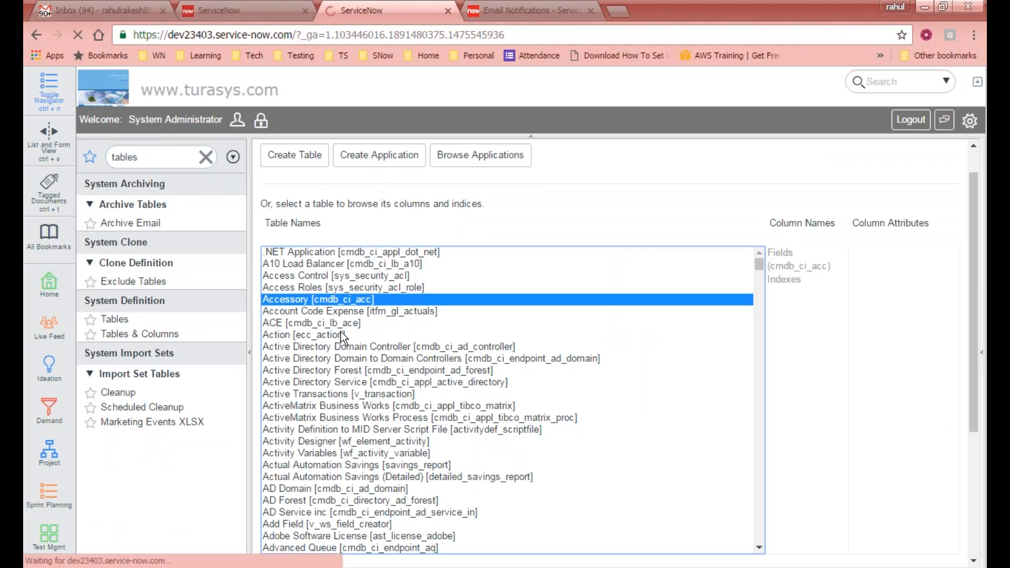
scroll(421, 421, down, 5)
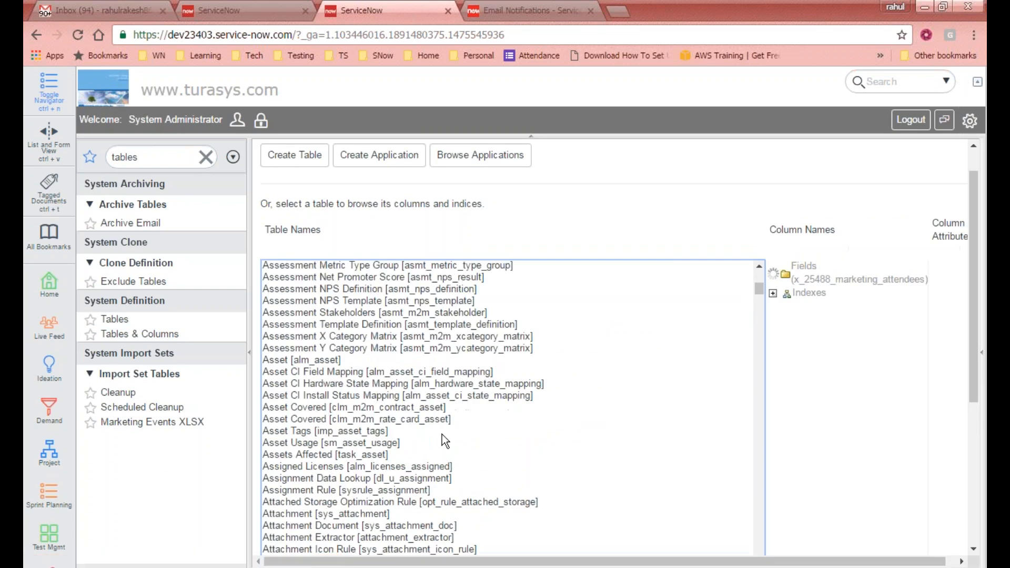
scroll(375, 384, up, 2)
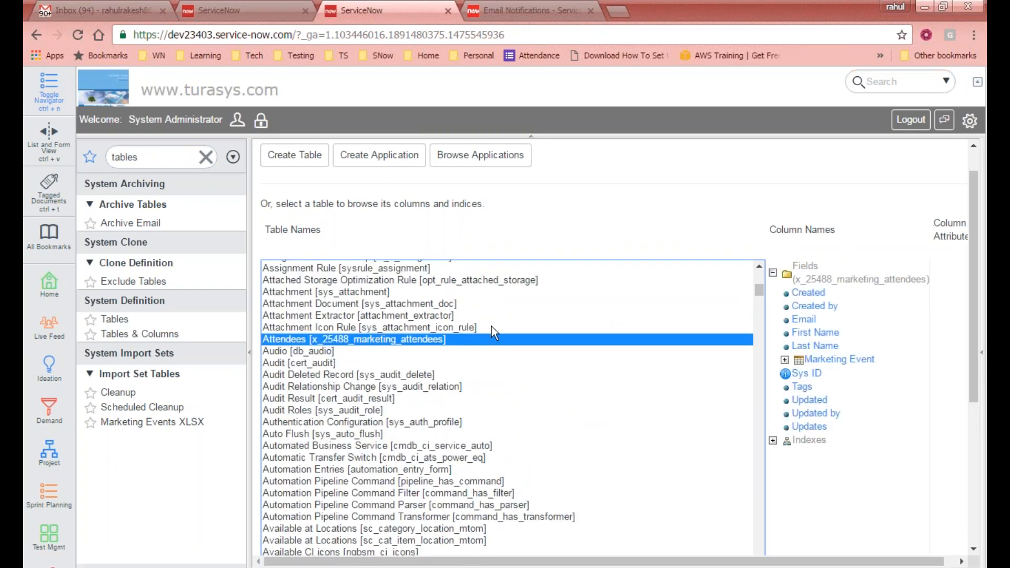
click(798, 281)
drag(798, 281, 930, 281)
- Paste x_25488_marketing_attendees into GlideRecord('') and run the whole background script
click(232, 12)
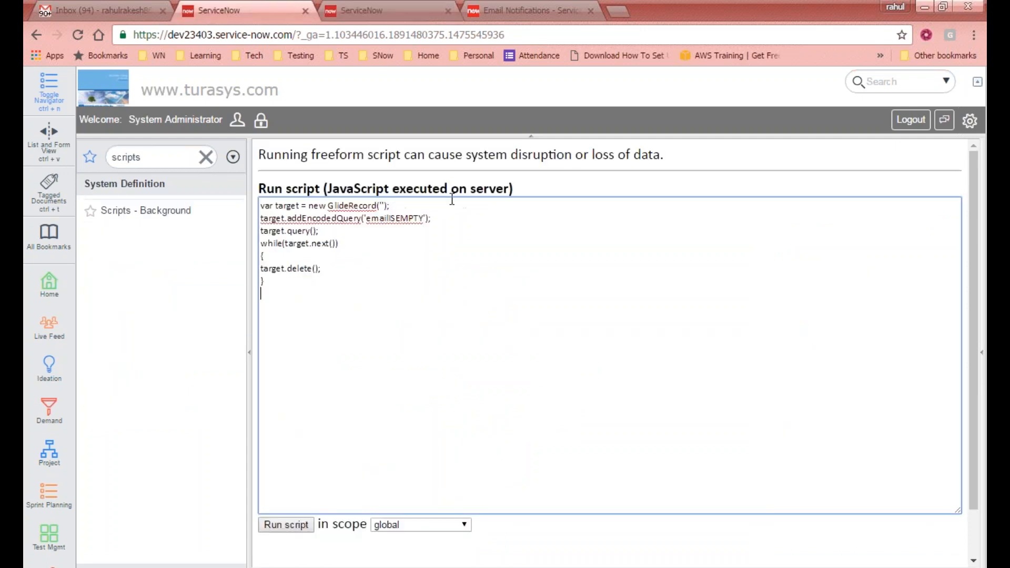
click(384, 205)
key(ctrl+v)
click(443, 287)
key(ctrl+a)
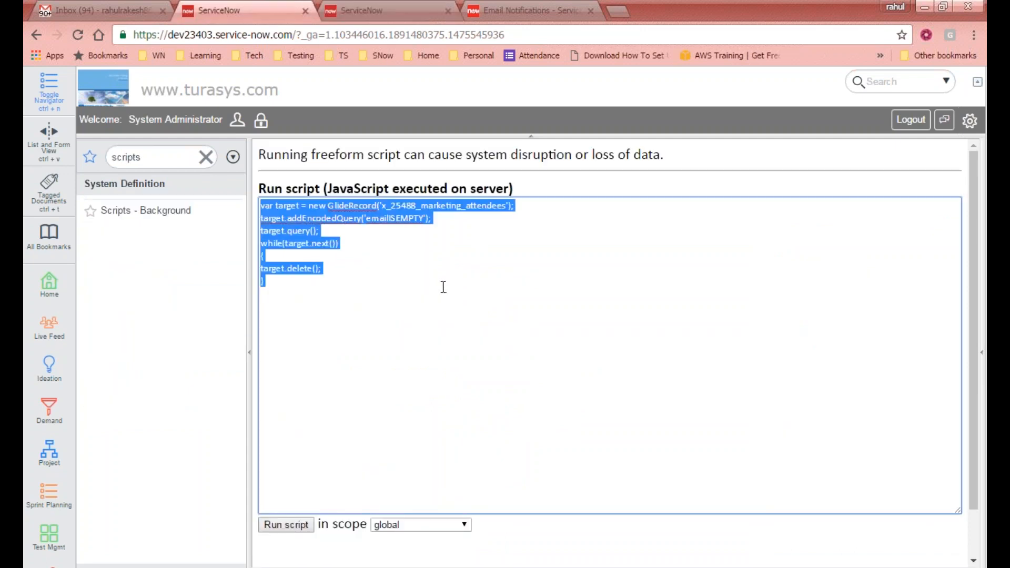
click(294, 525)
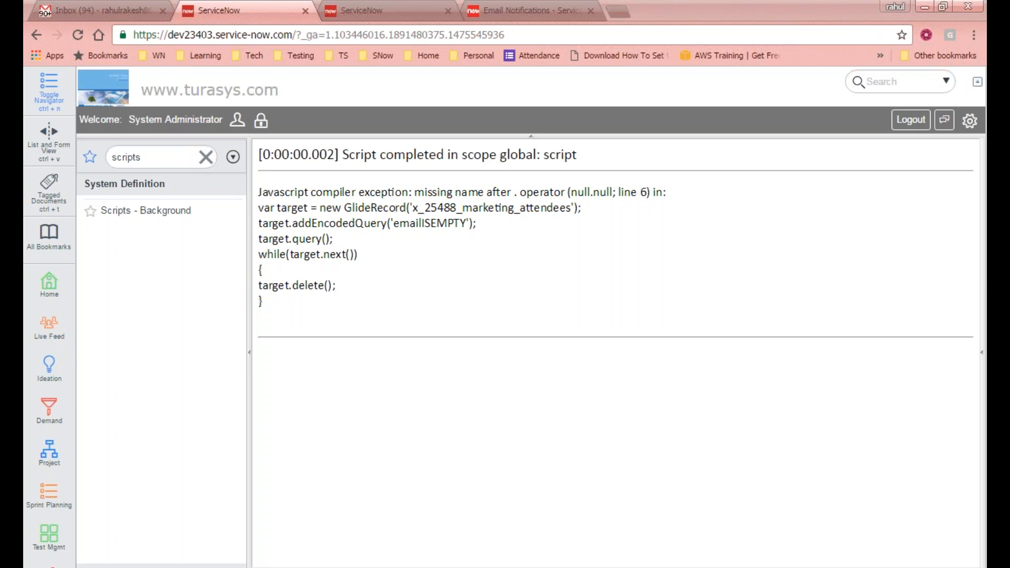
- Reload Scripts - Background, paste the script, change delete() to deleteRecord(), and run it
click(146, 211)
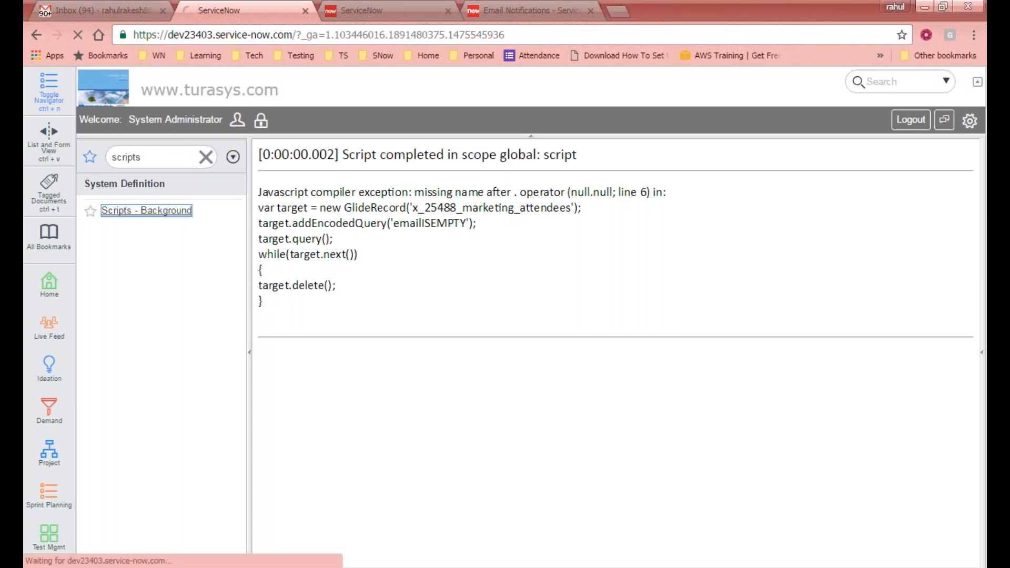
key(ctrl+v)
click(312, 270)
text(Record)
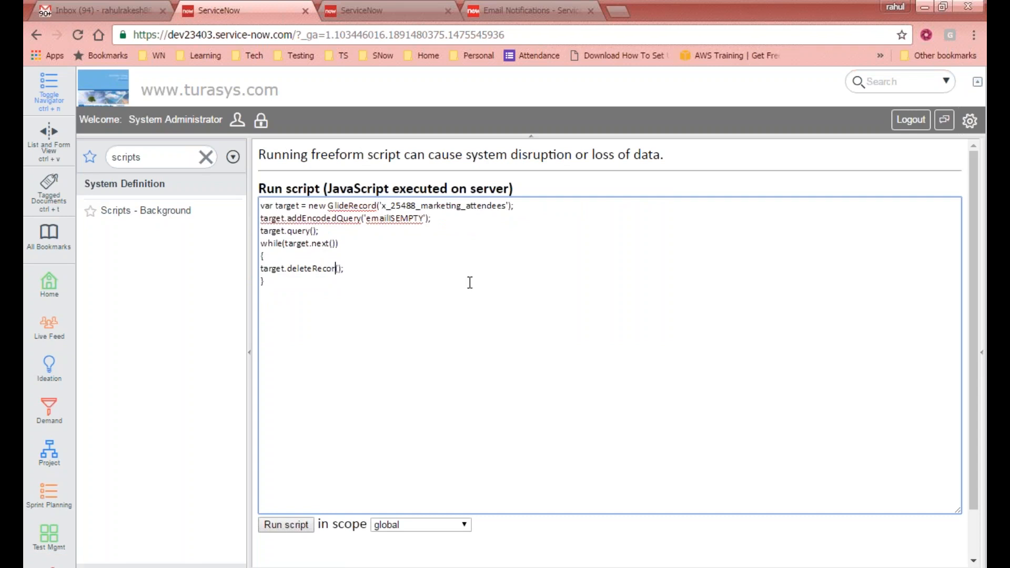
click(431, 356)
key(ctrl+a)
key(ctrl+c)
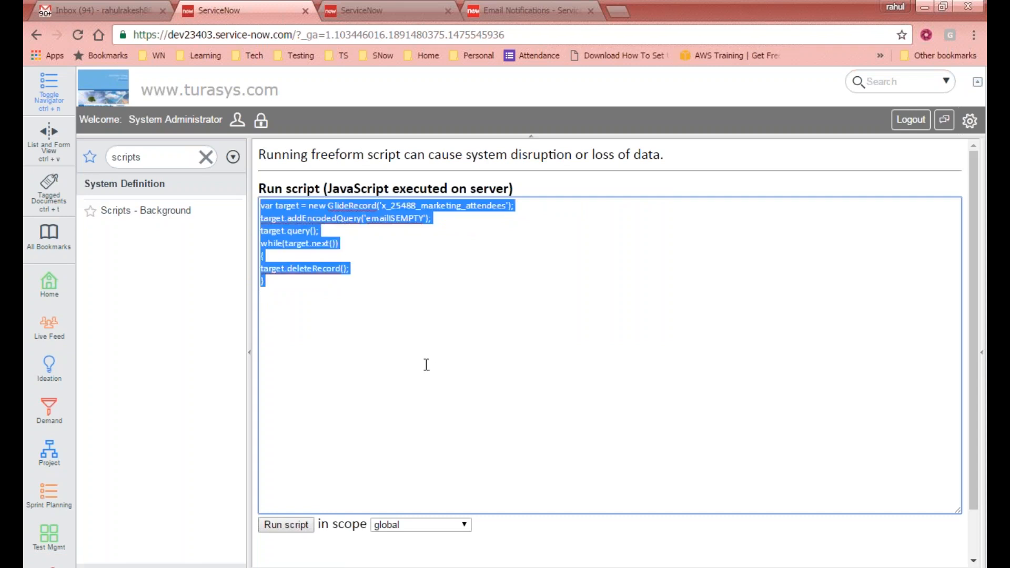
click(289, 530)
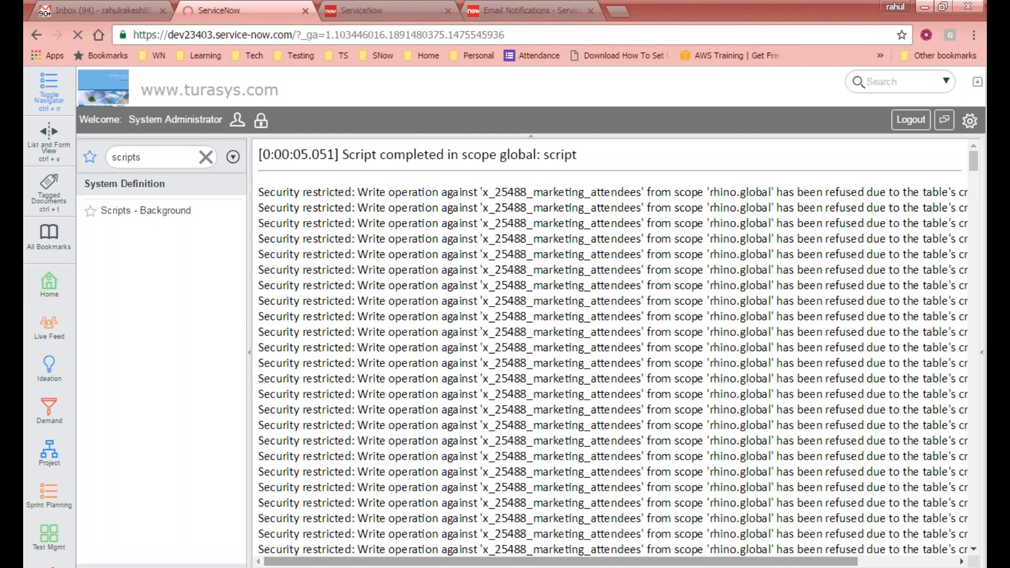
- Scroll through the script output and reload the Scripts - Background page
drag(434, 562, 659, 567)
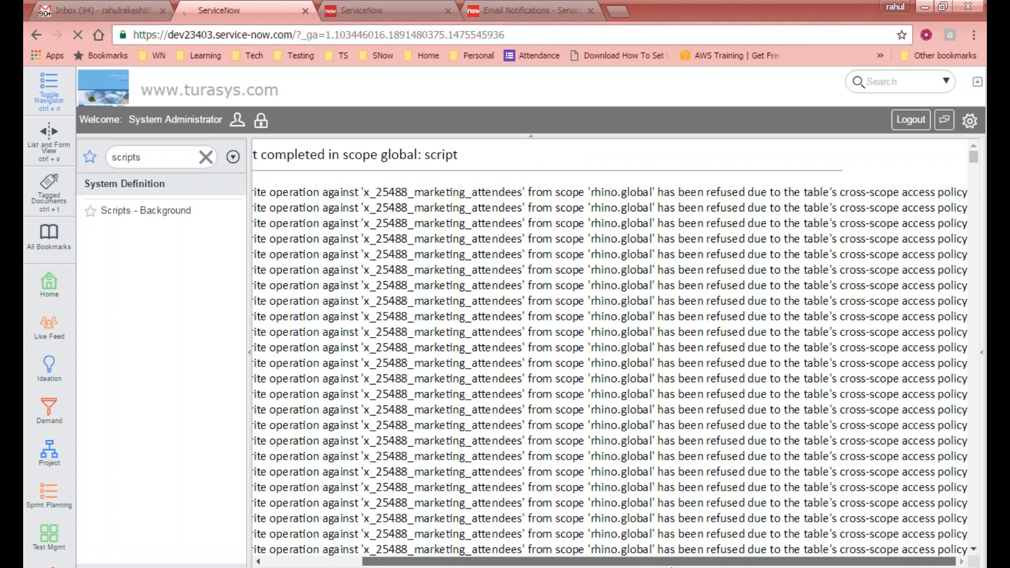
drag(672, 567, 400, 563)
click(157, 210)
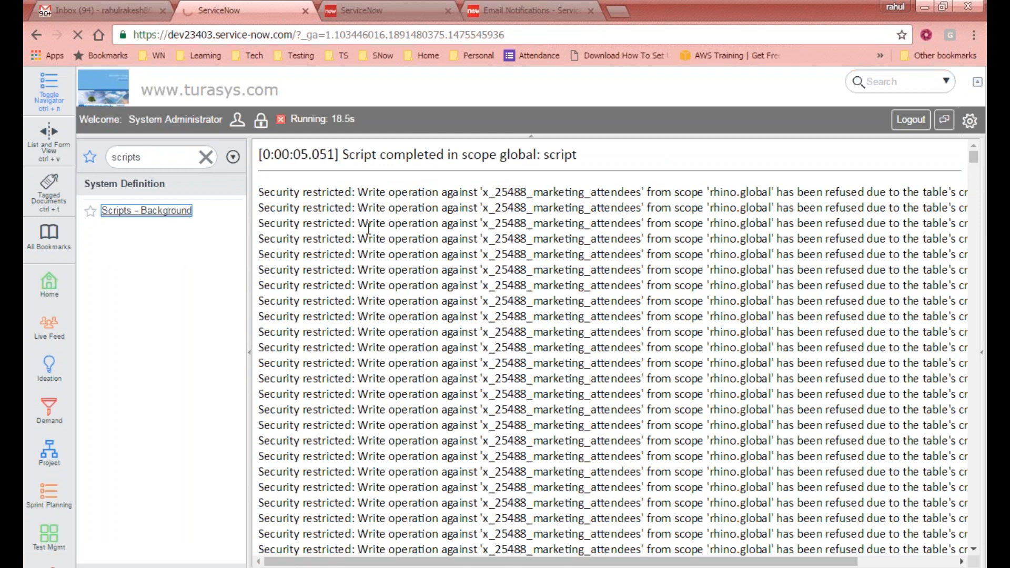
scroll(419, 365, down, 2)
scroll(420, 364, up, 2)
- Open Scripts - Background in another tab and cancel the long-running script execution
click(371, 12)
click(167, 155)
text(scr)
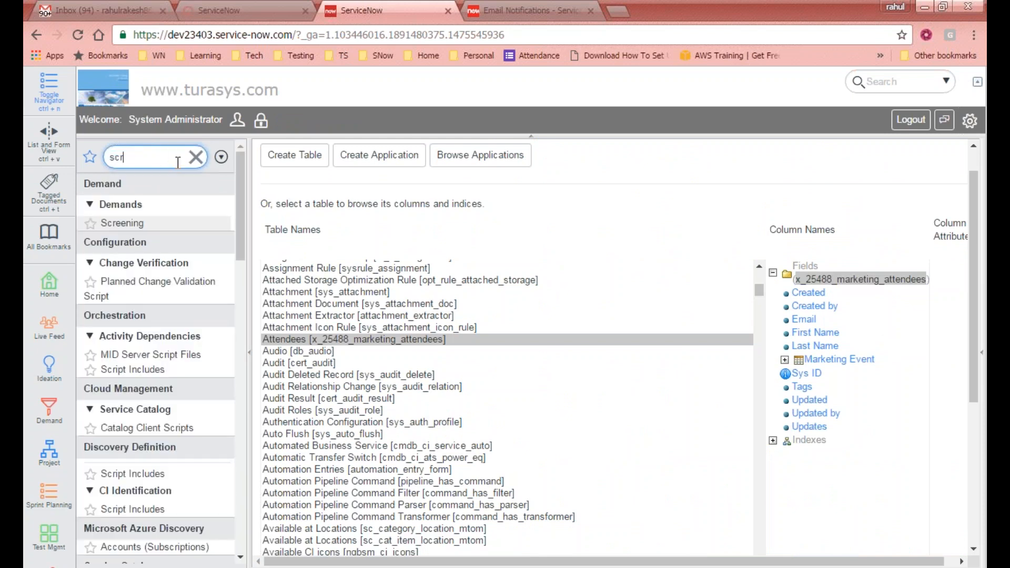
text(ipts)
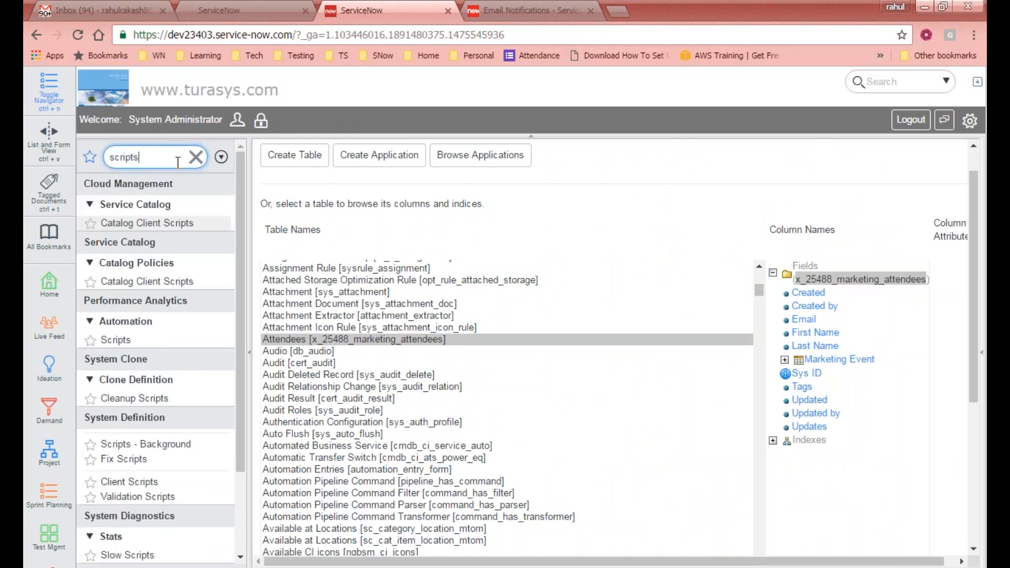
click(174, 211)
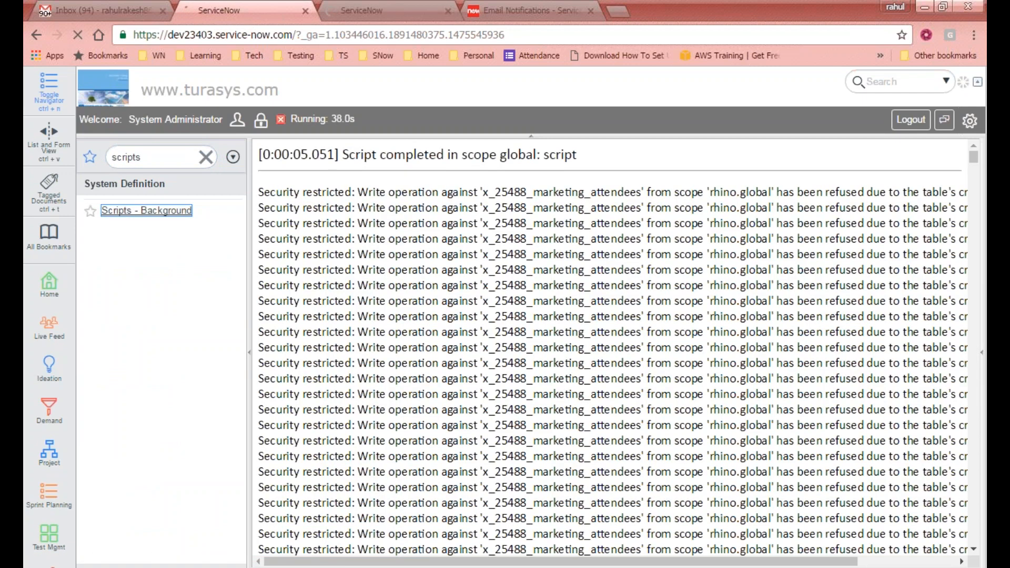
click(385, 12)
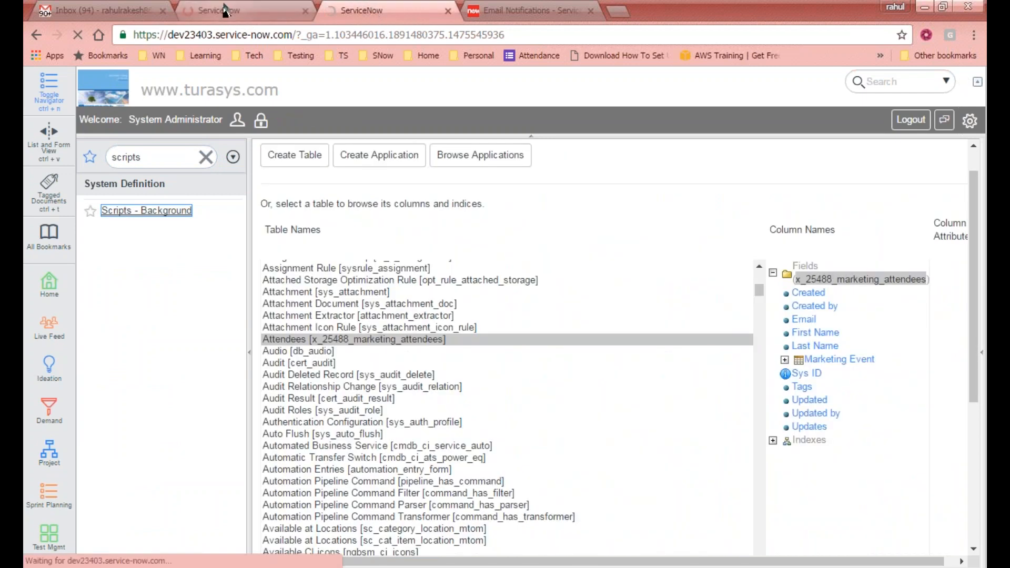
click(224, 9)
click(309, 119)
- Check the other ServiceNow tabs, then return to the Gmail inbox of new-attendee notifications
click(356, 8)
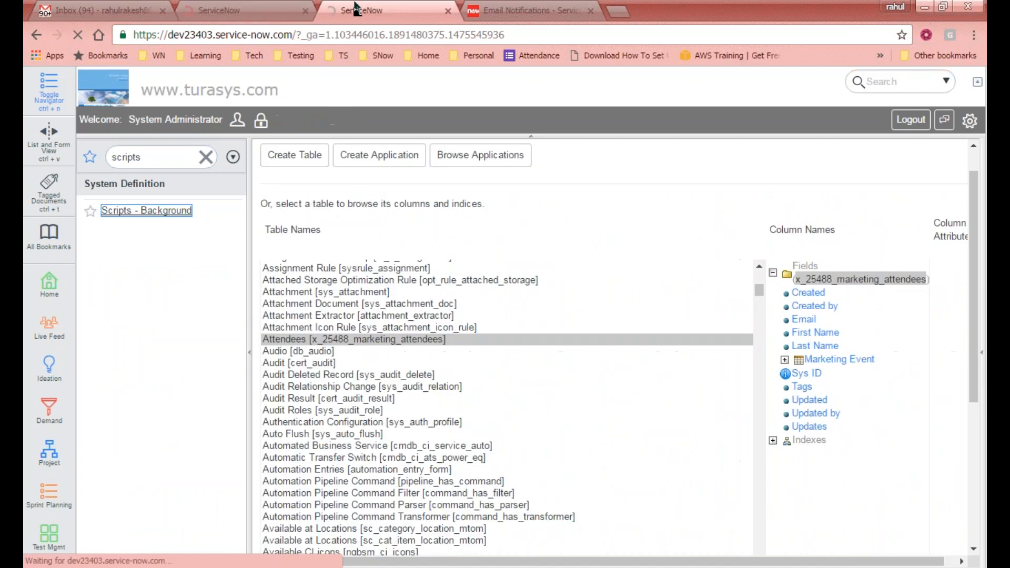
click(226, 10)
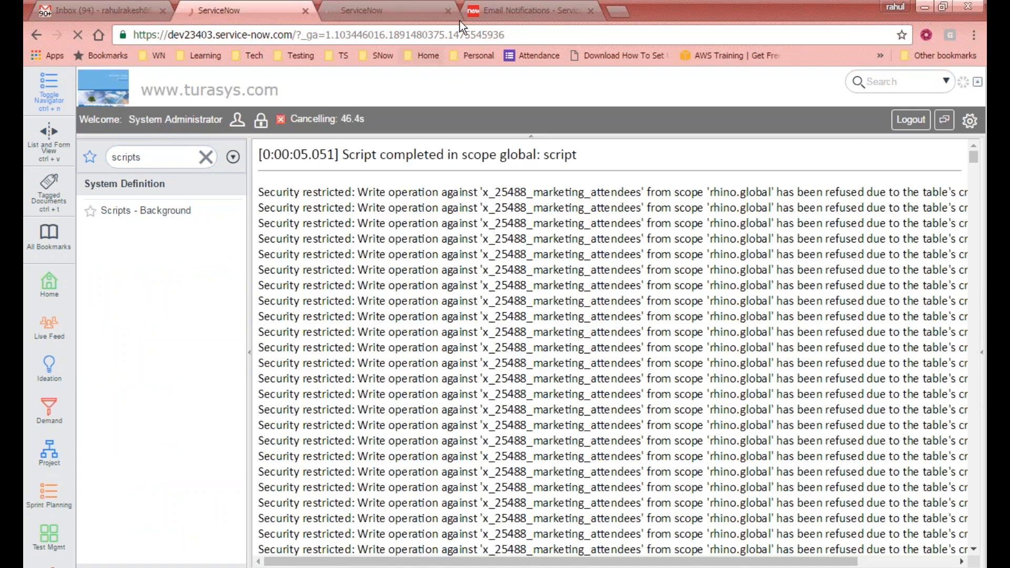
click(400, 9)
click(100, 10)
- Go to the next inbox page and open three 'A new attendee has registered.' emails, checking their blank fields
scroll(838, 270, up, 3)
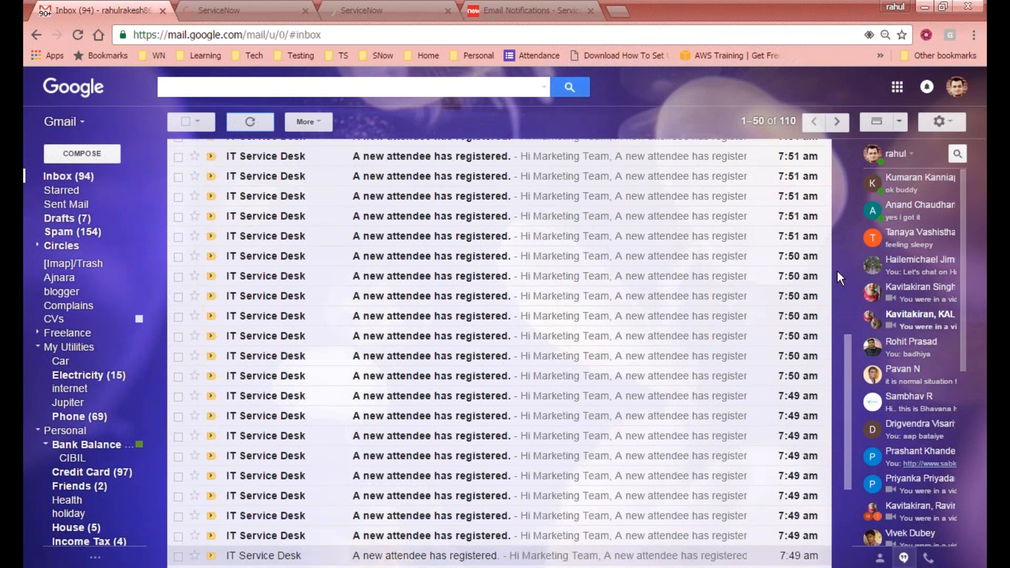
scroll(838, 271, down, 4)
click(843, 123)
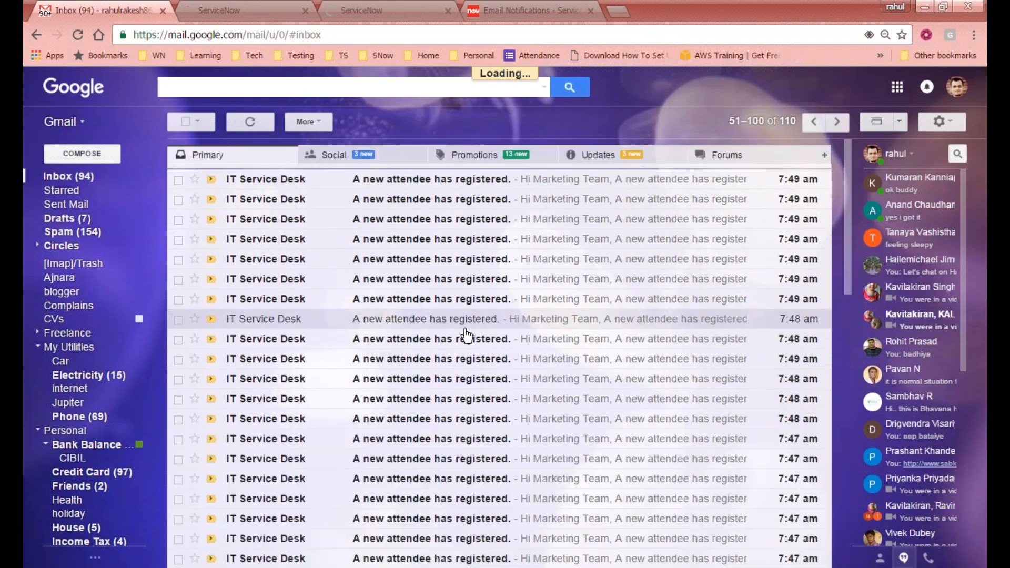
scroll(477, 357, down, 6)
scroll(479, 363, up, 1)
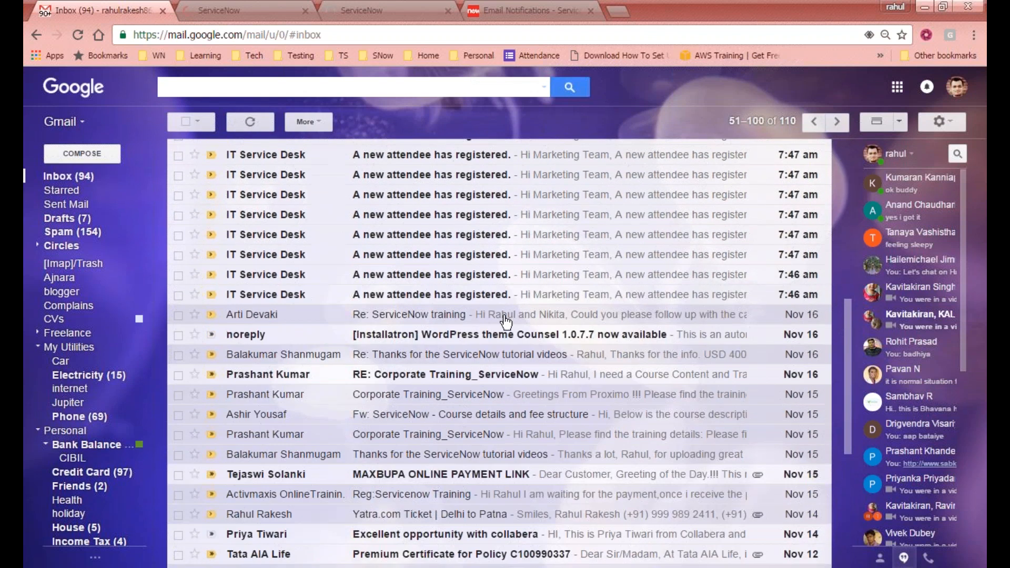
click(526, 300)
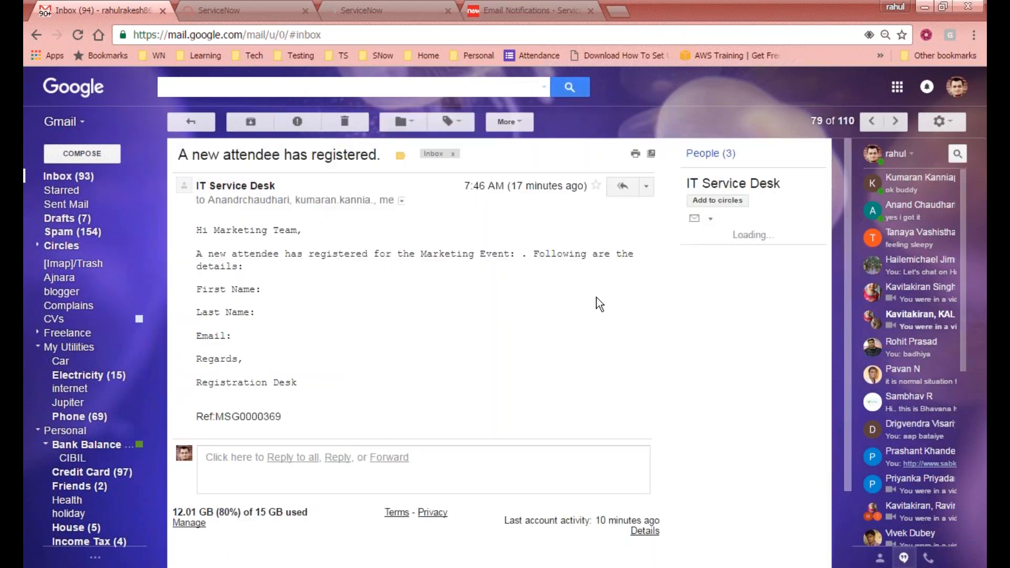
click(191, 122)
click(419, 279)
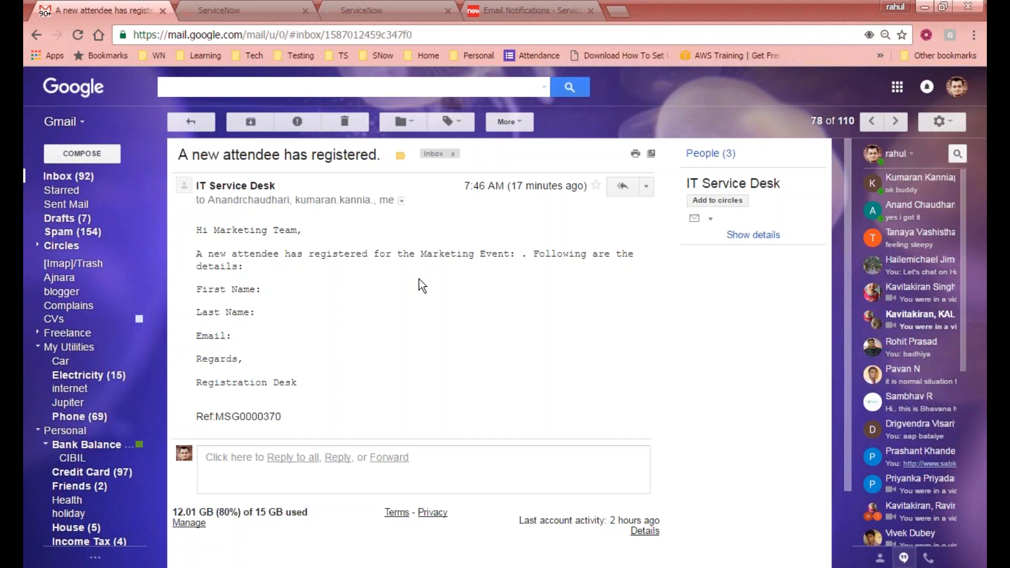
click(196, 123)
click(448, 276)
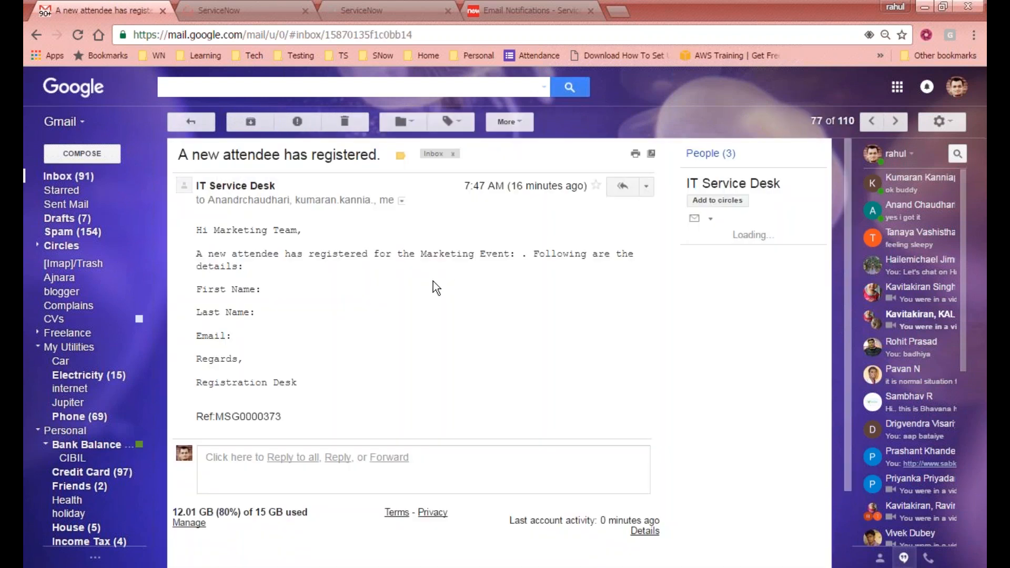
click(193, 122)
- Open three more registration emails, then return to ServiceNow's Scripts - Background page
click(429, 239)
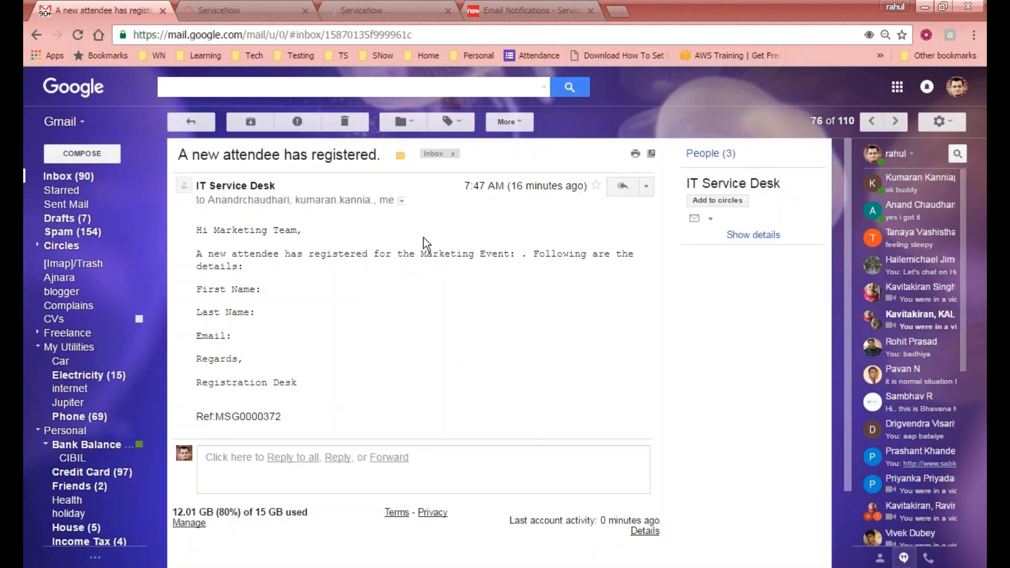
click(177, 119)
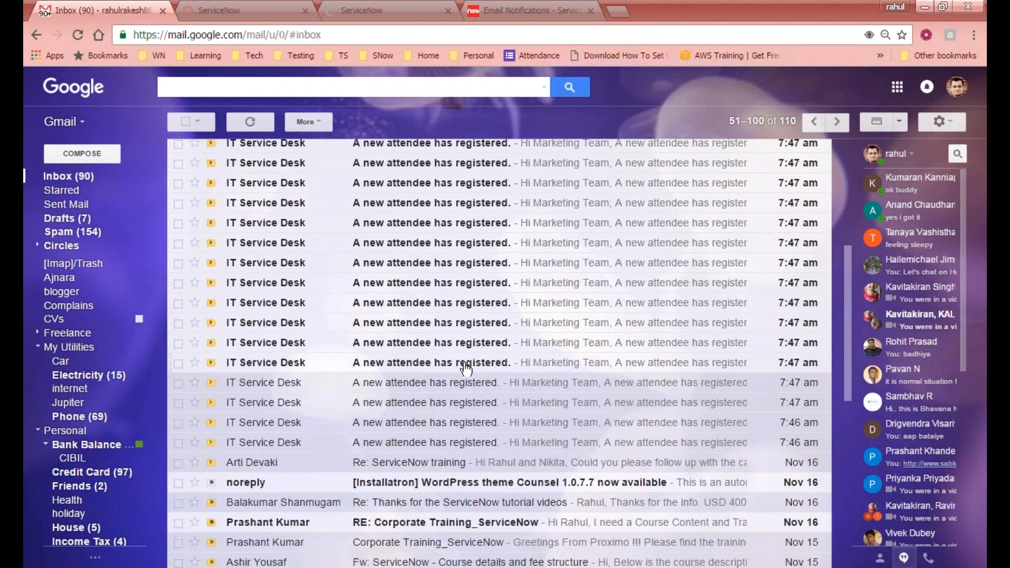
click(465, 364)
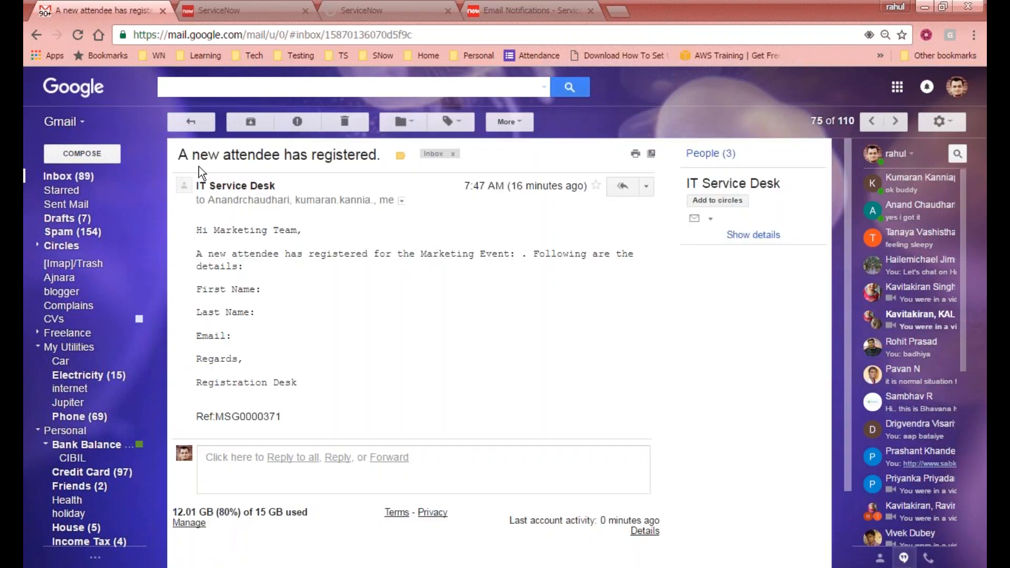
click(200, 123)
scroll(526, 337, up, 3)
scroll(563, 361, up, 3)
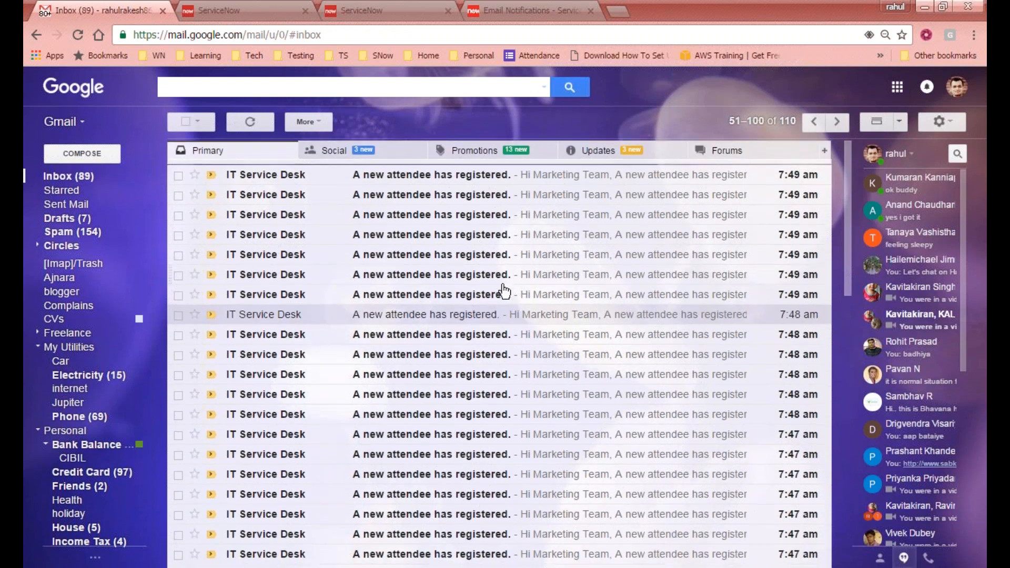
scroll(505, 291, down, 8)
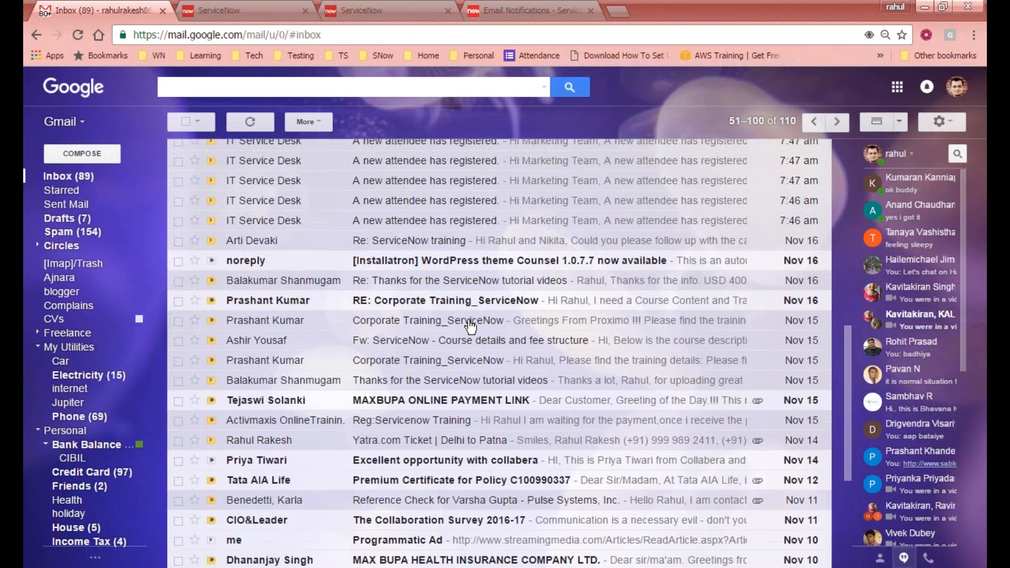
scroll(470, 324, up, 5)
click(440, 269)
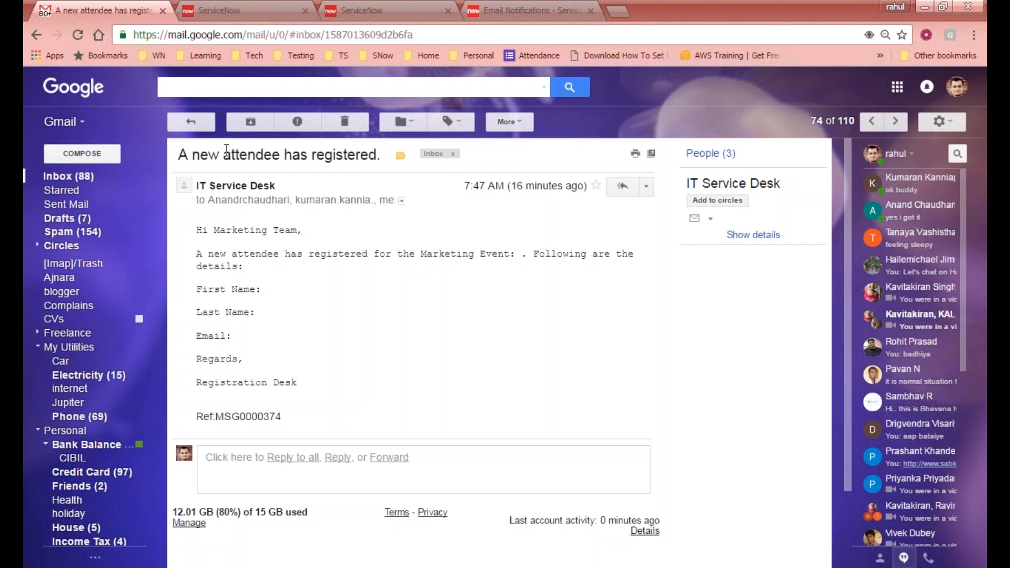
click(183, 120)
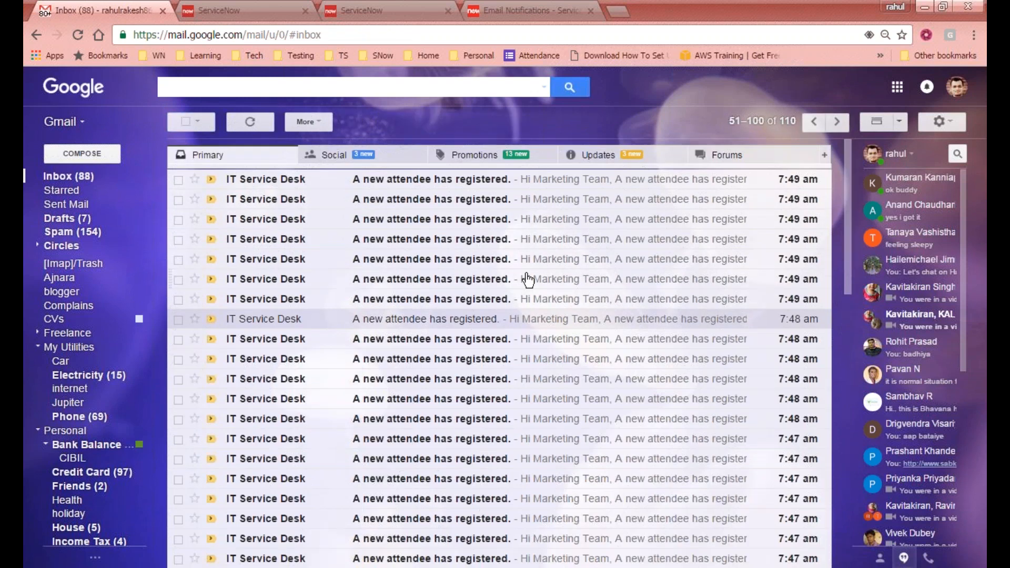
click(282, 11)
click(181, 210)
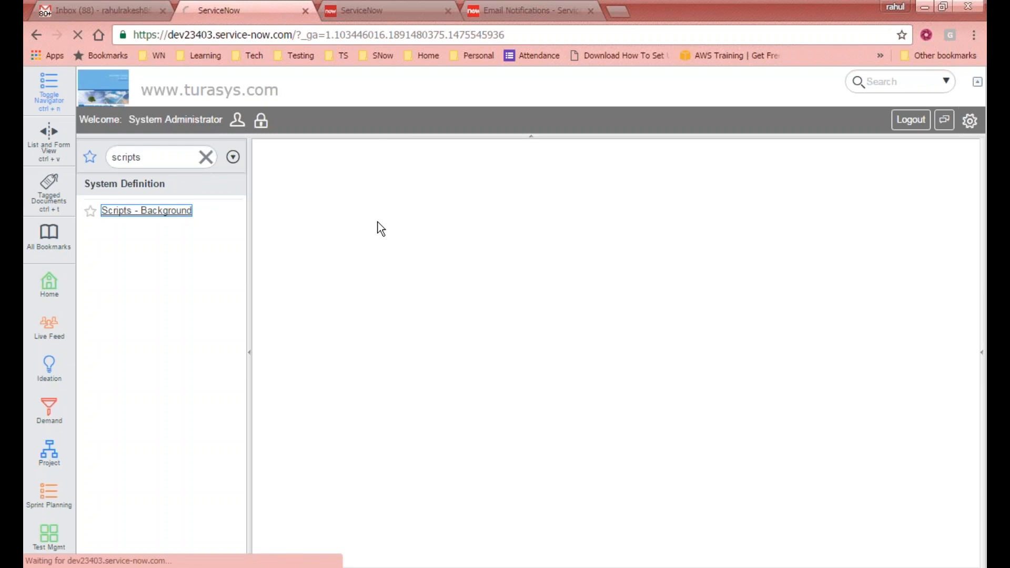
- Paste the empty-email attendee deletion script and run it in the x_25488_marketing scope
click(460, 525)
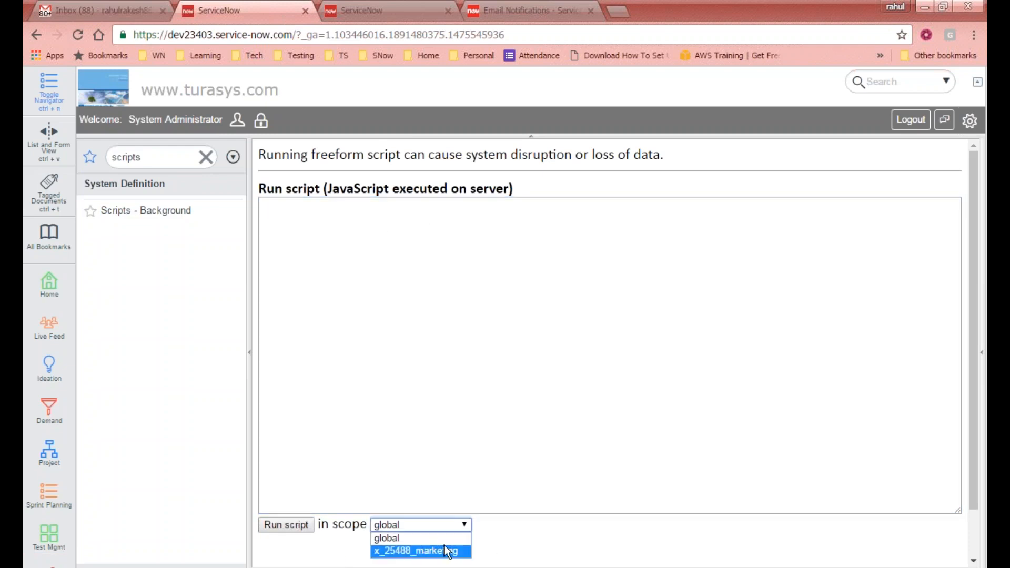
click(422, 551)
click(323, 261)
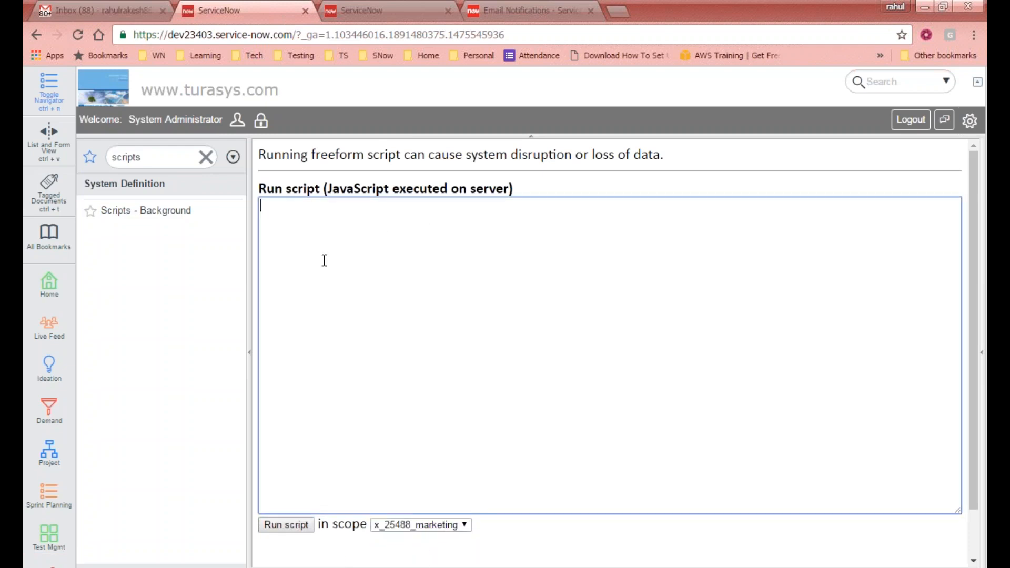
key(ctrl+v)
click(285, 525)
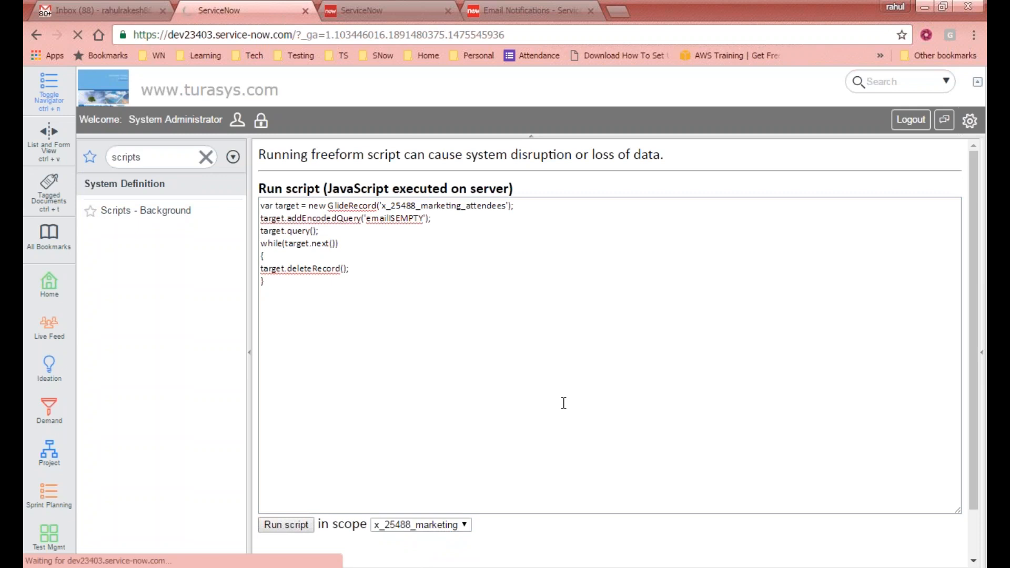
- In the third ServiceNow tab, filter the navigator on 'atte' and open the Attendees list
click(416, 11)
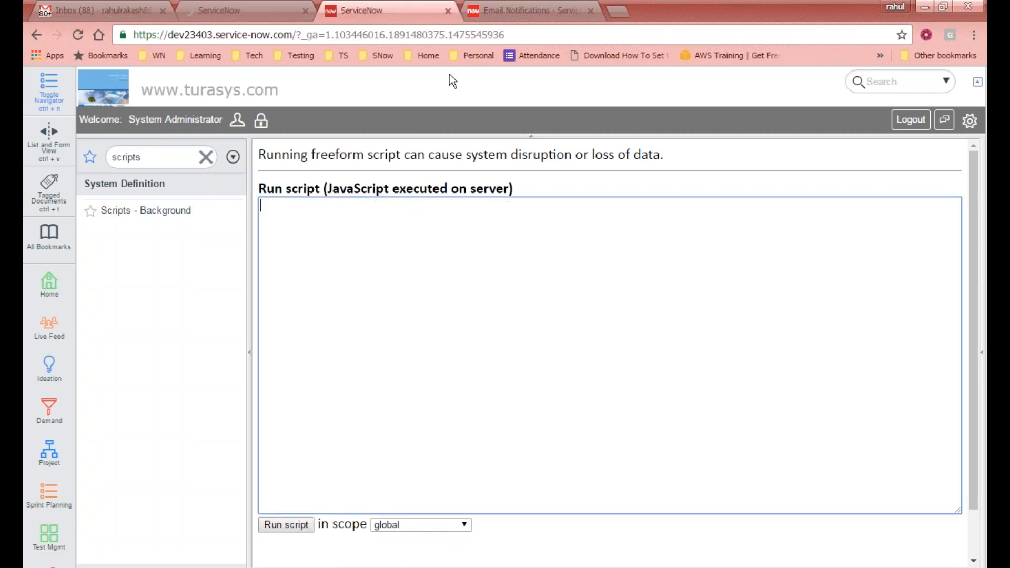
click(187, 157)
text(atte)
click(123, 203)
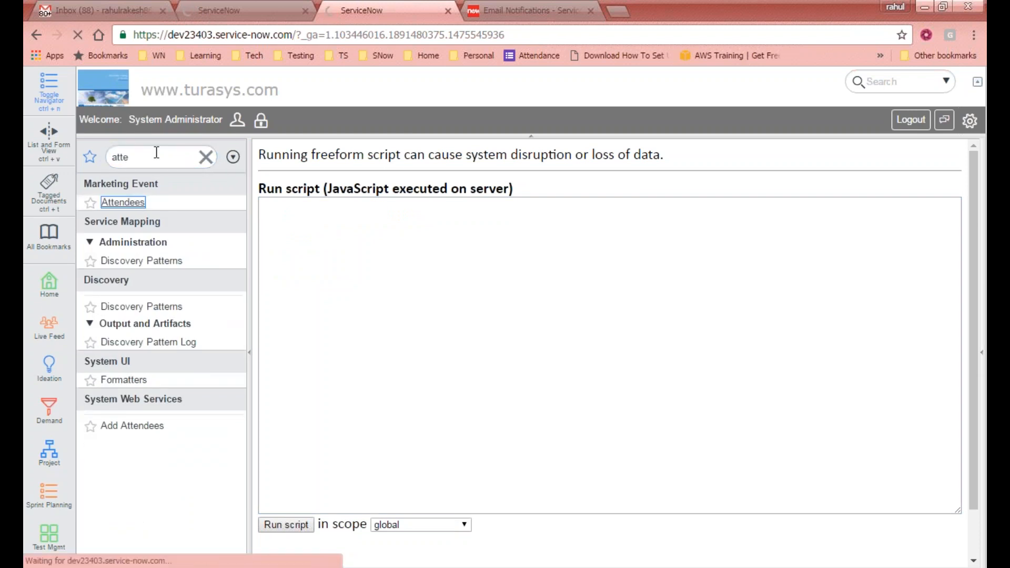
- Compare the script tab with the Attendees tab, then bring the Gmail inbox forward
click(236, 10)
click(392, 8)
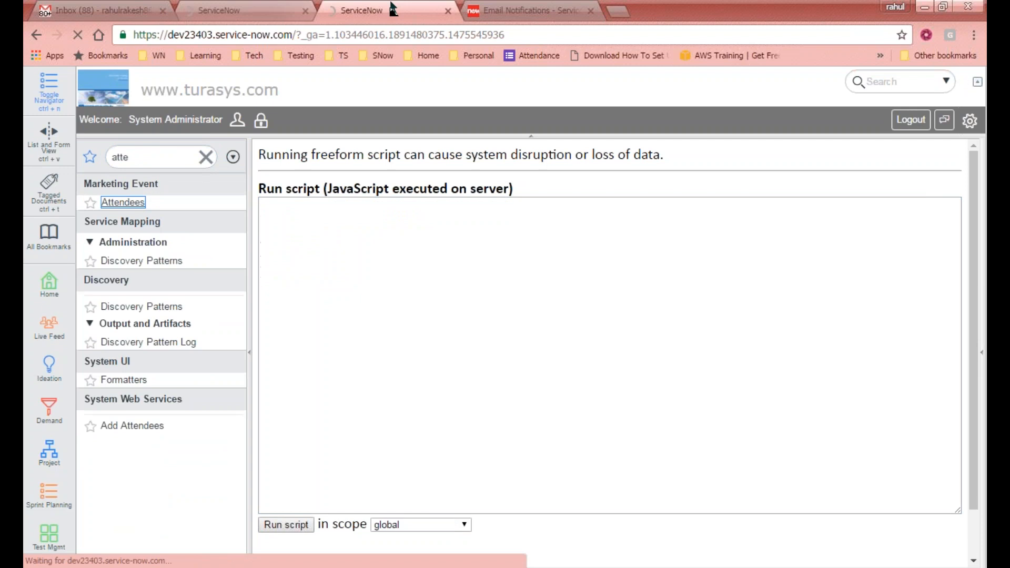
click(243, 7)
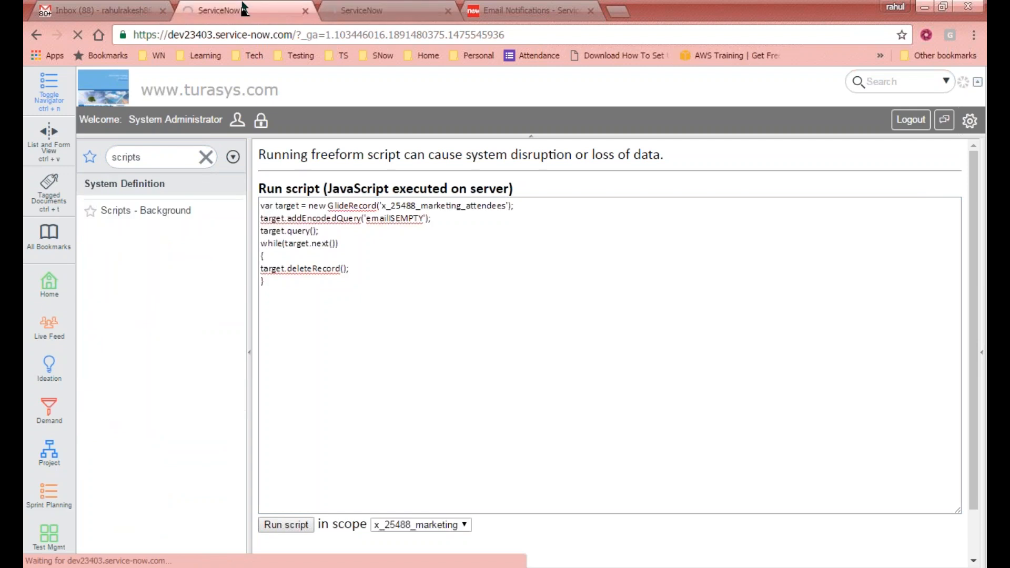
click(374, 8)
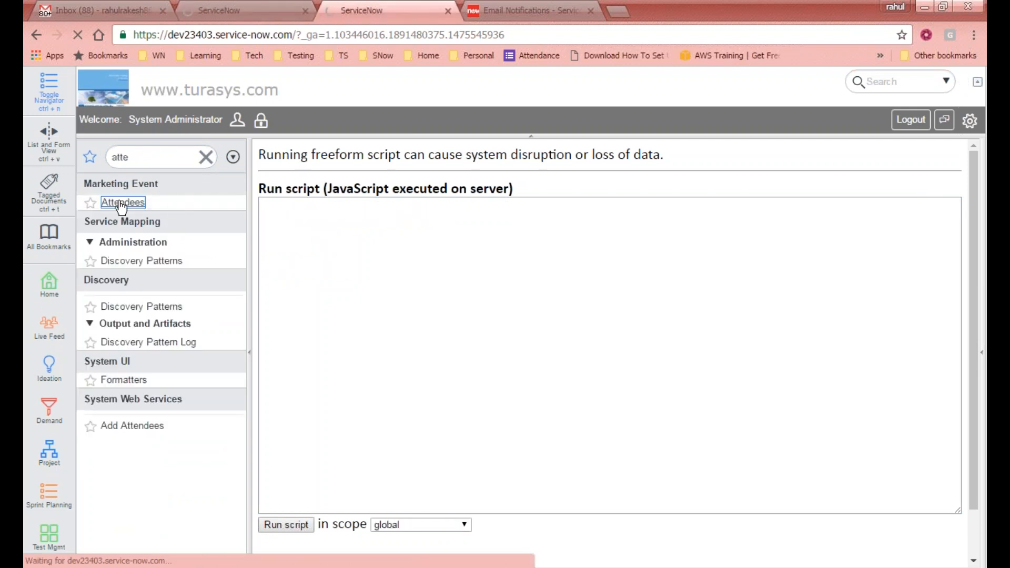
click(237, 7)
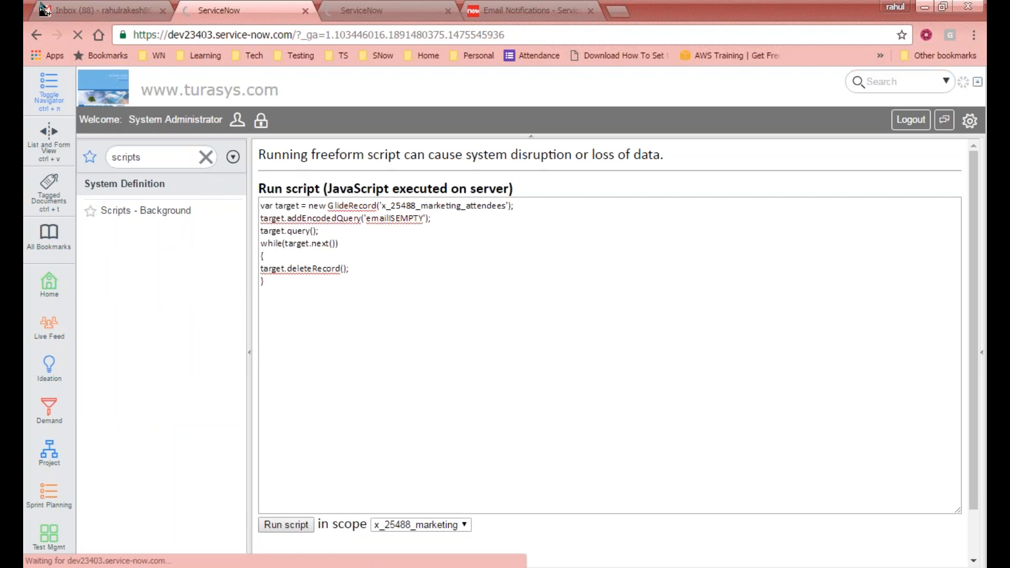
click(112, 8)
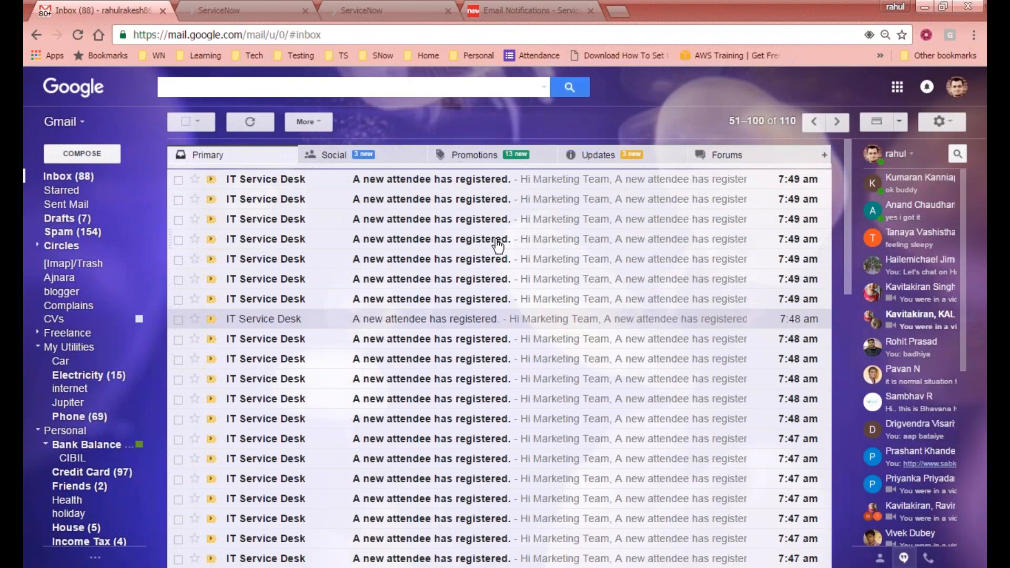
- Range-select the attendee notification emails from oldest to newest and delete them
scroll(434, 343, down, 3)
scroll(433, 343, down, 3)
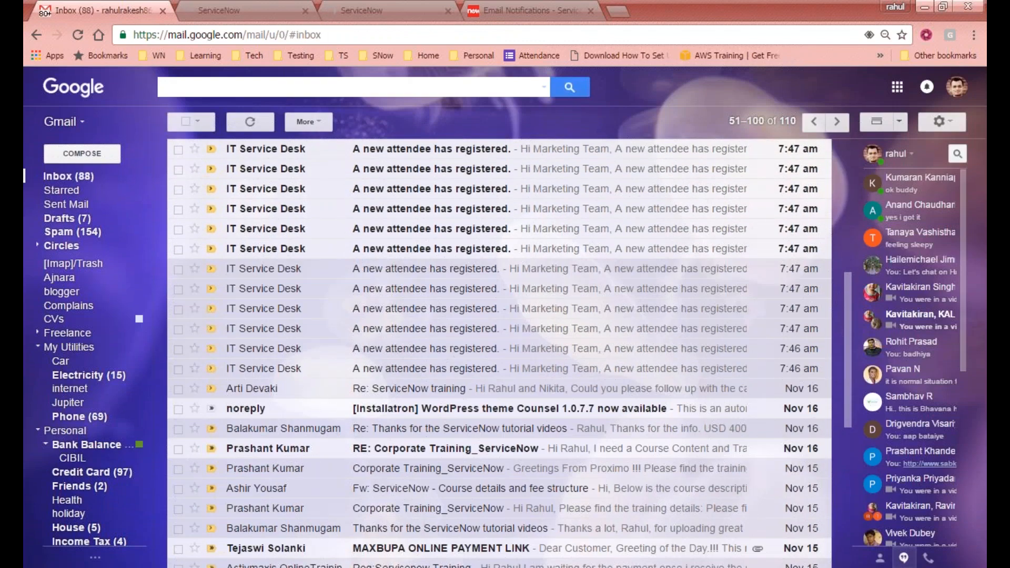
click(179, 369)
scroll(246, 339, up, 7)
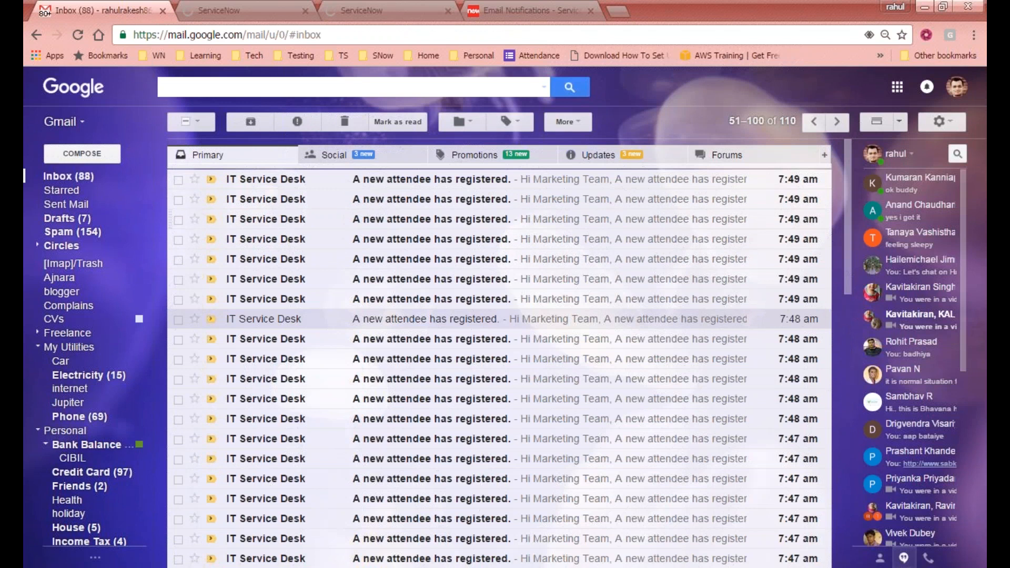
shift+click(178, 179)
scroll(388, 266, down, 3)
scroll(387, 266, up, 3)
click(344, 121)
- Check the ServiceNow script tabs, then refresh Gmail and glance at the Updates category
click(310, 12)
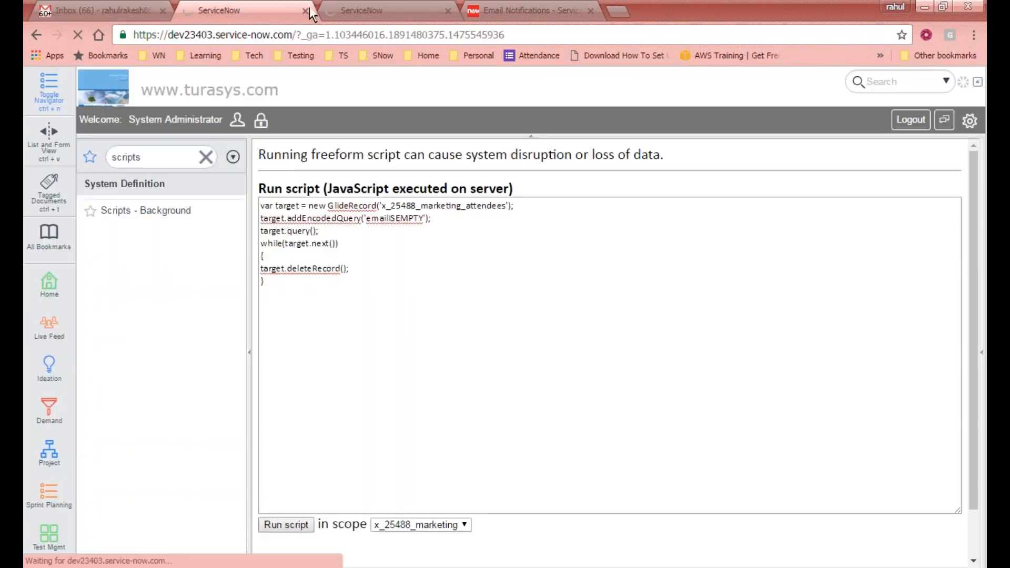
click(374, 8)
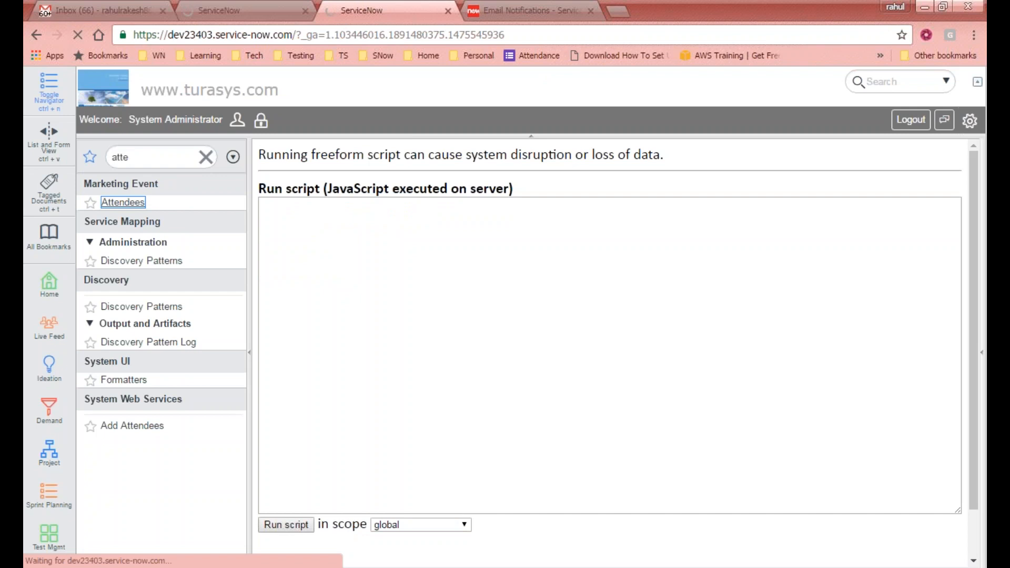
click(276, 9)
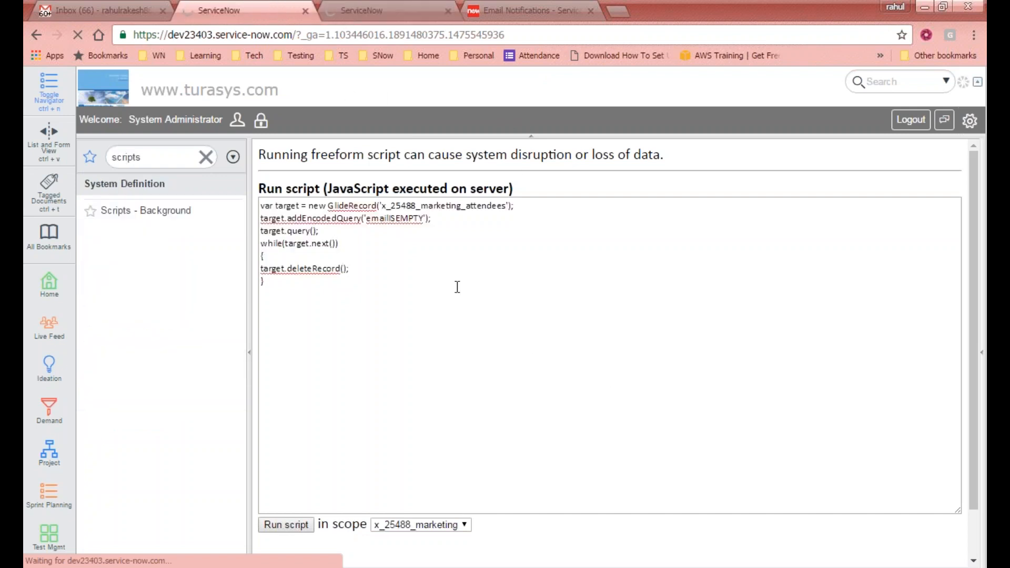
key(ctrl+1)
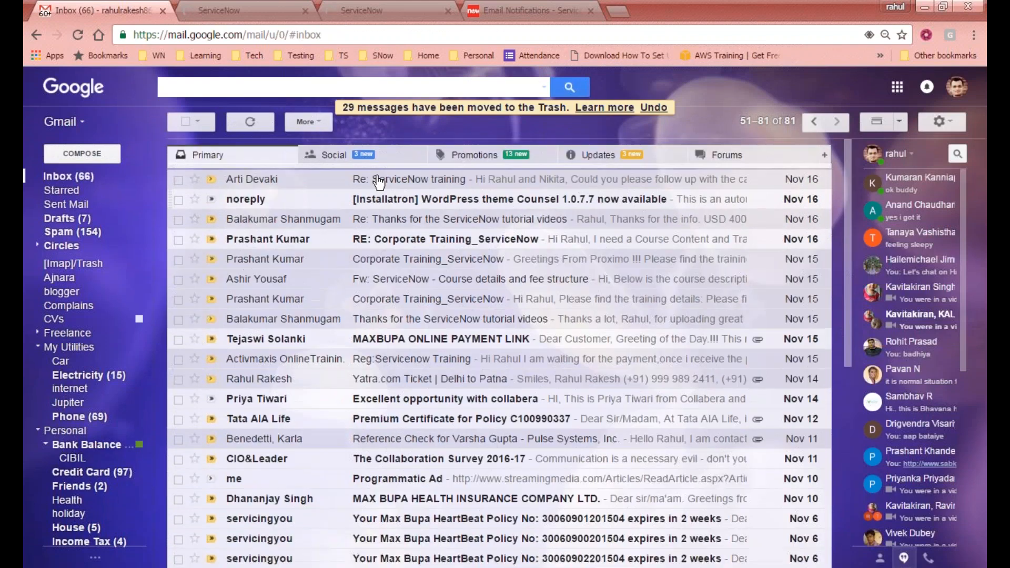
click(264, 119)
click(625, 156)
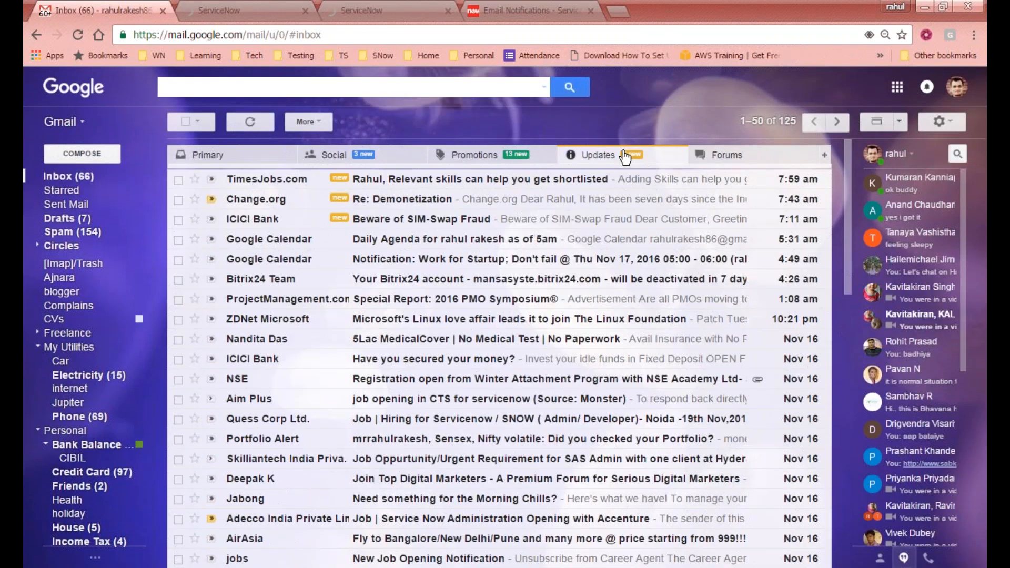
click(215, 160)
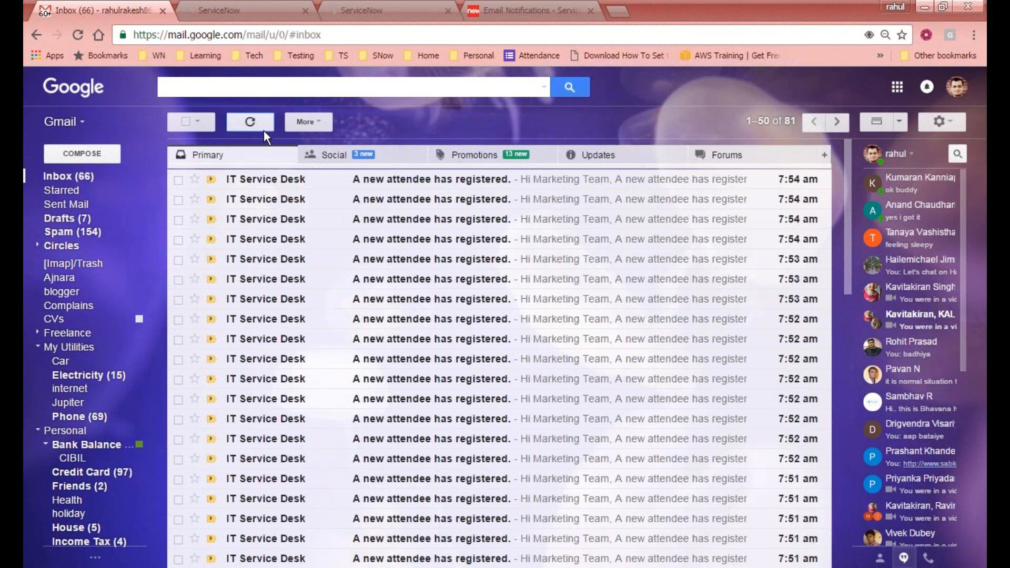
click(261, 129)
- Select the next 50 attendee notification emails and delete them
click(178, 183)
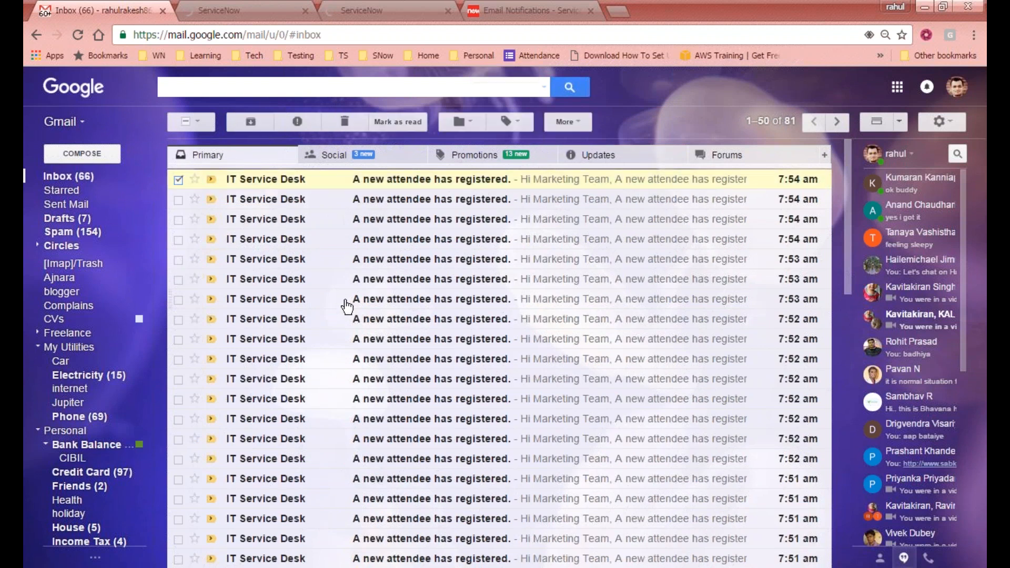
scroll(345, 304, down, 5)
scroll(346, 307, down, 3)
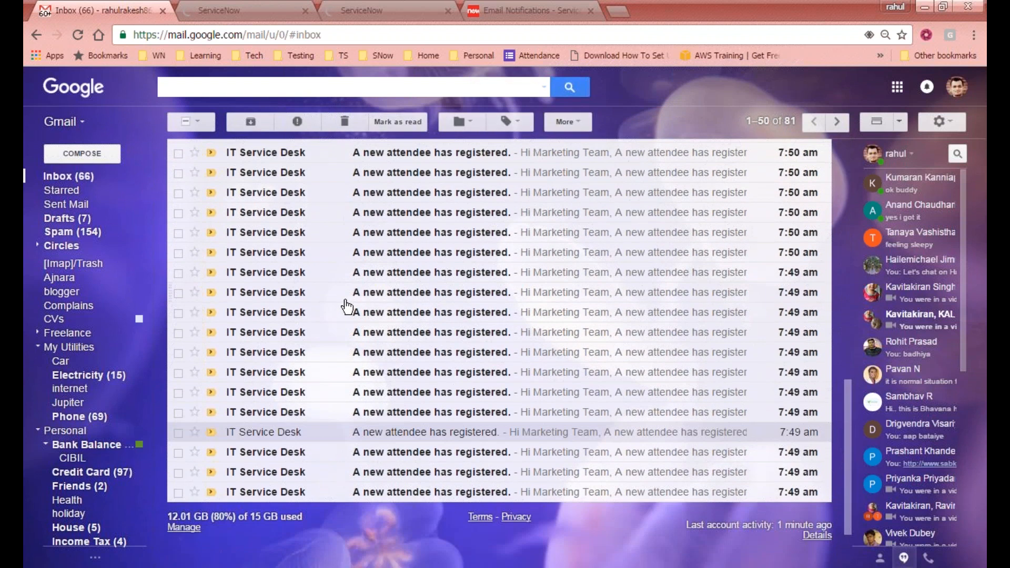
shift+click(183, 498)
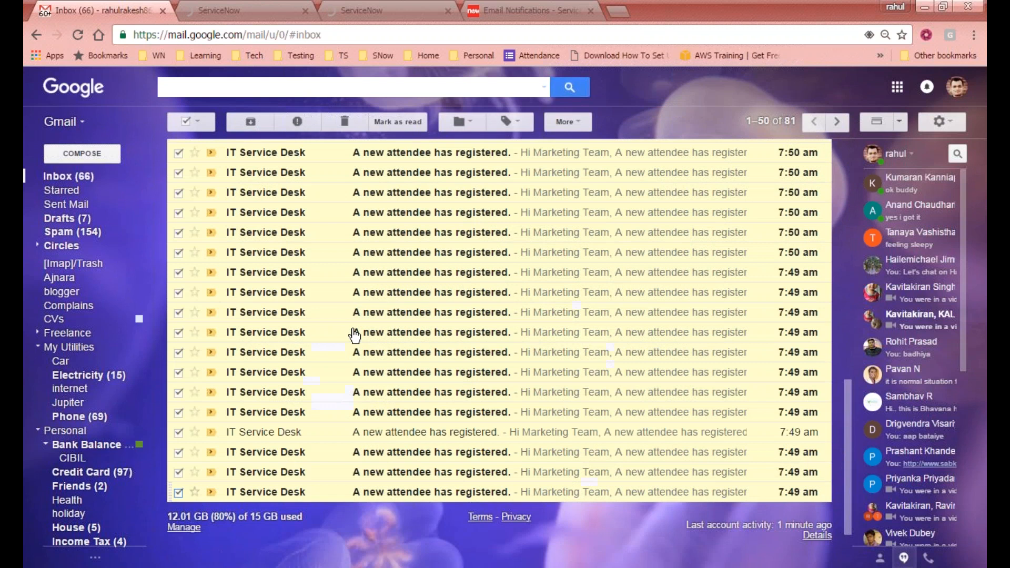
scroll(358, 326, up, 8)
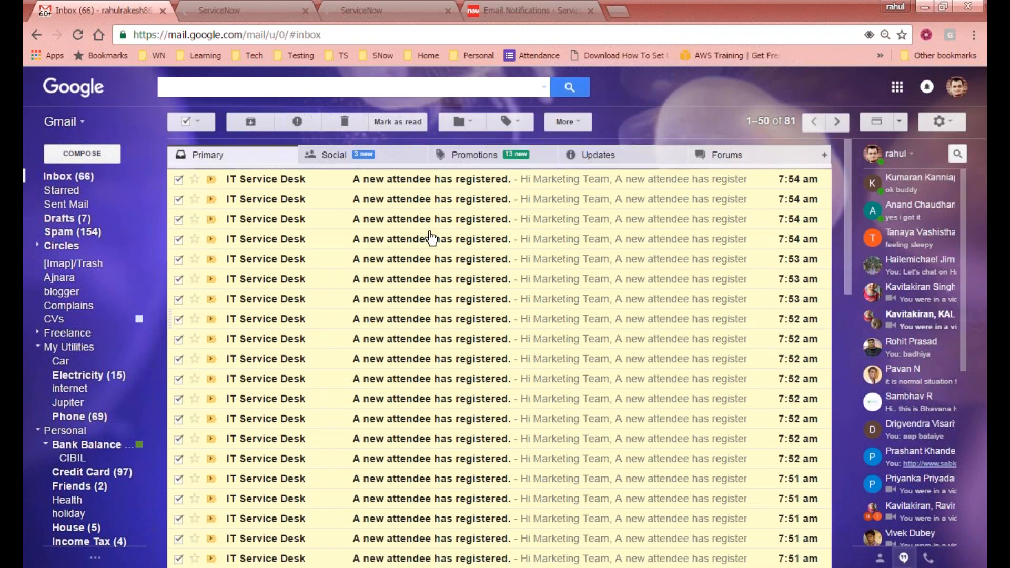
scroll(430, 238, down, 8)
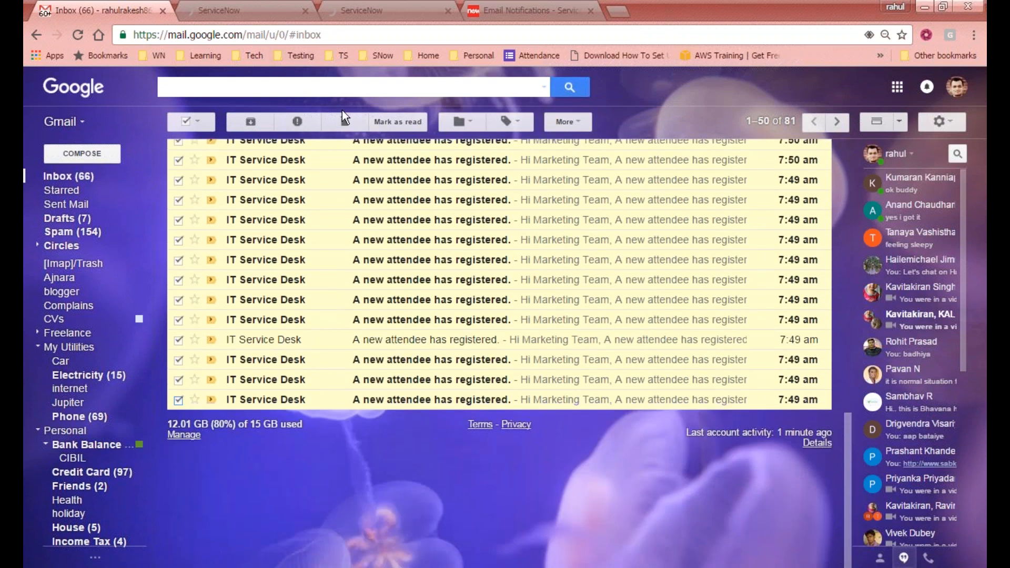
click(349, 123)
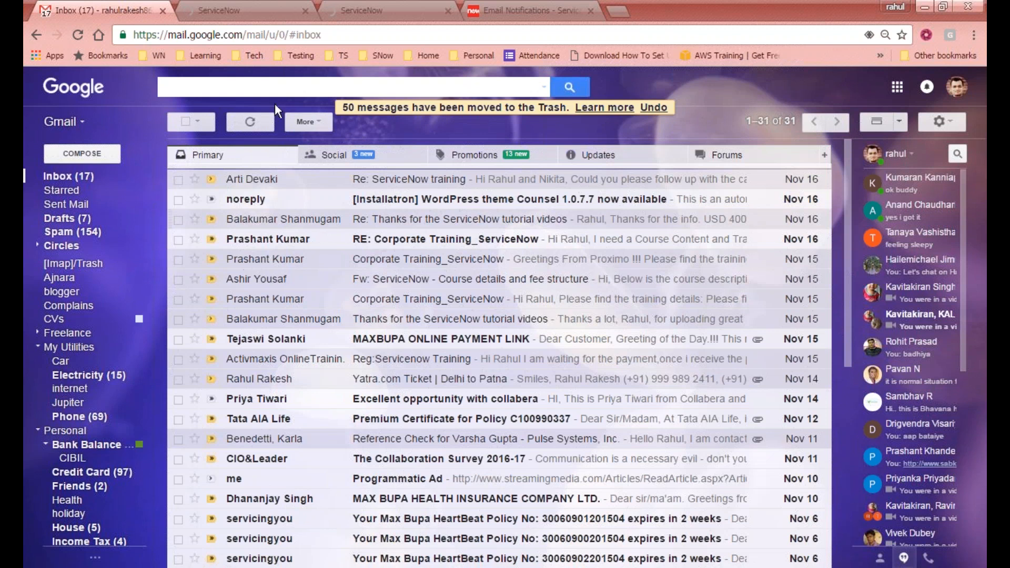
click(260, 122)
click(280, 12)
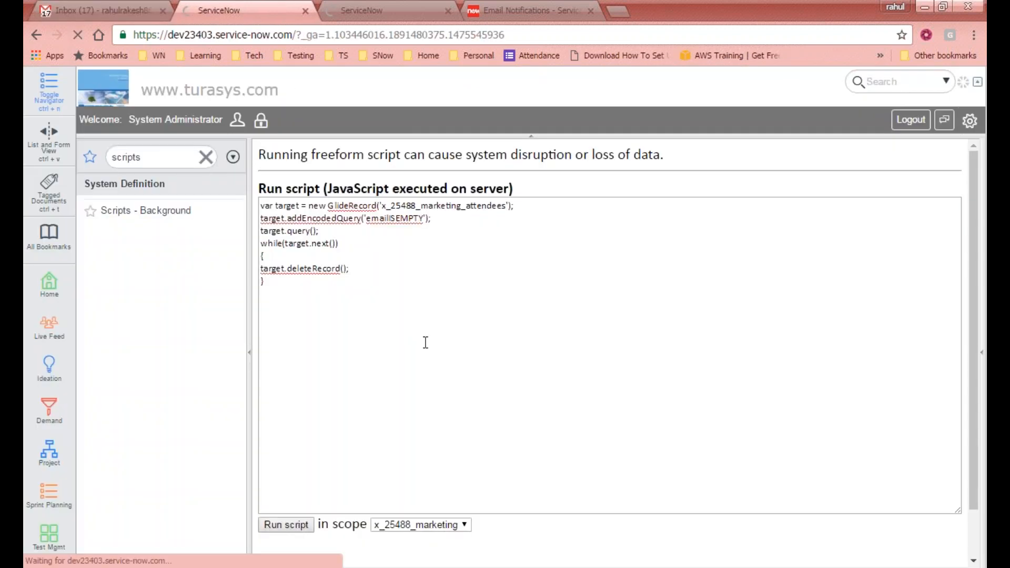
- Scroll the Run script page and select the instance's base web address in the other ServiceNow session
scroll(424, 343, down, 1)
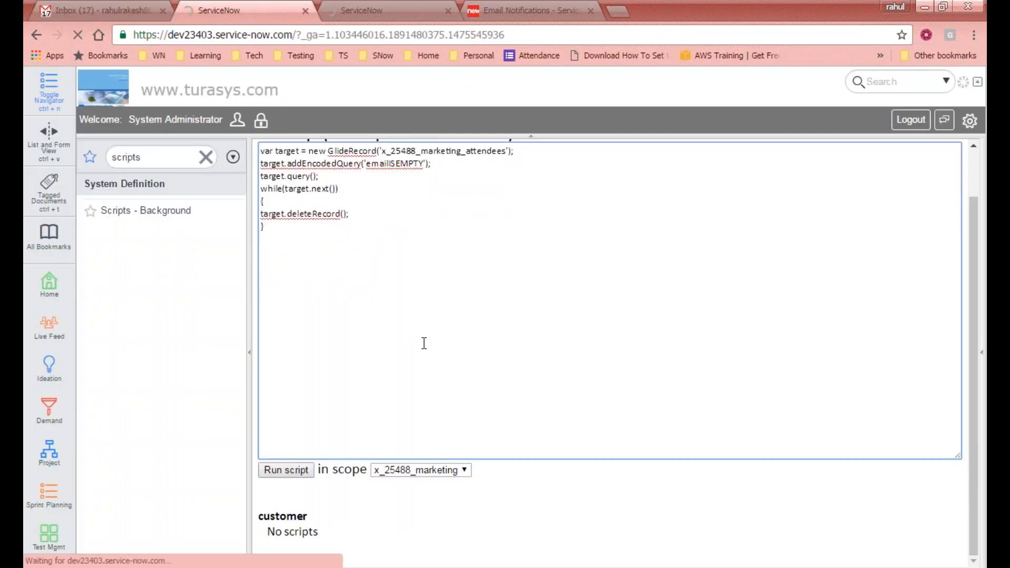
scroll(424, 343, up, 1)
scroll(424, 343, down, 1)
click(302, 476)
click(397, 10)
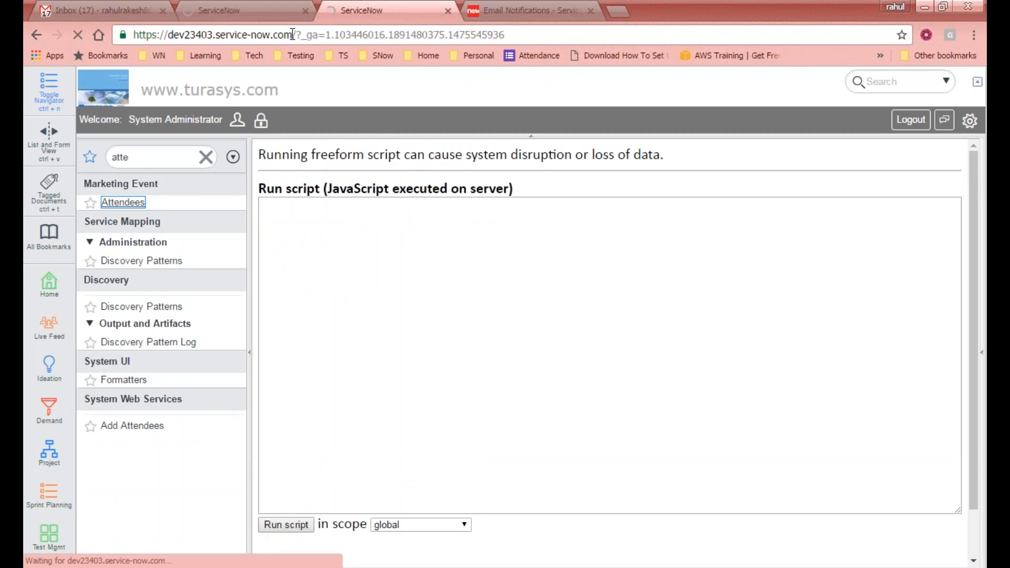
drag(291, 36, 135, 35)
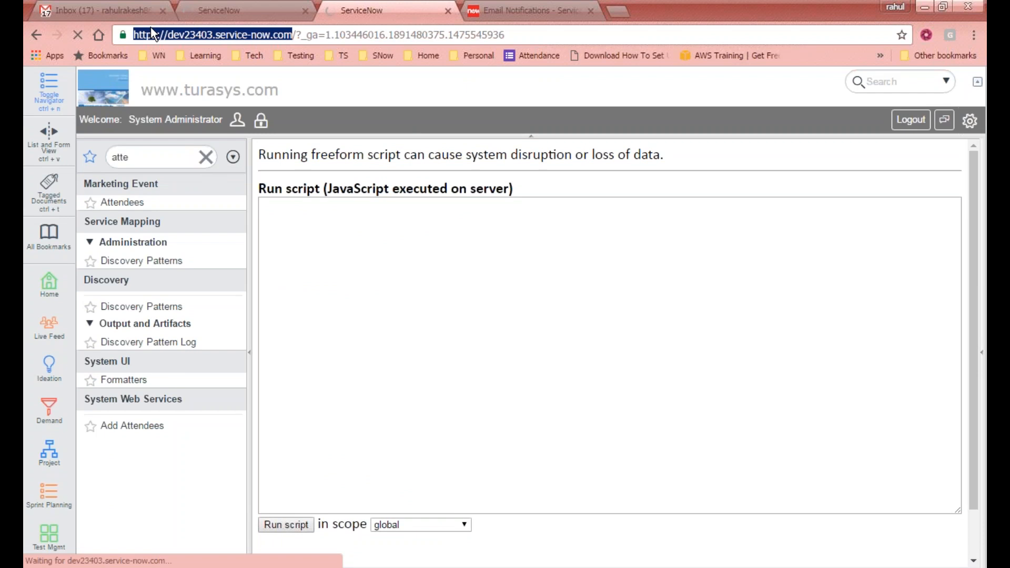
click(312, 10)
click(377, 7)
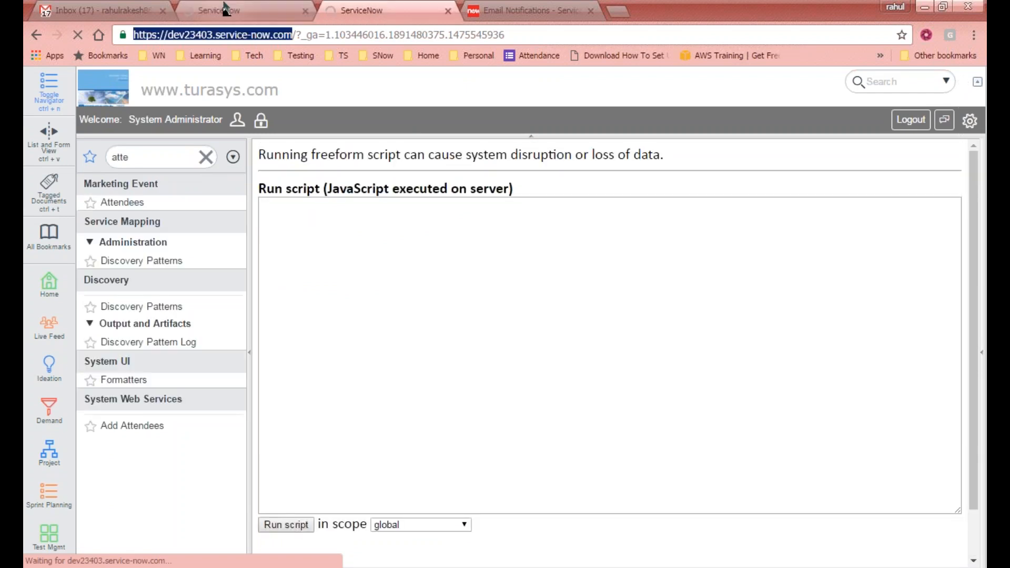
click(100, 9)
- Refresh Gmail to confirm no new attendee notifications, then return to the third ServiceNow tab
click(245, 121)
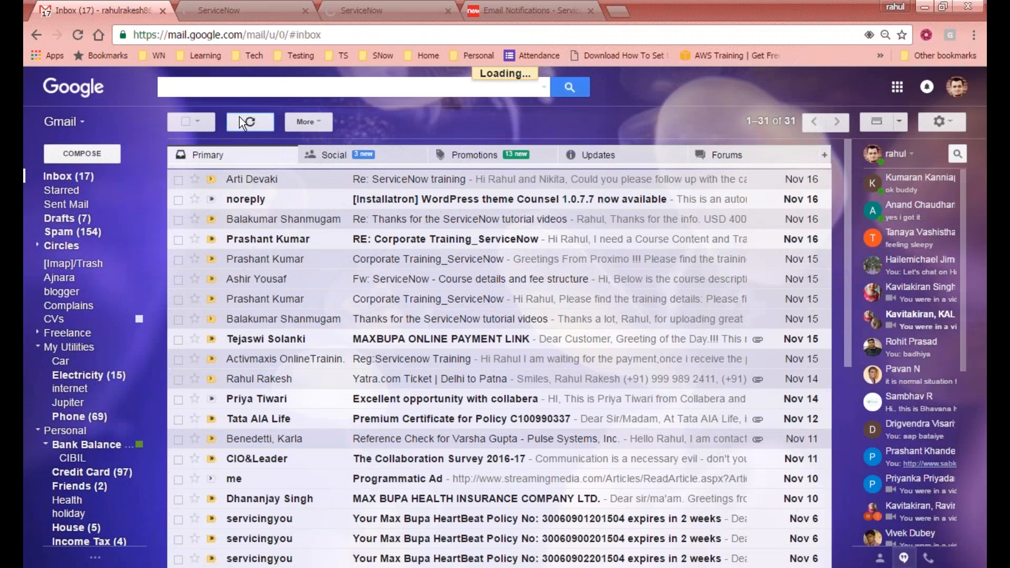
click(416, 9)
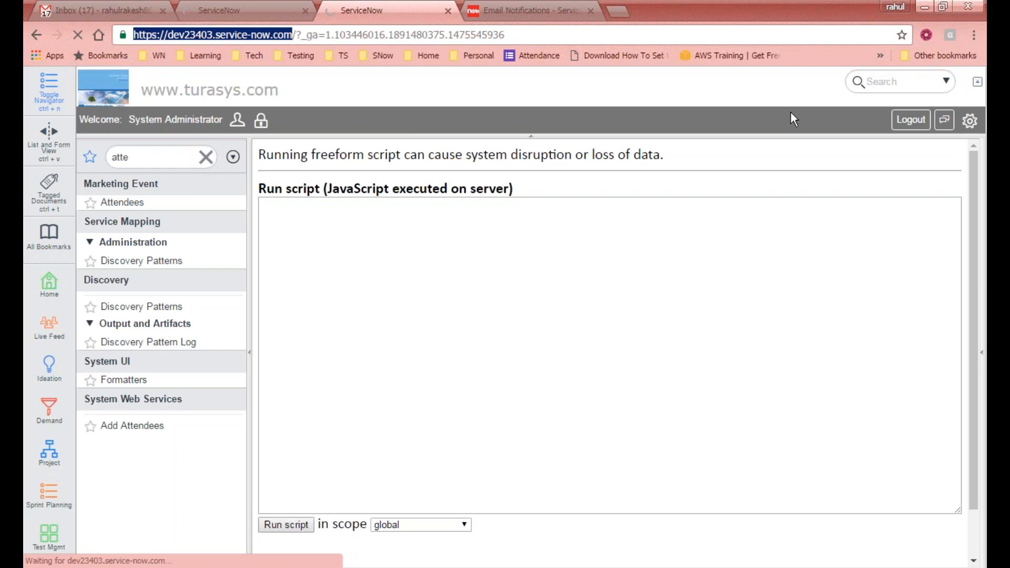
- Check the delete script, refresh Gmail, and look at the other ServiceNow session
click(253, 10)
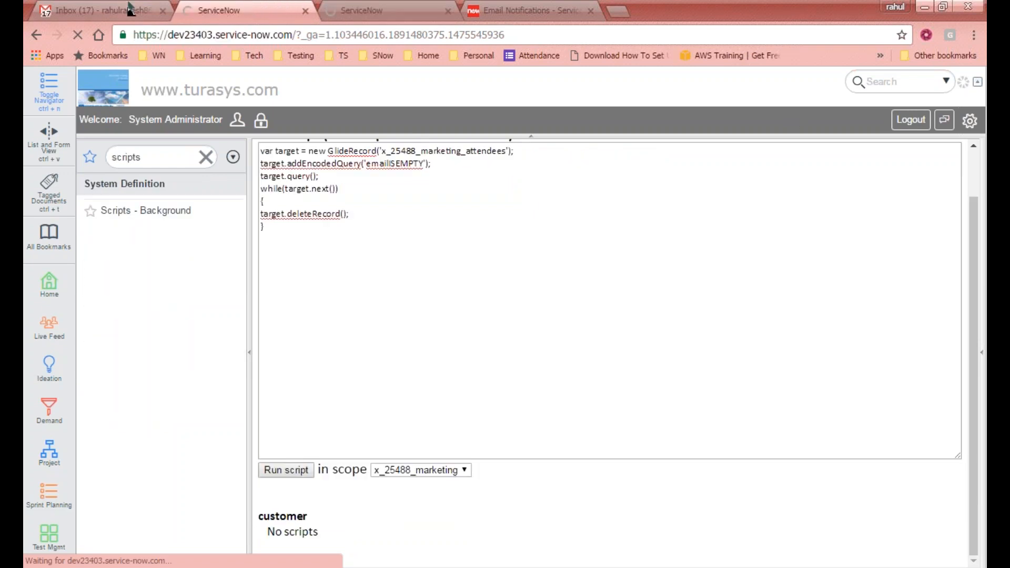
click(445, 237)
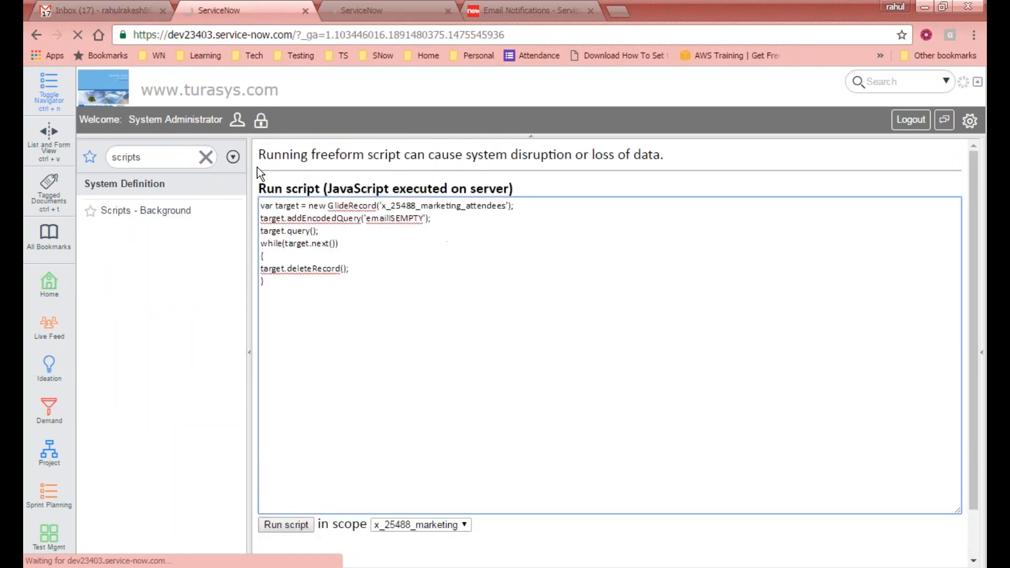
click(90, 8)
click(248, 125)
click(226, 4)
click(353, 10)
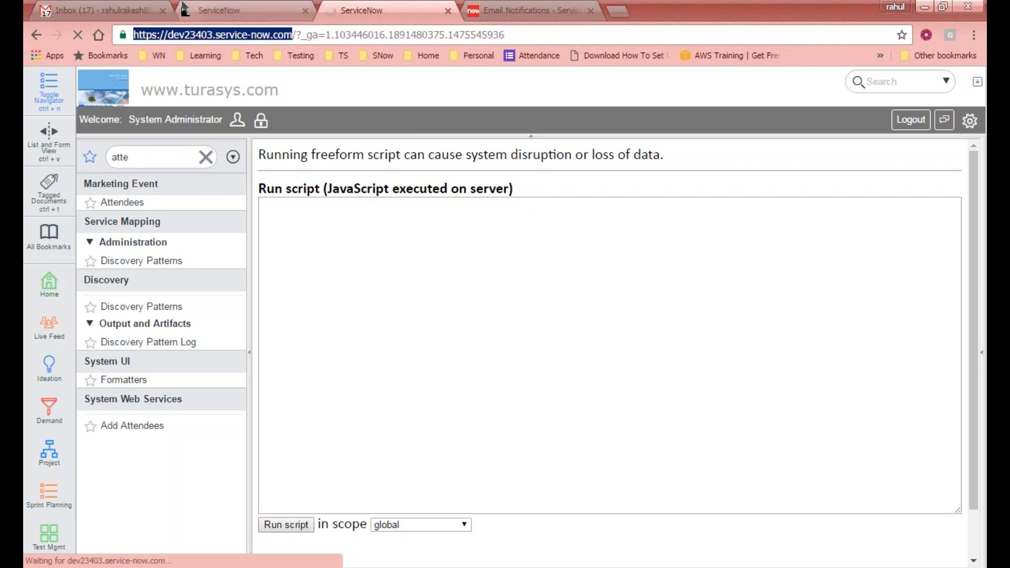
click(211, 10)
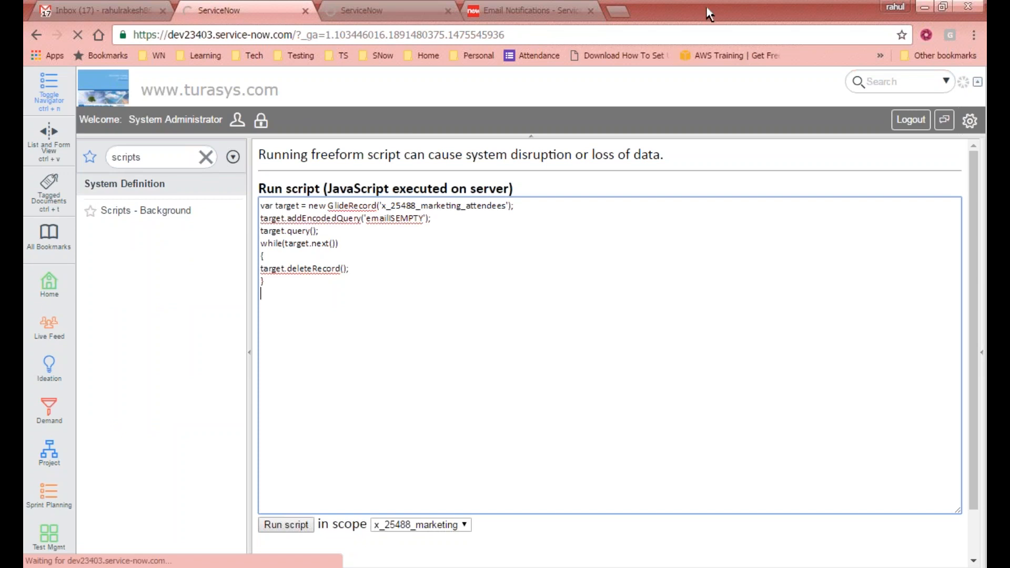
- Flip through the ServiceNow tabs, ending on the x_25488_marketing empty-email delete script
click(807, 10)
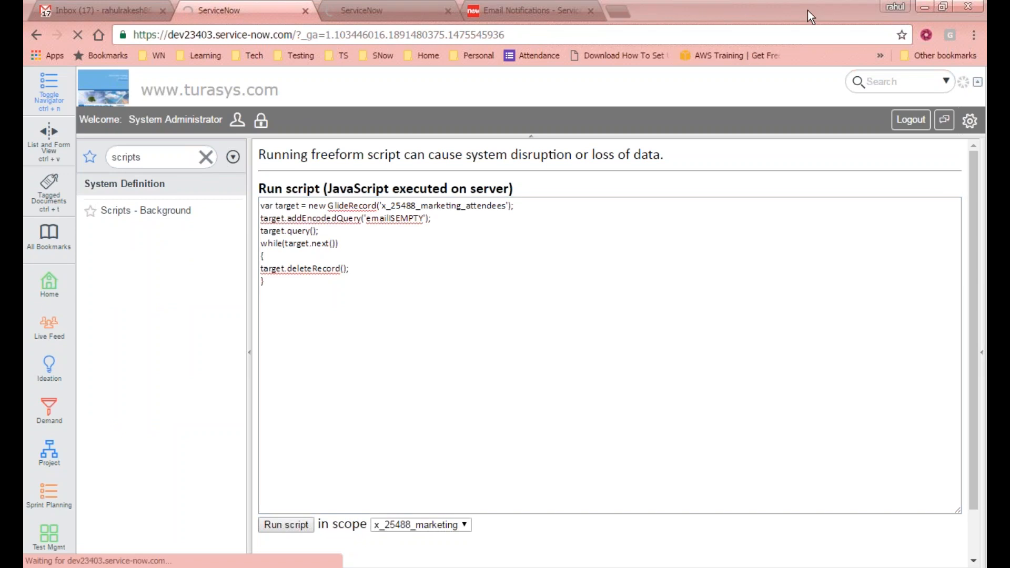
click(399, 11)
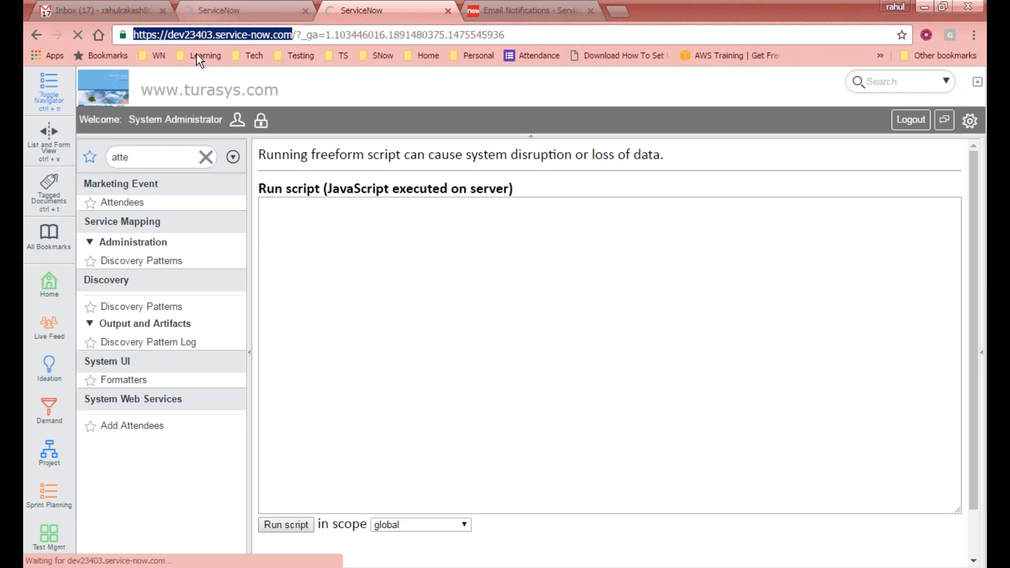
click(123, 202)
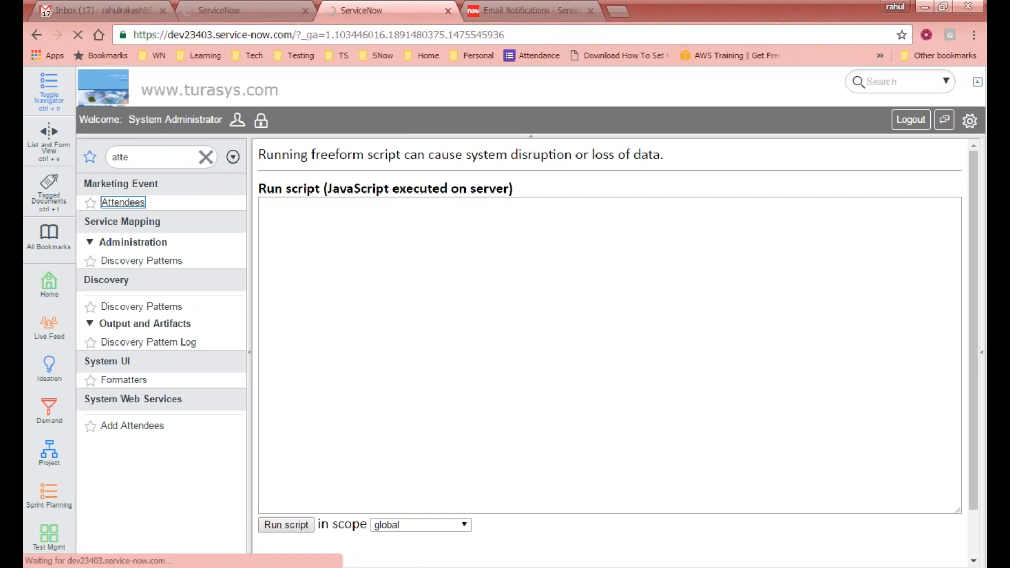
key(ctrl+shift+Tab)
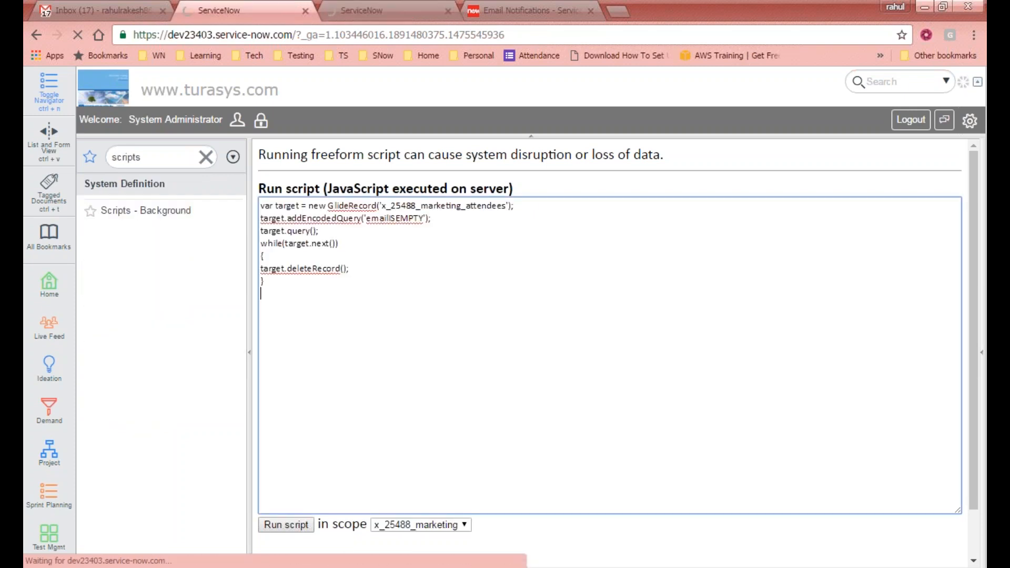
click(371, 12)
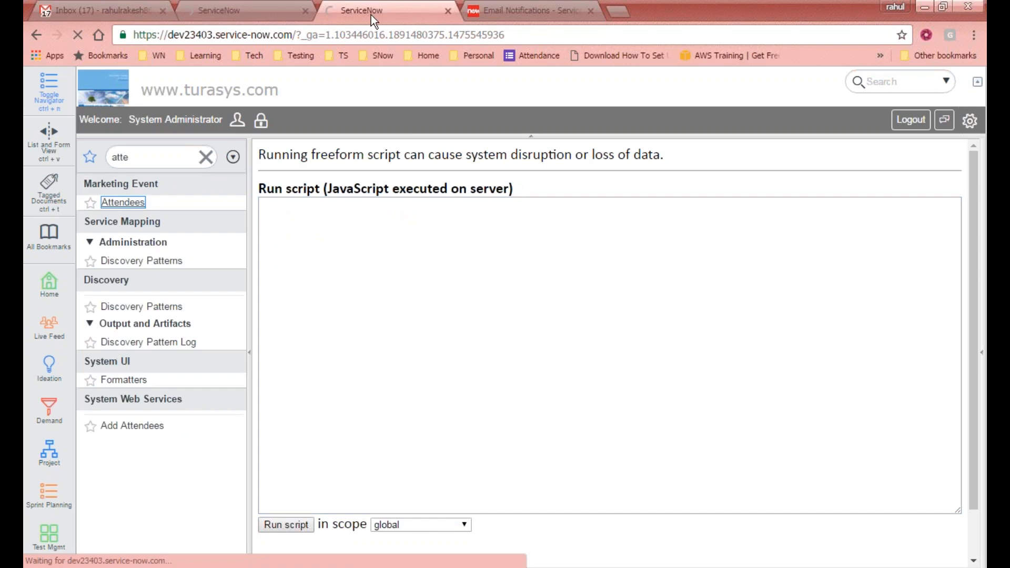
click(244, 7)
click(362, 8)
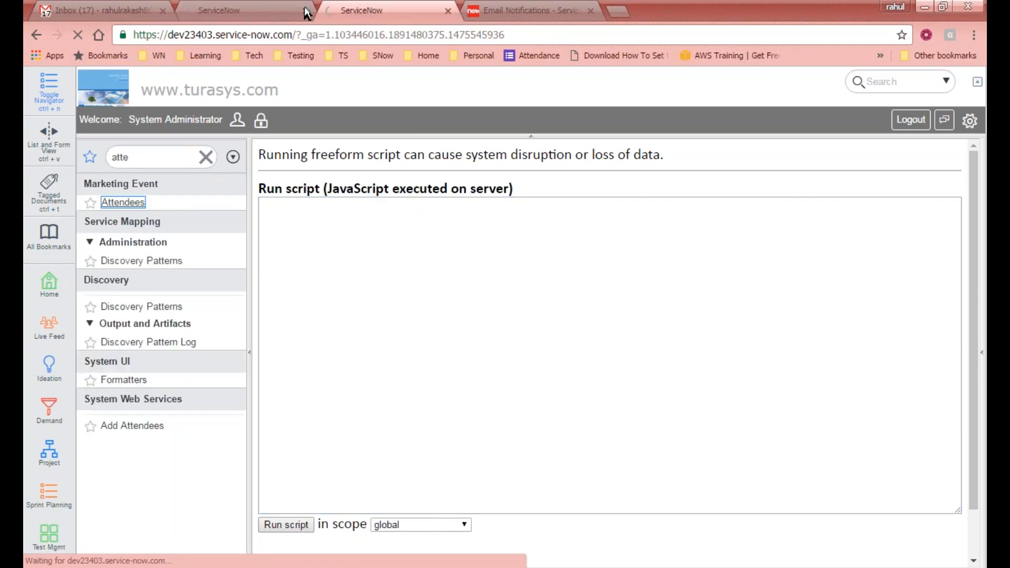
click(249, 10)
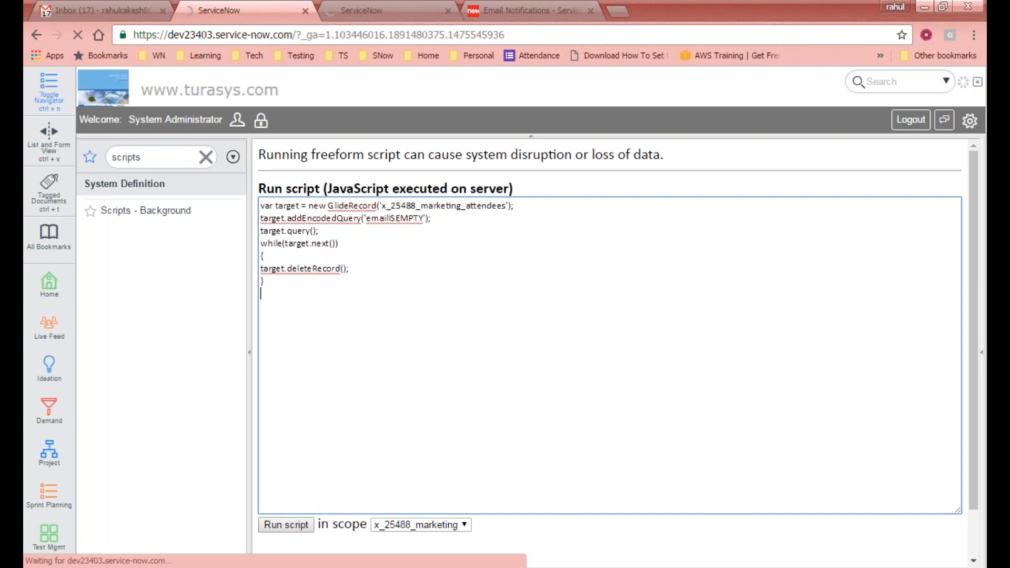
- Compare the delete-script tab with the Attendees module tab, scrolling the Attendees list
click(349, 10)
click(229, 10)
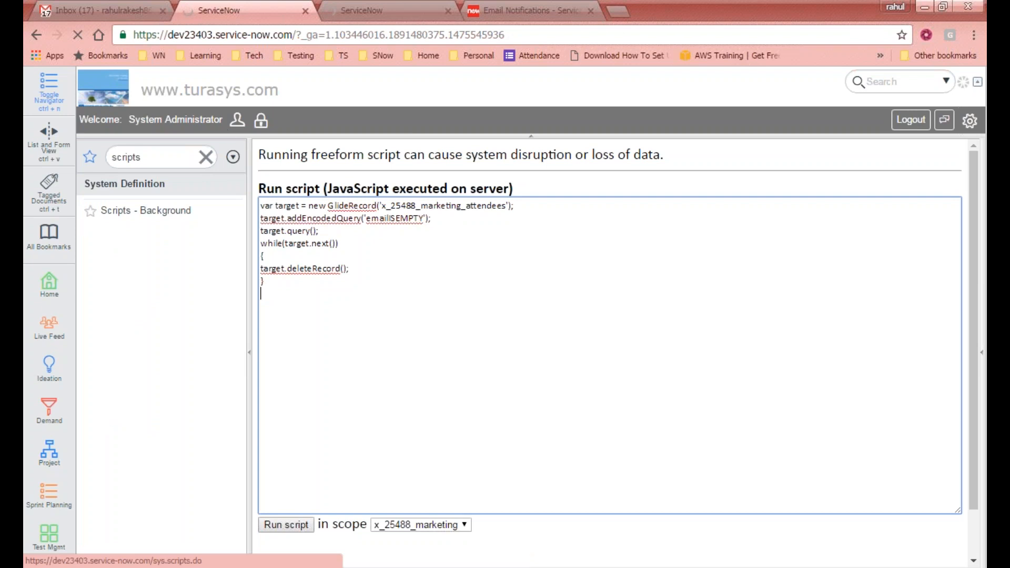
click(165, 158)
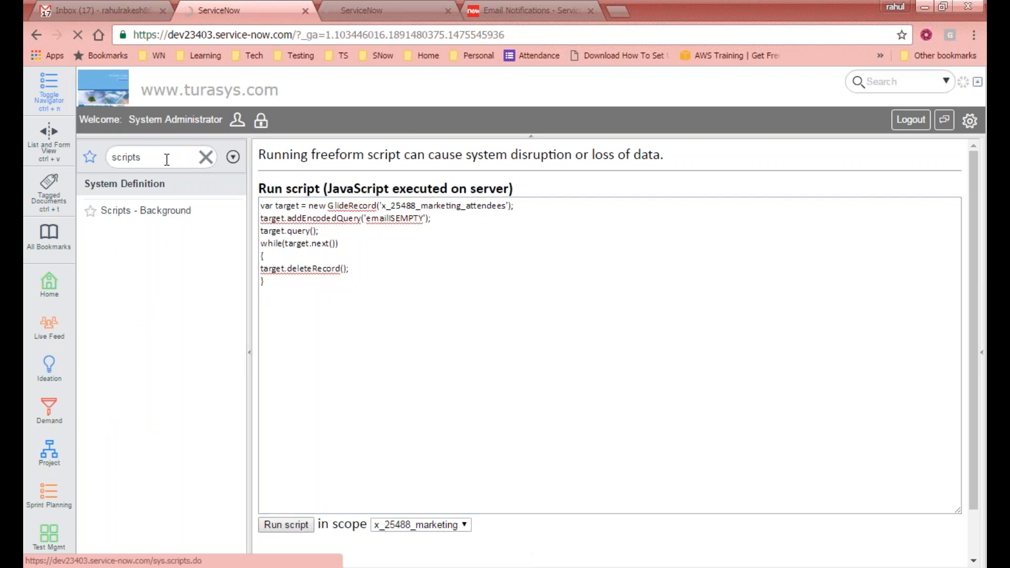
click(368, 11)
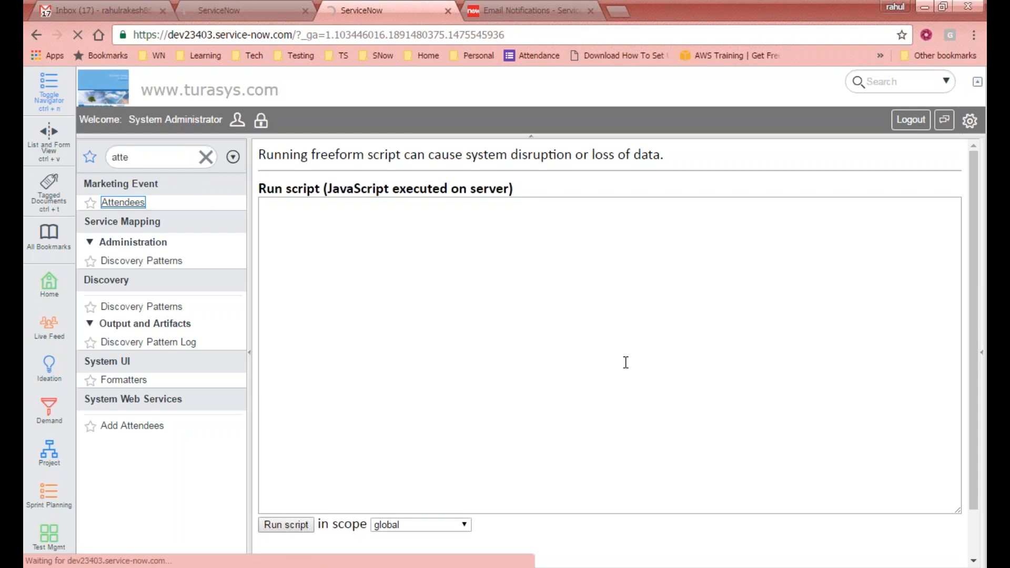
scroll(623, 364, down, 2)
scroll(597, 379, up, 2)
click(235, 8)
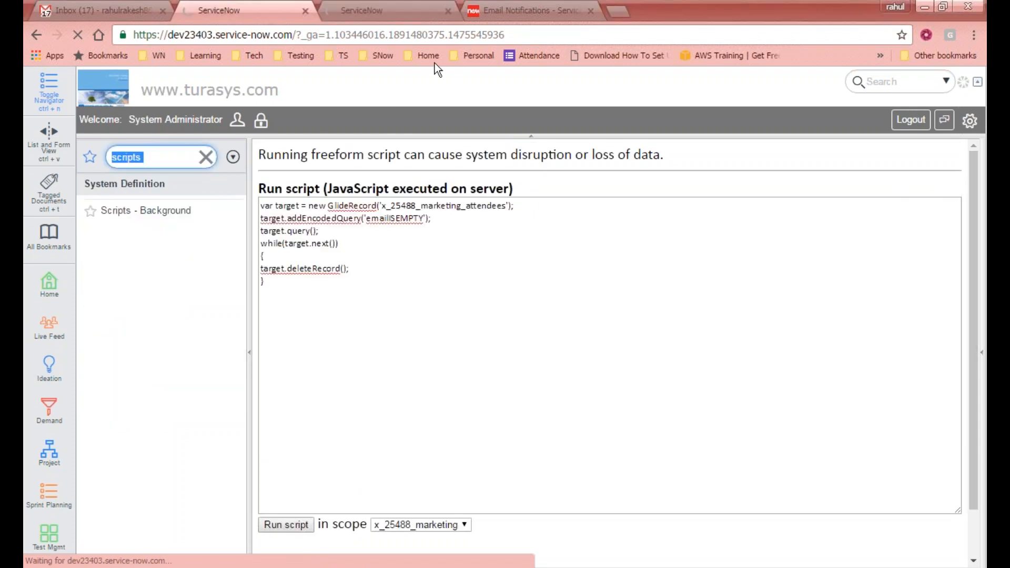
- Revisit the script editor and Attendees tab, then close the Email Notifications tab
click(338, 417)
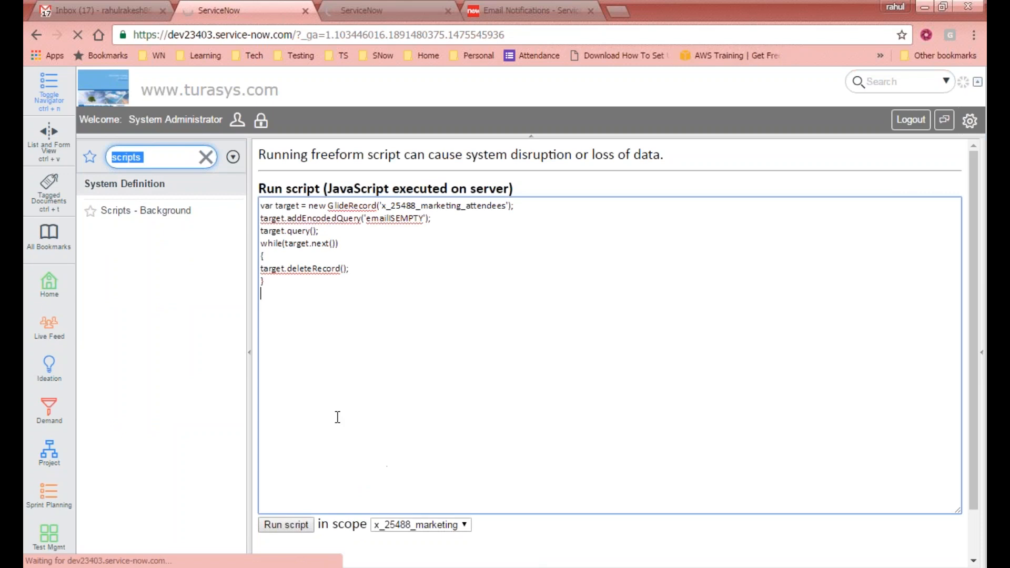
click(397, 9)
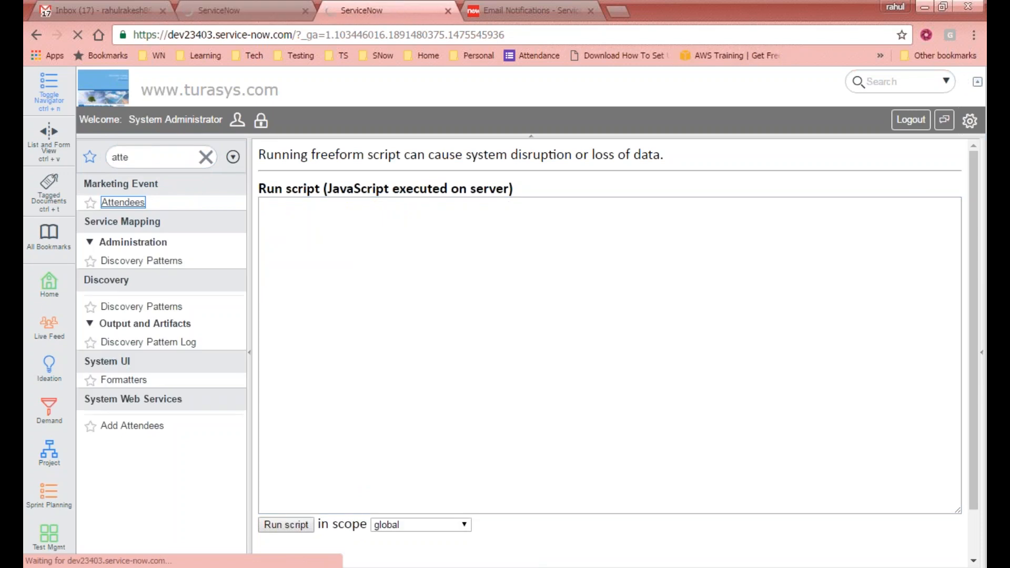
click(295, 9)
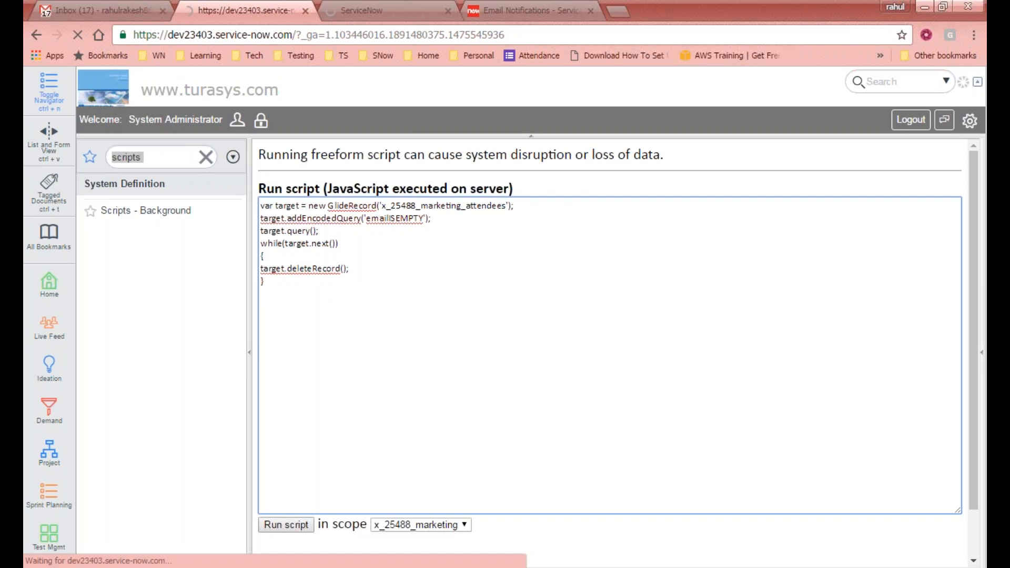
click(411, 9)
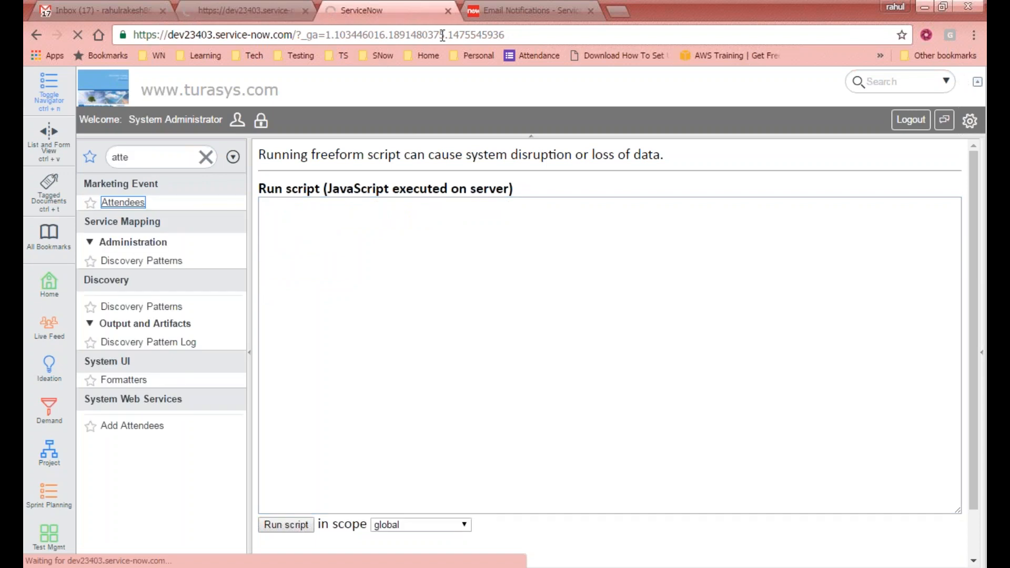
click(225, 7)
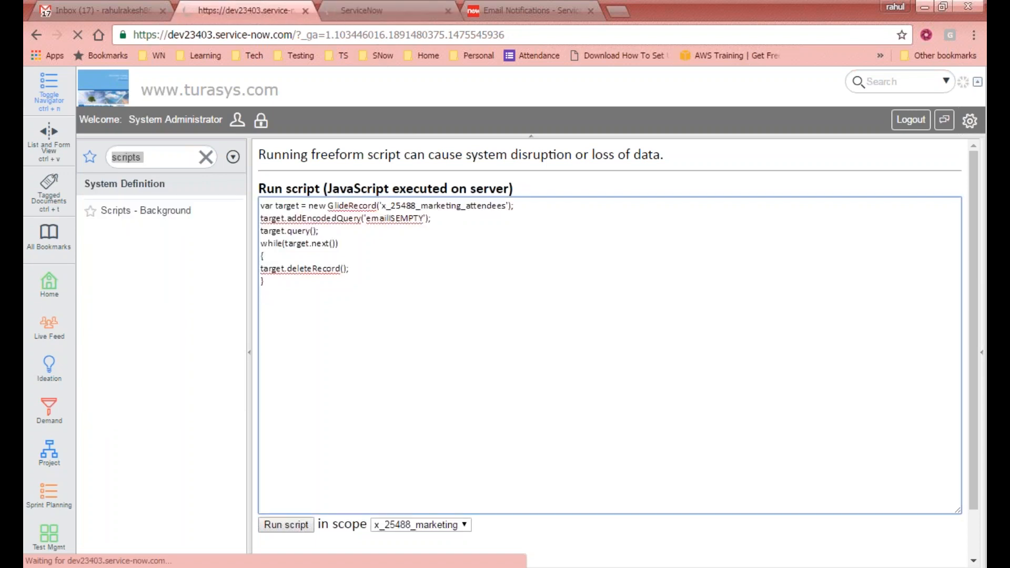
click(442, 11)
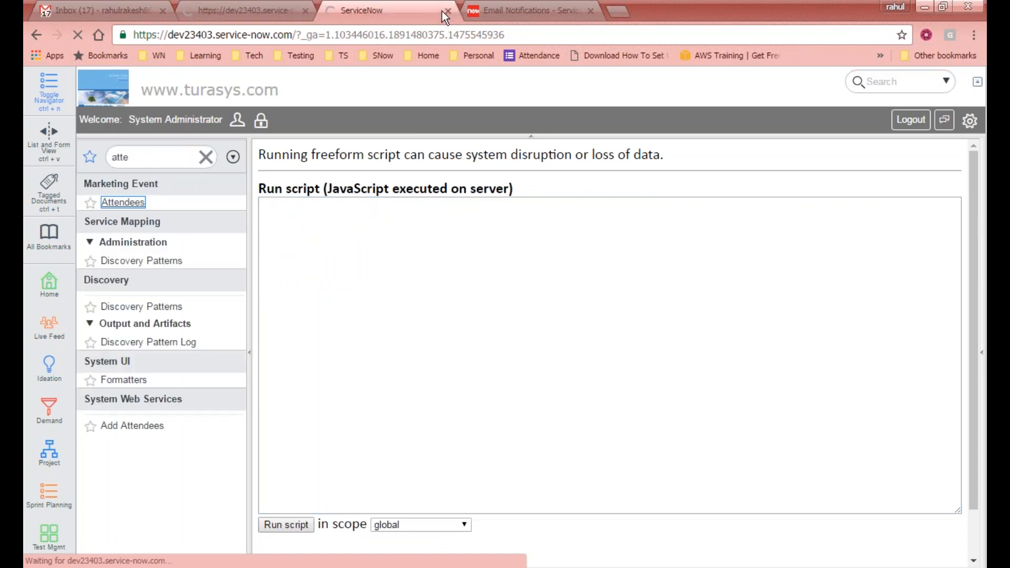
click(589, 11)
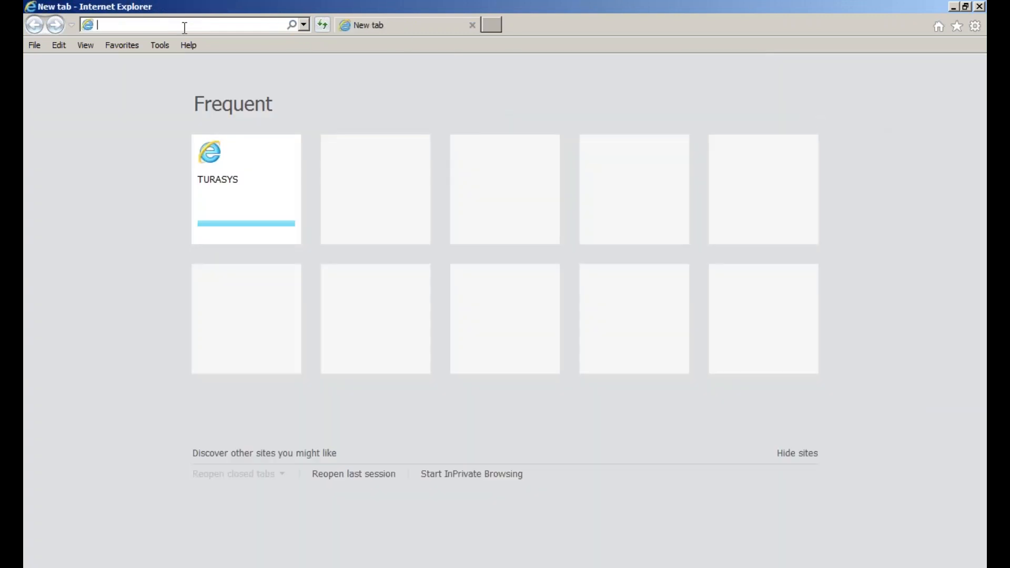
text(d)
key(BackSpace)
key(BackSpace)
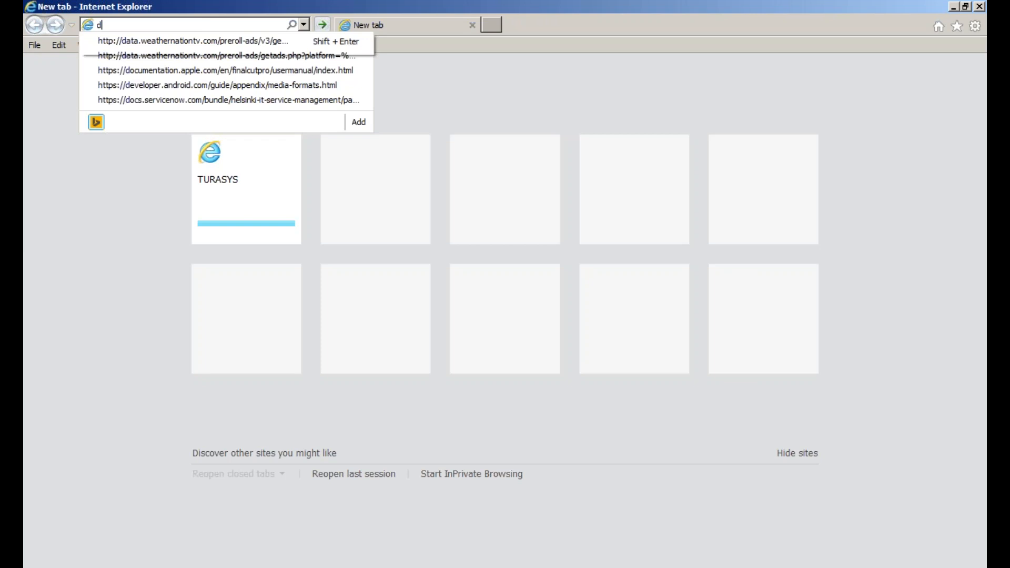
text(https://dev23403.service-now.com)
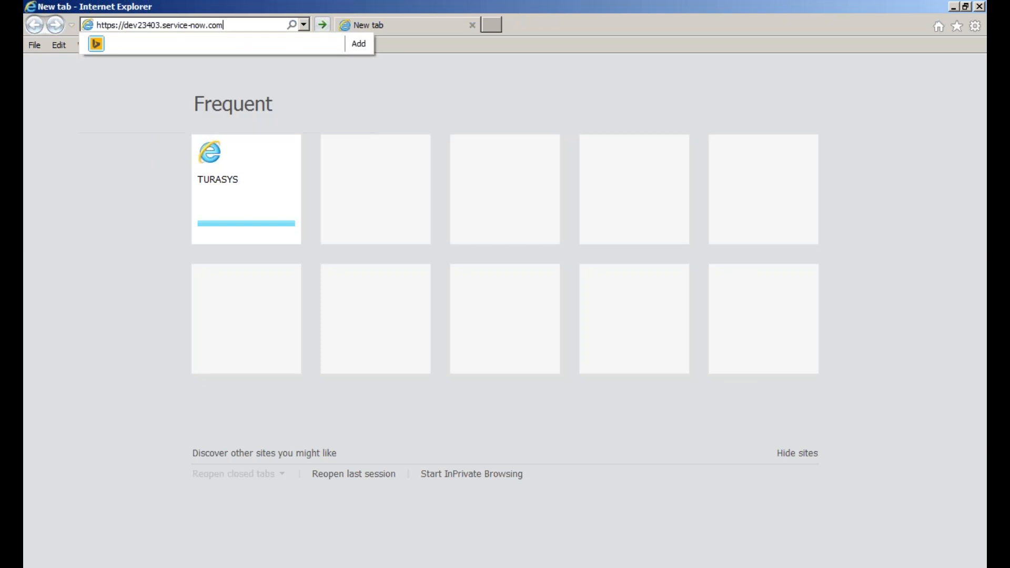
key(Return)
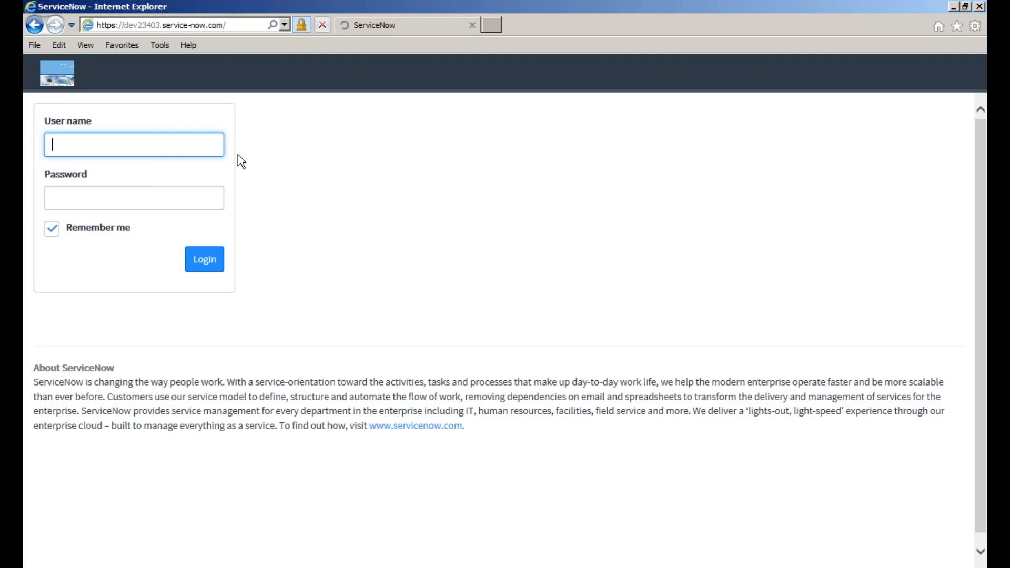
- Log in with user name admin and the administrator password
text(admib)
key(Tab)
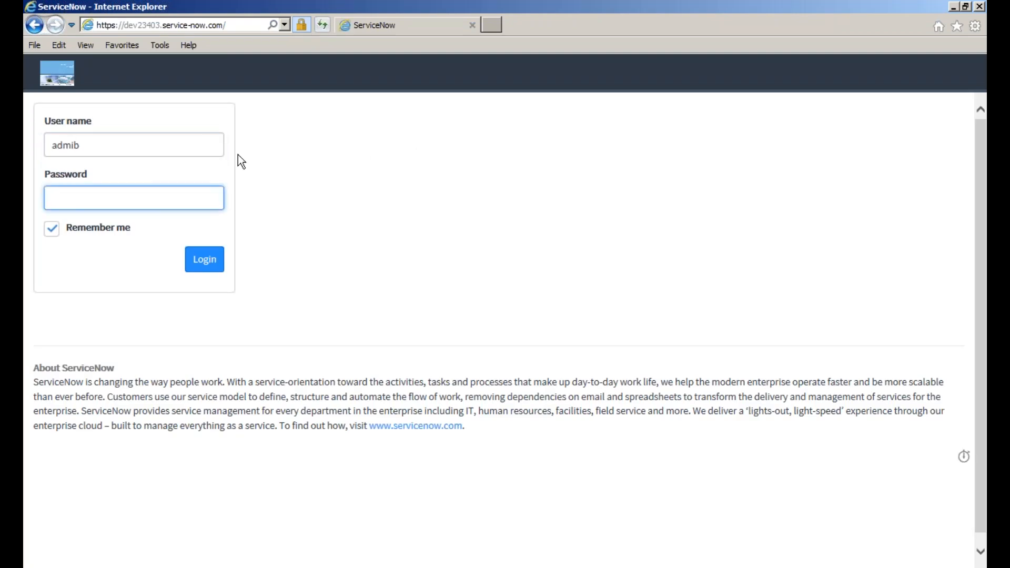
key(shift+Tab)
text(admin)
key(Tab)
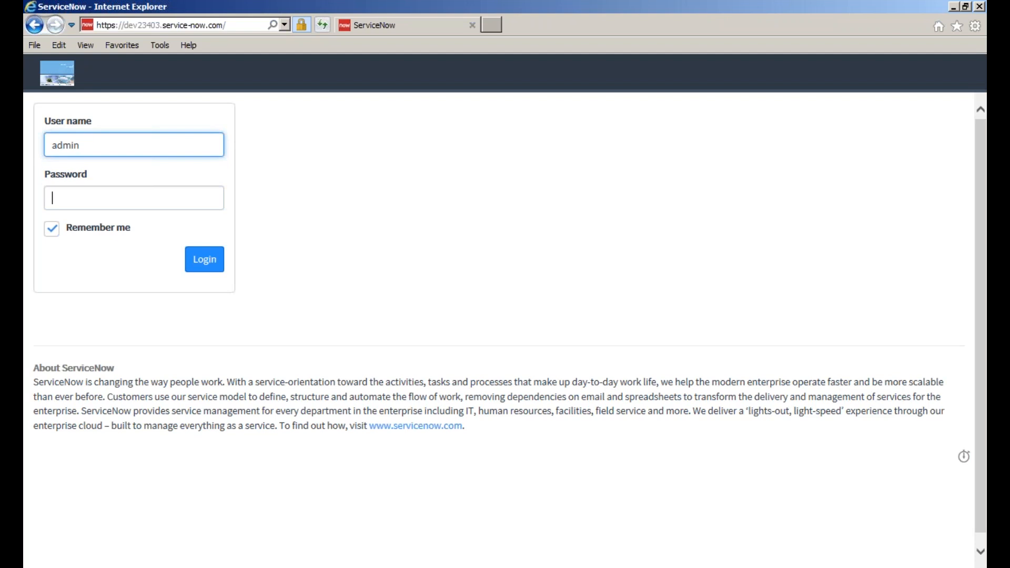
text(•••••••••••)
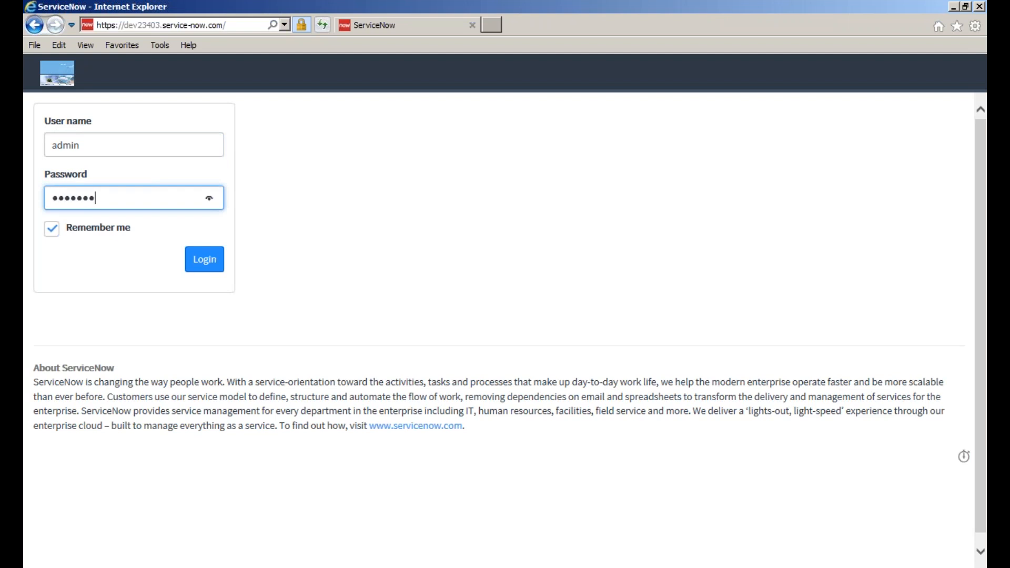
text(••)
click(213, 260)
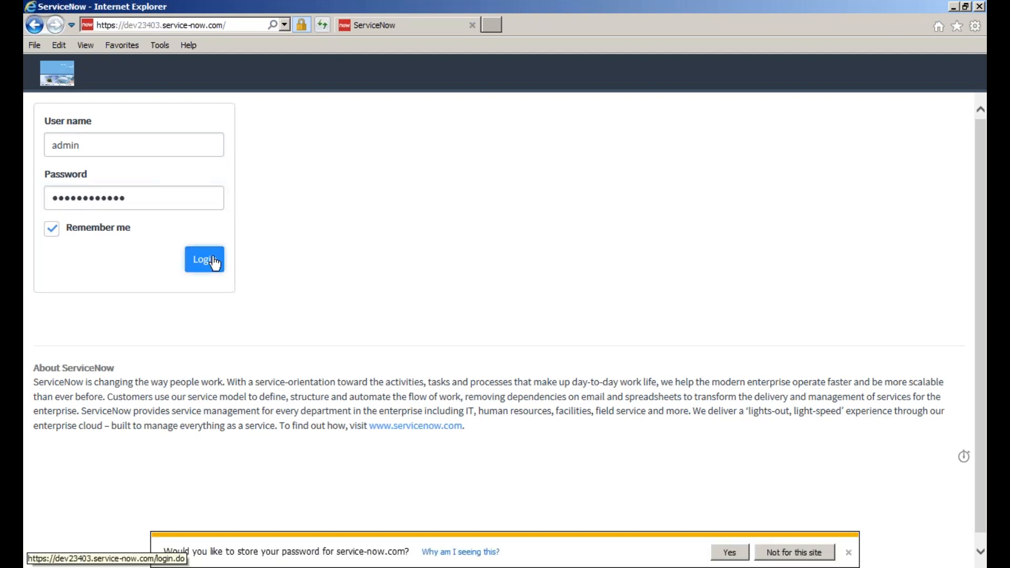
- Let the browser save the password, then open the Attendees list via the navigator filter 'market'
click(739, 552)
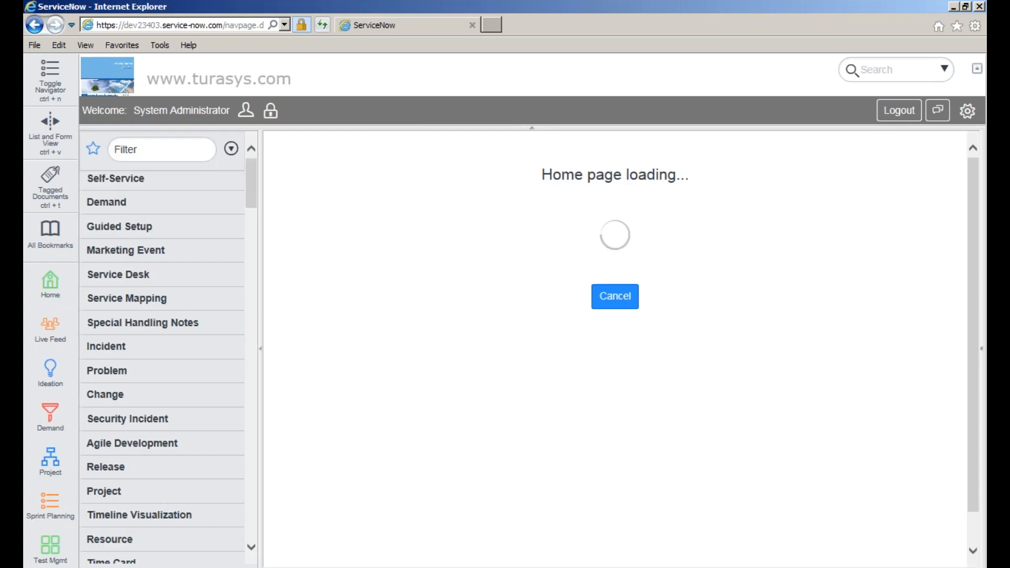
click(148, 144)
text(a)
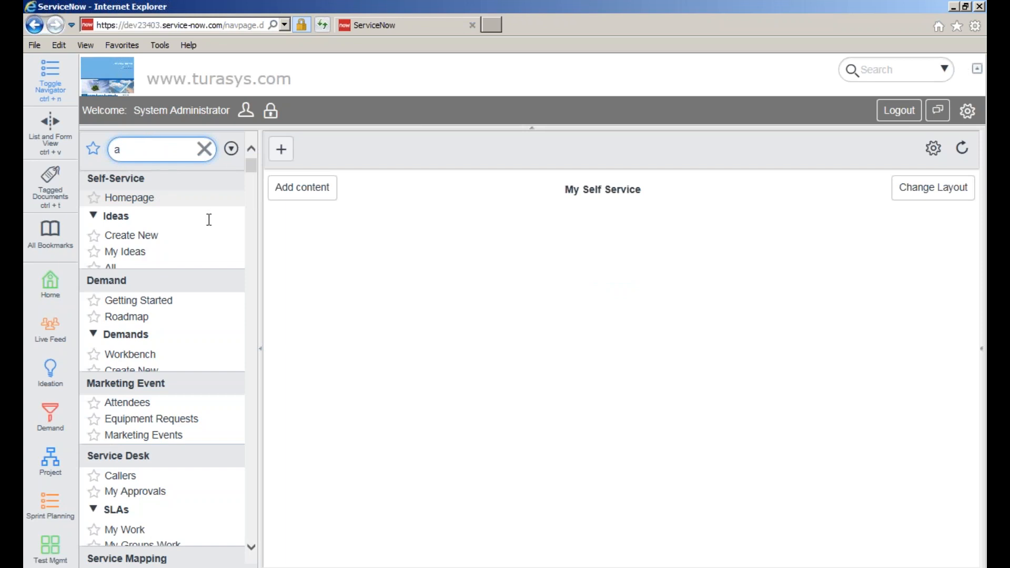
double_click(153, 153)
key(BackSpace)
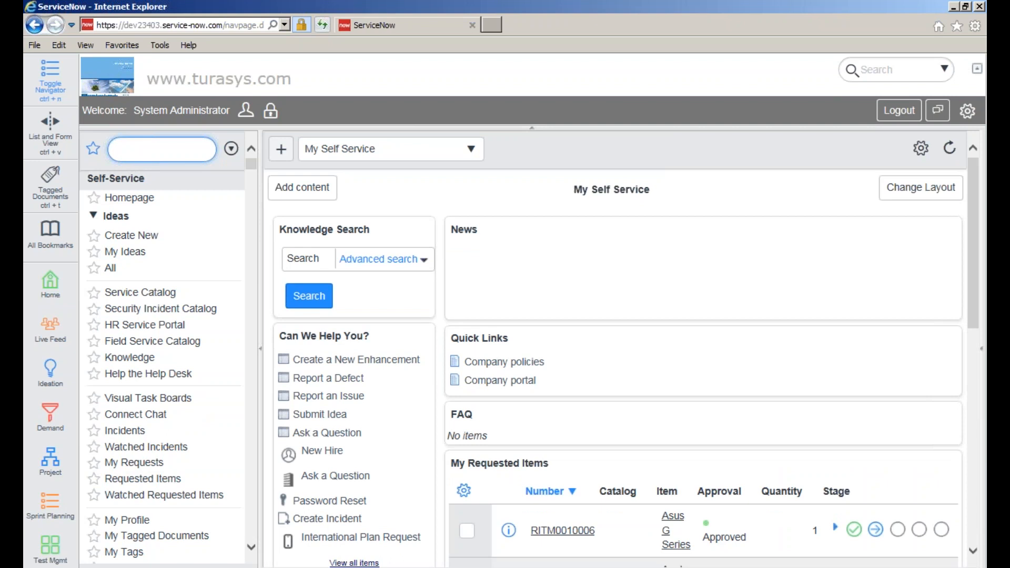
text(market)
click(120, 200)
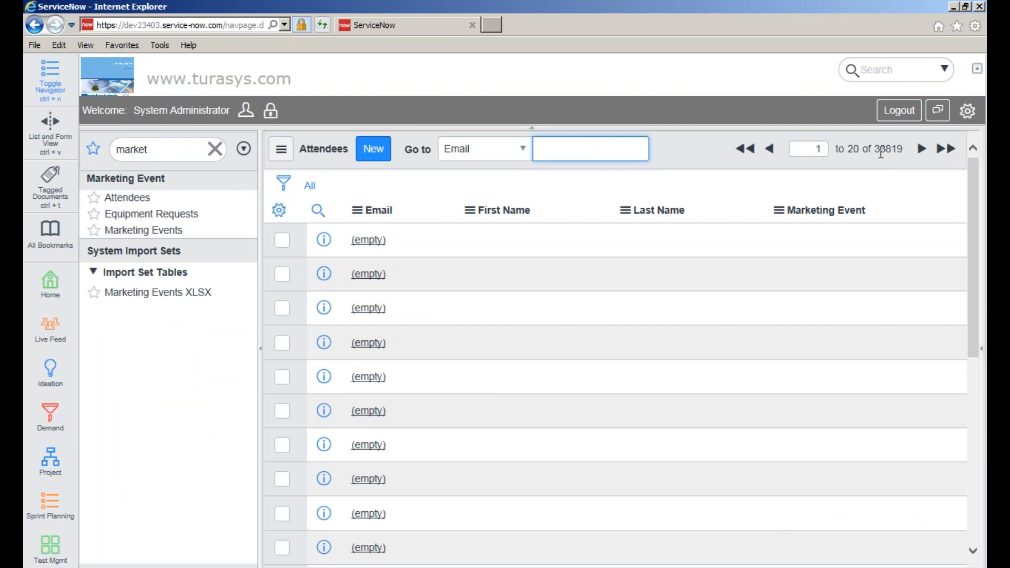
- Note the 33819 attendee records, then filter the navigator on 'system propert'
drag(877, 150, 900, 149)
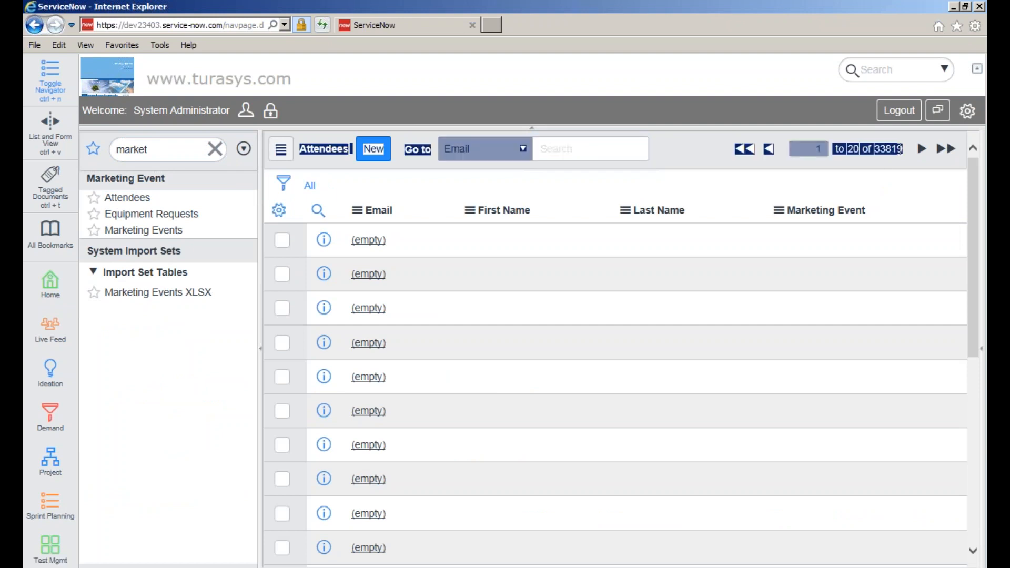
click(866, 171)
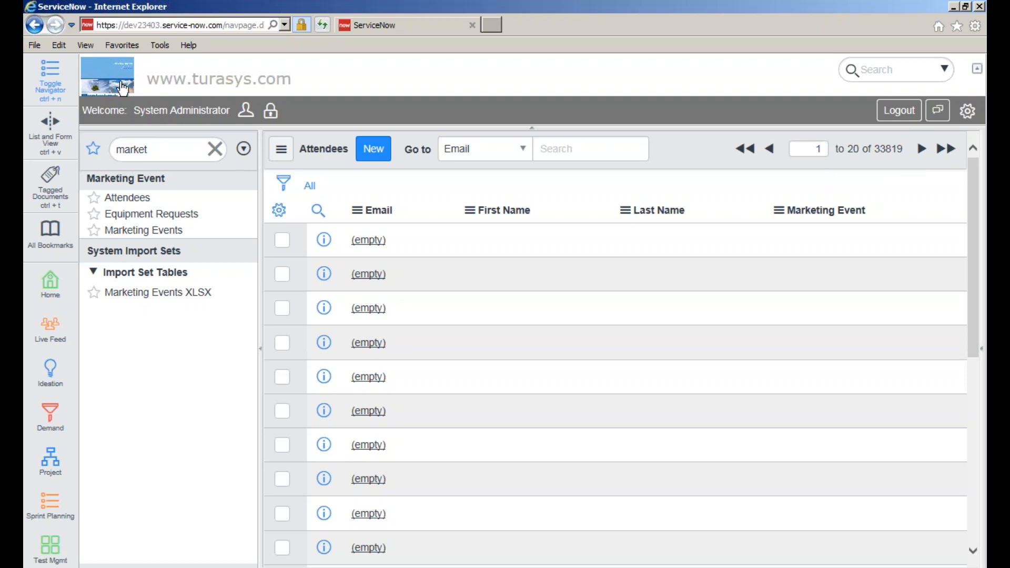
double_click(176, 150)
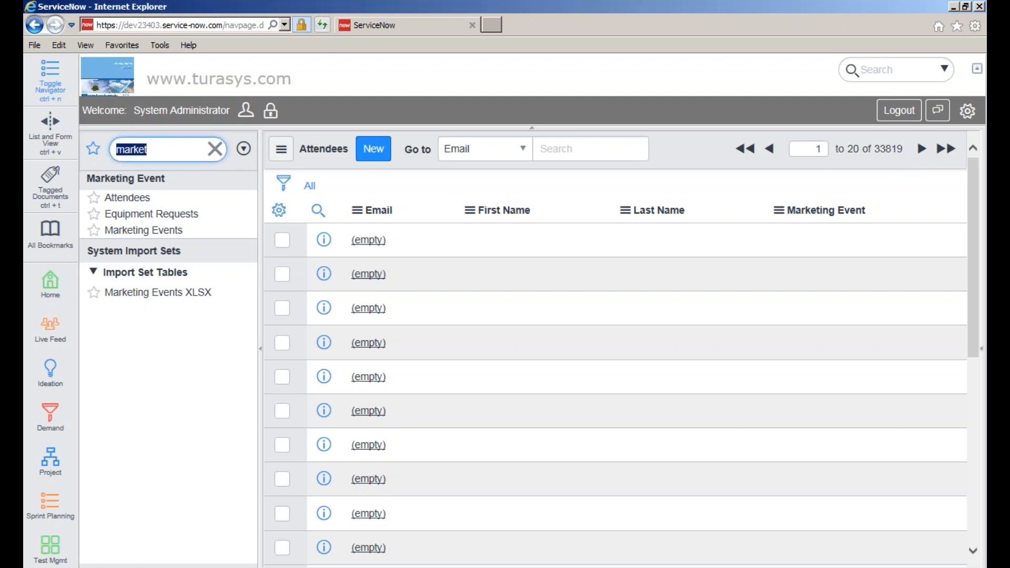
text(s)
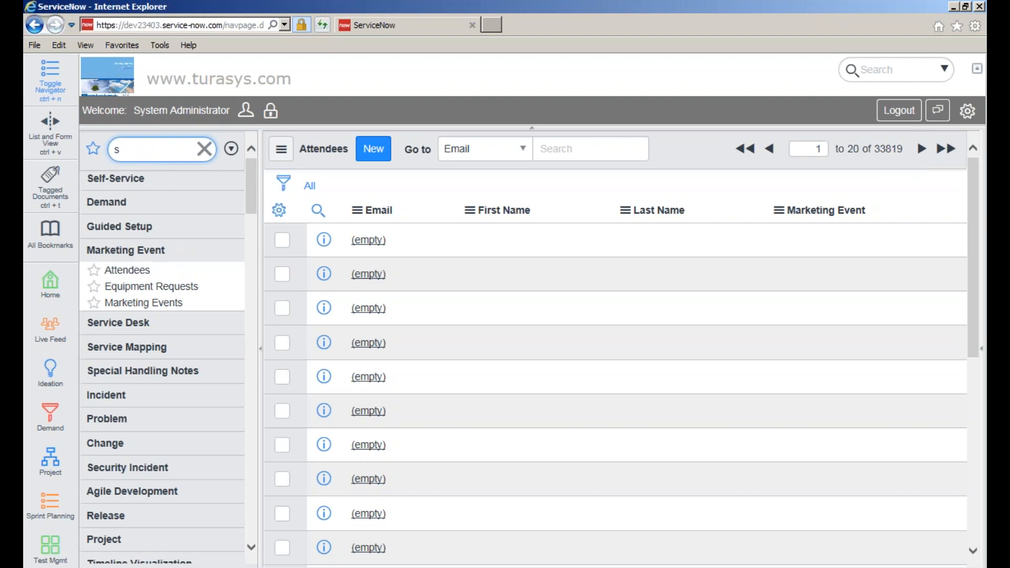
text(ystem propert)
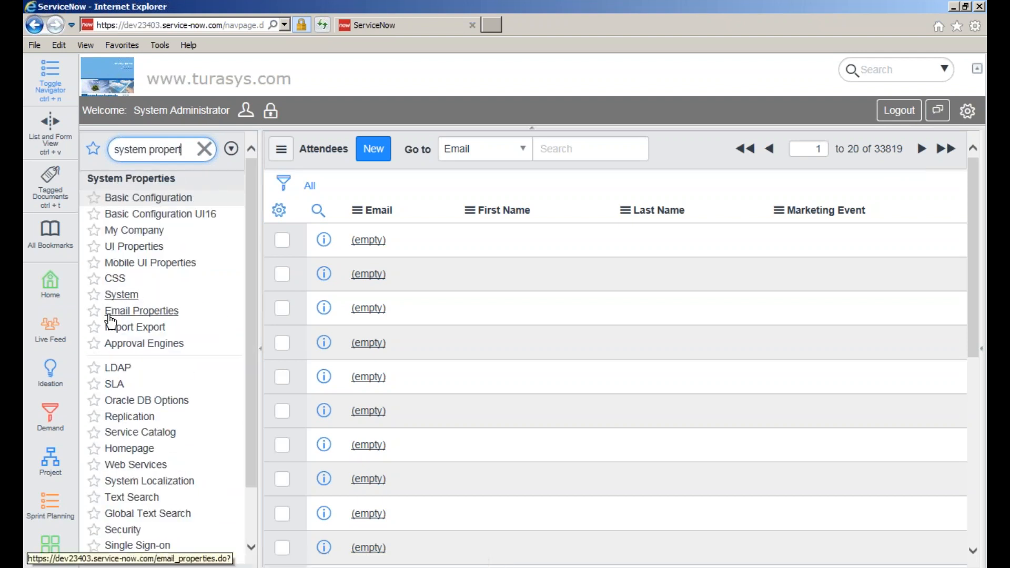
- Open Email Properties and look through the personal user settings panel before closing it
click(138, 313)
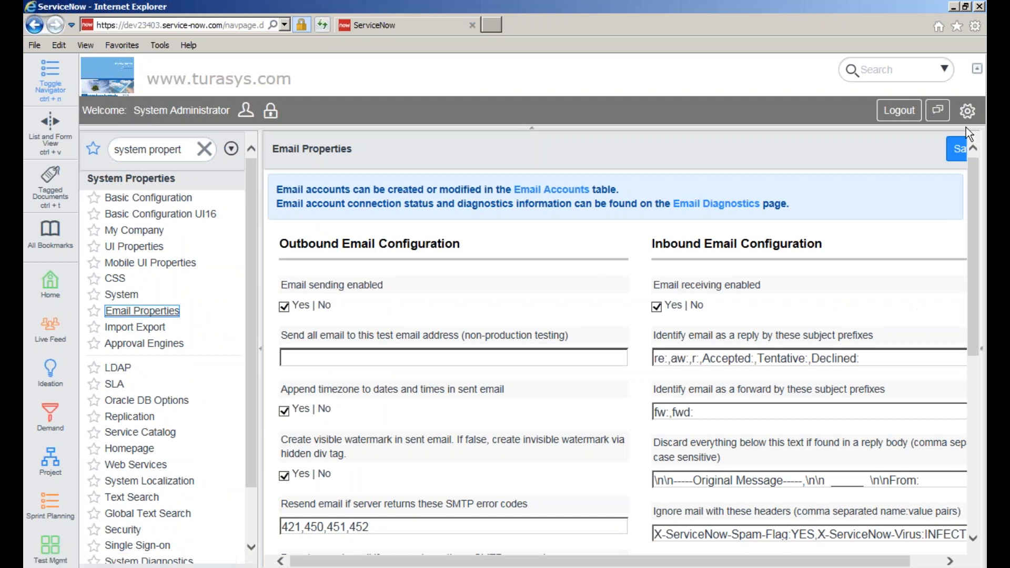
click(968, 112)
scroll(963, 253, down, 1)
drag(963, 254, 948, 368)
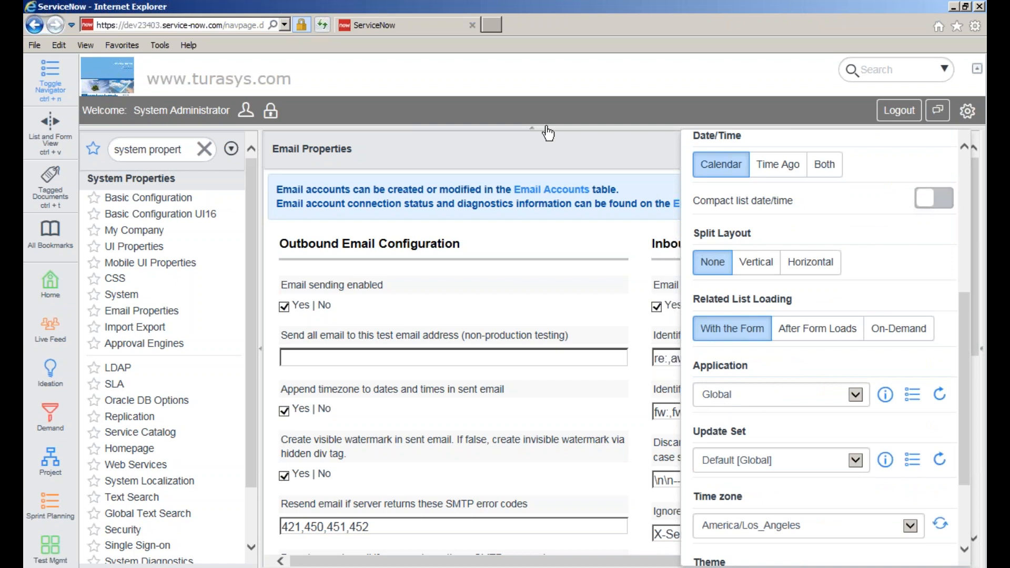
click(583, 154)
- Review the email properties, selecting the itil roles value and the do-not-resend SMTP error codes
drag(973, 166, 974, 198)
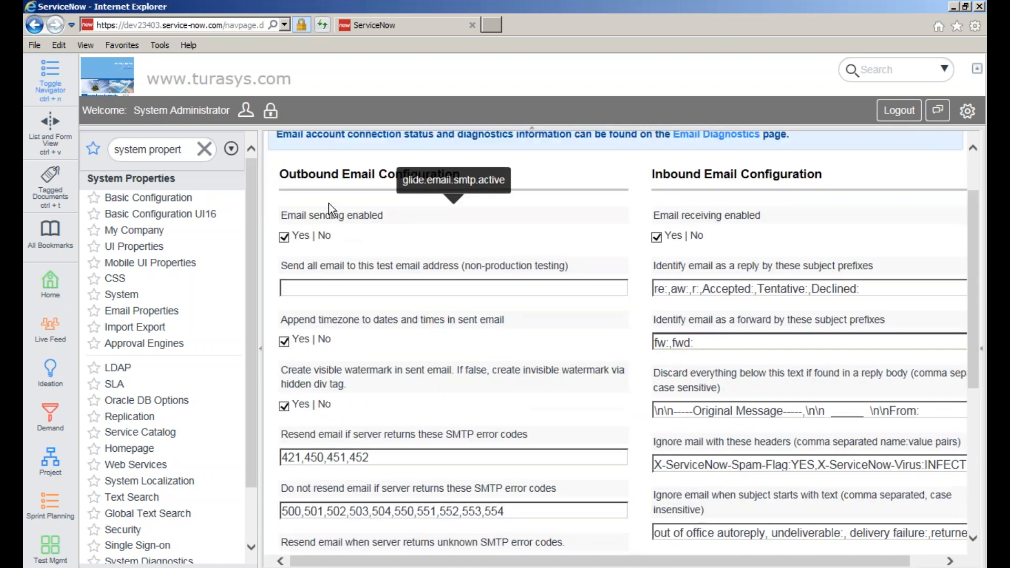
scroll(329, 204, up, 1)
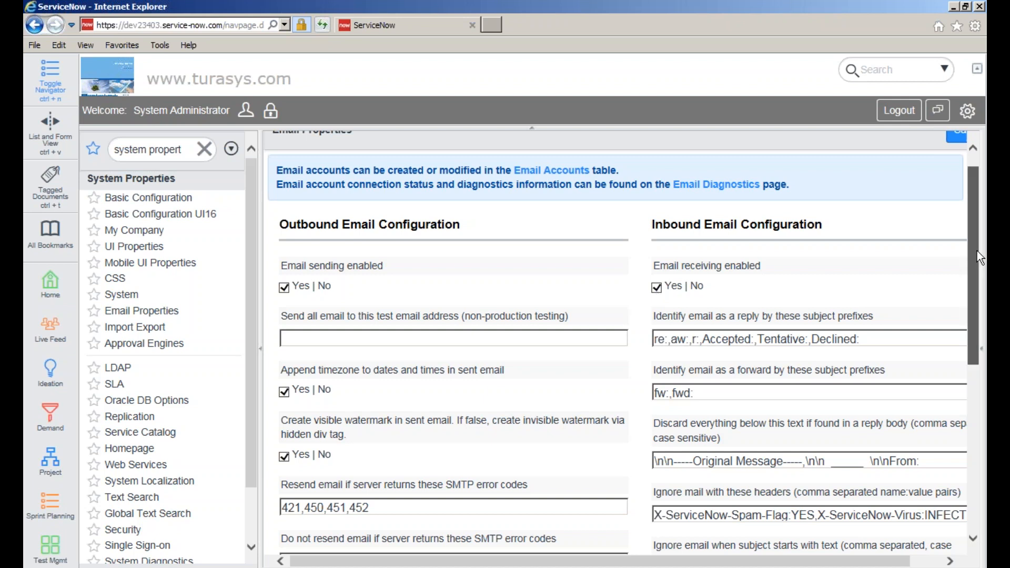
drag(977, 251, 970, 321)
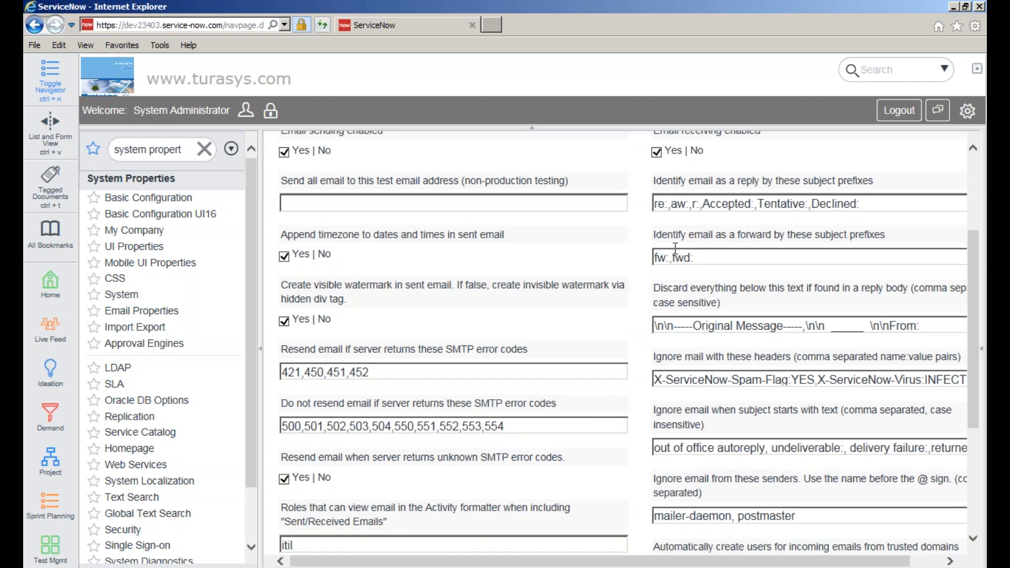
drag(974, 305, 954, 404)
mouse_move(304, 317)
drag(314, 337, 276, 337)
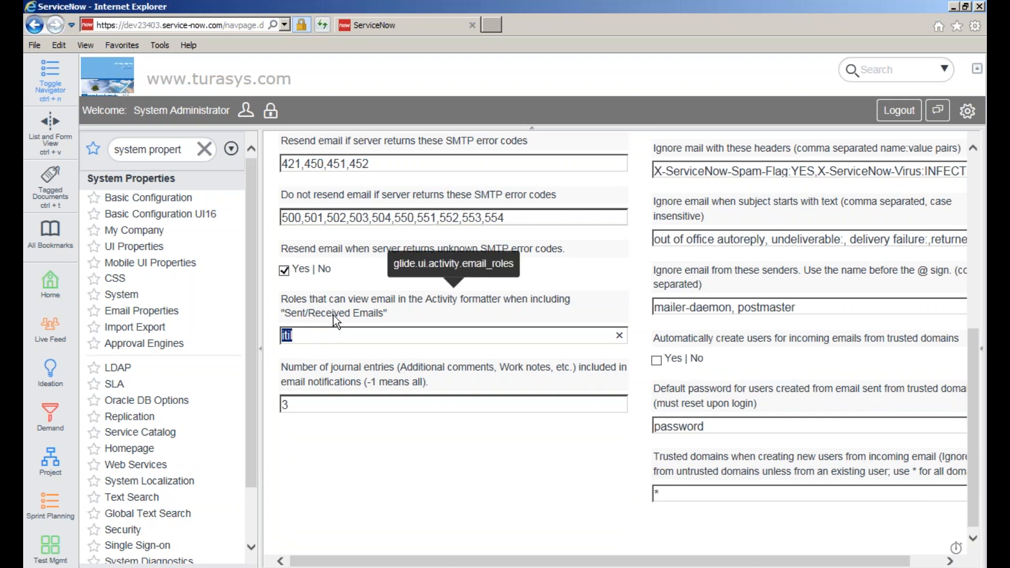
scroll(356, 349, up, 1)
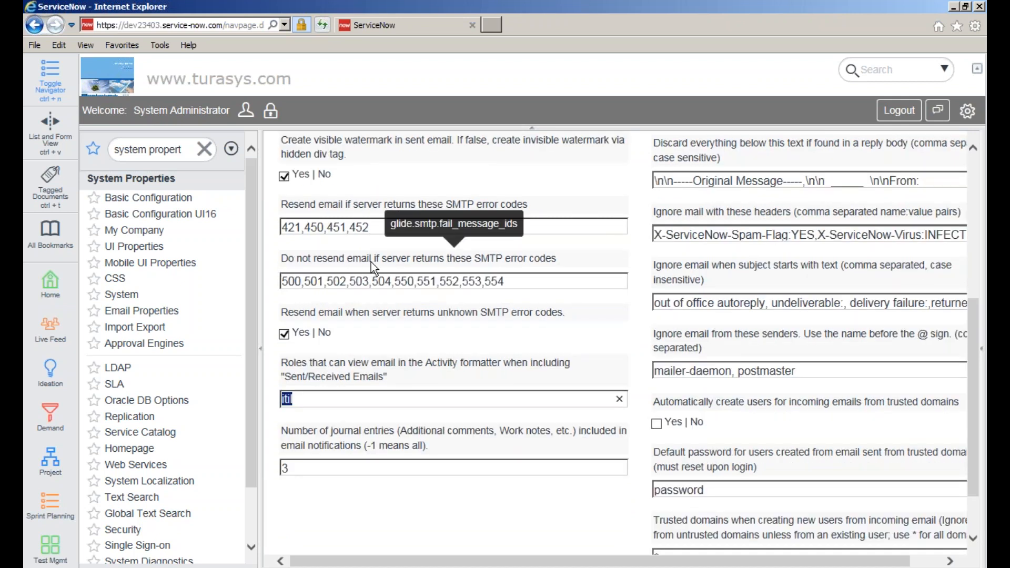
click(471, 280)
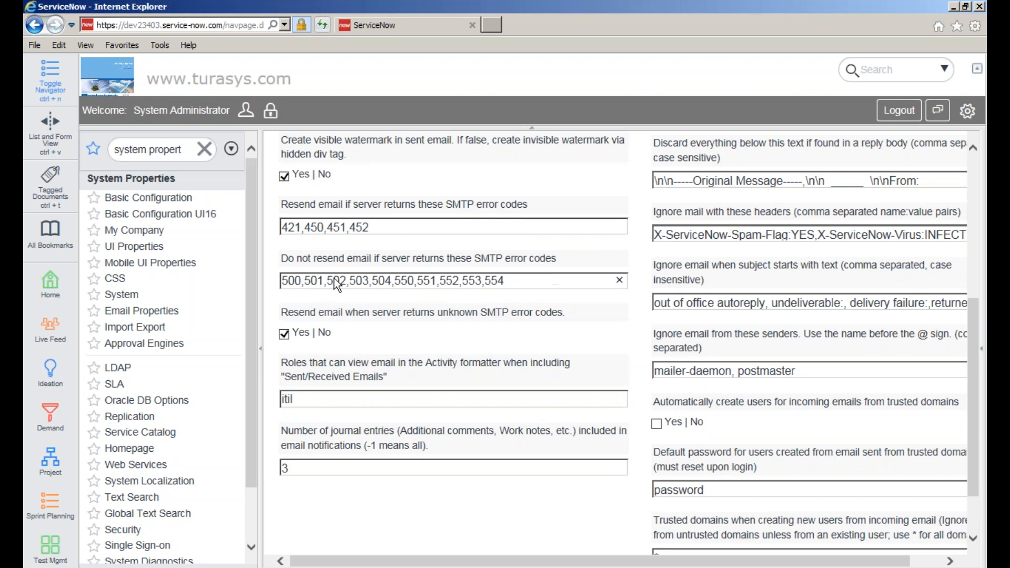
triple_click(280, 277)
- Confirm outbound and inbound email are enabled, then open Email Accounts in a new tab
scroll(381, 283, up, 2)
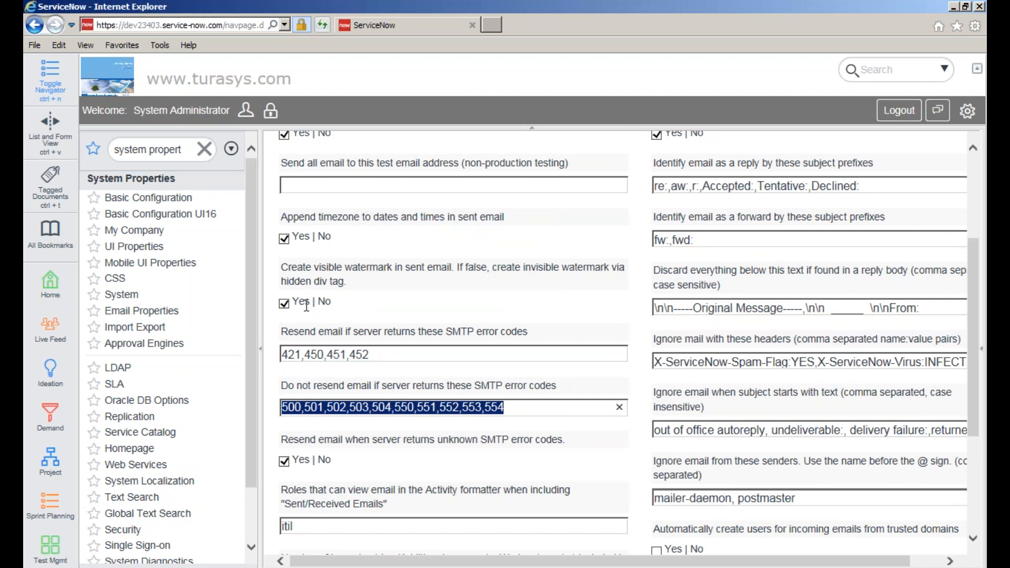
scroll(424, 304, up, 1)
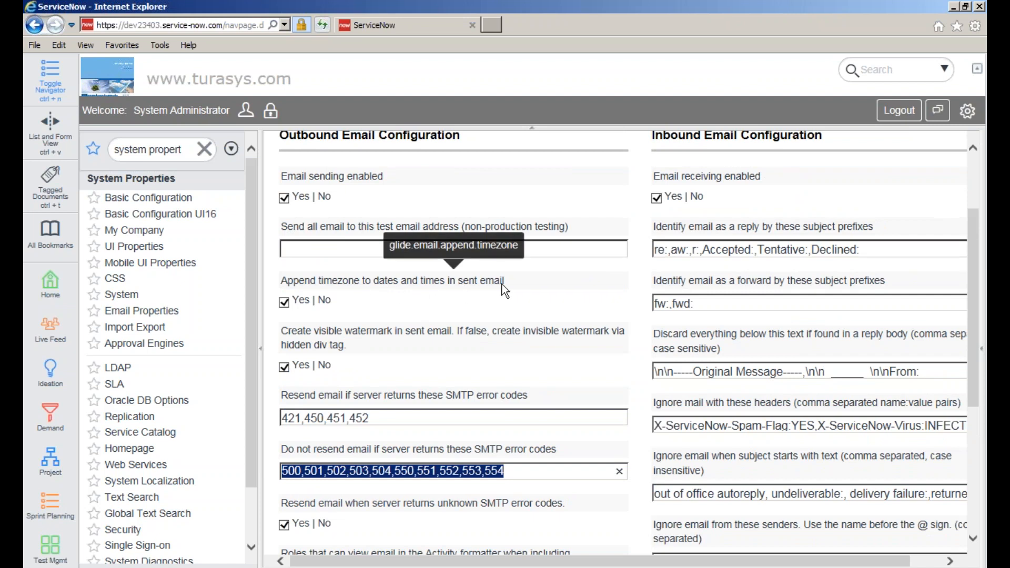
scroll(462, 281, up, 2)
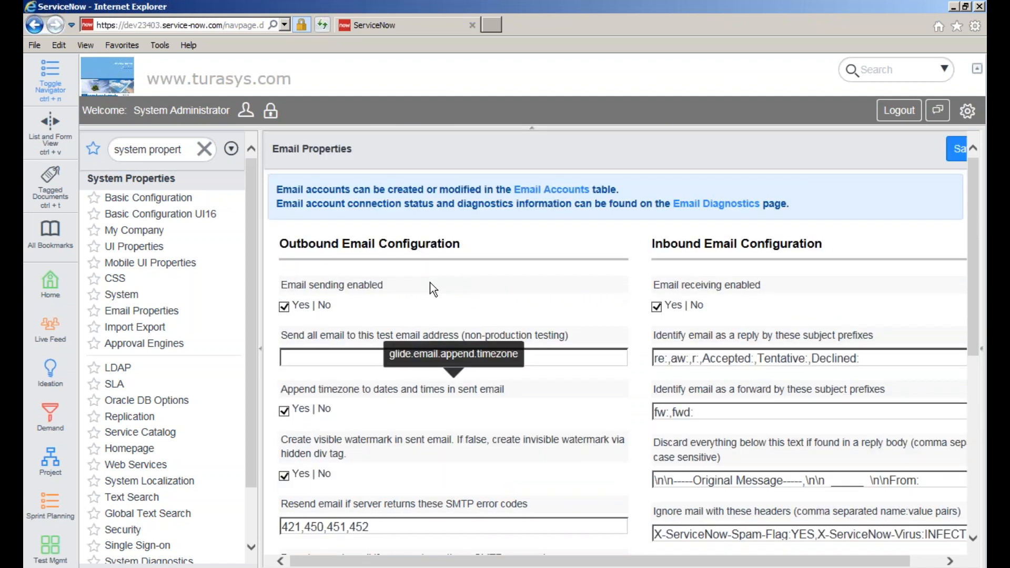
scroll(392, 363, down, 1)
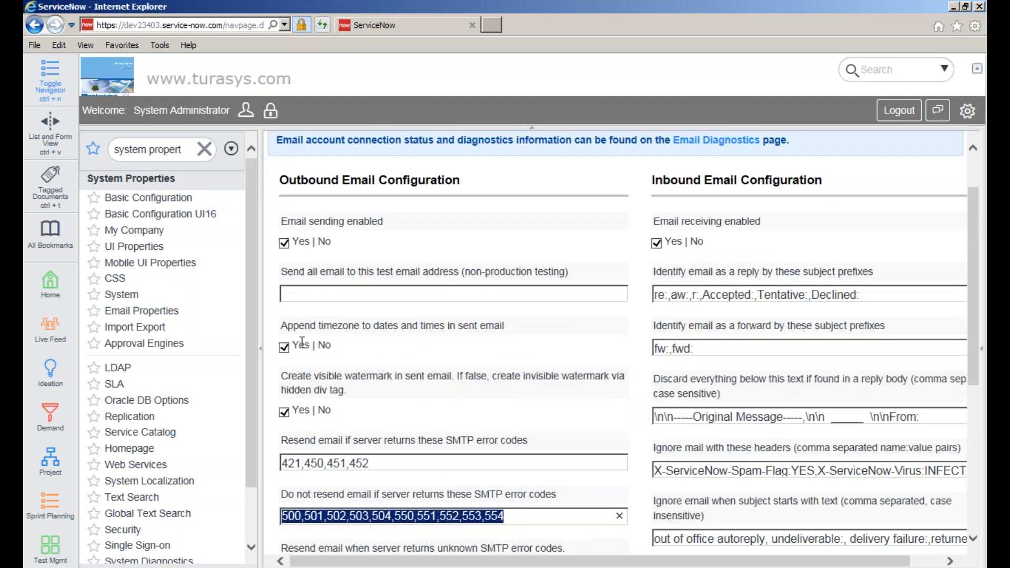
scroll(727, 355, down, 5)
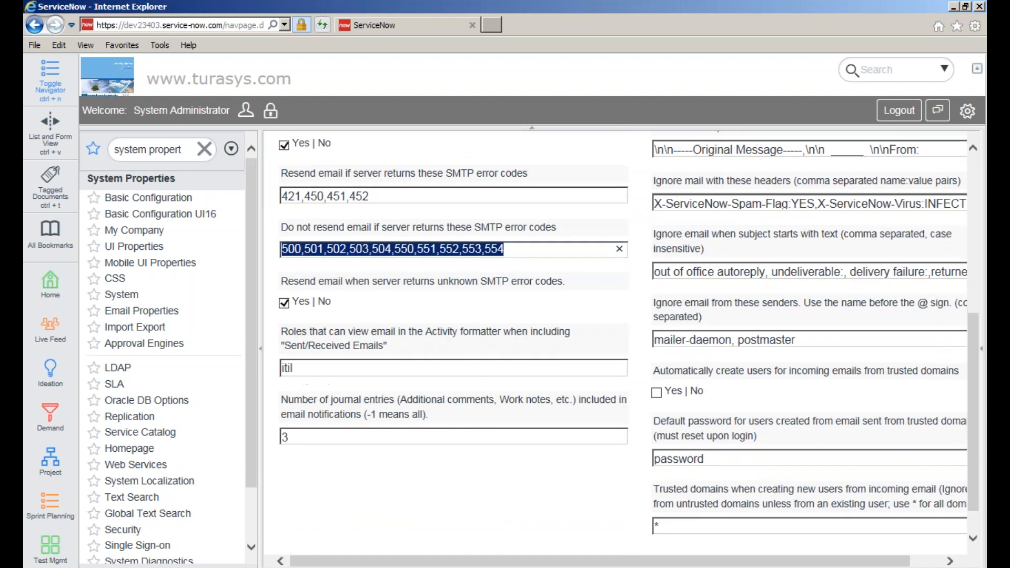
scroll(725, 397, up, 7)
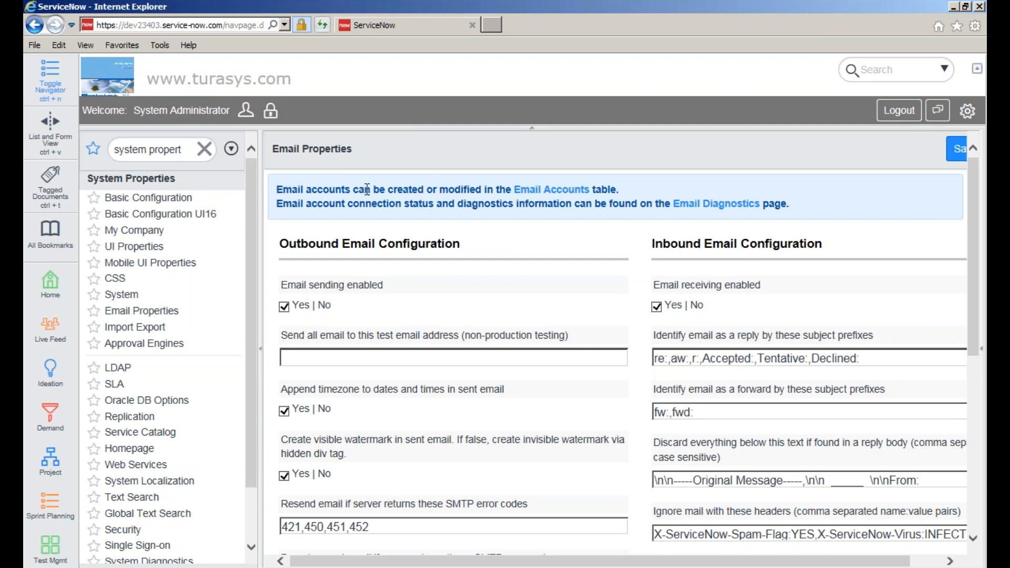
click(550, 192)
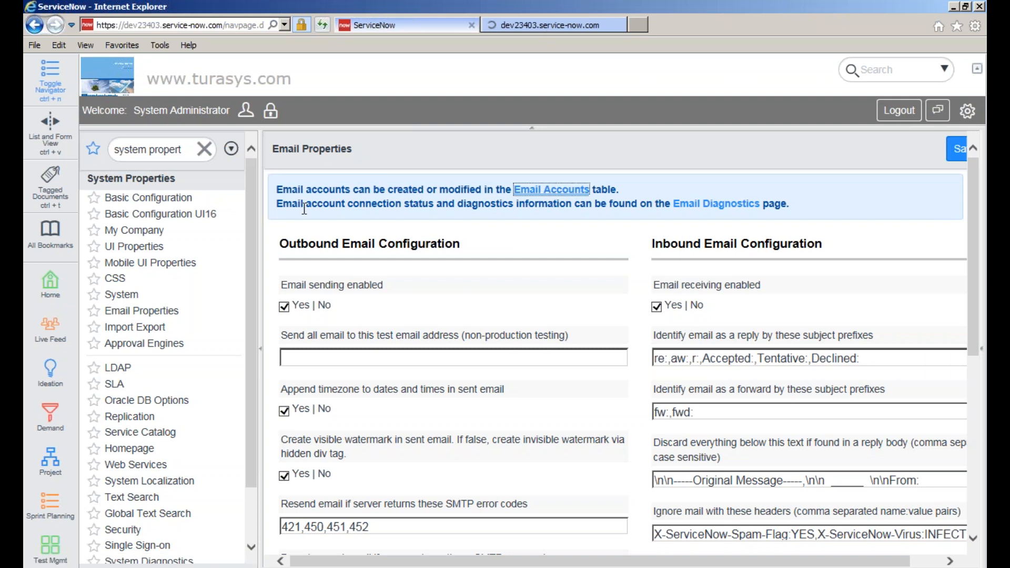
click(718, 206)
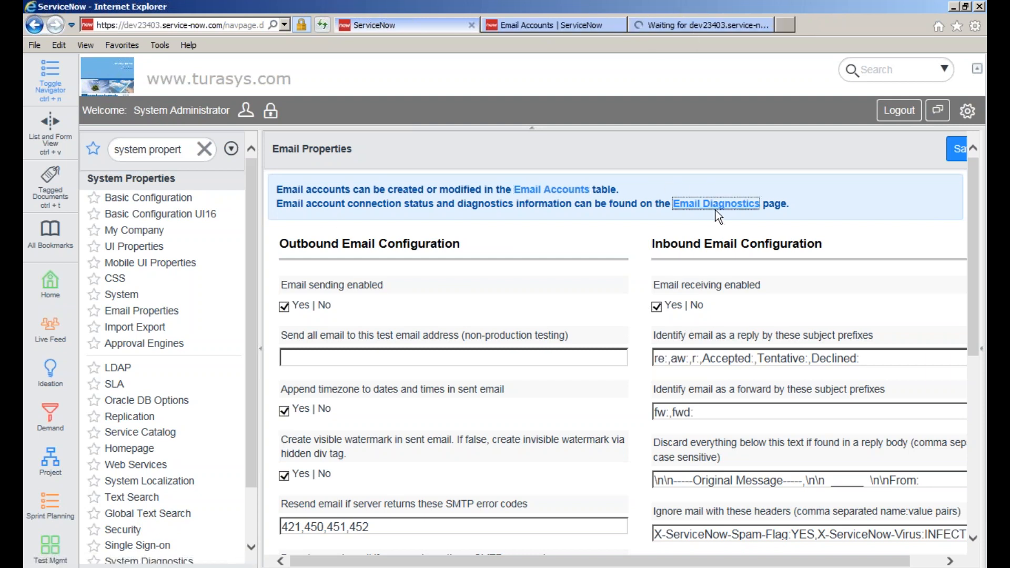
click(555, 28)
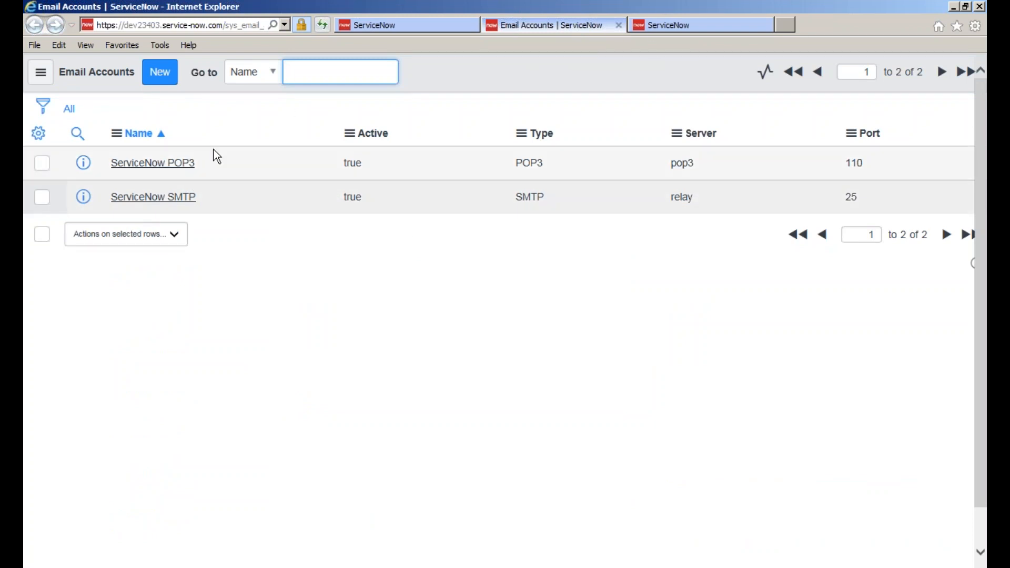
click(618, 25)
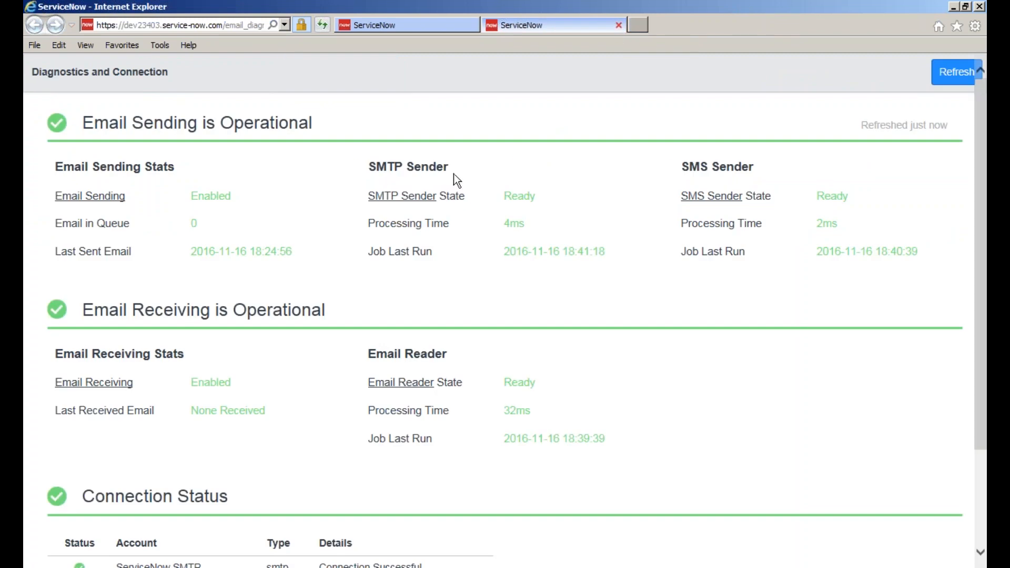
scroll(453, 175, down, 2)
scroll(459, 180, up, 2)
scroll(760, 219, down, 3)
scroll(831, 257, up, 3)
scroll(402, 272, down, 3)
scroll(368, 236, up, 3)
click(959, 79)
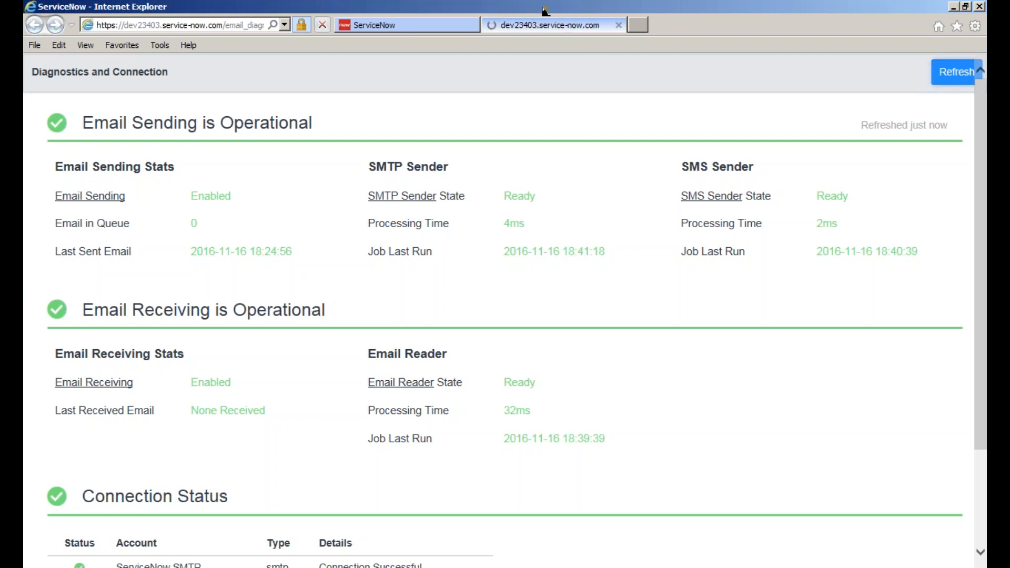
click(619, 25)
scroll(623, 342, down, 5)
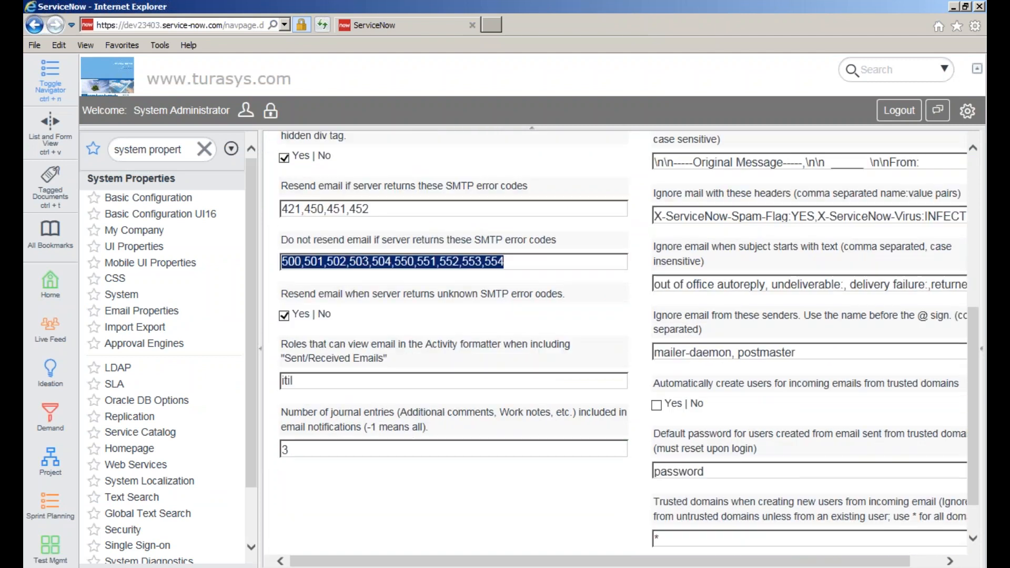
- Filter the navigator to 'attend' and reload the Marketing Event Attendees list
scroll(623, 342, down, 1)
scroll(628, 342, up, 1)
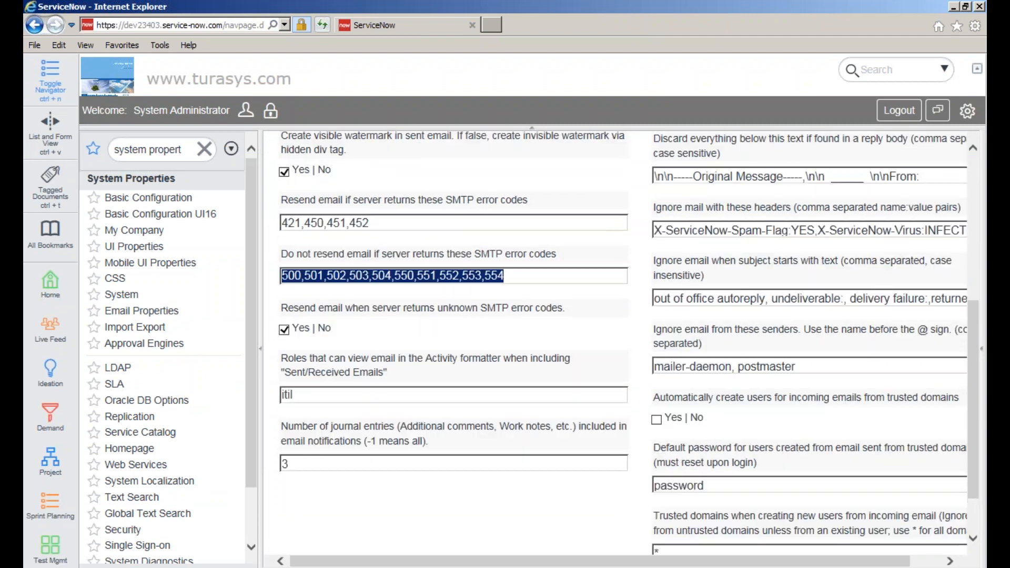
scroll(938, 406, up, 6)
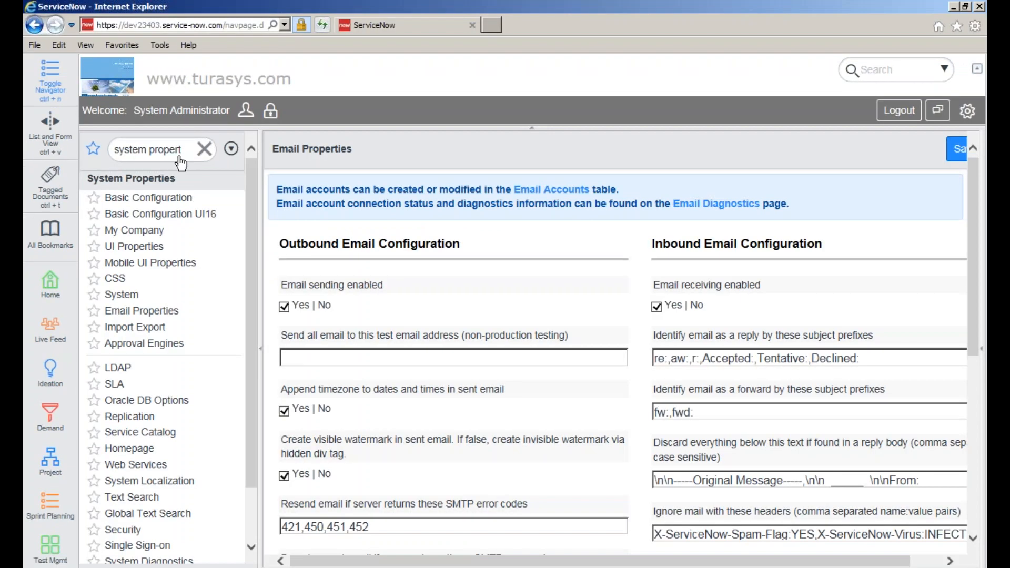
click(204, 150)
click(143, 153)
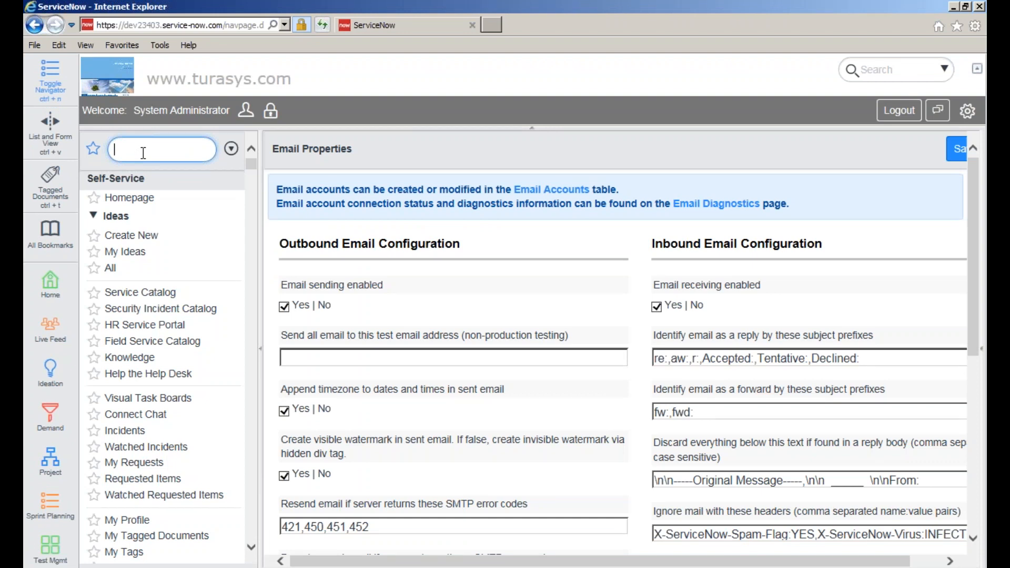
text(attend)
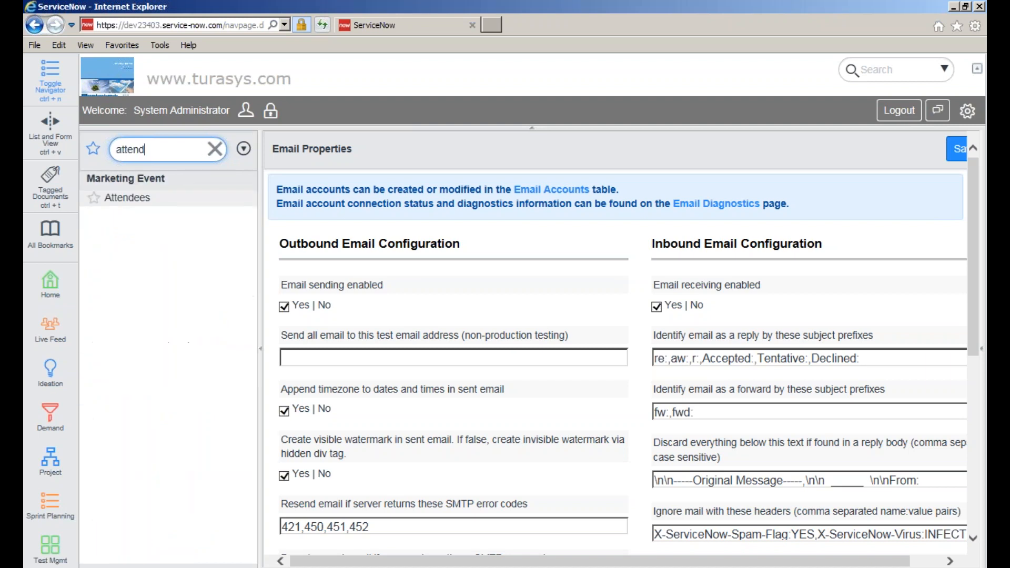
click(125, 199)
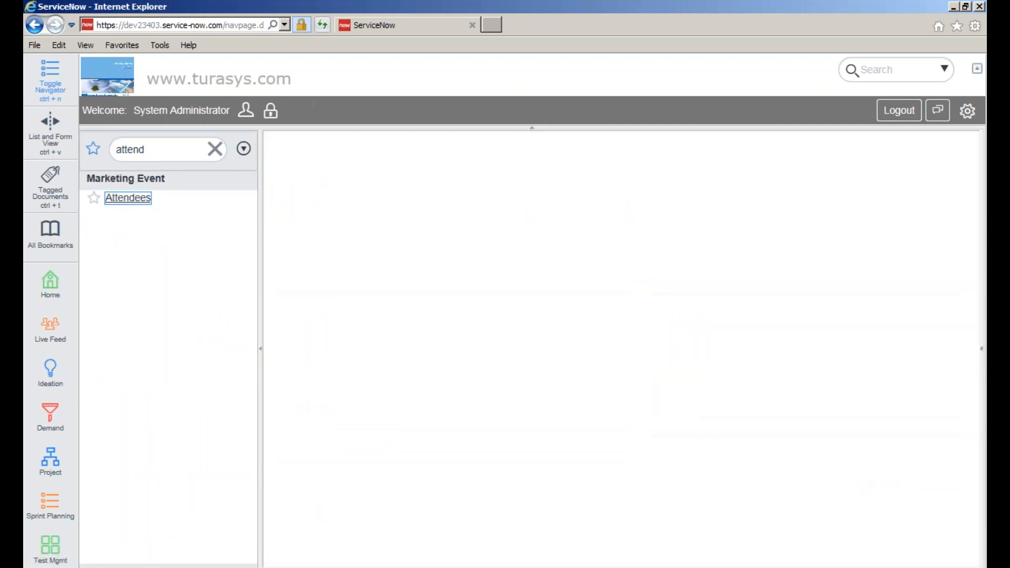
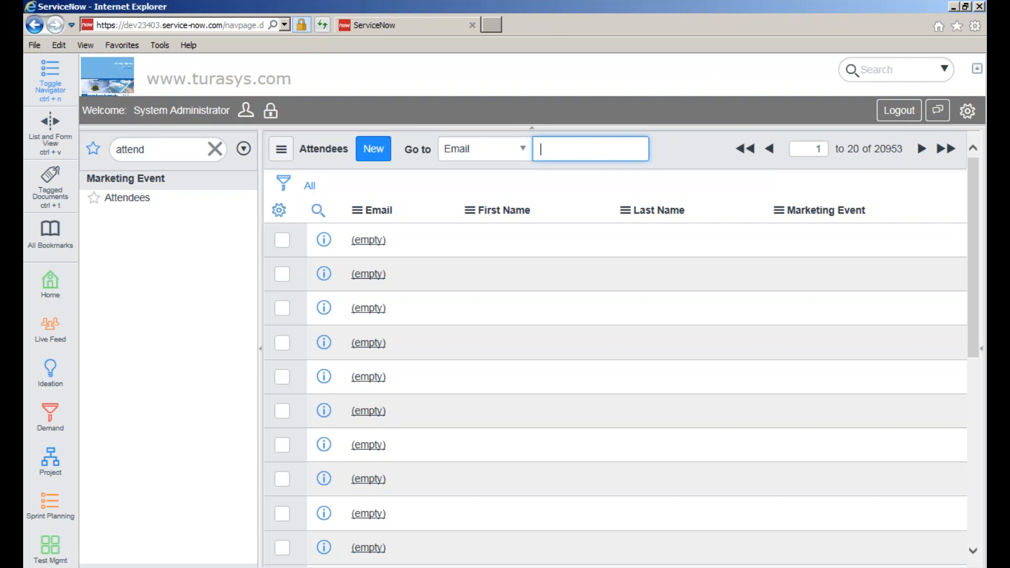
- Filter the navigator to 'notifications' and open System Notification > Email > Notifications
key(alt+Tab)
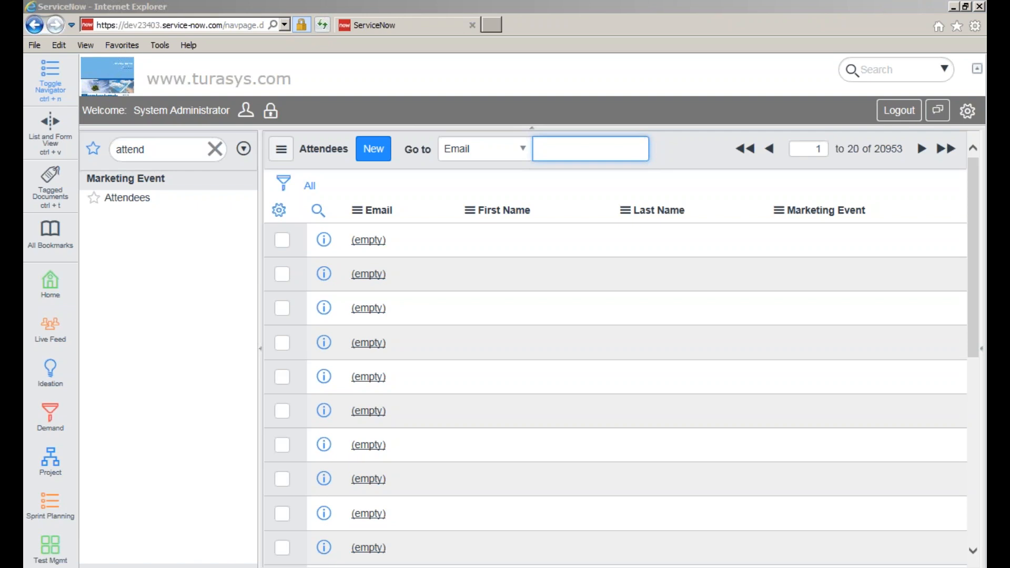
double_click(149, 146)
text(n)
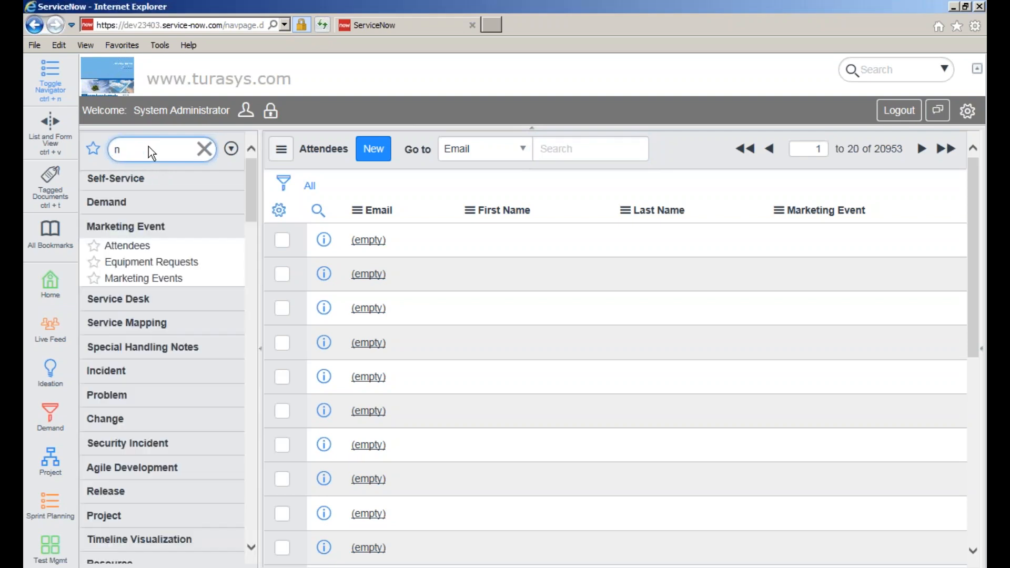
text(otifi)
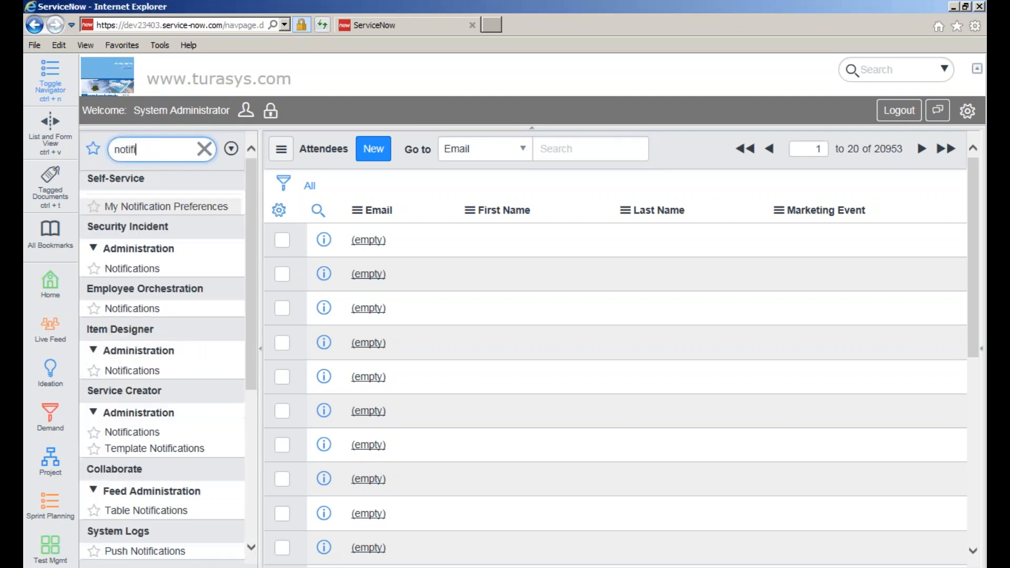
text(cations)
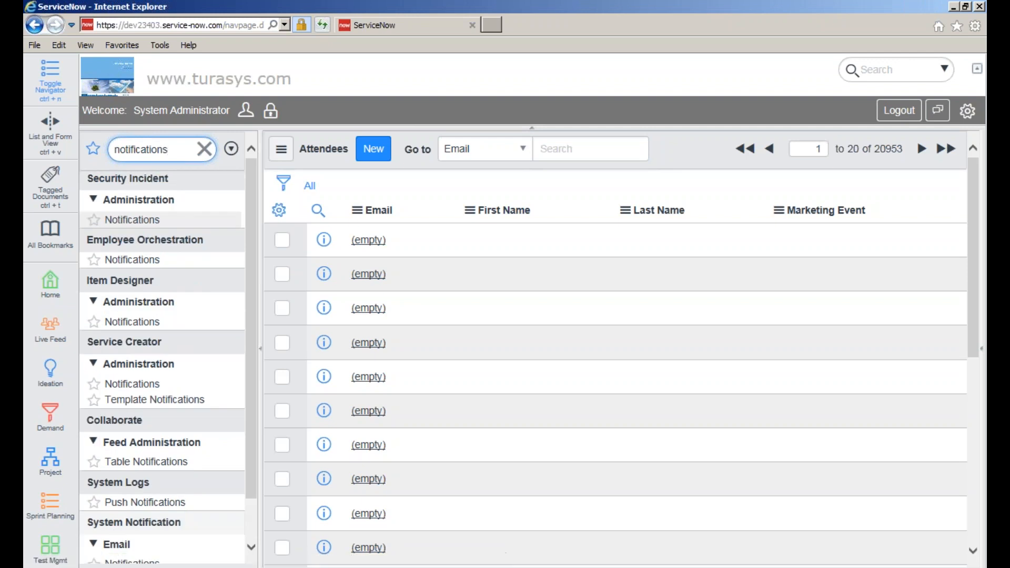
scroll(251, 450, down, 1)
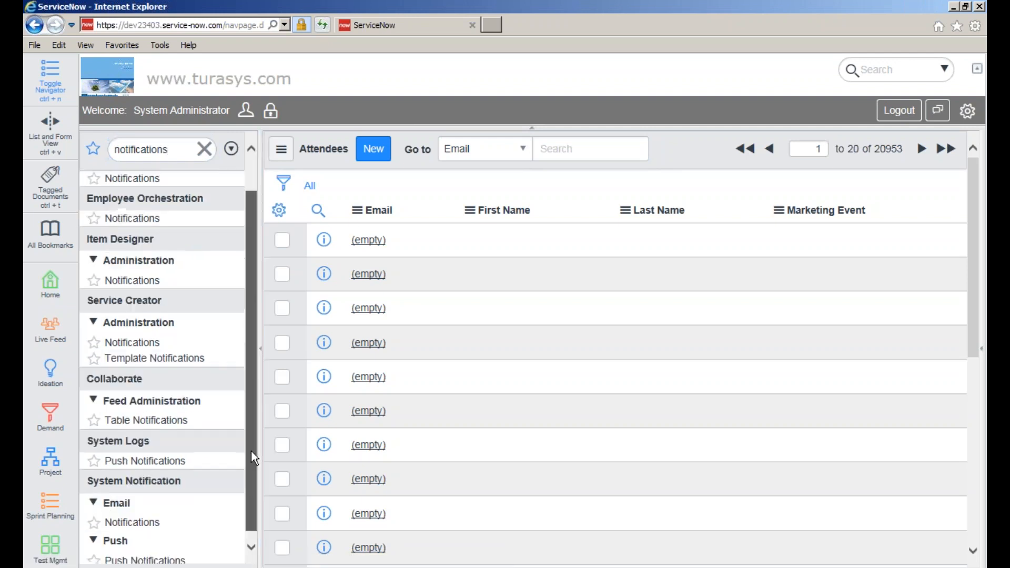
click(147, 522)
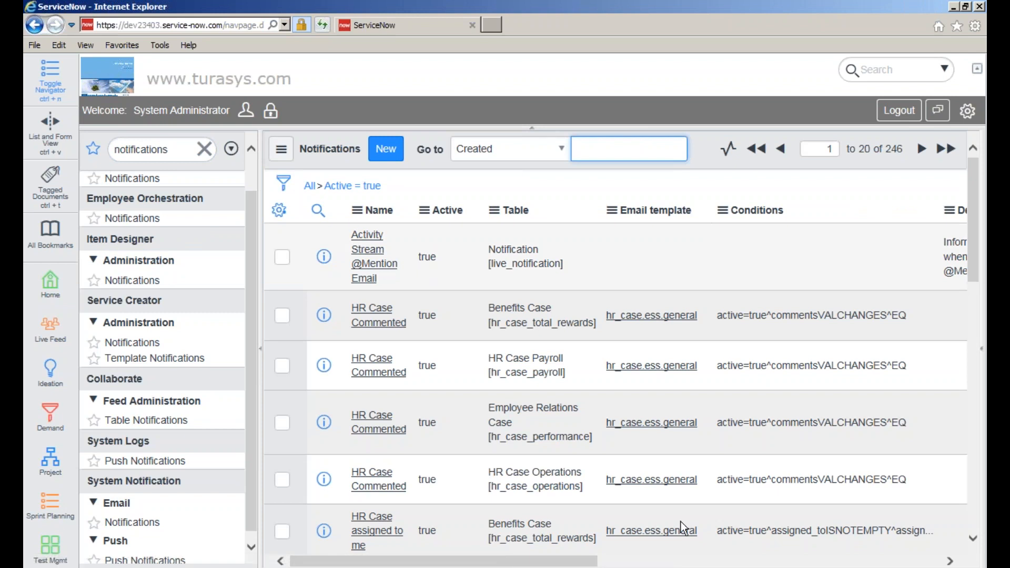
- Sort the 246 active notifications by Updated, then by Created with newest first
click(605, 564)
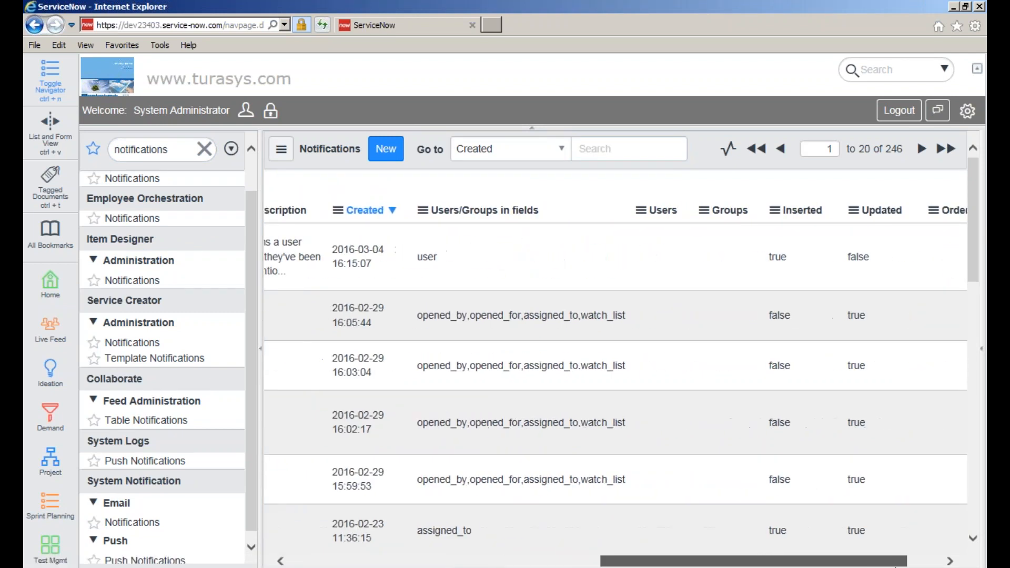
click(896, 212)
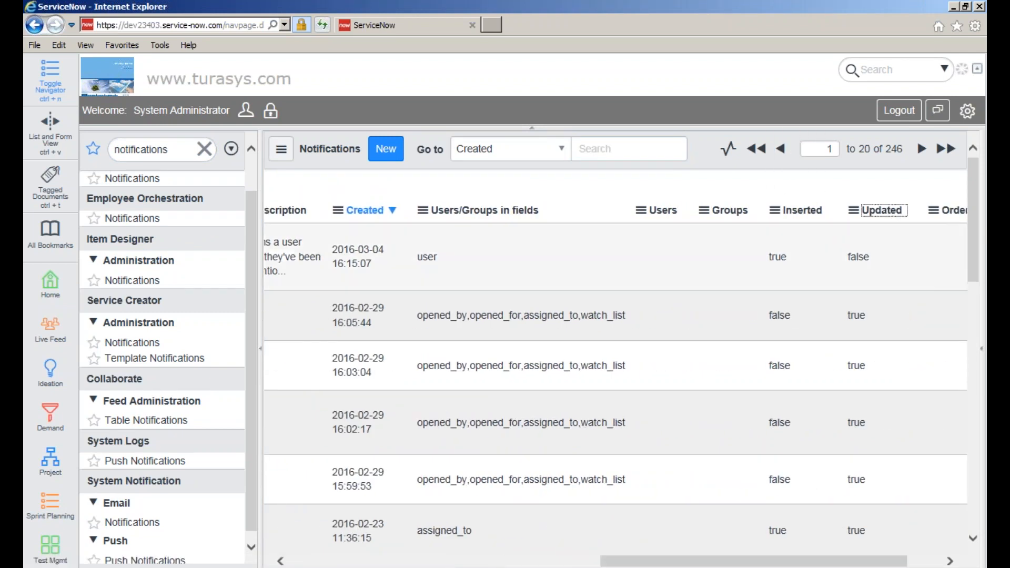
mouse_move(738, 560)
mouse_down()
mouse_move(756, 563)
mouse_move(729, 564)
mouse_up()
click(540, 211)
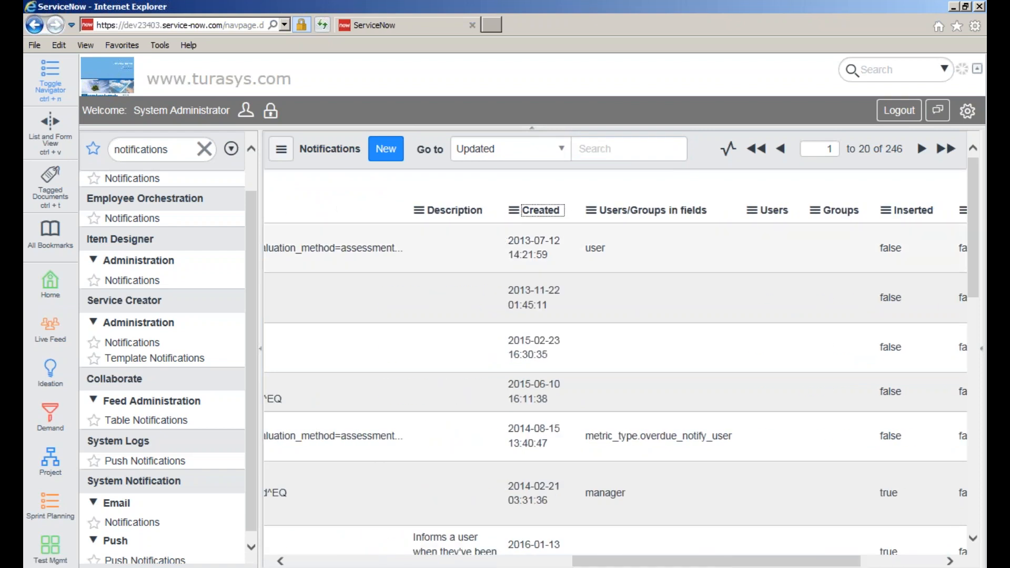
drag(666, 562, 458, 513)
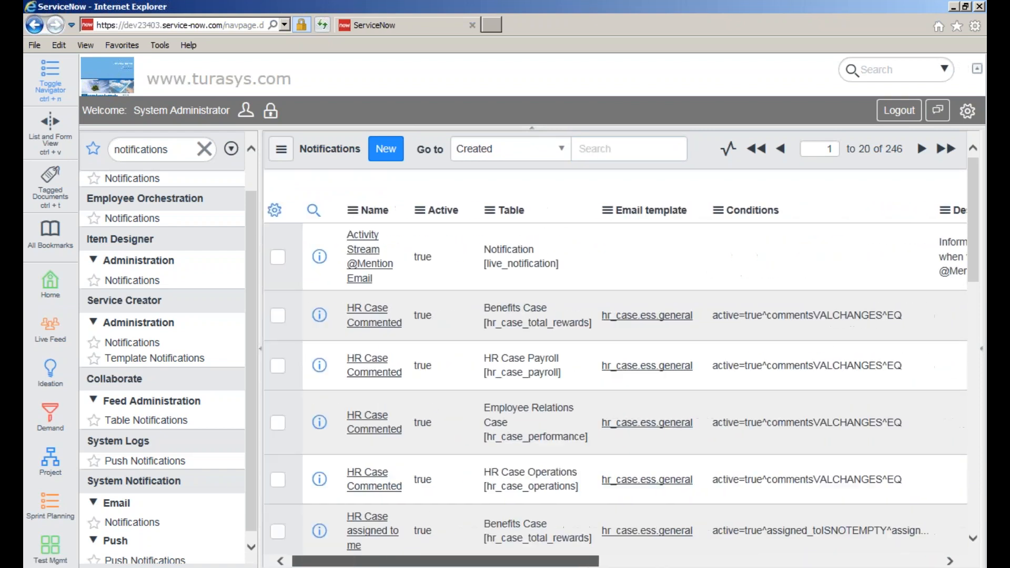
drag(581, 563, 695, 562)
click(809, 207)
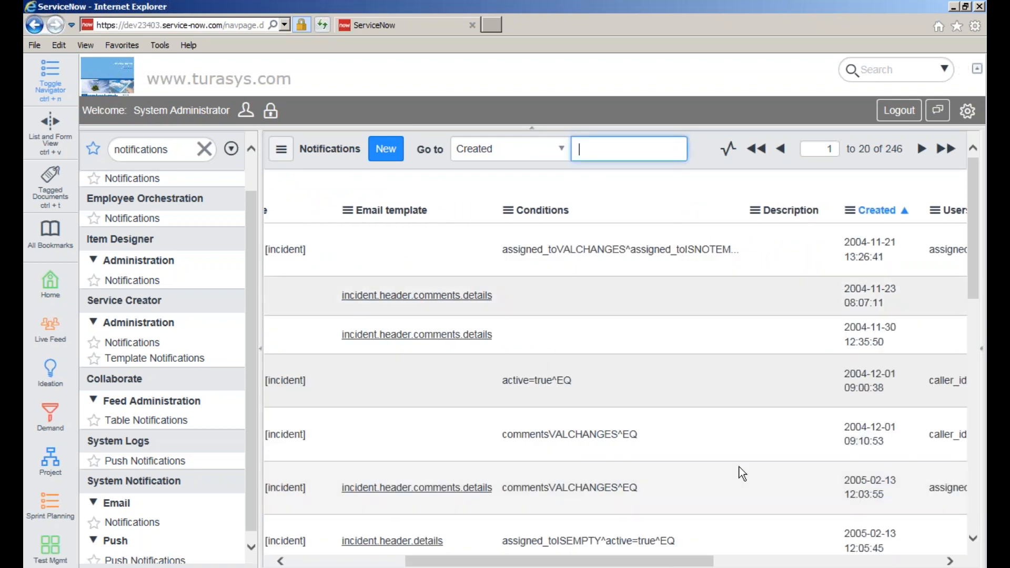
drag(637, 562, 739, 563)
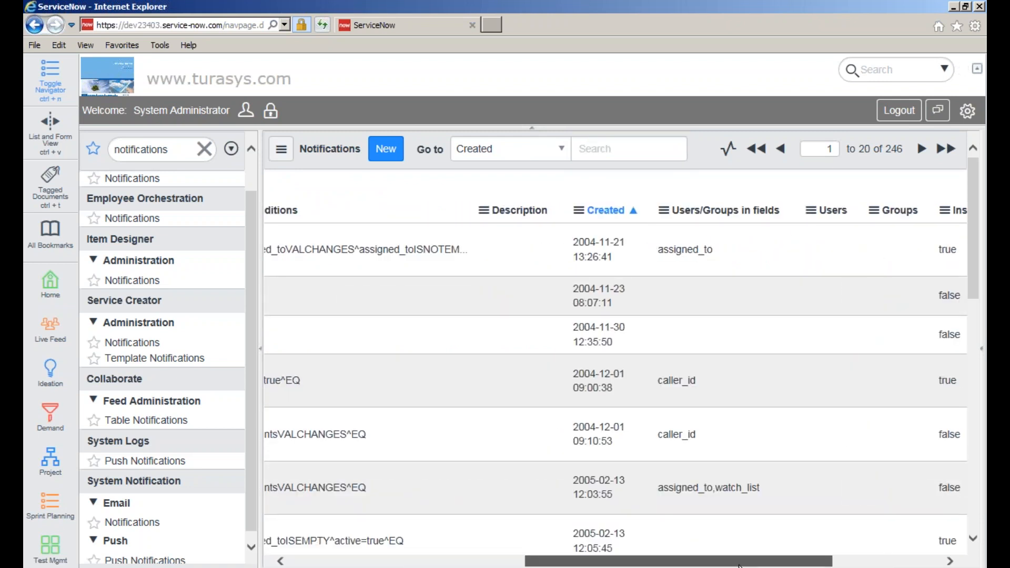
click(625, 211)
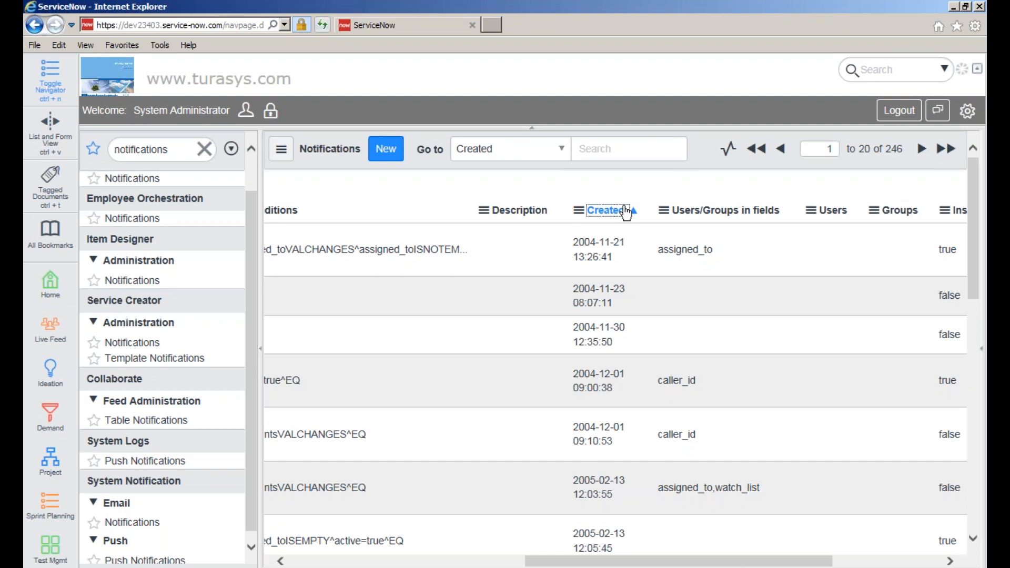
click(400, 523)
drag(561, 562, 334, 563)
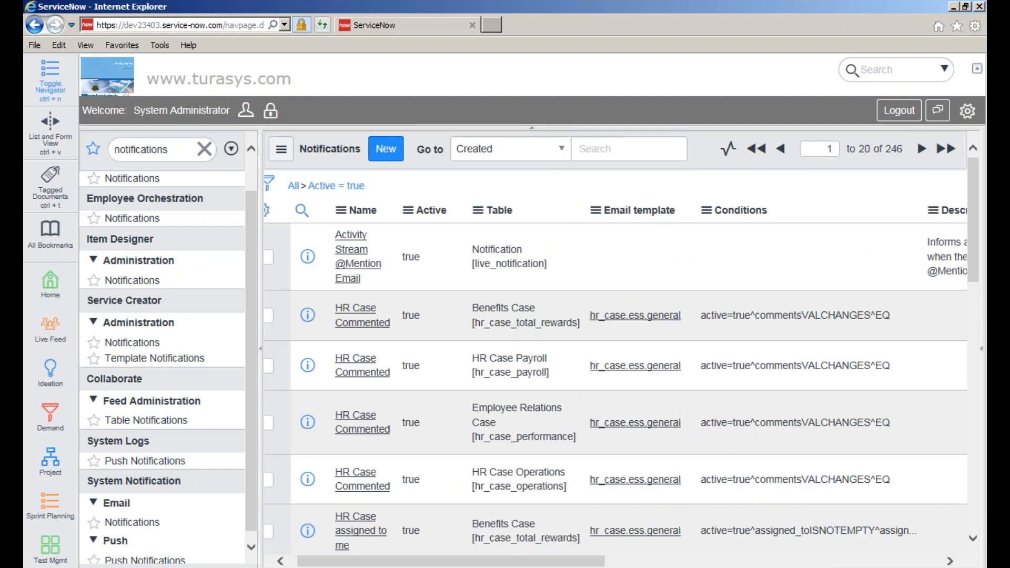
click(512, 148)
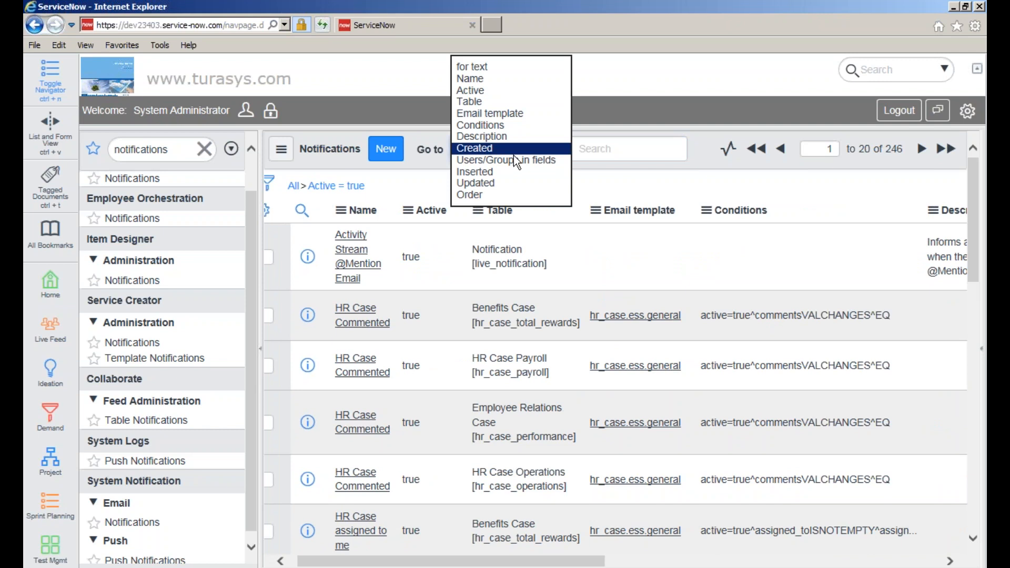
- Search notifications by Name for the contains pattern %attendee%
click(495, 78)
click(597, 154)
text(a)
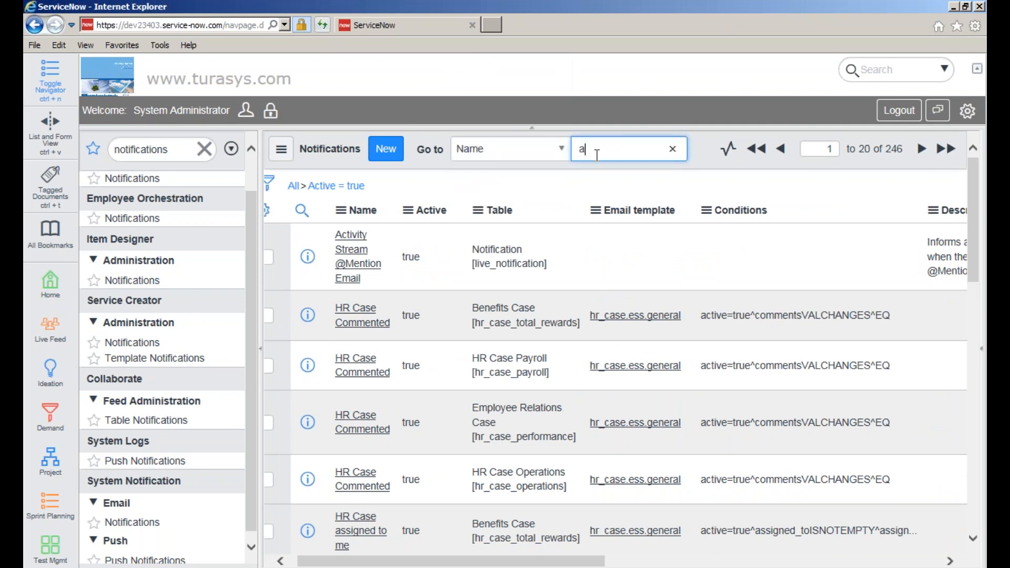
text(ttendee.registered)
key(ctrl+shift+Left)
key(ctrl+shift+Left)
key(BackSpace)
key(ctrl+shift+Left)
key(BackSpace)
key(Return)
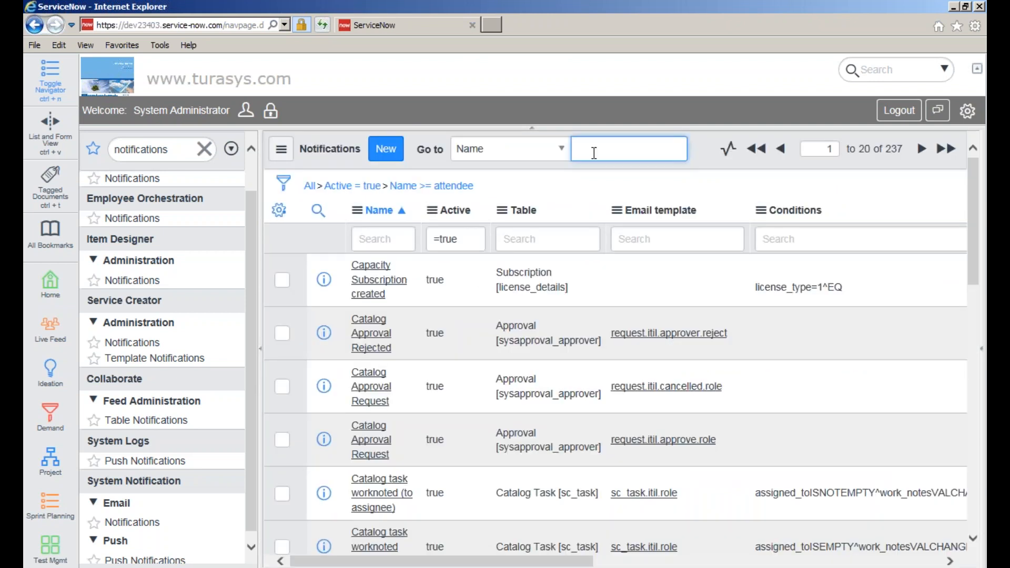
text(%%)
key(Left)
text(attendee)
key(Return)
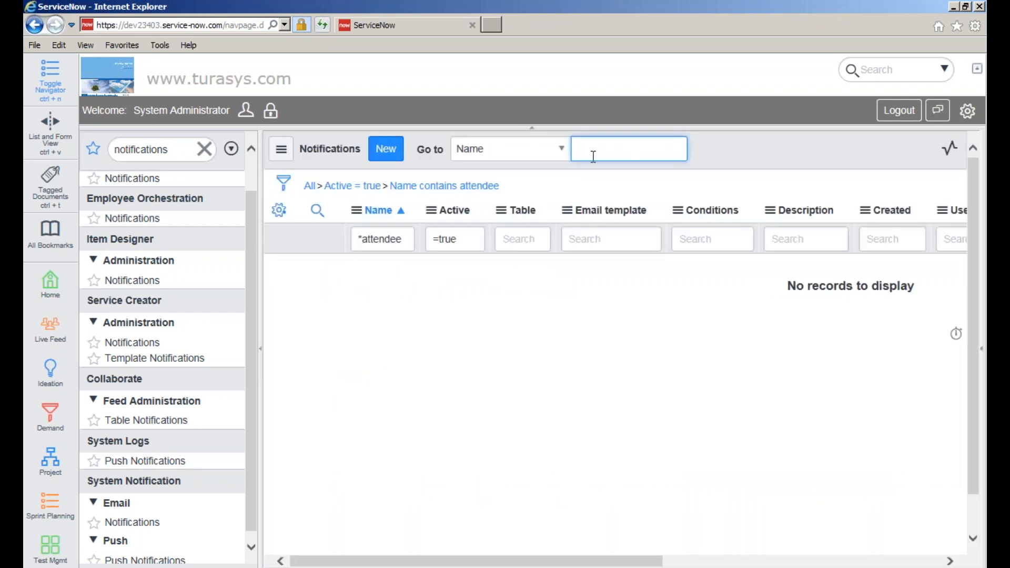
- Clear all filters, rerun the %attendee% name search, and open Attendee Registered
click(314, 187)
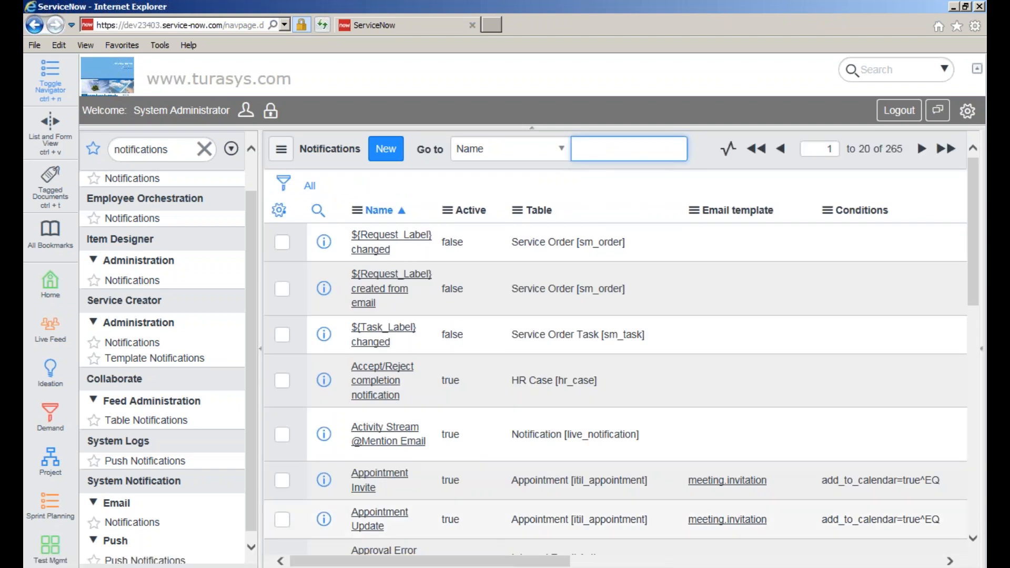
text(%%)
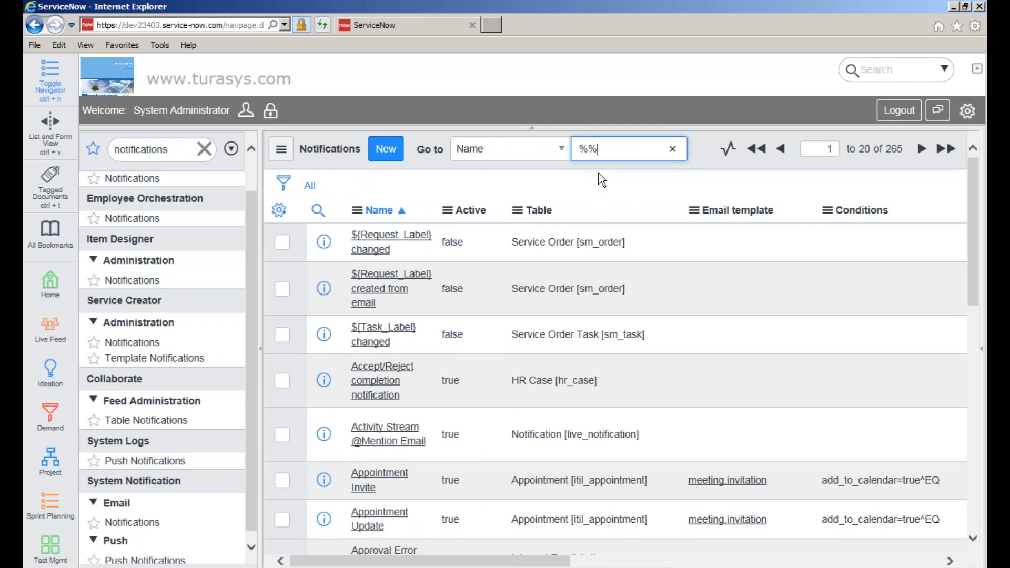
key(Return)
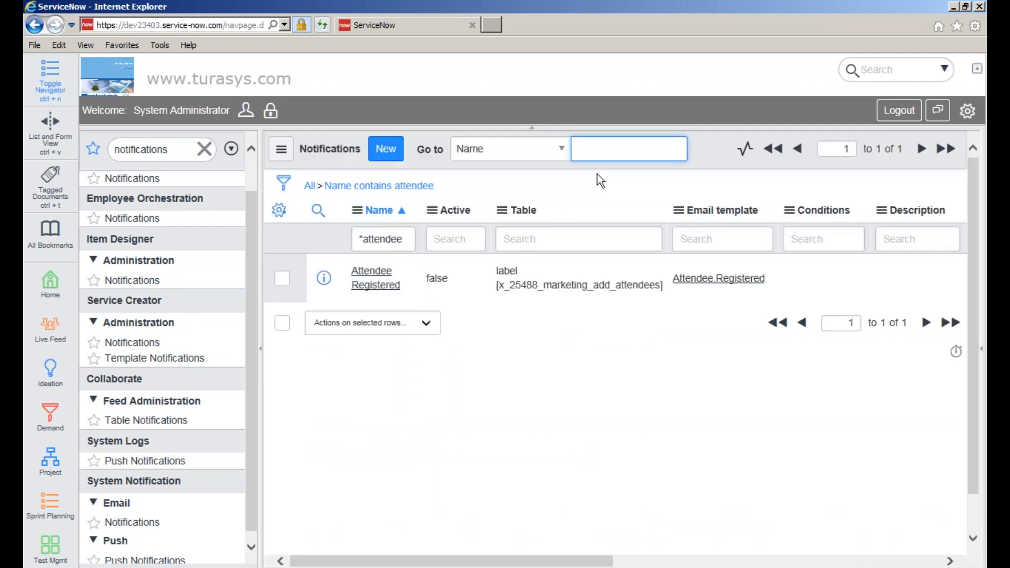
click(385, 281)
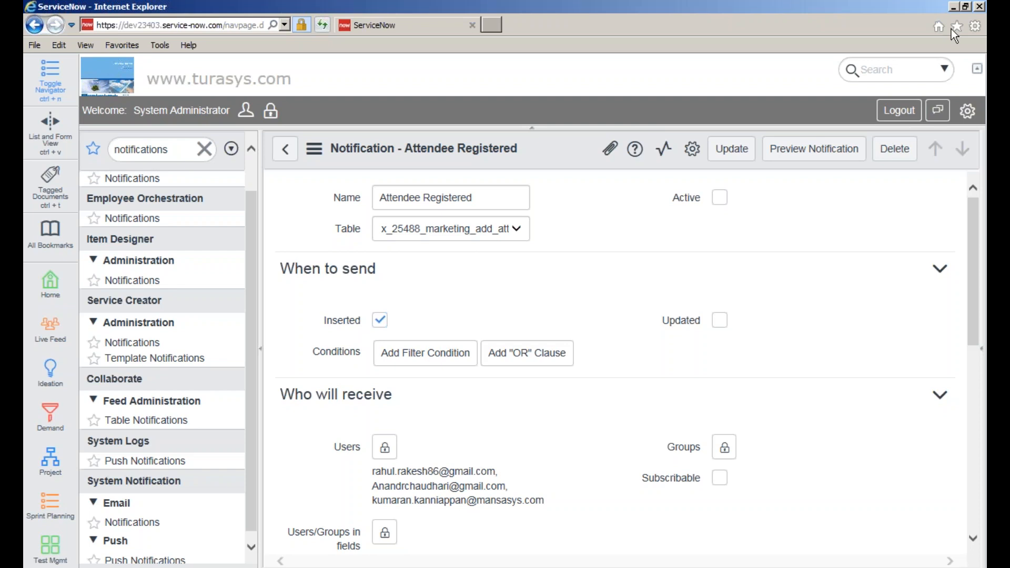
- Back in the browser, filter the application navigator to 'scripts'
click(926, 354)
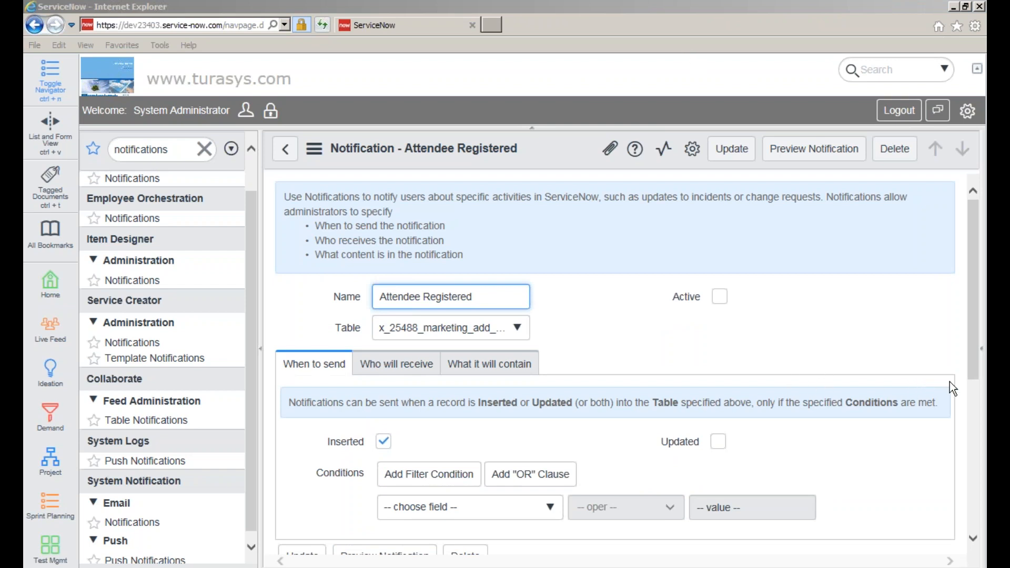
double_click(178, 148)
text(sc)
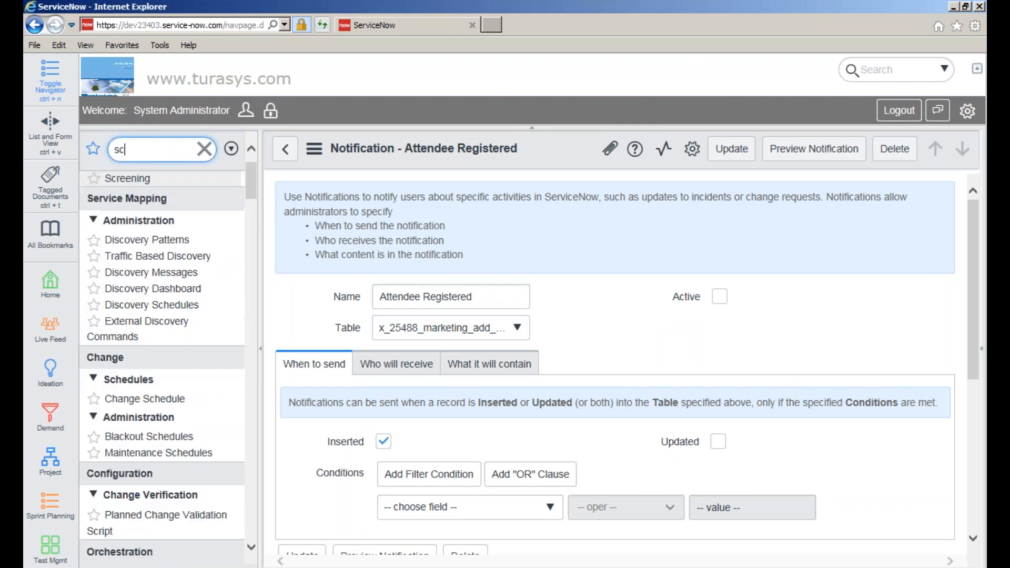
text(ripts)
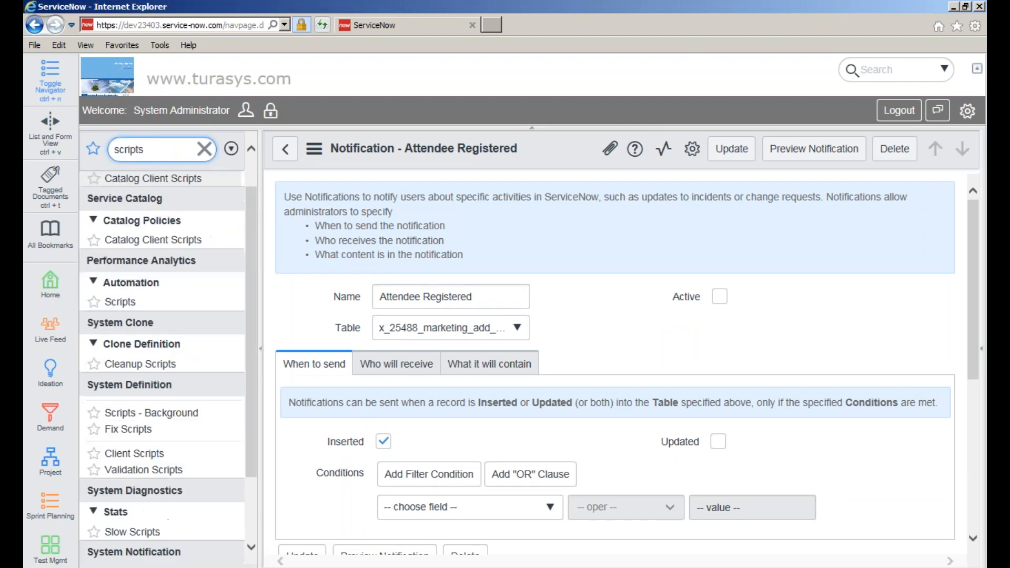
- In Scripts - Background, run gs.sql truncate on x_25488_marketing_attendees in global scope
click(151, 206)
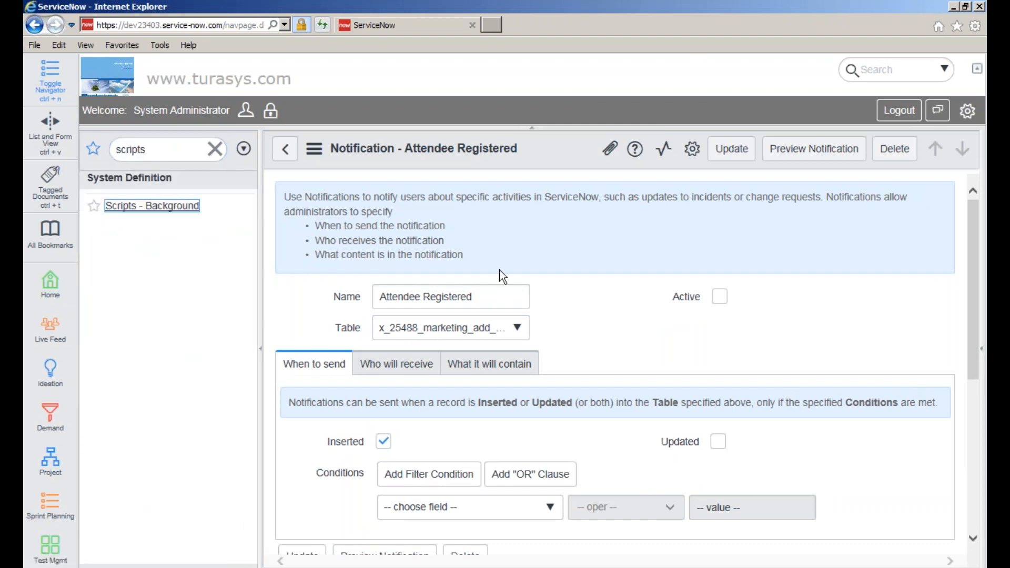
text(gs.sql("truncate table <table_name>");)
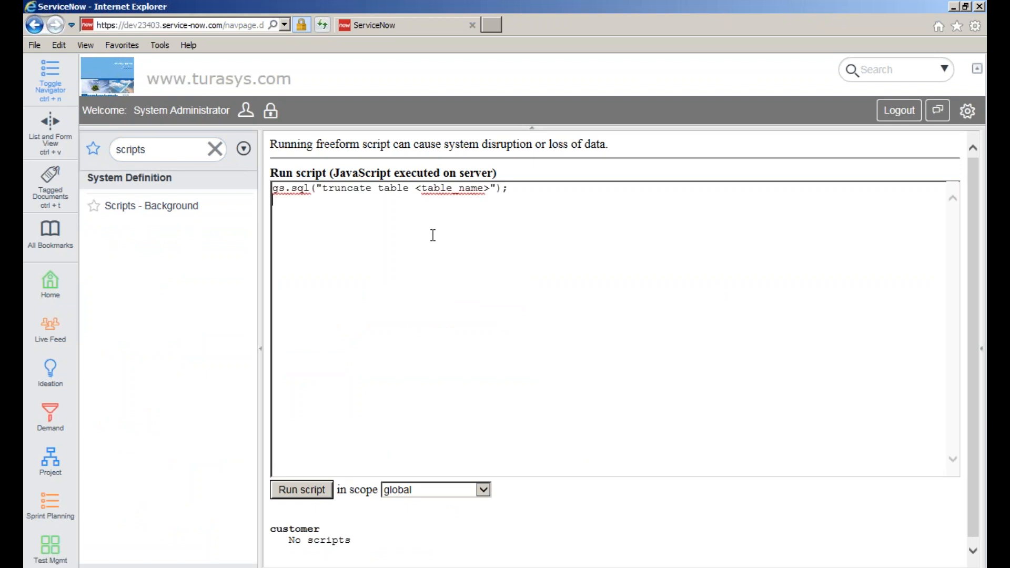
key(Return)
drag(418, 190, 490, 191)
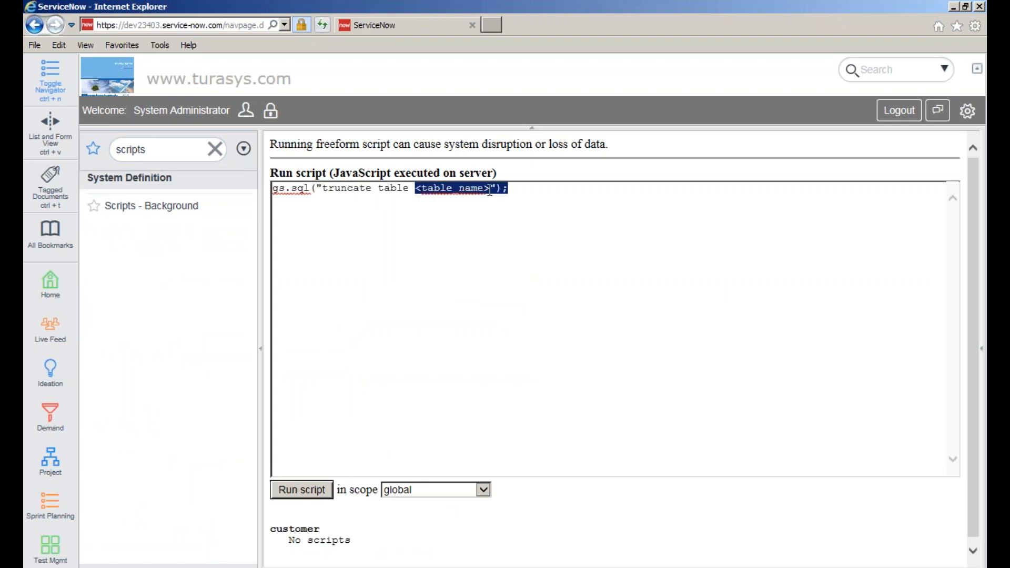
key(shift+Left)
key(shift+Left)
key(shift+Left)
text(x_25488_marketing_attendees)
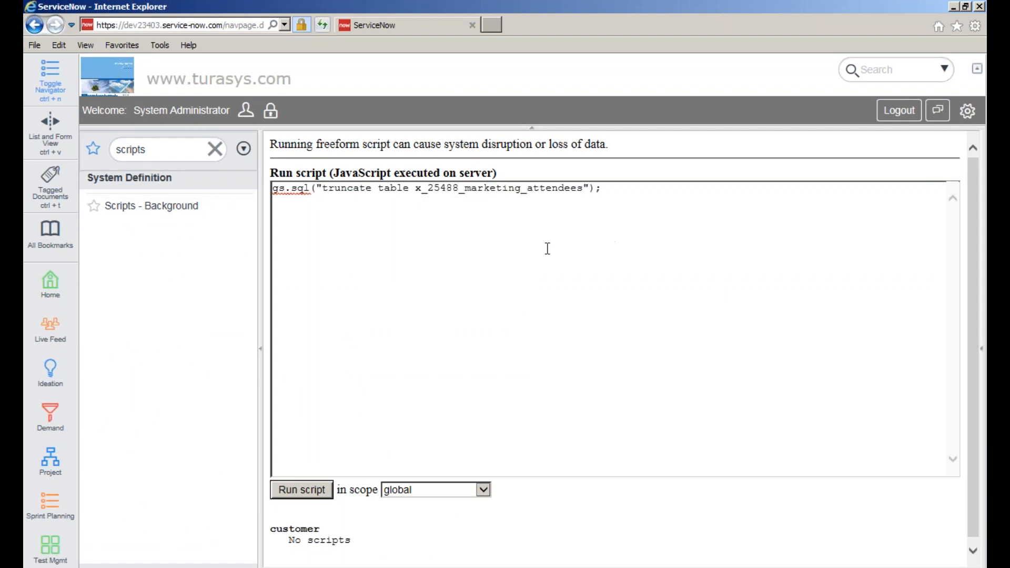
click(288, 198)
key(ctrl+a)
key(ctrl+c)
click(512, 252)
click(321, 490)
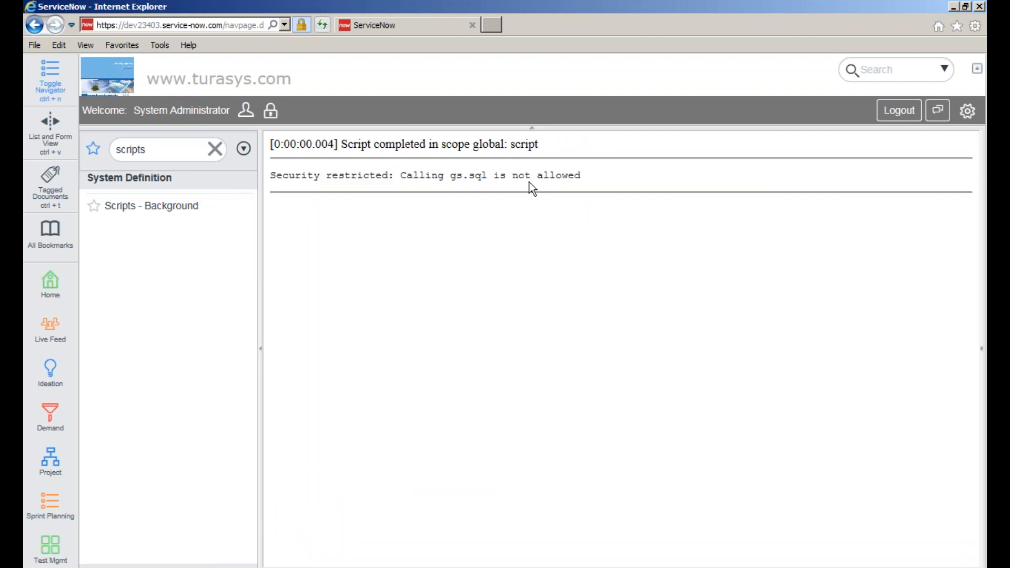
- Rerun the pasted truncate script in the x_25488_marketing scope, then reopen an empty editor
click(176, 208)
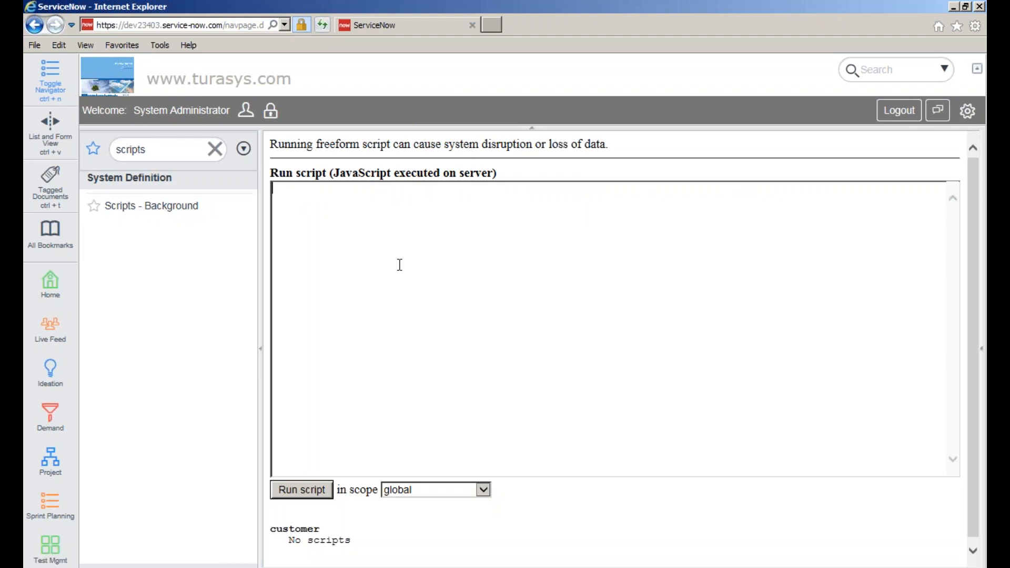
key(ctrl+v)
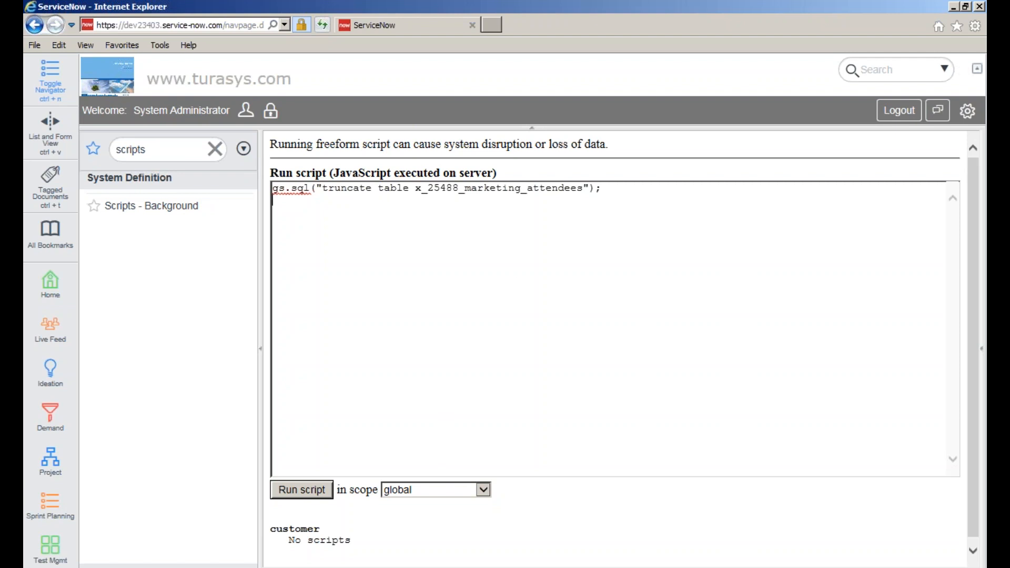
click(446, 490)
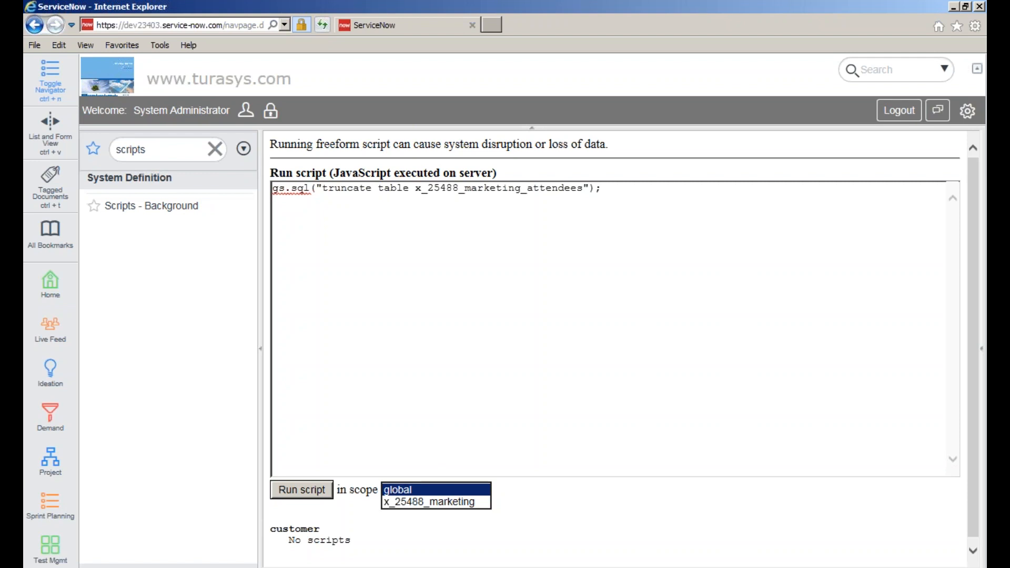
click(446, 504)
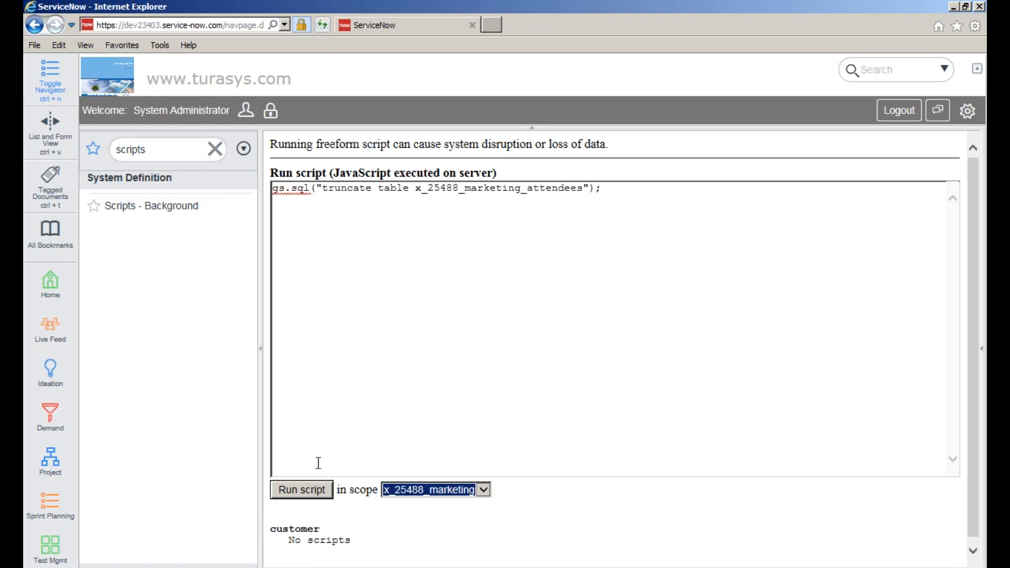
click(322, 495)
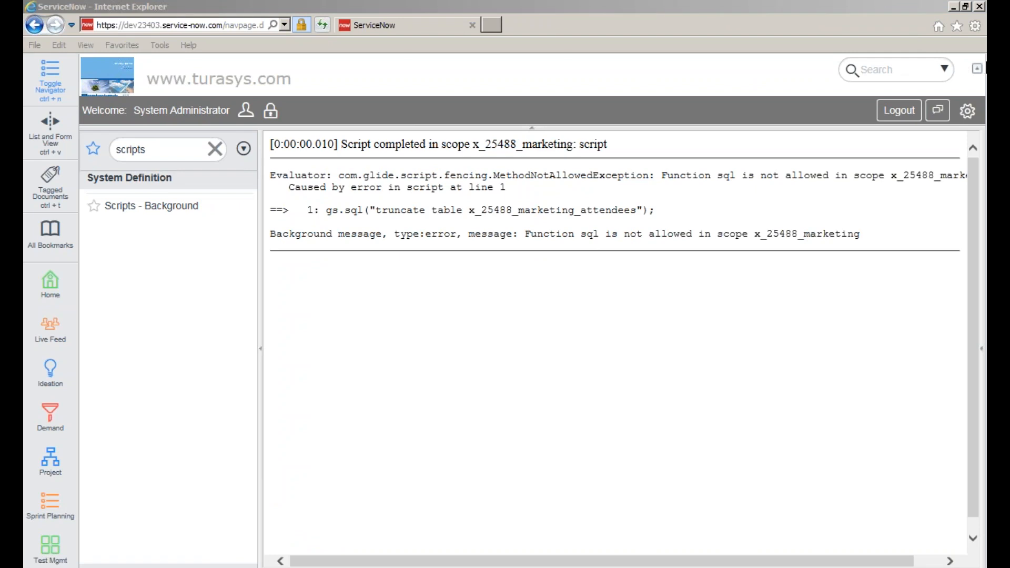
click(146, 205)
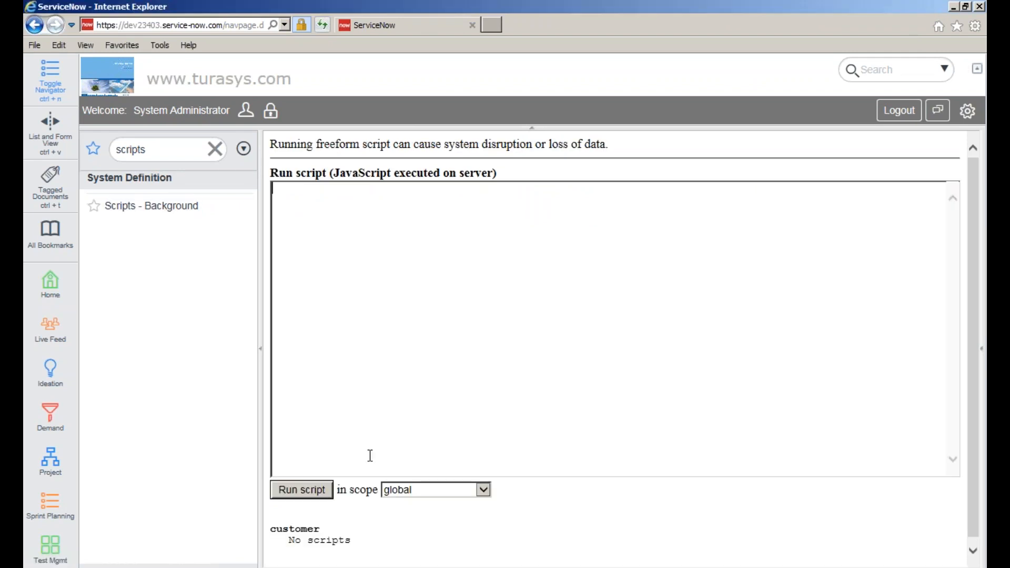
- Paste and rerun the truncate script in global scope, then switch to Chrome
text(gs.sql("truncate table x_25469_marketing_attendees");)
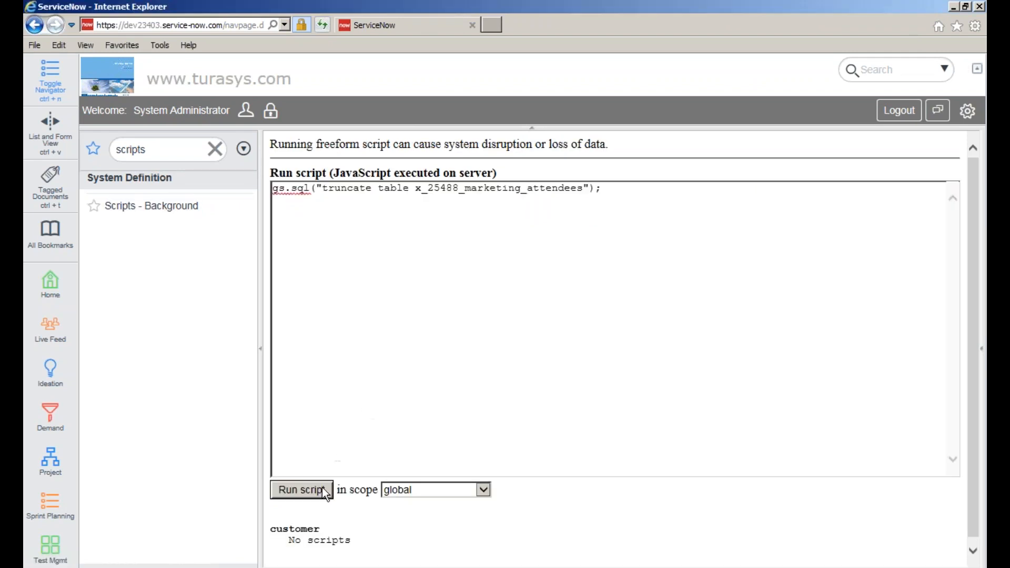
click(318, 482)
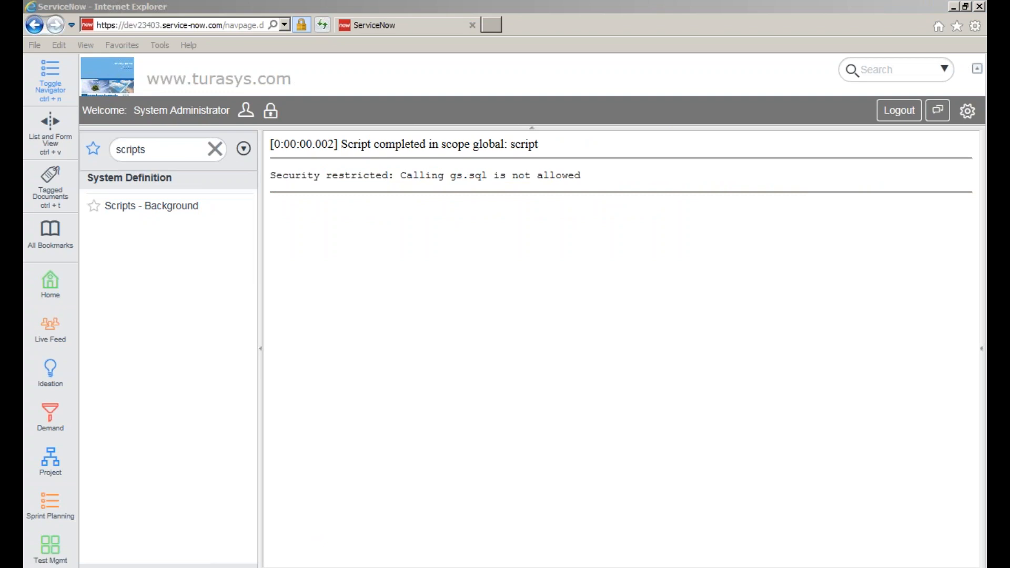
click(928, 157)
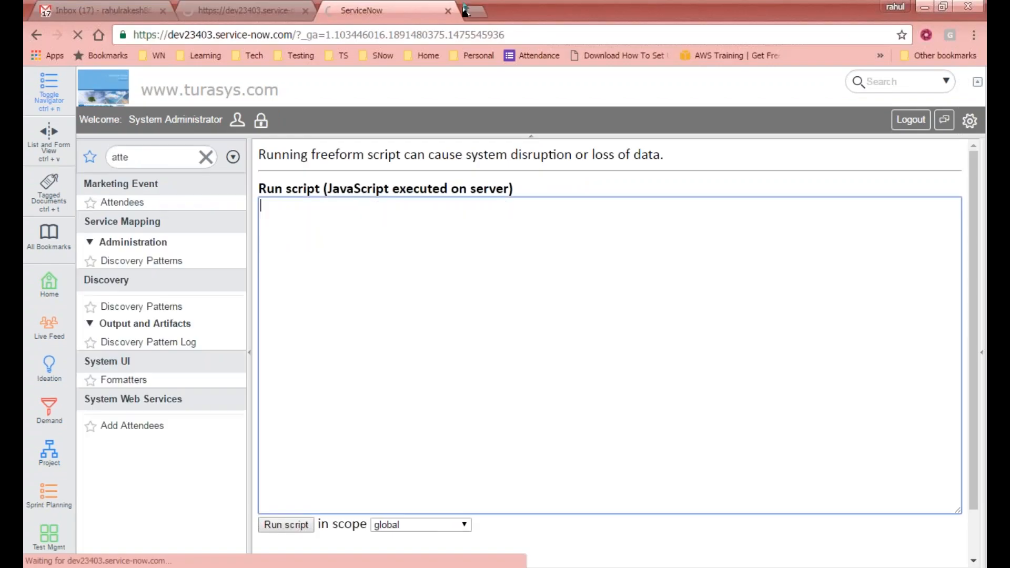
click(471, 12)
- Load wiki.servicenow.com in the new tab, briefly refreshing the Gmail inbox meanwhile
text(wiki.servicenow.com)
key(Return)
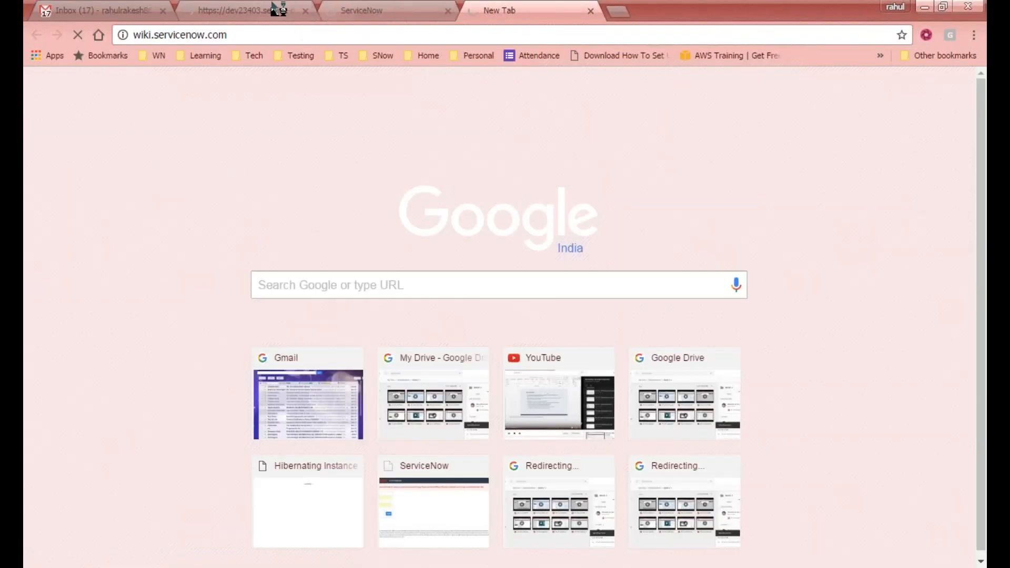
click(100, 10)
click(252, 123)
click(526, 10)
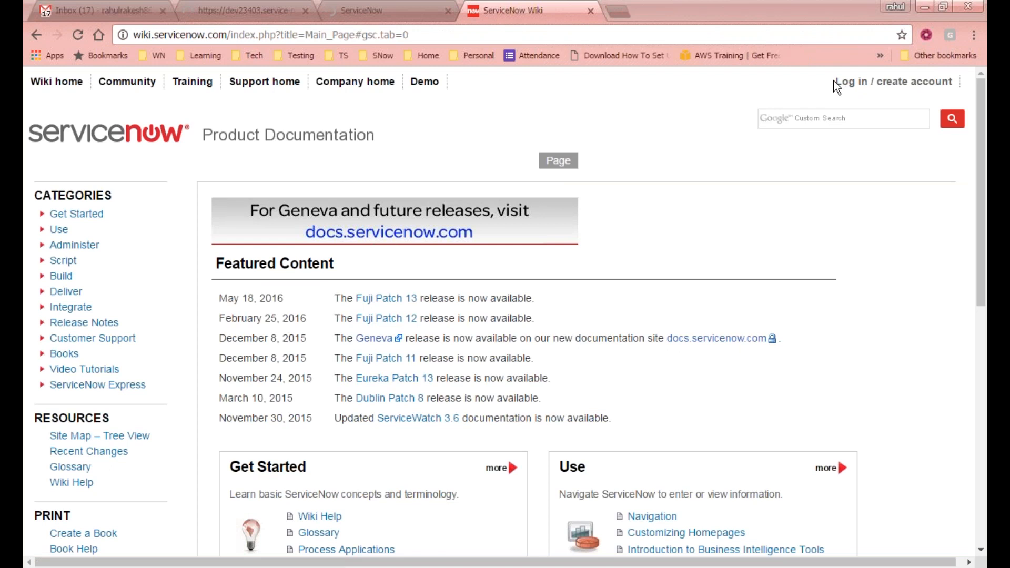
- Search the wiki for gs.sql and open two result articles in new tabs
click(816, 118)
text(gs)
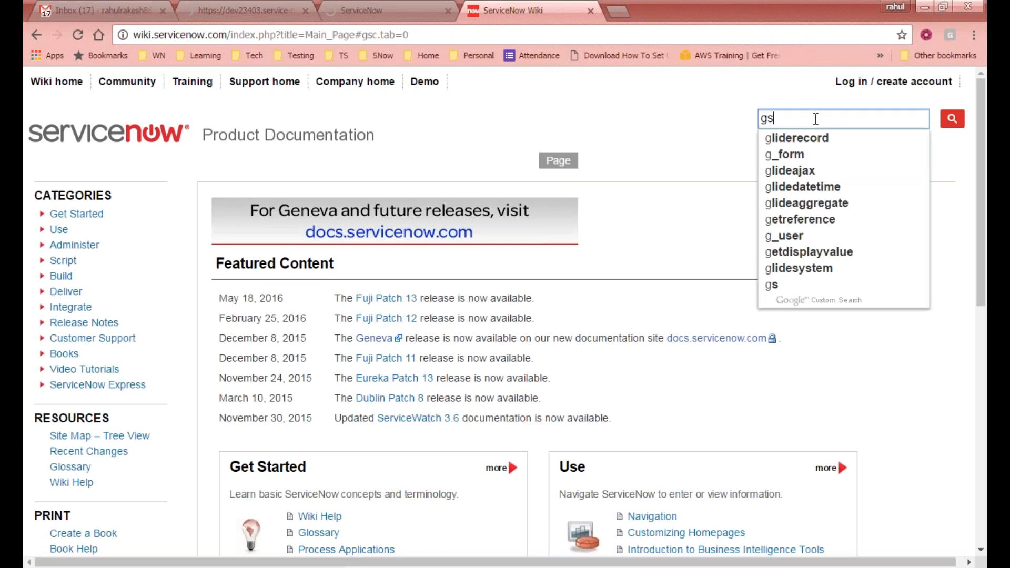
text(.sql)
key(Return)
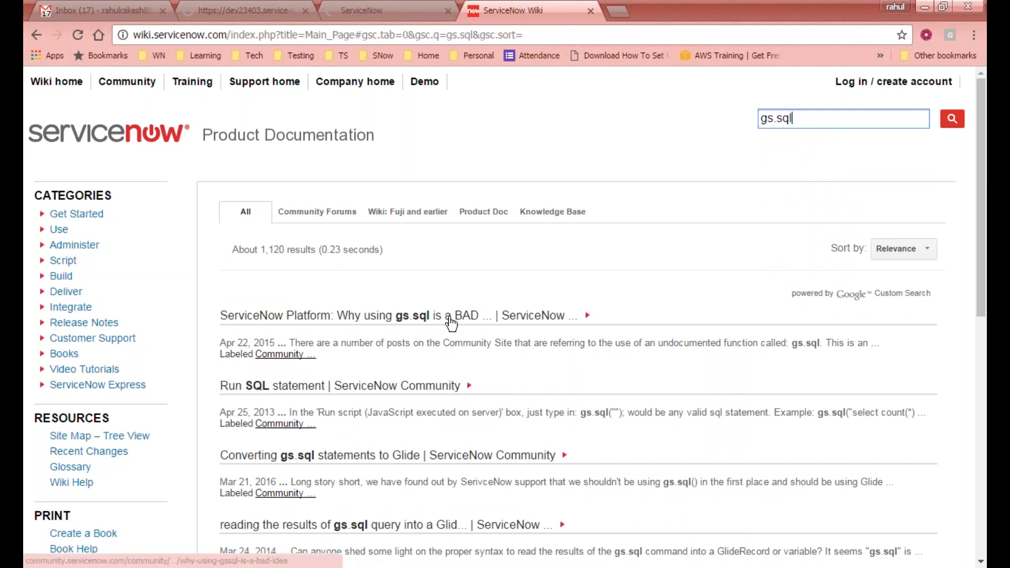
middle_click(404, 315)
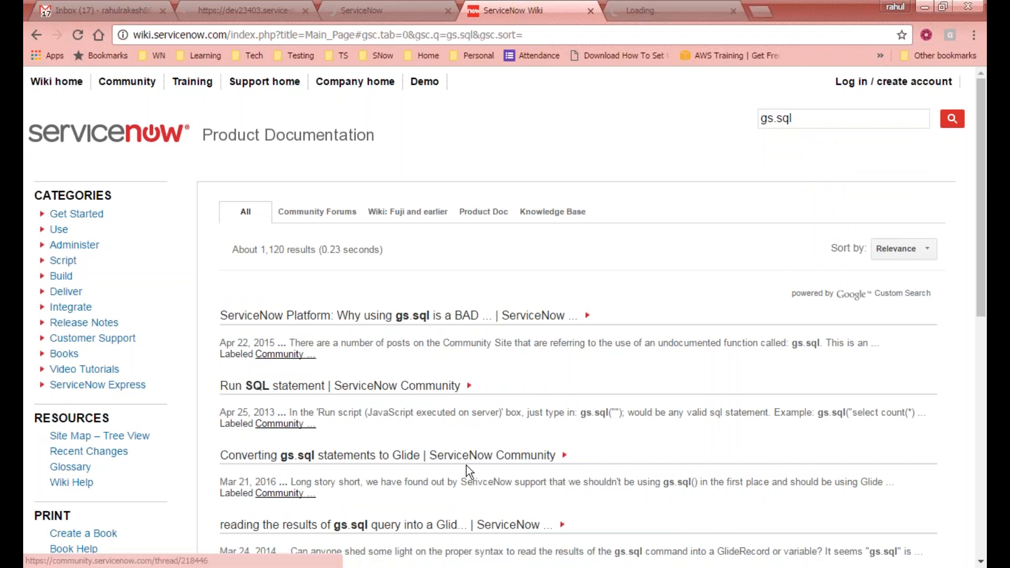
middle_click(423, 461)
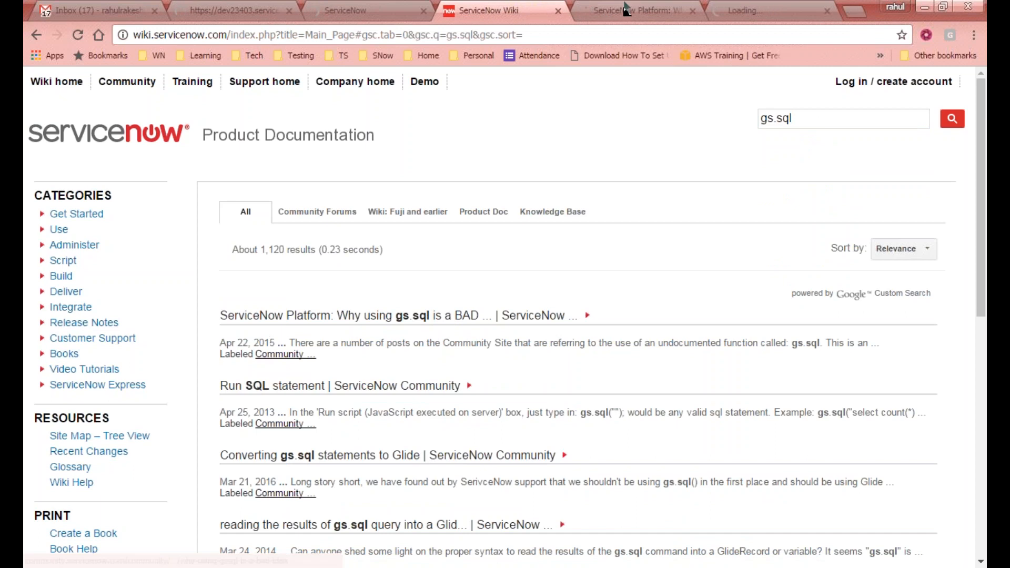
click(628, 8)
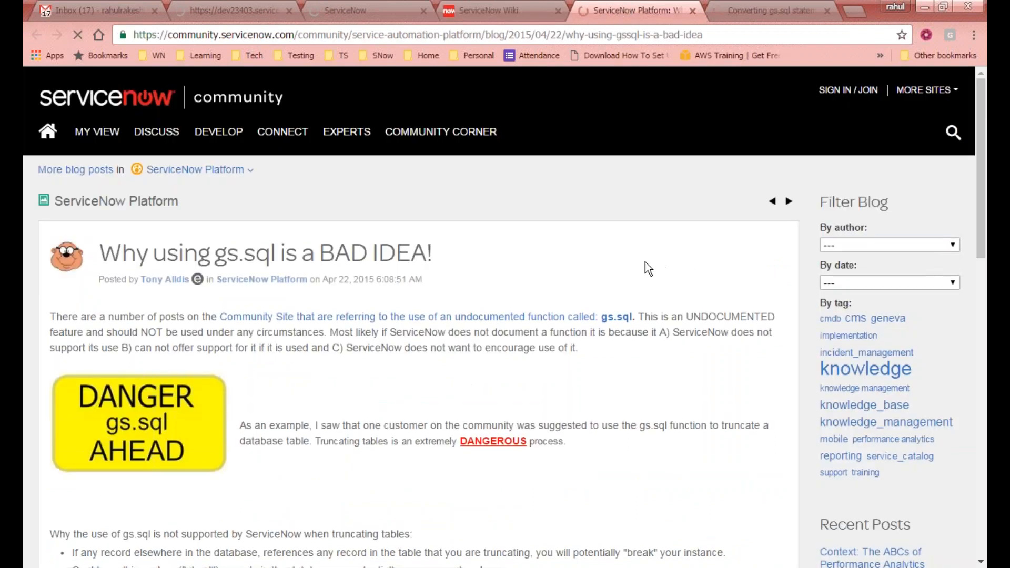
- Read the 'Why using gs.sql is a BAD IDEA!' post, then open the Mass deletion thread
scroll(646, 262, down, 5)
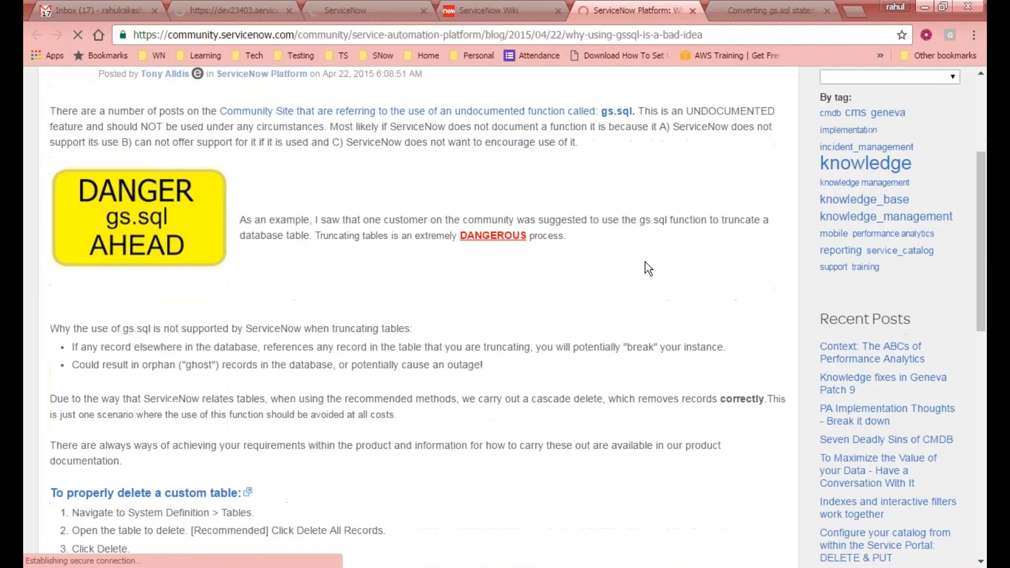
scroll(645, 263, down, 3)
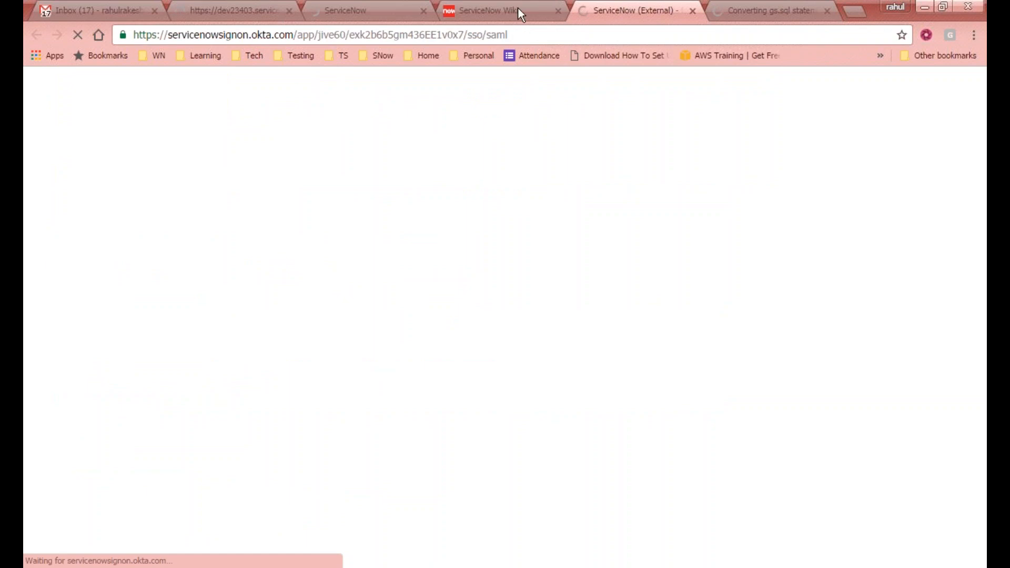
click(497, 8)
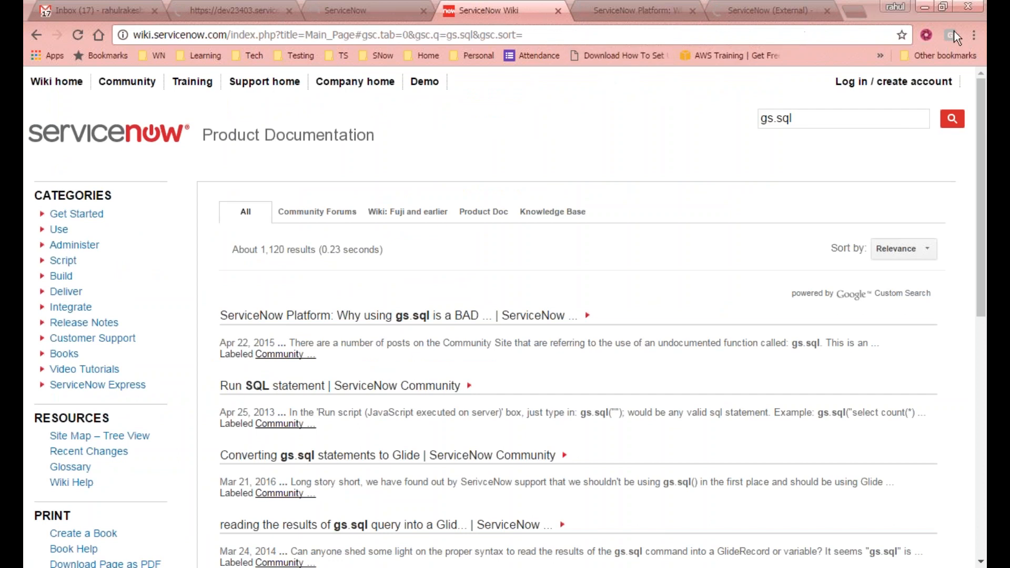
click(421, 386)
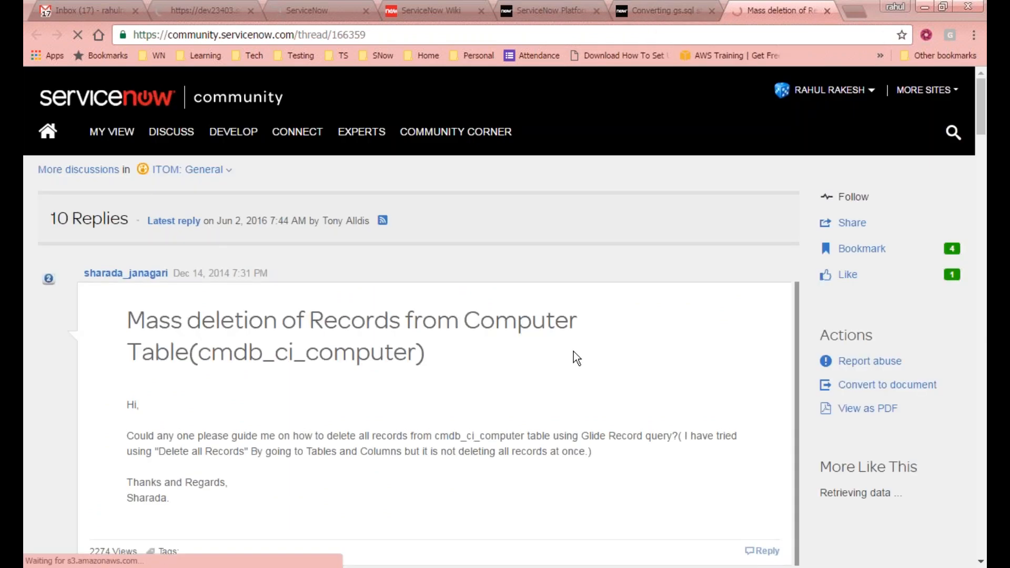
- Find 'gs.' on the thread page and select the sample record-deletion script
scroll(550, 351, down, 5)
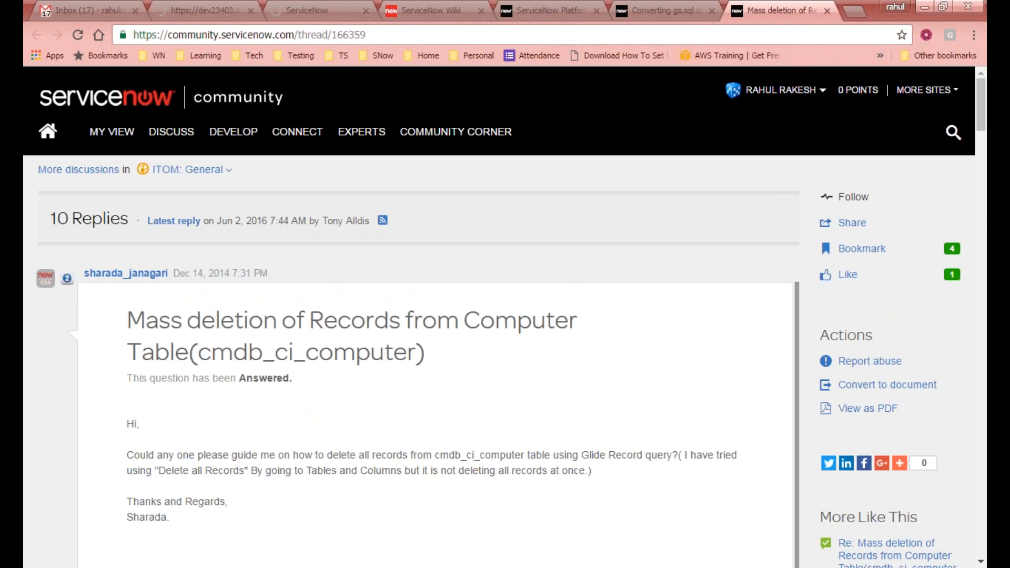
key(ctrl+f)
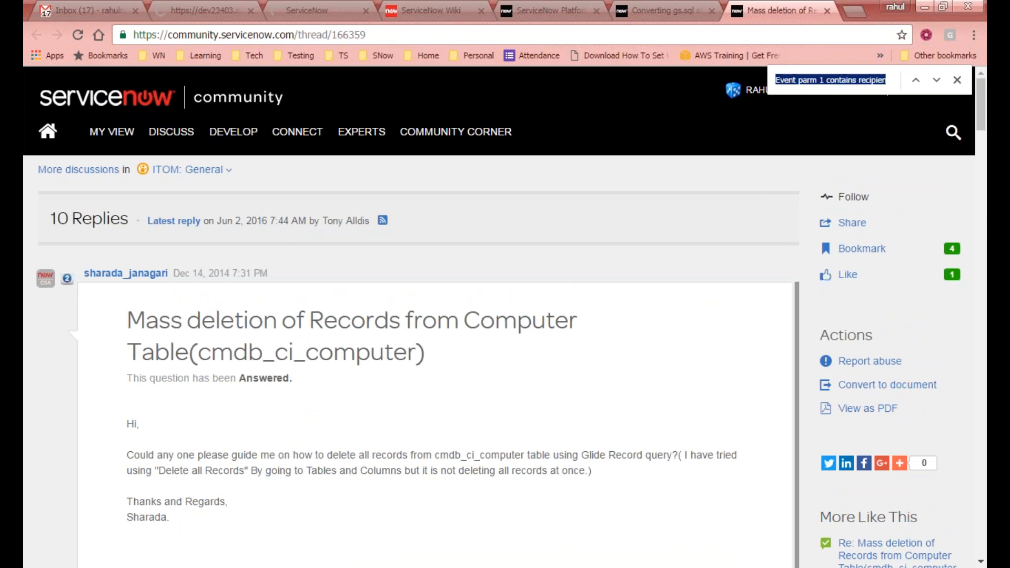
text(gs.)
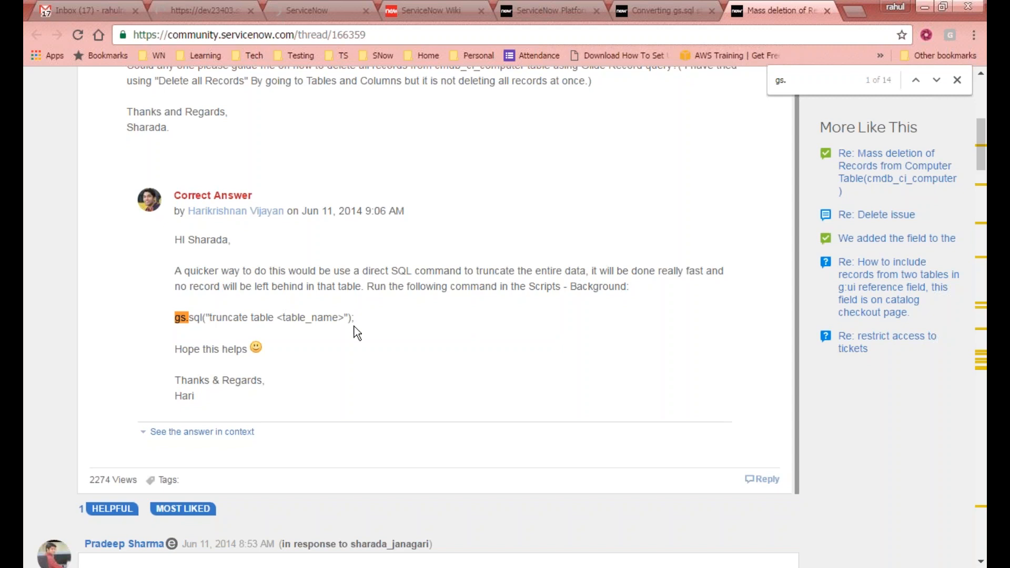
scroll(276, 388, down, 5)
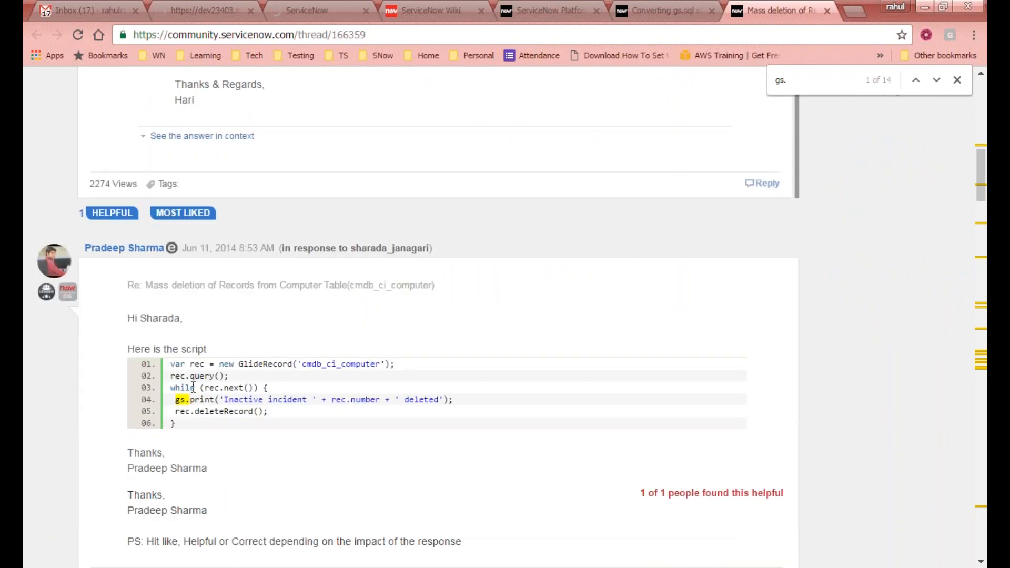
drag(170, 364, 208, 422)
click(311, 457)
scroll(311, 457, down, 5)
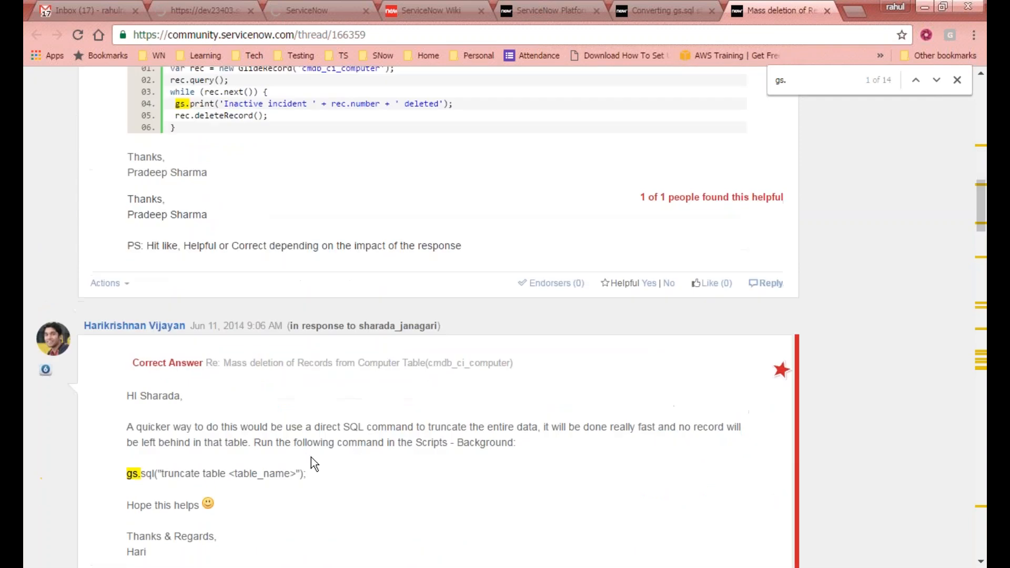
scroll(311, 456, up, 5)
drag(175, 368, 224, 424)
- Scroll down to the reply listing gs.sql delete and SELECT COUNT statements for orphaned records
scroll(247, 421, down, 7)
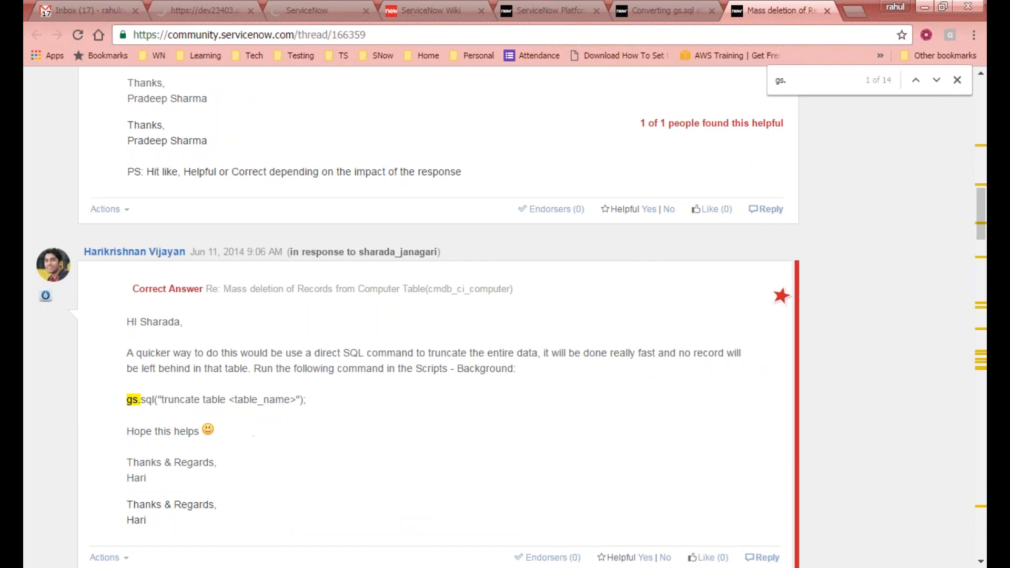
scroll(240, 401, down, 5)
scroll(421, 368, down, 1)
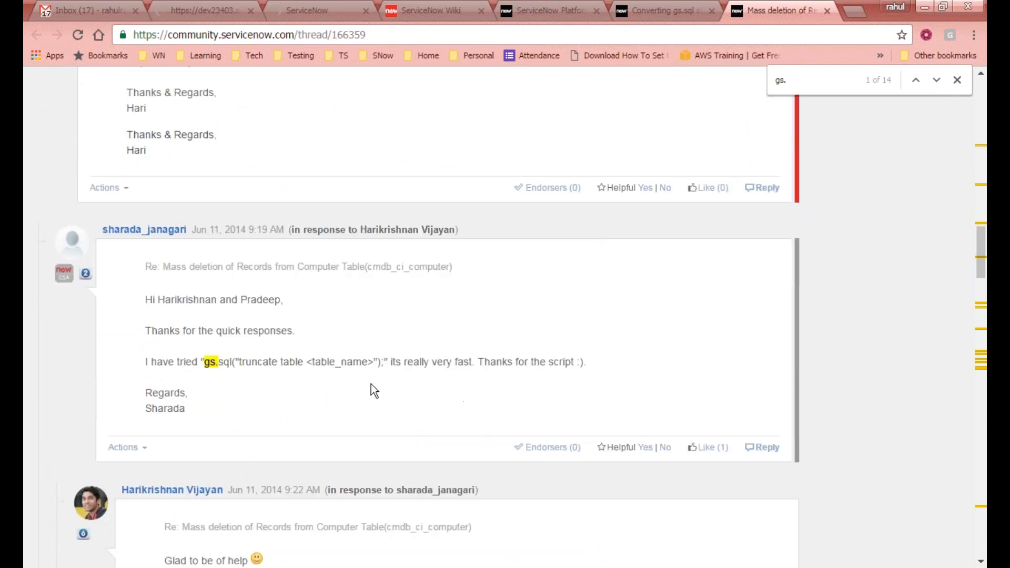
scroll(317, 362, down, 5)
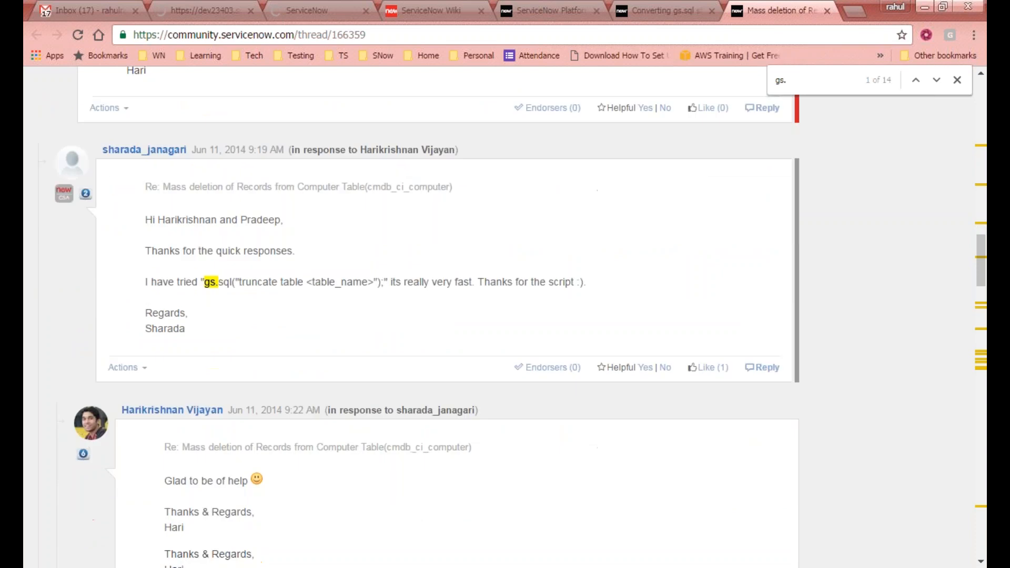
scroll(317, 361, down, 4)
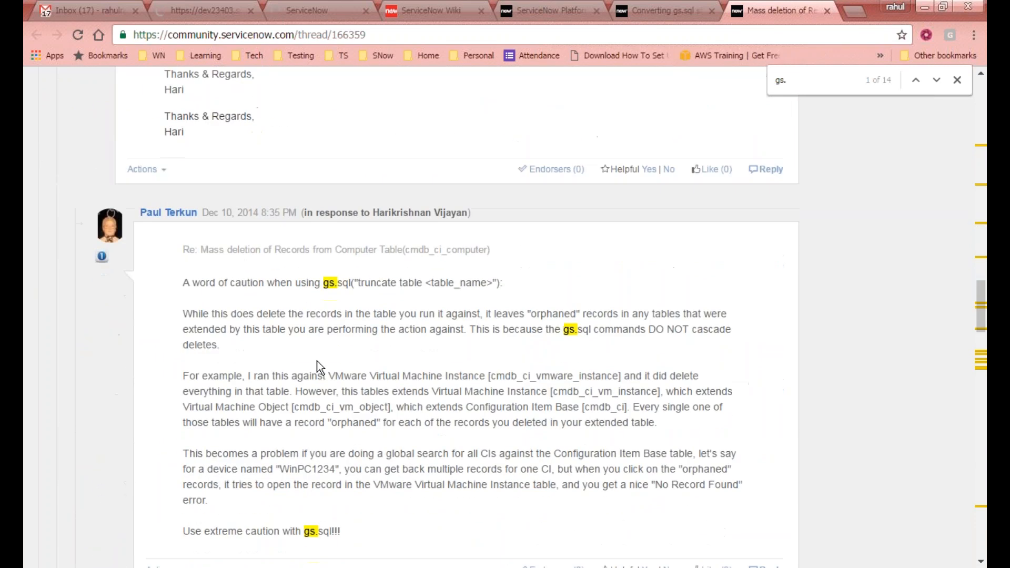
scroll(317, 361, down, 5)
scroll(316, 361, up, 4)
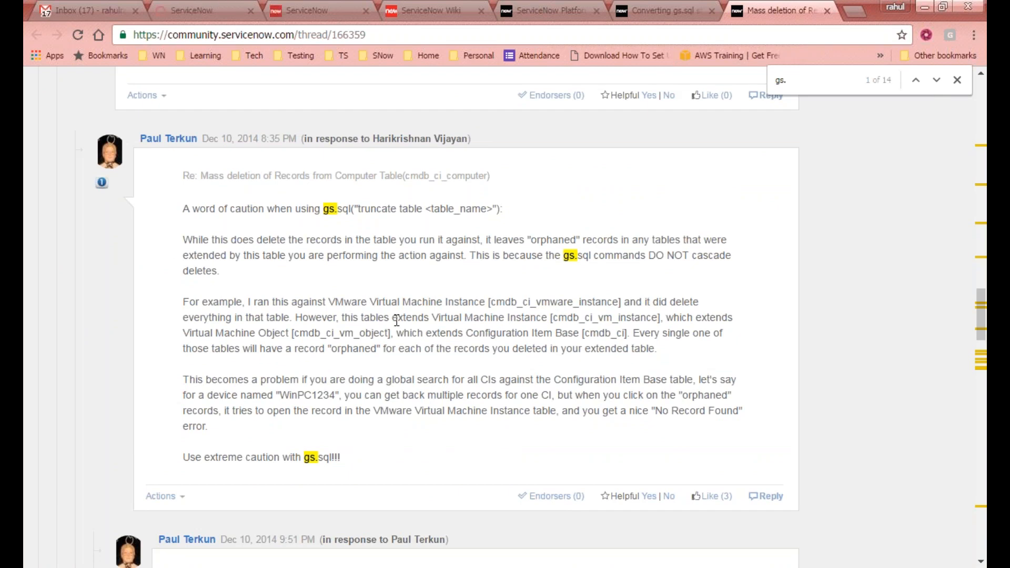
scroll(398, 320, down, 4)
scroll(356, 377, down, 3)
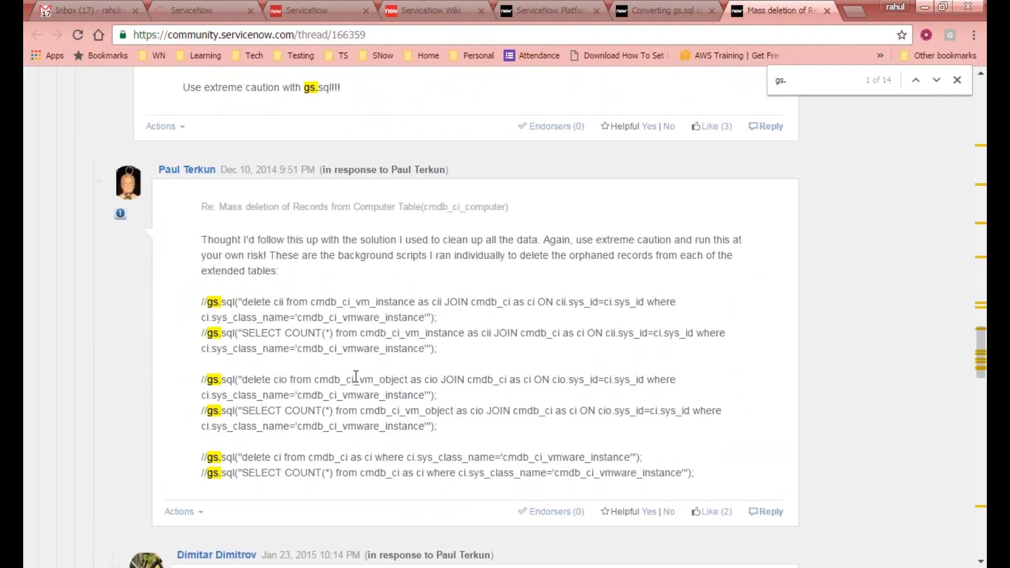
scroll(356, 376, down, 1)
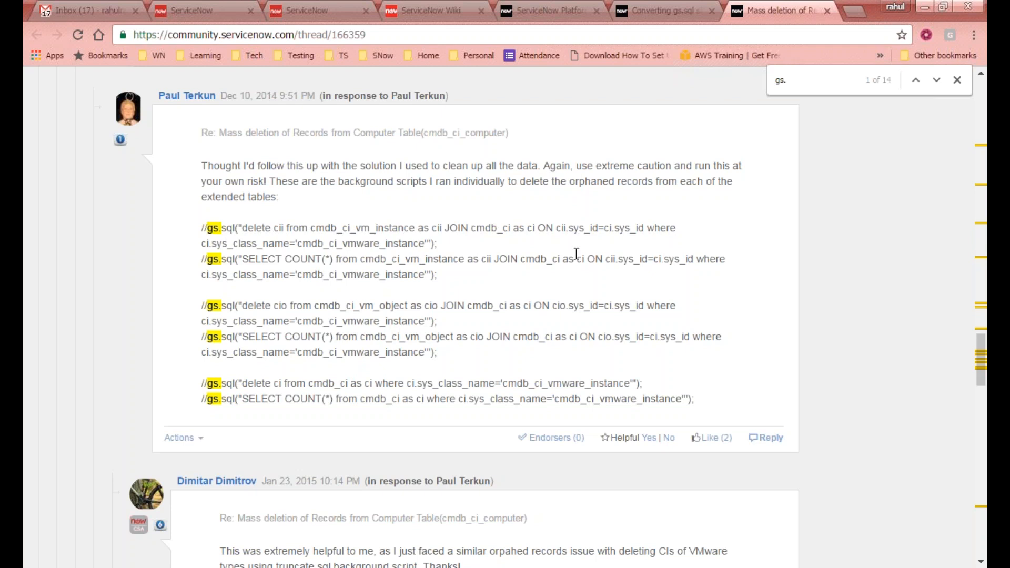
drag(438, 245, 196, 228)
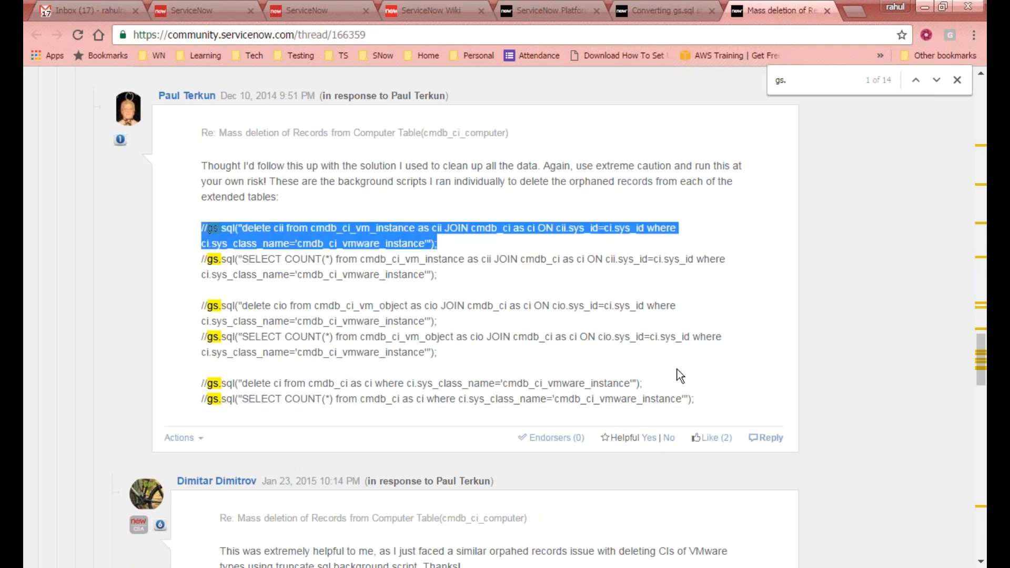
scroll(677, 369, down, 4)
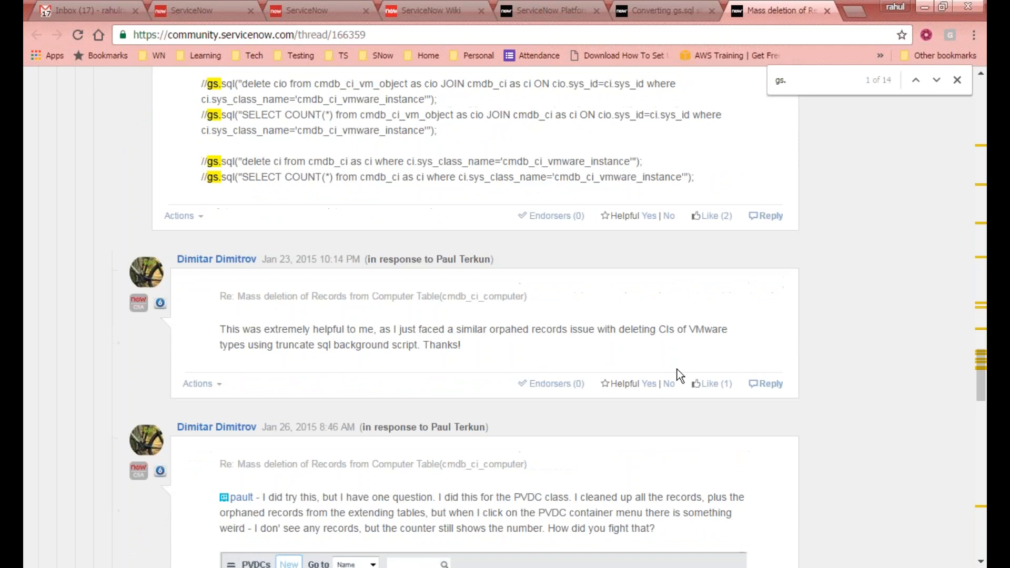
scroll(677, 370, up, 2)
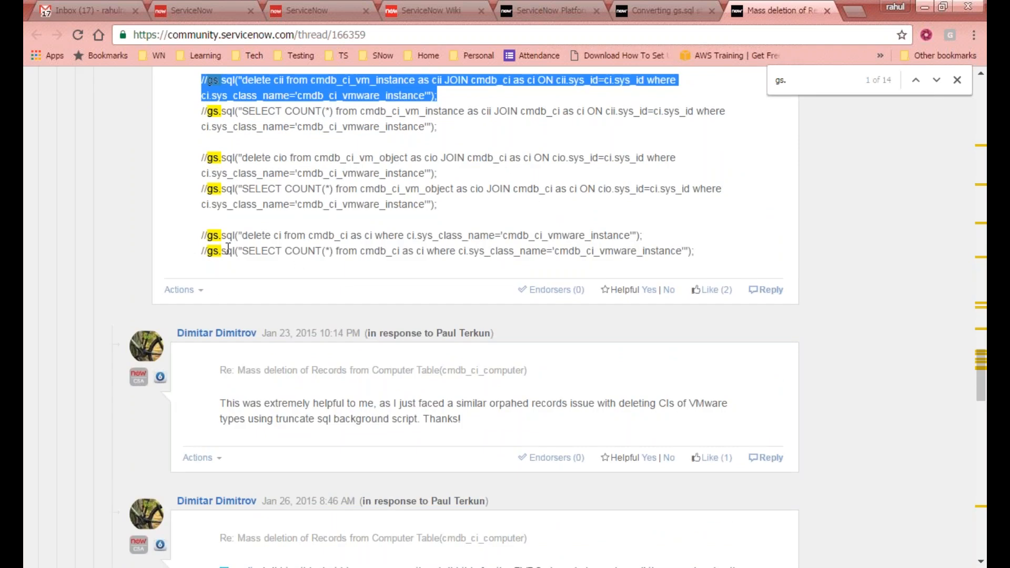
drag(205, 254, 709, 249)
click(703, 248)
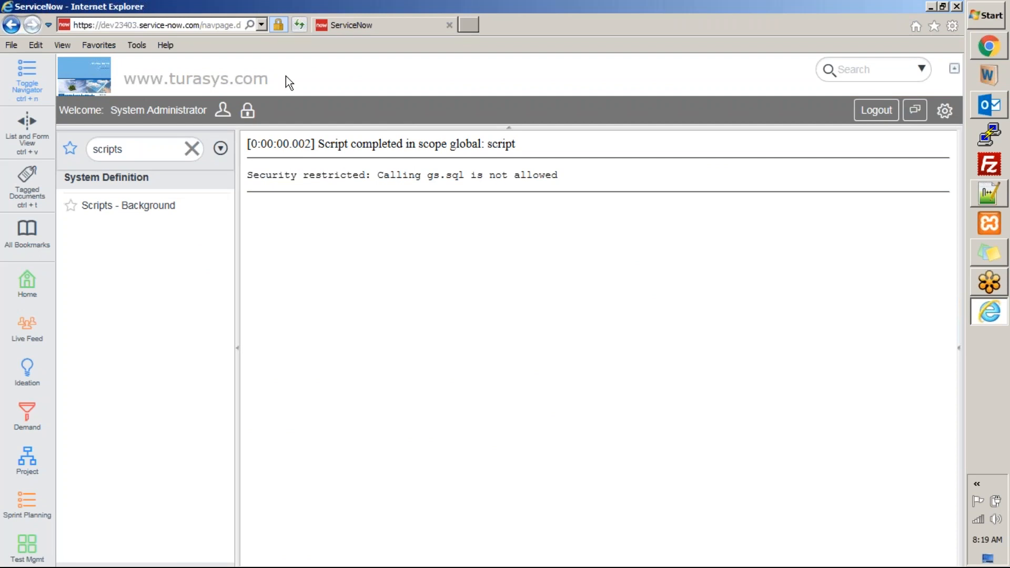
- Rerun gs.sql("truncate table x_25488_marketing_attendees") in Scripts - Background
click(148, 206)
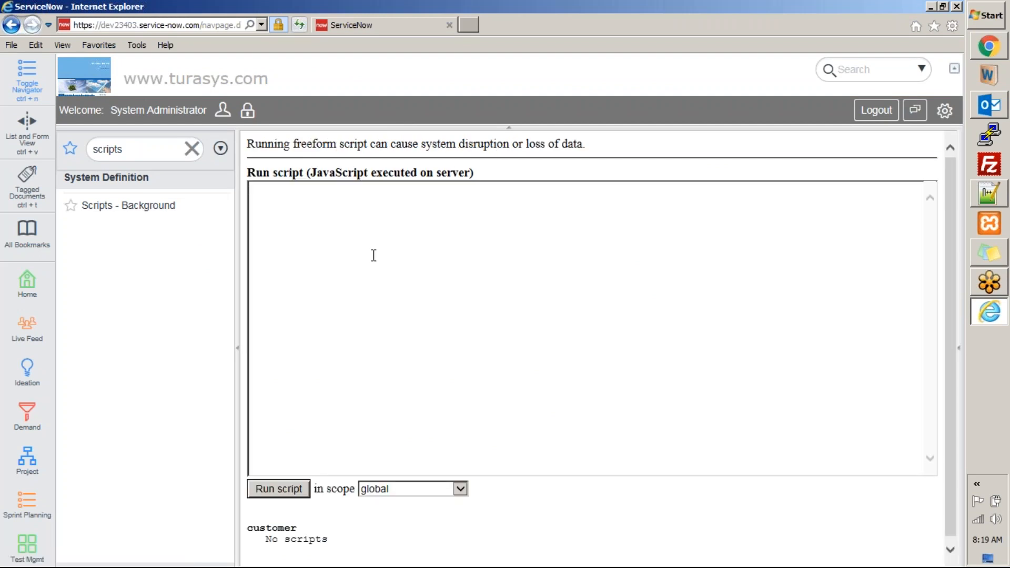
text(gs.sql("truncate table x_25488_marketing_attendees");)
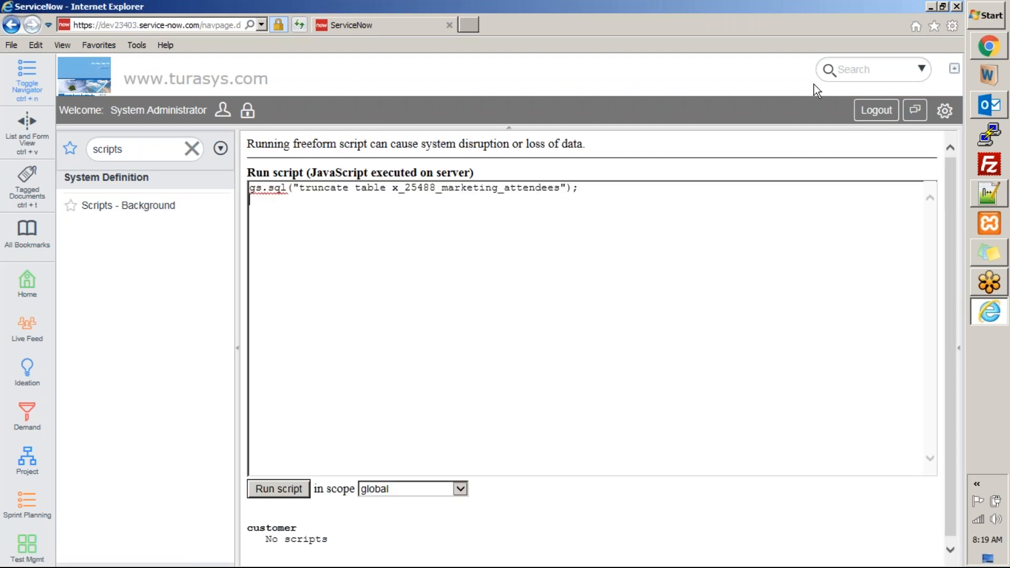
click(298, 492)
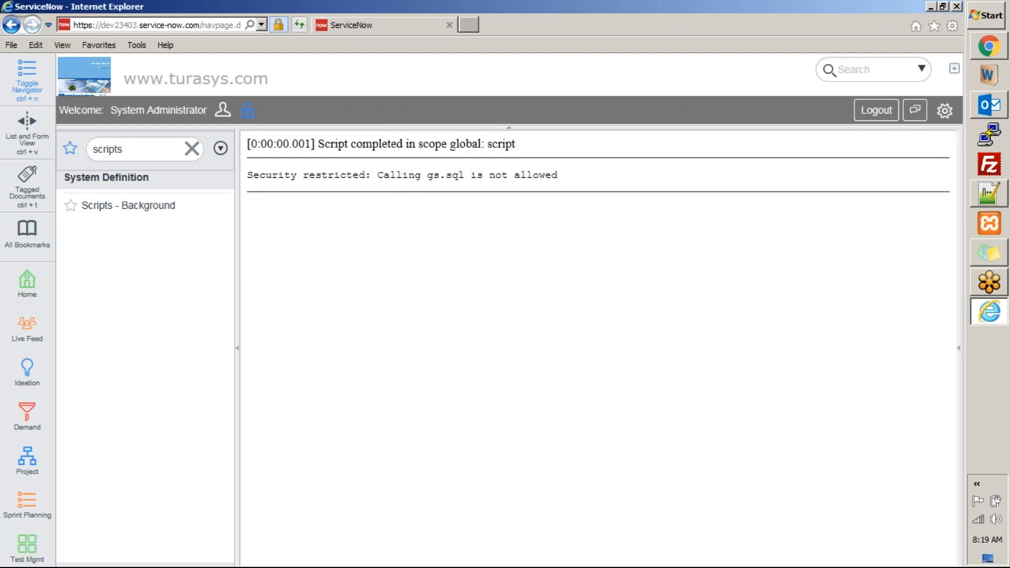
- Elevate the session to the security_admin role
click(247, 110)
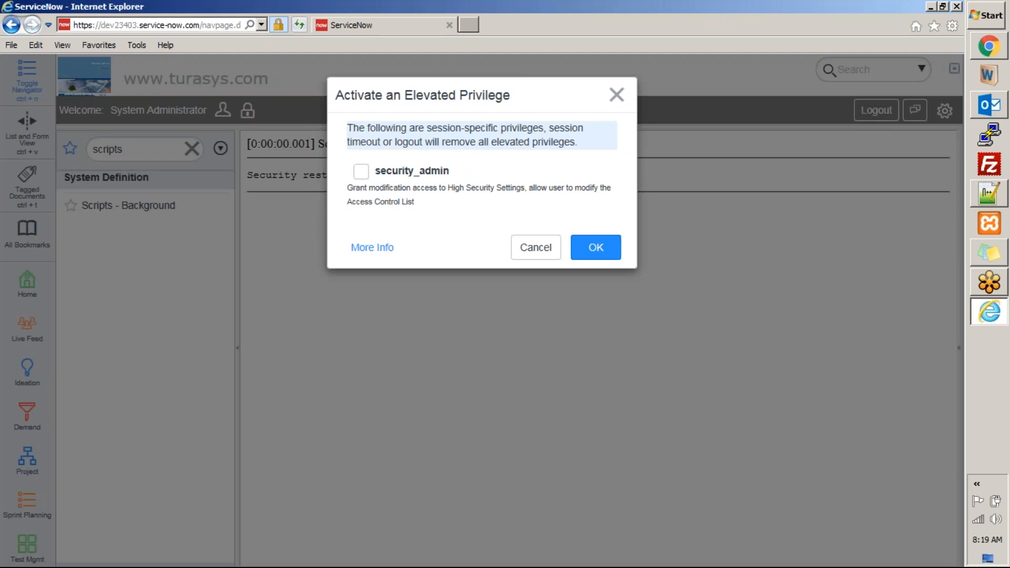
click(361, 171)
click(579, 246)
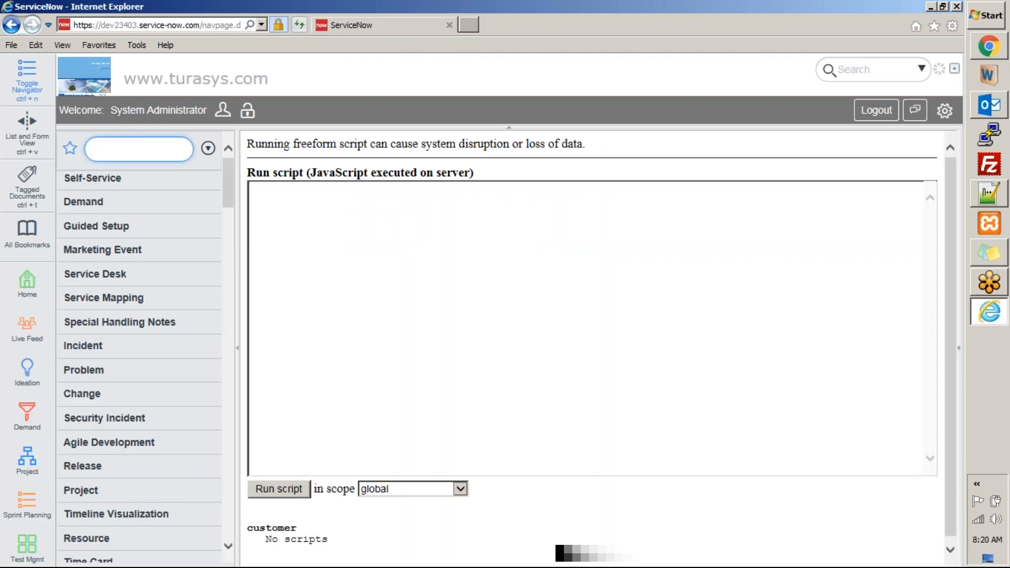
- Run the truncate script again with elevated privilege, dismiss the privilege prompt, and reopen Scripts - Background
text(scripts)
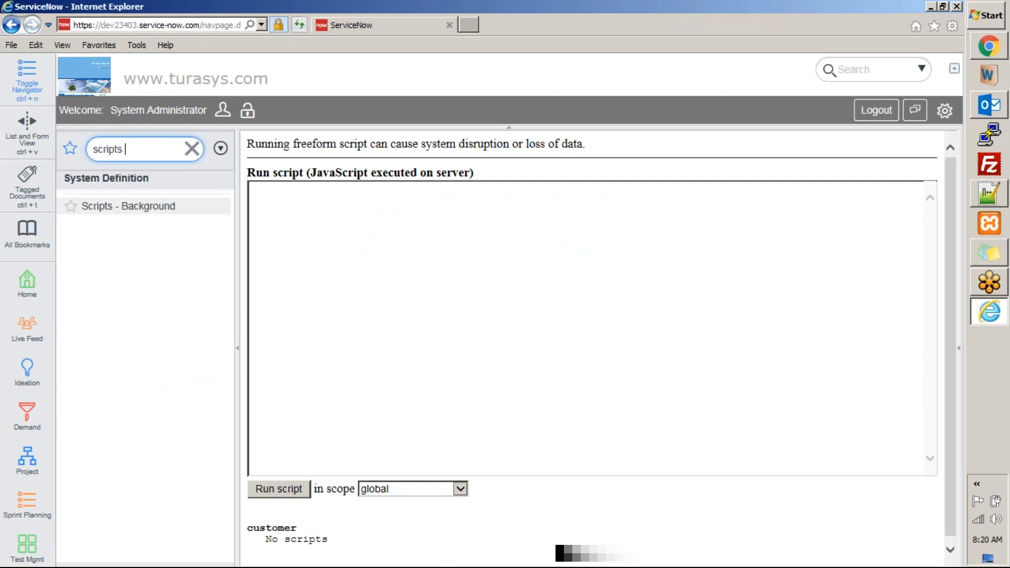
click(139, 211)
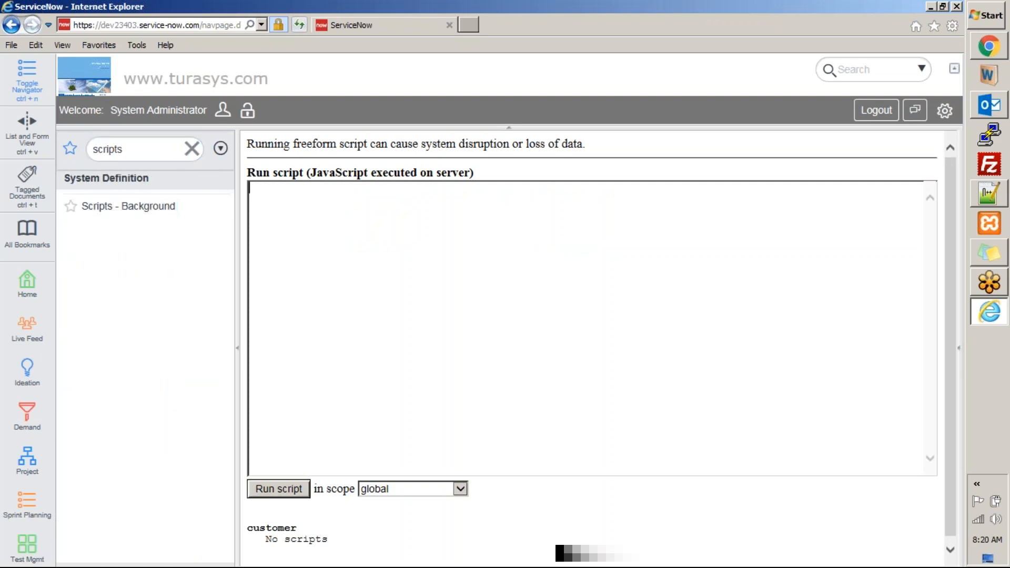
text(gs.sql("truncate table x_25488_marketing_attendees");)
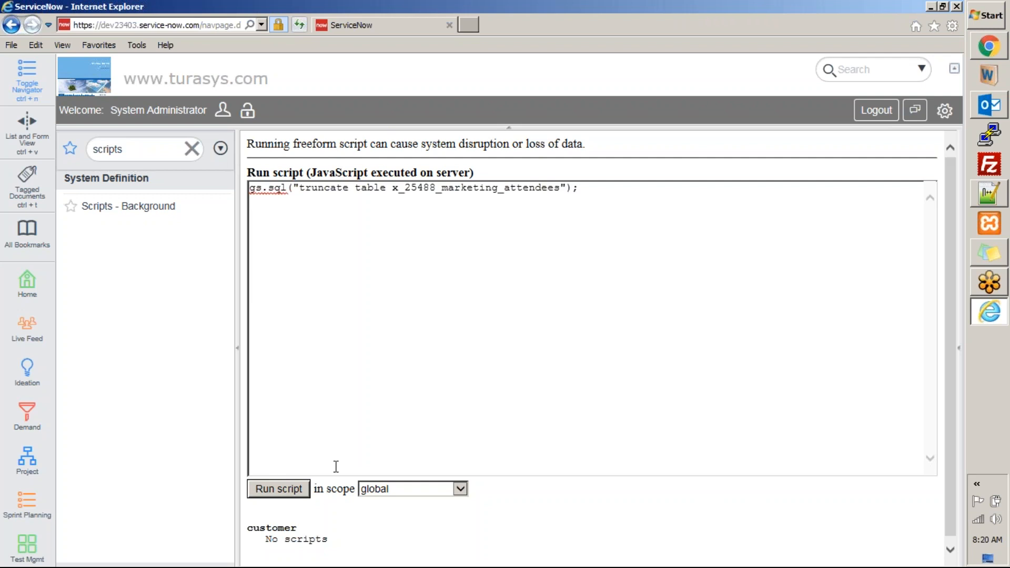
click(279, 489)
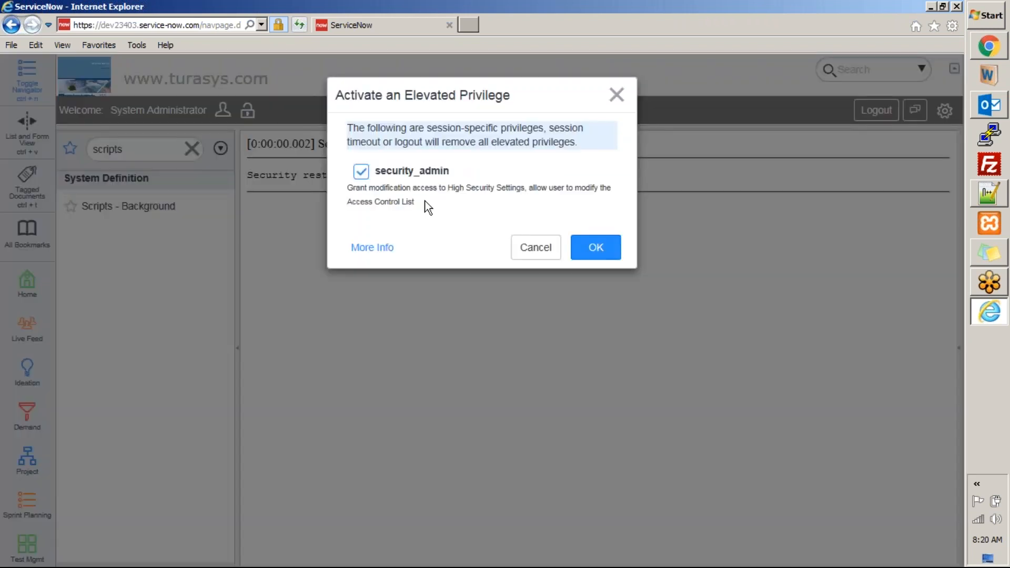
click(540, 251)
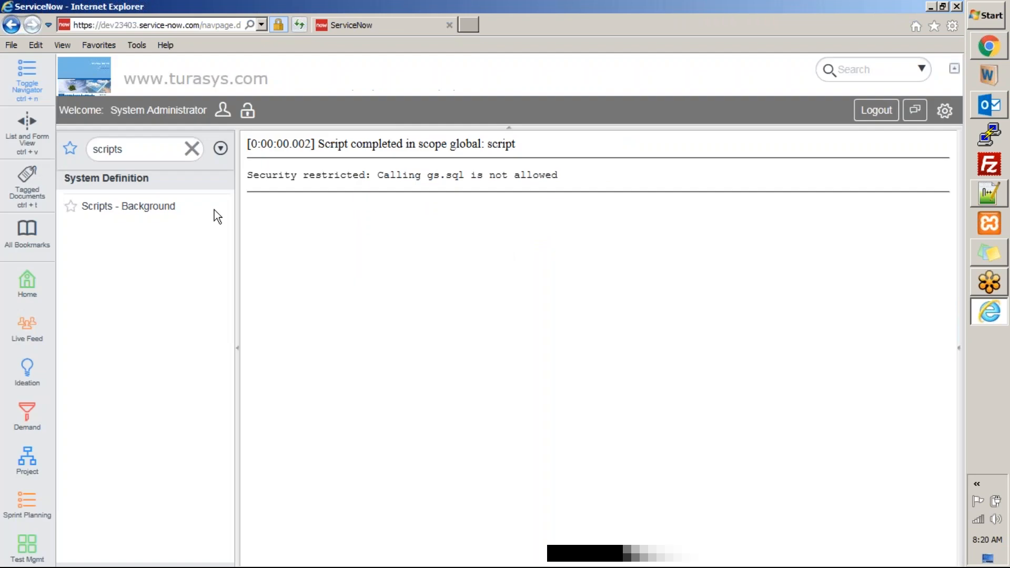
click(173, 207)
- Change the script to gs.sql("select * from x_25488_marketing_attendees") and run it
click(338, 232)
text(gs.sql("truncate table x_25488_marketing_attendees");)
drag(299, 188, 394, 194)
text(select * )
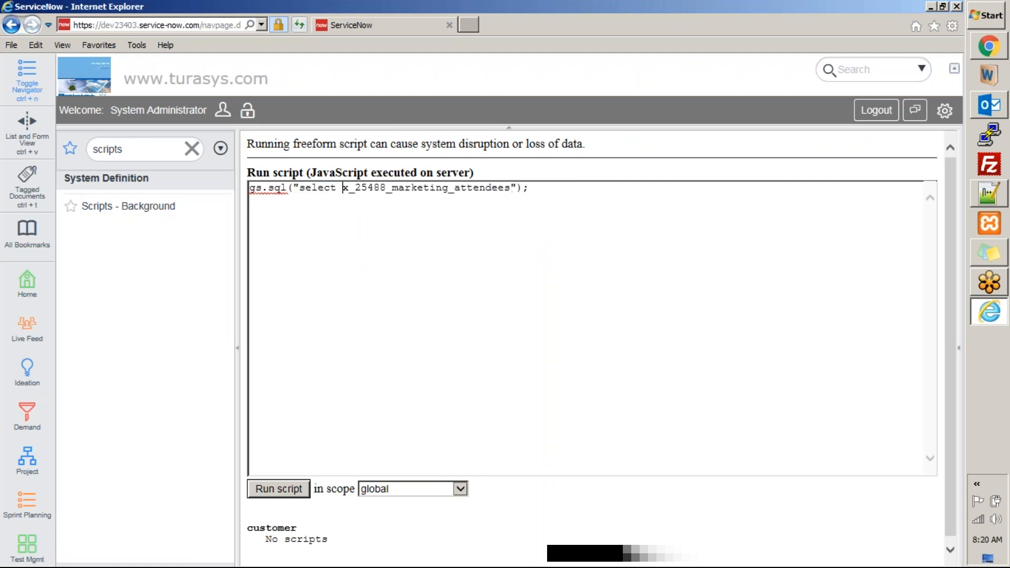
text(from)
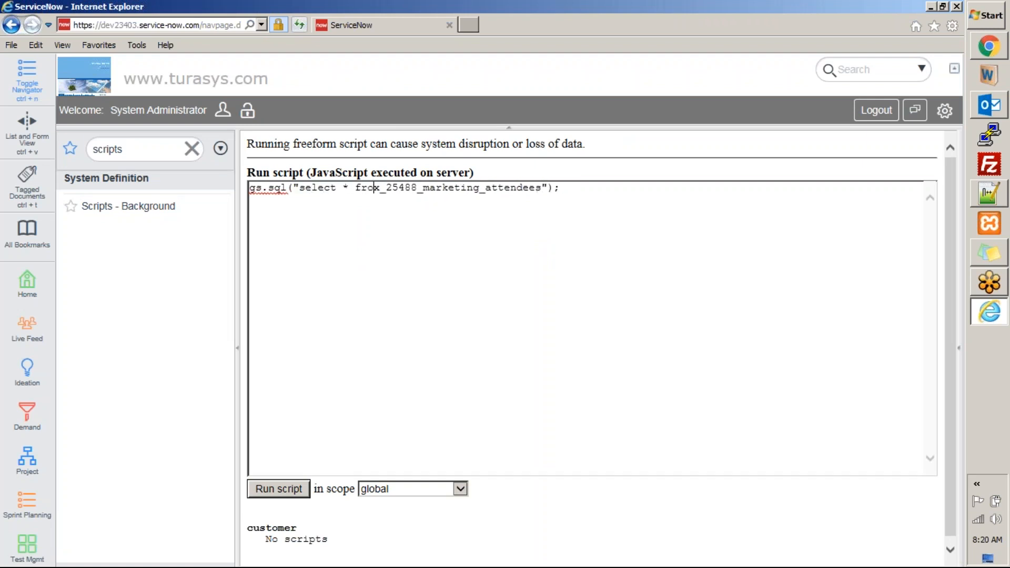
click(289, 490)
- Reload Scripts - Background to get an empty script editor
click(124, 208)
click(405, 229)
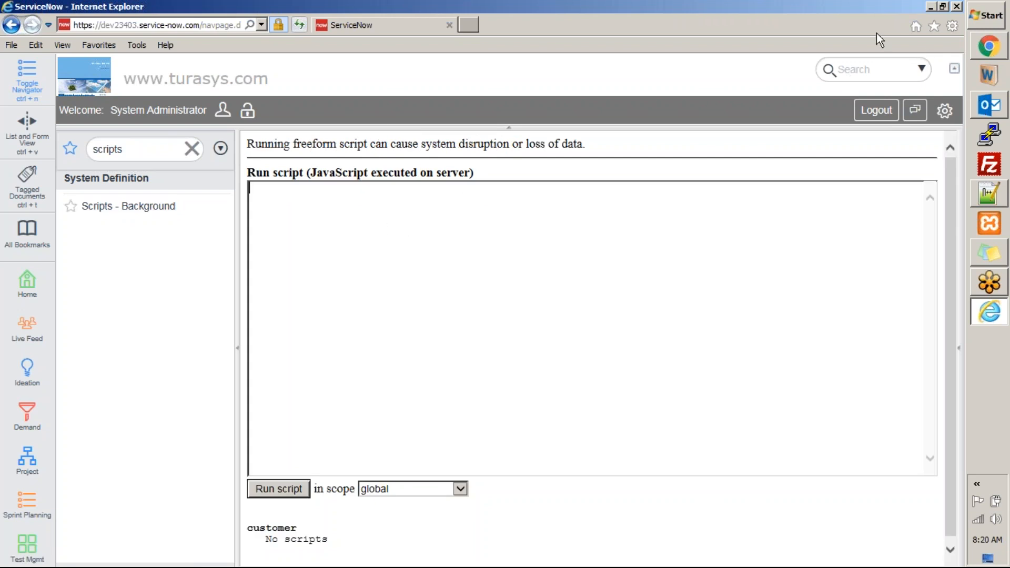
click(786, 25)
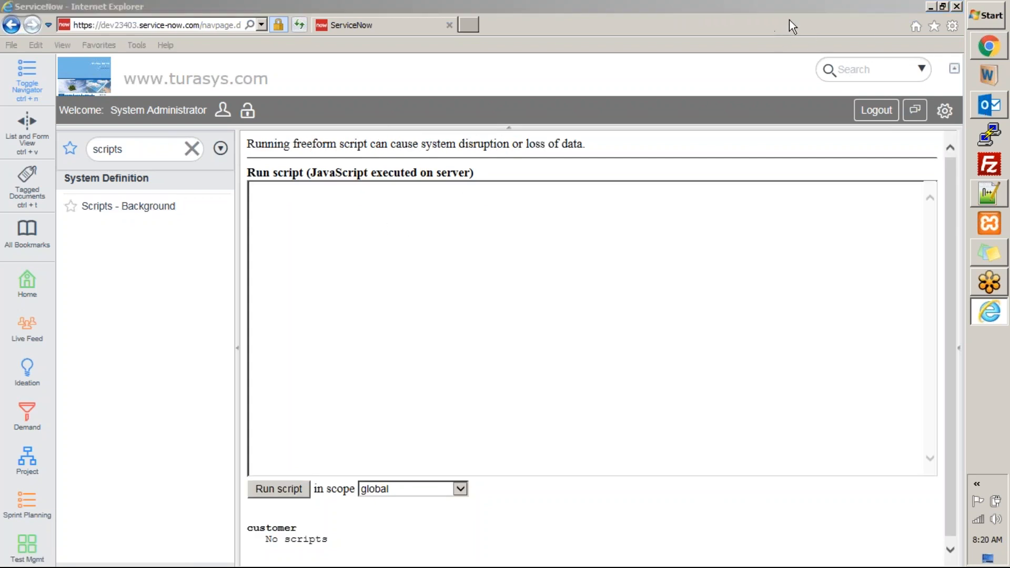